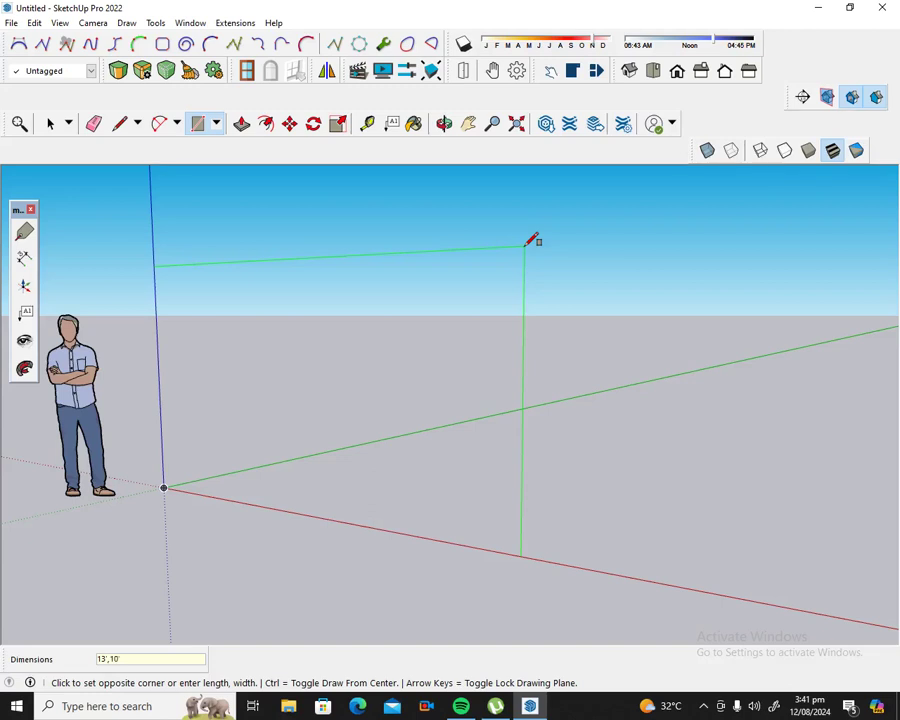
Step: Complete the upright rectangular face and orbit to view it at an angle
{"action": "left_click", "coordinate": [525, 245]}
{"action": "scroll", "coordinate": [488, 305], "scroll_direction": "down", "scroll_amount": 3}
{"action": "scroll", "coordinate": [488, 315], "scroll_direction": "down", "scroll_amount": 2}
{"action": "scroll", "coordinate": [488, 315], "scroll_direction": "down", "scroll_amount": 1}
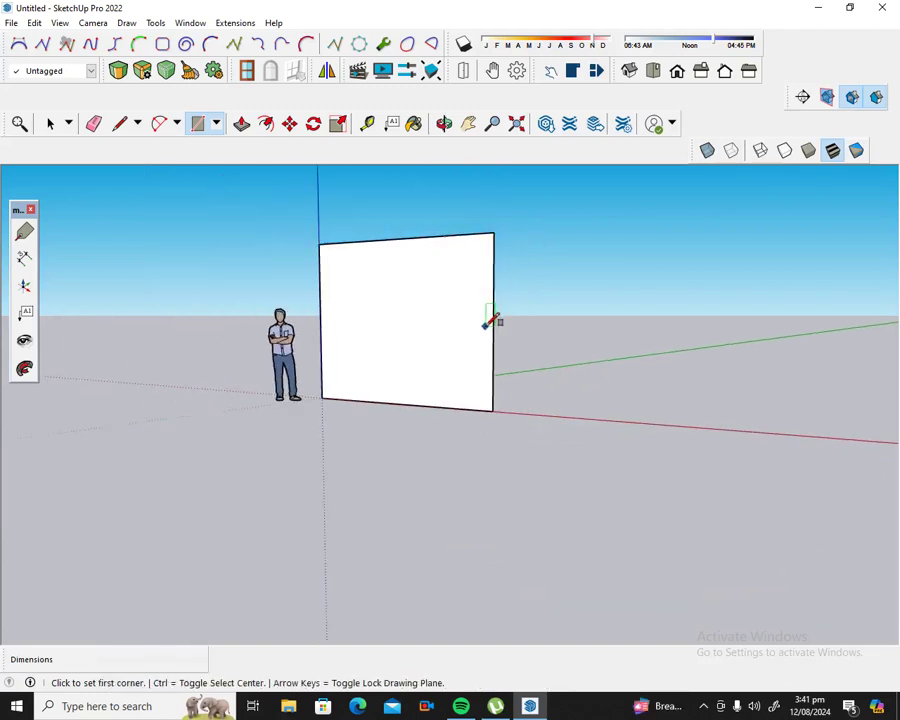
{"action": "left_click", "coordinate": [444, 123]}
{"action": "mouse_move", "coordinate": [416, 245]}
{"action": "left_mouse_down"}
{"action": "mouse_move", "coordinate": [484, 360]}
{"action": "mouse_move", "coordinate": [566, 348]}
{"action": "mouse_move", "coordinate": [434, 315]}
{"action": "mouse_move", "coordinate": [448, 310]}
{"action": "left_mouse_up"}
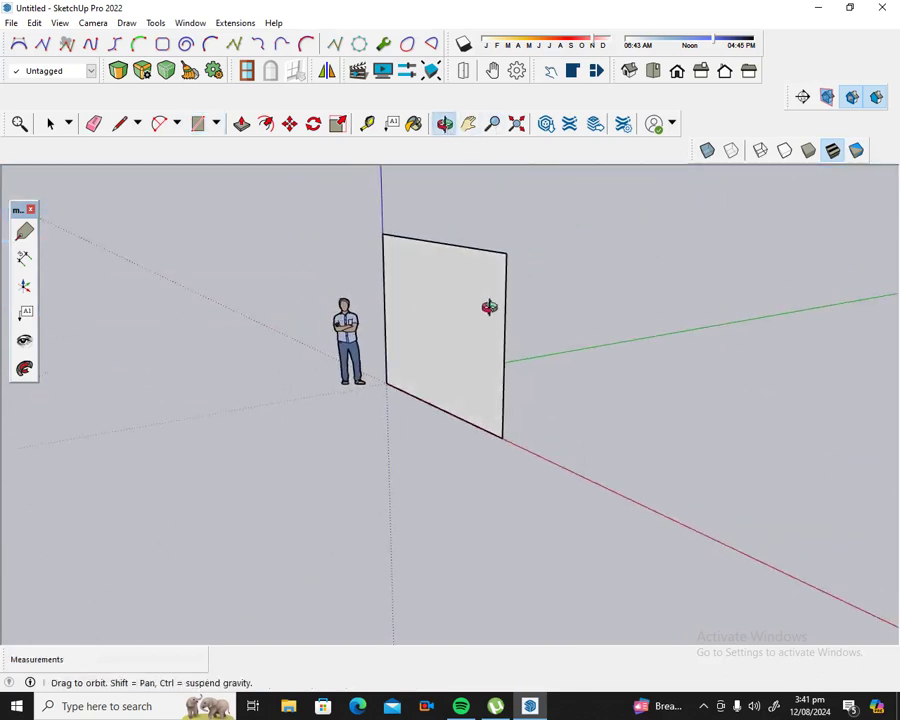
{"action": "scroll", "coordinate": [504, 258], "scroll_direction": "up", "scroll_amount": 1}
{"action": "scroll", "coordinate": [509, 239], "scroll_direction": "up", "scroll_amount": 2}
Step: Push/pull the selected wall face 8" to make a solid wall
{"action": "left_click", "coordinate": [50, 123]}
{"action": "left_click", "coordinate": [416, 335]}
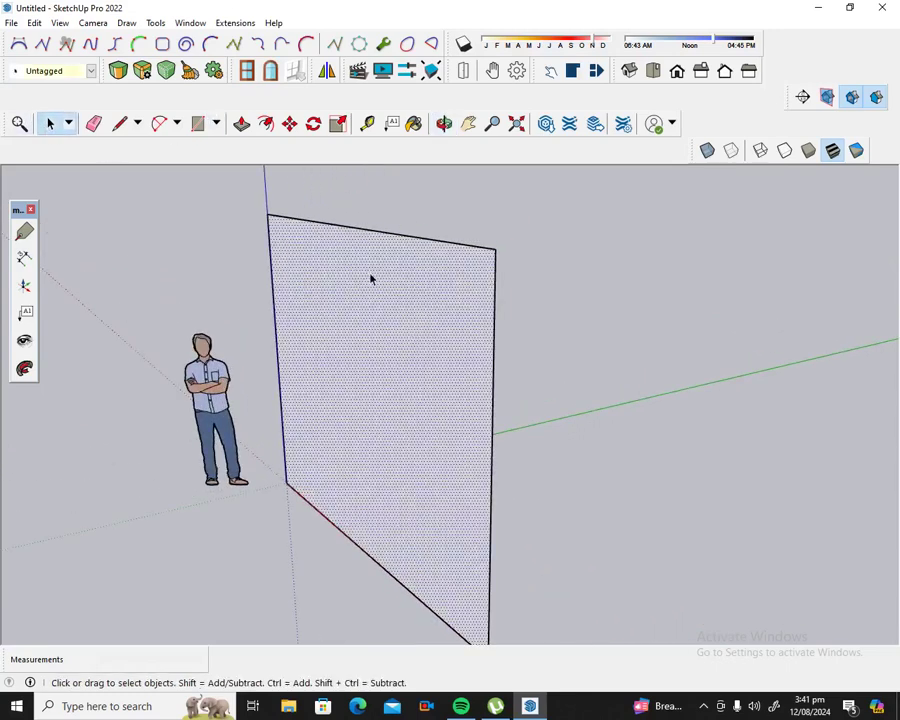
{"action": "left_click", "coordinate": [241, 123]}
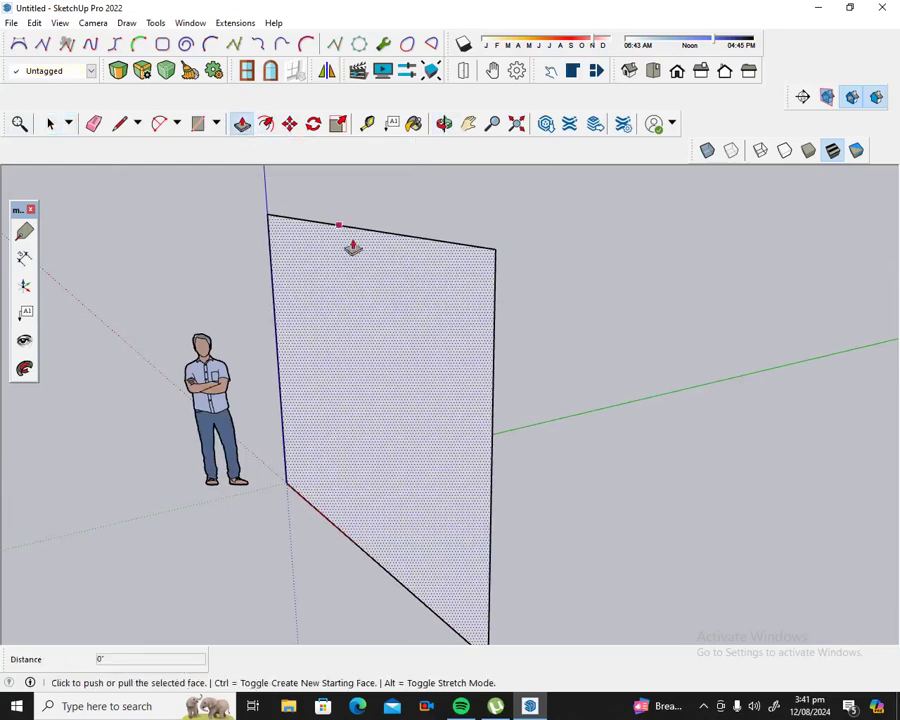
{"action": "left_click", "coordinate": [491, 441]}
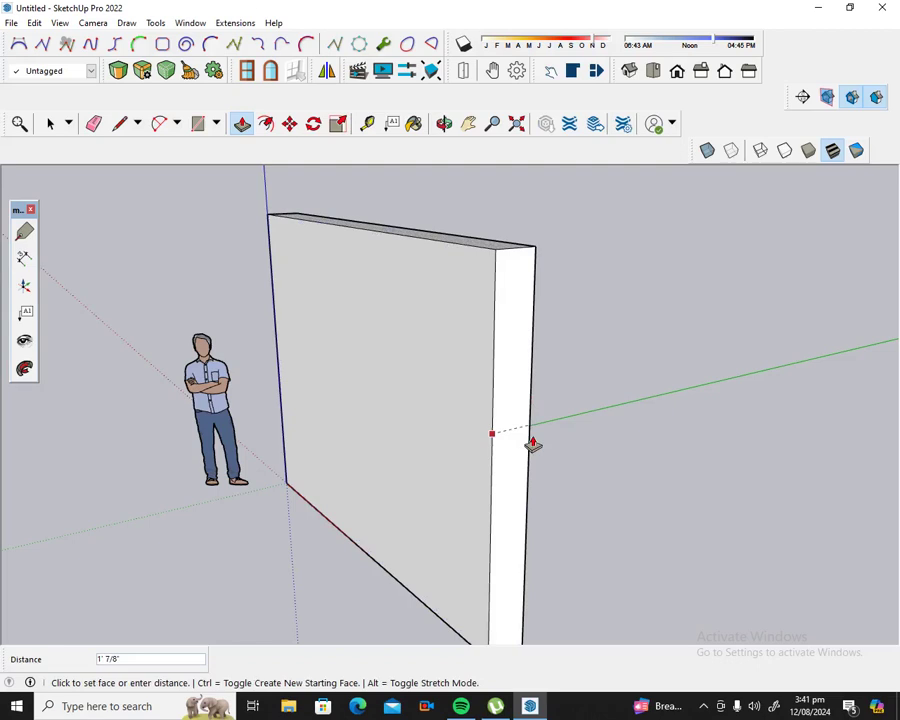
{"action": "key", "text": "Return"}
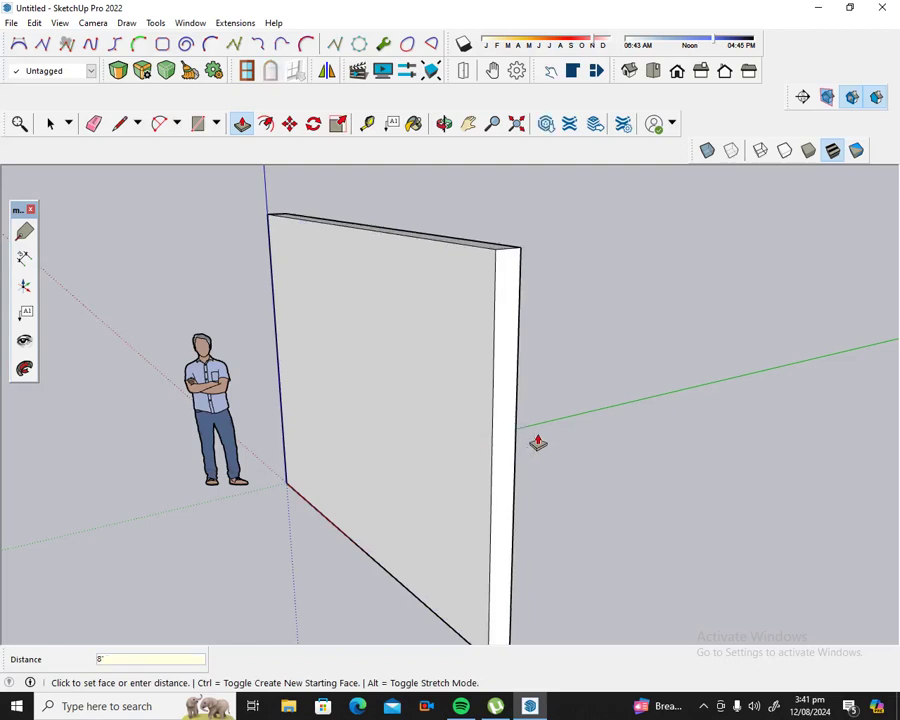
{"action": "left_click", "coordinate": [444, 123]}
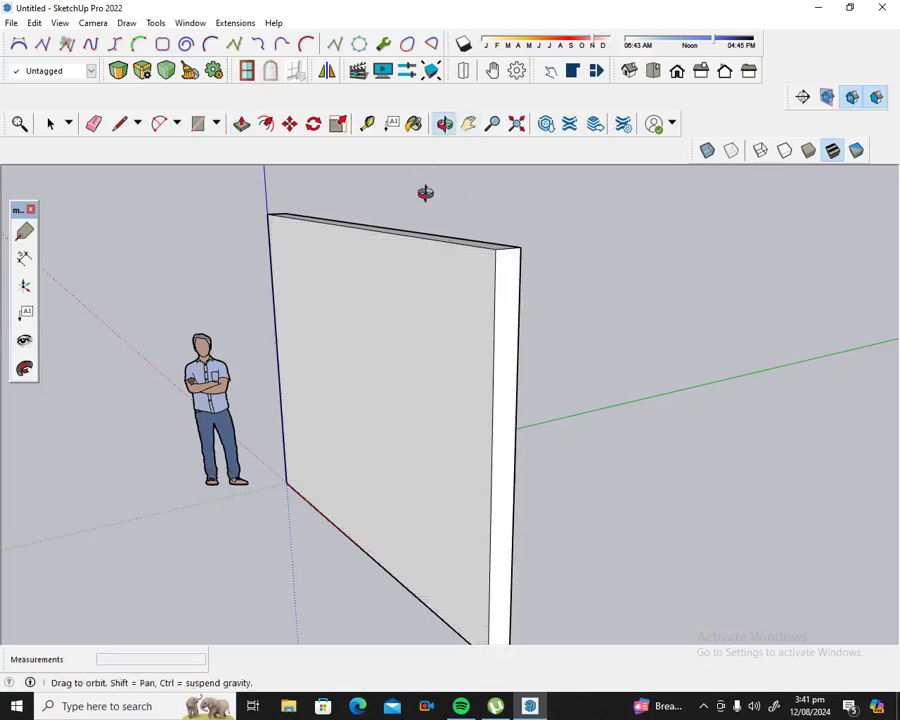
Step: Draw a 3'4" by 7'2" door rectangle from the wall's bottom-left corner
{"action": "mouse_move", "coordinate": [384, 376]}
{"action": "left_mouse_down"}
{"action": "mouse_move", "coordinate": [502, 408]}
{"action": "mouse_move", "coordinate": [452, 406]}
{"action": "mouse_move", "coordinate": [482, 418]}
{"action": "mouse_move", "coordinate": [609, 368]}
{"action": "left_mouse_up"}
{"action": "left_click_drag", "start_coordinate": [548, 384], "coordinate": [584, 376]}
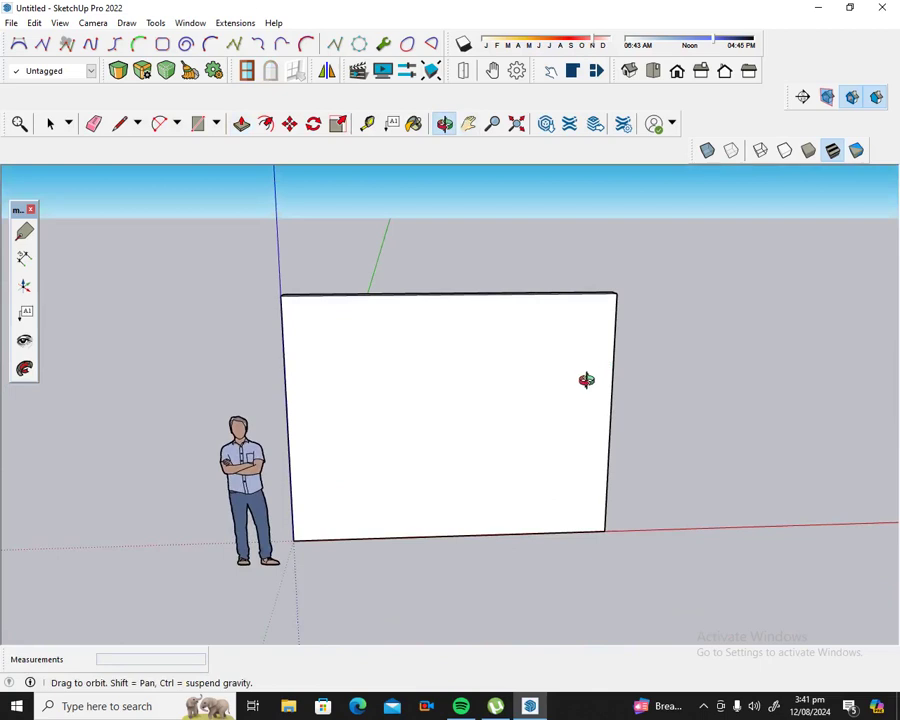
{"action": "scroll", "coordinate": [399, 422], "scroll_direction": "up", "scroll_amount": 3}
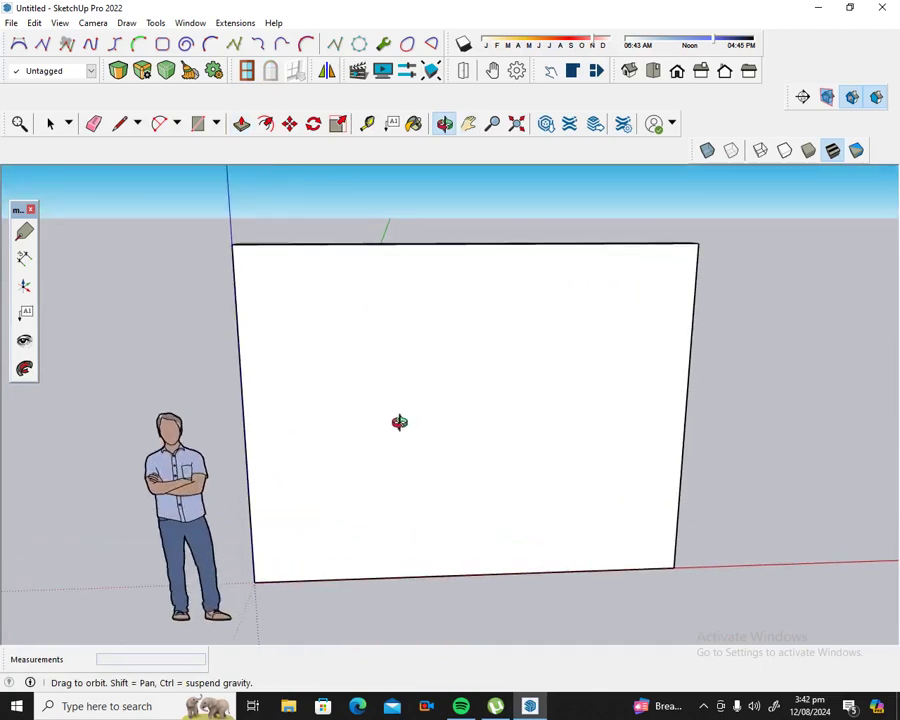
{"action": "scroll", "coordinate": [298, 426], "scroll_direction": "up", "scroll_amount": 2}
{"action": "scroll", "coordinate": [298, 426], "scroll_direction": "down", "scroll_amount": 2}
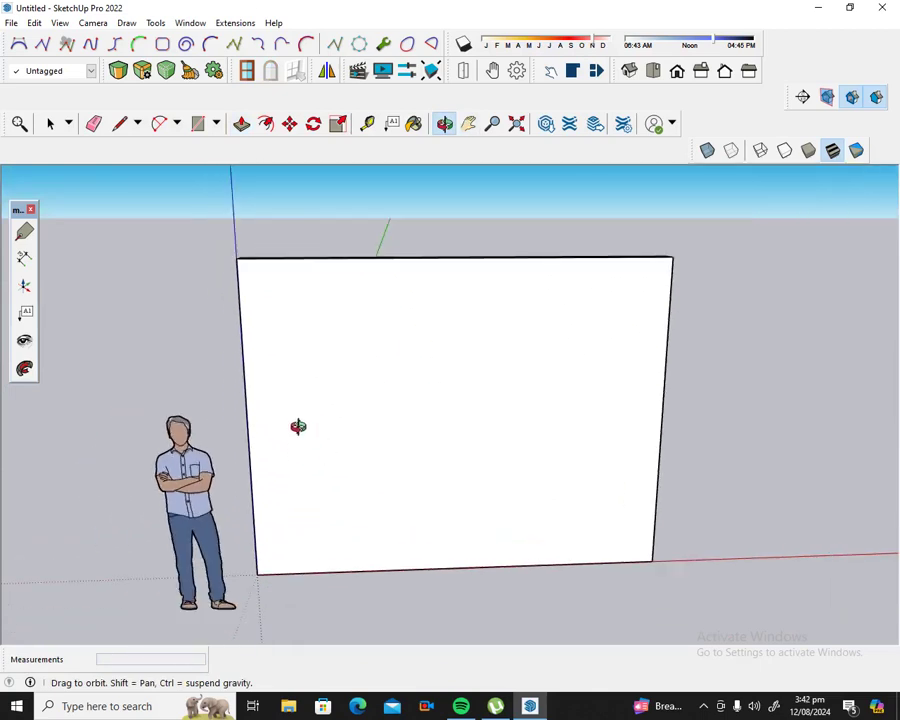
{"action": "left_click_drag", "start_coordinate": [285, 322], "coordinate": [286, 586]}
{"action": "key", "text": "r"}
{"action": "left_click", "coordinate": [278, 597]}
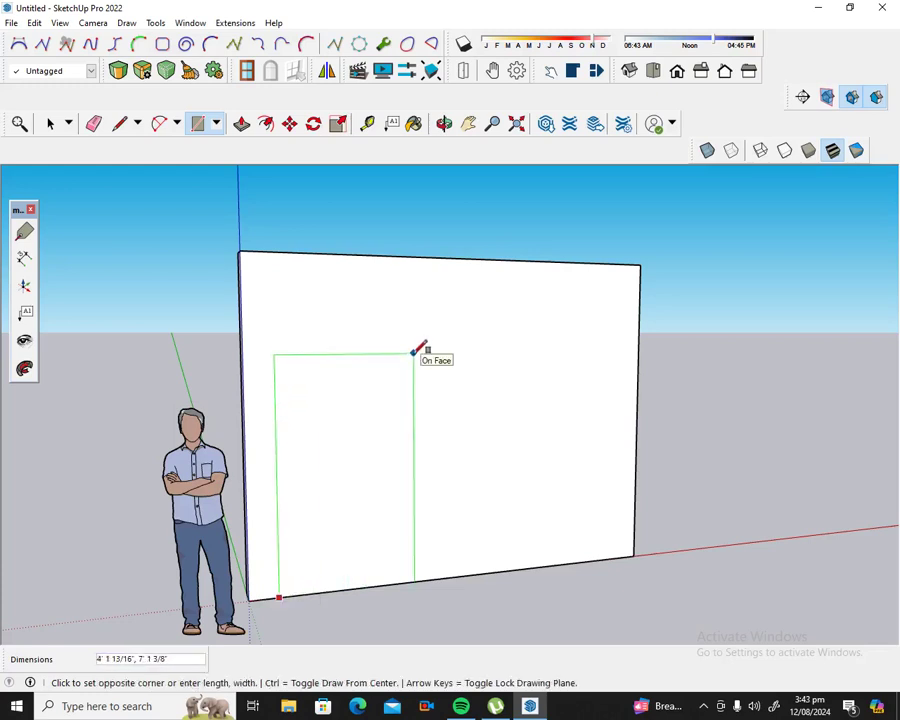
{"action": "type", "text": "3'4,7'2"}
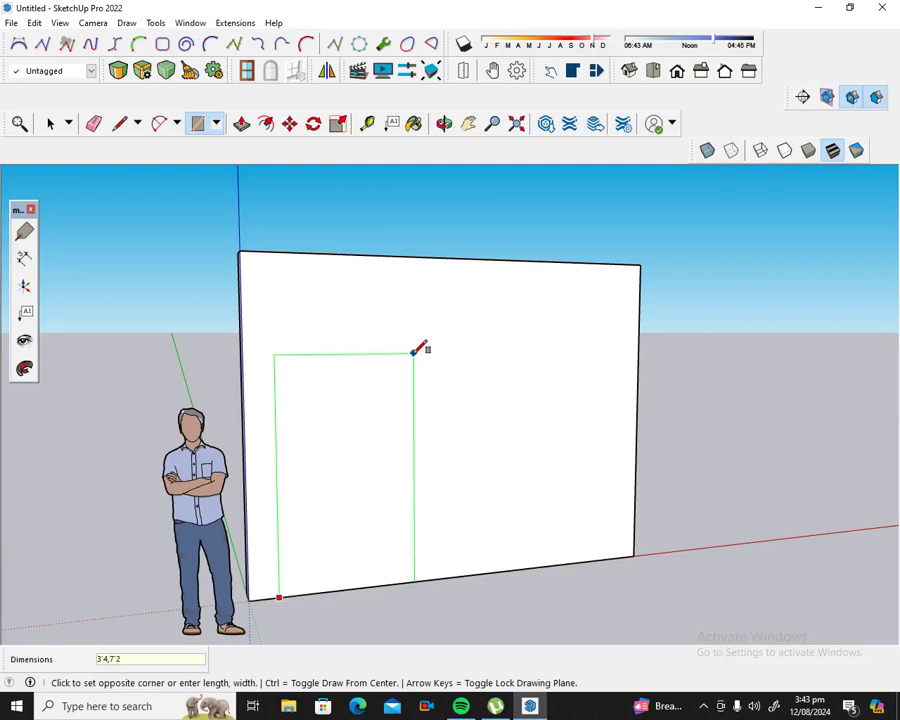
{"action": "key", "text": "Return"}
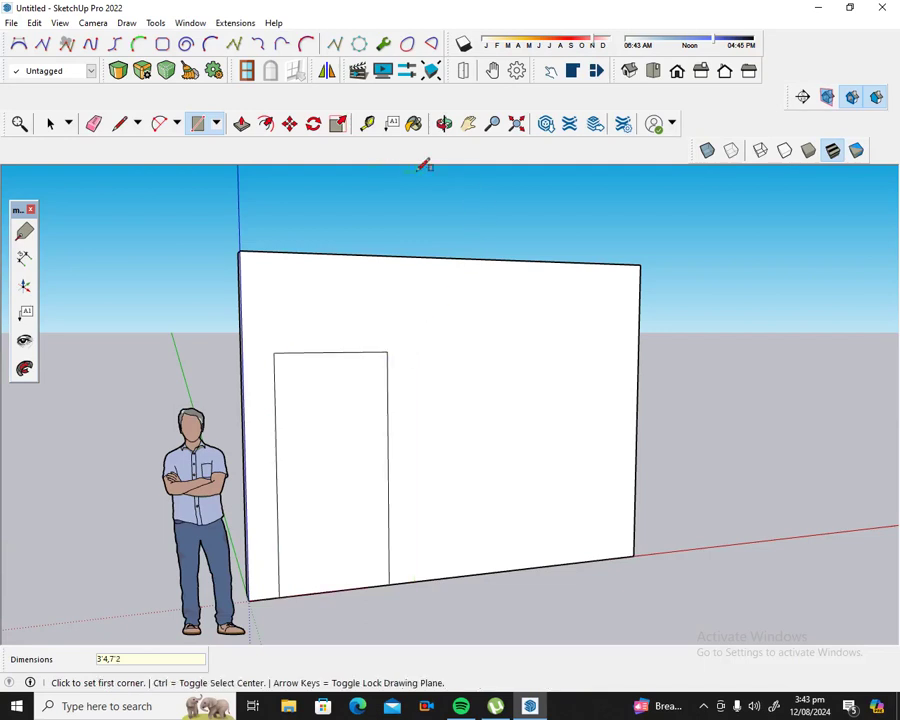
Step: Push the door rectangle through the wall thickness to open the doorway
{"action": "left_click", "coordinate": [445, 123]}
{"action": "mouse_move", "coordinate": [480, 334]}
{"action": "left_mouse_down"}
{"action": "mouse_move", "coordinate": [480, 354]}
{"action": "mouse_move", "coordinate": [388, 370]}
{"action": "left_mouse_up"}
{"action": "left_click_drag", "start_coordinate": [448, 369], "coordinate": [356, 344]}
{"action": "scroll", "coordinate": [350, 320], "scroll_direction": "up", "scroll_amount": 3}
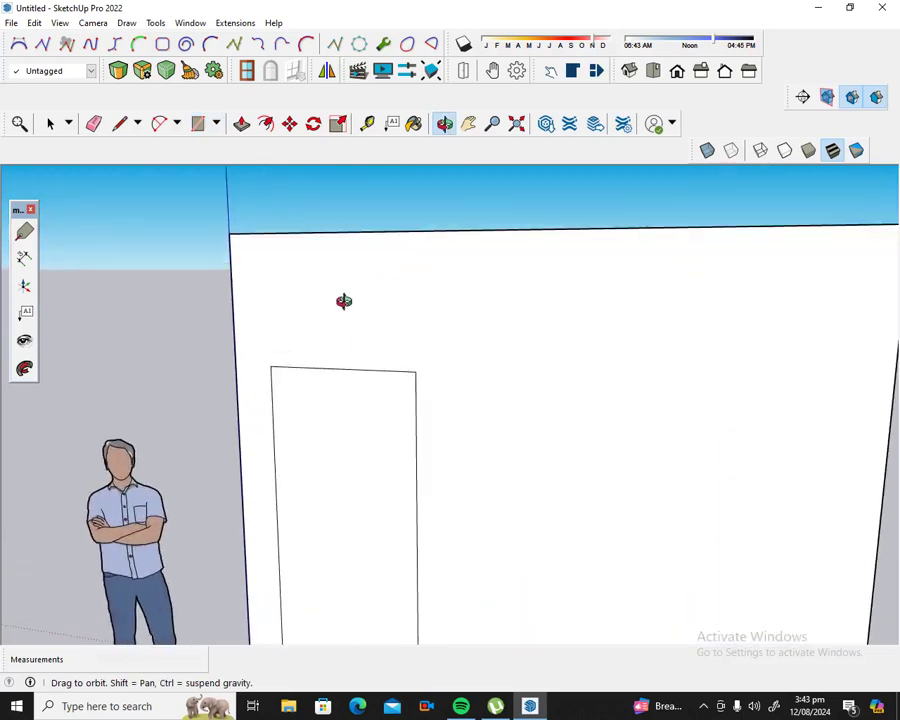
{"action": "left_click_drag", "start_coordinate": [344, 301], "coordinate": [348, 376]}
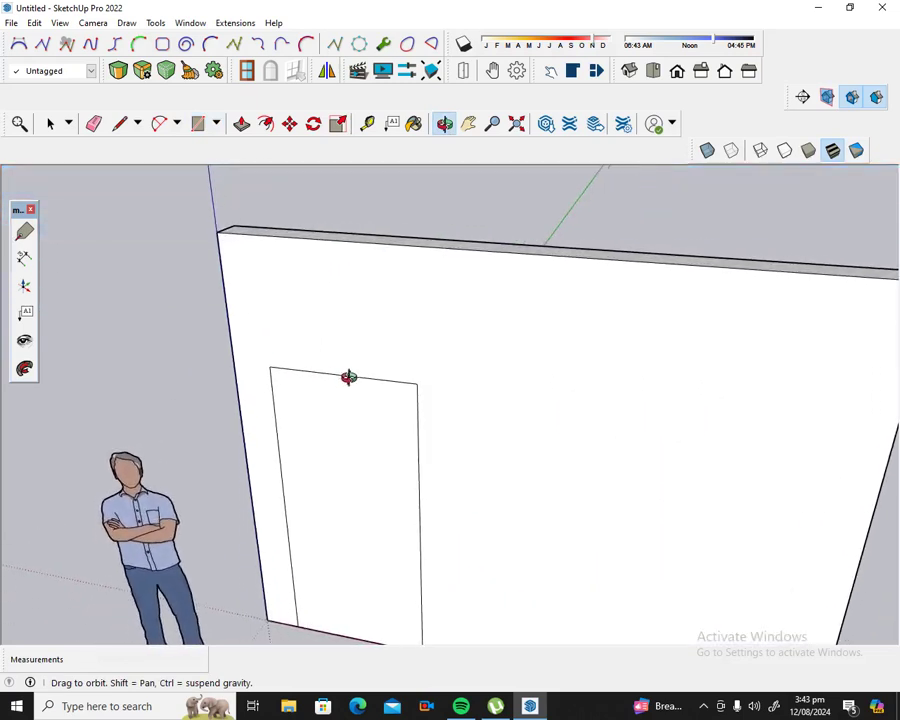
{"action": "mouse_move", "coordinate": [368, 309]}
{"action": "left_mouse_down"}
{"action": "mouse_move", "coordinate": [370, 335]}
{"action": "mouse_move", "coordinate": [352, 348]}
{"action": "left_mouse_up"}
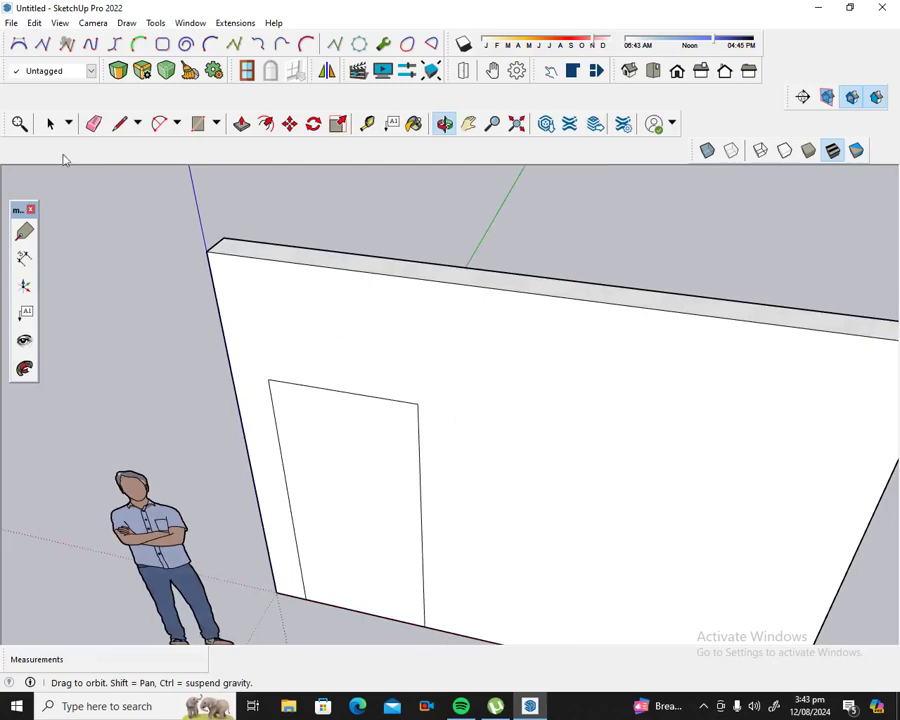
{"action": "left_click", "coordinate": [241, 123]}
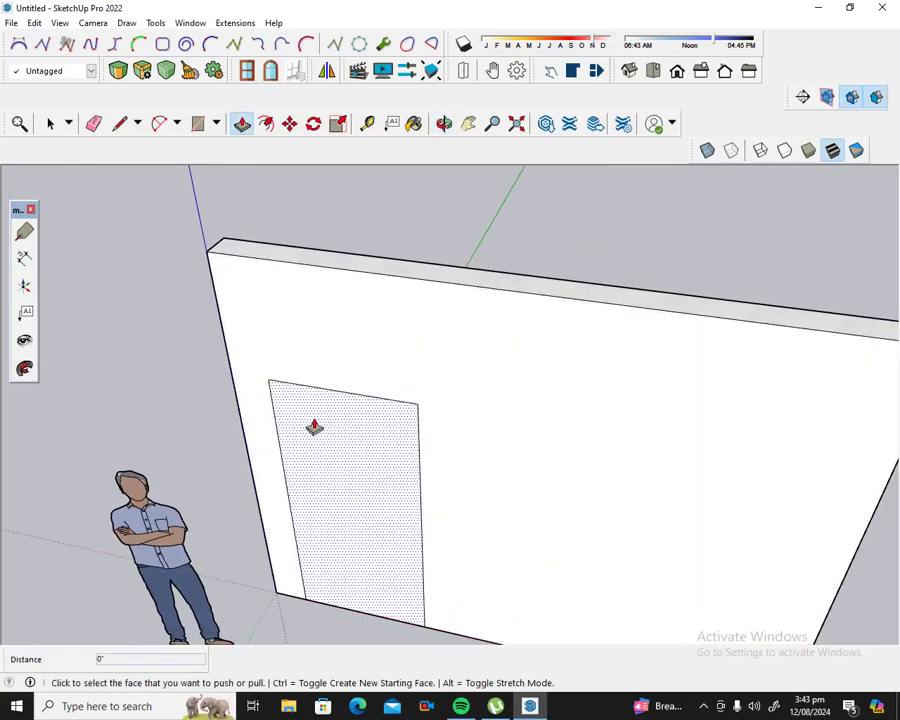
{"action": "left_click", "coordinate": [316, 424]}
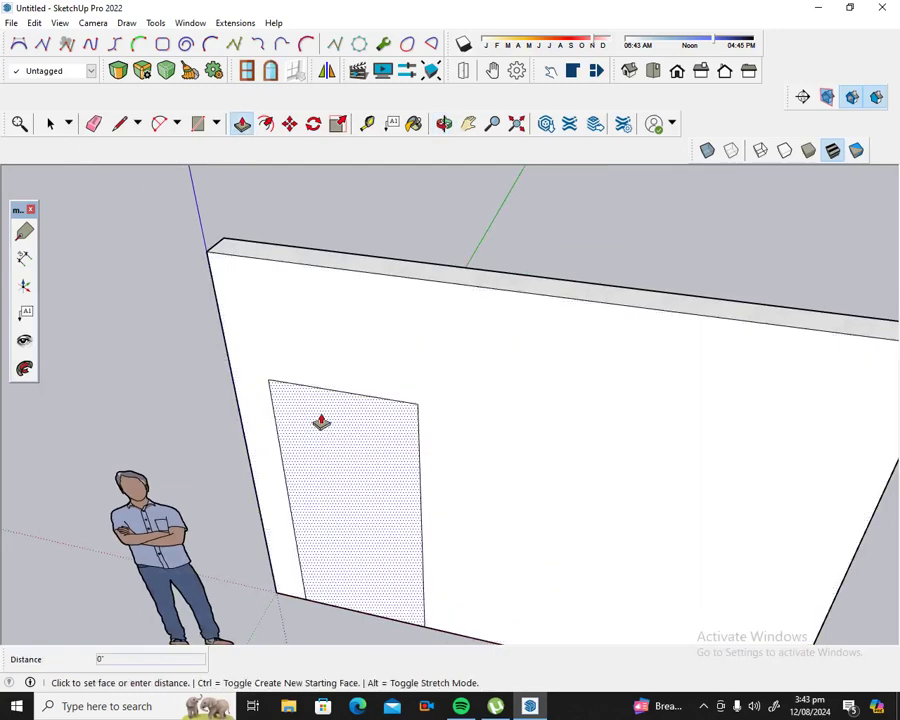
{"action": "left_click", "coordinate": [396, 268]}
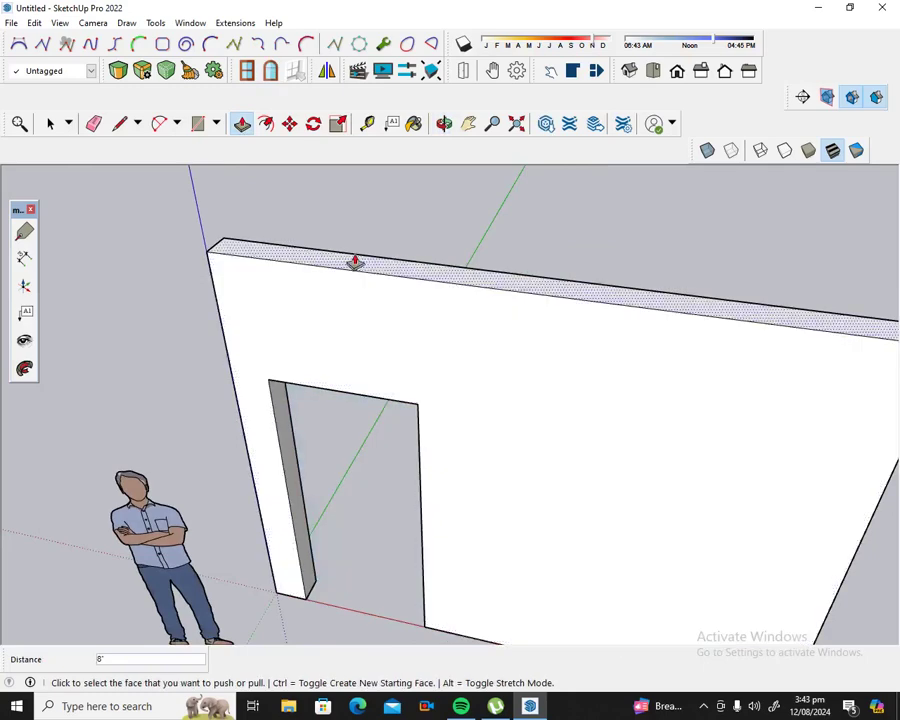
{"action": "left_click", "coordinate": [444, 123]}
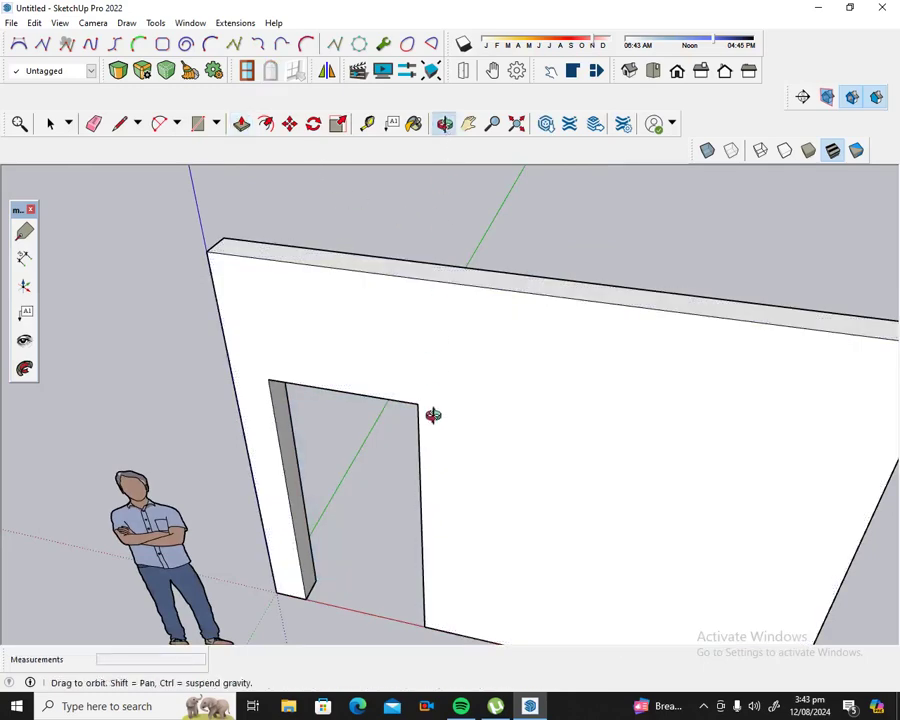
{"action": "left_click_drag", "start_coordinate": [432, 415], "coordinate": [442, 265]}
{"action": "scroll", "coordinate": [442, 265], "scroll_direction": "down", "scroll_amount": 3}
{"action": "scroll", "coordinate": [440, 274], "scroll_direction": "down", "scroll_amount": 3}
{"action": "scroll", "coordinate": [562, 448], "scroll_direction": "up", "scroll_amount": 2}
{"action": "scroll", "coordinate": [529, 416], "scroll_direction": "up", "scroll_amount": 2}
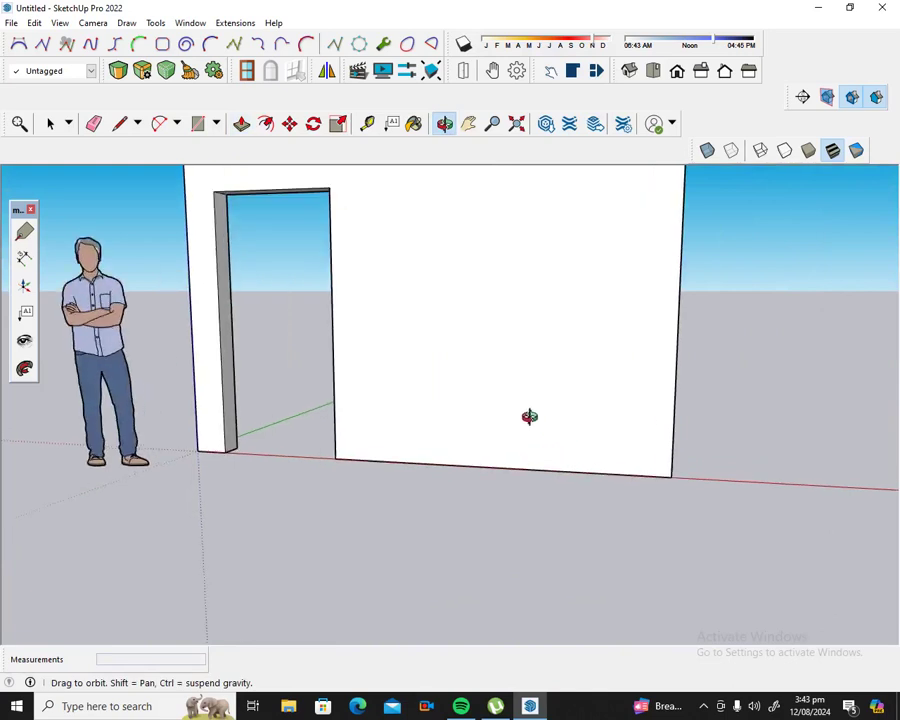
{"action": "left_click", "coordinate": [370, 125]}
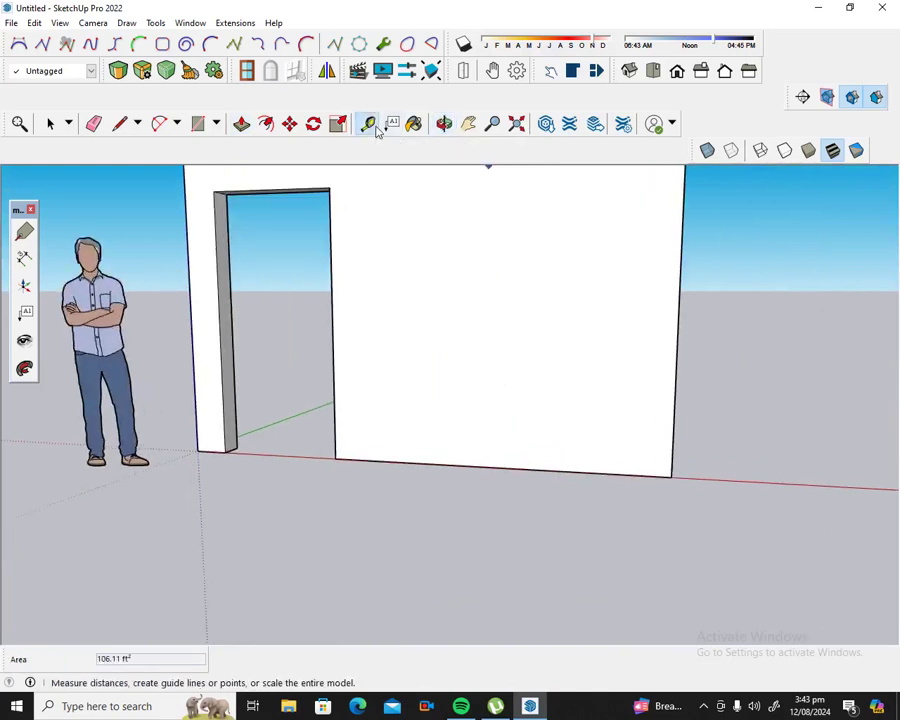
Step: Place a horizontal guide 3' above the wall base and a vertical guide right of the doorway
{"action": "left_click", "coordinate": [474, 462]}
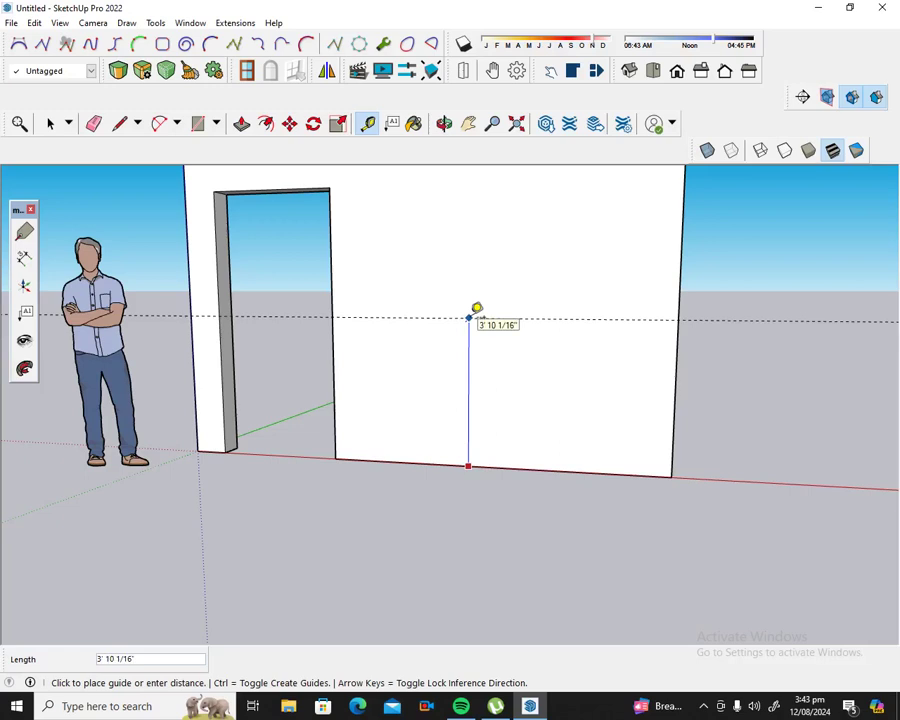
{"action": "type", "text": "3'"}
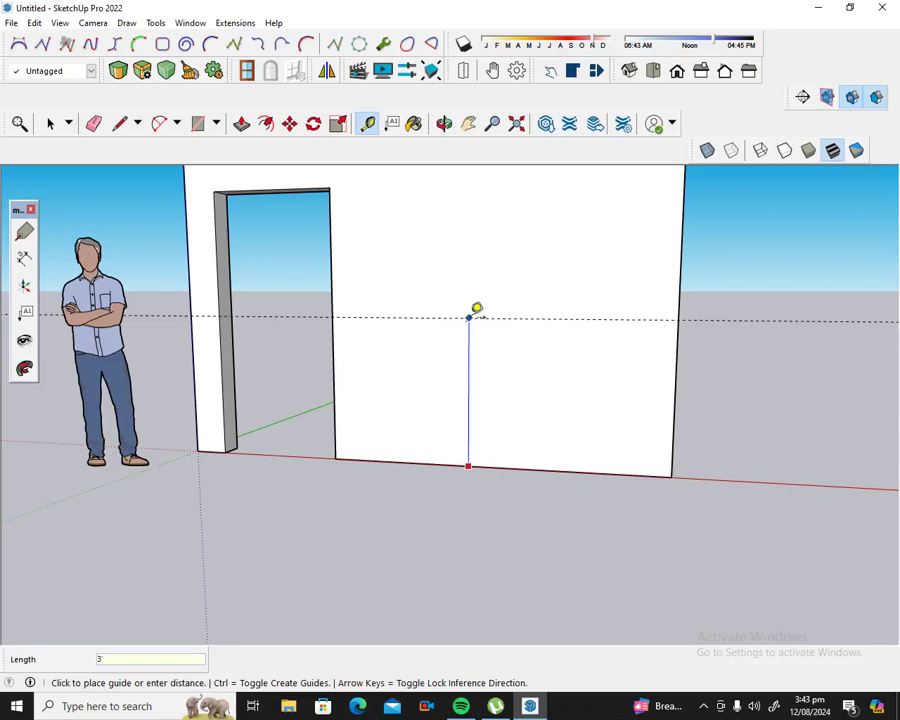
{"action": "key", "text": "Return"}
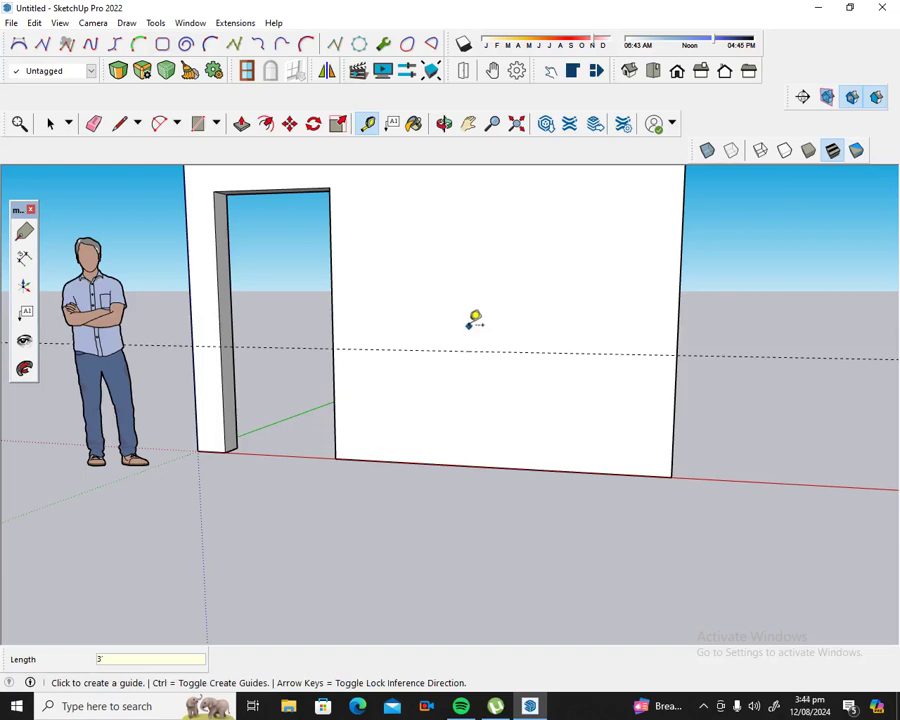
{"action": "left_click", "coordinate": [335, 407]}
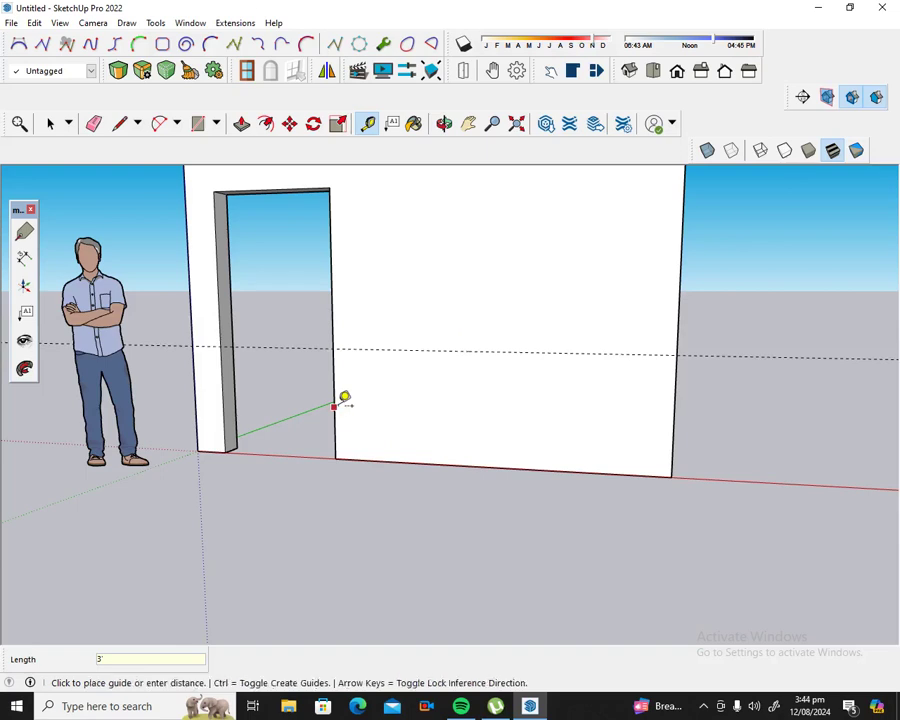
{"action": "left_click", "coordinate": [494, 466]}
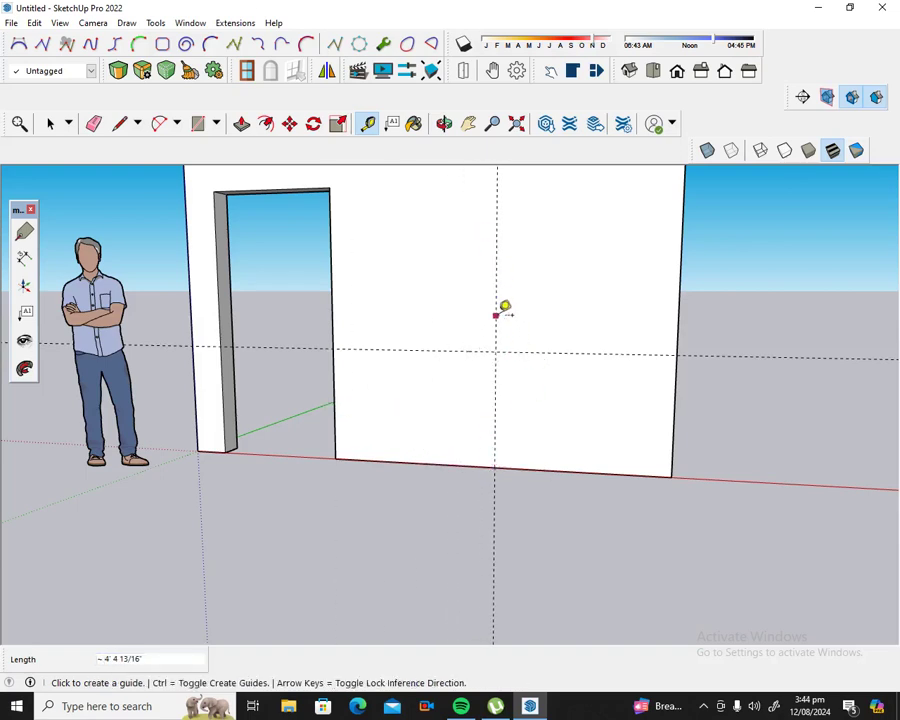
Step: Add vertical guides 3'2" to the right and to the left of that guide
{"action": "left_click", "coordinate": [495, 316]}
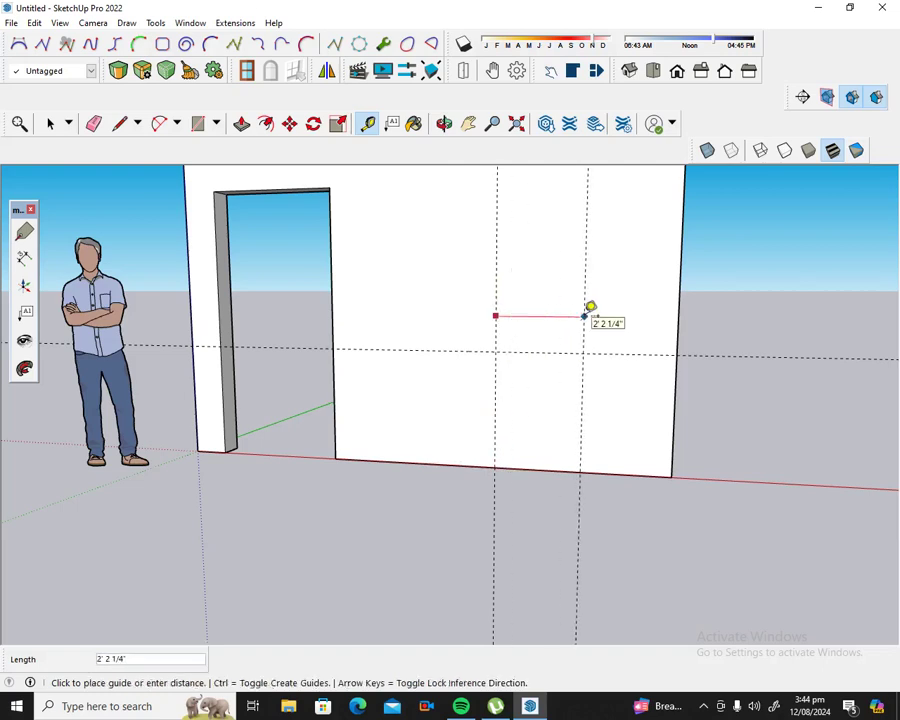
{"action": "type", "text": "3'2"}
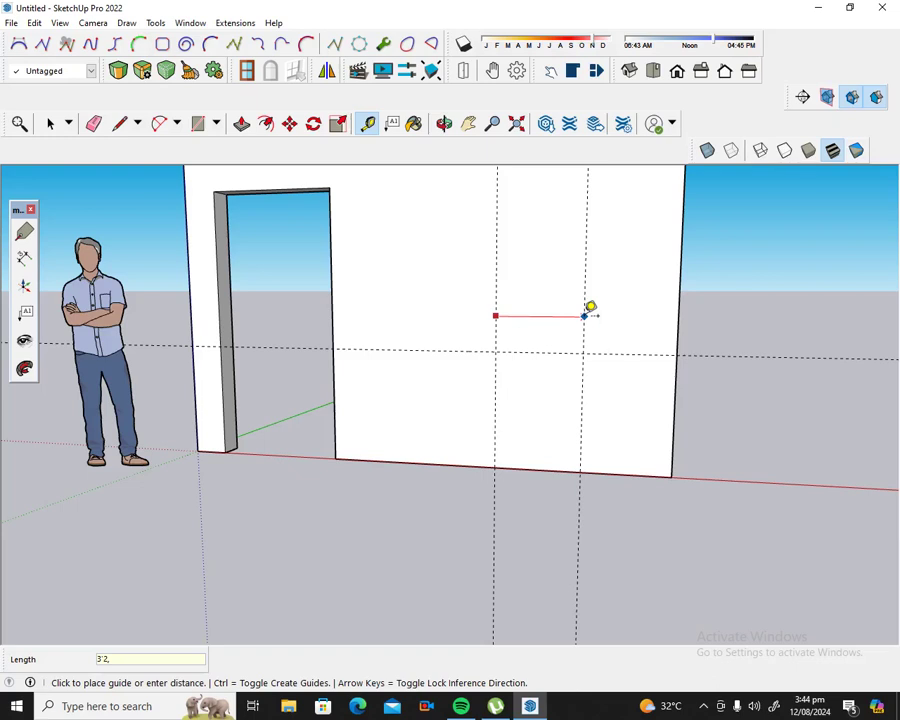
{"action": "key", "text": "Return"}
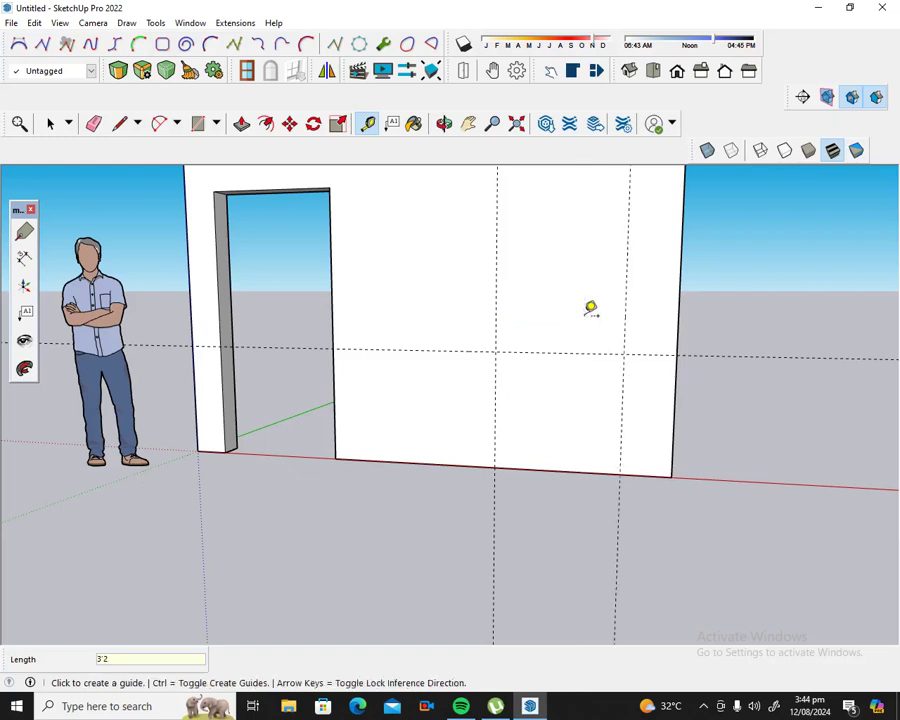
{"action": "left_click", "coordinate": [496, 301]}
{"action": "type", "text": "3"}
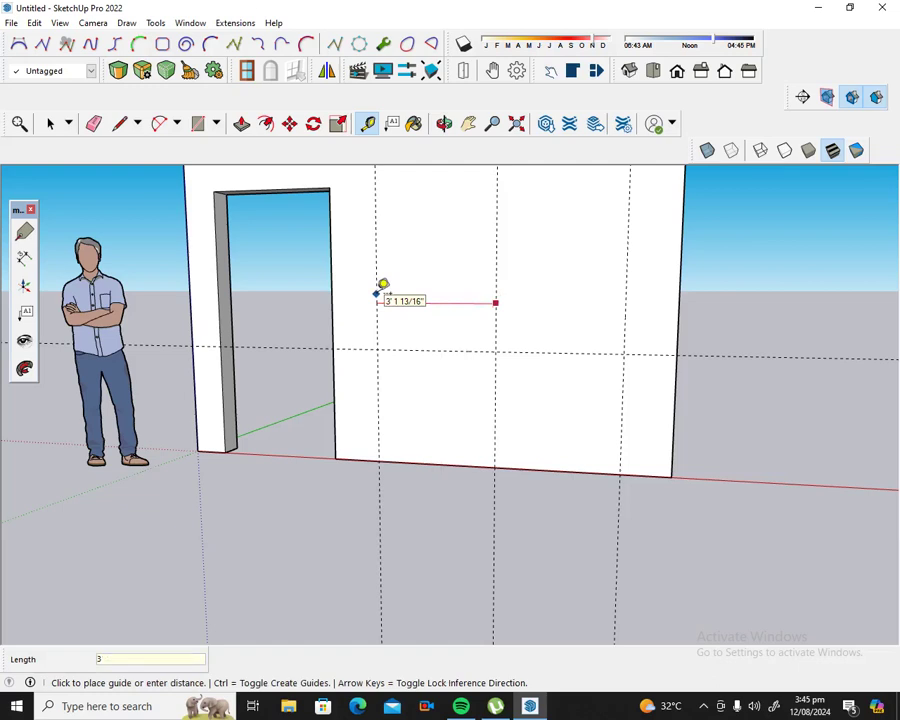
{"action": "type", "text": "'"}
{"action": "key", "text": "Return"}
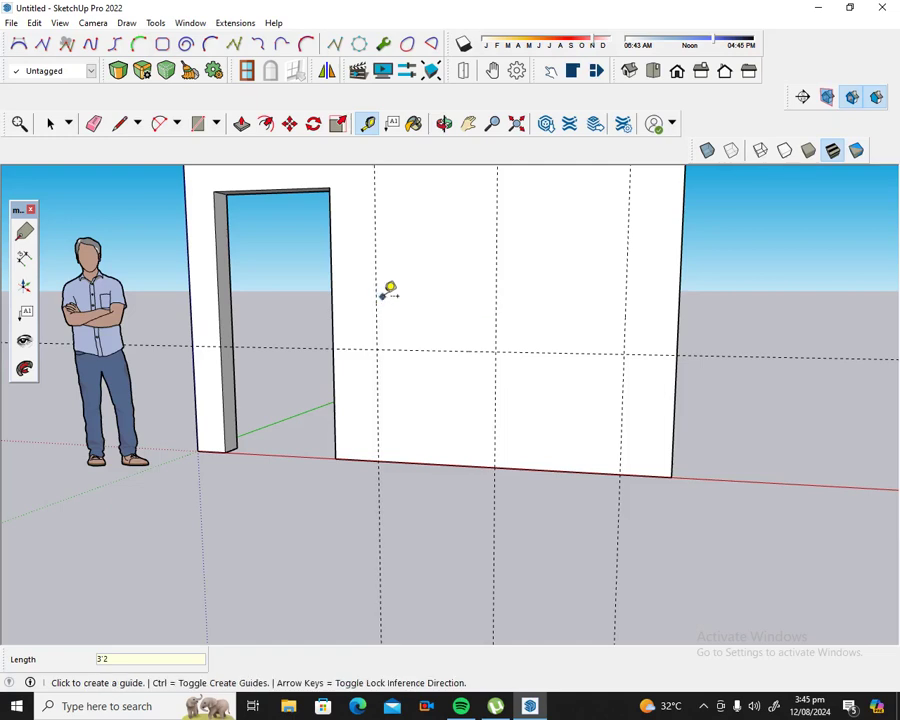
Step: Add horizontal guides high on the wall and just below the lower guide
{"action": "scroll", "coordinate": [388, 289], "scroll_direction": "down", "scroll_amount": 3}
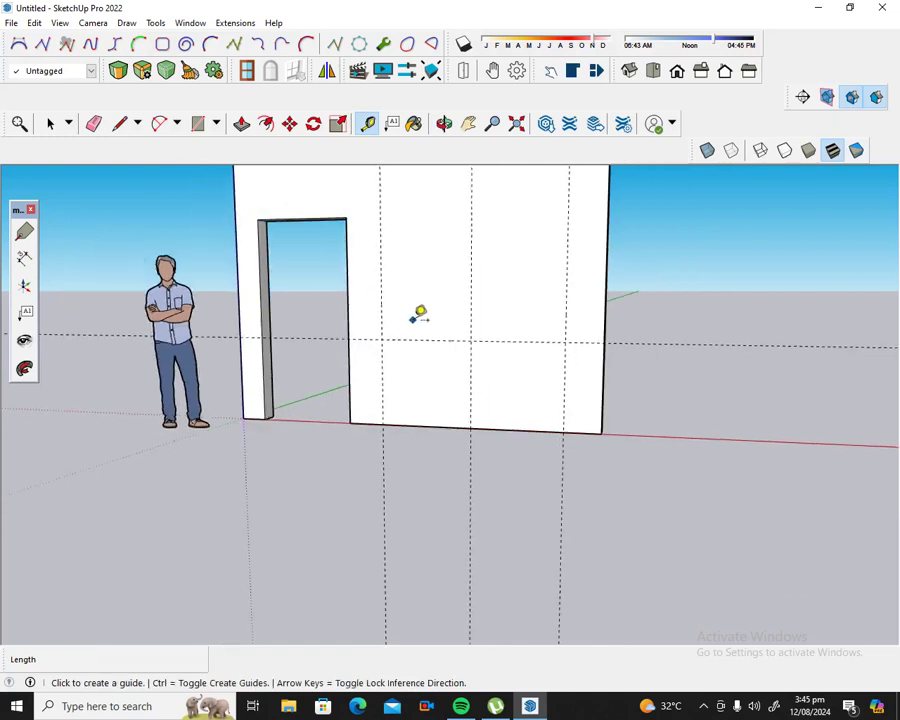
{"action": "left_click", "coordinate": [490, 338]}
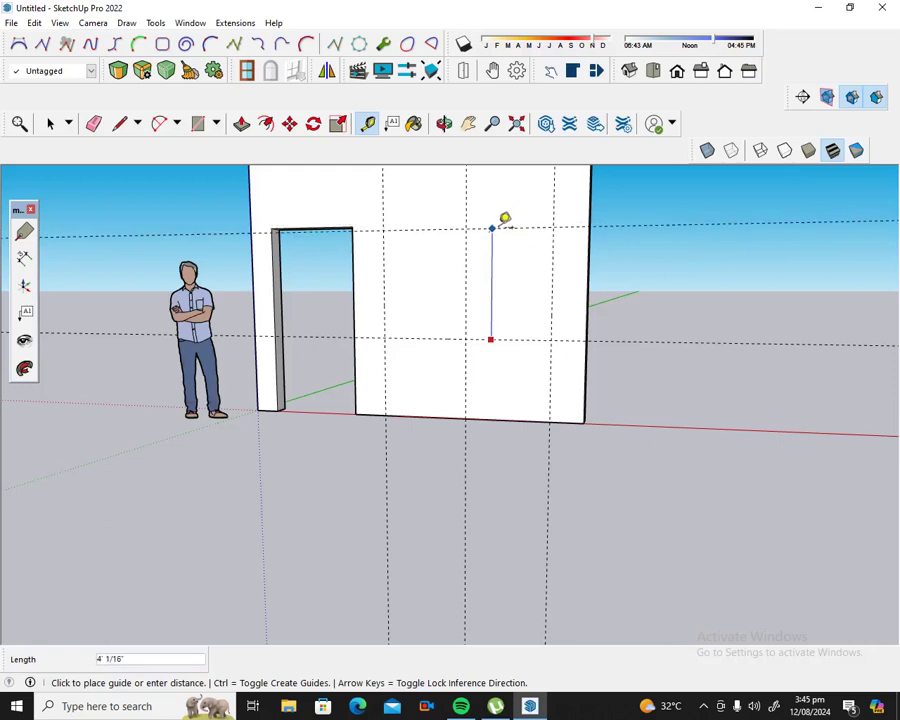
{"action": "left_click", "coordinate": [491, 222]}
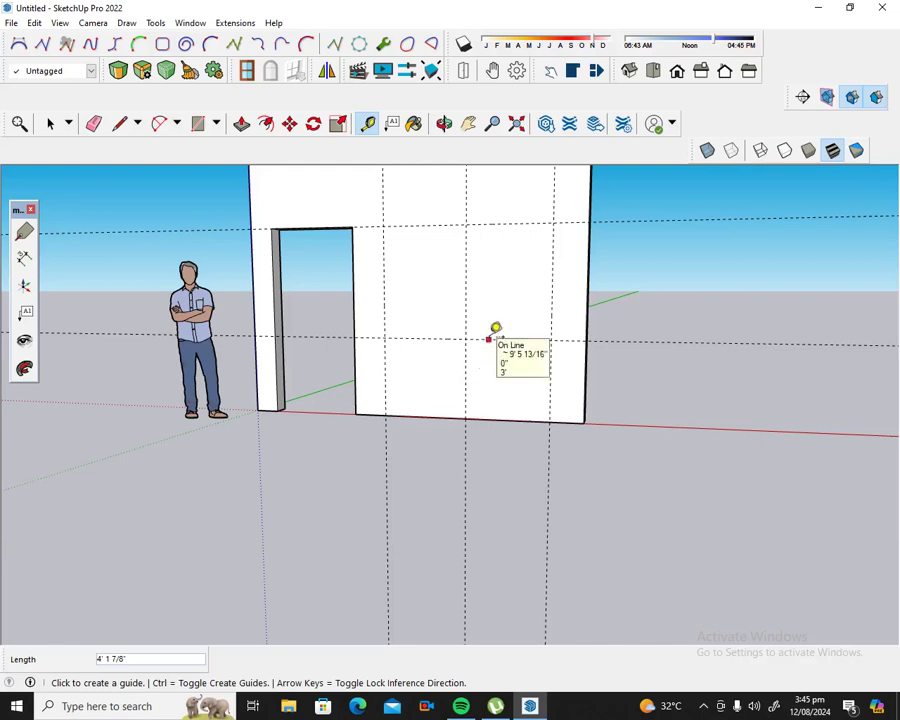
{"action": "left_click", "coordinate": [488, 339]}
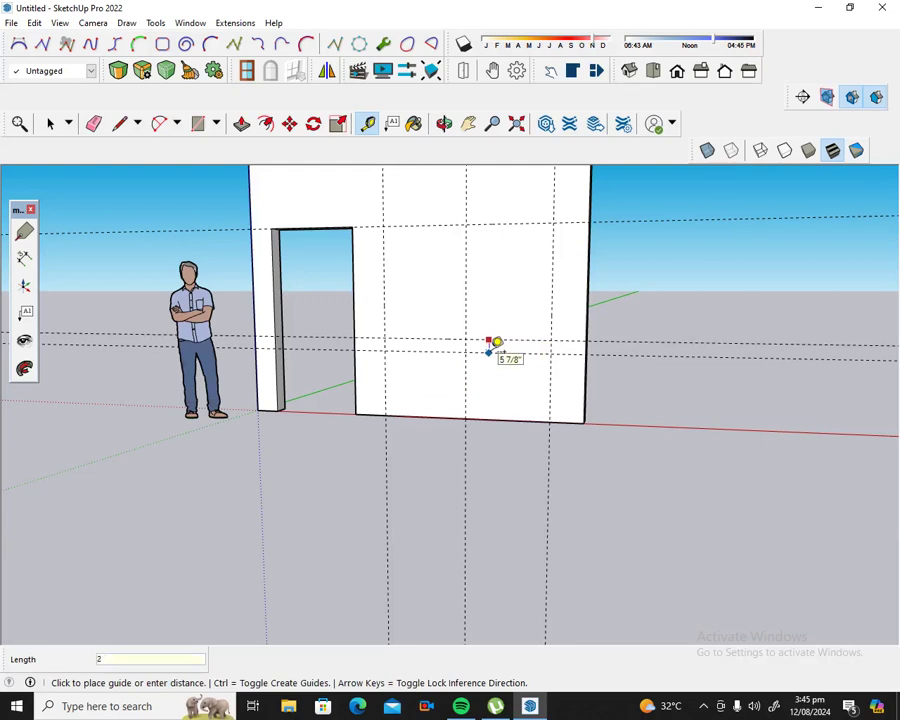
{"action": "left_click", "coordinate": [494, 345]}
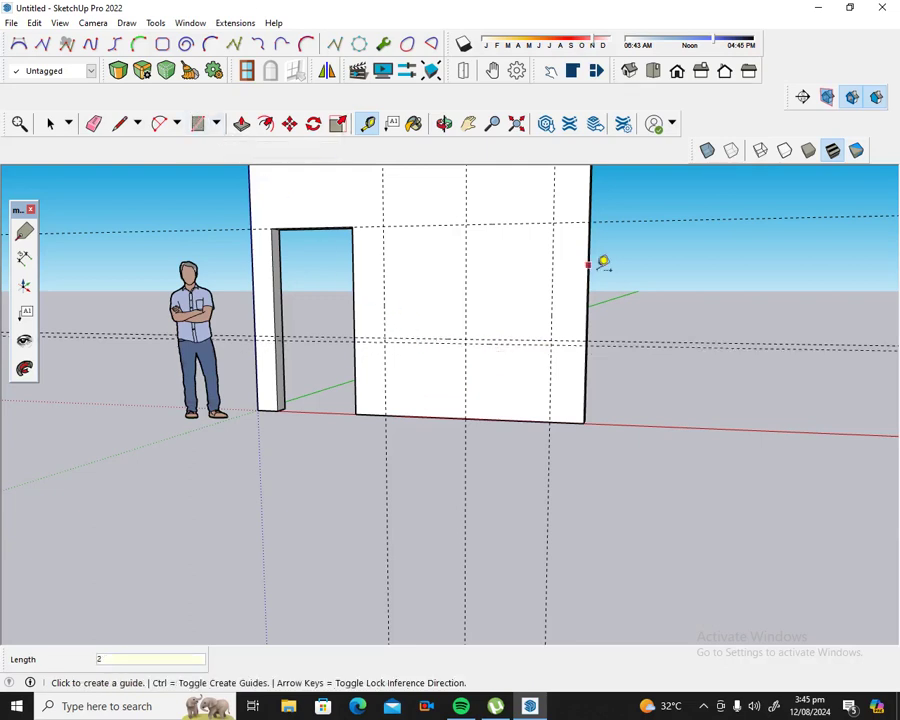
Step: Place vertical guides 2'2" right and left of the centre guide
{"action": "left_click", "coordinate": [467, 289]}
{"action": "type", "text": "'2"}
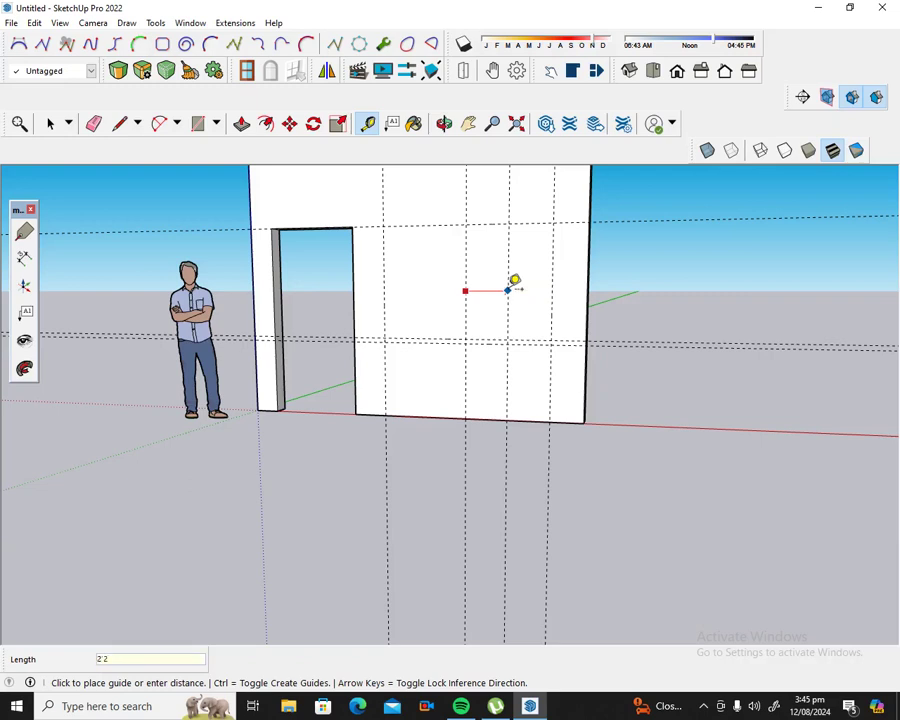
{"action": "key", "text": "Return"}
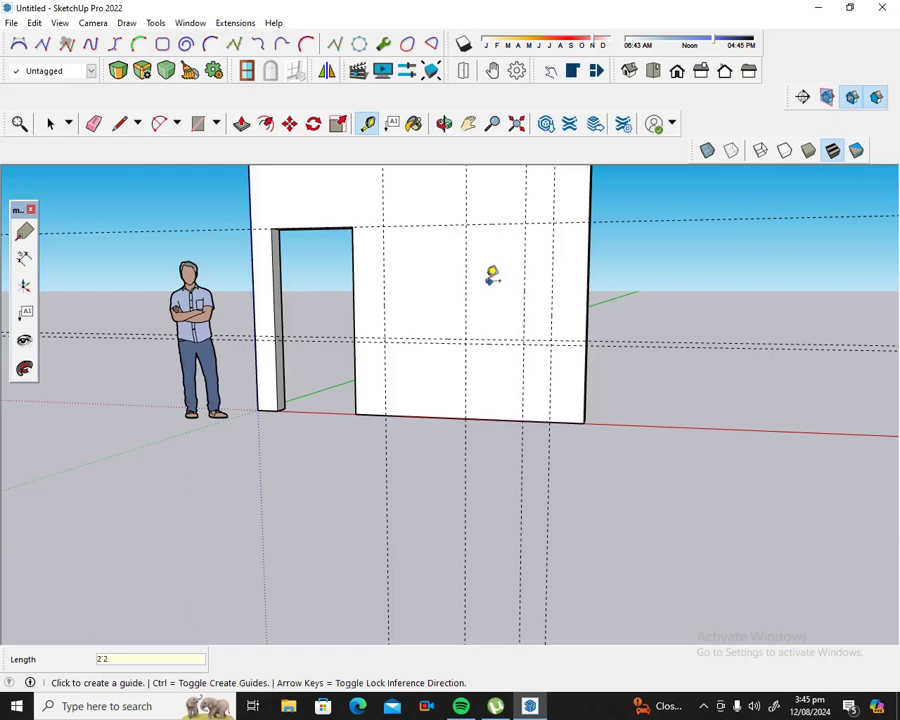
{"action": "left_click", "coordinate": [466, 304]}
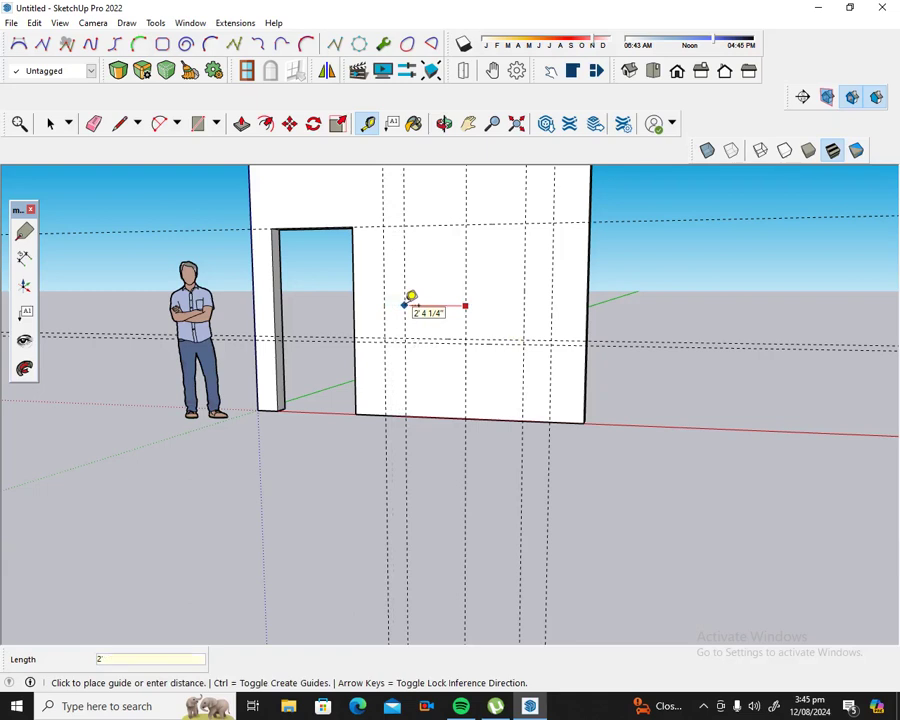
{"action": "type", "text": "2"}
{"action": "key", "text": "Return"}
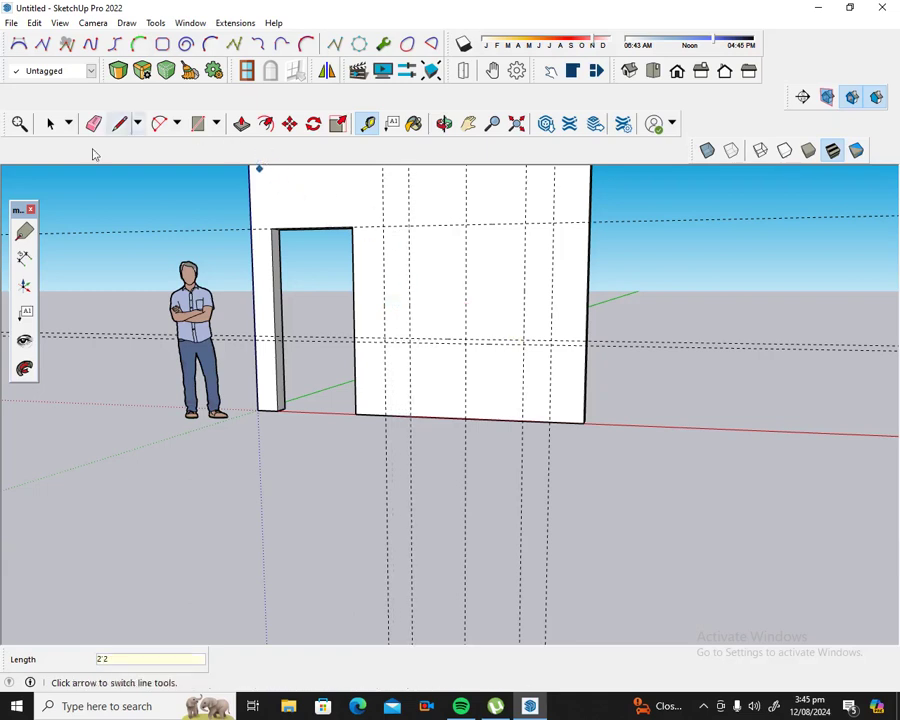
Step: Draw the window rectangle between the lower-left and upper-right guide crossings
{"action": "left_click", "coordinate": [198, 123]}
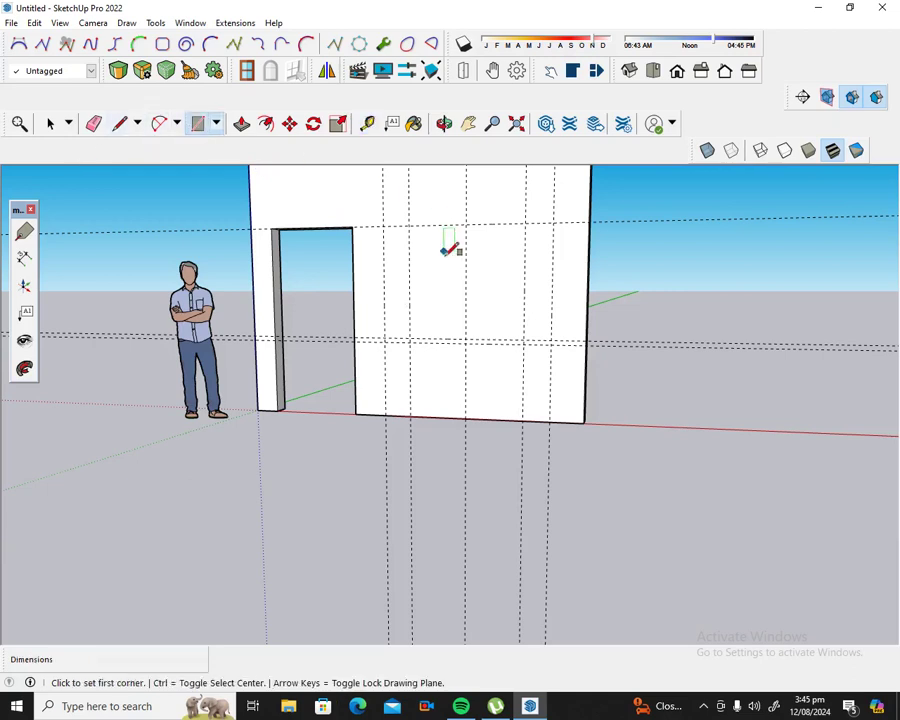
{"action": "left_click", "coordinate": [411, 339]}
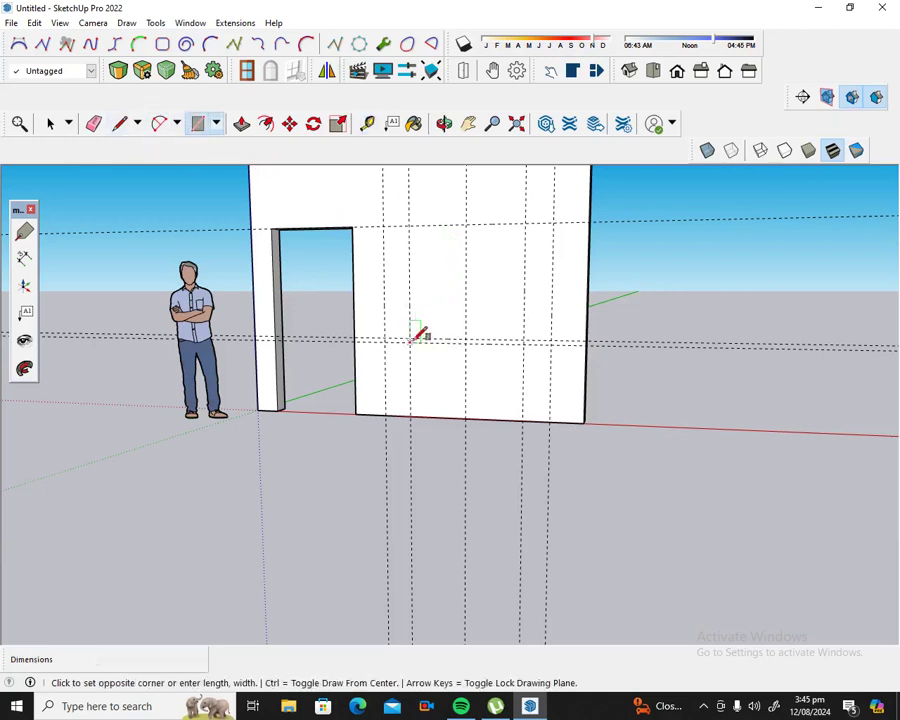
{"action": "left_click", "coordinate": [525, 224]}
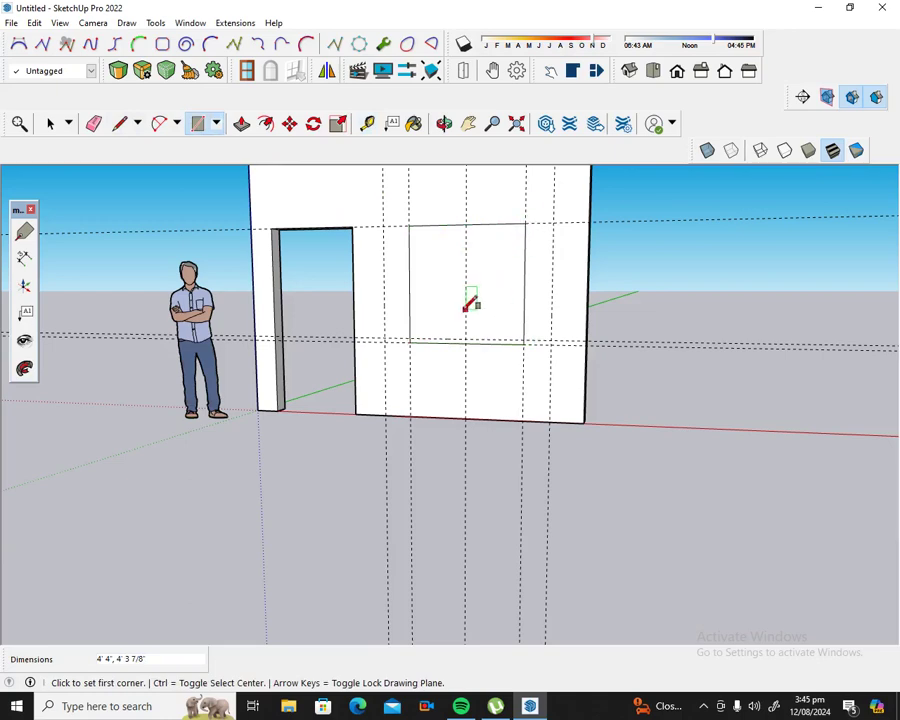
{"action": "scroll", "coordinate": [470, 300], "scroll_direction": "down", "scroll_amount": 3}
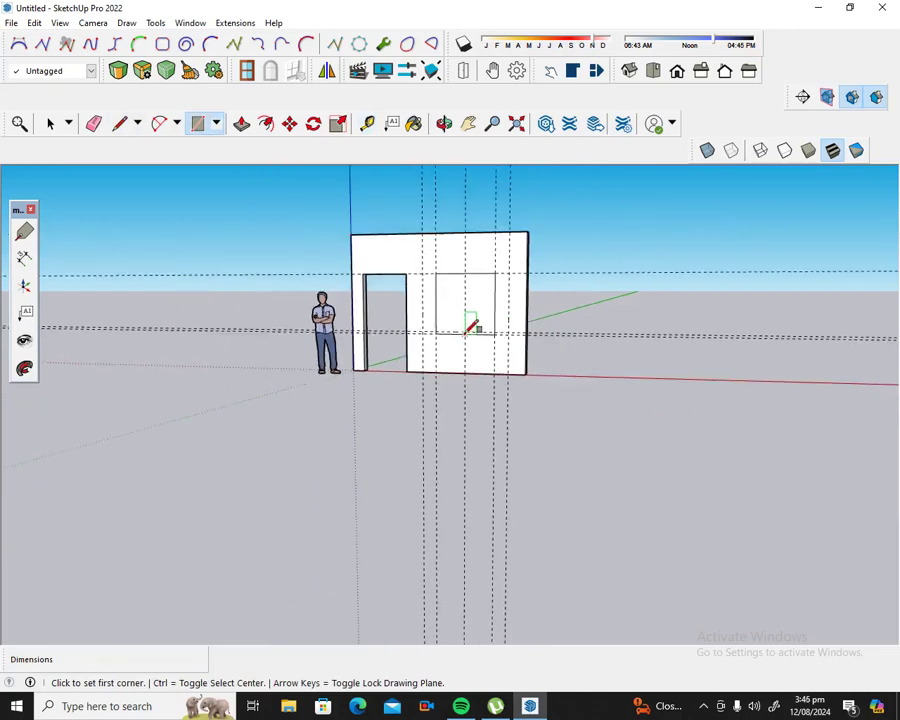
Step: Delete all guide lines with Edit > Delete Guides and begin pushing the window face
{"action": "left_click", "coordinate": [444, 123]}
{"action": "mouse_move", "coordinate": [494, 194]}
{"action": "left_mouse_down"}
{"action": "mouse_move", "coordinate": [486, 266]}
{"action": "mouse_move", "coordinate": [438, 392]}
{"action": "mouse_move", "coordinate": [460, 372]}
{"action": "left_mouse_up"}
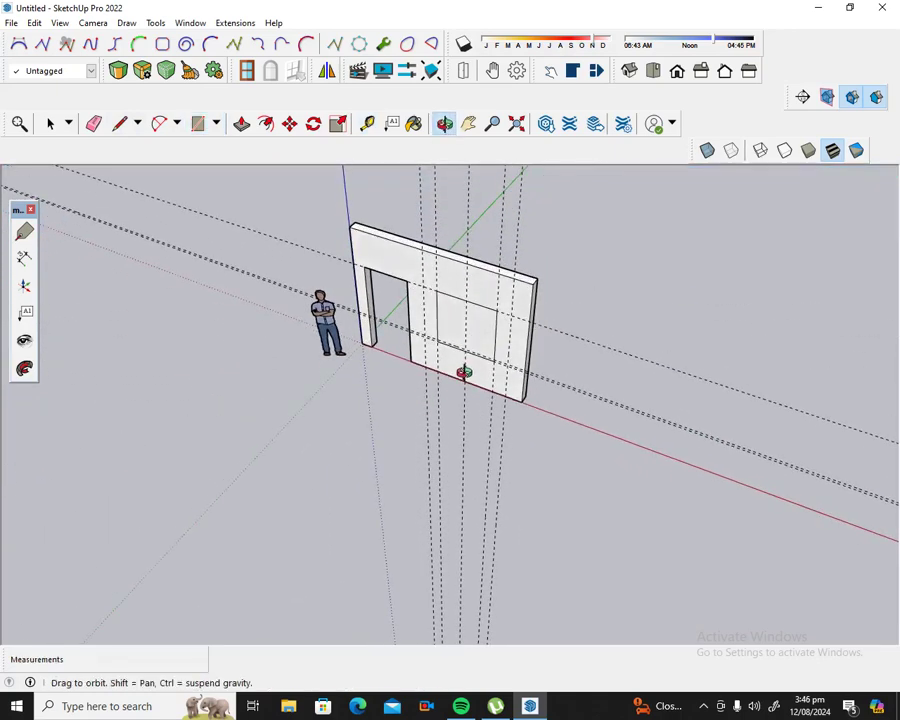
{"action": "left_click", "coordinate": [33, 23]}
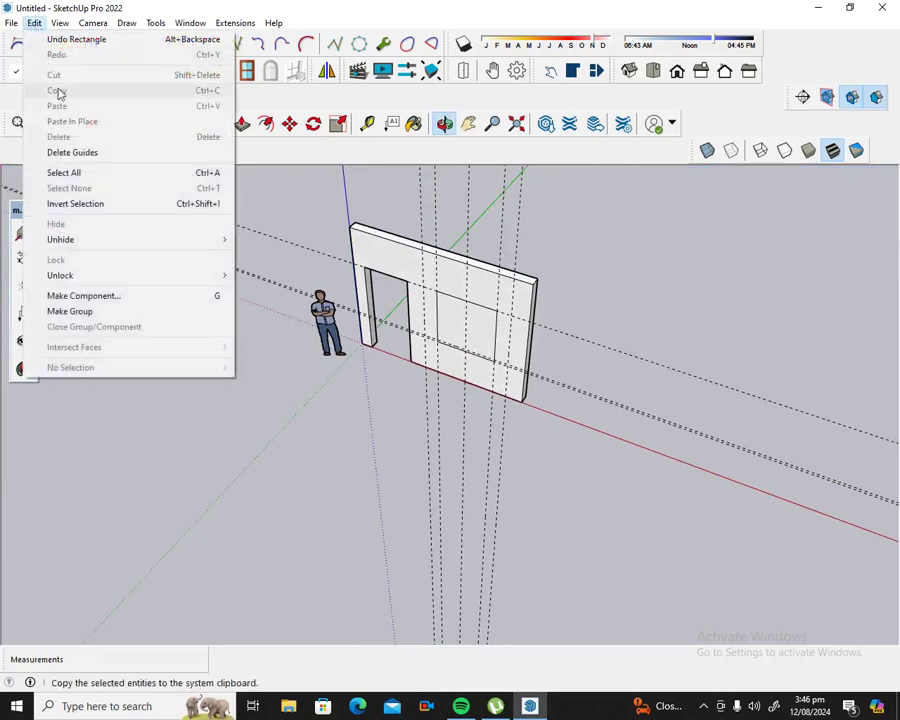
{"action": "left_click", "coordinate": [80, 151]}
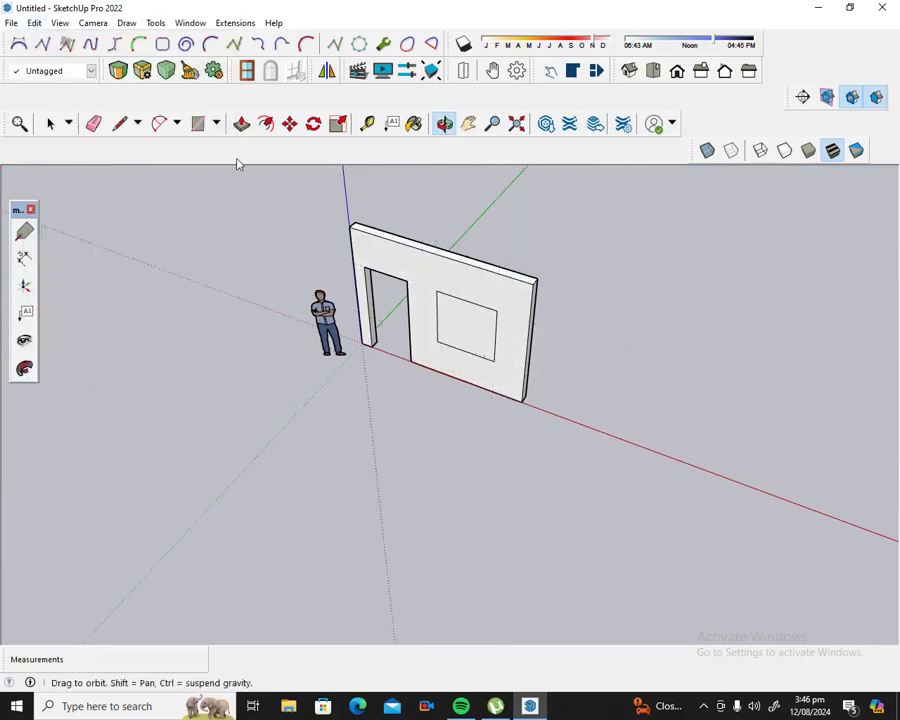
{"action": "left_click", "coordinate": [242, 123]}
{"action": "left_click", "coordinate": [460, 322]}
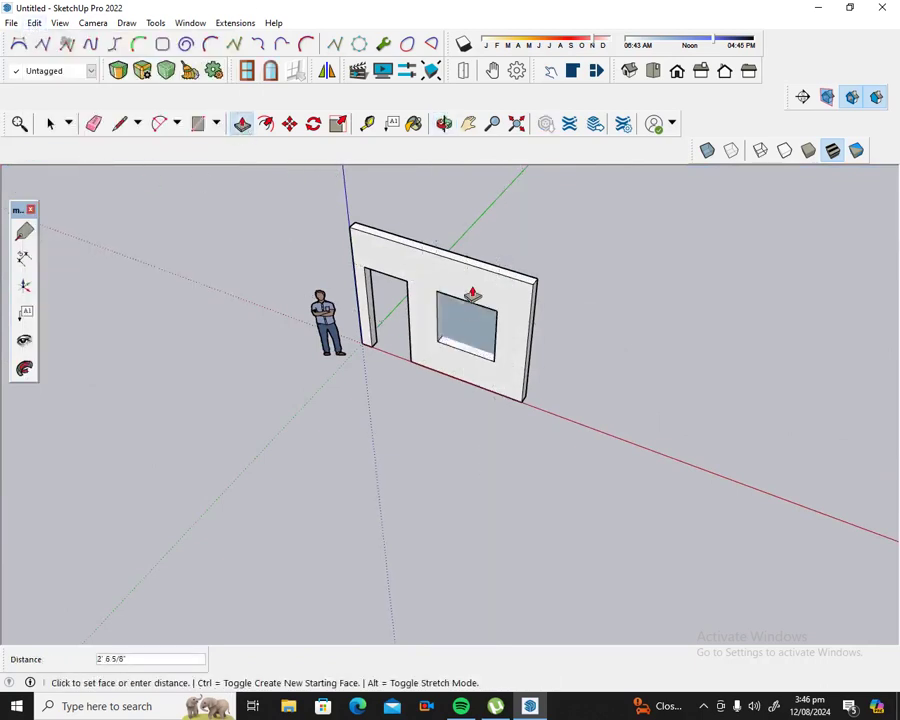
Step: Push the window face through the wall and orbit to view both door and window openings
{"action": "left_click", "coordinate": [490, 268]}
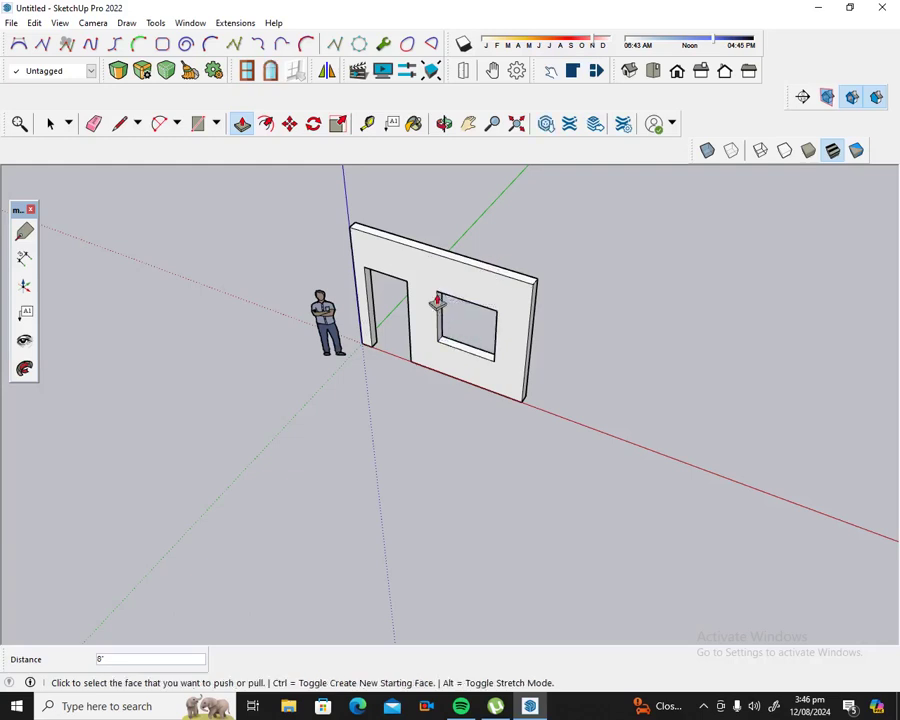
{"action": "left_click", "coordinate": [444, 123]}
{"action": "left_click_drag", "start_coordinate": [436, 290], "coordinate": [488, 194]}
{"action": "scroll", "coordinate": [410, 254], "scroll_direction": "up", "scroll_amount": 3}
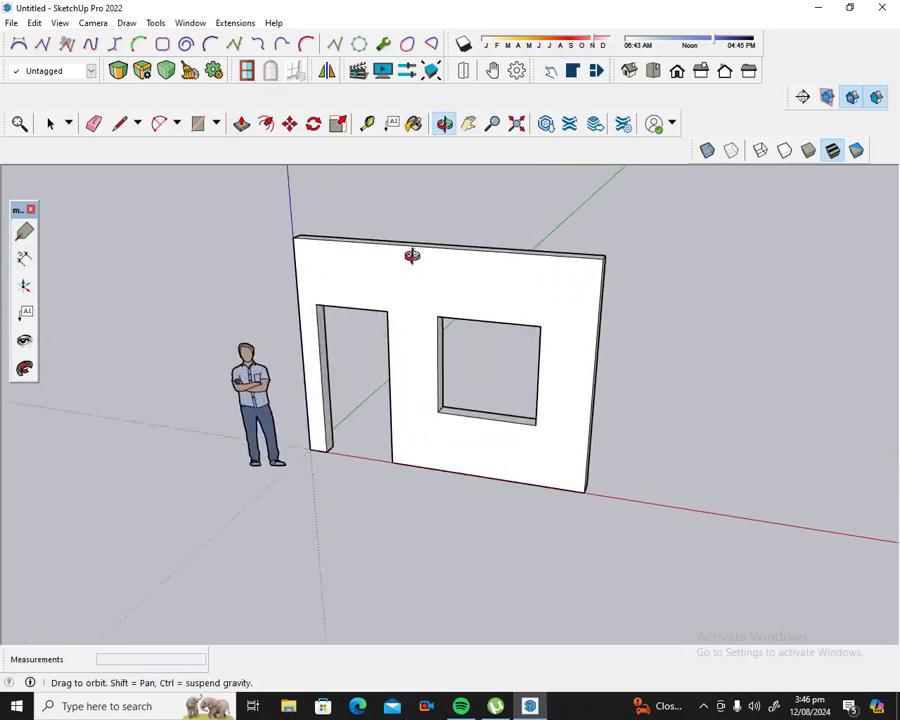
{"action": "scroll", "coordinate": [420, 330], "scroll_direction": "up", "scroll_amount": 2}
{"action": "mouse_move", "coordinate": [420, 330]}
{"action": "left_mouse_down"}
{"action": "mouse_move", "coordinate": [579, 290]}
{"action": "mouse_move", "coordinate": [382, 317]}
{"action": "mouse_move", "coordinate": [396, 306]}
{"action": "mouse_move", "coordinate": [402, 314]}
{"action": "left_mouse_up"}
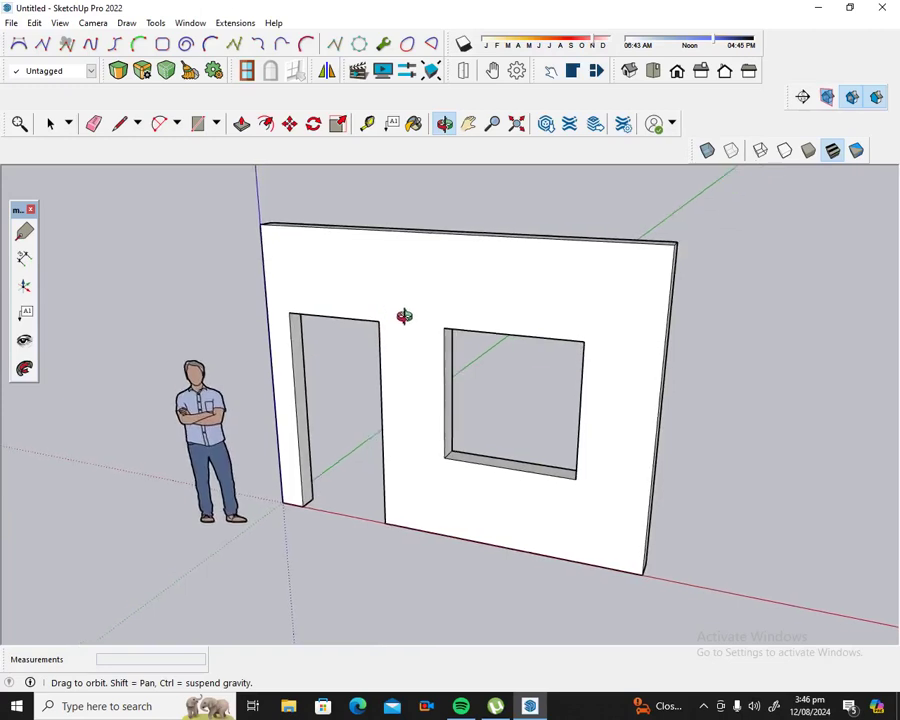
{"action": "mouse_move", "coordinate": [394, 440]}
{"action": "left_mouse_down"}
{"action": "mouse_move", "coordinate": [390, 464]}
{"action": "mouse_move", "coordinate": [442, 387]}
{"action": "left_mouse_up"}
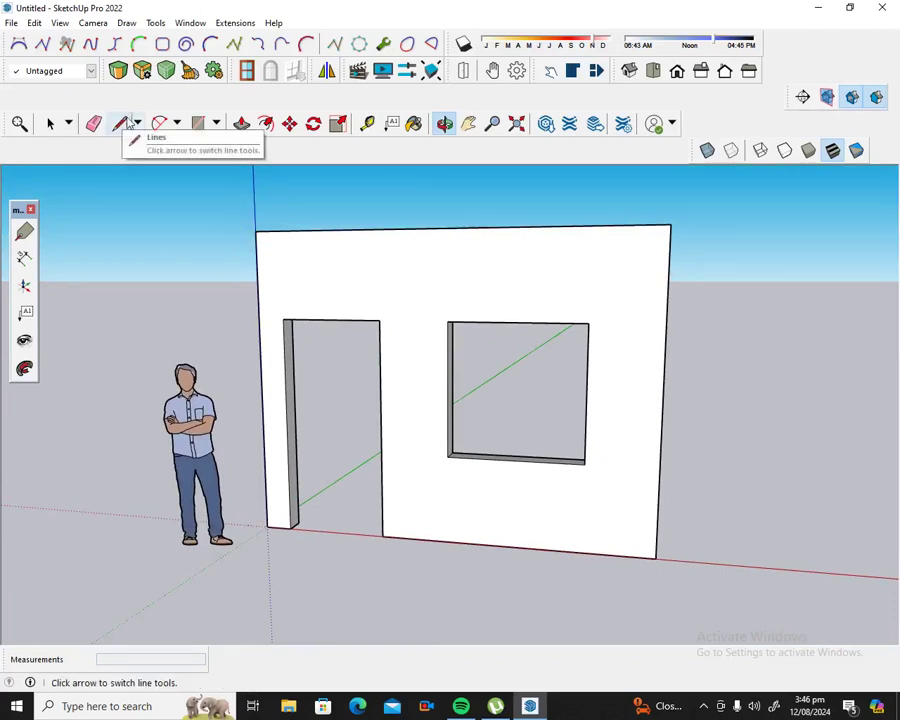
Step: Draw a rectangle face filling the door opening
{"action": "left_click", "coordinate": [197, 123]}
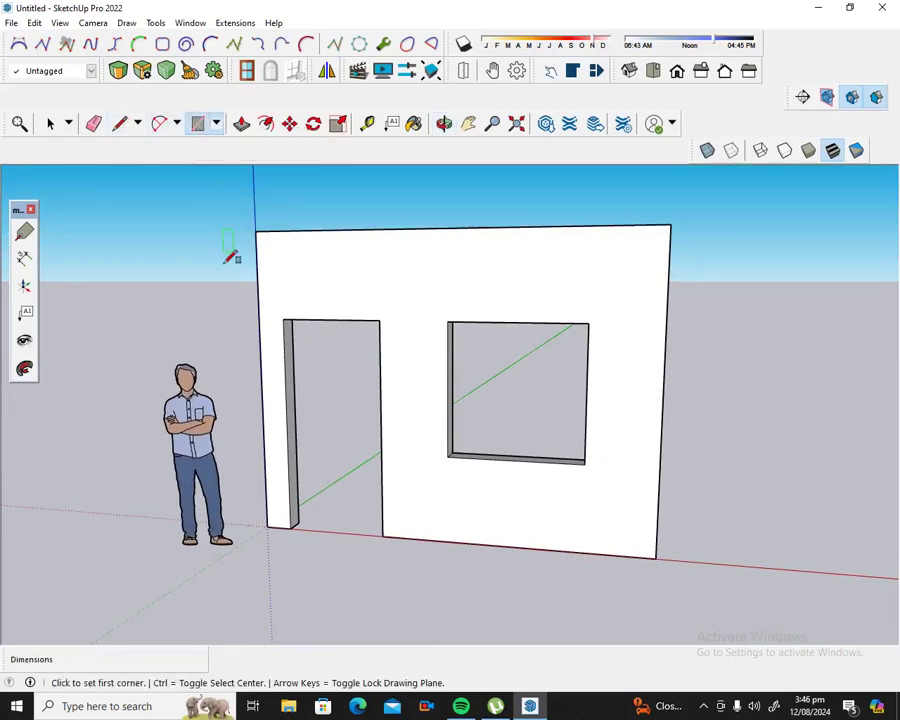
{"action": "left_click", "coordinate": [291, 527]}
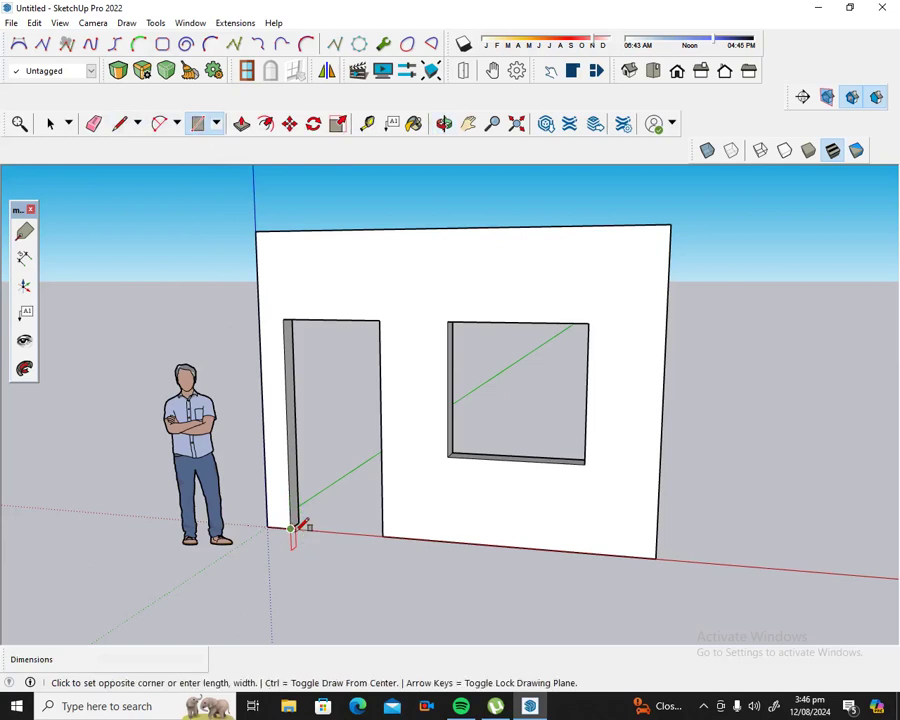
{"action": "left_click", "coordinate": [381, 321]}
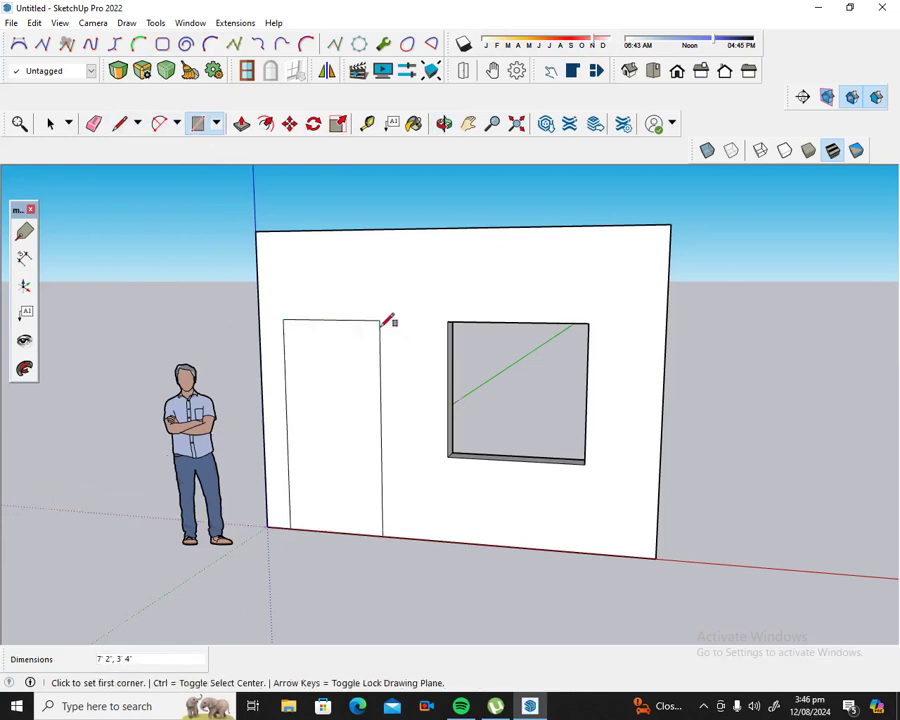
{"action": "scroll", "coordinate": [277, 503], "scroll_direction": "up", "scroll_amount": 2}
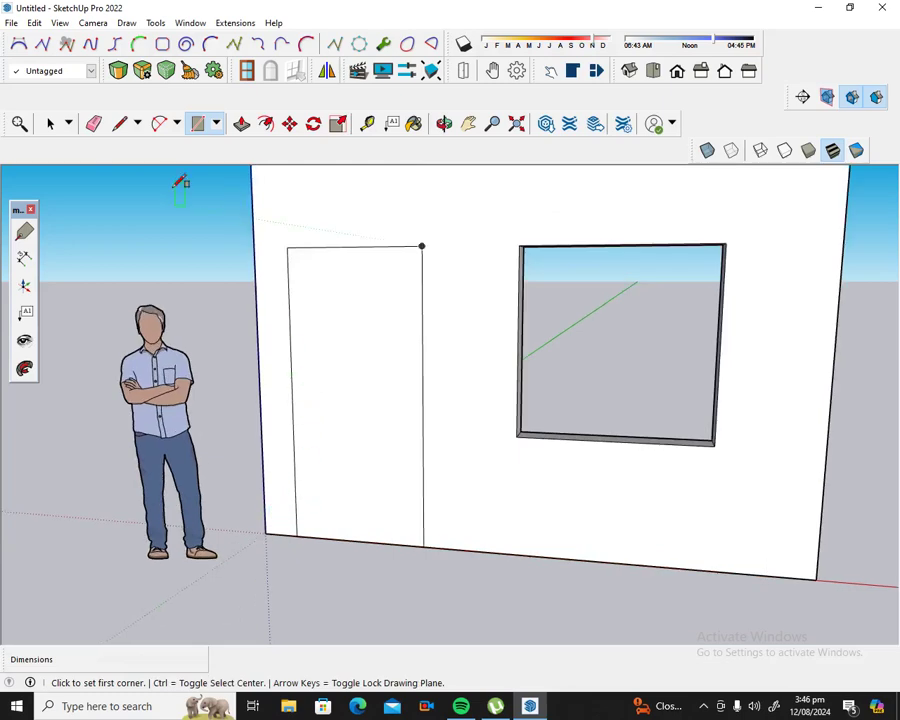
Step: Offset the door face's edges 2" inward to outline the door frame
{"action": "left_click", "coordinate": [266, 123]}
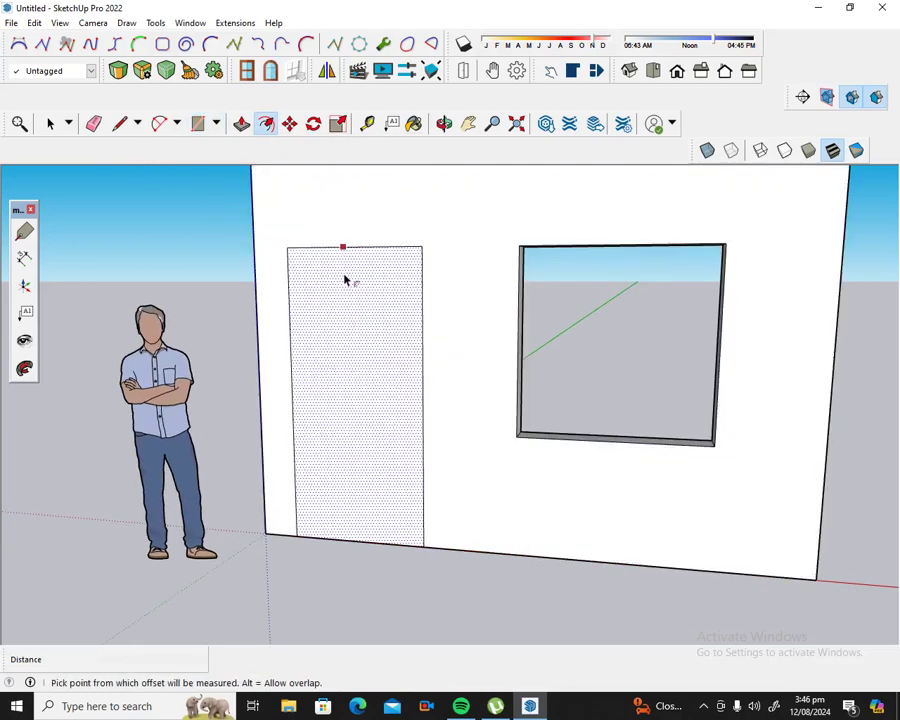
{"action": "left_click", "coordinate": [345, 262]}
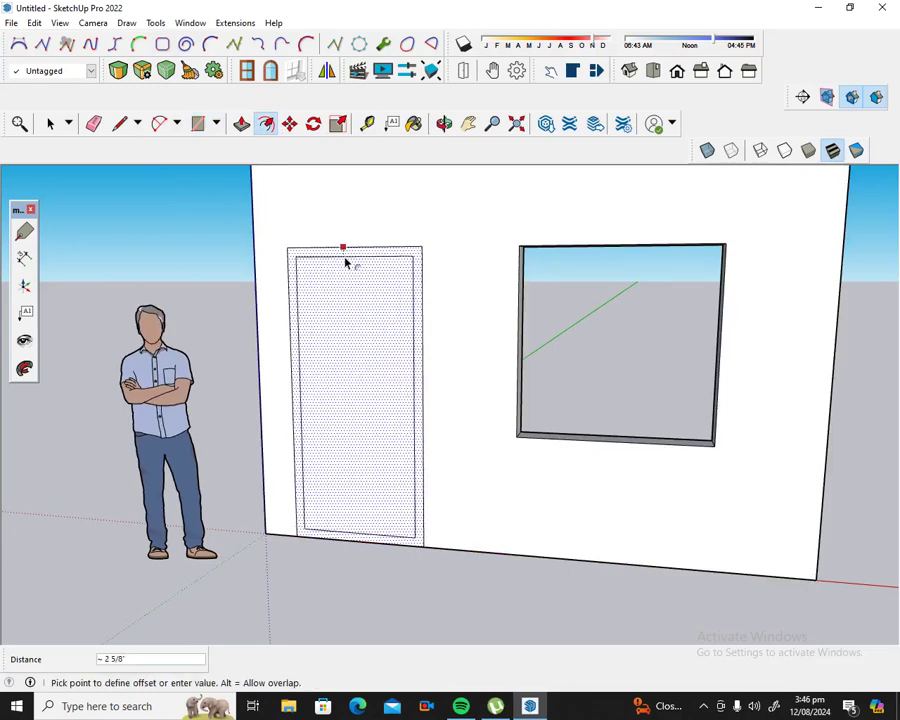
{"action": "type", "text": "2"}
{"action": "key", "text": "Return"}
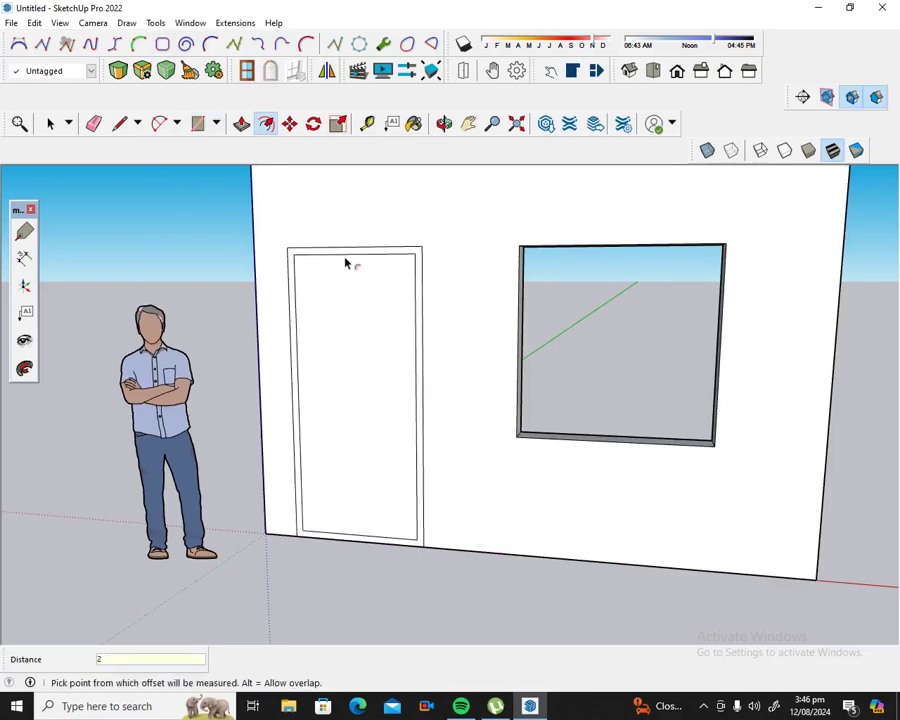
Step: Draw a line of length 2 along the door's bottom from its inner corner
{"action": "left_click", "coordinate": [119, 123]}
{"action": "scroll", "coordinate": [290, 578], "scroll_direction": "up", "scroll_amount": 3}
{"action": "scroll", "coordinate": [293, 576], "scroll_direction": "up", "scroll_amount": 2}
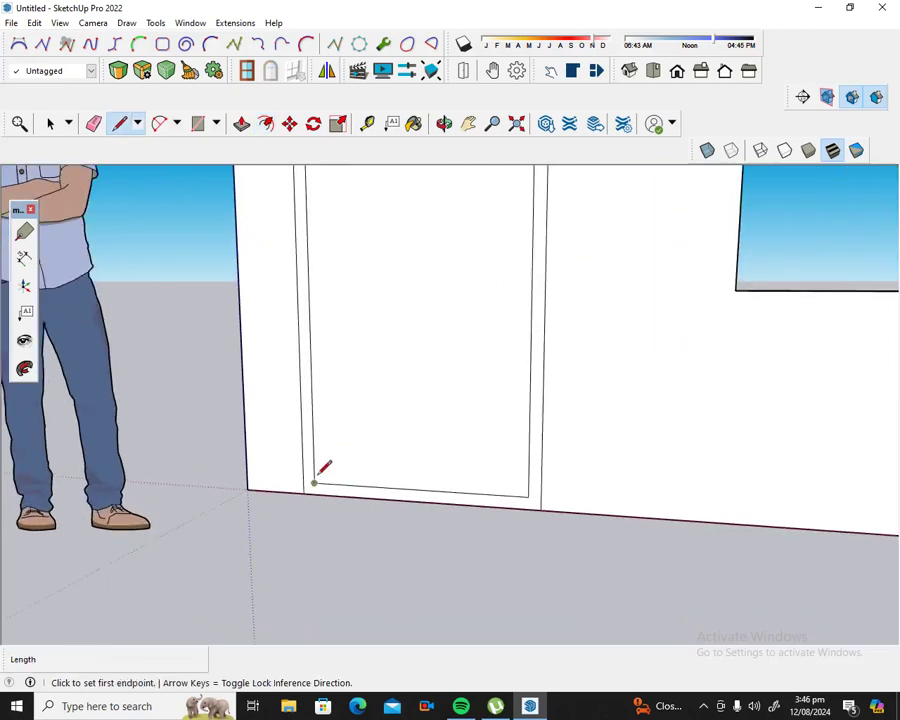
{"action": "left_click", "coordinate": [315, 484]}
{"action": "type", "text": "2"}
{"action": "key", "text": "Return"}
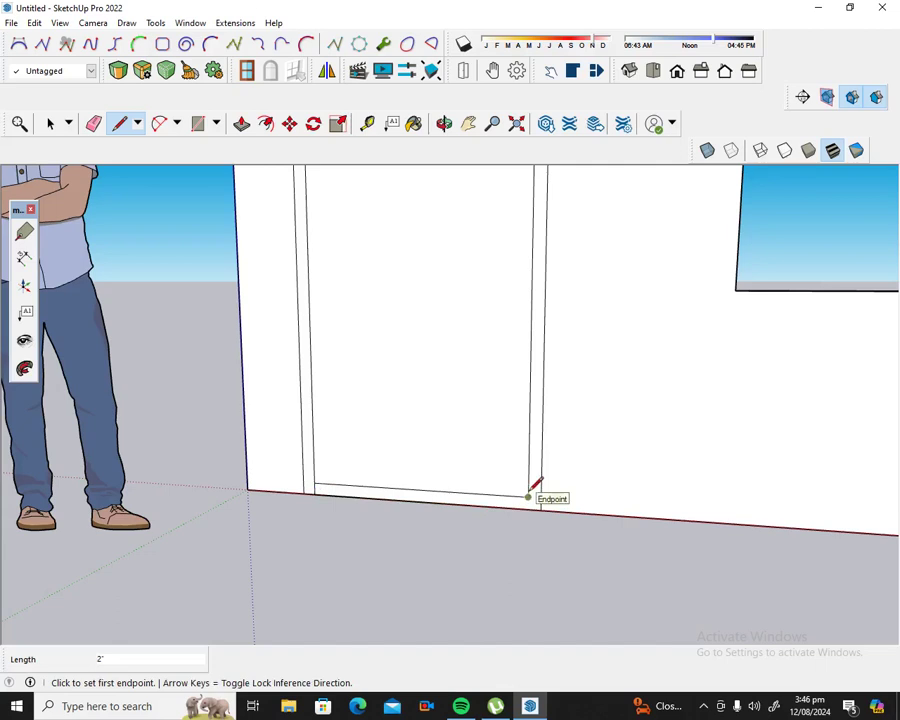
{"action": "left_click", "coordinate": [529, 495]}
{"action": "key", "text": "Escape"}
{"action": "scroll", "coordinate": [403, 528], "scroll_direction": "down", "scroll_amount": 1}
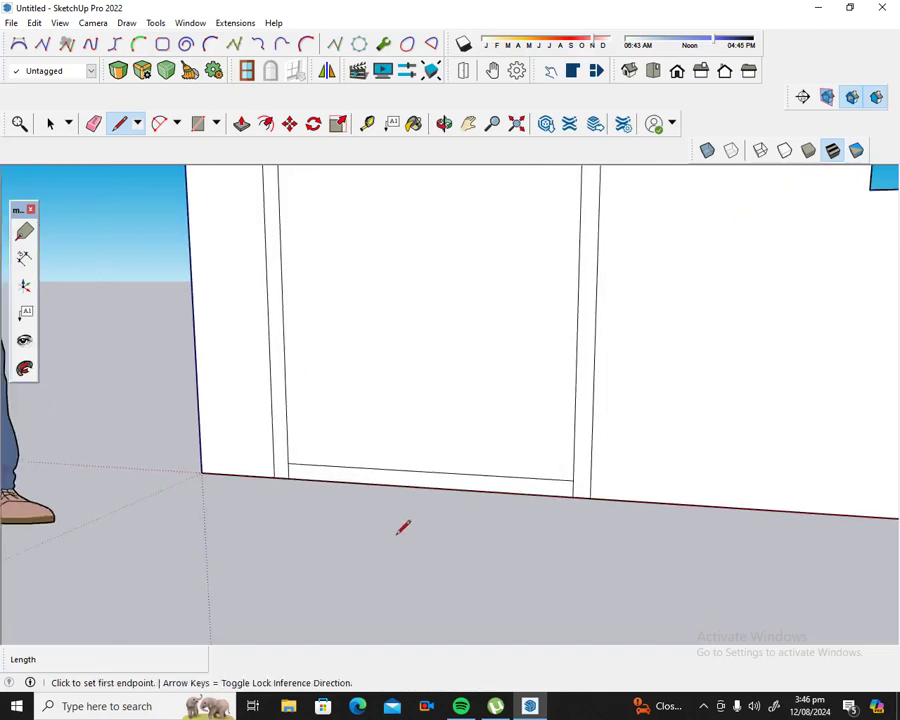
{"action": "scroll", "coordinate": [400, 520], "scroll_direction": "up", "scroll_amount": 1}
{"action": "scroll", "coordinate": [396, 513], "scroll_direction": "down", "scroll_amount": 1}
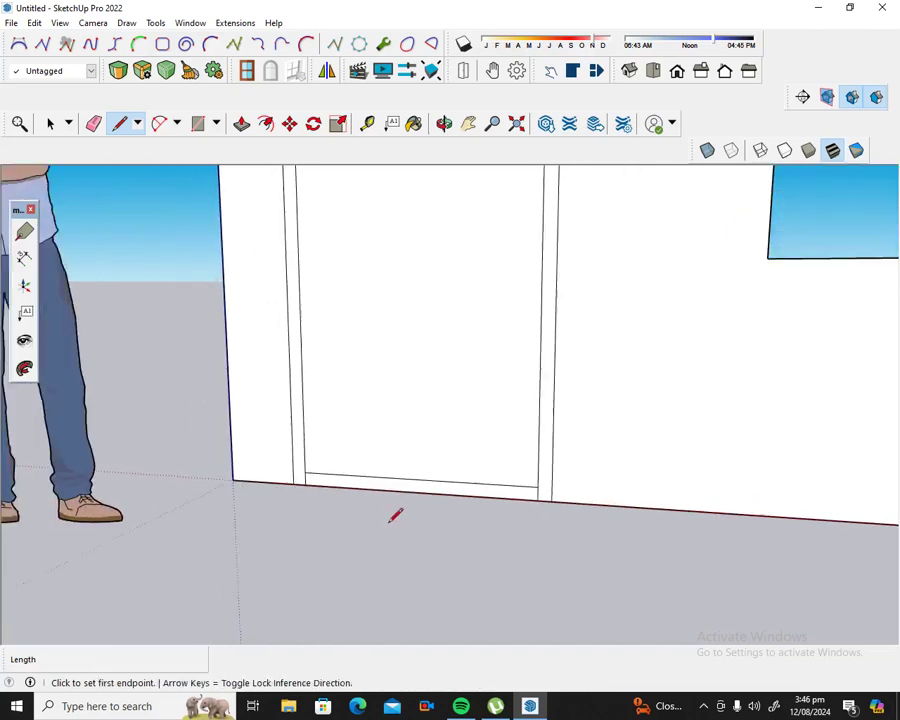
{"action": "scroll", "coordinate": [396, 513], "scroll_direction": "down", "scroll_amount": 1}
{"action": "scroll", "coordinate": [396, 513], "scroll_direction": "down", "scroll_amount": 1}
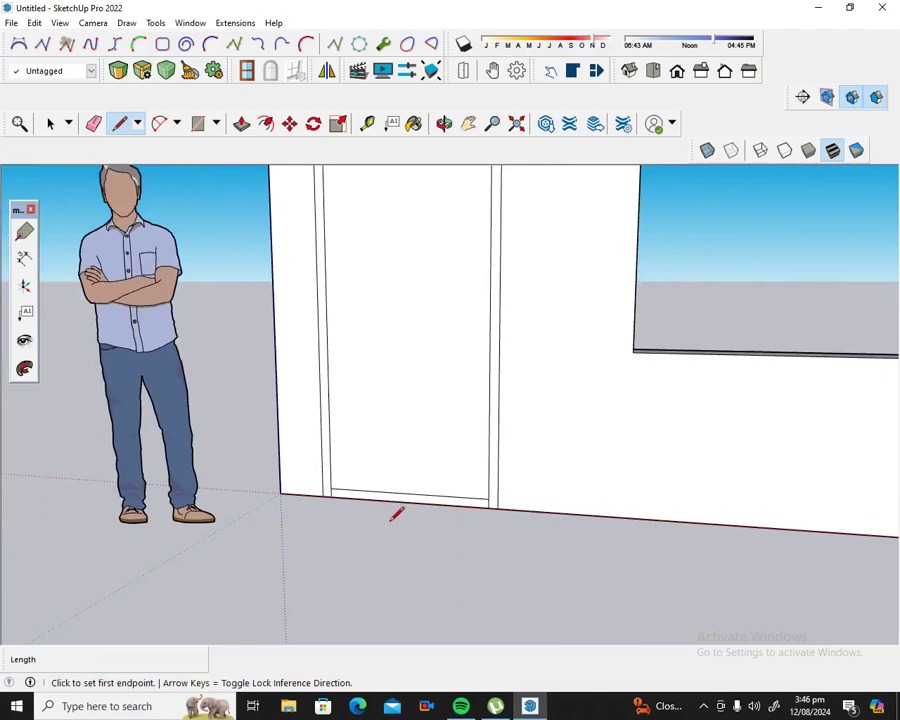
Step: Erase the inner door face, leaving only the 2" frame border around the doorway
{"action": "left_click", "coordinate": [100, 122]}
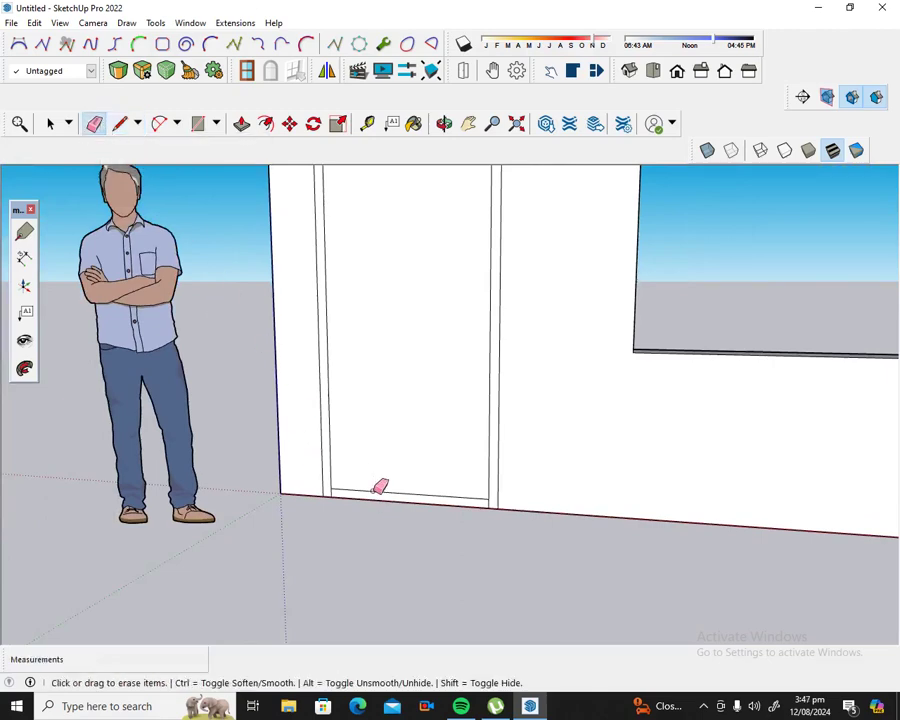
{"action": "scroll", "coordinate": [389, 432], "scroll_direction": "down", "scroll_amount": 2}
{"action": "scroll", "coordinate": [390, 435], "scroll_direction": "down", "scroll_amount": 1}
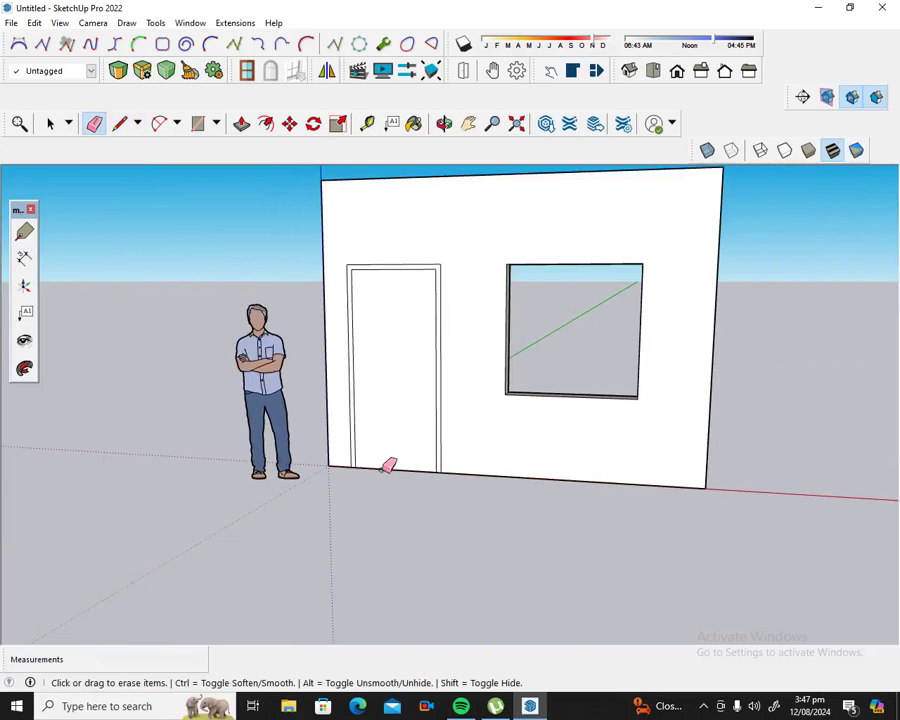
{"action": "left_click", "coordinate": [389, 465]}
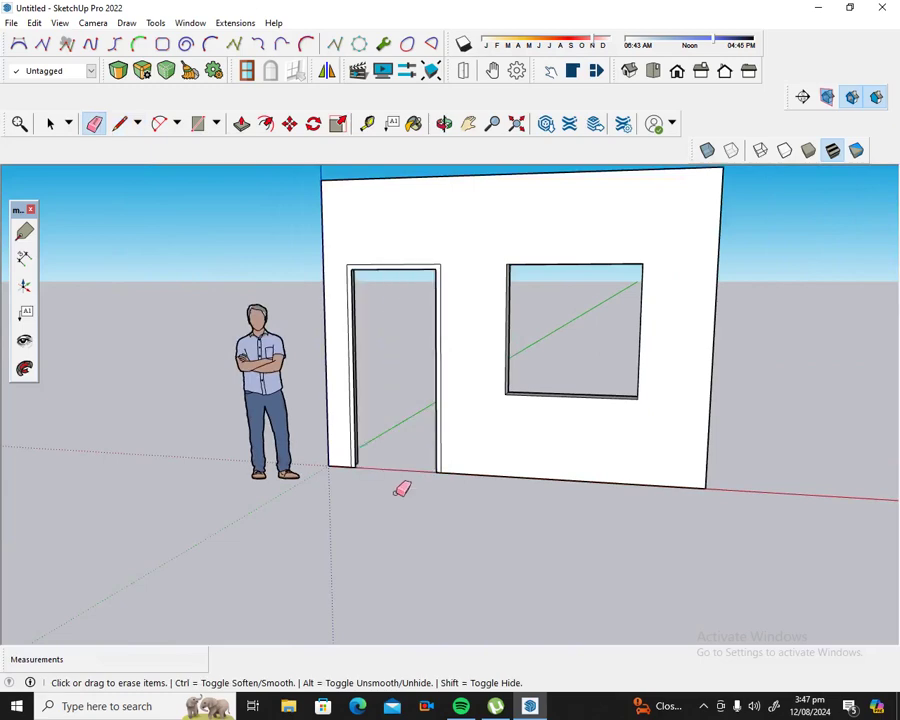
{"action": "scroll", "coordinate": [384, 262], "scroll_direction": "up", "scroll_amount": 2}
{"action": "scroll", "coordinate": [384, 262], "scroll_direction": "up", "scroll_amount": 2}
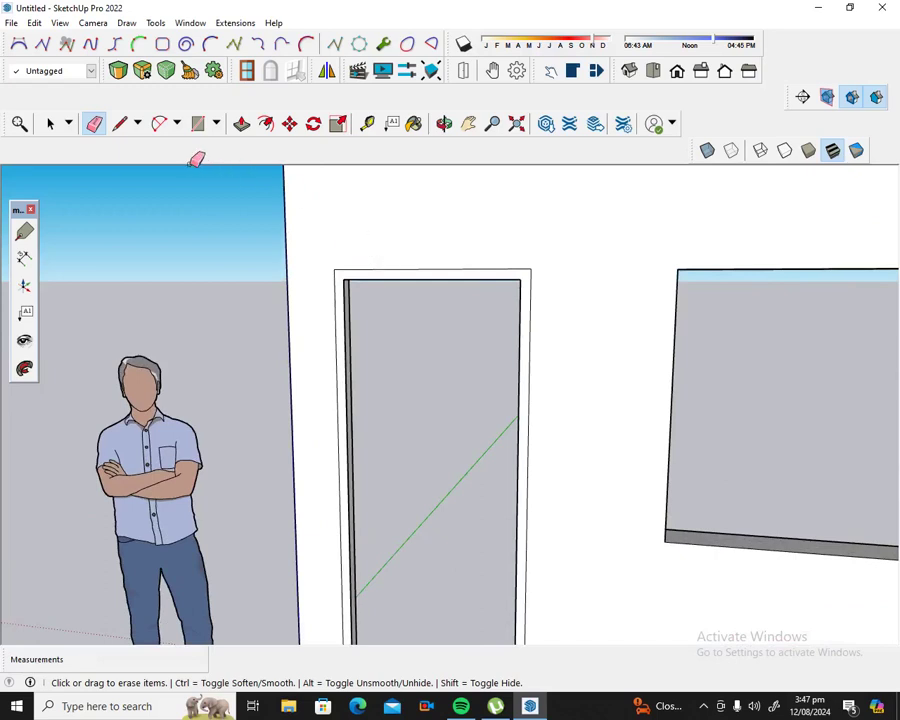
{"action": "left_click", "coordinate": [50, 123]}
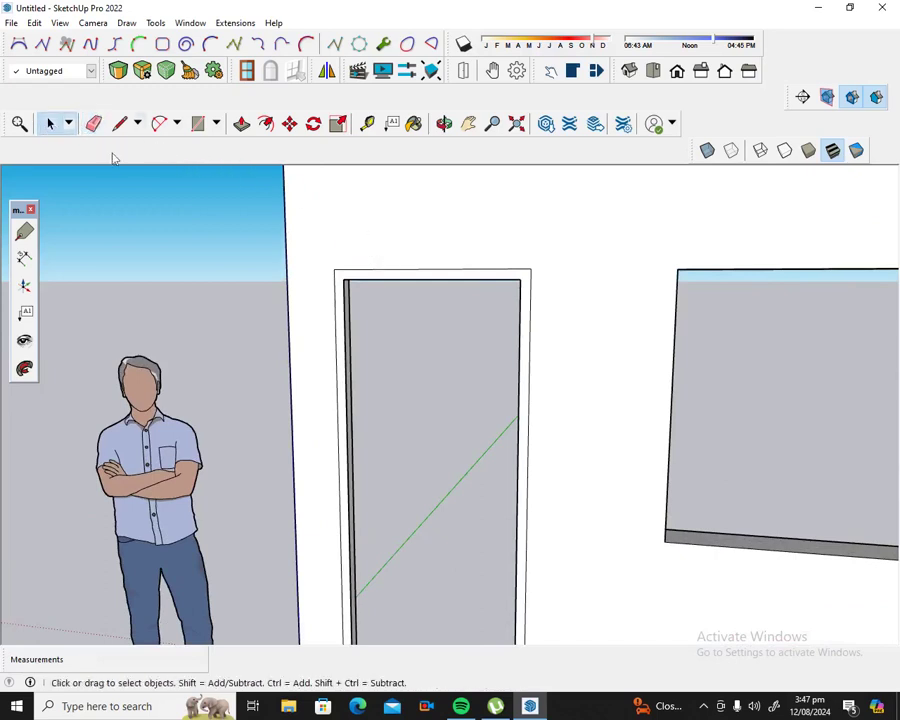
Step: Select the 2" door frame border and make it a group via the context menu
{"action": "left_click", "coordinate": [341, 281]}
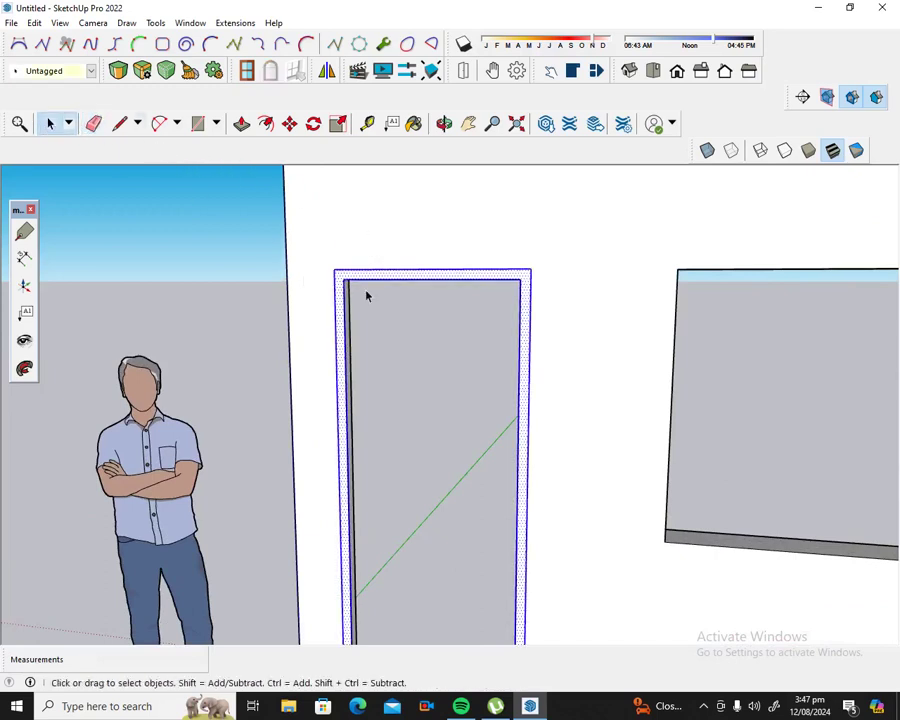
{"action": "right_click", "coordinate": [343, 282]}
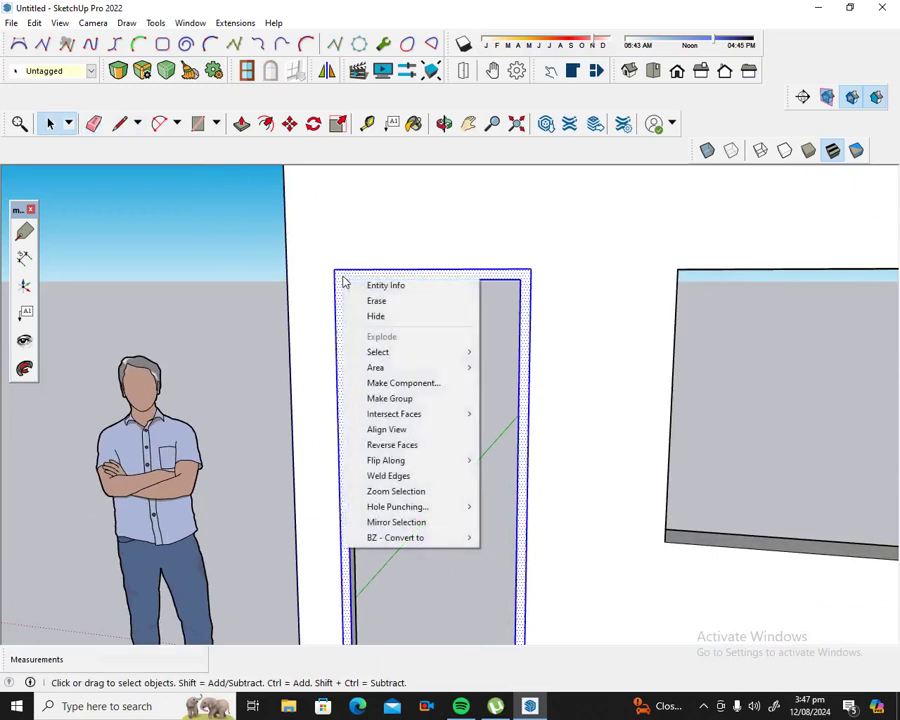
{"action": "left_click", "coordinate": [415, 398]}
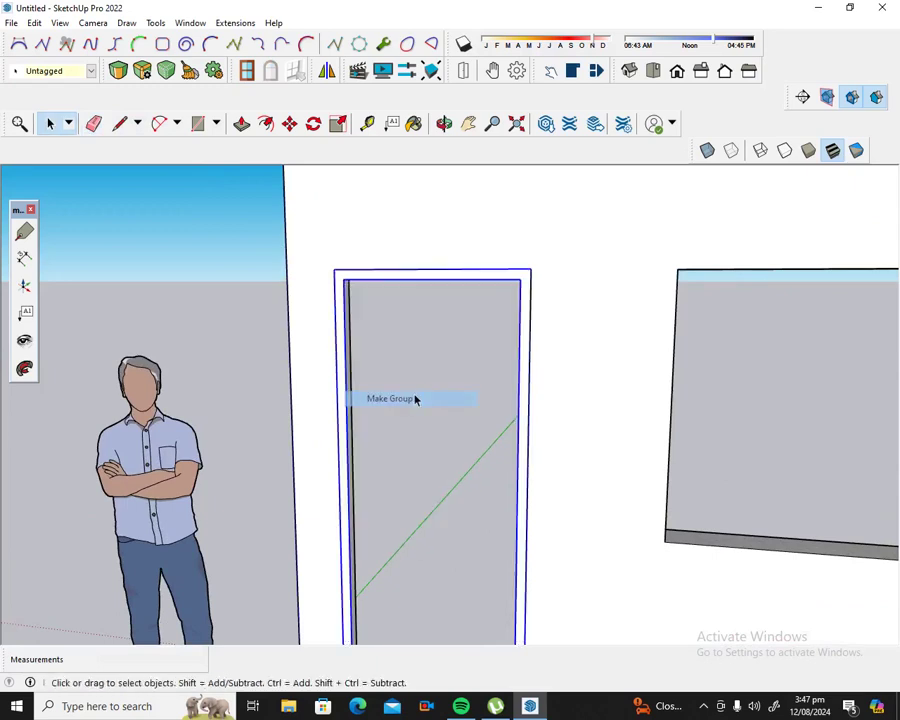
{"action": "left_click", "coordinate": [444, 123]}
{"action": "mouse_move", "coordinate": [466, 238]}
{"action": "left_mouse_down"}
{"action": "mouse_move", "coordinate": [440, 248]}
{"action": "mouse_move", "coordinate": [326, 225]}
{"action": "left_mouse_up"}
{"action": "scroll", "coordinate": [372, 284], "scroll_direction": "up", "scroll_amount": 3}
{"action": "scroll", "coordinate": [390, 260], "scroll_direction": "up", "scroll_amount": 3}
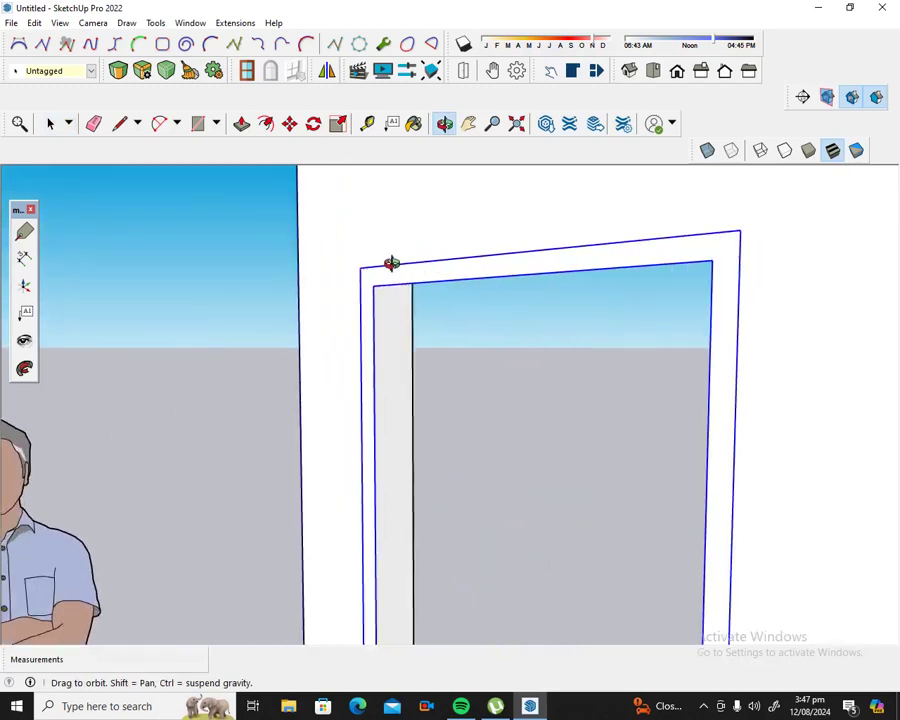
{"action": "scroll", "coordinate": [340, 242], "scroll_direction": "up", "scroll_amount": 3}
{"action": "left_click", "coordinate": [50, 123]}
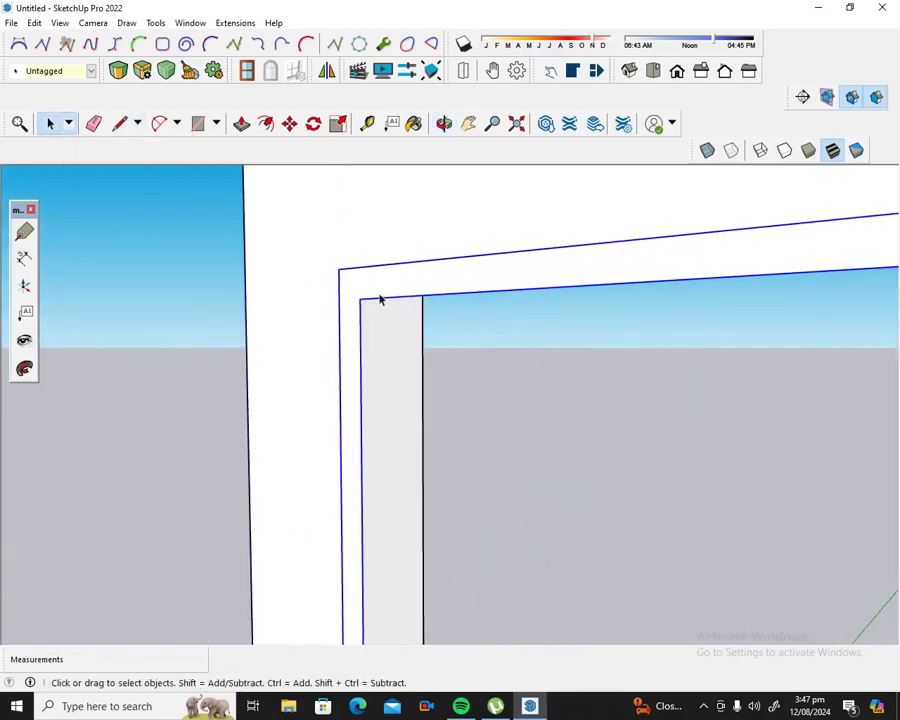
Step: Inside the frame group, push/pull the frame face 6" deep, then exit the group
{"action": "triple_click", "coordinate": [380, 291]}
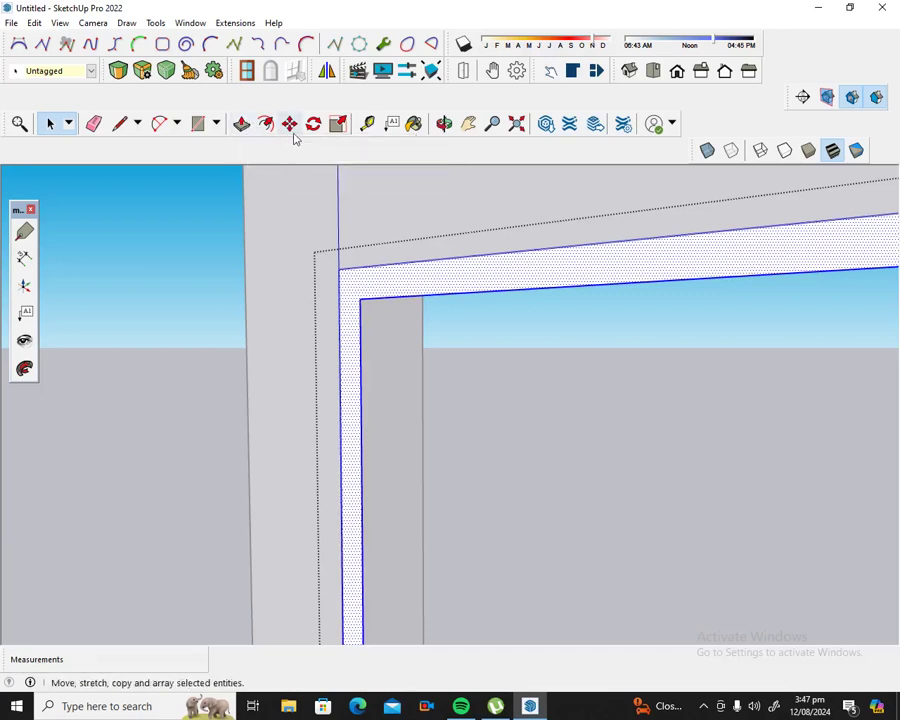
{"action": "left_click", "coordinate": [241, 123]}
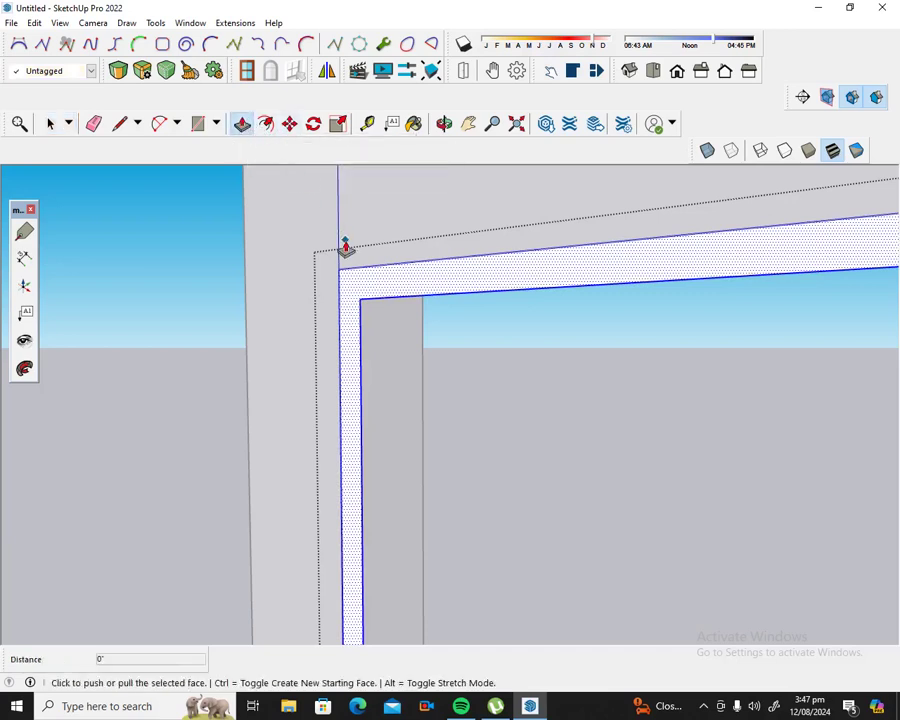
{"action": "left_click", "coordinate": [359, 307]}
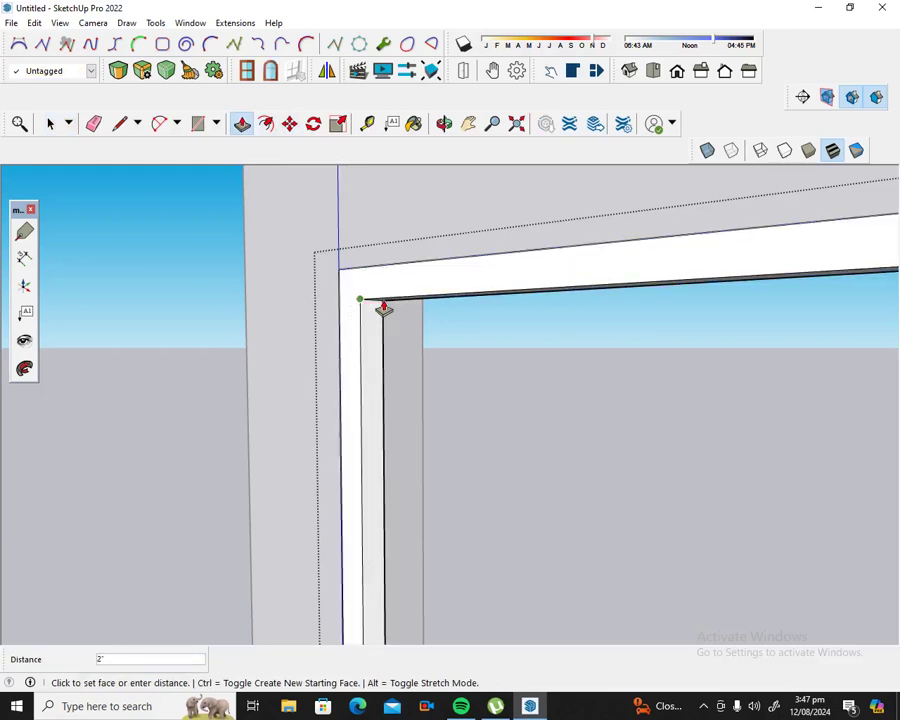
{"action": "type", "text": "6"}
{"action": "scroll", "coordinate": [383, 308], "scroll_direction": "down", "scroll_amount": 2}
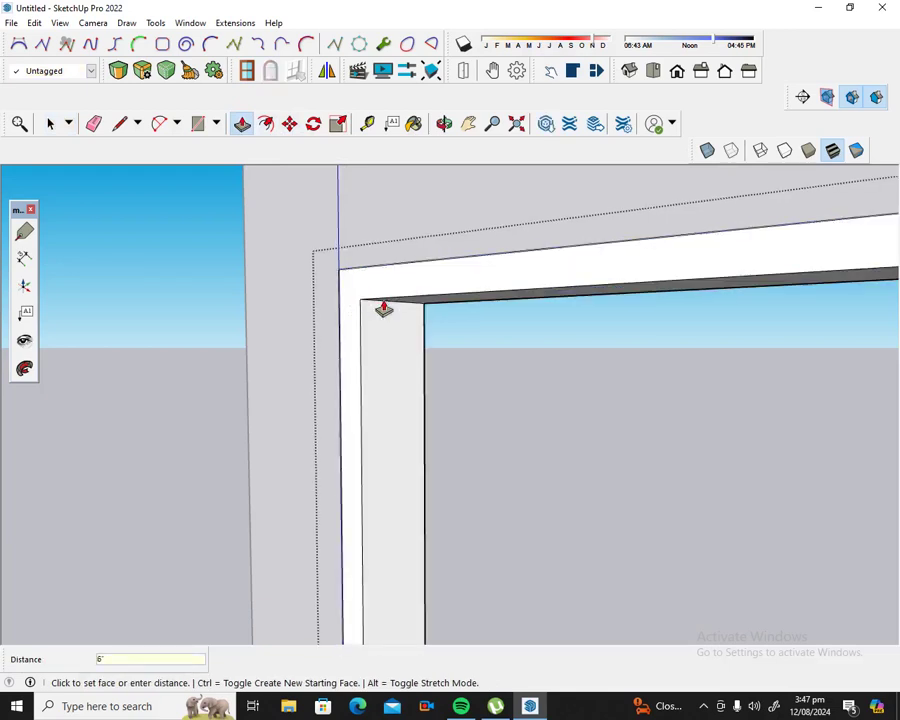
{"action": "key", "text": "Return"}
{"action": "scroll", "coordinate": [385, 308], "scroll_direction": "down", "scroll_amount": 1}
{"action": "scroll", "coordinate": [388, 308], "scroll_direction": "down", "scroll_amount": 2}
{"action": "scroll", "coordinate": [388, 308], "scroll_direction": "down", "scroll_amount": 1}
{"action": "scroll", "coordinate": [388, 304], "scroll_direction": "down", "scroll_amount": 2}
{"action": "scroll", "coordinate": [388, 303], "scroll_direction": "down", "scroll_amount": 1}
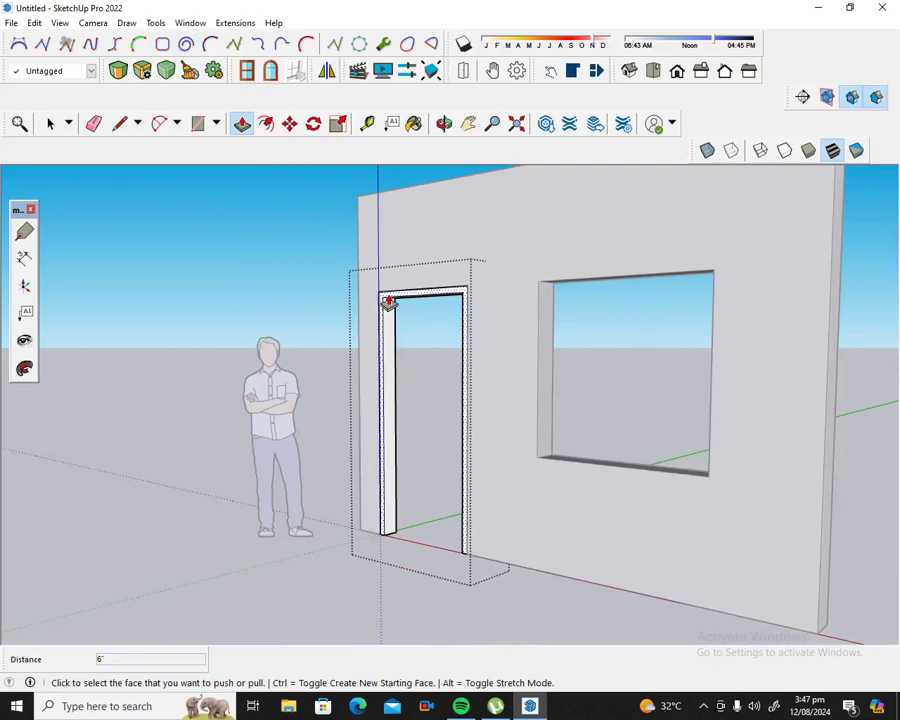
{"action": "left_click", "coordinate": [50, 123]}
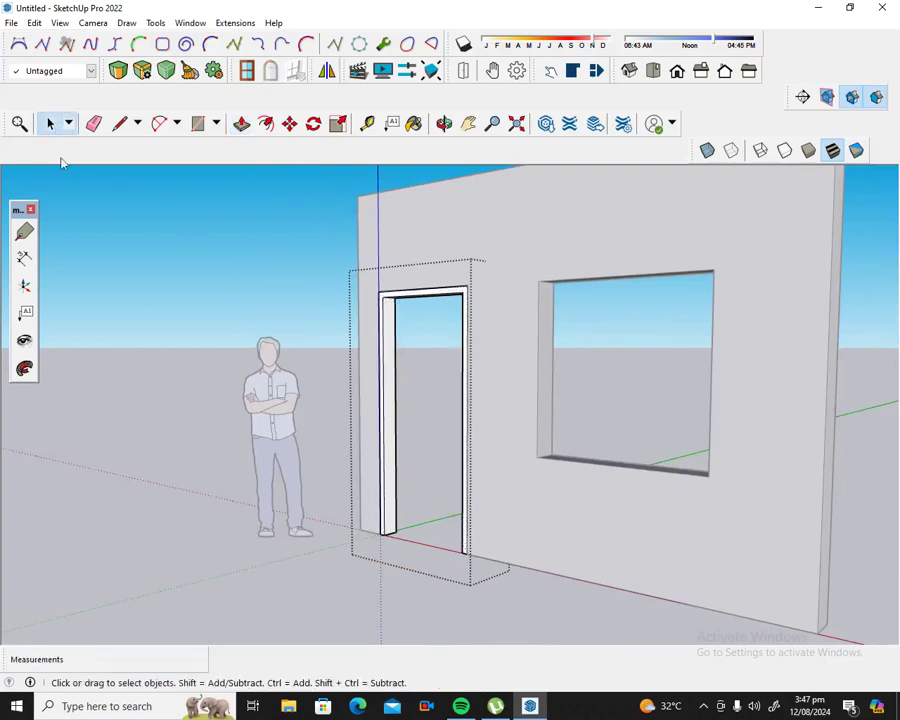
Step: Open the door frame group, select the whole frame, and shift it slightly right
{"action": "left_click", "coordinate": [132, 272]}
{"action": "scroll", "coordinate": [372, 313], "scroll_direction": "up", "scroll_amount": 2}
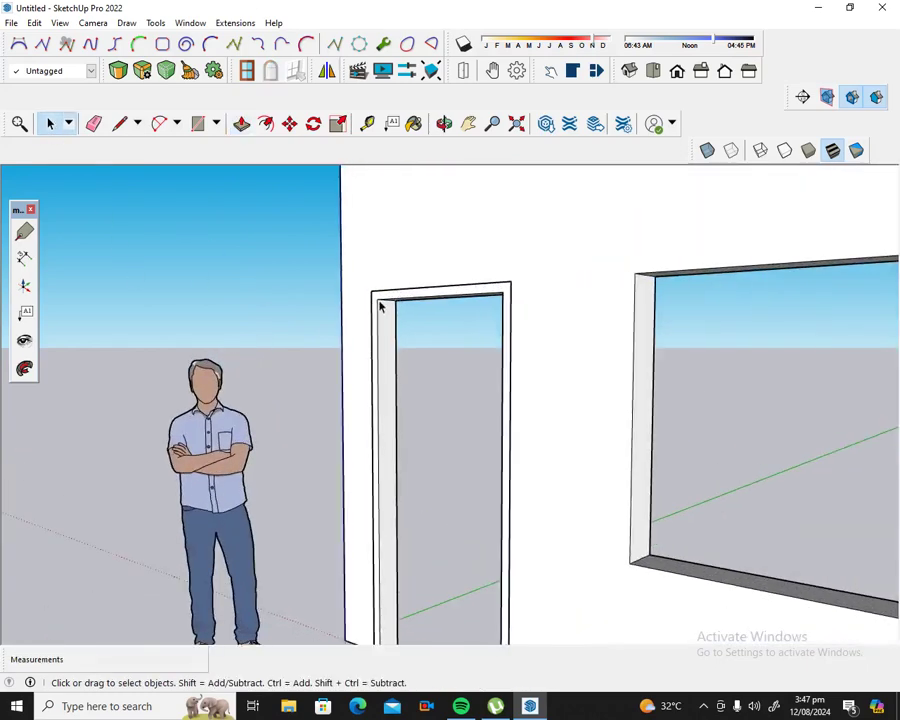
{"action": "double_click", "coordinate": [380, 307]}
{"action": "triple_click", "coordinate": [379, 312]}
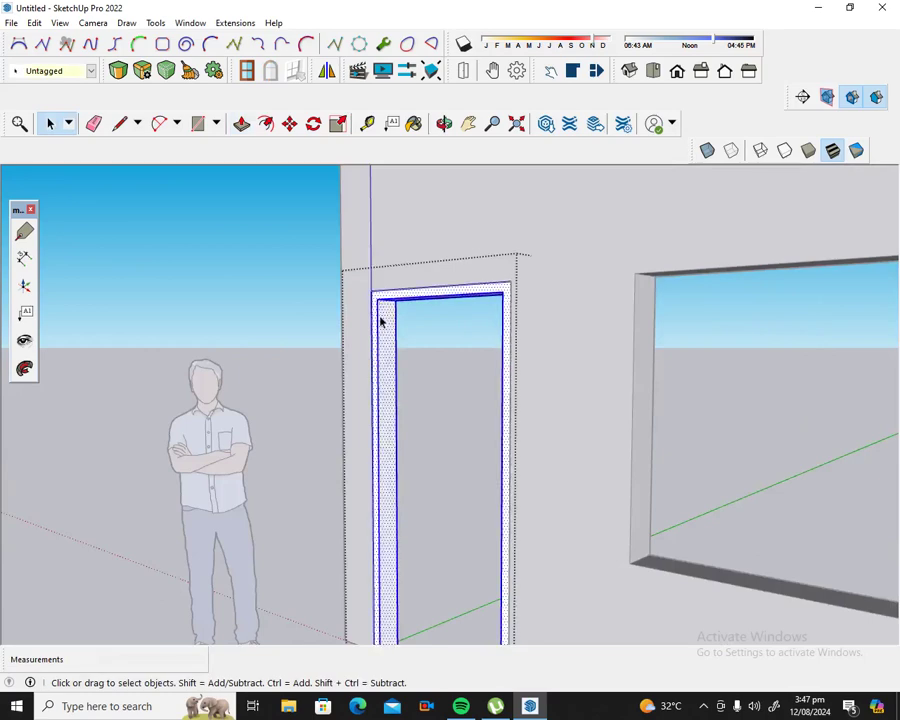
{"action": "scroll", "coordinate": [379, 310], "scroll_direction": "up", "scroll_amount": 2}
{"action": "scroll", "coordinate": [378, 290], "scroll_direction": "up", "scroll_amount": 2}
{"action": "scroll", "coordinate": [378, 290], "scroll_direction": "up", "scroll_amount": 2}
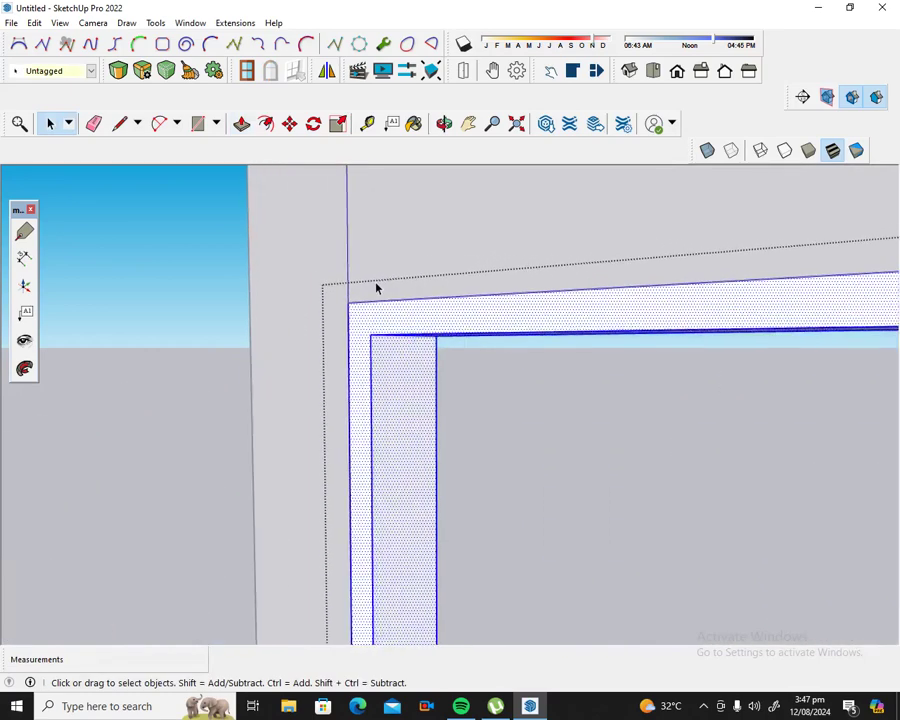
{"action": "left_click", "coordinate": [289, 124]}
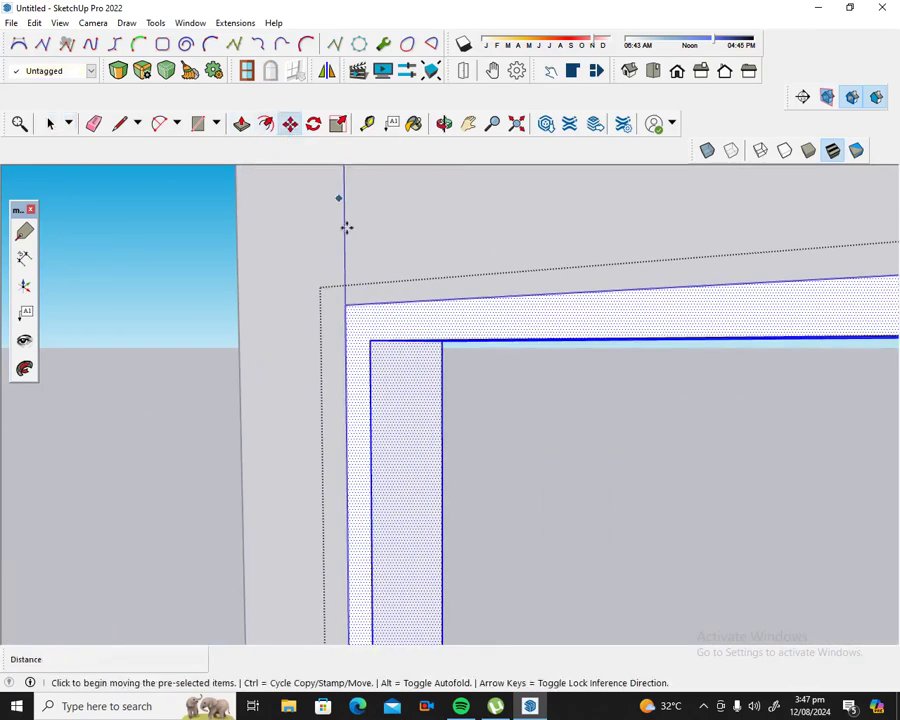
{"action": "left_click", "coordinate": [346, 308]}
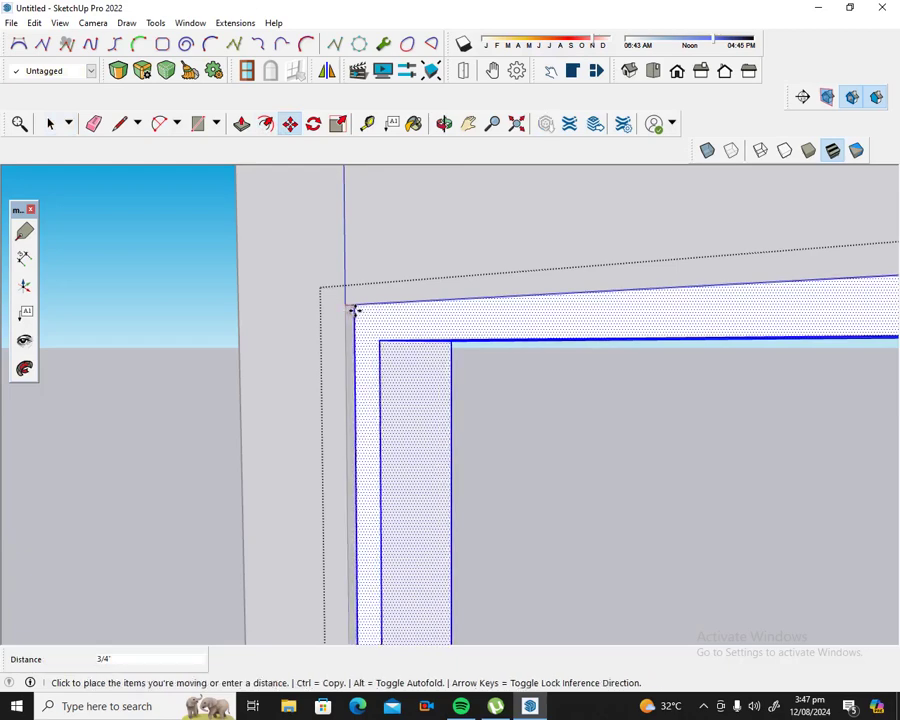
{"action": "left_click", "coordinate": [360, 310]}
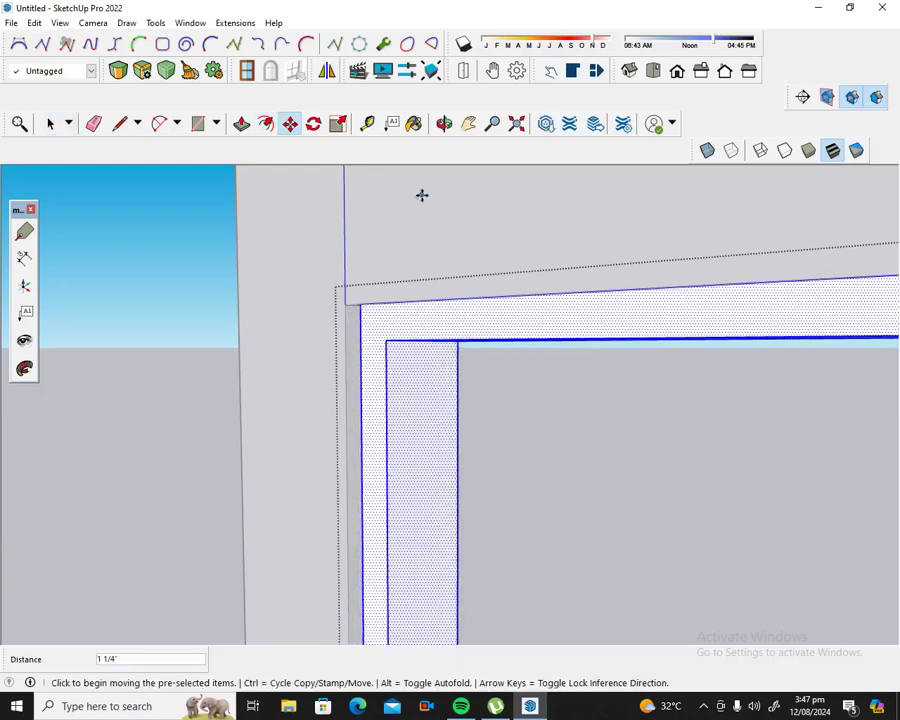
Step: Move the door frame from its corner onto a snapped edge of the doorway
{"action": "left_click", "coordinate": [444, 123]}
{"action": "mouse_move", "coordinate": [446, 193]}
{"action": "left_mouse_down"}
{"action": "mouse_move", "coordinate": [438, 237]}
{"action": "mouse_move", "coordinate": [448, 195]}
{"action": "mouse_move", "coordinate": [370, 250]}
{"action": "mouse_move", "coordinate": [348, 296]}
{"action": "mouse_move", "coordinate": [372, 282]}
{"action": "left_mouse_up"}
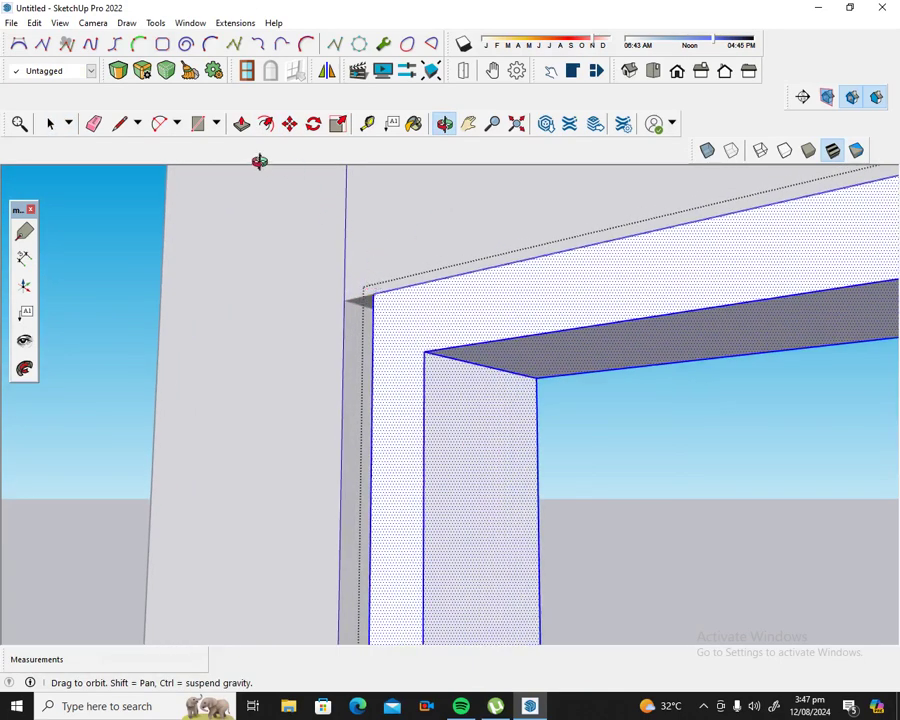
{"action": "left_click", "coordinate": [289, 123]}
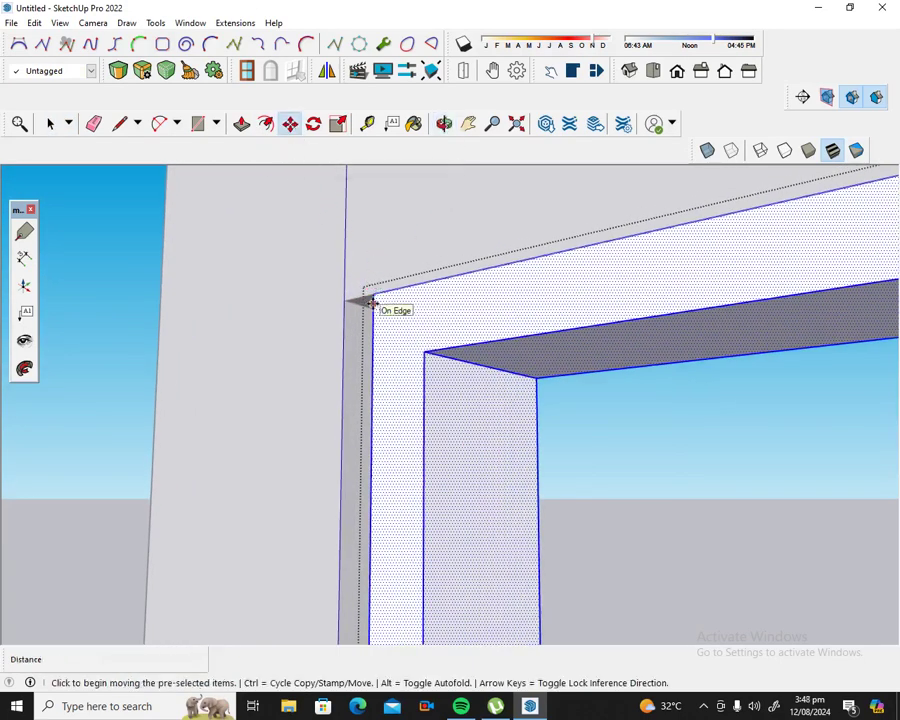
{"action": "left_click", "coordinate": [370, 298]}
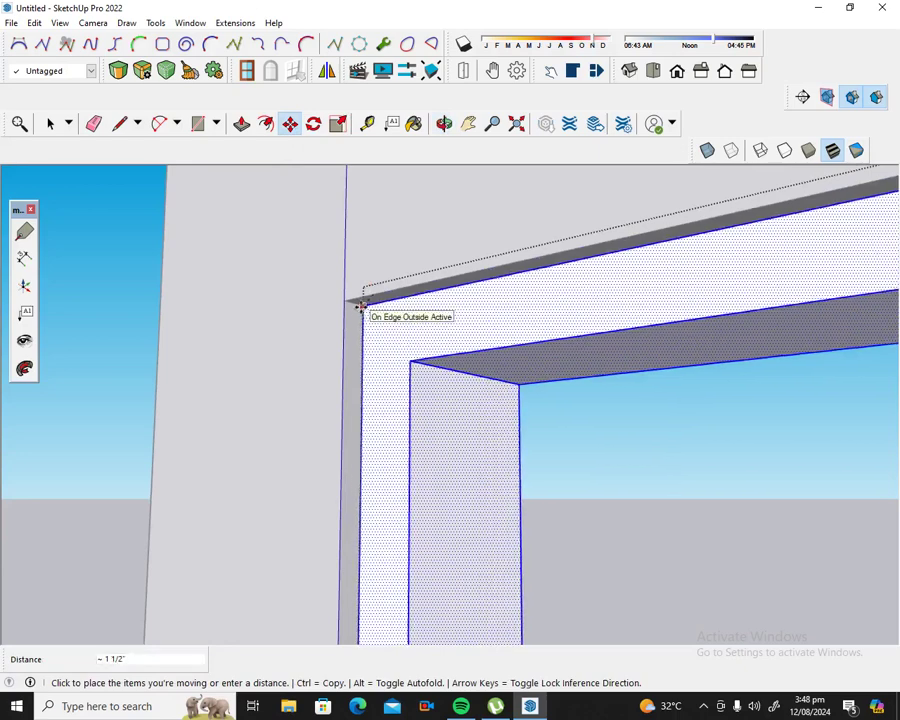
{"action": "left_click", "coordinate": [362, 306]}
{"action": "scroll", "coordinate": [307, 293], "scroll_direction": "down", "scroll_amount": 2}
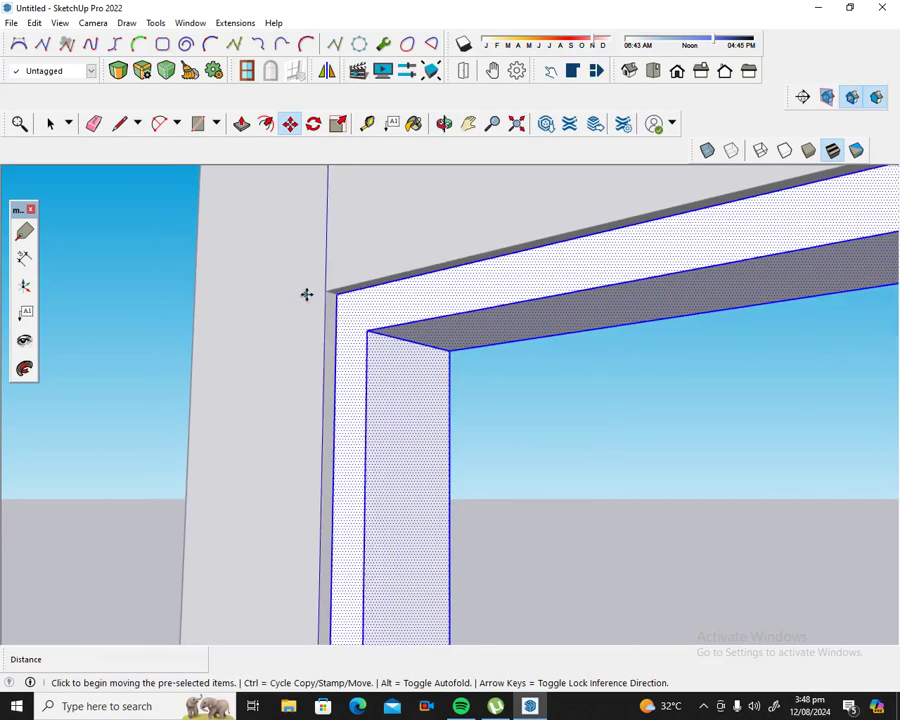
{"action": "scroll", "coordinate": [320, 300], "scroll_direction": "down", "scroll_amount": 2}
{"action": "left_click", "coordinate": [50, 123]}
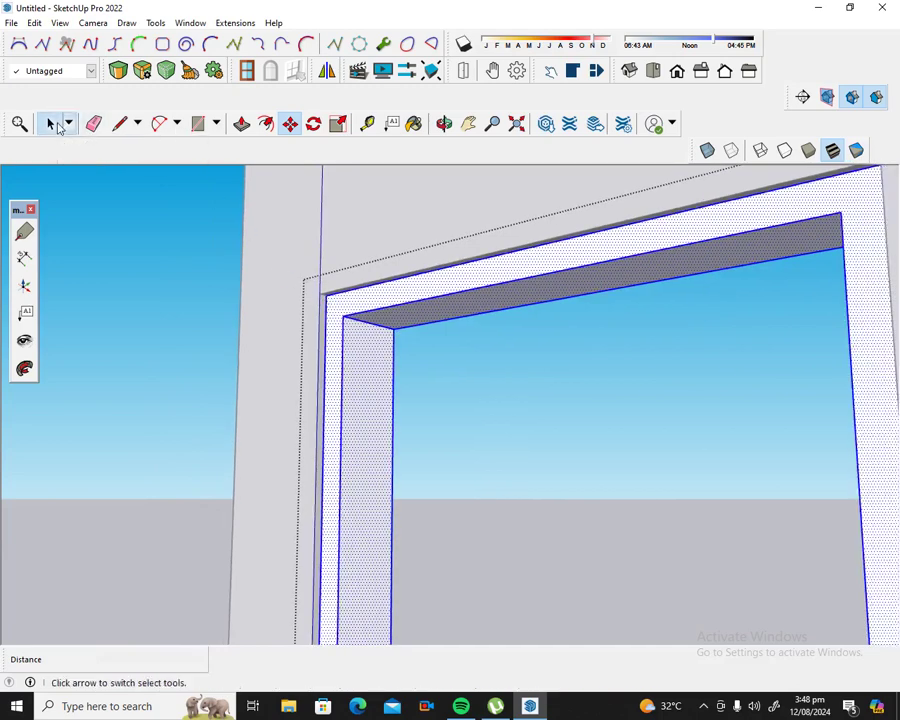
{"action": "scroll", "coordinate": [340, 274], "scroll_direction": "up", "scroll_amount": 2}
{"action": "scroll", "coordinate": [337, 312], "scroll_direction": "up", "scroll_amount": 1}
{"action": "scroll", "coordinate": [337, 312], "scroll_direction": "up", "scroll_amount": 1}
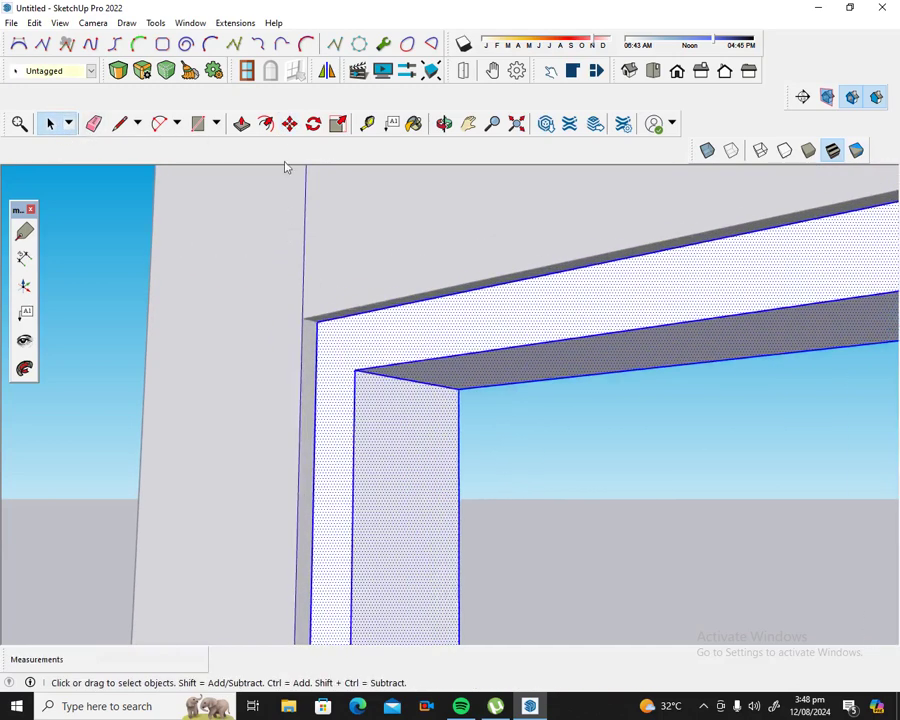
Step: Snap the frame to a corner endpoint, then move it an entered distance to recess it
{"action": "left_click", "coordinate": [289, 123]}
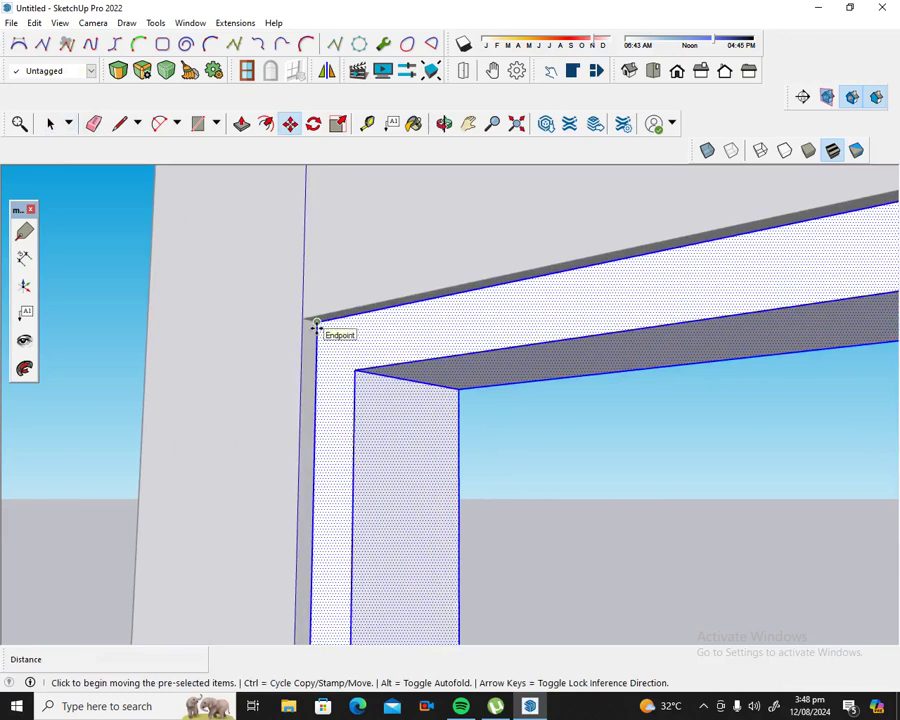
{"action": "left_click", "coordinate": [311, 322]}
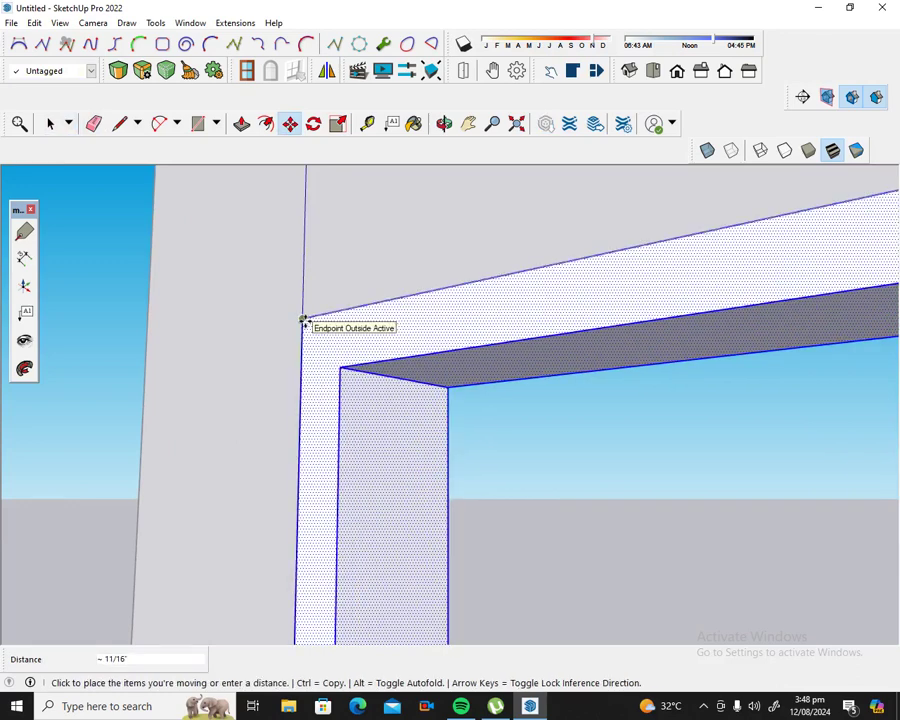
{"action": "left_click", "coordinate": [303, 321]}
{"action": "left_click", "coordinate": [306, 320]}
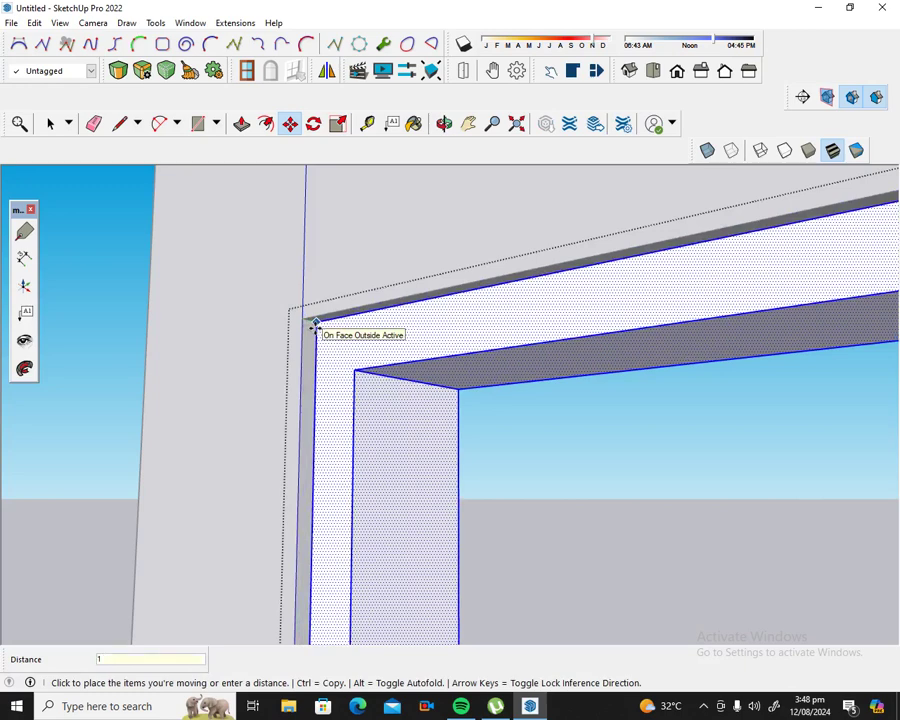
{"action": "key", "text": "Return"}
{"action": "scroll", "coordinate": [210, 260], "scroll_direction": "down", "scroll_amount": 2}
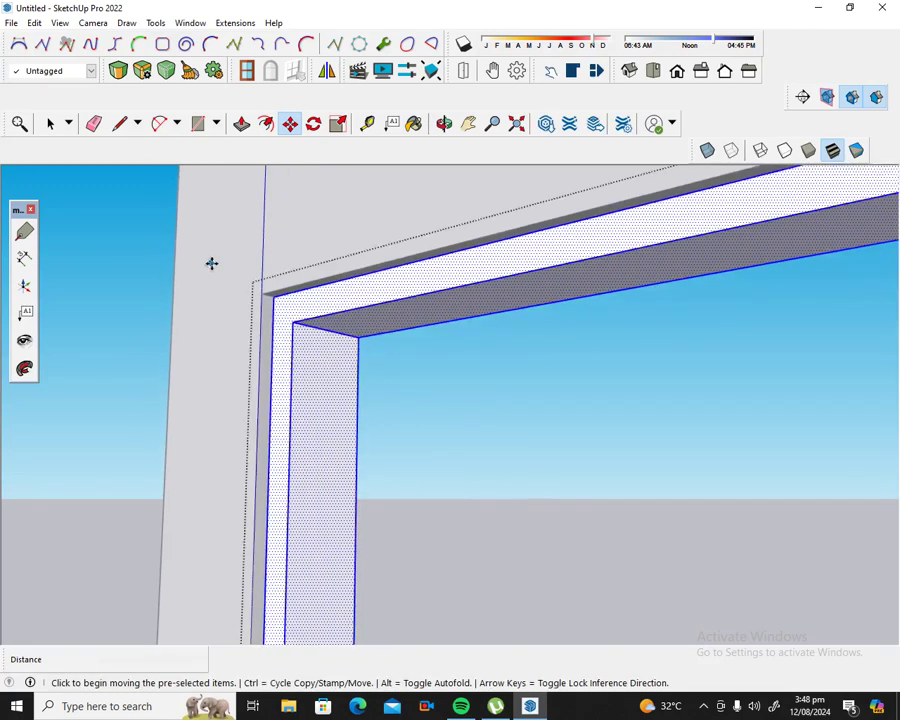
{"action": "scroll", "coordinate": [266, 276], "scroll_direction": "down", "scroll_amount": 2}
{"action": "scroll", "coordinate": [287, 285], "scroll_direction": "down", "scroll_amount": 2}
{"action": "scroll", "coordinate": [287, 285], "scroll_direction": "down", "scroll_amount": 3}
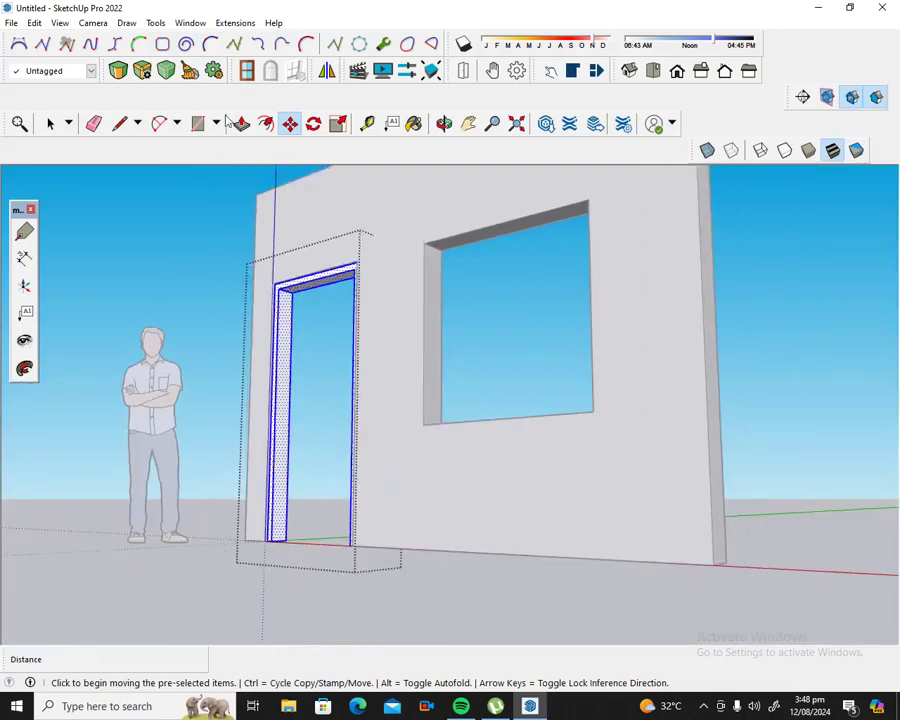
Step: Face the wall head-on and close the door frame group
{"action": "left_click", "coordinate": [50, 125]}
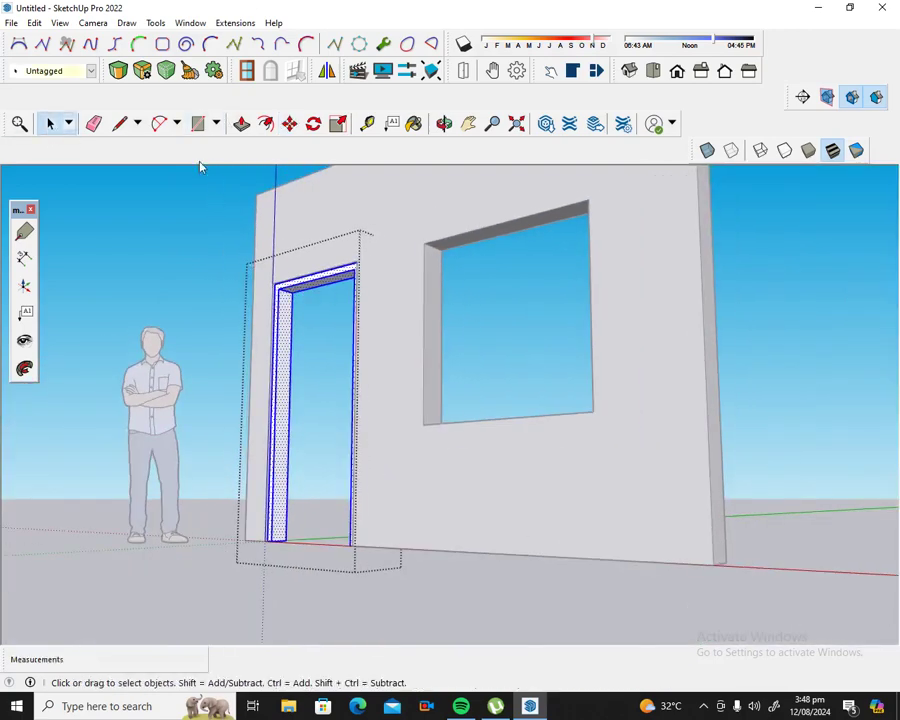
{"action": "left_click", "coordinate": [444, 124]}
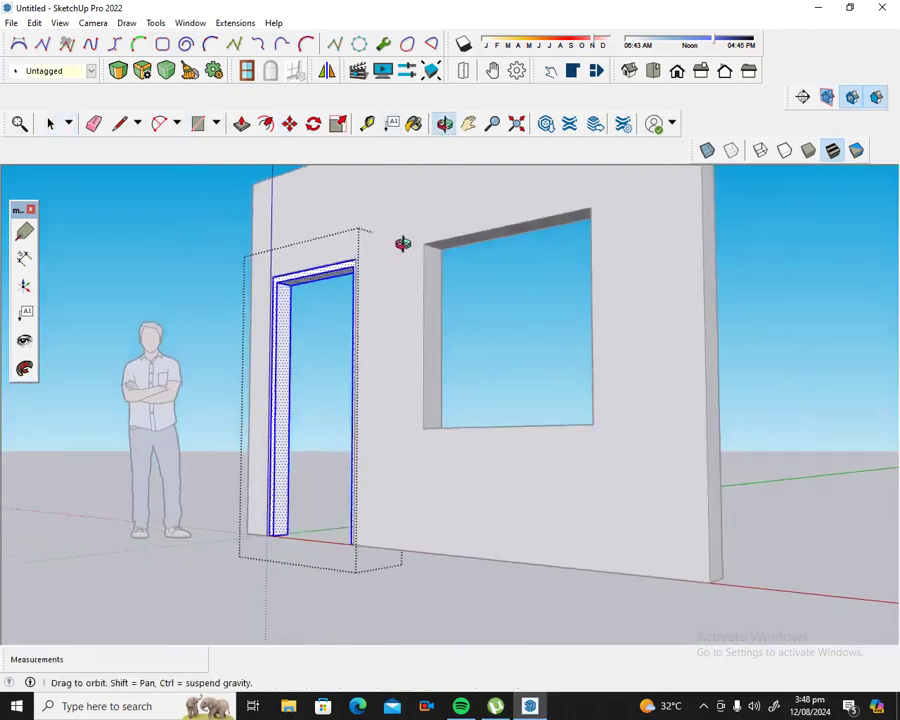
{"action": "left_click_drag", "start_coordinate": [400, 218], "coordinate": [508, 337]}
{"action": "left_click", "coordinate": [50, 124]}
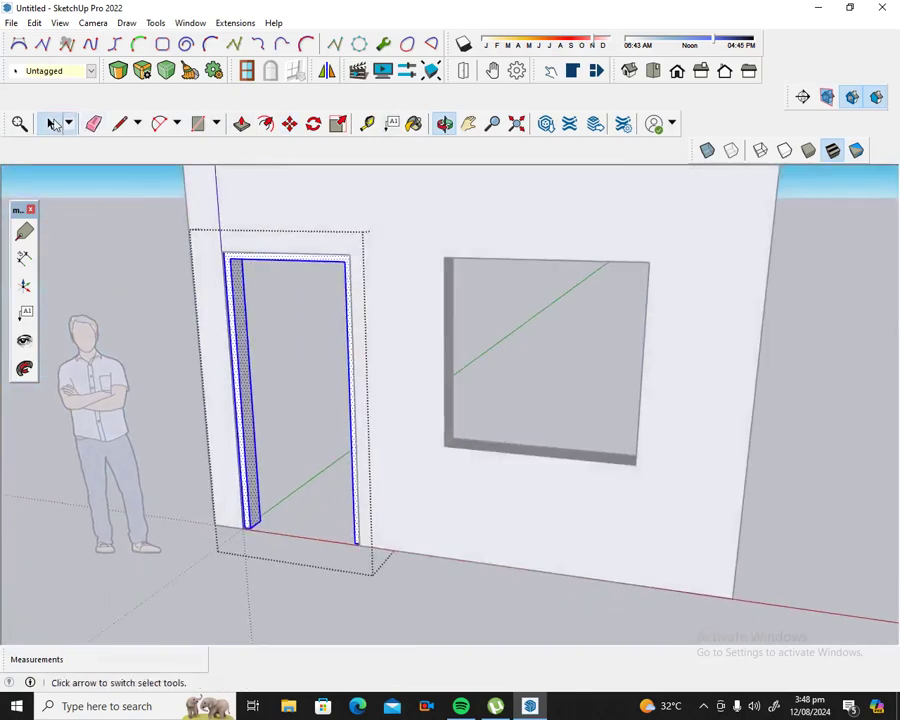
{"action": "left_click", "coordinate": [115, 227]}
{"action": "scroll", "coordinate": [463, 364], "scroll_direction": "up", "scroll_amount": 1}
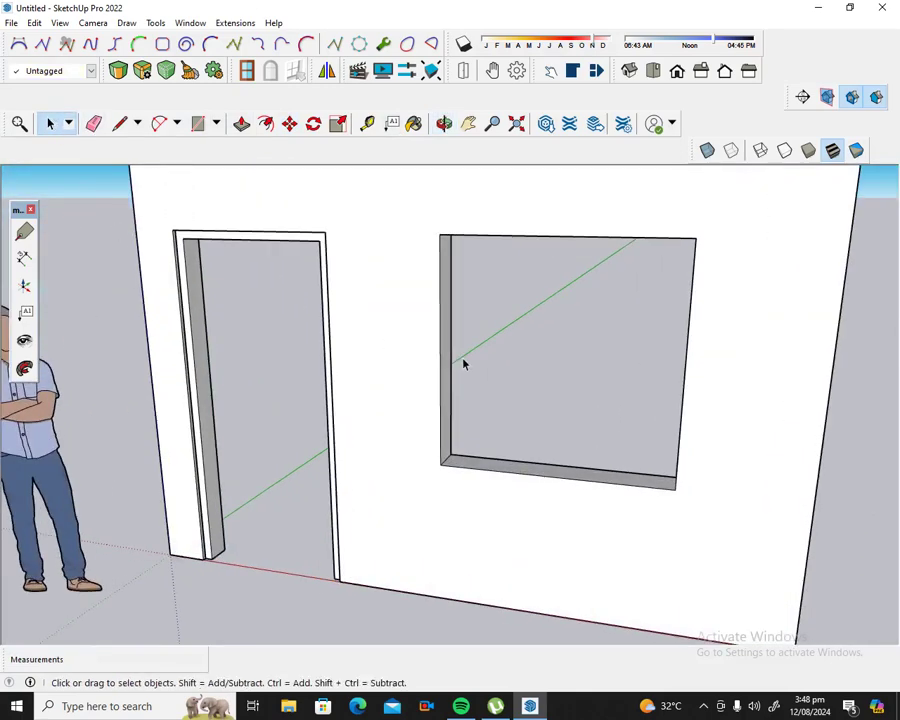
{"action": "left_click", "coordinate": [198, 123]}
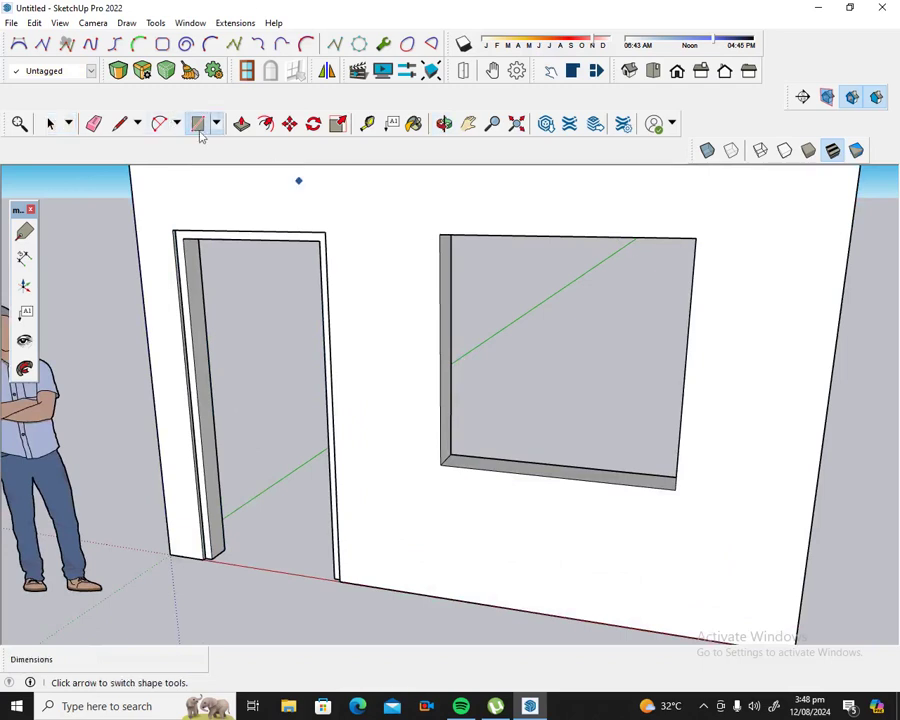
Step: Draw a rectangle across the window opening and offset it 2" inward, replacing a too-wide first offset
{"action": "left_click", "coordinate": [440, 463]}
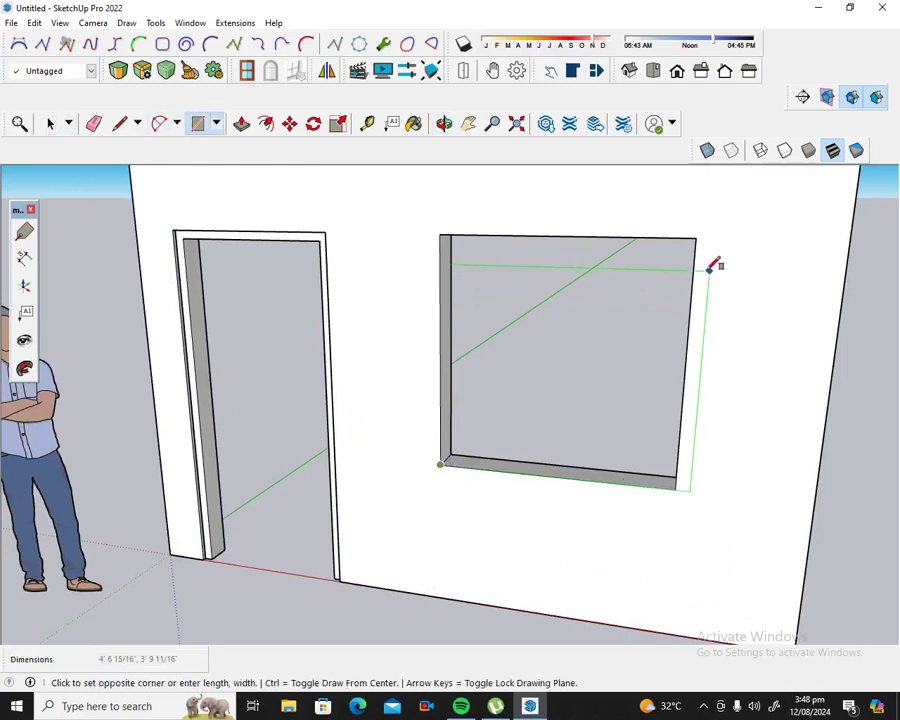
{"action": "left_click", "coordinate": [697, 238]}
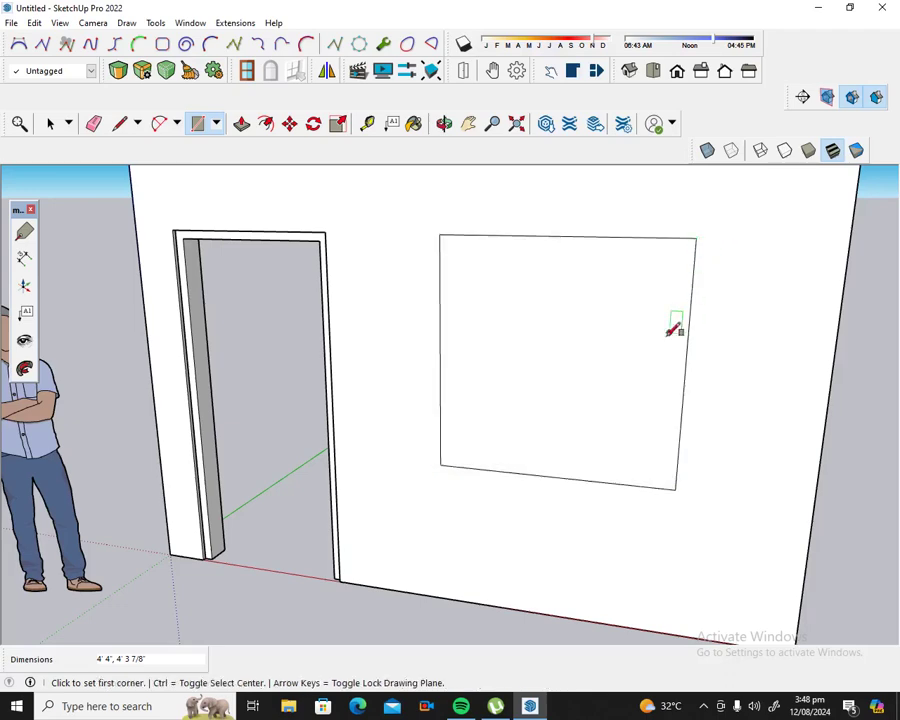
{"action": "key", "text": "f"}
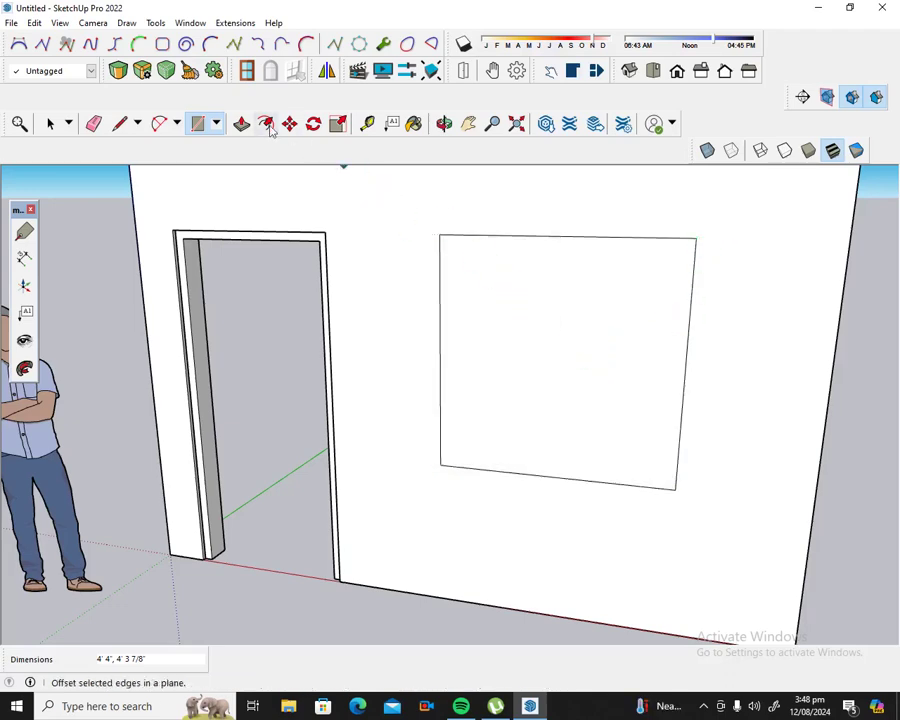
{"action": "left_click", "coordinate": [592, 274]}
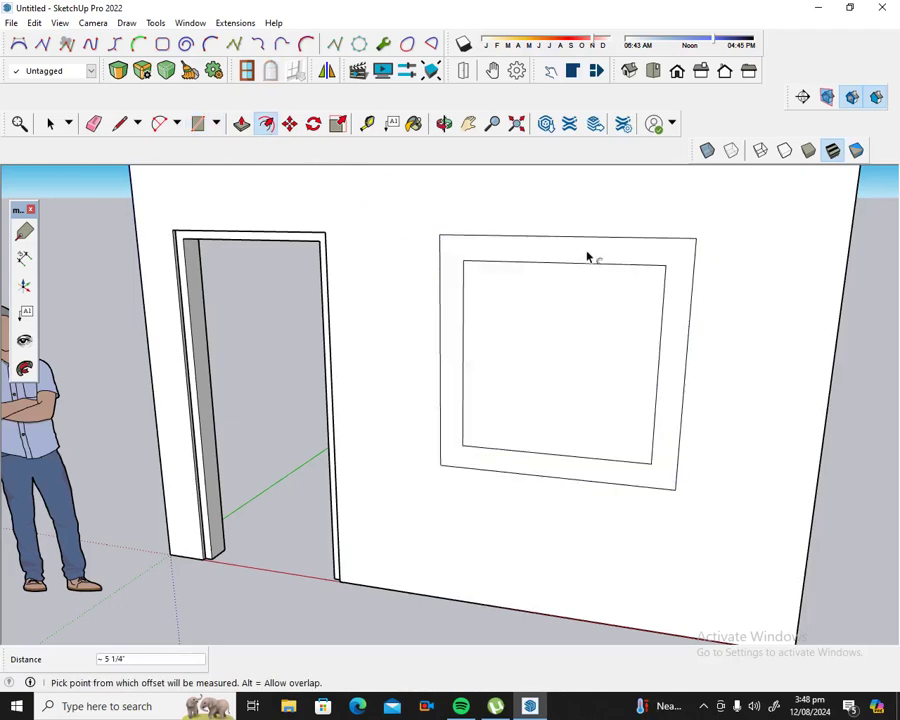
{"action": "left_click", "coordinate": [588, 260]}
{"action": "left_click", "coordinate": [35, 22]}
{"action": "left_click", "coordinate": [55, 39]}
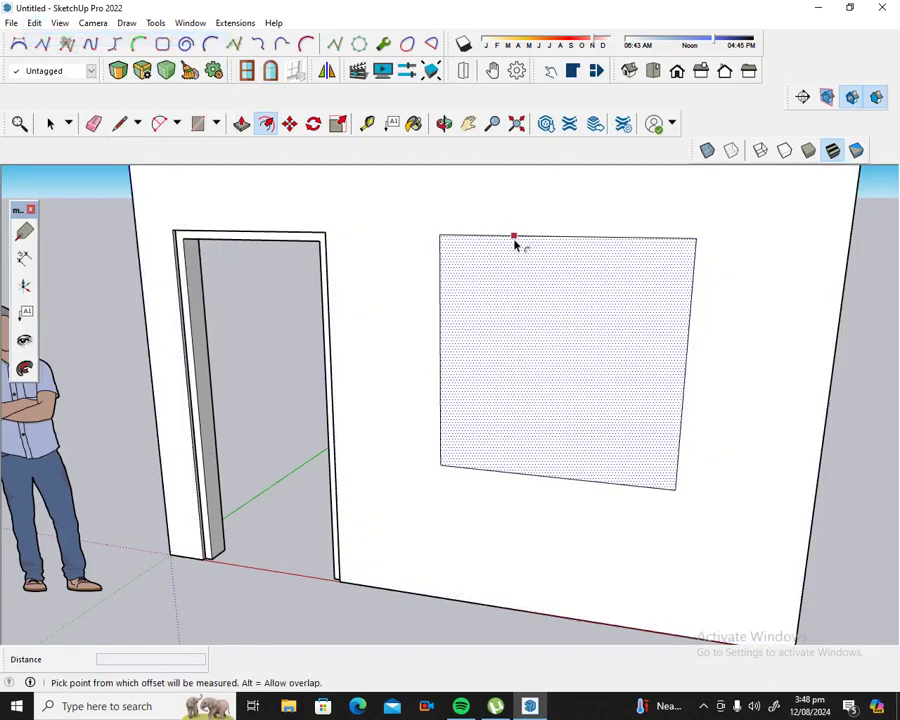
{"action": "left_click", "coordinate": [516, 246]}
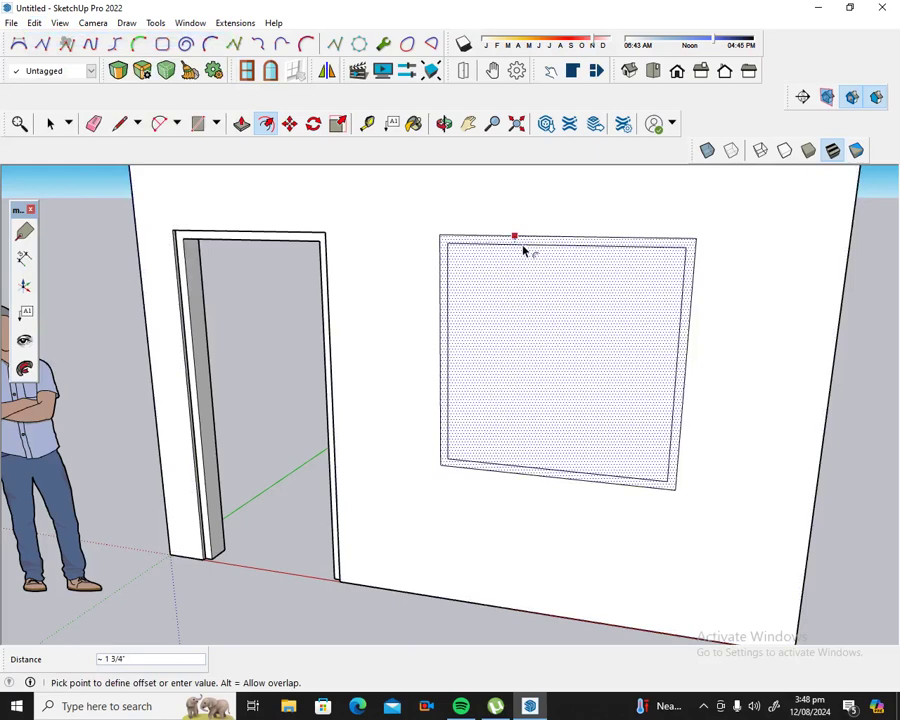
{"action": "key", "text": "Return"}
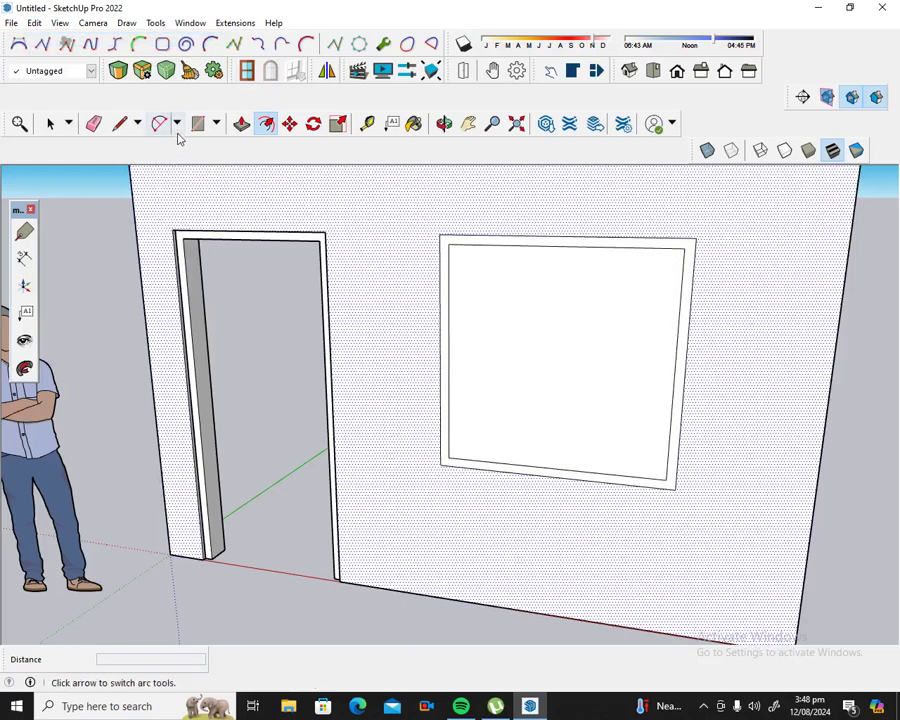
{"action": "left_click", "coordinate": [48, 124]}
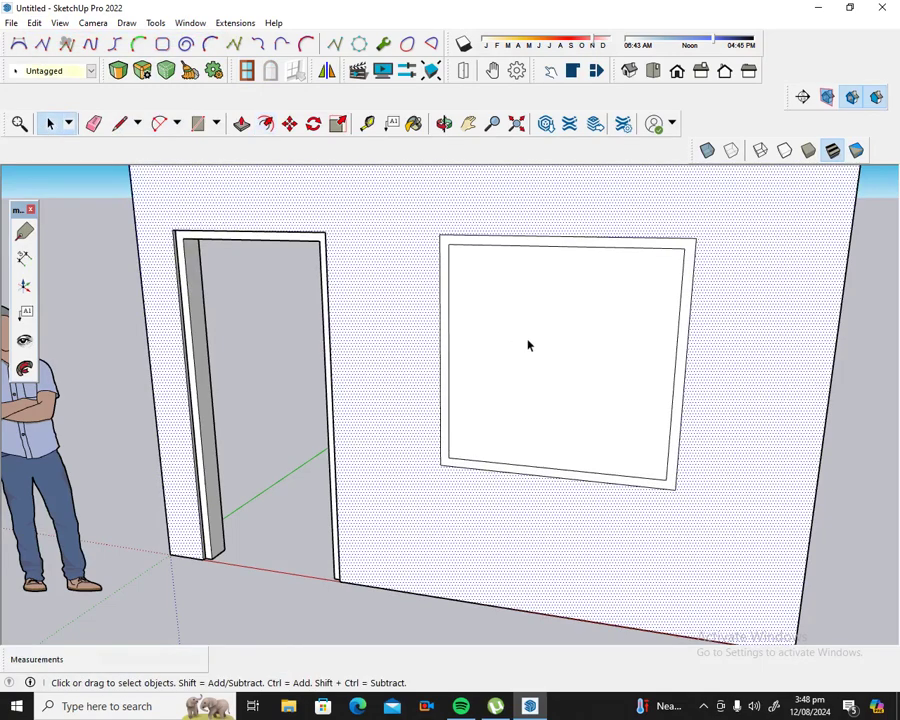
Step: Erase the inner window face to reopen the window
{"action": "left_click", "coordinate": [529, 345]}
{"action": "right_click", "coordinate": [527, 344]}
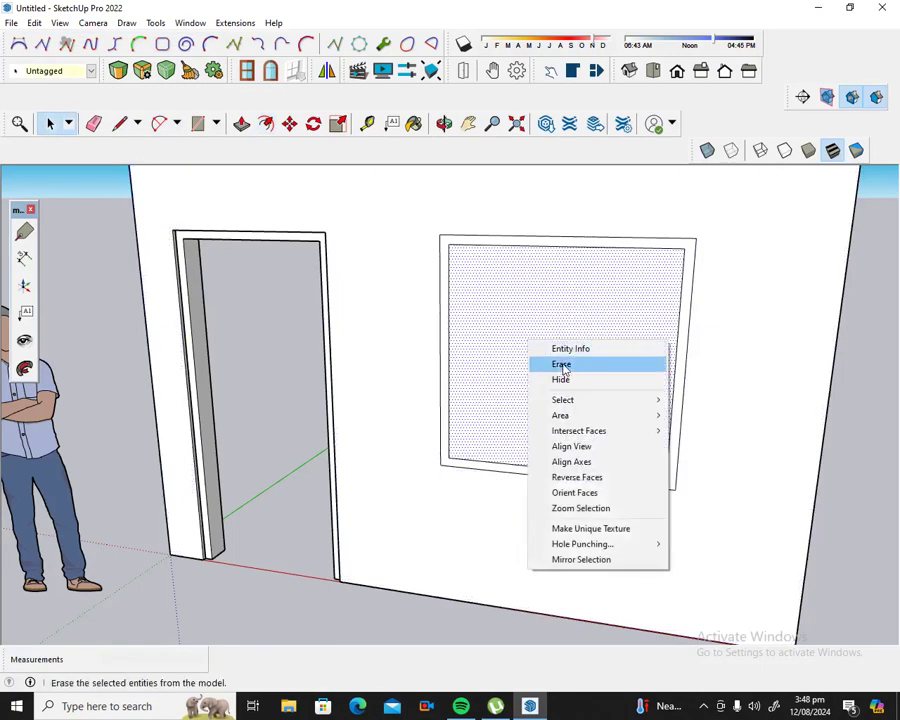
{"action": "left_click", "coordinate": [563, 368]}
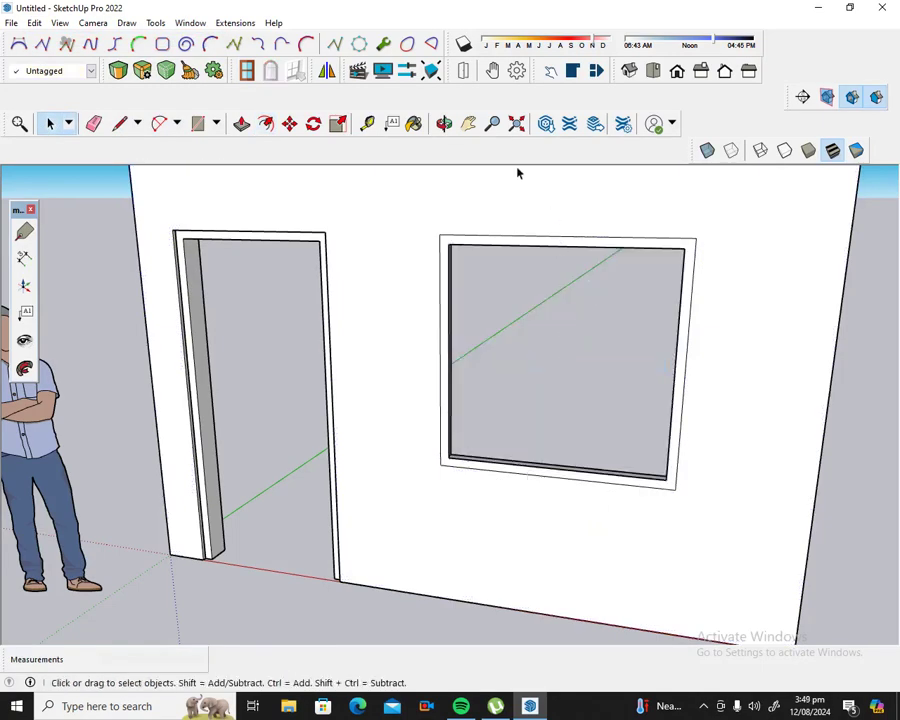
Step: Make the remaining thin window frame ring into a group
{"action": "left_click", "coordinate": [448, 243]}
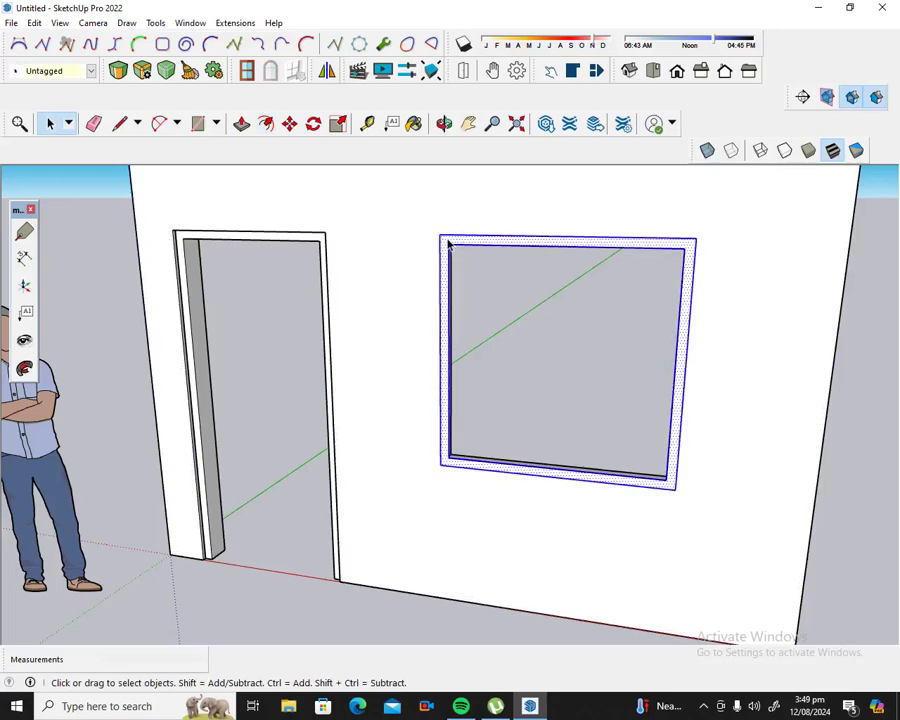
{"action": "right_click", "coordinate": [448, 243]}
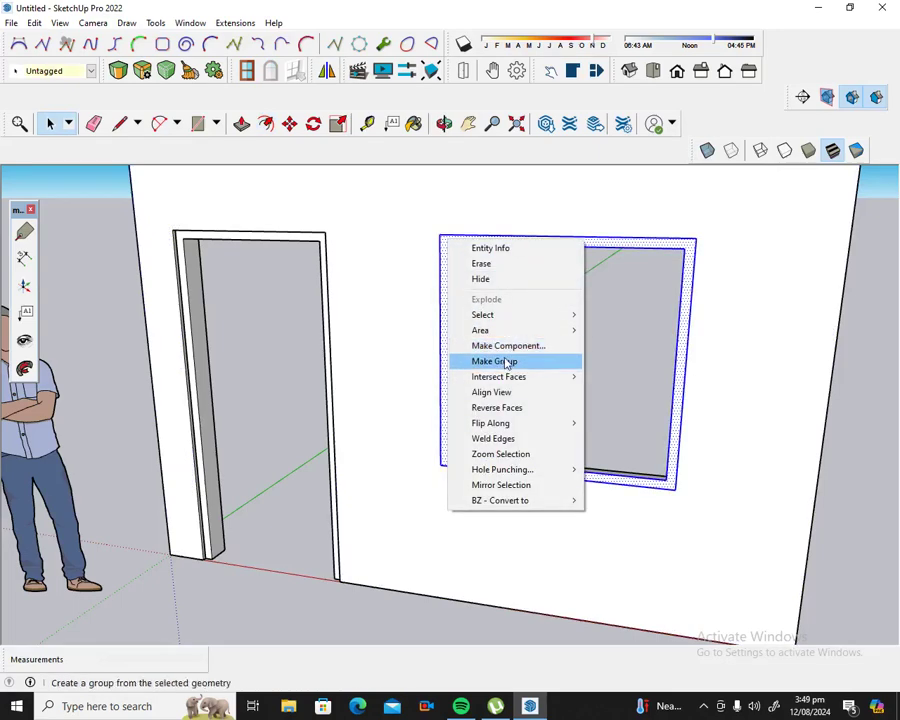
{"action": "left_click", "coordinate": [506, 363]}
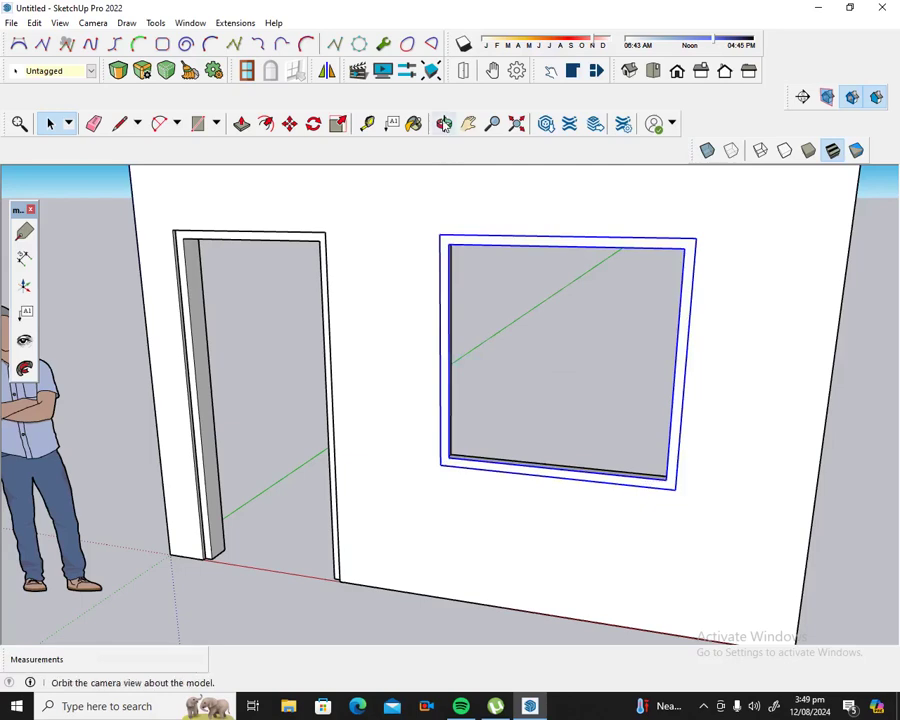
{"action": "left_click", "coordinate": [444, 123]}
{"action": "left_click_drag", "start_coordinate": [554, 226], "coordinate": [444, 248]}
{"action": "scroll", "coordinate": [444, 248], "scroll_direction": "up", "scroll_amount": 3}
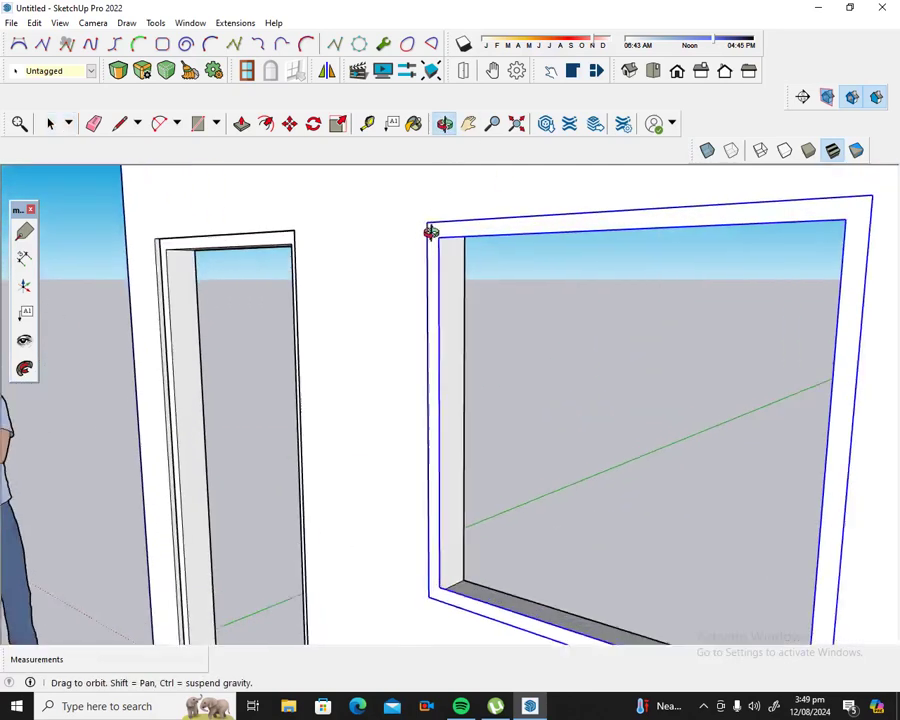
{"action": "scroll", "coordinate": [428, 231], "scroll_direction": "up", "scroll_amount": 3}
{"action": "scroll", "coordinate": [444, 217], "scroll_direction": "up", "scroll_amount": 2}
{"action": "left_click", "coordinate": [50, 123]}
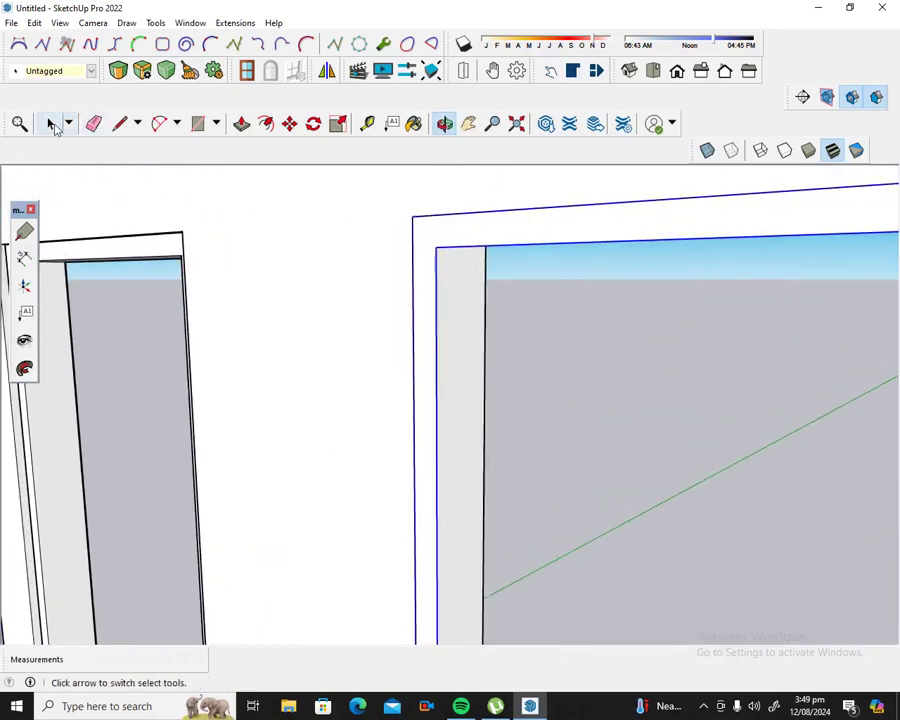
Step: Inside the window frame group, push/pull the frame face 6" deep into the opening
{"action": "double_click", "coordinate": [431, 241]}
{"action": "left_click", "coordinate": [431, 241]}
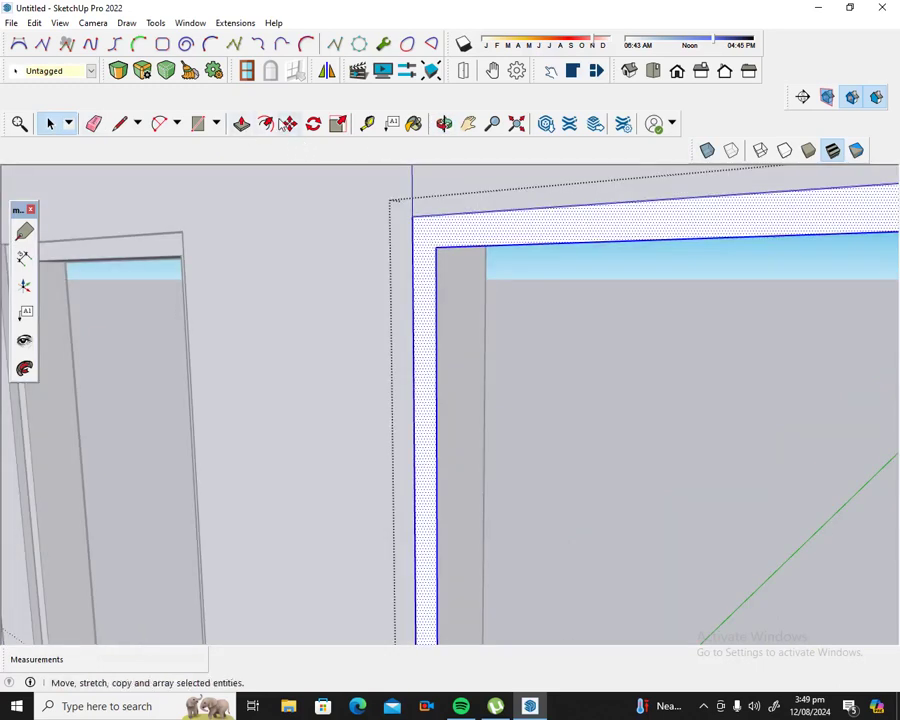
{"action": "left_click", "coordinate": [241, 123]}
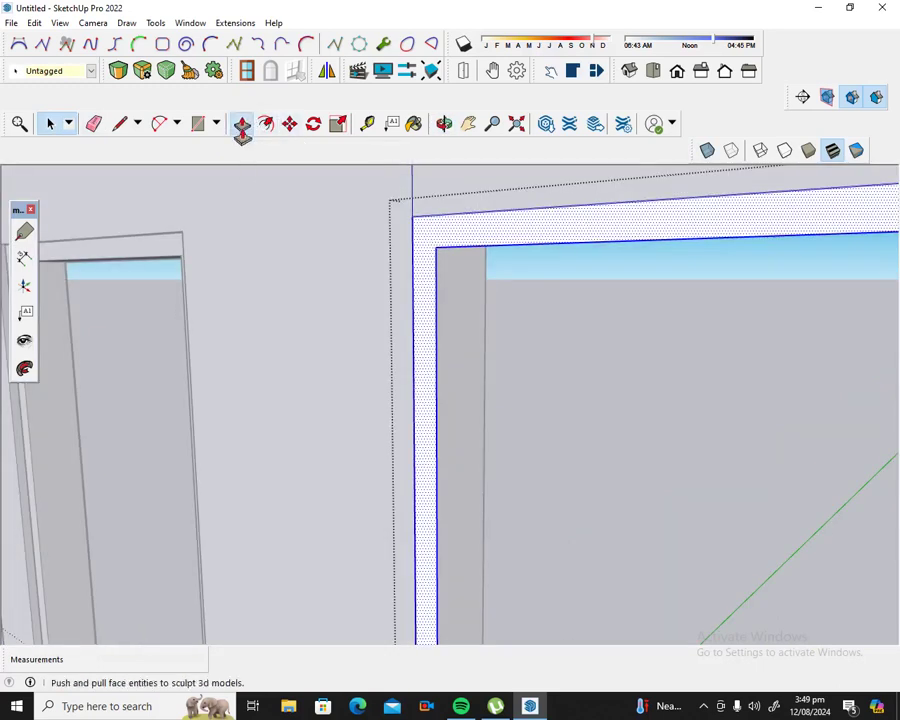
{"action": "left_click", "coordinate": [437, 258]}
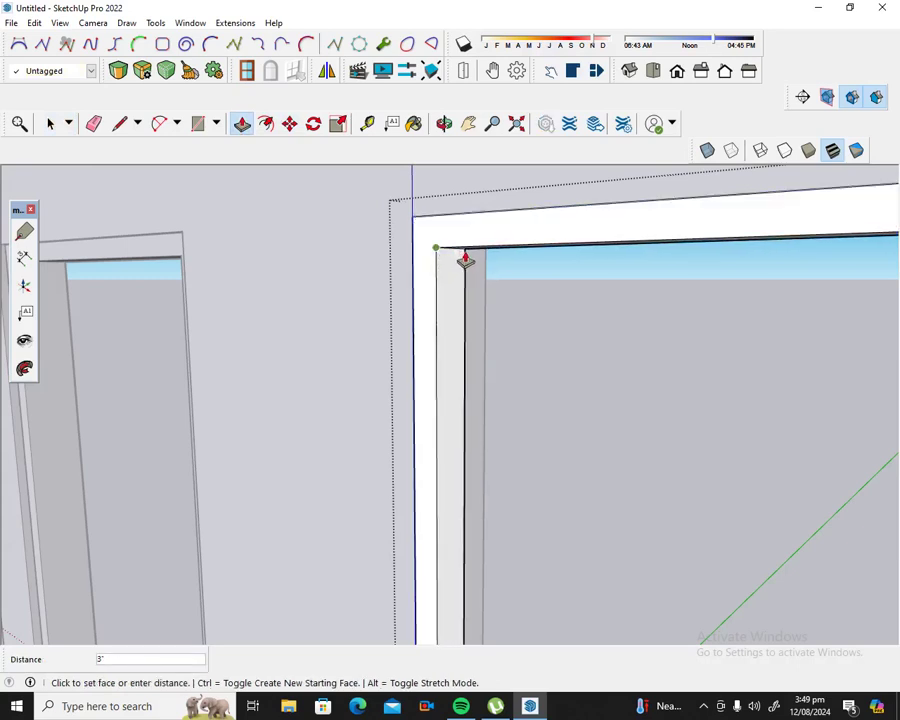
{"action": "type", "text": "\""}
{"action": "key", "text": "Return"}
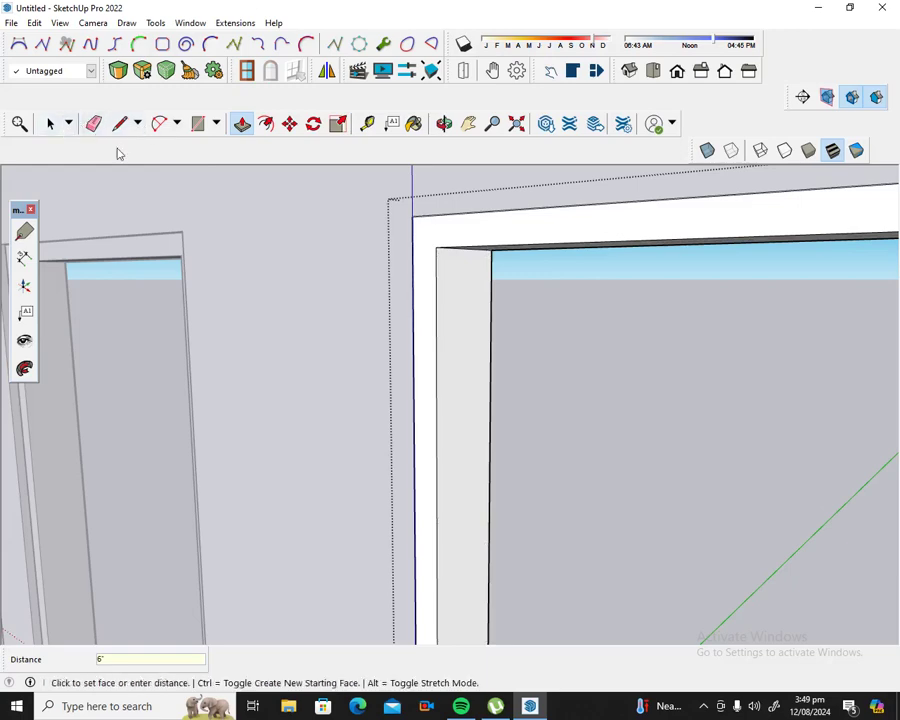
{"action": "left_click", "coordinate": [444, 123]}
{"action": "mouse_move", "coordinate": [420, 180]}
{"action": "left_mouse_down"}
{"action": "mouse_move", "coordinate": [388, 216]}
{"action": "mouse_move", "coordinate": [376, 358]}
{"action": "mouse_move", "coordinate": [446, 386]}
{"action": "left_mouse_up"}
{"action": "scroll", "coordinate": [446, 376], "scroll_direction": "down", "scroll_amount": 2}
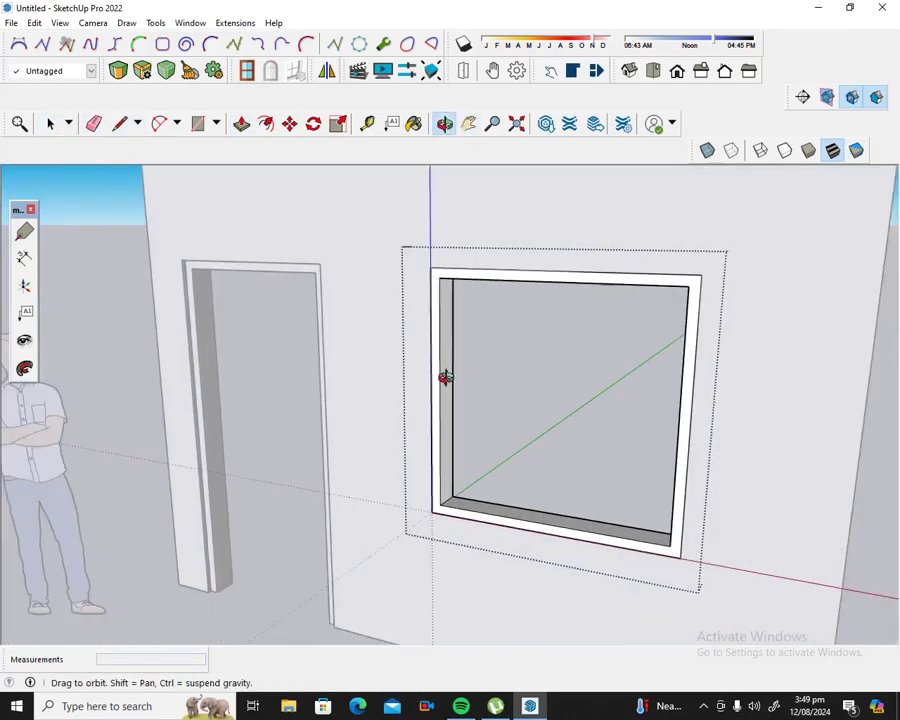
{"action": "scroll", "coordinate": [445, 368], "scroll_direction": "down", "scroll_amount": 2}
{"action": "left_click", "coordinate": [50, 123]}
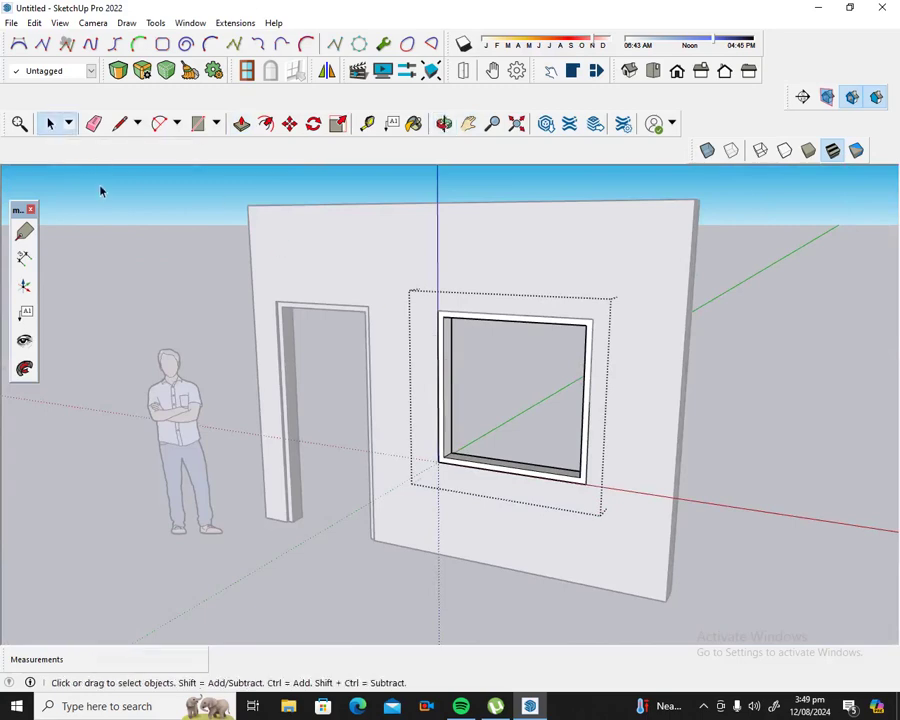
Step: Close the window frame group edit and tilt the view down through the openings
{"action": "left_click", "coordinate": [101, 194]}
{"action": "scroll", "coordinate": [472, 368], "scroll_direction": "up", "scroll_amount": 1}
{"action": "scroll", "coordinate": [474, 364], "scroll_direction": "up", "scroll_amount": 1}
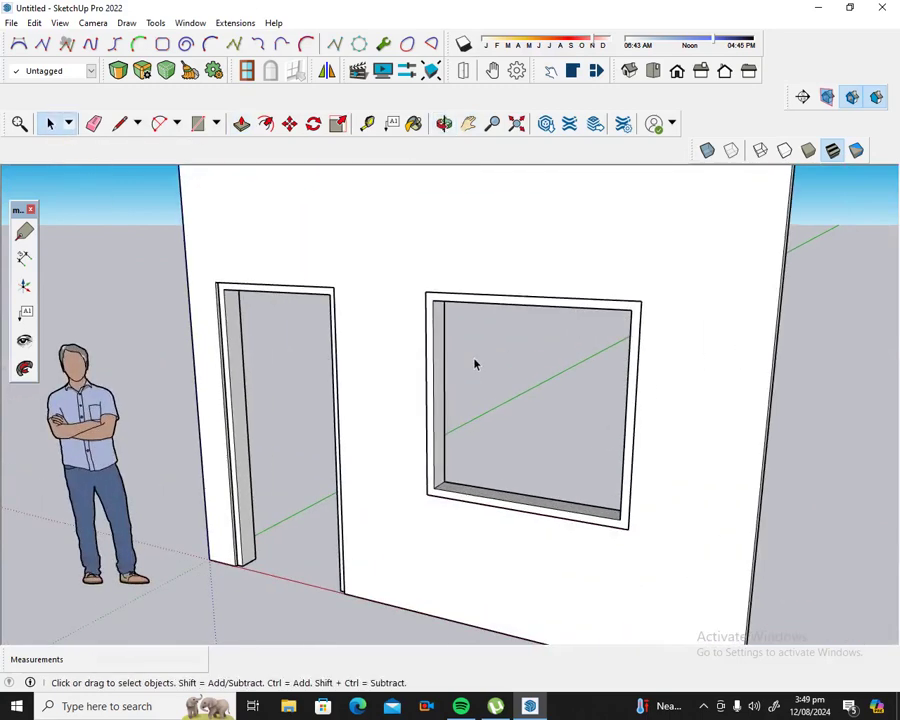
{"action": "scroll", "coordinate": [446, 277], "scroll_direction": "up", "scroll_amount": 1}
{"action": "scroll", "coordinate": [426, 275], "scroll_direction": "up", "scroll_amount": 1}
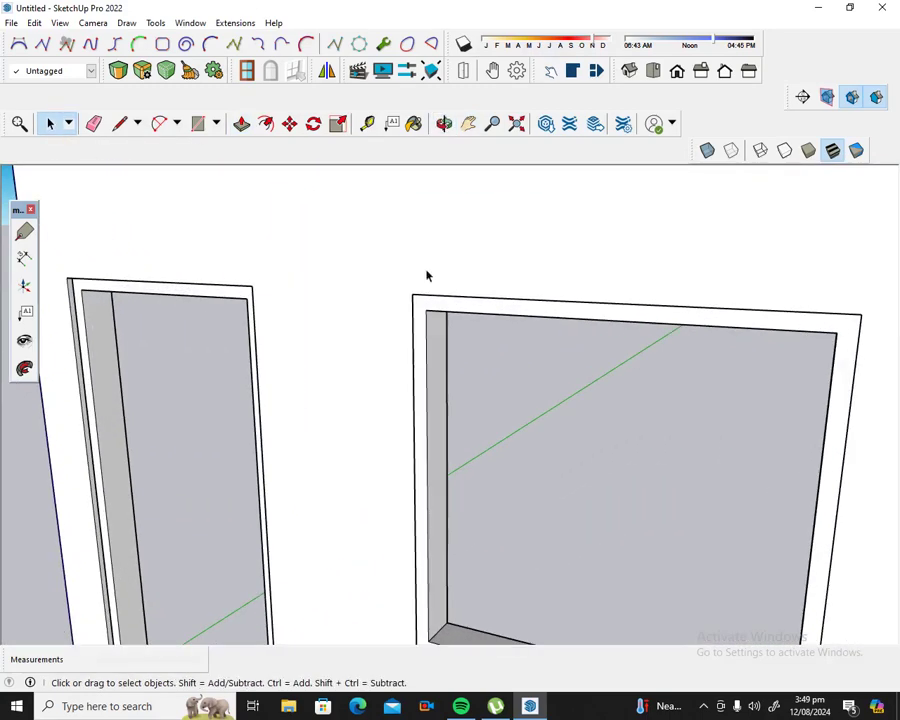
{"action": "left_click", "coordinate": [444, 123]}
{"action": "mouse_move", "coordinate": [464, 279]}
{"action": "left_mouse_down"}
{"action": "mouse_move", "coordinate": [439, 211]}
{"action": "mouse_move", "coordinate": [437, 232]}
{"action": "left_mouse_up"}
{"action": "left_click", "coordinate": [52, 123]}
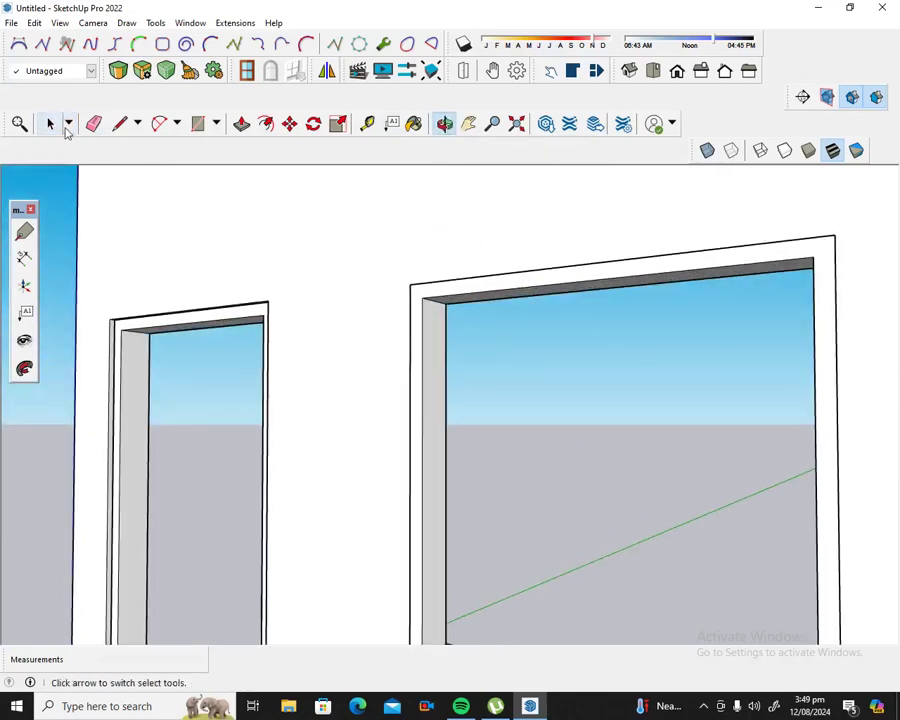
{"action": "scroll", "coordinate": [418, 272], "scroll_direction": "up", "scroll_amount": 1}
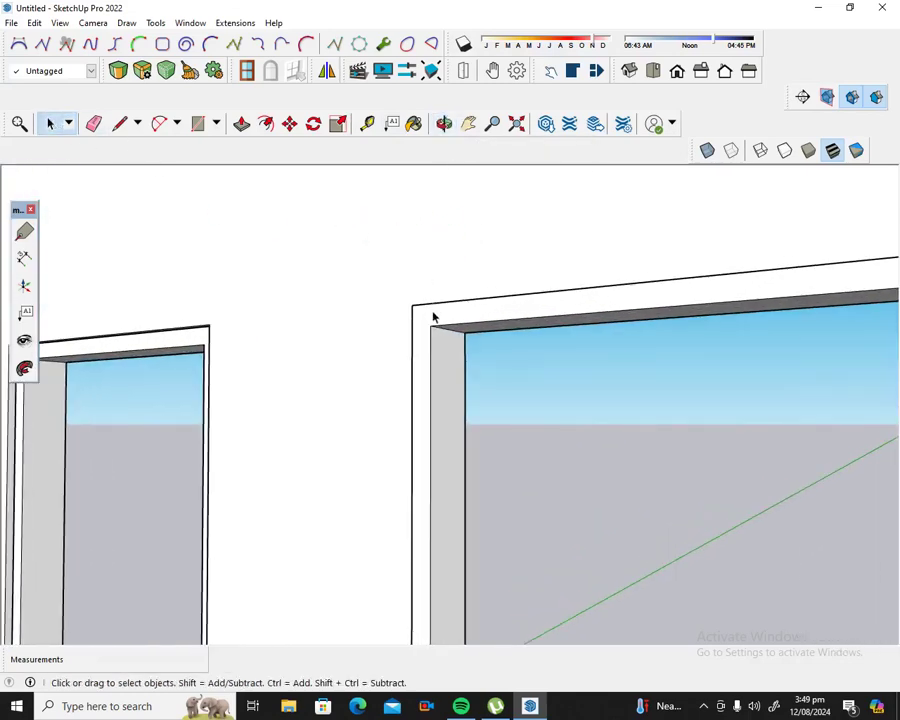
Step: Open the window frame group and move the frame 1" from its outer corner
{"action": "double_click", "coordinate": [435, 327]}
{"action": "left_click", "coordinate": [435, 327]}
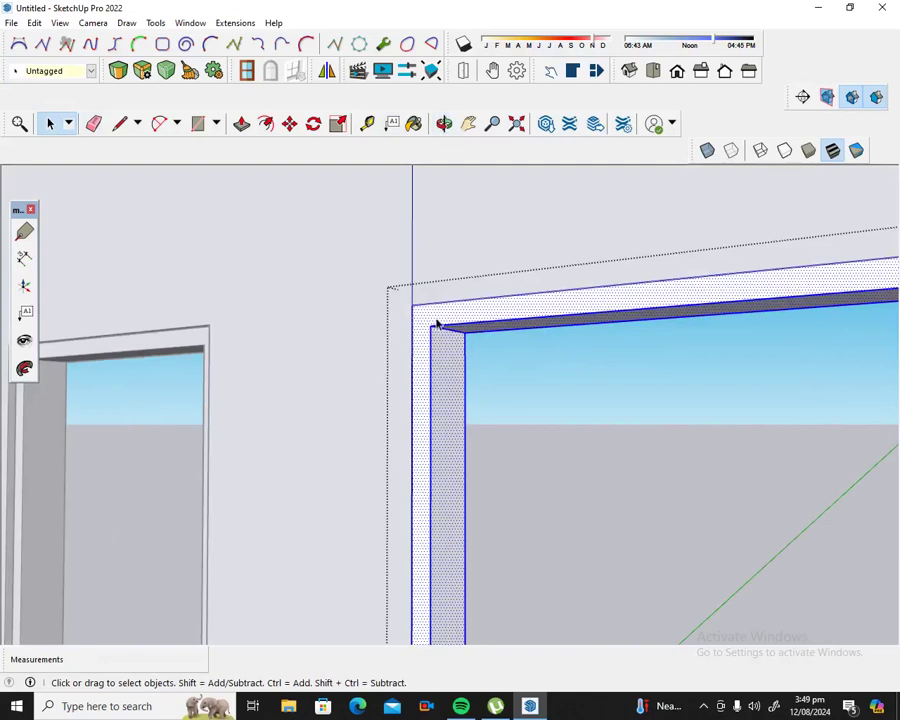
{"action": "scroll", "coordinate": [436, 322], "scroll_direction": "up", "scroll_amount": 1}
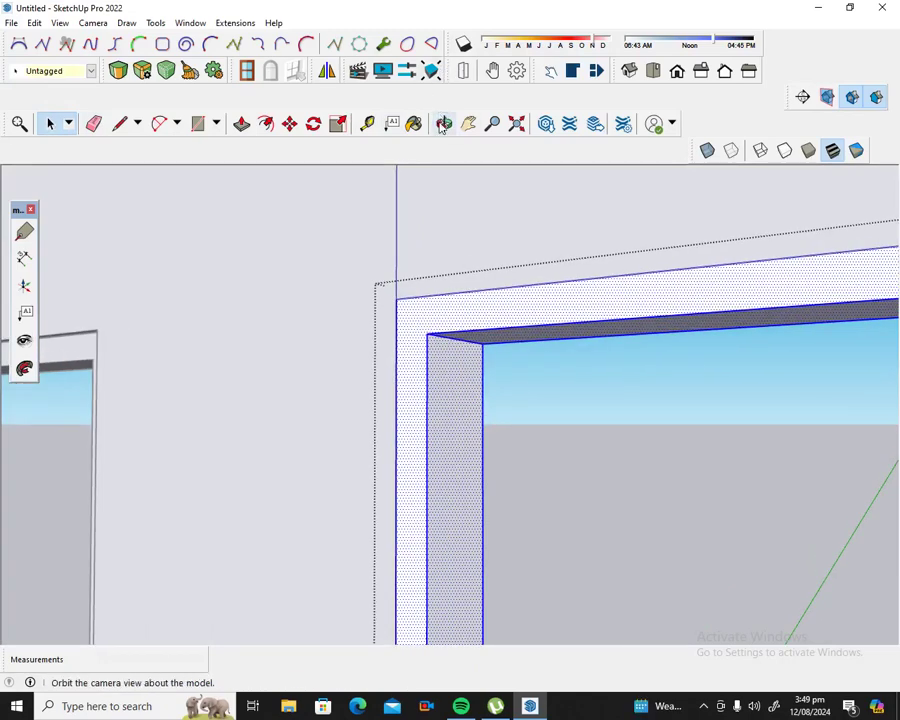
{"action": "left_click", "coordinate": [444, 123]}
{"action": "left_click_drag", "start_coordinate": [418, 302], "coordinate": [412, 260]}
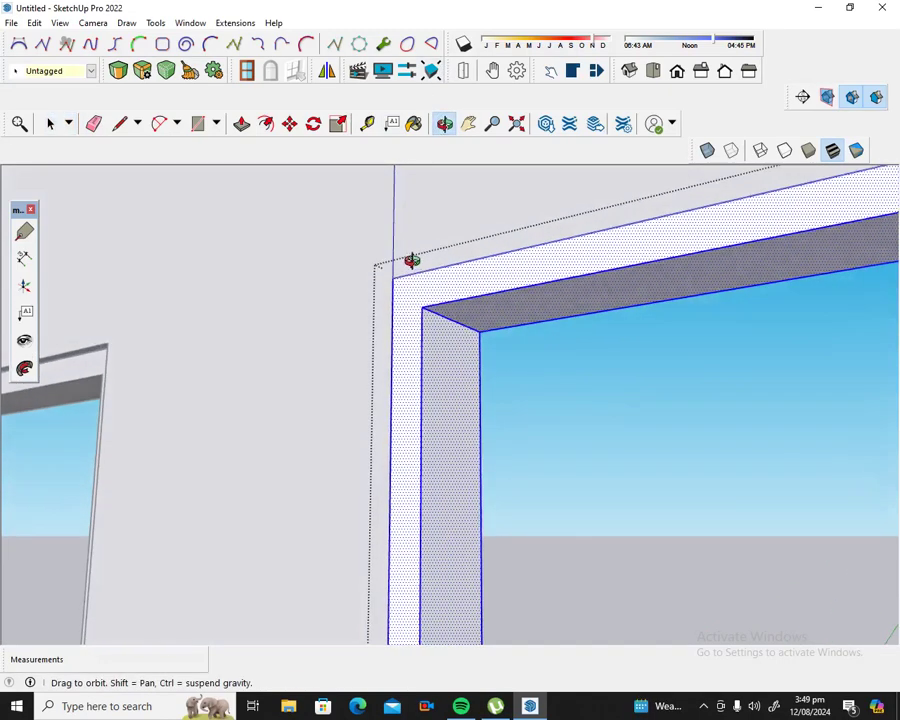
{"action": "left_click", "coordinate": [289, 123]}
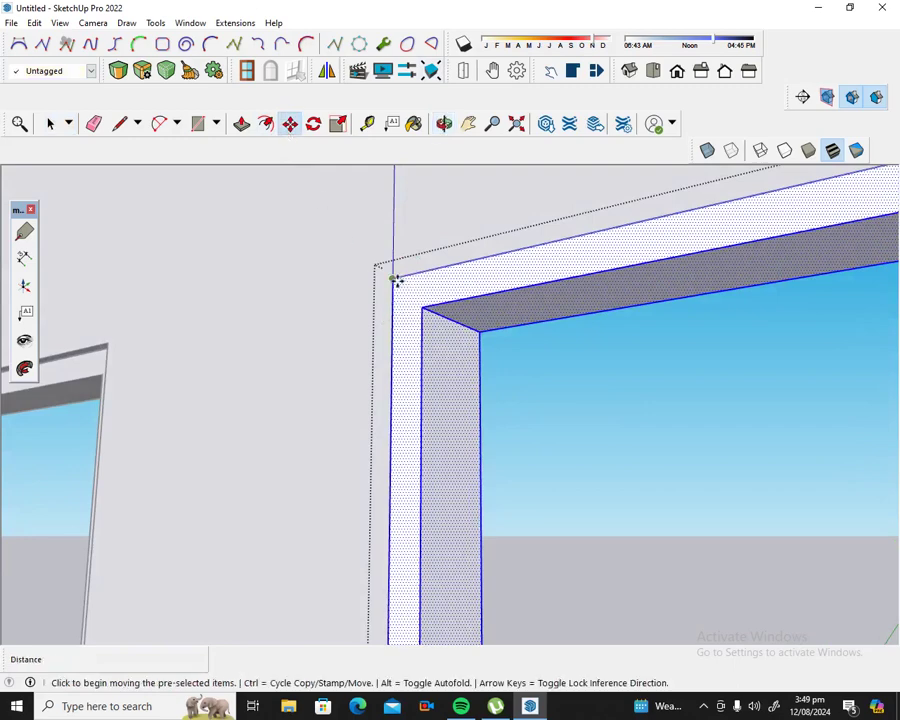
{"action": "left_click", "coordinate": [401, 283]}
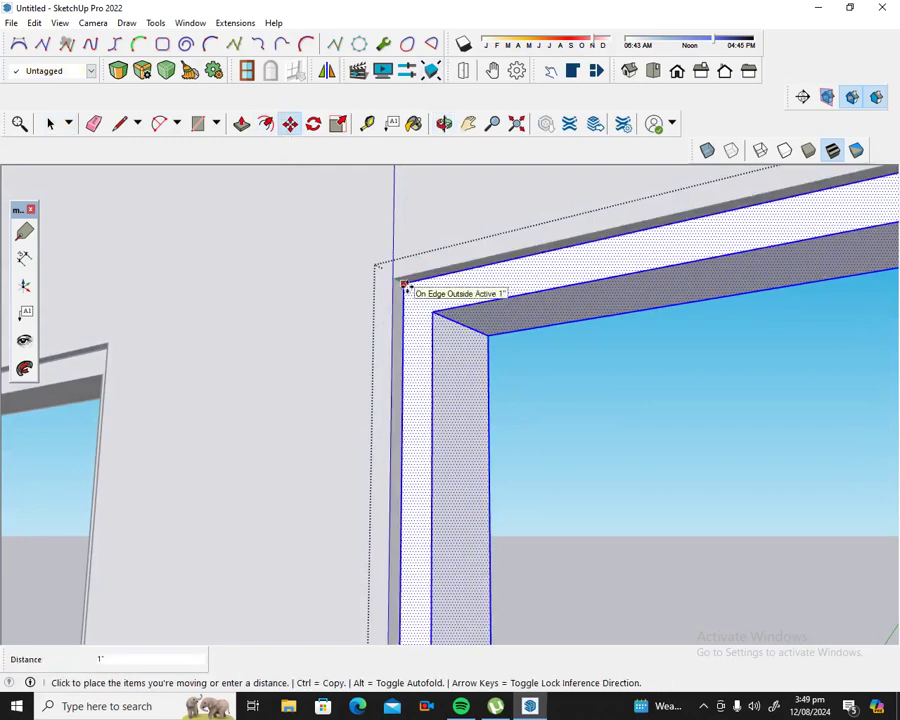
{"action": "type", "text": "1"}
{"action": "key", "text": "Return"}
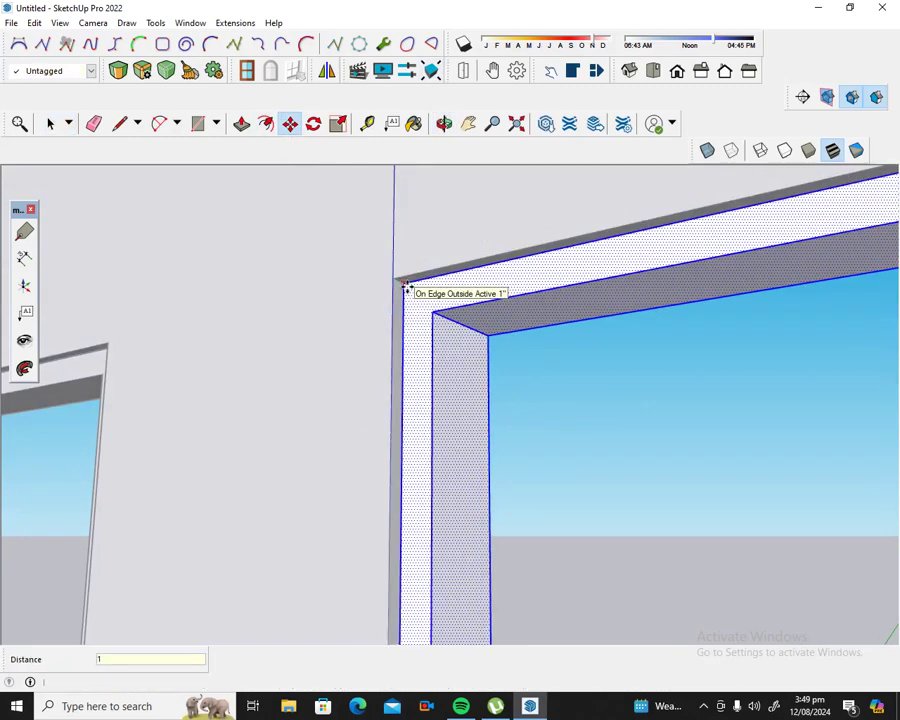
Step: Return to a head-on view of the wall and deselect the window frame
{"action": "scroll", "coordinate": [366, 270], "scroll_direction": "down", "scroll_amount": 1}
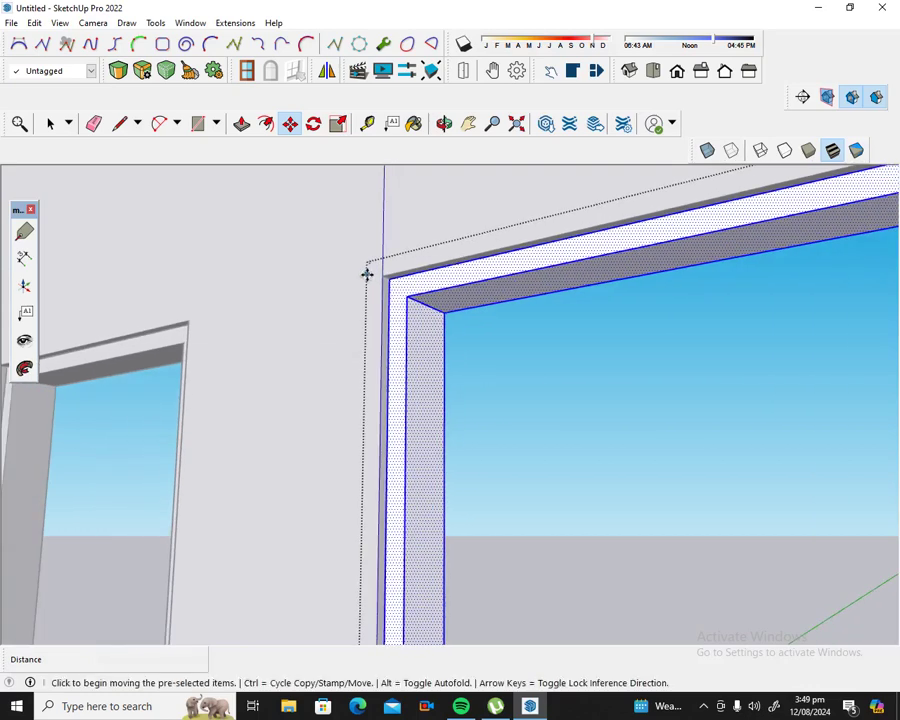
{"action": "scroll", "coordinate": [367, 274], "scroll_direction": "down", "scroll_amount": 3}
{"action": "scroll", "coordinate": [362, 290], "scroll_direction": "down", "scroll_amount": 2}
{"action": "scroll", "coordinate": [359, 297], "scroll_direction": "down", "scroll_amount": 2}
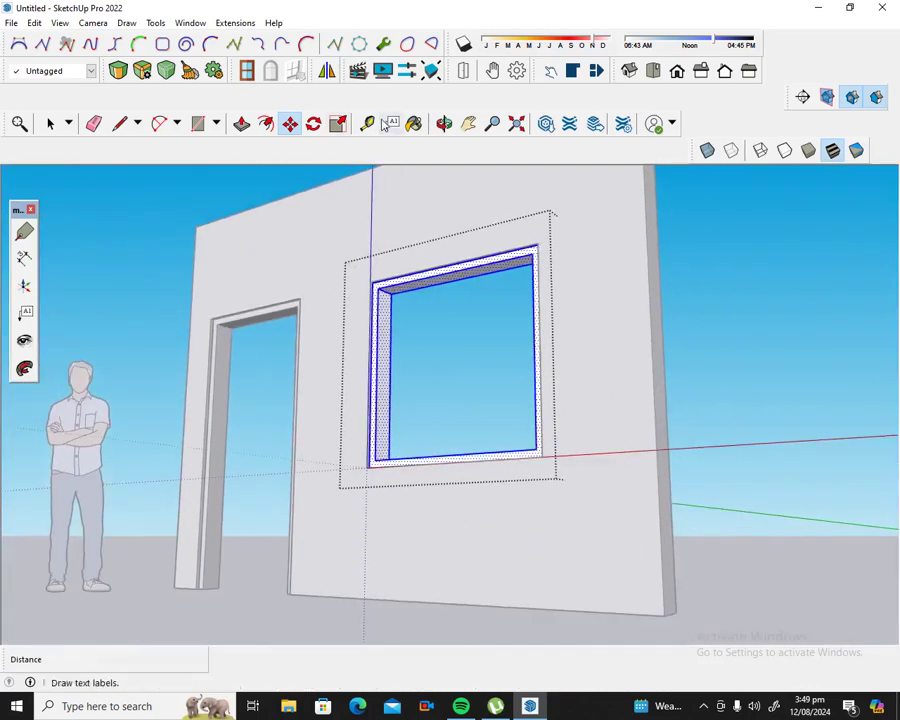
{"action": "left_click", "coordinate": [444, 128]}
{"action": "left_click_drag", "start_coordinate": [364, 231], "coordinate": [474, 317]}
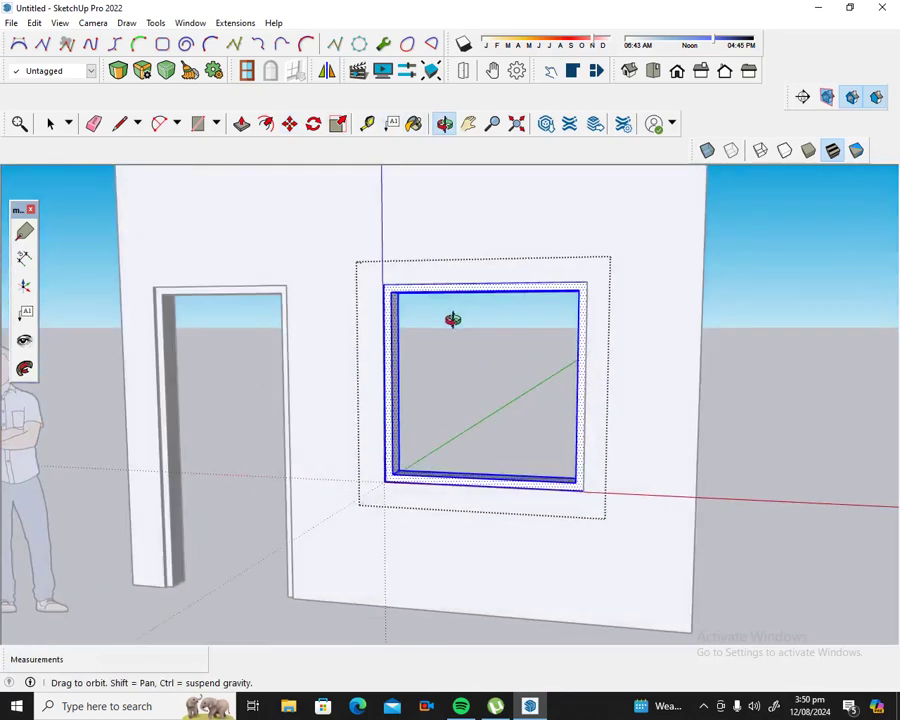
{"action": "left_click", "coordinate": [49, 124]}
{"action": "left_click", "coordinate": [57, 272]}
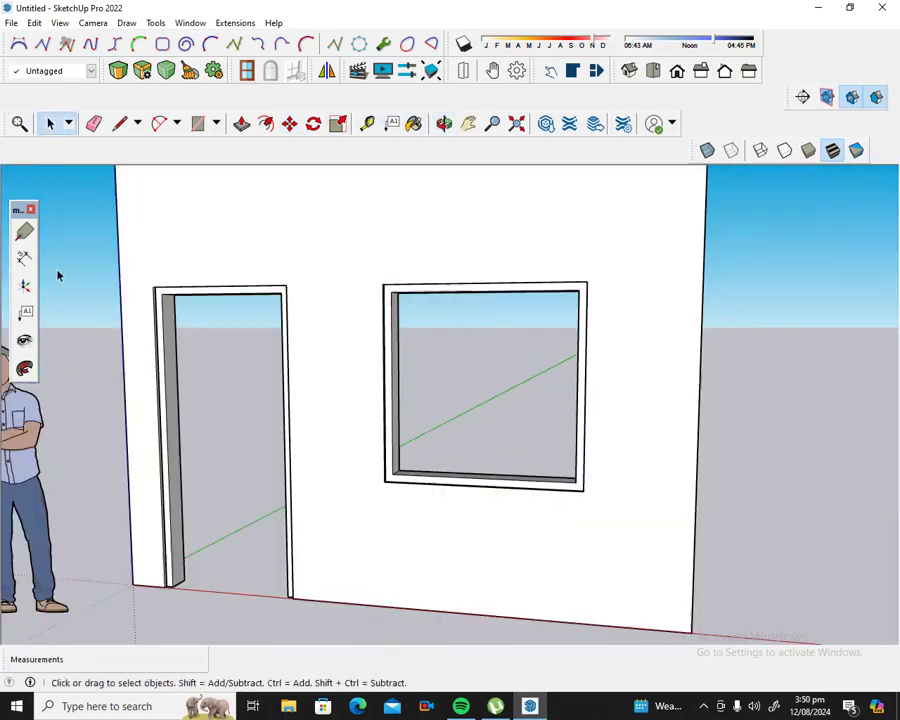
Step: Start a rectangle anchored at the framed window opening's inner lower-left corner
{"action": "scroll", "coordinate": [127, 309], "scroll_direction": "down", "scroll_amount": 3}
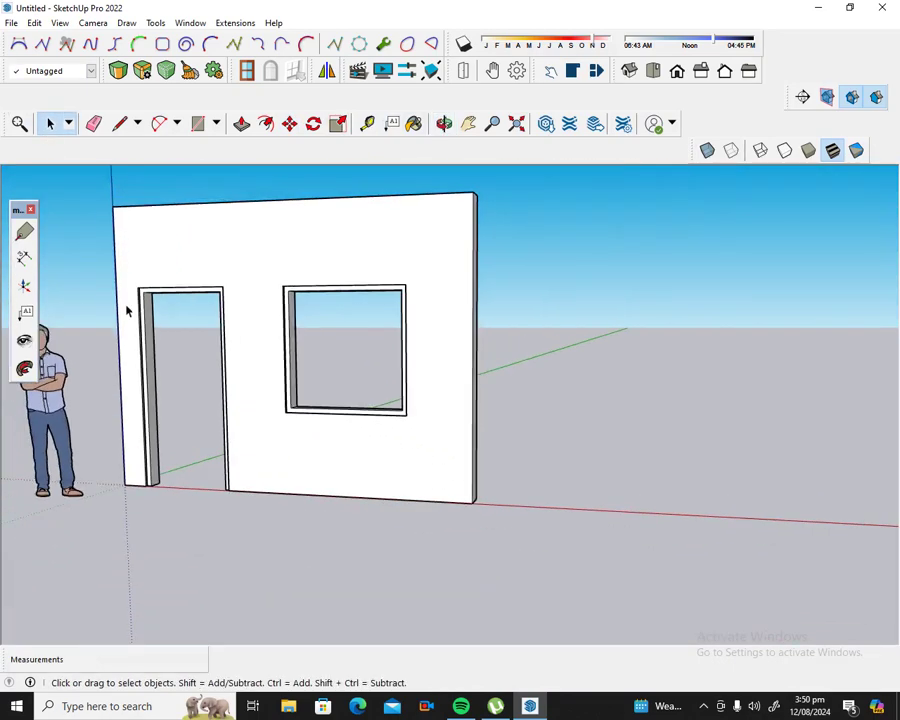
{"action": "scroll", "coordinate": [332, 272], "scroll_direction": "up", "scroll_amount": 3}
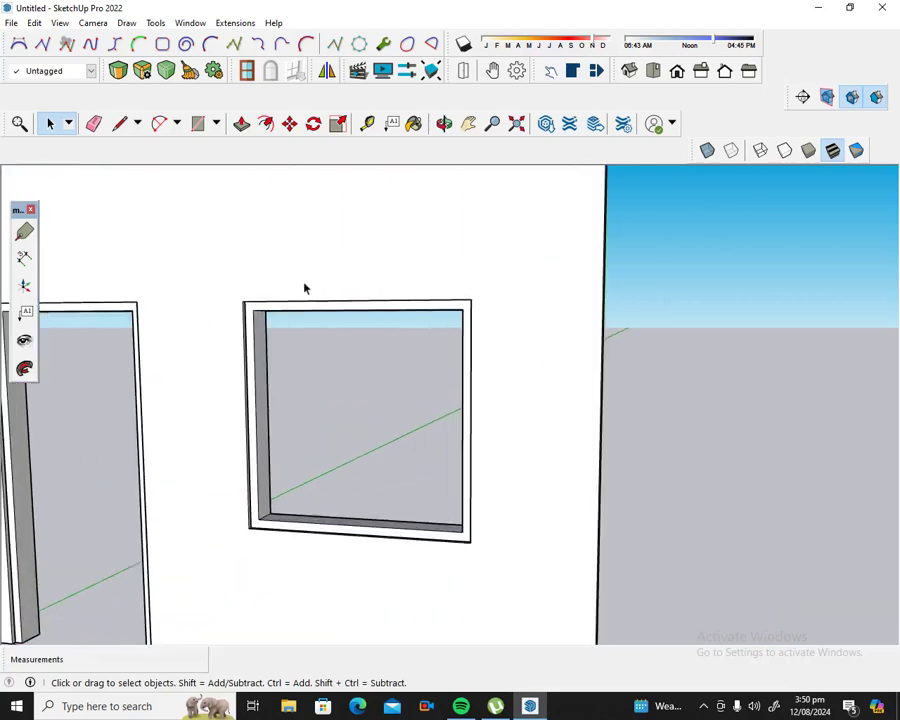
{"action": "scroll", "coordinate": [250, 338], "scroll_direction": "up", "scroll_amount": 2}
{"action": "scroll", "coordinate": [251, 341], "scroll_direction": "down", "scroll_amount": 2}
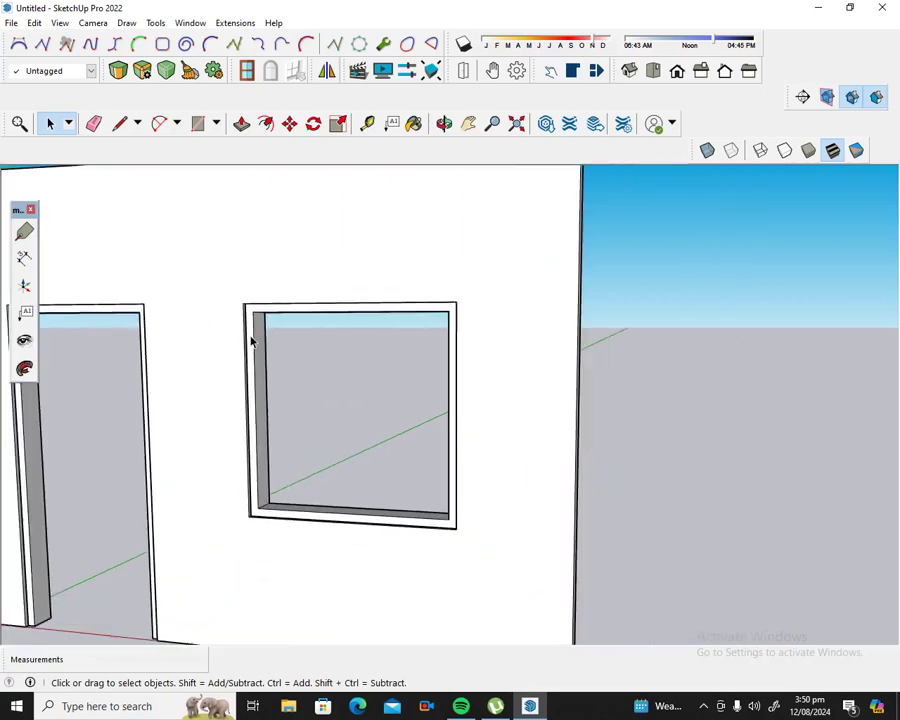
{"action": "scroll", "coordinate": [251, 342], "scroll_direction": "down", "scroll_amount": 2}
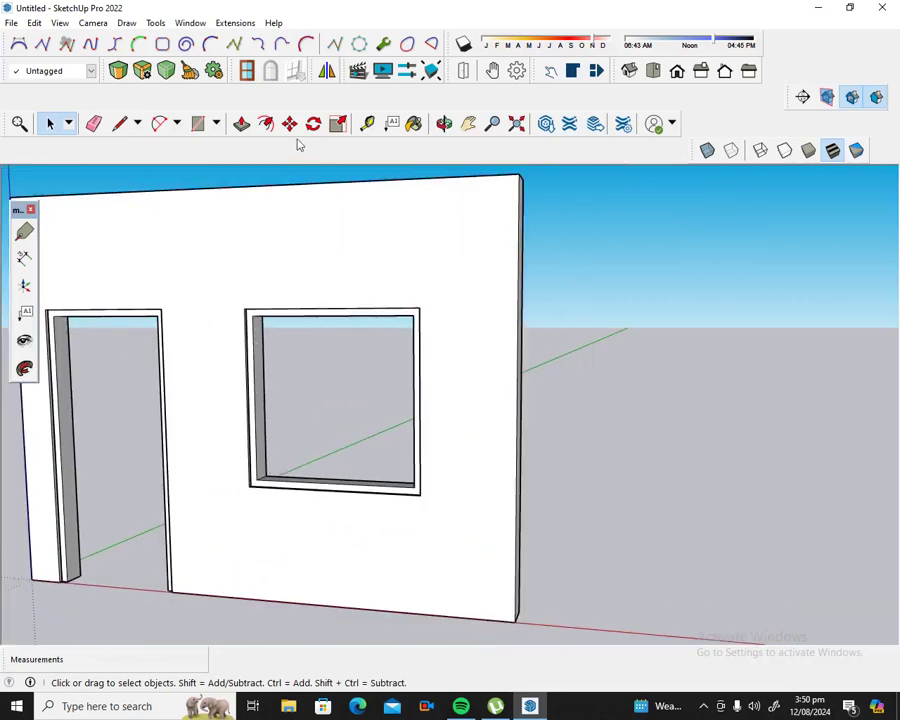
{"action": "left_click", "coordinate": [199, 126]}
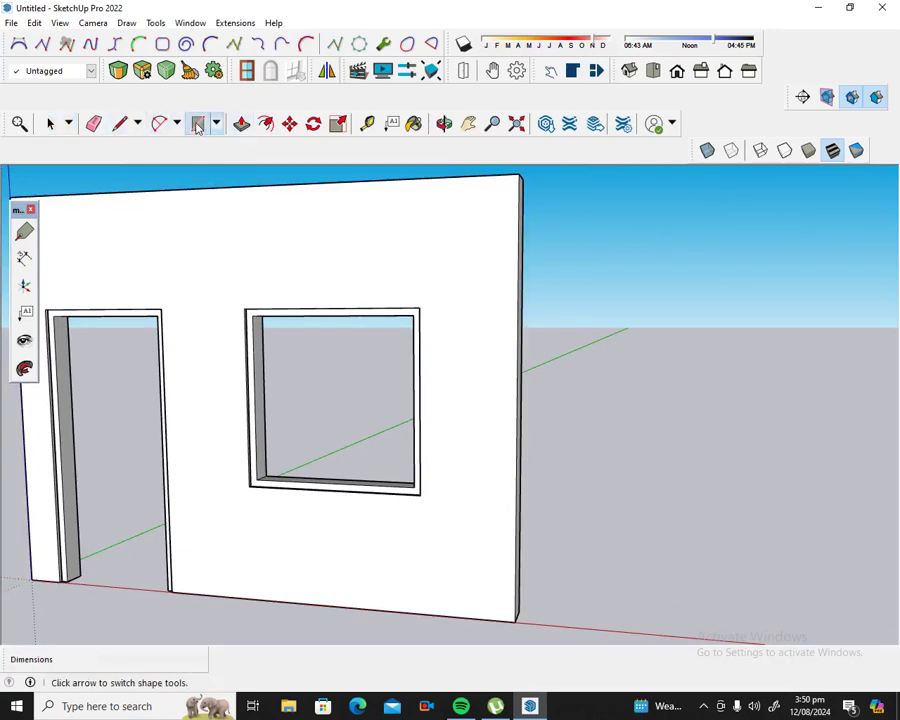
{"action": "scroll", "coordinate": [276, 478], "scroll_direction": "up", "scroll_amount": 2}
{"action": "scroll", "coordinate": [268, 468], "scroll_direction": "up", "scroll_amount": 1}
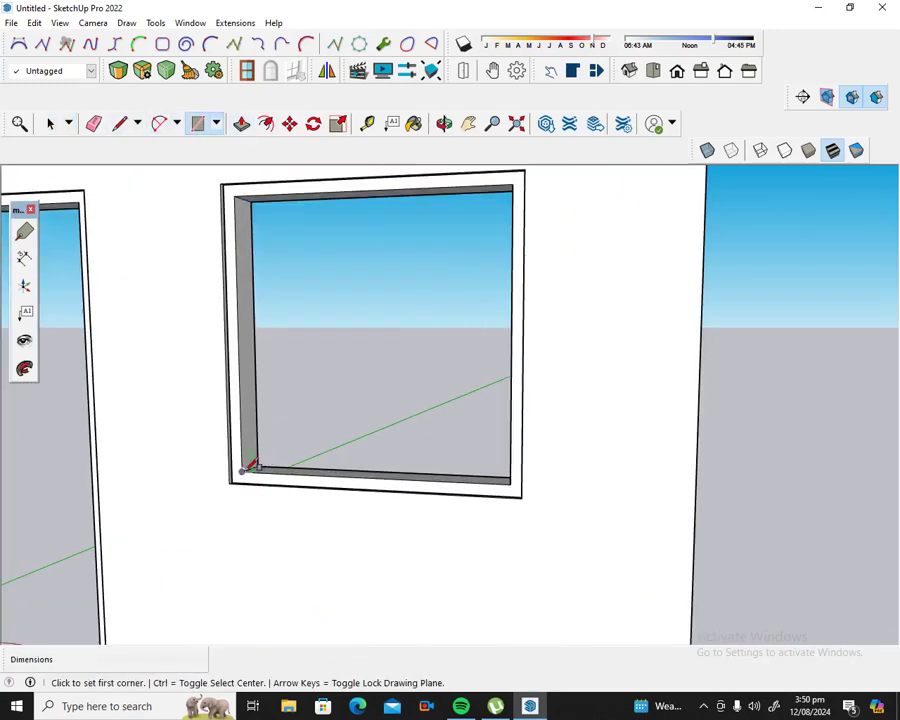
{"action": "left_click", "coordinate": [242, 470]}
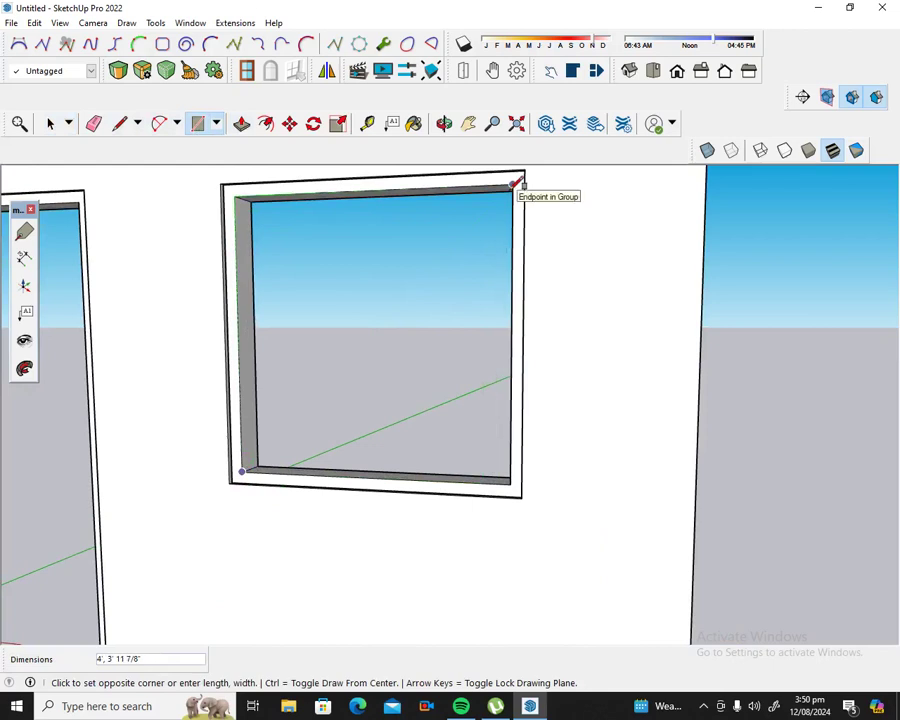
Step: Finish the window rectangle at its upper-right corner and offset its edges 1" inward
{"action": "left_click", "coordinate": [515, 185]}
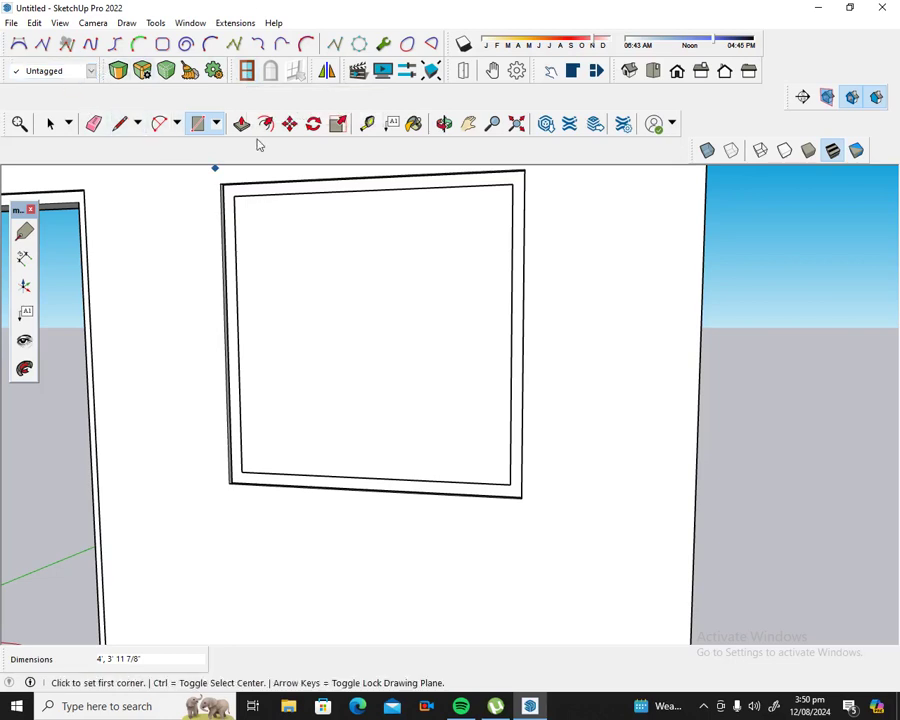
{"action": "left_click", "coordinate": [266, 124]}
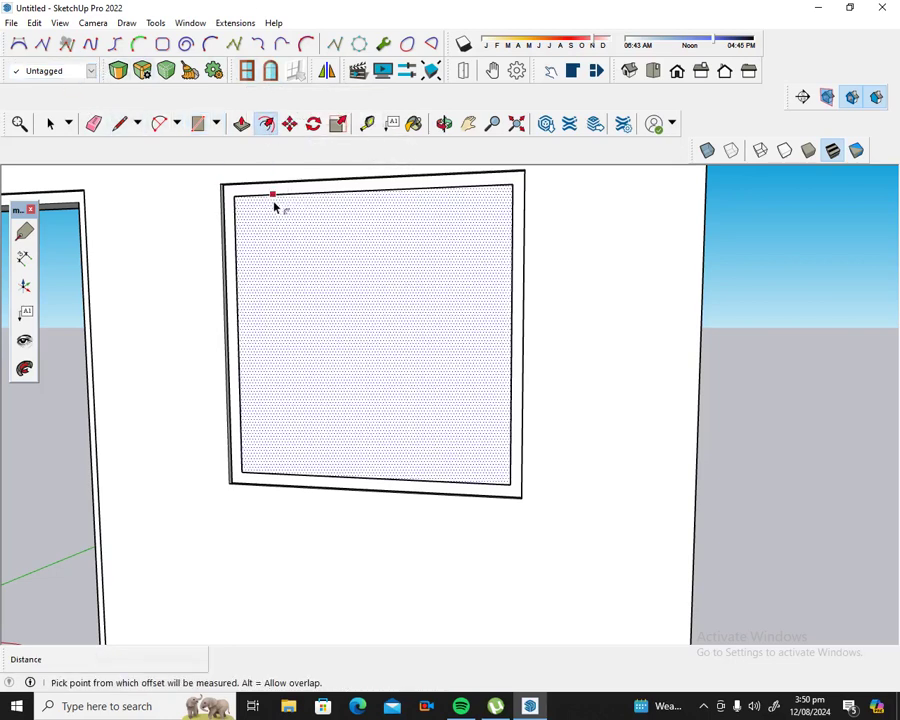
{"action": "left_click", "coordinate": [274, 206]}
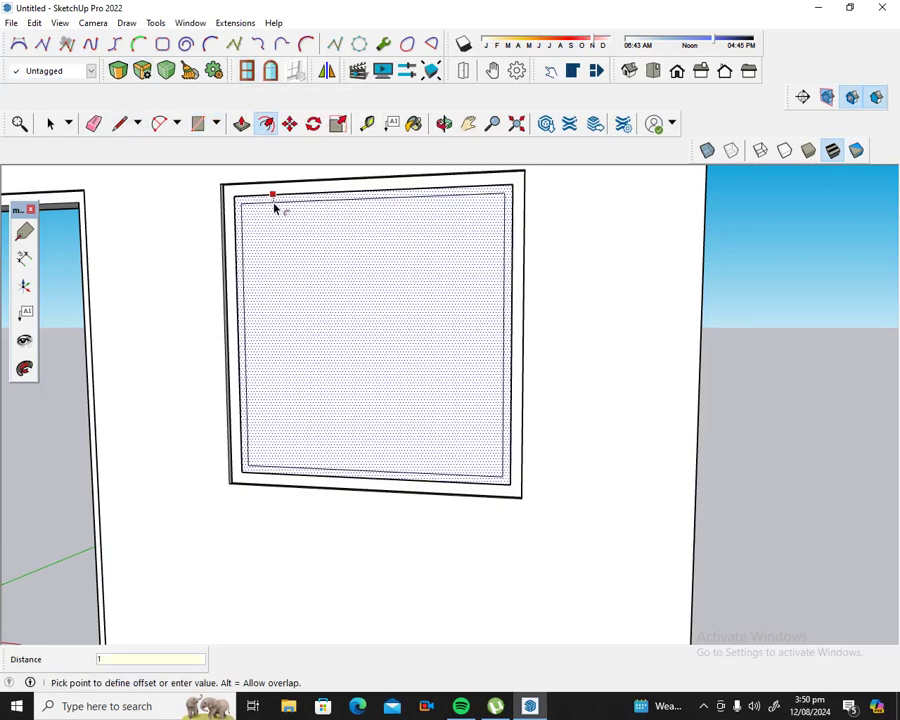
{"action": "key", "text": "Return"}
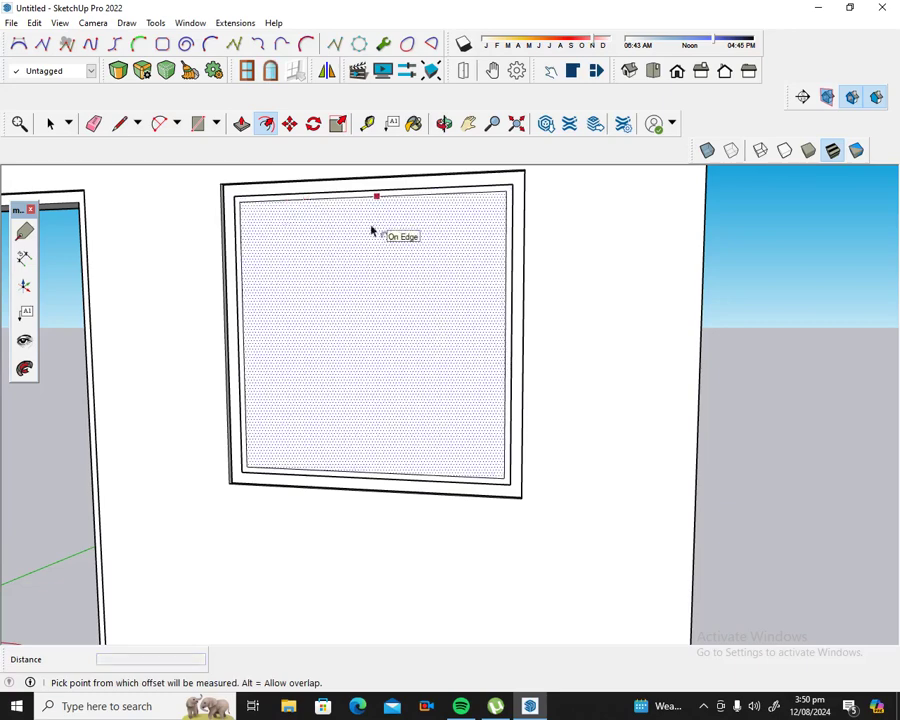
Step: Add a second 2" inward offset inside the first outline
{"action": "scroll", "coordinate": [342, 205], "scroll_direction": "up", "scroll_amount": 2}
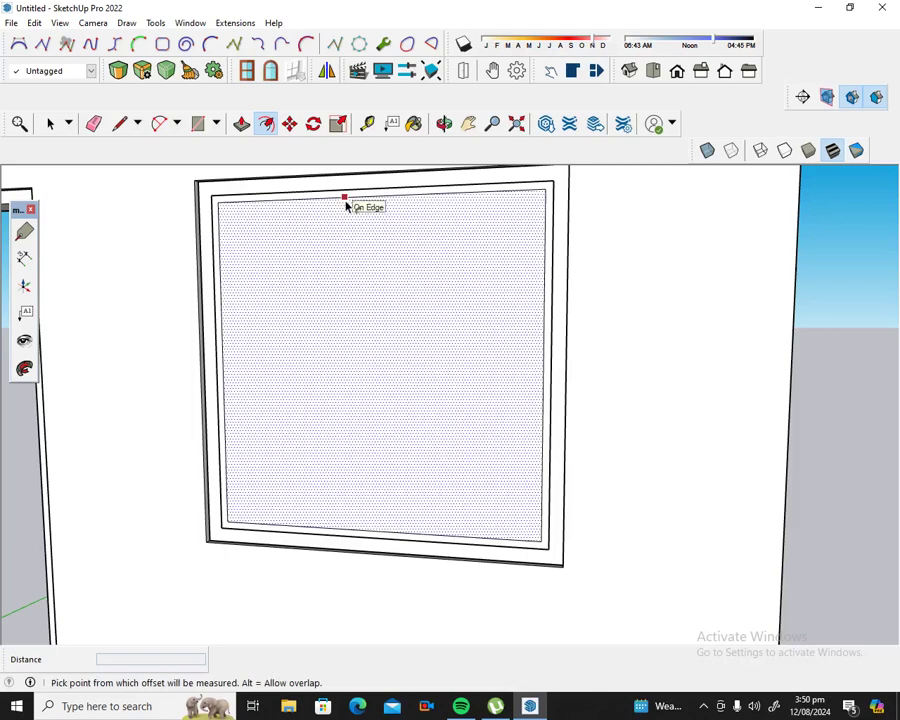
{"action": "scroll", "coordinate": [364, 198], "scroll_direction": "up", "scroll_amount": 1}
{"action": "scroll", "coordinate": [367, 196], "scroll_direction": "up", "scroll_amount": 1}
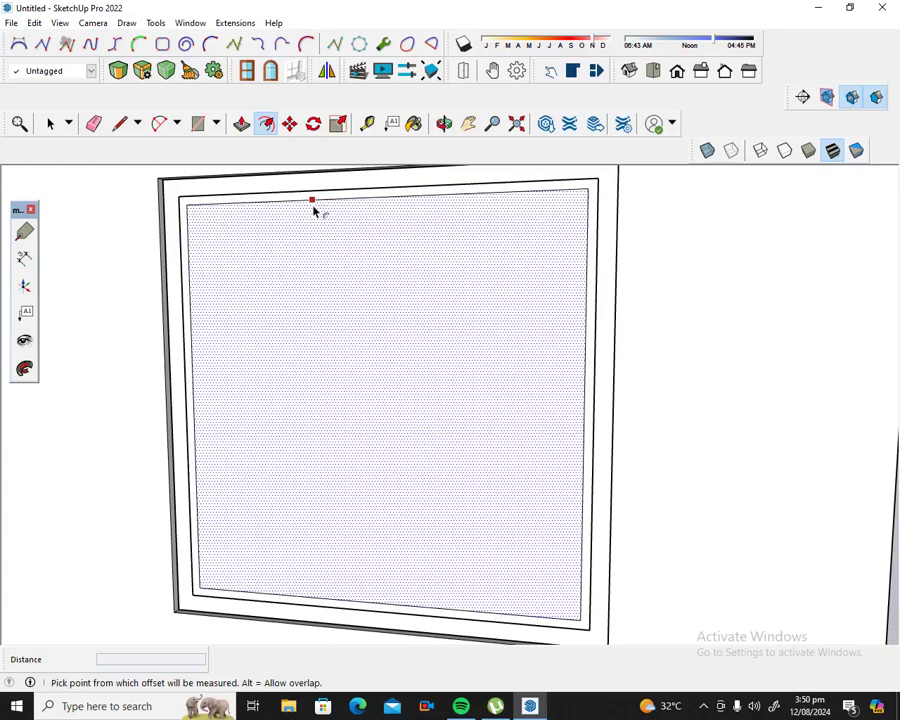
{"action": "left_click", "coordinate": [313, 208]}
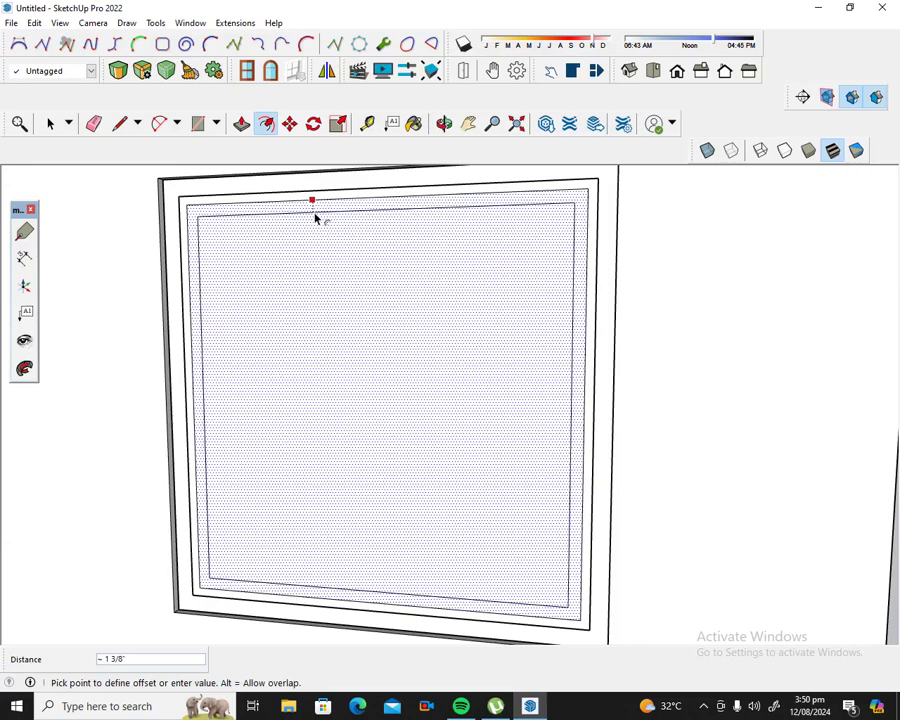
{"action": "key", "text": "Return"}
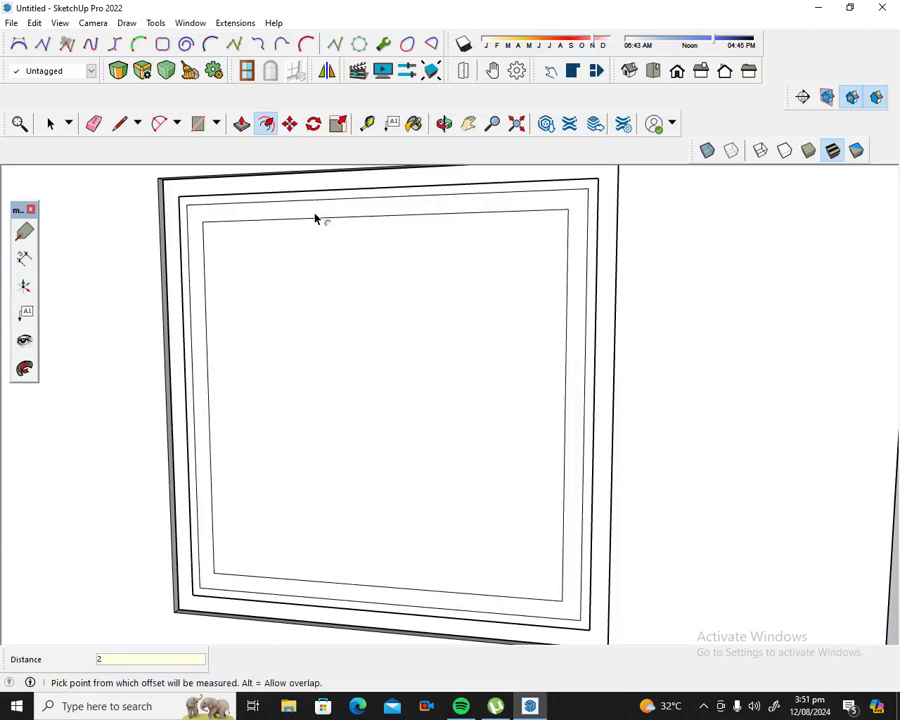
{"action": "left_click", "coordinate": [93, 125]}
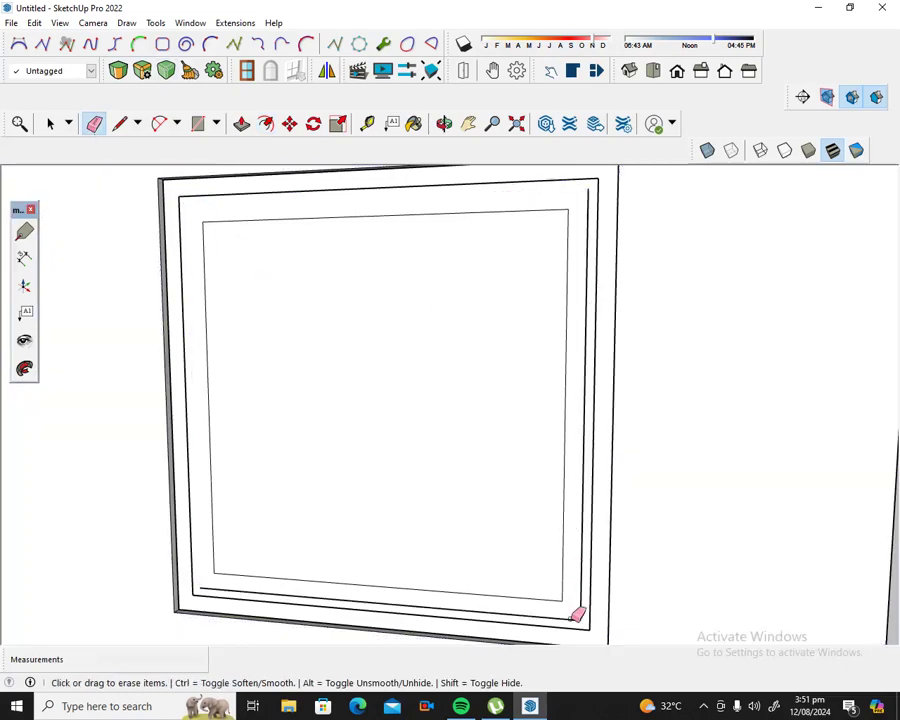
Step: Erase the leftover 1" offset edges at the sash outline's bottom-right corner
{"action": "left_click_drag", "start_coordinate": [578, 615], "coordinate": [568, 594]}
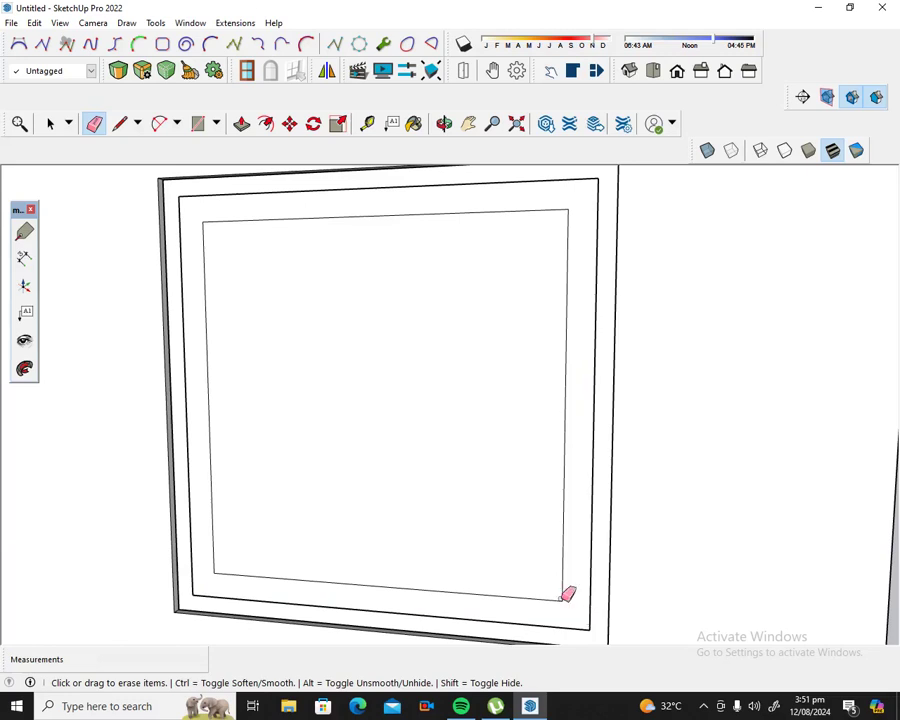
{"action": "scroll", "coordinate": [418, 243], "scroll_direction": "down", "scroll_amount": 2}
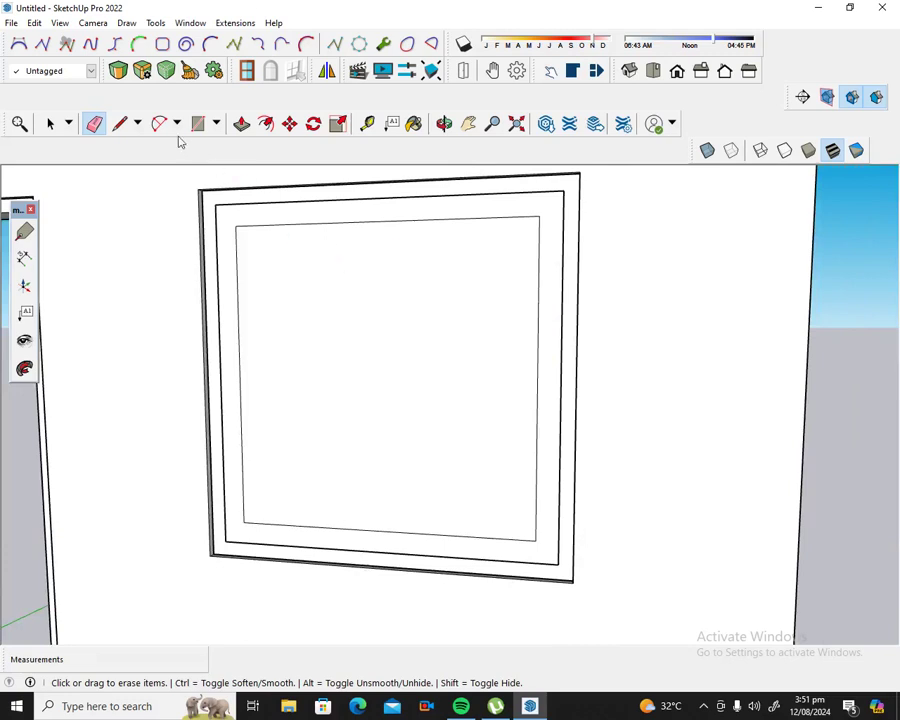
Step: Place a vertical centre guide through the window, measured from the frame's left edge midpoint
{"action": "left_click", "coordinate": [367, 123]}
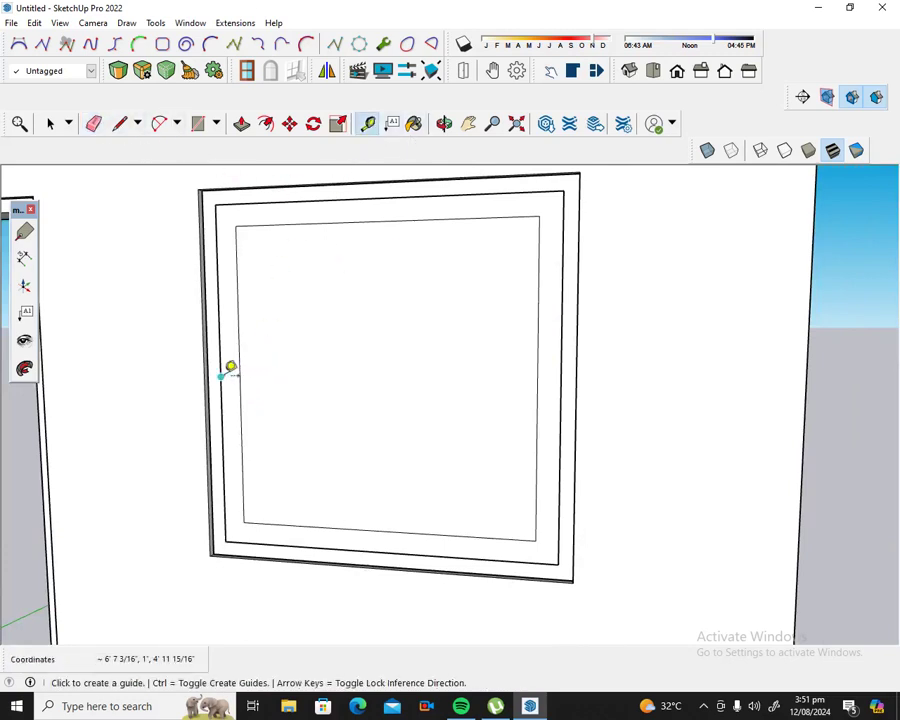
{"action": "left_click", "coordinate": [221, 376]}
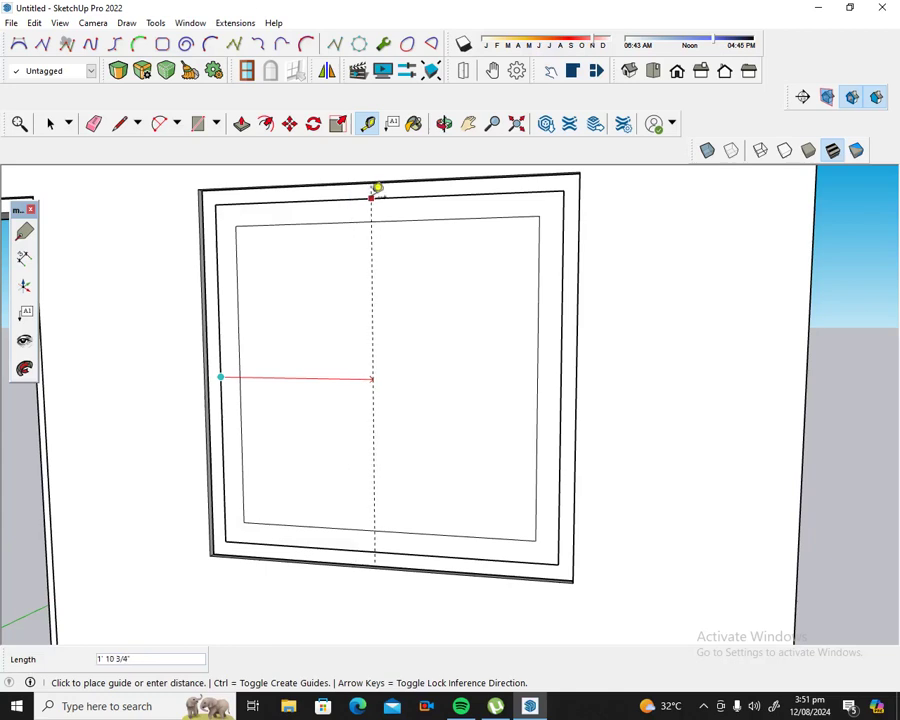
{"action": "type", "text": "2'"}
{"action": "left_click", "coordinate": [385, 214]}
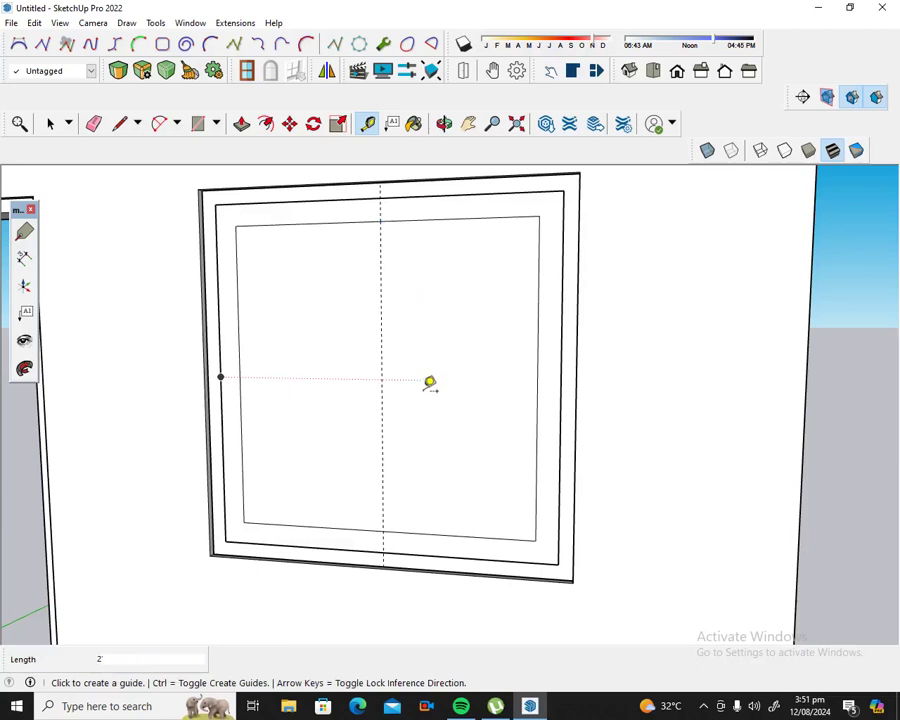
{"action": "scroll", "coordinate": [386, 186], "scroll_direction": "up", "scroll_amount": 1}
{"action": "scroll", "coordinate": [386, 186], "scroll_direction": "up", "scroll_amount": 2}
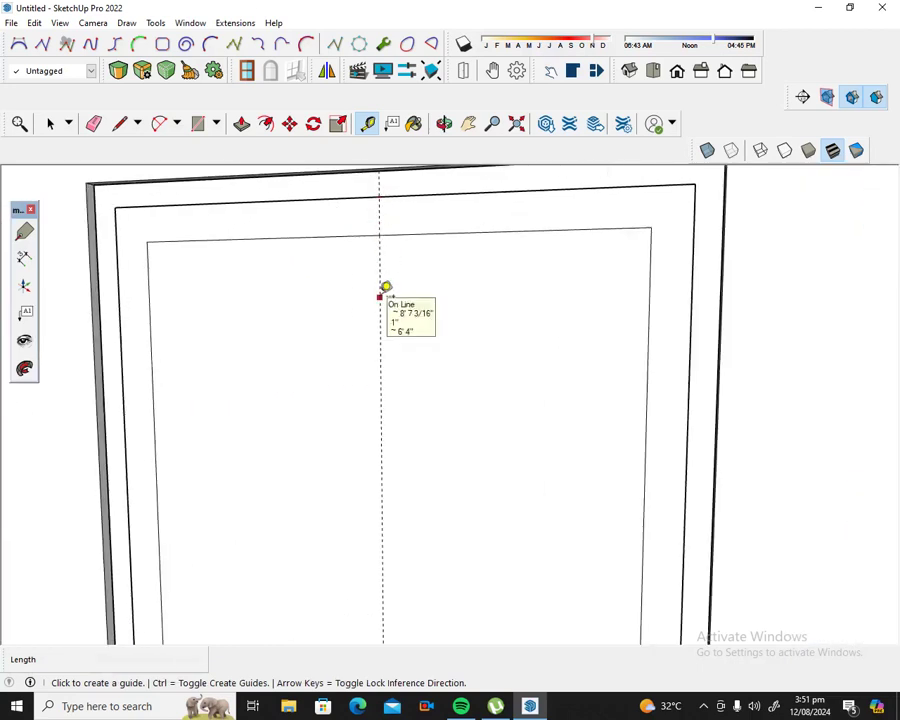
Step: Add guides 1 1/2" and 3" from the centre guide to mark the divider strip
{"action": "left_click", "coordinate": [381, 297]}
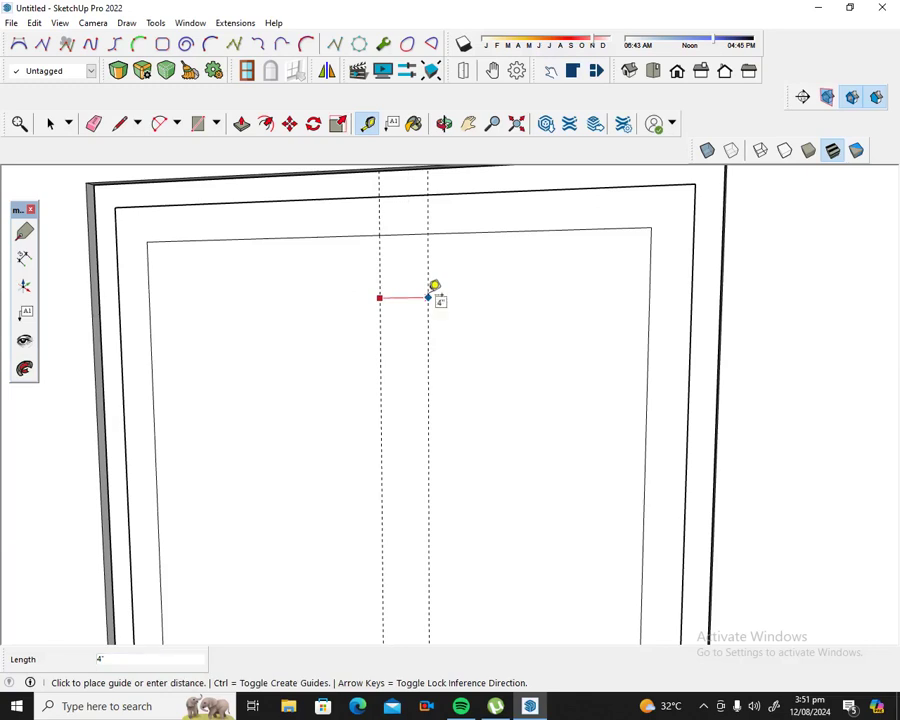
{"action": "type", "text": "1 1/2"}
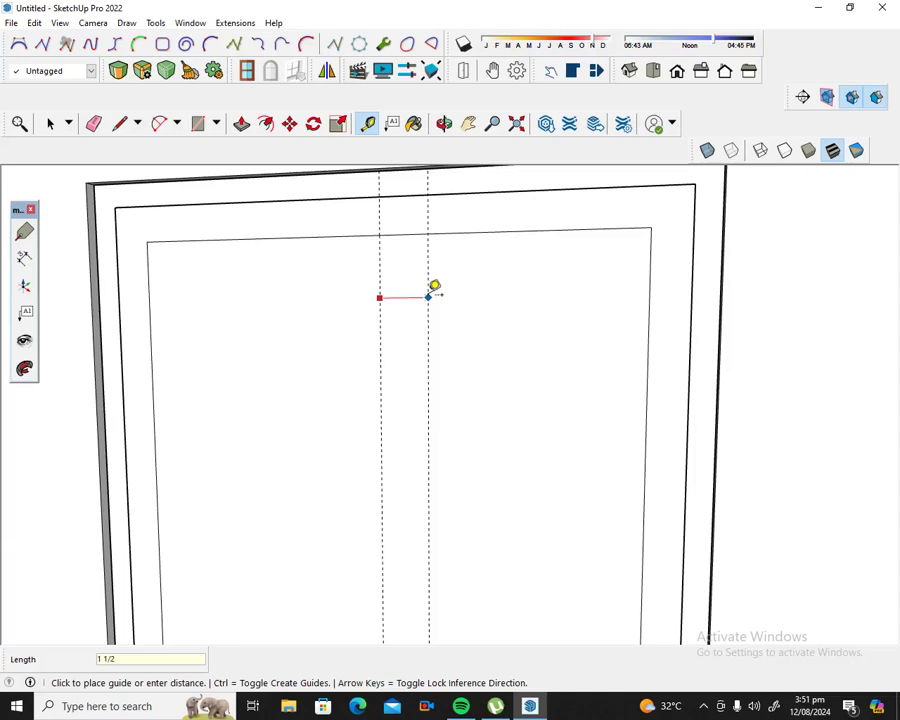
{"action": "key", "text": "Return"}
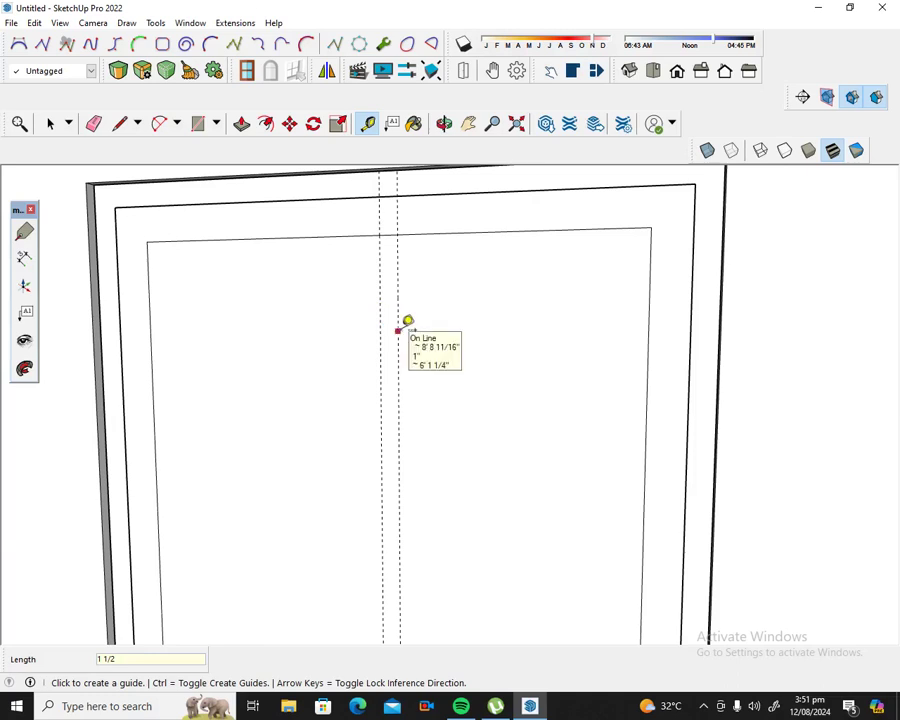
{"action": "left_click", "coordinate": [398, 330]}
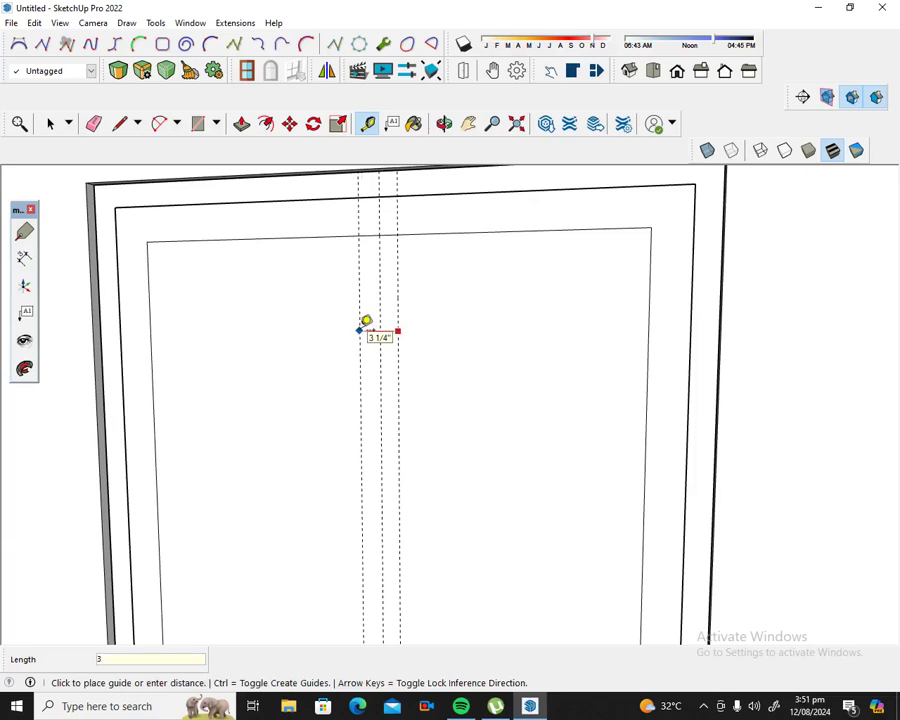
{"action": "key", "text": "Return"}
{"action": "scroll", "coordinate": [360, 298], "scroll_direction": "down", "scroll_amount": 3}
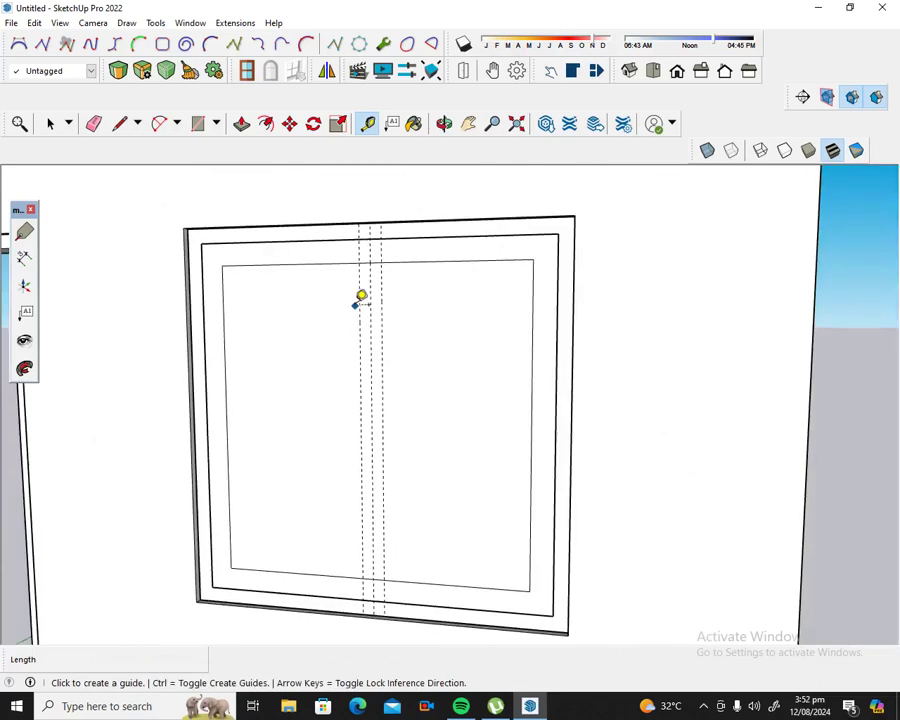
{"action": "left_click", "coordinate": [198, 123]}
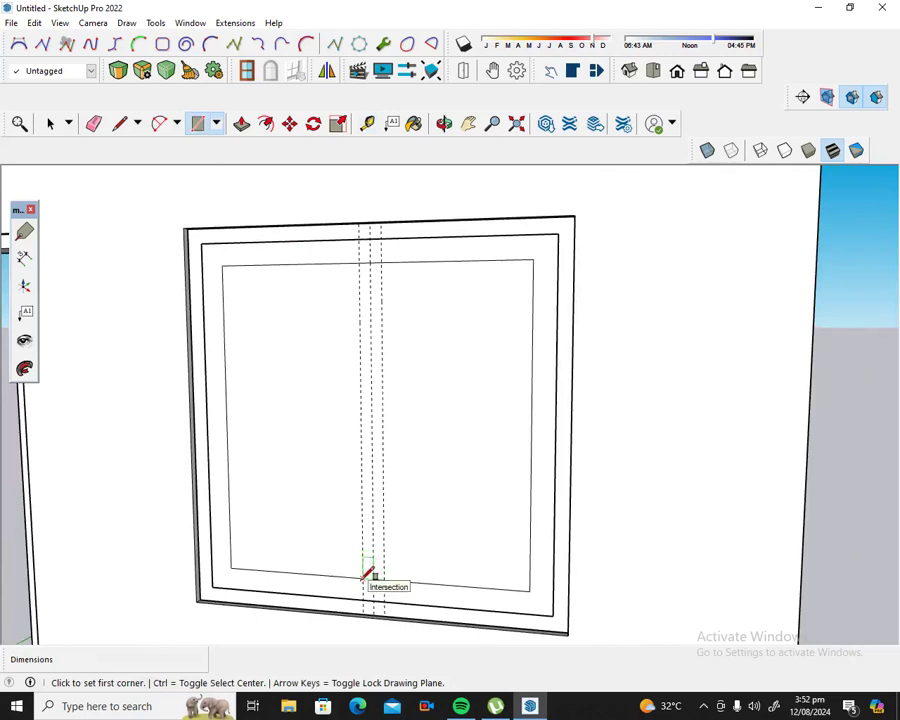
Step: Draw the divider rectangle between guide intersections, then erase the guides and its top and bottom bridging edges
{"action": "left_click", "coordinate": [363, 578]}
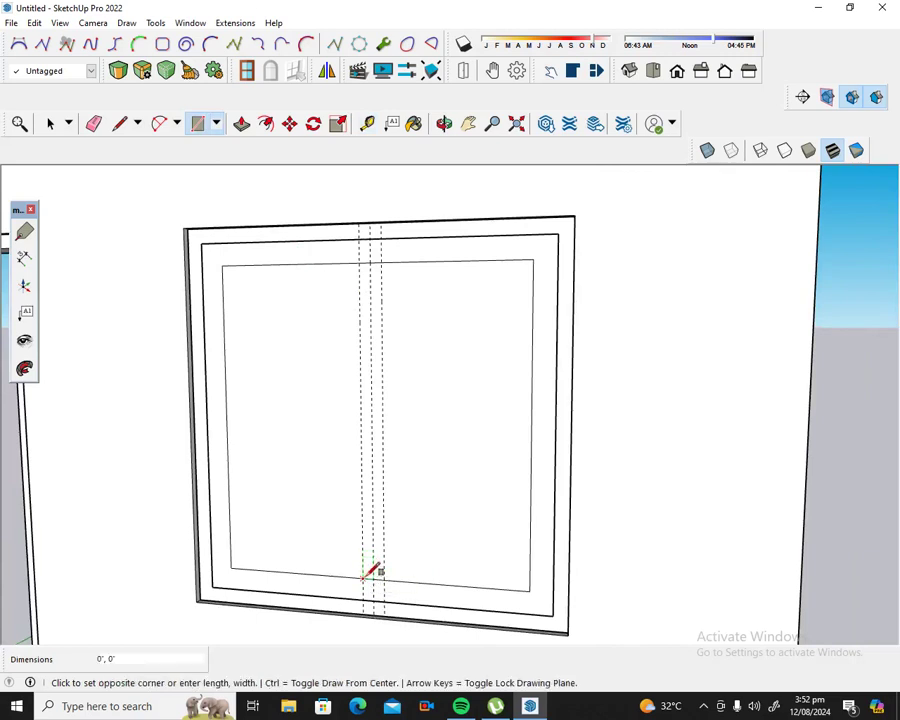
{"action": "left_click", "coordinate": [382, 262]}
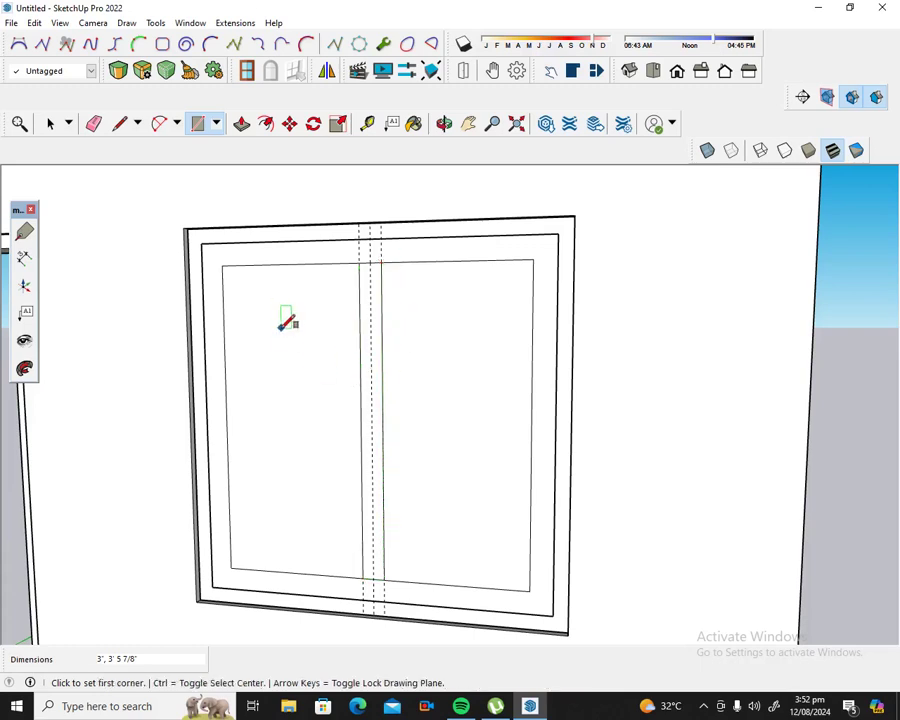
{"action": "left_click", "coordinate": [93, 123]}
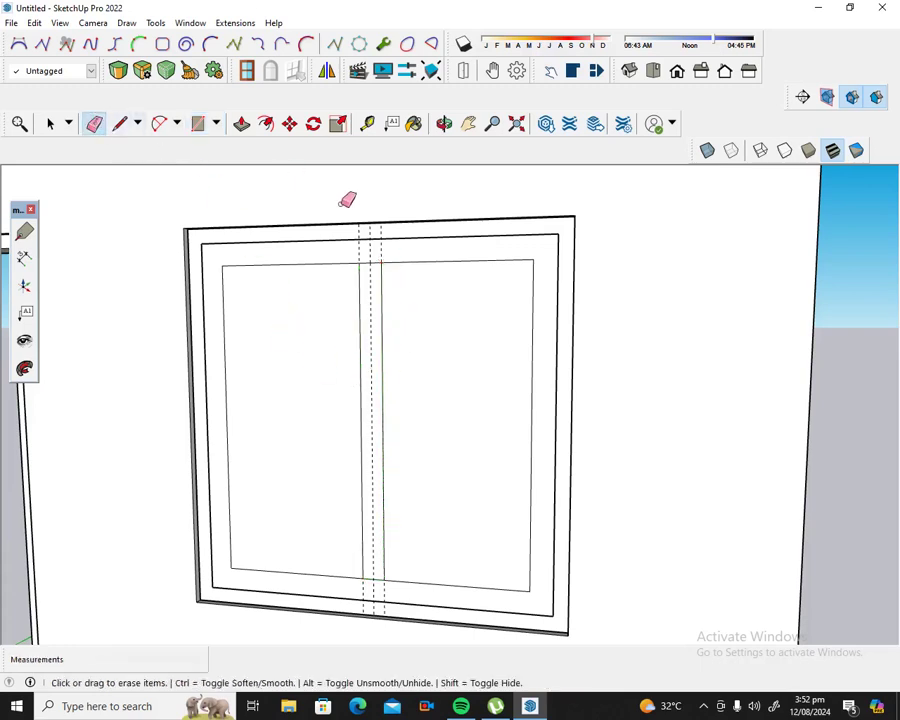
{"action": "left_click_drag", "start_coordinate": [366, 245], "coordinate": [390, 248]}
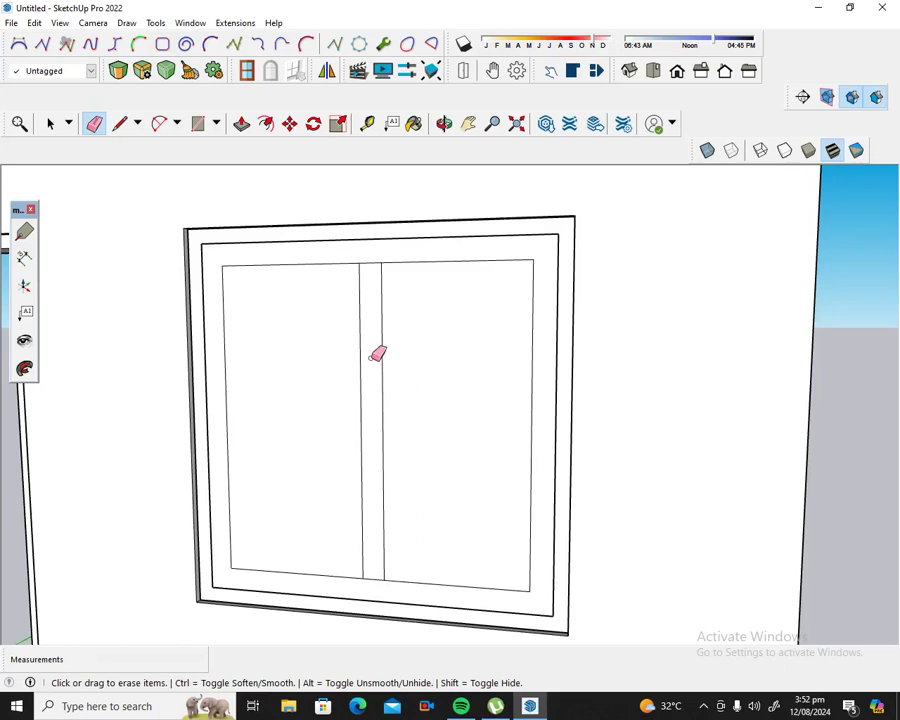
{"action": "left_click", "coordinate": [372, 262]}
{"action": "left_click", "coordinate": [380, 579]}
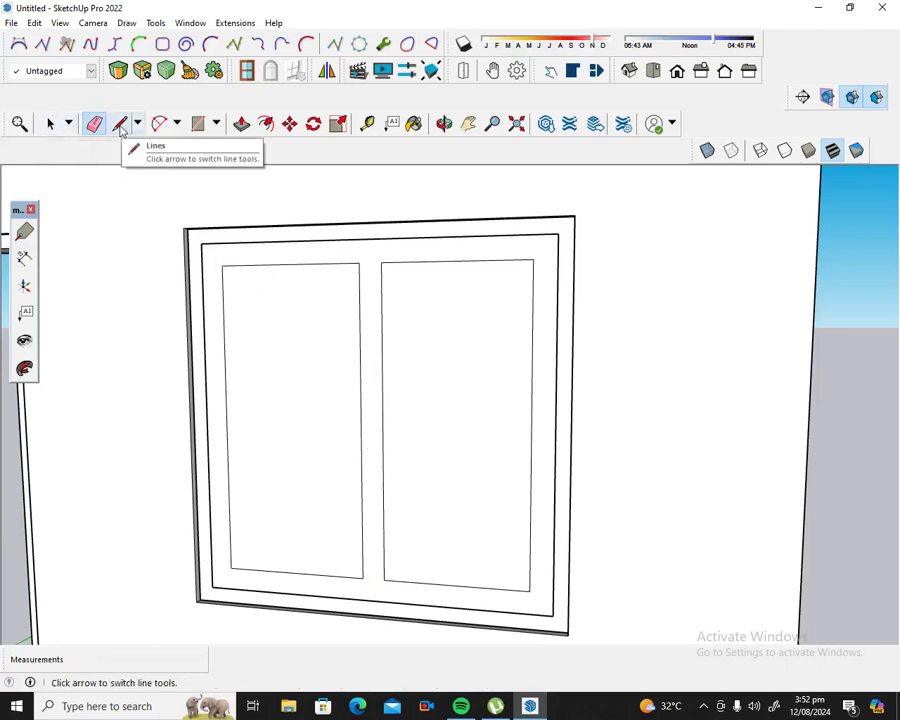
Step: Extend the divider with lines up and down to the frame edges
{"action": "left_click", "coordinate": [119, 123]}
{"action": "left_click", "coordinate": [381, 262]}
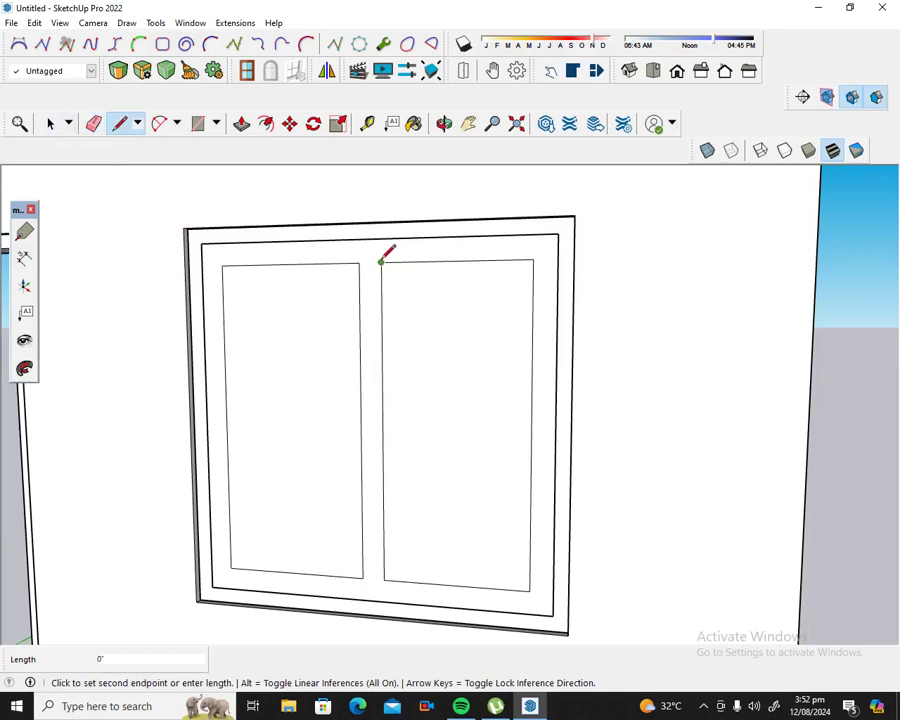
{"action": "left_click", "coordinate": [381, 238]}
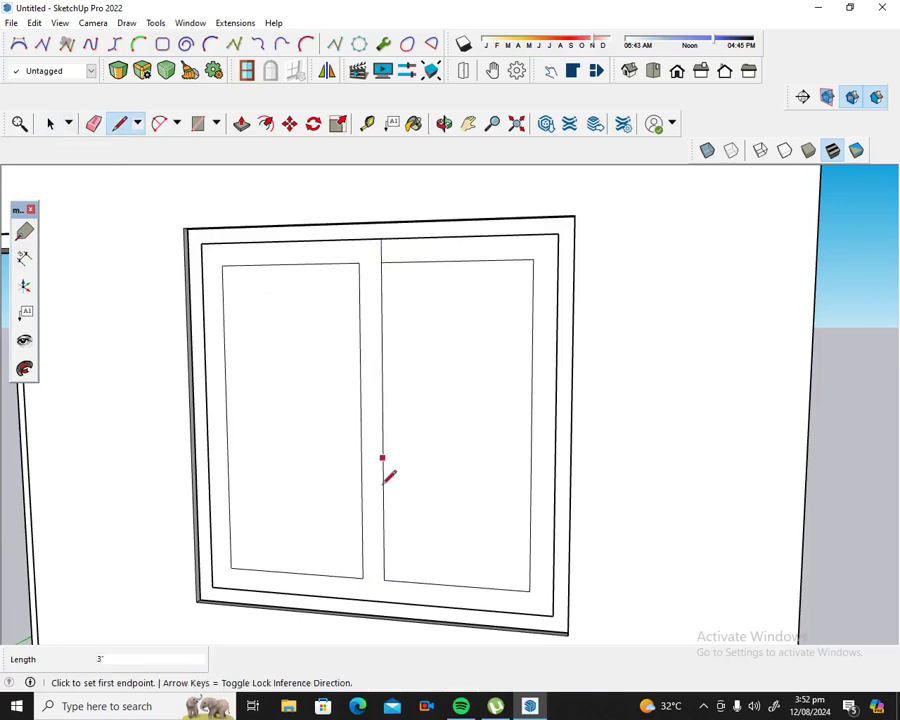
{"action": "left_click", "coordinate": [383, 580]}
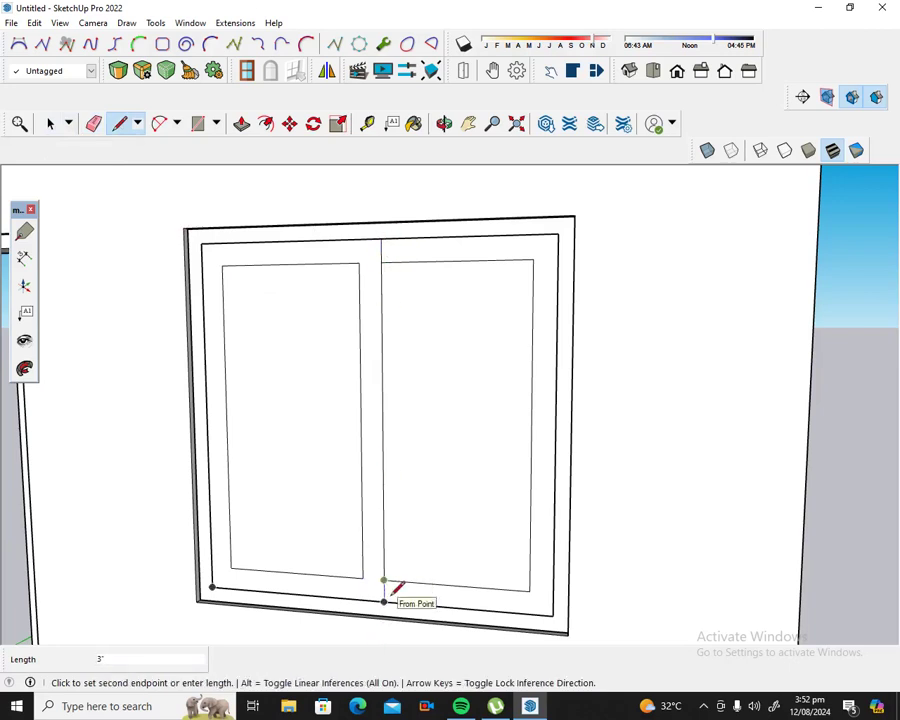
{"action": "left_click", "coordinate": [384, 602]}
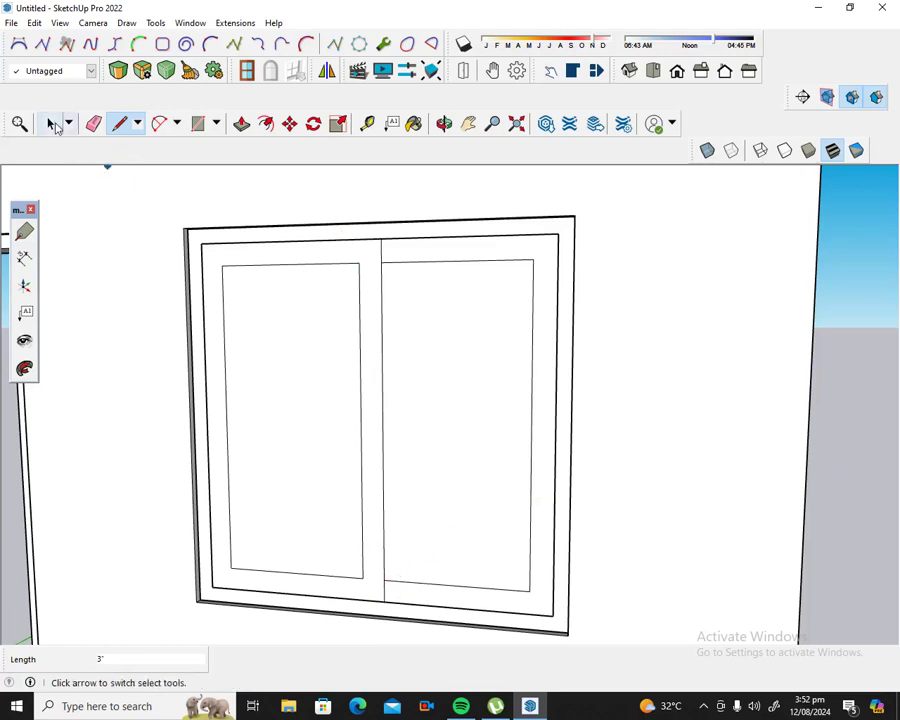
Step: Erase the right pane's top edge and its face
{"action": "left_click", "coordinate": [50, 123]}
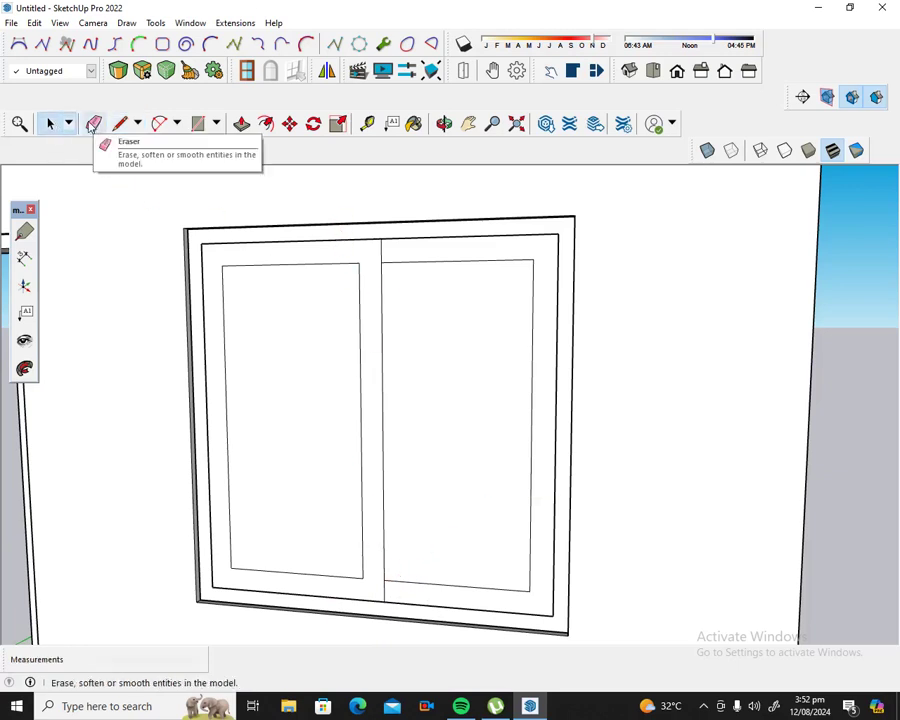
{"action": "left_click", "coordinate": [93, 123]}
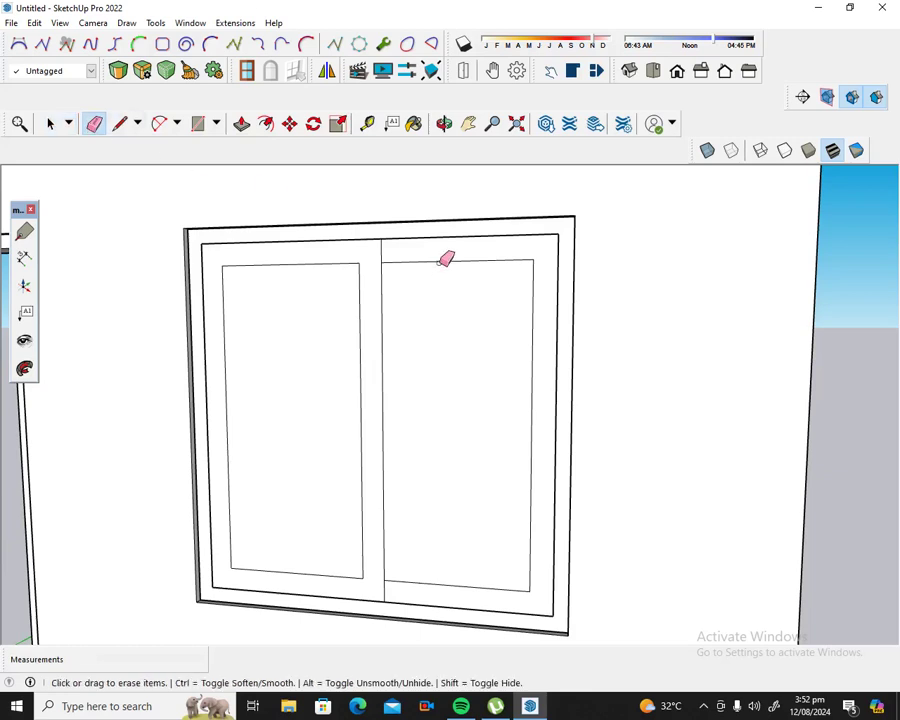
{"action": "left_click", "coordinate": [50, 123]}
{"action": "left_click", "coordinate": [452, 261]}
{"action": "right_click", "coordinate": [452, 263]}
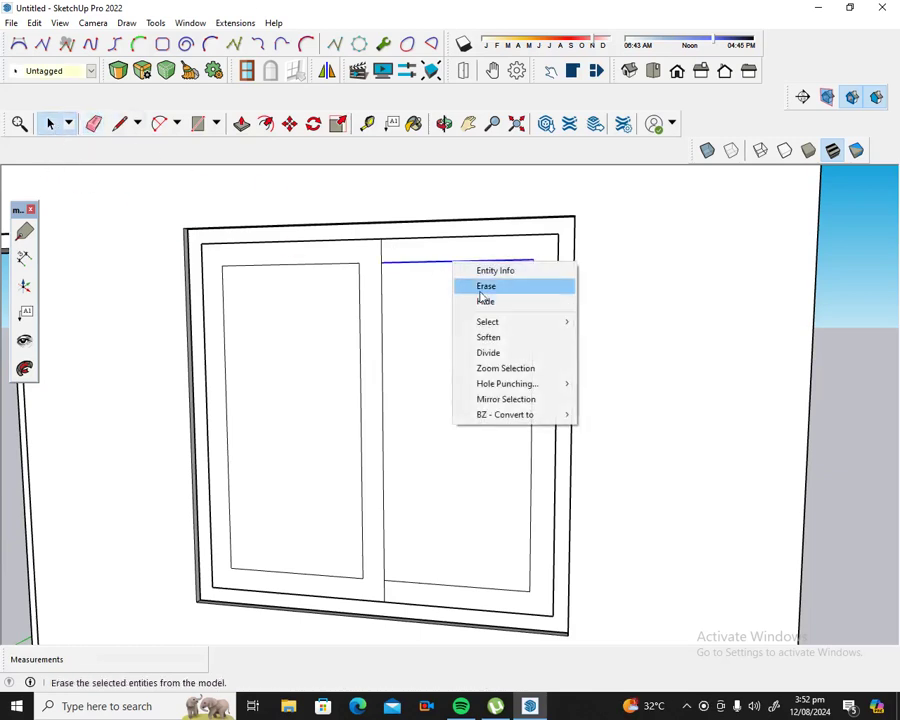
{"action": "left_click", "coordinate": [485, 286]}
{"action": "left_click", "coordinate": [473, 340]}
{"action": "right_click", "coordinate": [475, 340]}
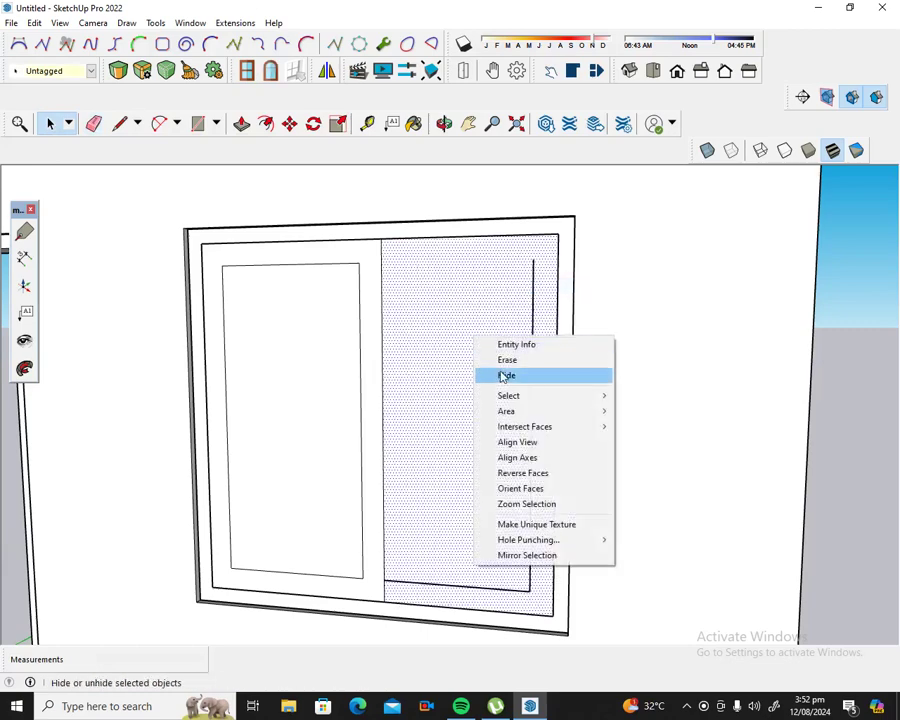
{"action": "left_click", "coordinate": [508, 360]}
Step: Erase the leftover vertical and bottom edges of the right pane
{"action": "left_click", "coordinate": [531, 439]}
{"action": "right_click", "coordinate": [531, 437]}
{"action": "left_click", "coordinate": [560, 459]}
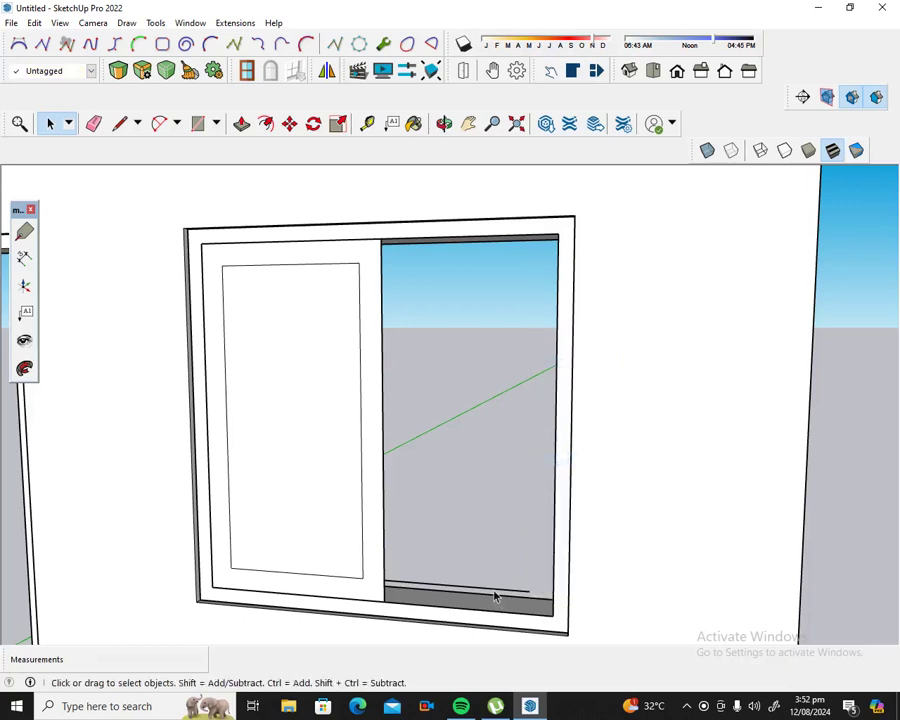
{"action": "left_click", "coordinate": [494, 590]}
{"action": "right_click", "coordinate": [494, 590]}
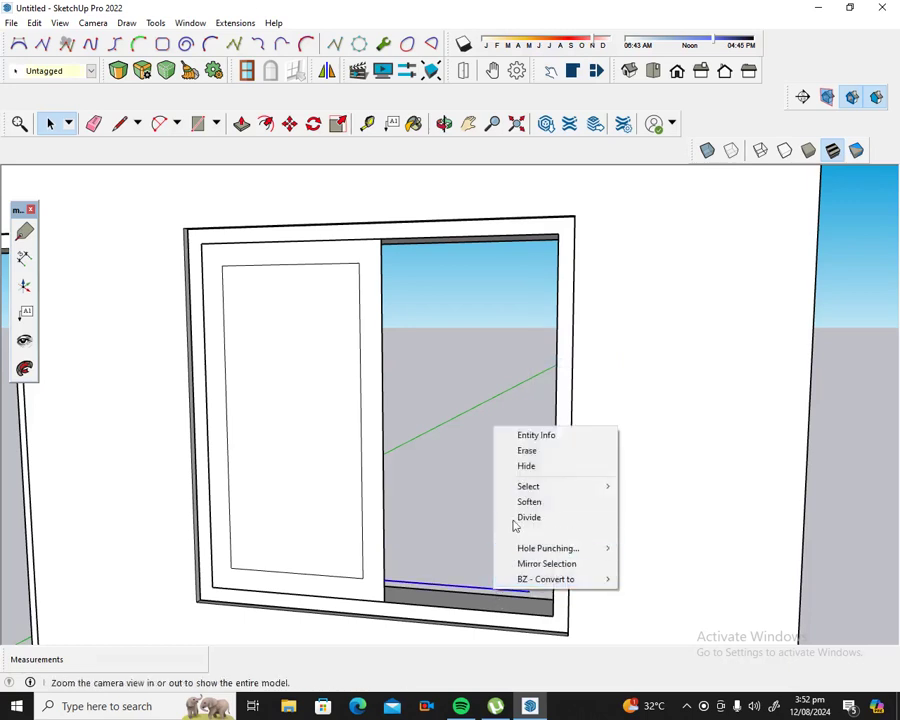
{"action": "left_click", "coordinate": [527, 450]}
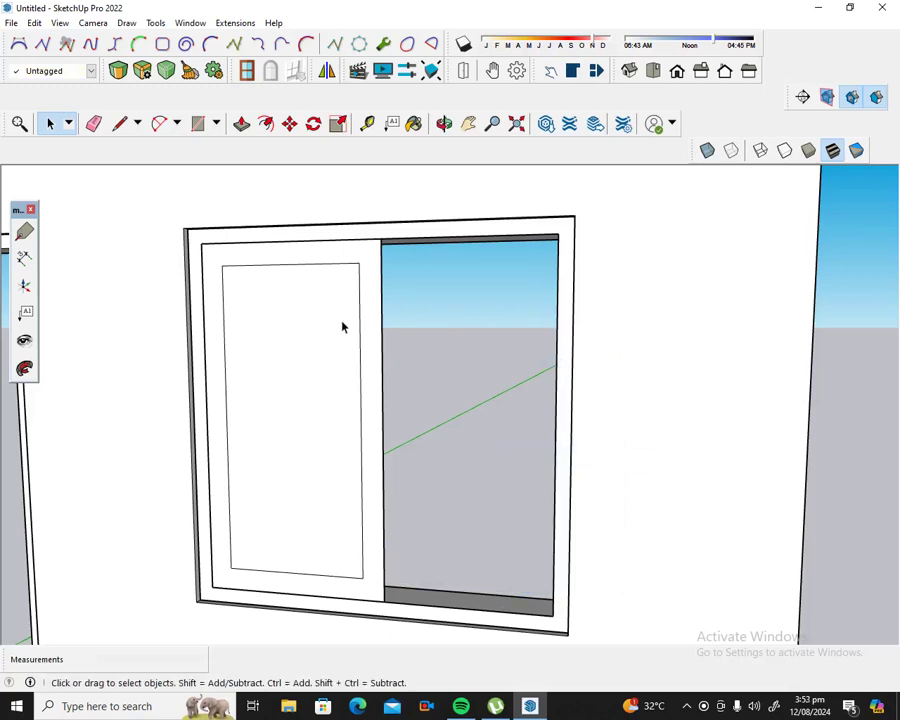
Step: Erase the left pane's glass face
{"action": "left_click", "coordinate": [297, 392]}
{"action": "right_click", "coordinate": [297, 392]}
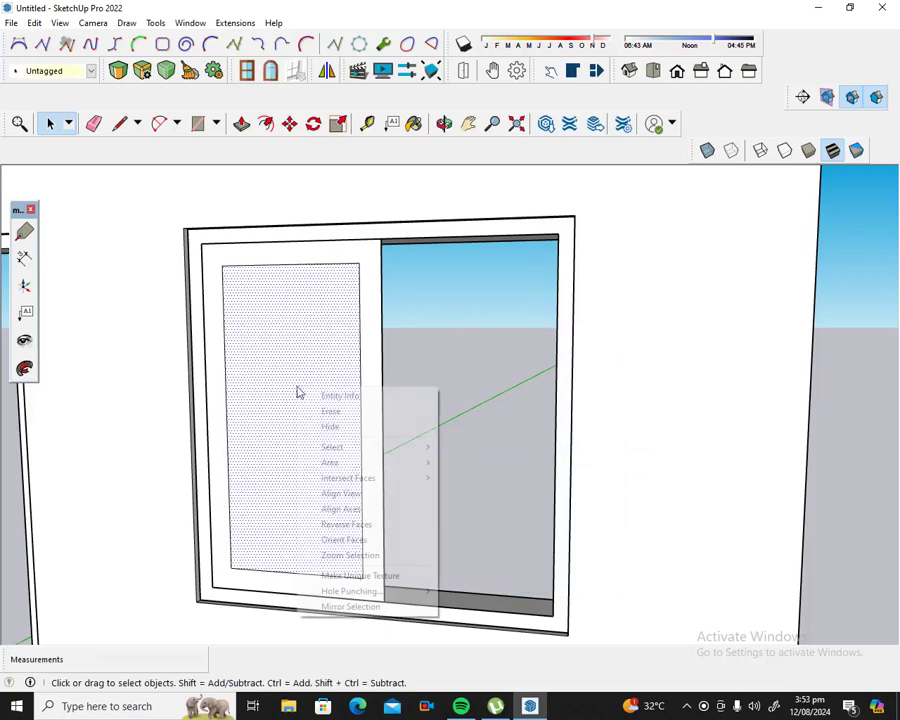
{"action": "left_click", "coordinate": [330, 412]}
Step: Select the whole left sash frame and make it a group
{"action": "scroll", "coordinate": [414, 398], "scroll_direction": "up", "scroll_amount": 2}
{"action": "scroll", "coordinate": [406, 384], "scroll_direction": "up", "scroll_amount": 1}
{"action": "scroll", "coordinate": [407, 387], "scroll_direction": "down", "scroll_amount": 3}
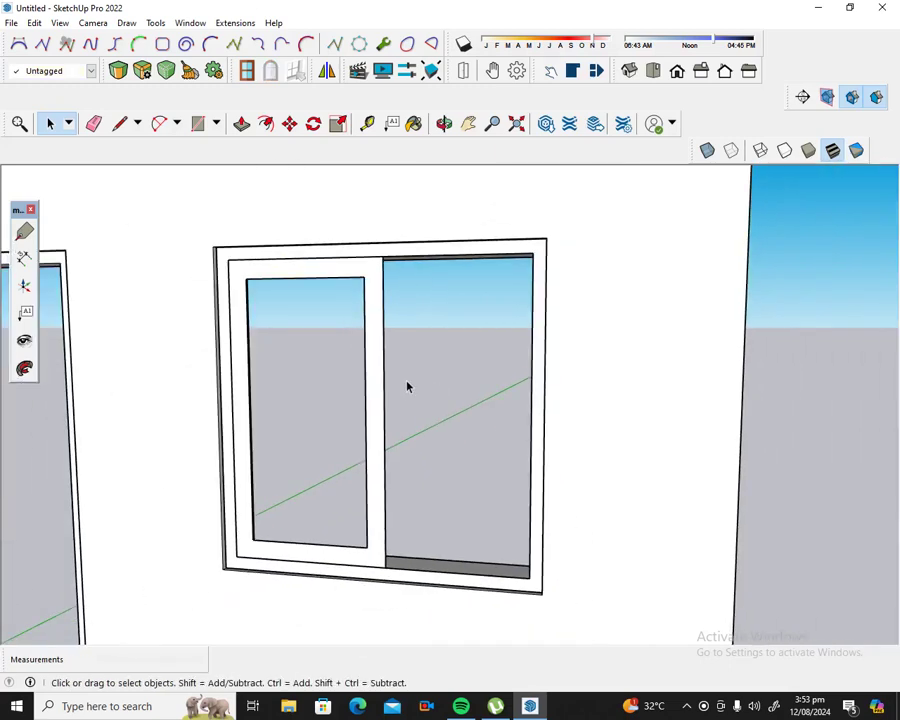
{"action": "left_click", "coordinate": [376, 388]}
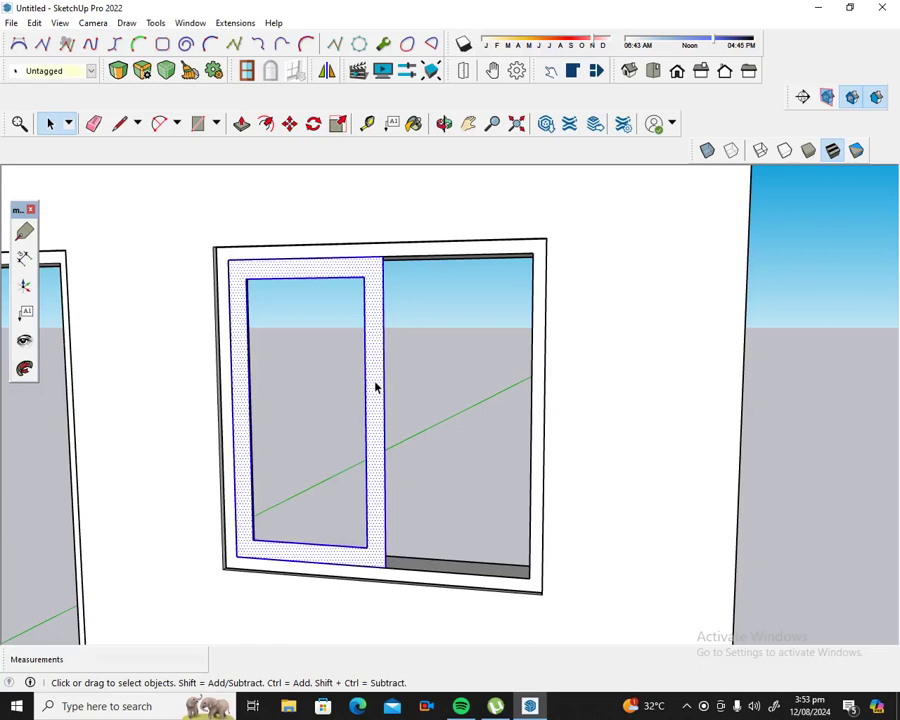
{"action": "right_click", "coordinate": [346, 268]}
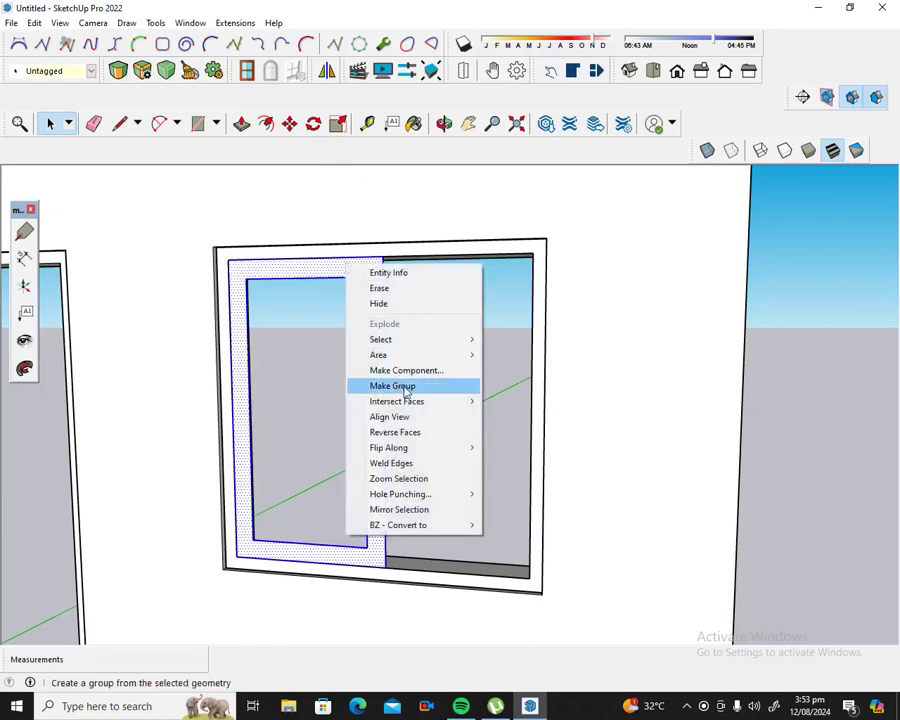
{"action": "left_click", "coordinate": [405, 387]}
Step: Orbit and zoom to the sash's lower corner and open the sash group for editing
{"action": "left_click", "coordinate": [443, 124]}
{"action": "mouse_move", "coordinate": [416, 351]}
{"action": "left_mouse_down"}
{"action": "mouse_move", "coordinate": [293, 410]}
{"action": "mouse_move", "coordinate": [293, 442]}
{"action": "left_mouse_up"}
{"action": "scroll", "coordinate": [302, 491], "scroll_direction": "up", "scroll_amount": 5}
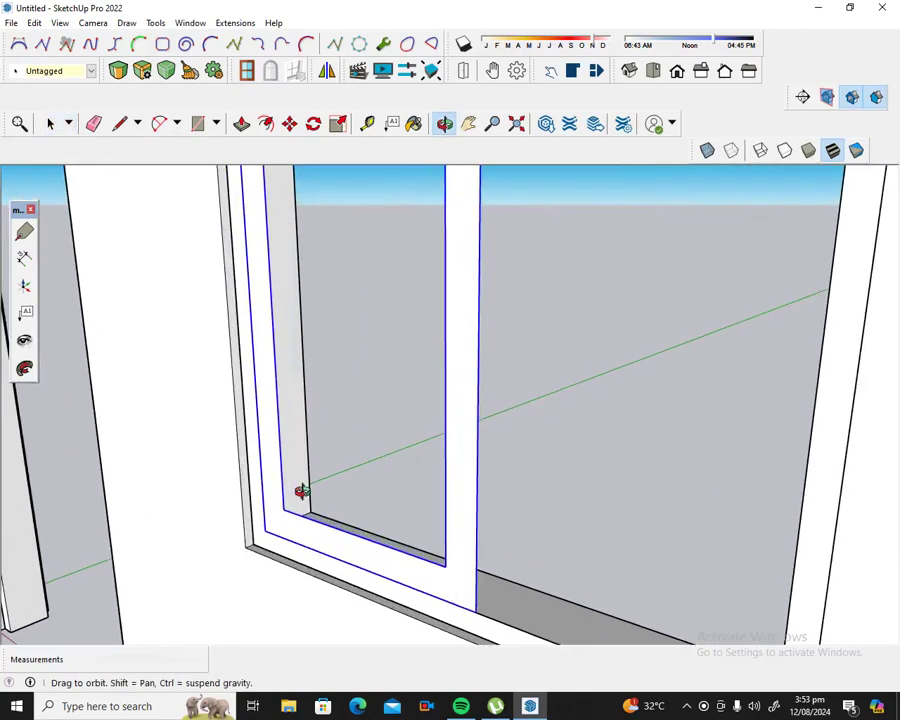
{"action": "scroll", "coordinate": [302, 491], "scroll_direction": "up", "scroll_amount": 1}
{"action": "scroll", "coordinate": [300, 486], "scroll_direction": "up", "scroll_amount": 1}
{"action": "scroll", "coordinate": [290, 520], "scroll_direction": "up", "scroll_amount": 1}
{"action": "scroll", "coordinate": [270, 547], "scroll_direction": "up", "scroll_amount": 1}
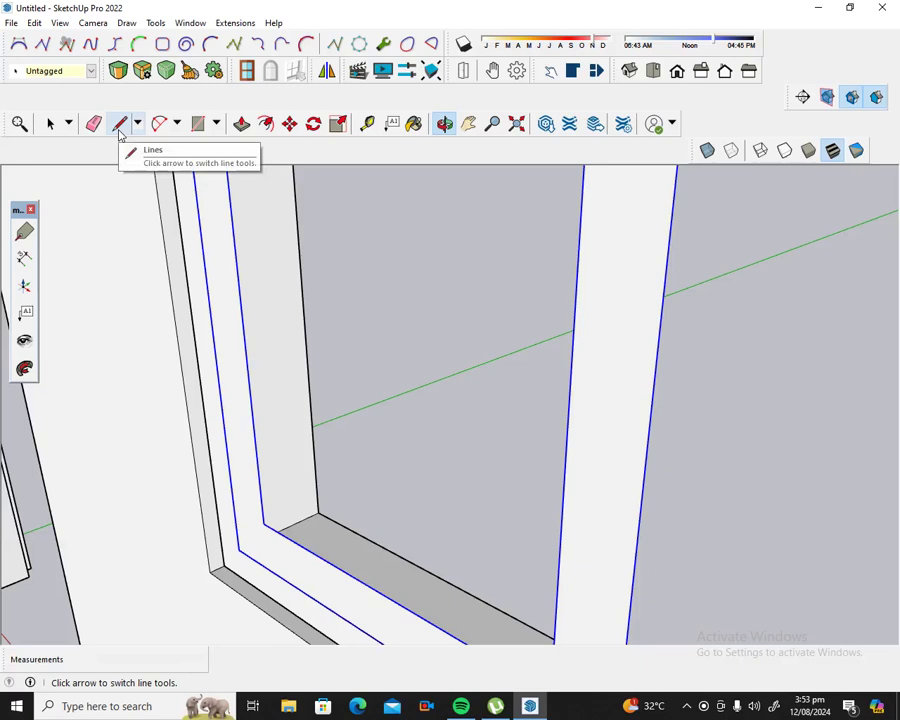
{"action": "left_click", "coordinate": [122, 132]}
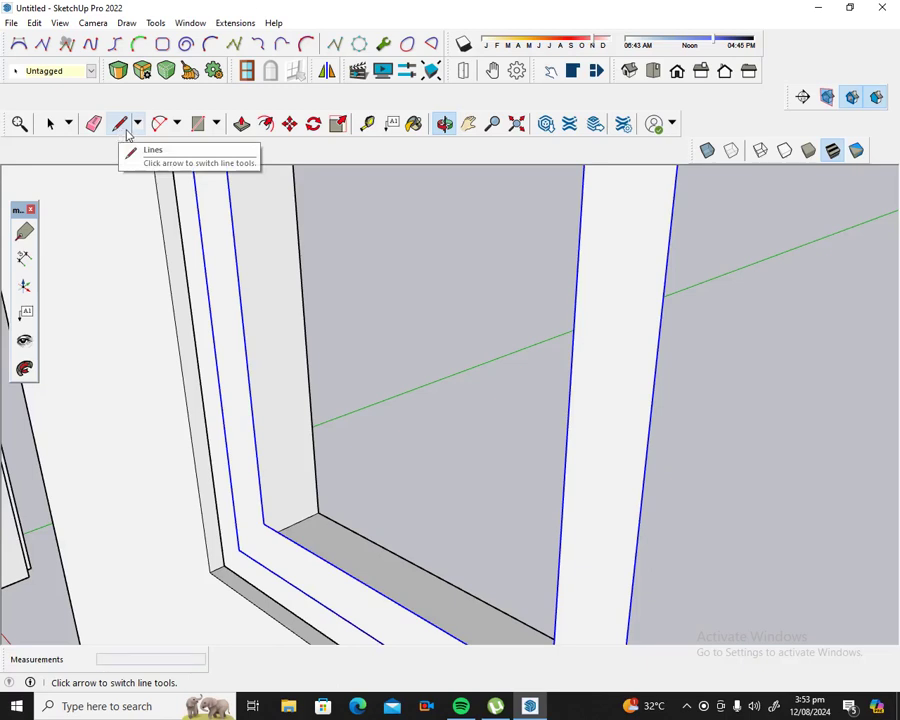
{"action": "left_click", "coordinate": [50, 128]}
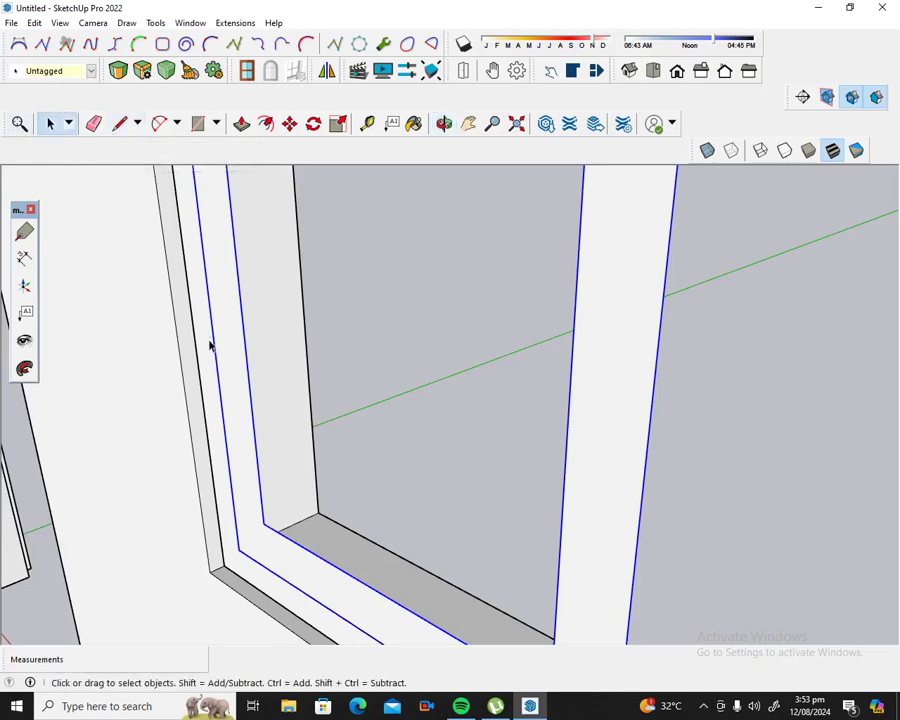
{"action": "double_click", "coordinate": [272, 555]}
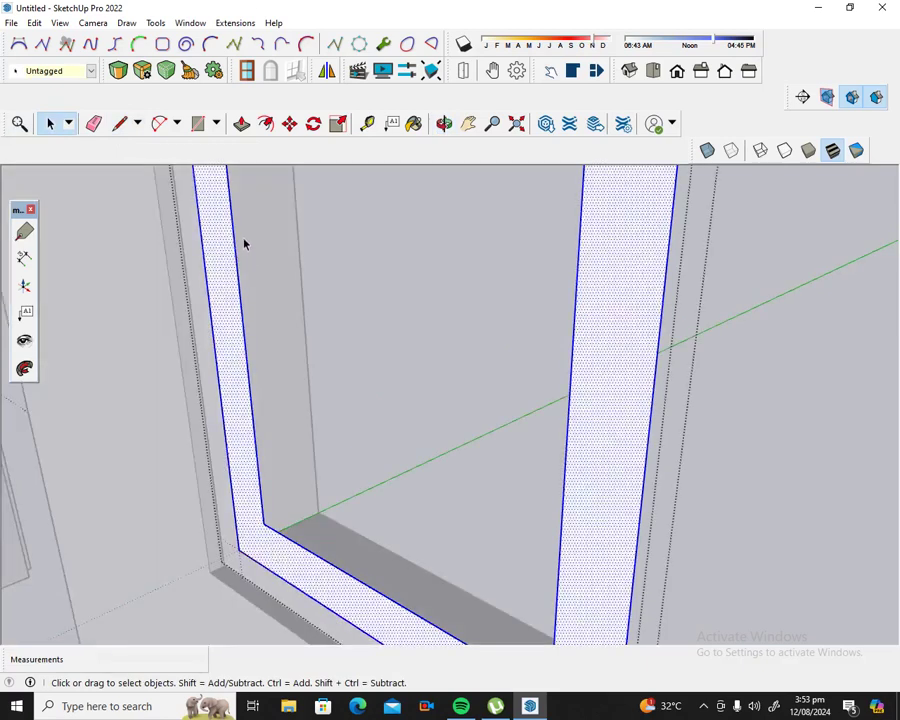
Step: Push/pull the sash frame face 1 1/2 inches deep
{"action": "left_click", "coordinate": [242, 124]}
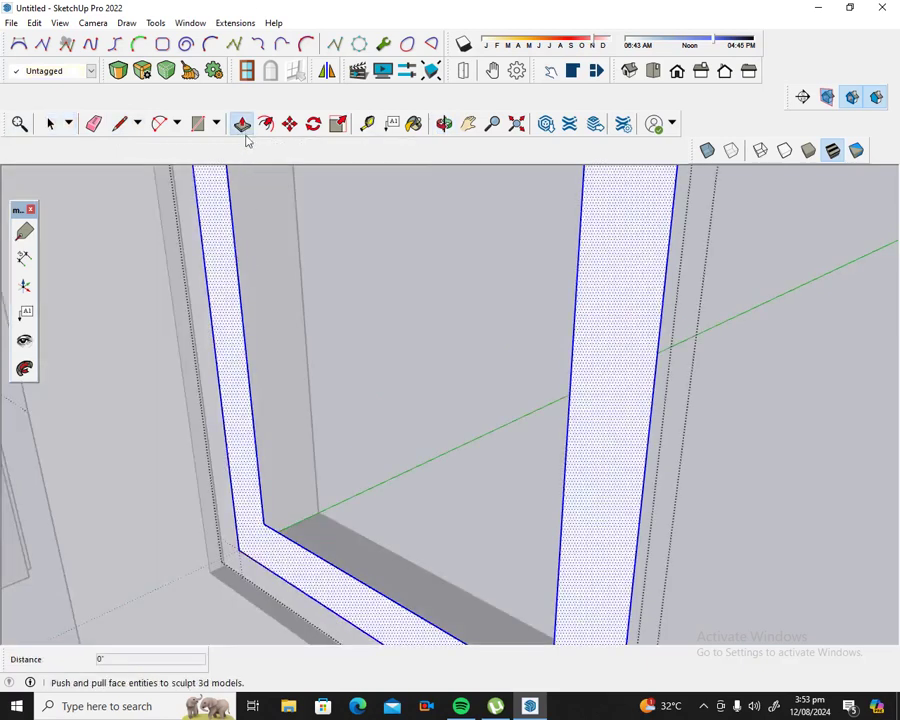
{"action": "left_click", "coordinate": [261, 518]}
{"action": "type", "text": "1 1/2"}
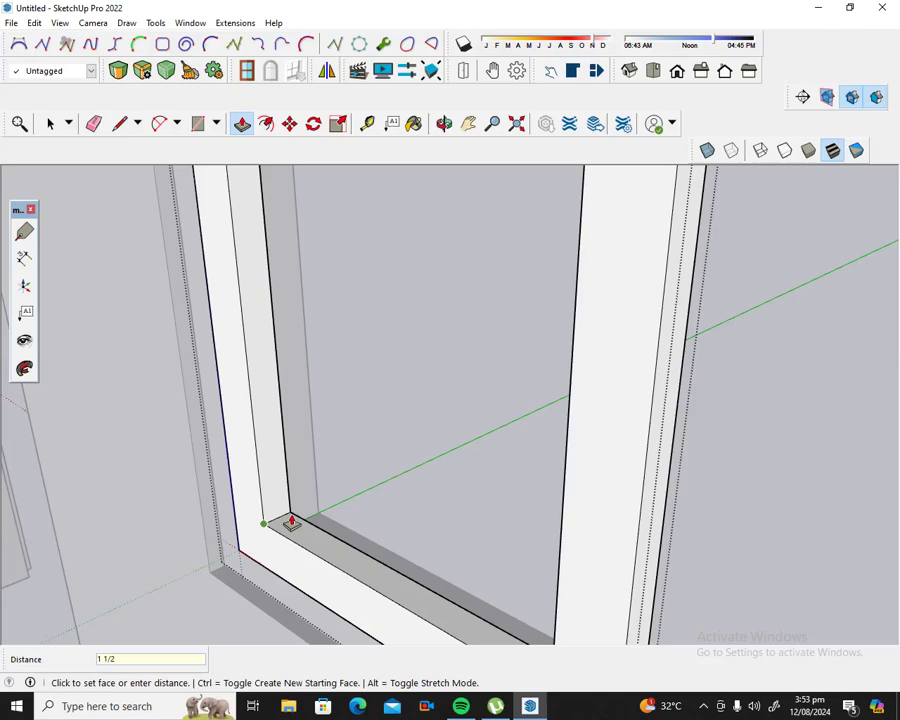
{"action": "key", "text": "Return"}
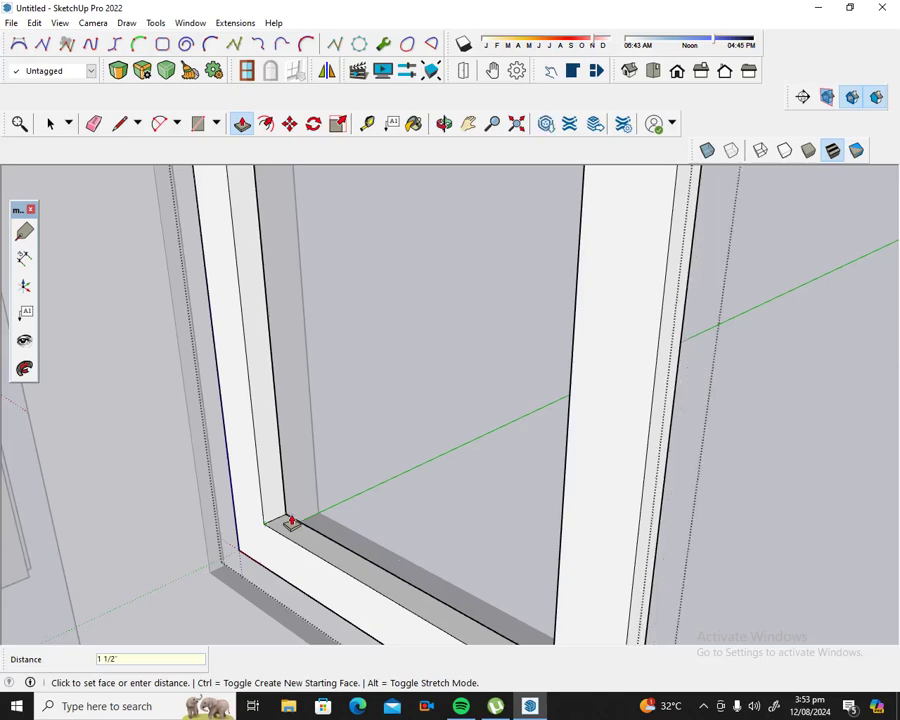
{"action": "scroll", "coordinate": [291, 522], "scroll_direction": "down", "scroll_amount": 2}
{"action": "scroll", "coordinate": [291, 492], "scroll_direction": "down", "scroll_amount": 3}
{"action": "scroll", "coordinate": [297, 492], "scroll_direction": "down", "scroll_amount": 3}
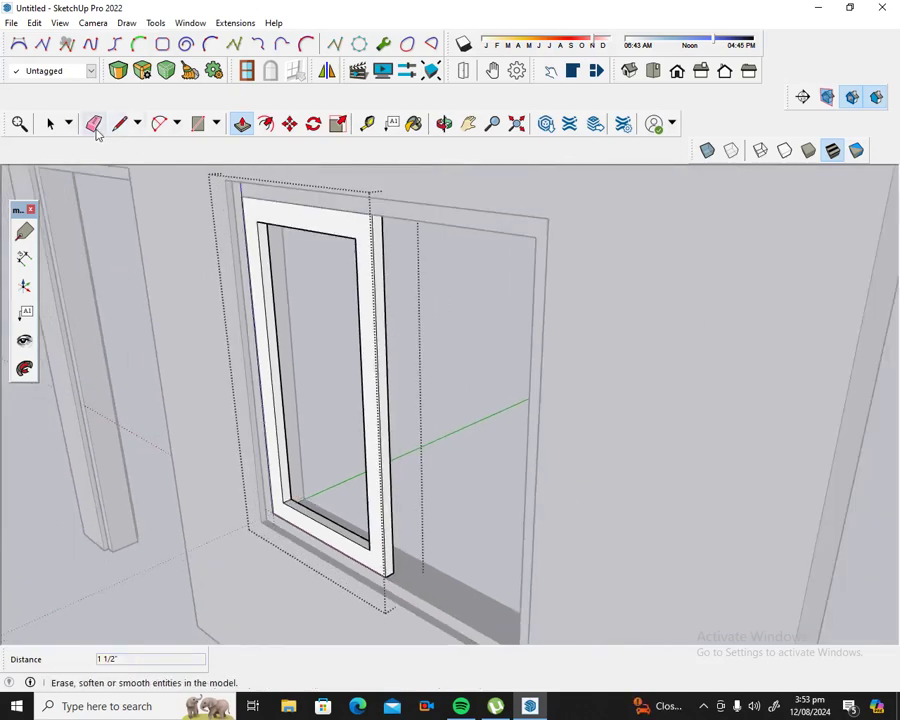
{"action": "left_click", "coordinate": [446, 127]}
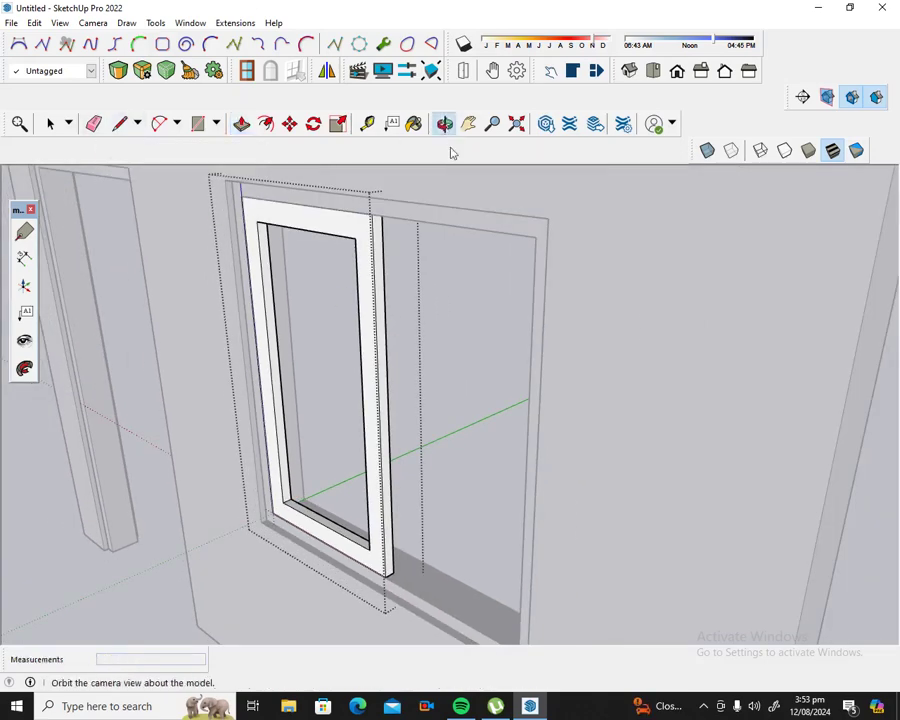
Step: Orbit around the window and exit the group being edited
{"action": "mouse_move", "coordinate": [447, 353]}
{"action": "left_mouse_down"}
{"action": "mouse_move", "coordinate": [525, 329]}
{"action": "mouse_move", "coordinate": [516, 428]}
{"action": "mouse_move", "coordinate": [432, 516]}
{"action": "mouse_move", "coordinate": [383, 518]}
{"action": "mouse_move", "coordinate": [495, 475]}
{"action": "mouse_move", "coordinate": [495, 427]}
{"action": "left_mouse_up"}
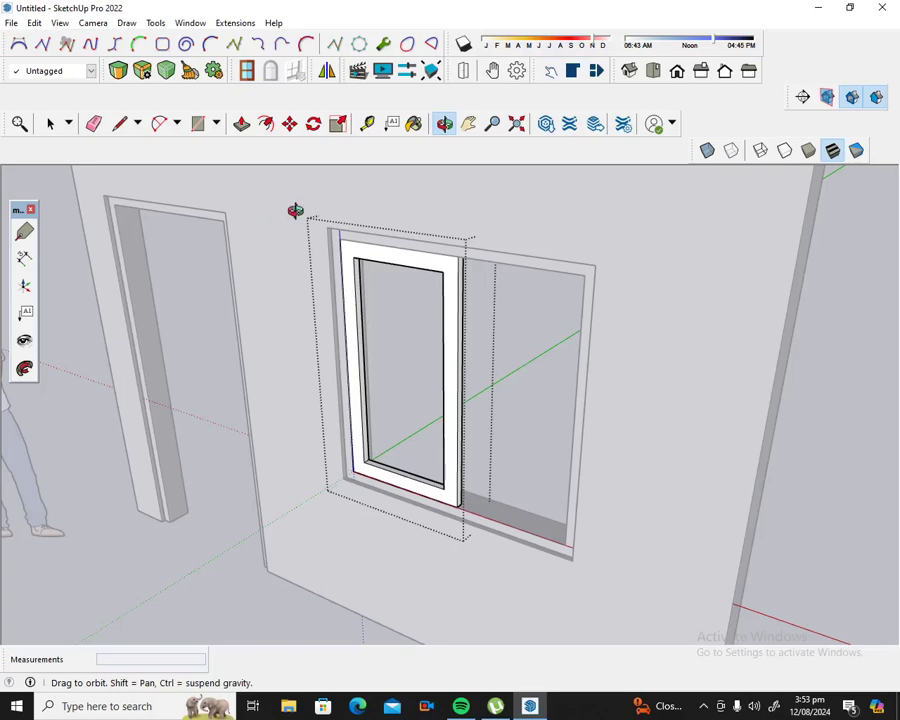
{"action": "left_click_drag", "start_coordinate": [281, 213], "coordinate": [361, 255]}
{"action": "mouse_move", "coordinate": [369, 335]}
{"action": "left_mouse_down"}
{"action": "mouse_move", "coordinate": [296, 434]}
{"action": "mouse_move", "coordinate": [311, 360]}
{"action": "left_mouse_up"}
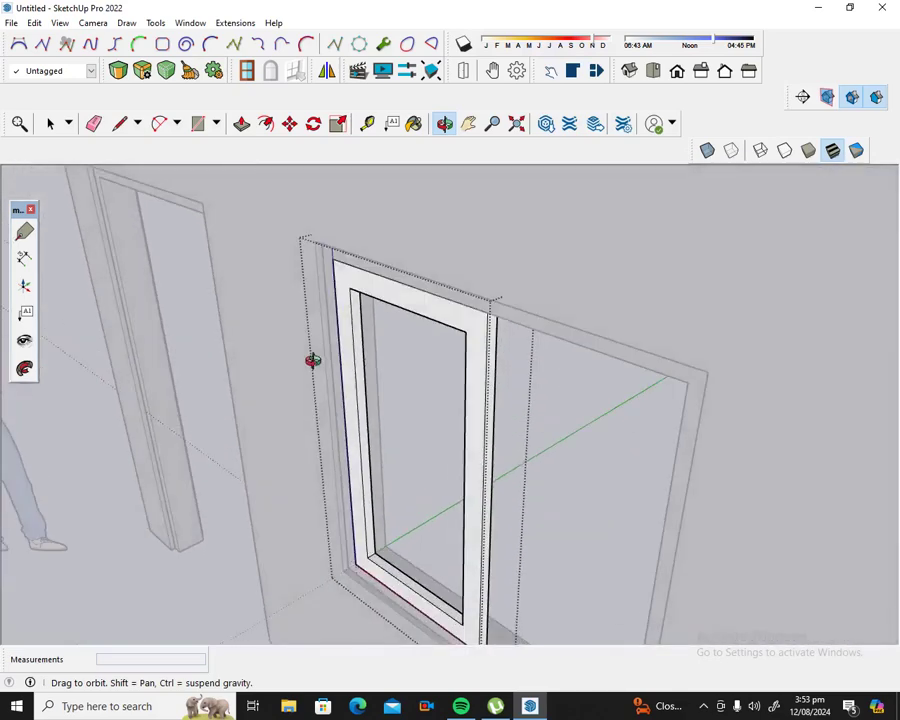
{"action": "left_click", "coordinate": [50, 123]}
{"action": "left_click", "coordinate": [236, 212]}
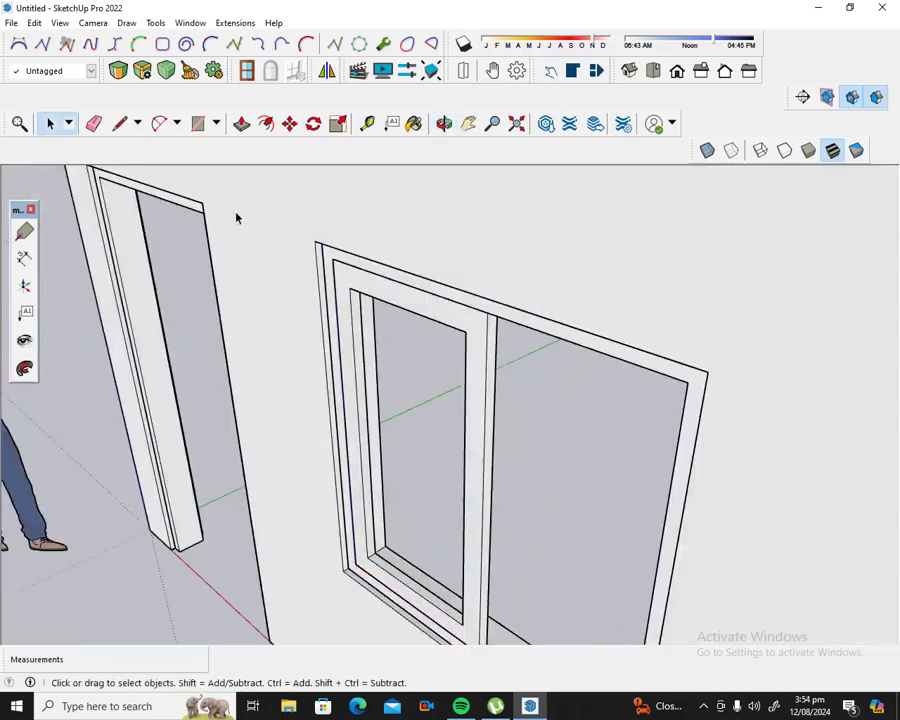
Step: Open the window group and select the sash frame inside it
{"action": "scroll", "coordinate": [378, 592], "scroll_direction": "up", "scroll_amount": 2}
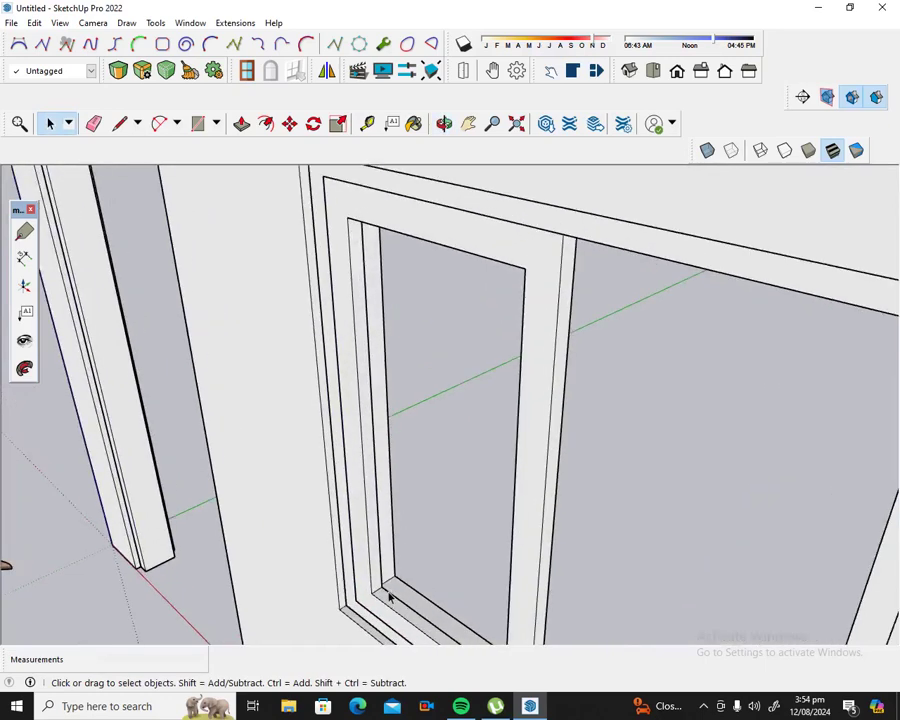
{"action": "scroll", "coordinate": [374, 594], "scroll_direction": "up", "scroll_amount": 2}
{"action": "scroll", "coordinate": [368, 600], "scroll_direction": "up", "scroll_amount": 1}
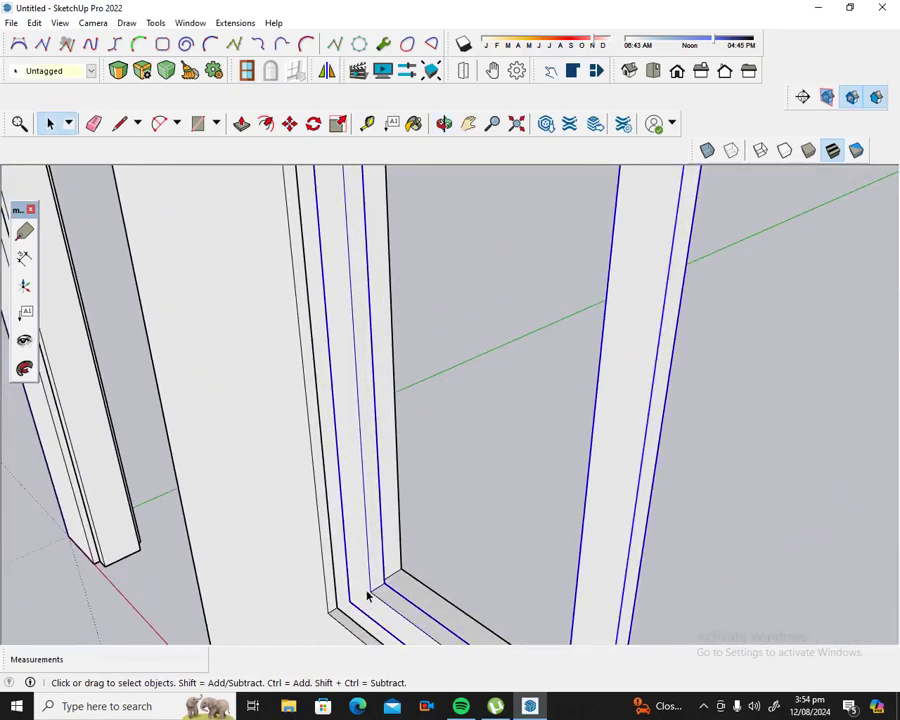
{"action": "double_click", "coordinate": [368, 596]}
{"action": "left_click", "coordinate": [366, 590]}
{"action": "scroll", "coordinate": [362, 600], "scroll_direction": "up", "scroll_amount": 2}
{"action": "scroll", "coordinate": [358, 606], "scroll_direction": "up", "scroll_amount": 1}
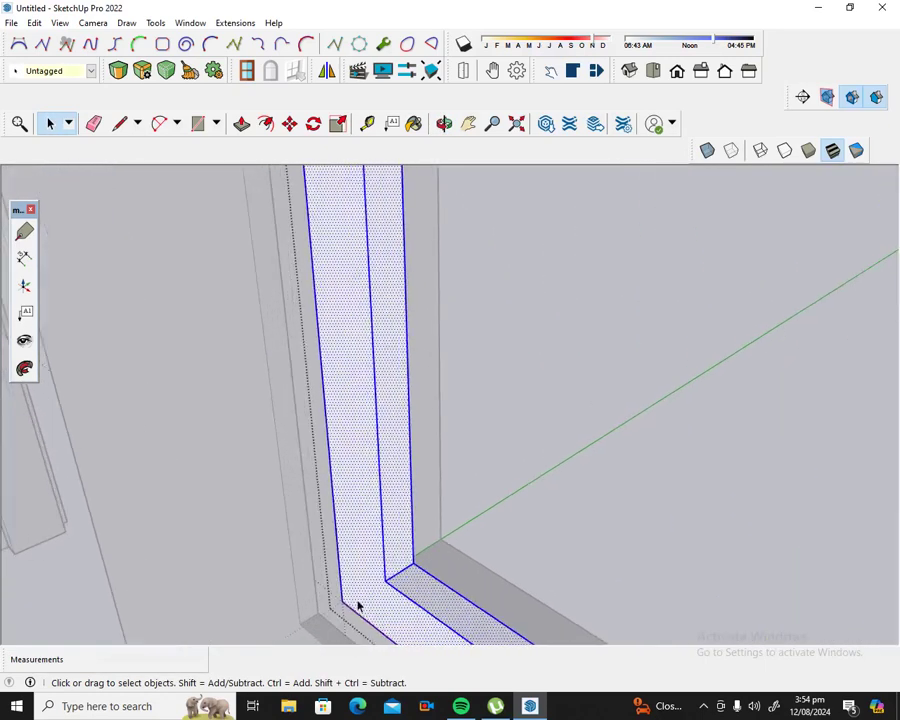
{"action": "left_click", "coordinate": [289, 123]}
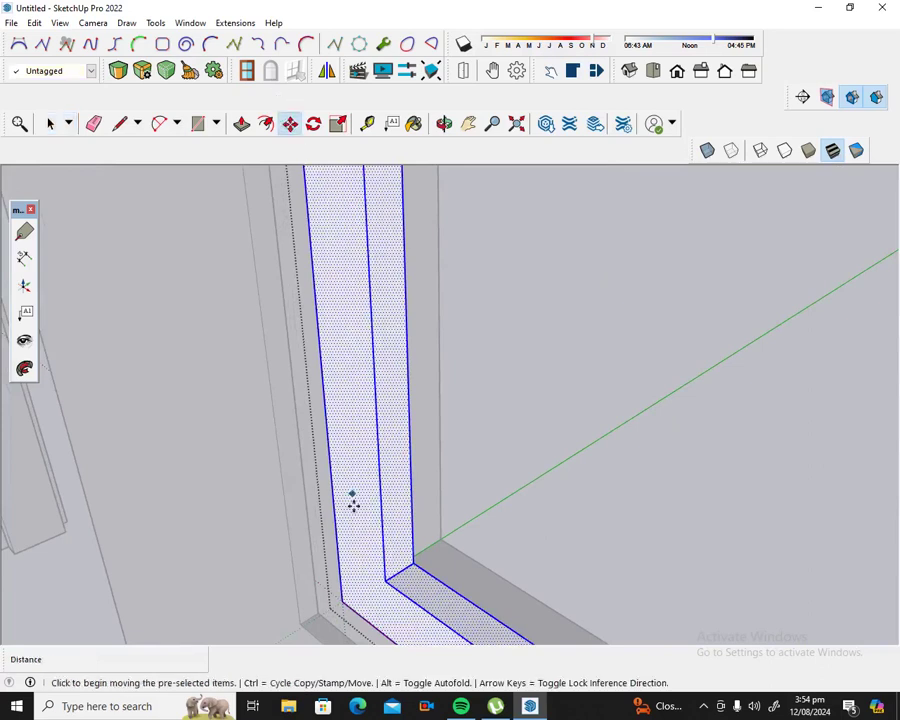
Step: Move the sash frame 1 inch from its corner
{"action": "left_click", "coordinate": [342, 604]}
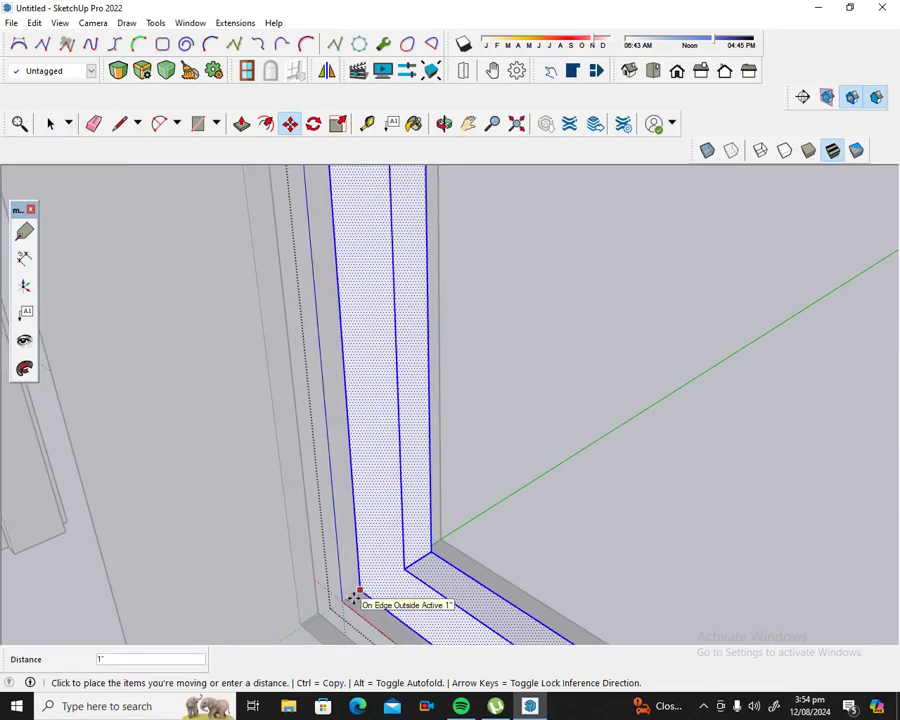
{"action": "type", "text": "1"}
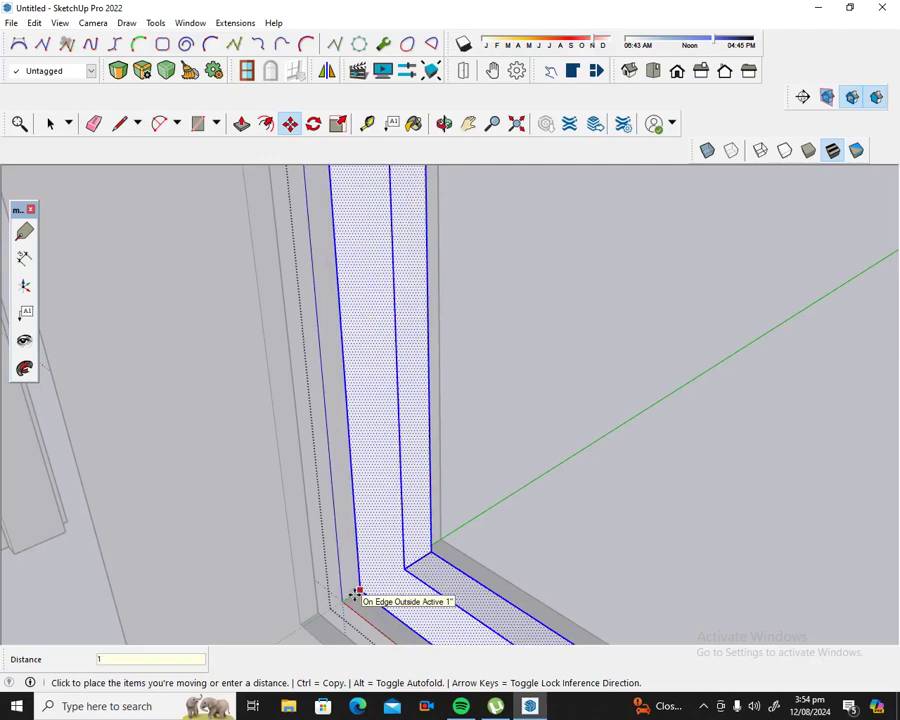
{"action": "key", "text": "Return"}
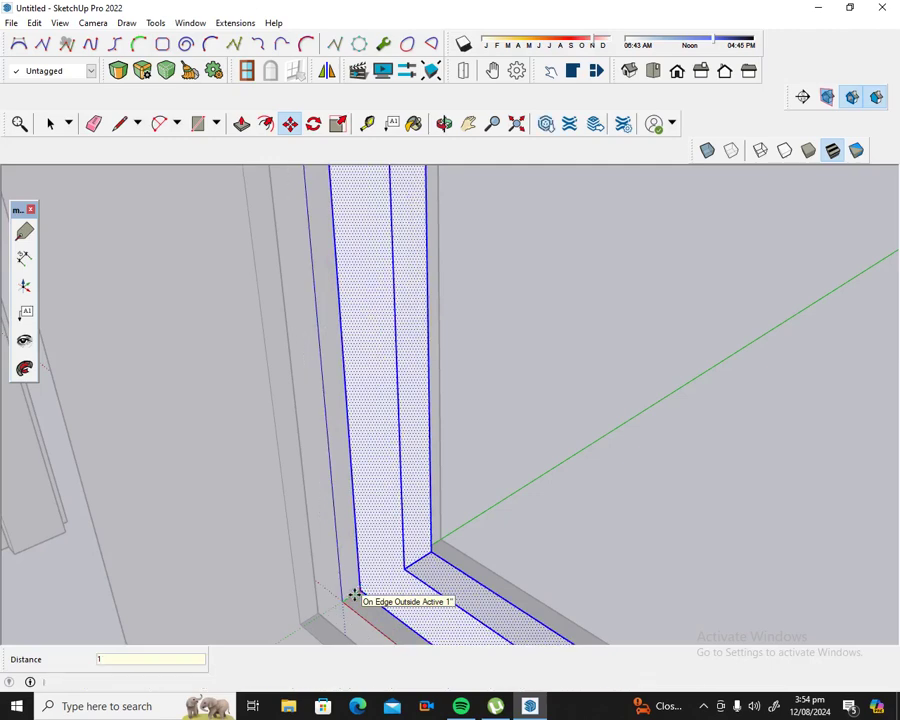
Step: Zoom out and close the window group
{"action": "scroll", "coordinate": [330, 380], "scroll_direction": "down", "scroll_amount": 3}
{"action": "scroll", "coordinate": [333, 383], "scroll_direction": "down", "scroll_amount": 2}
{"action": "scroll", "coordinate": [368, 384], "scroll_direction": "down", "scroll_amount": 2}
{"action": "scroll", "coordinate": [368, 384], "scroll_direction": "down", "scroll_amount": 1}
{"action": "scroll", "coordinate": [368, 384], "scroll_direction": "down", "scroll_amount": 1}
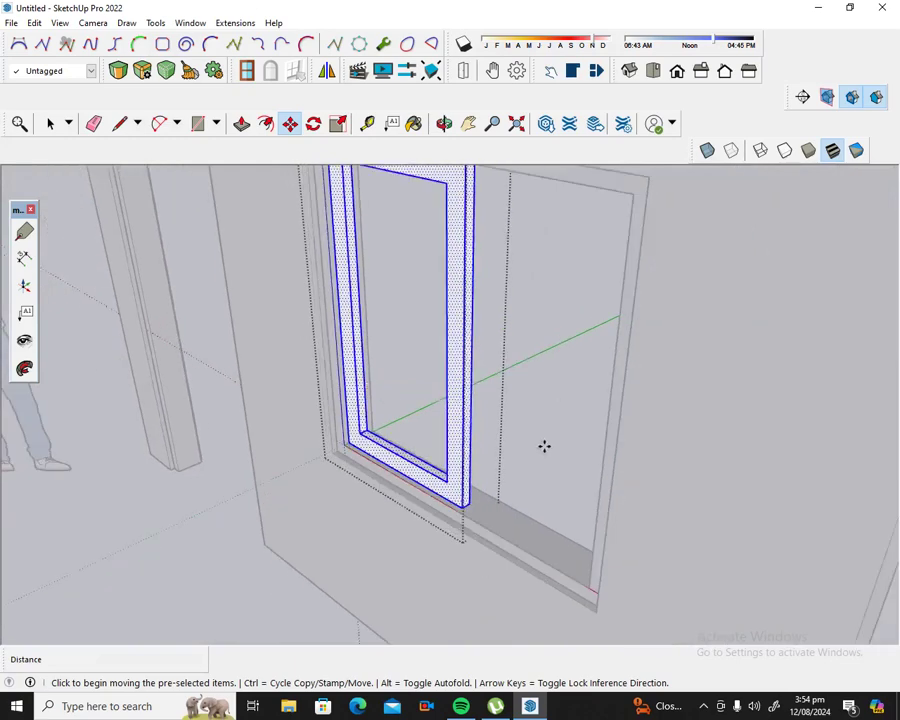
{"action": "scroll", "coordinate": [544, 446], "scroll_direction": "down", "scroll_amount": 2}
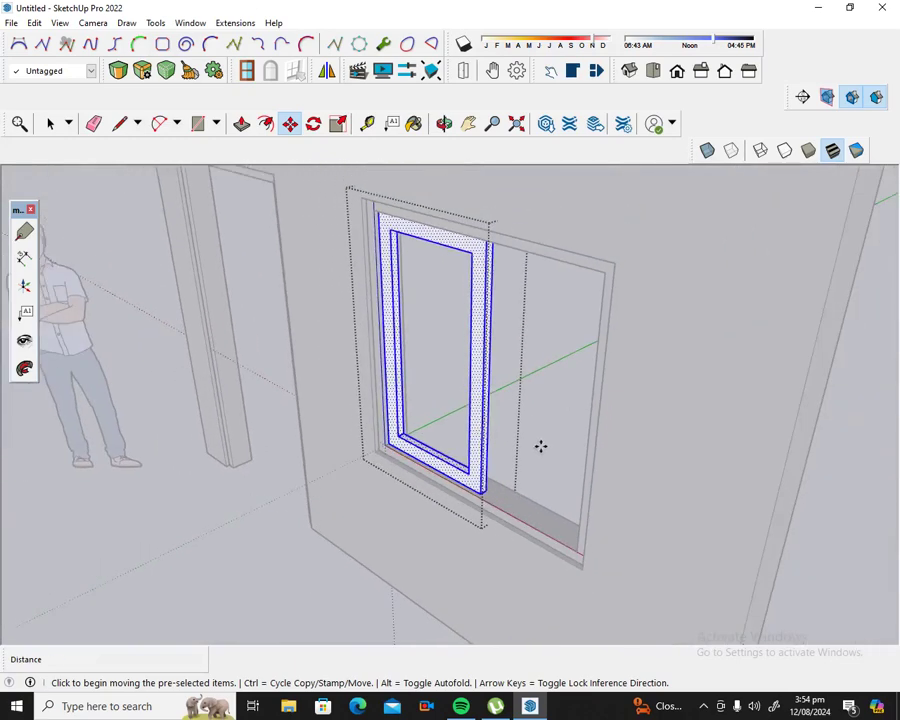
{"action": "left_click", "coordinate": [50, 123]}
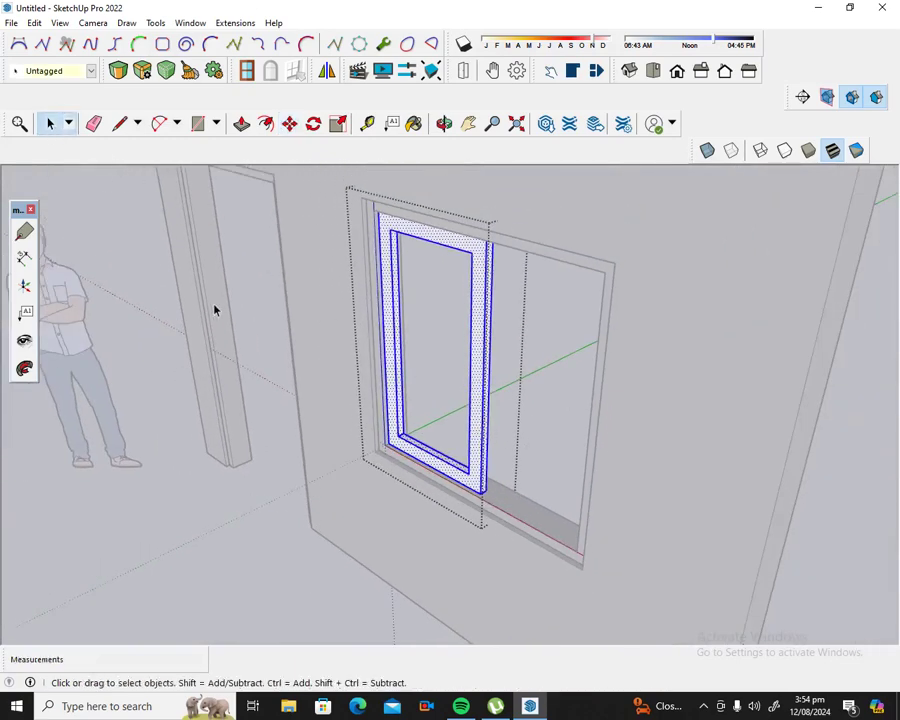
{"action": "left_click", "coordinate": [158, 318]}
{"action": "scroll", "coordinate": [408, 243], "scroll_direction": "up", "scroll_amount": 2}
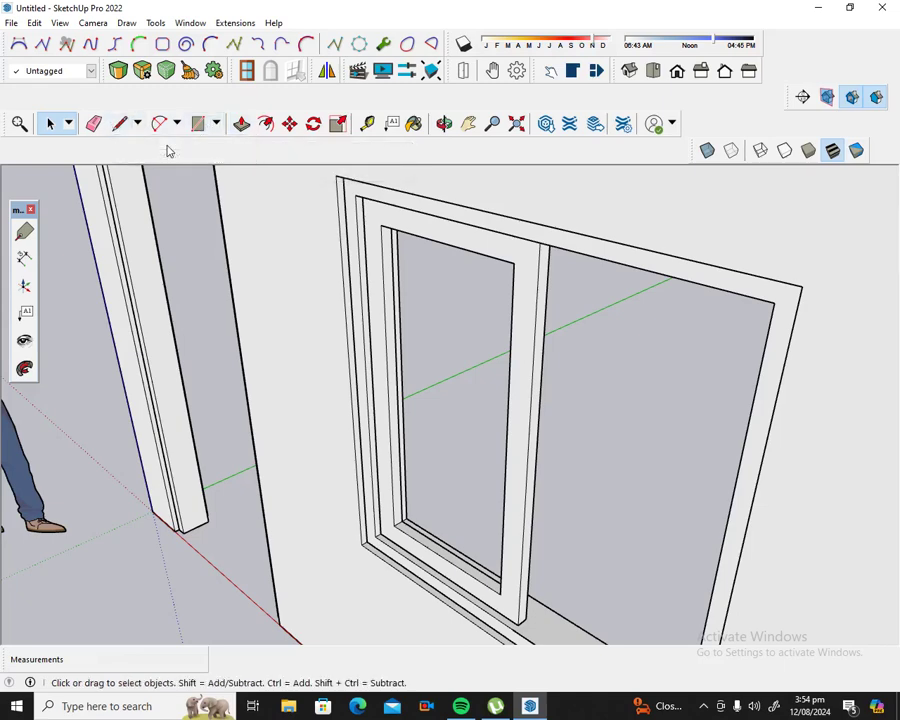
{"action": "left_click", "coordinate": [197, 123]}
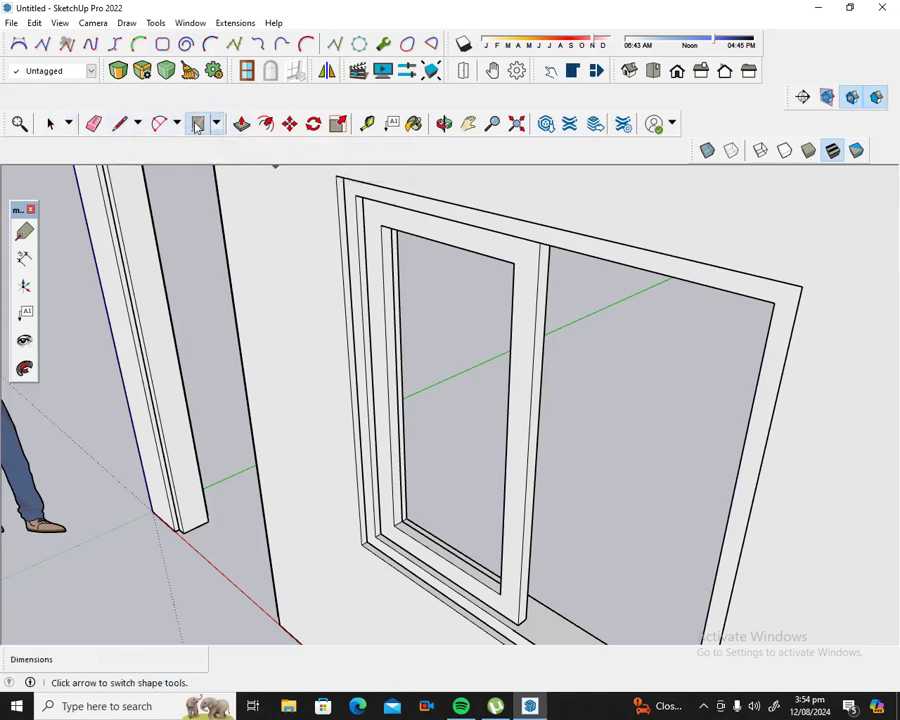
Step: Draw a rectangular pane face between the sash's inner corners
{"action": "left_click", "coordinate": [394, 524]}
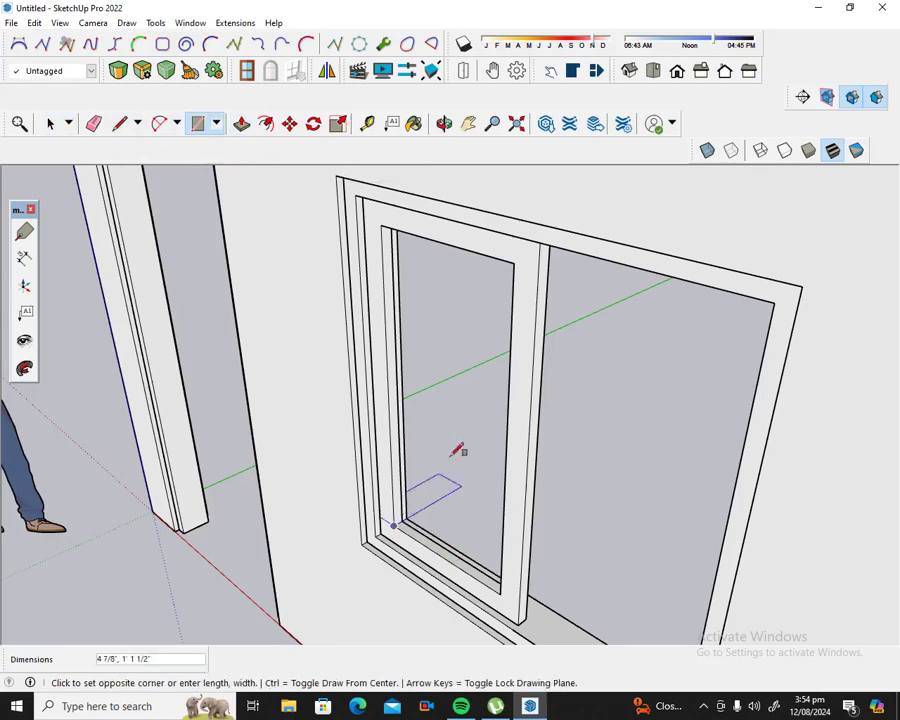
{"action": "left_click", "coordinate": [513, 263]}
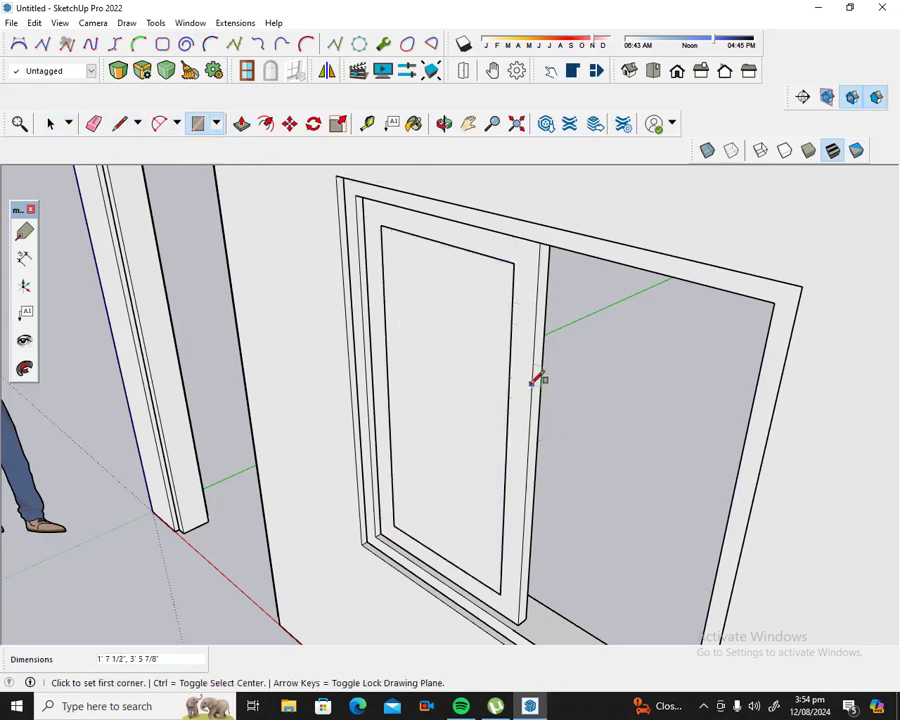
{"action": "left_click", "coordinate": [50, 123]}
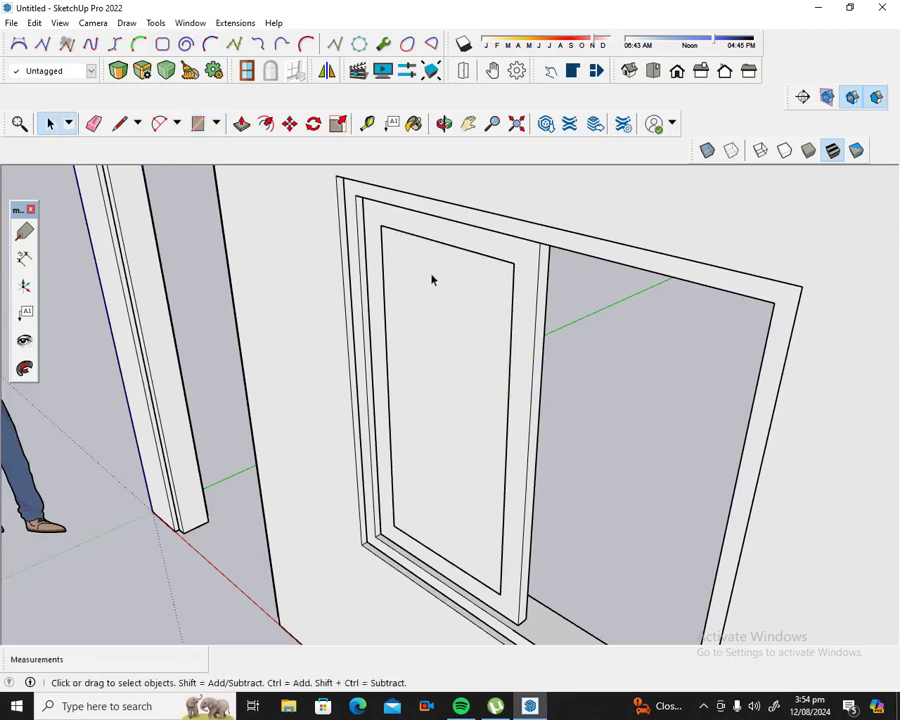
Step: Group the pane face and open the group with the face selected
{"action": "left_click", "coordinate": [457, 384]}
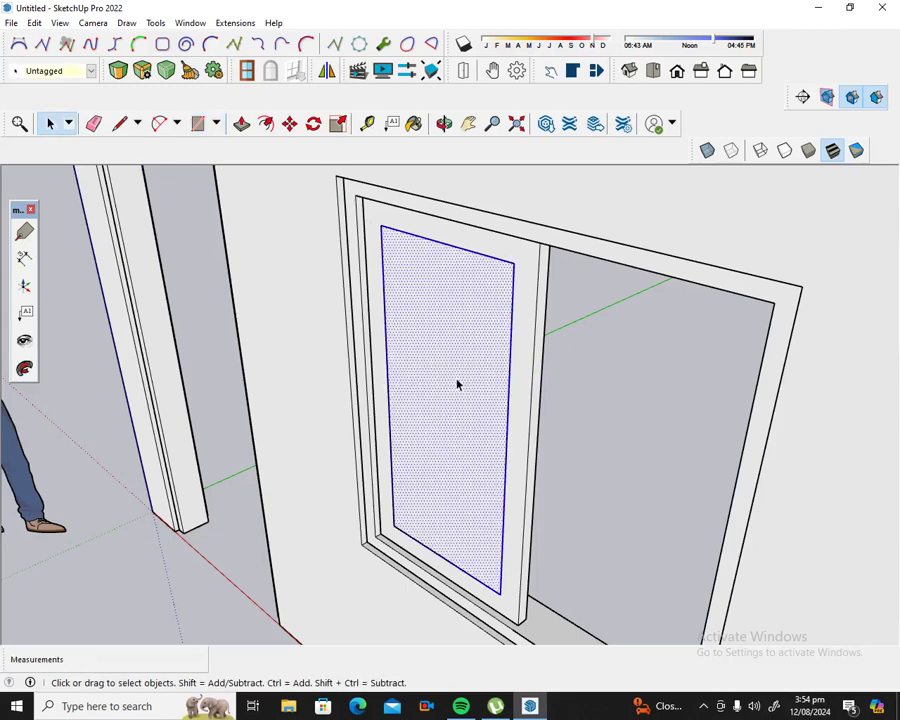
{"action": "right_click", "coordinate": [458, 383]}
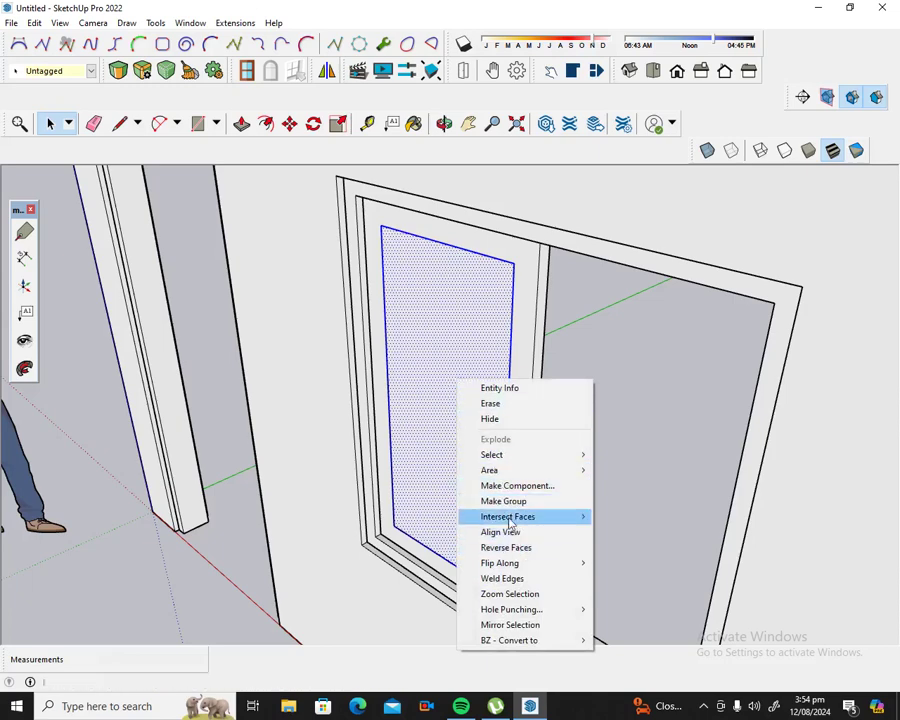
{"action": "left_click", "coordinate": [512, 502]}
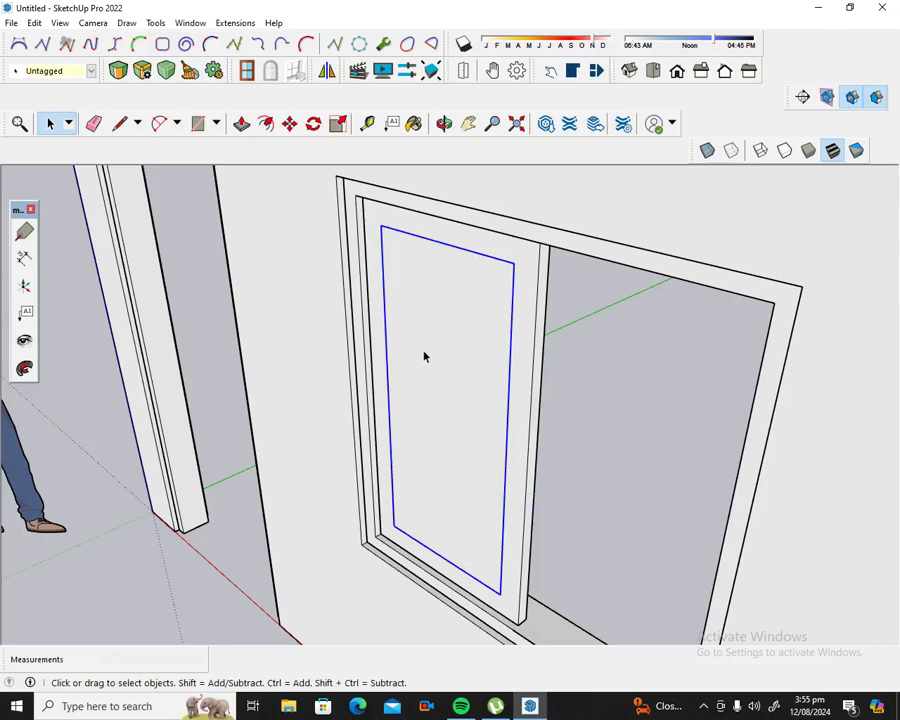
{"action": "double_click", "coordinate": [424, 356]}
{"action": "left_click", "coordinate": [424, 356]}
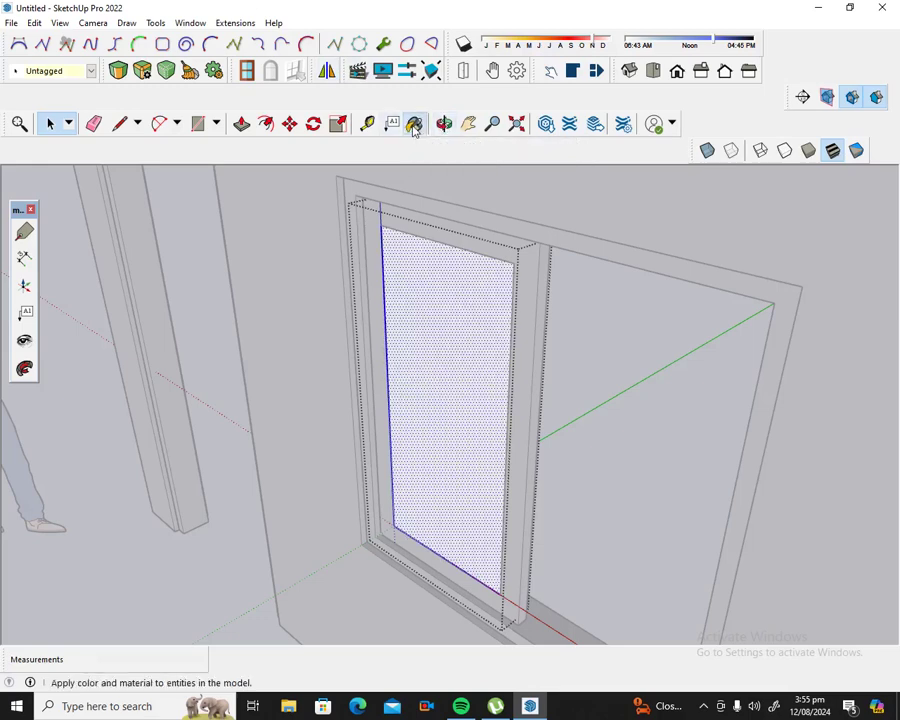
Step: Paint the pane with Translucent Glass Gray from the Glass and Mirrors materials
{"action": "left_click", "coordinate": [413, 125]}
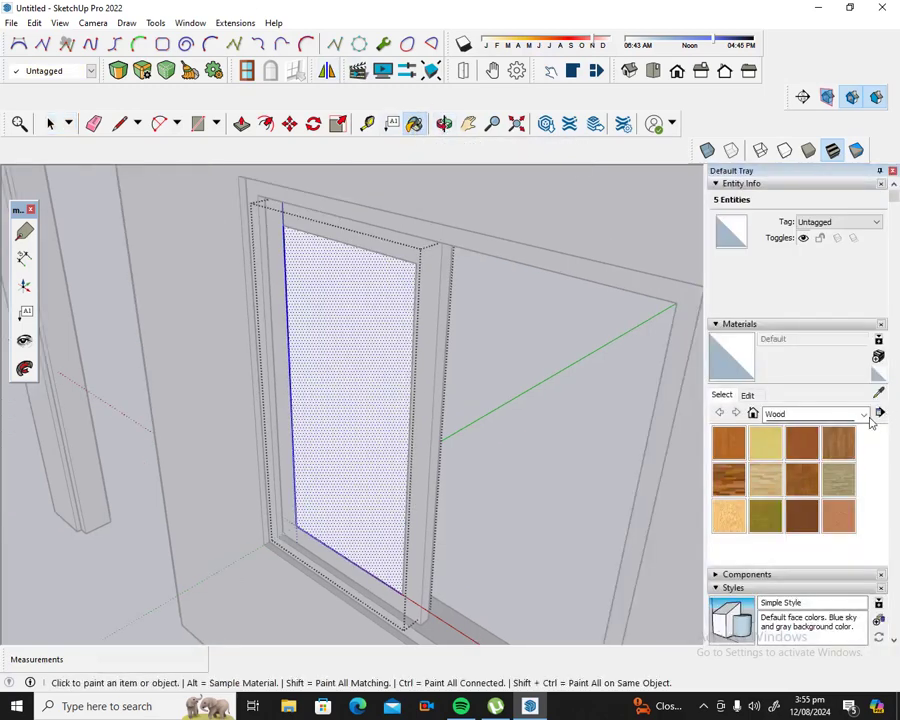
{"action": "left_click", "coordinate": [863, 414]}
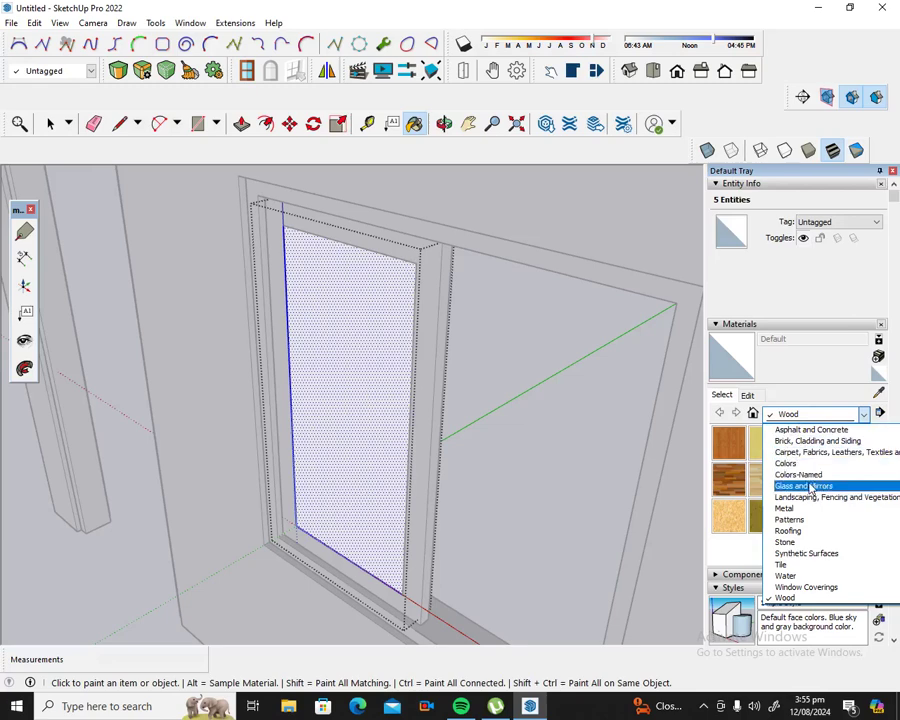
{"action": "left_click", "coordinate": [804, 486]}
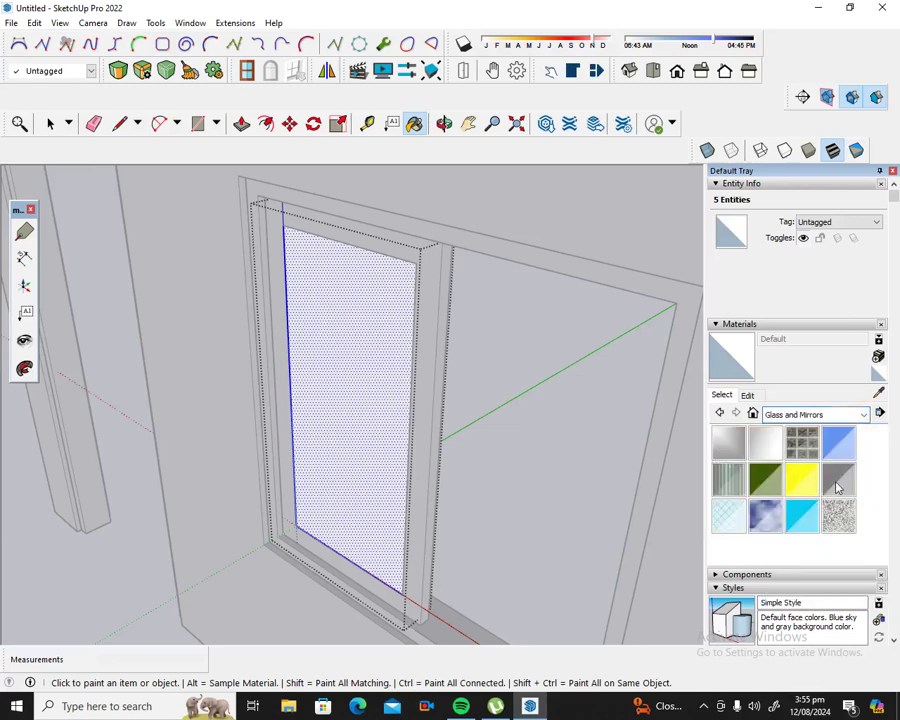
{"action": "left_click", "coordinate": [838, 478]}
{"action": "left_click", "coordinate": [364, 341]}
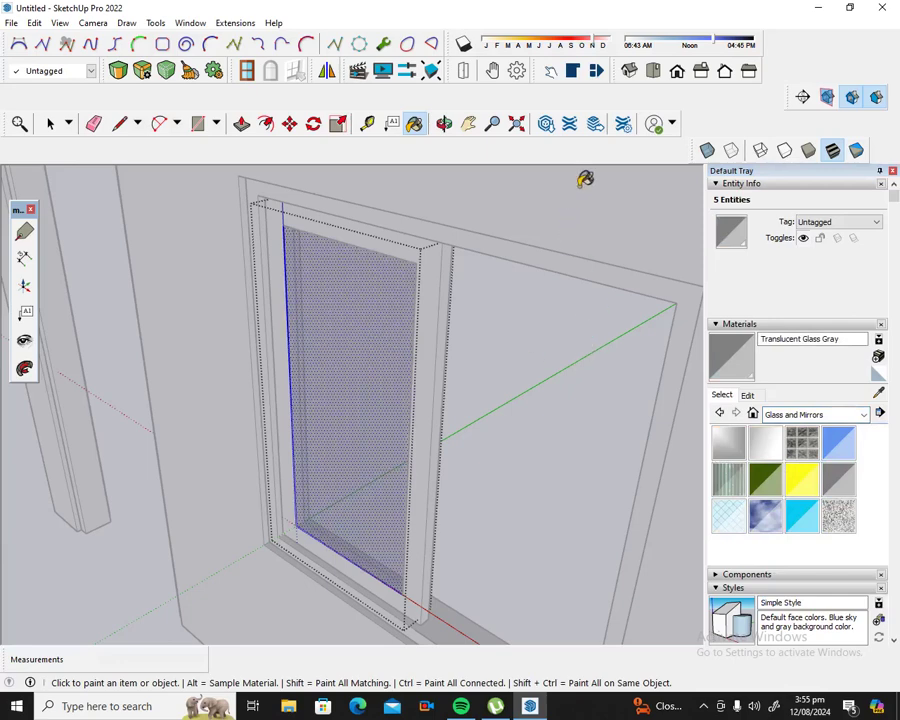
{"action": "left_click", "coordinate": [444, 123]}
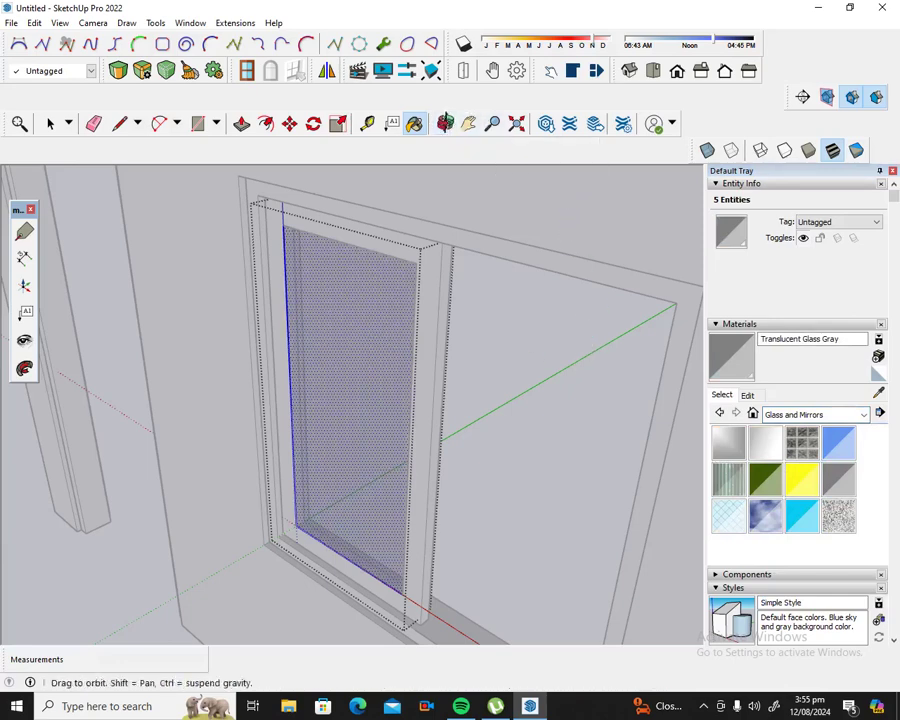
{"action": "left_click_drag", "start_coordinate": [450, 310], "coordinate": [458, 240]}
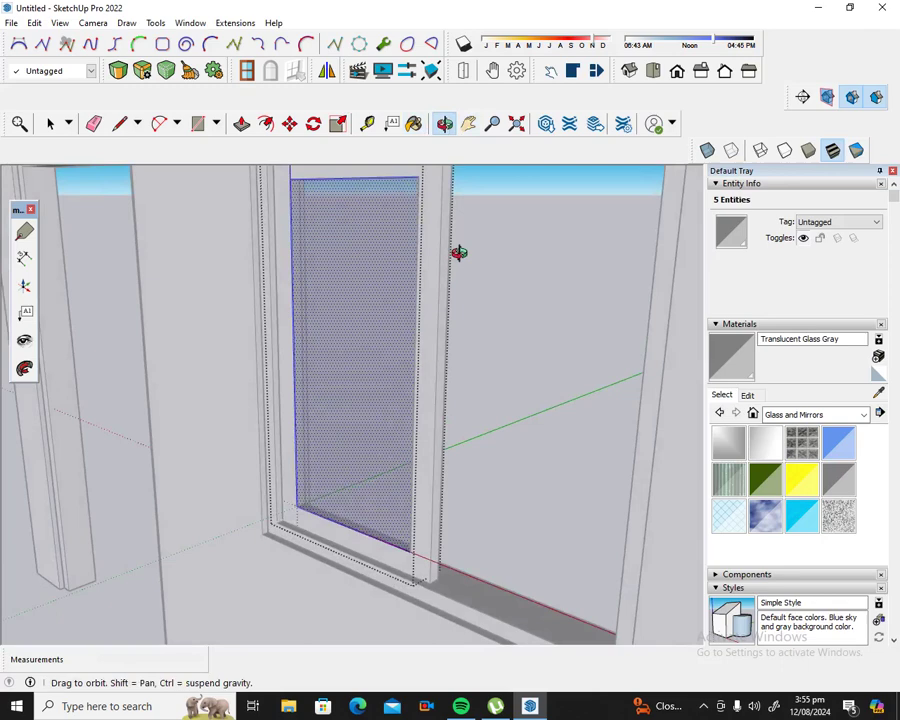
Step: Move the glass sash 1 inch from its bottom corner
{"action": "mouse_move", "coordinate": [340, 486]}
{"action": "left_mouse_down"}
{"action": "mouse_move", "coordinate": [311, 557]}
{"action": "mouse_move", "coordinate": [296, 524]}
{"action": "left_mouse_up"}
{"action": "scroll", "coordinate": [300, 545], "scroll_direction": "up", "scroll_amount": 2}
{"action": "scroll", "coordinate": [291, 510], "scroll_direction": "up", "scroll_amount": 2}
{"action": "scroll", "coordinate": [291, 493], "scroll_direction": "up", "scroll_amount": 2}
{"action": "scroll", "coordinate": [295, 505], "scroll_direction": "up", "scroll_amount": 1}
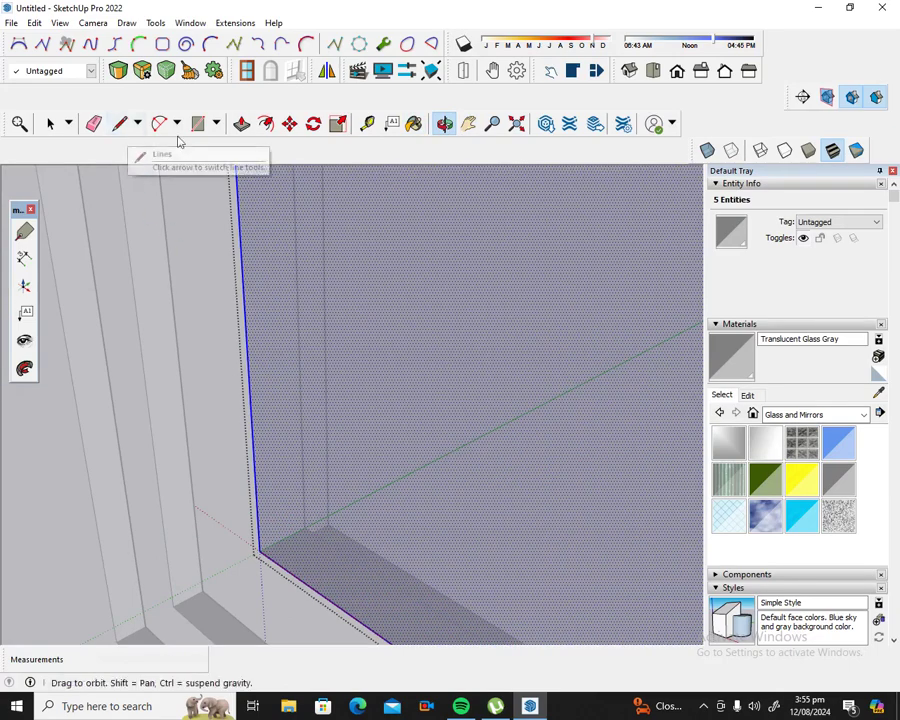
{"action": "left_click", "coordinate": [290, 125]}
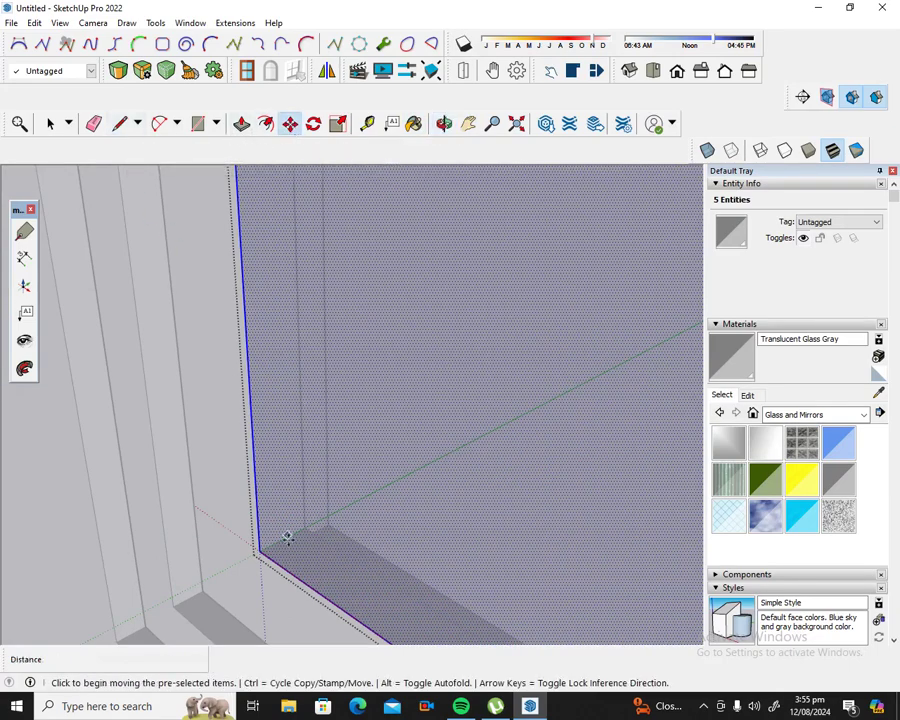
{"action": "scroll", "coordinate": [274, 544], "scroll_direction": "up", "scroll_amount": 1}
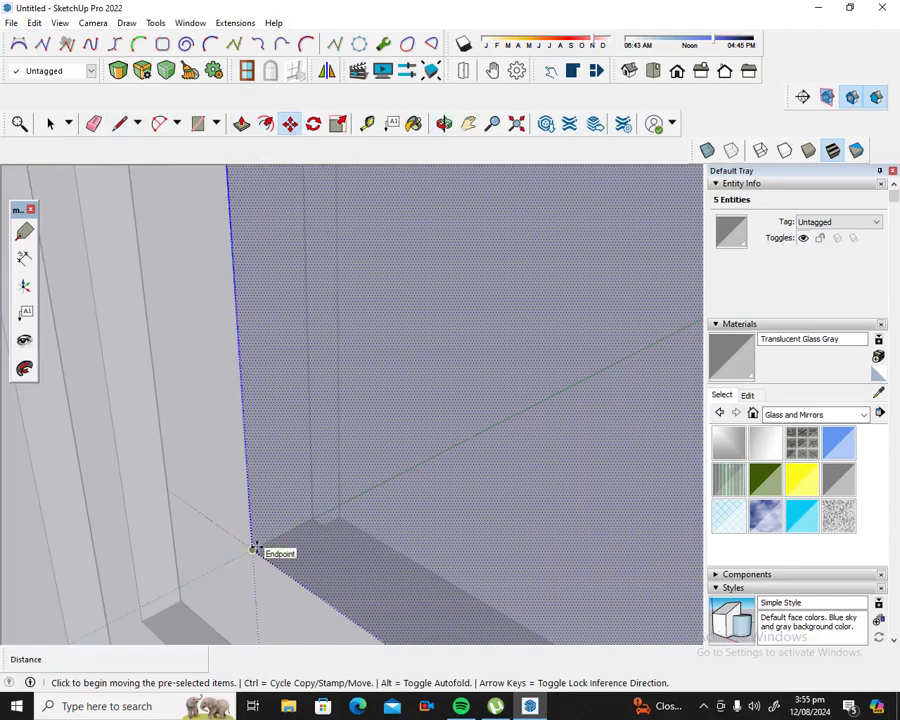
{"action": "left_click", "coordinate": [259, 544]}
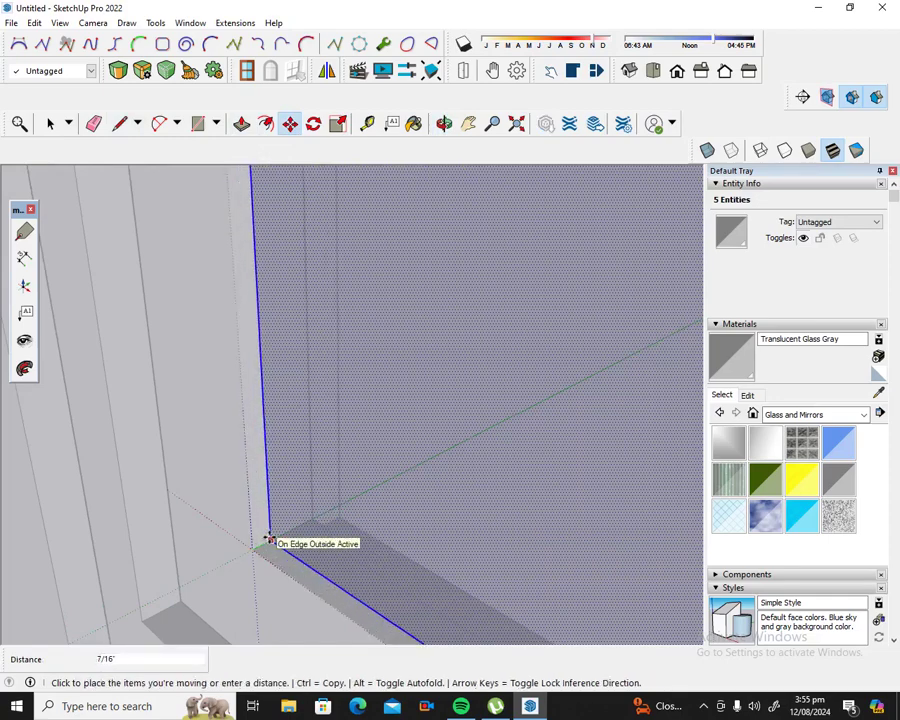
{"action": "type", "text": "1"}
{"action": "key", "text": "Return"}
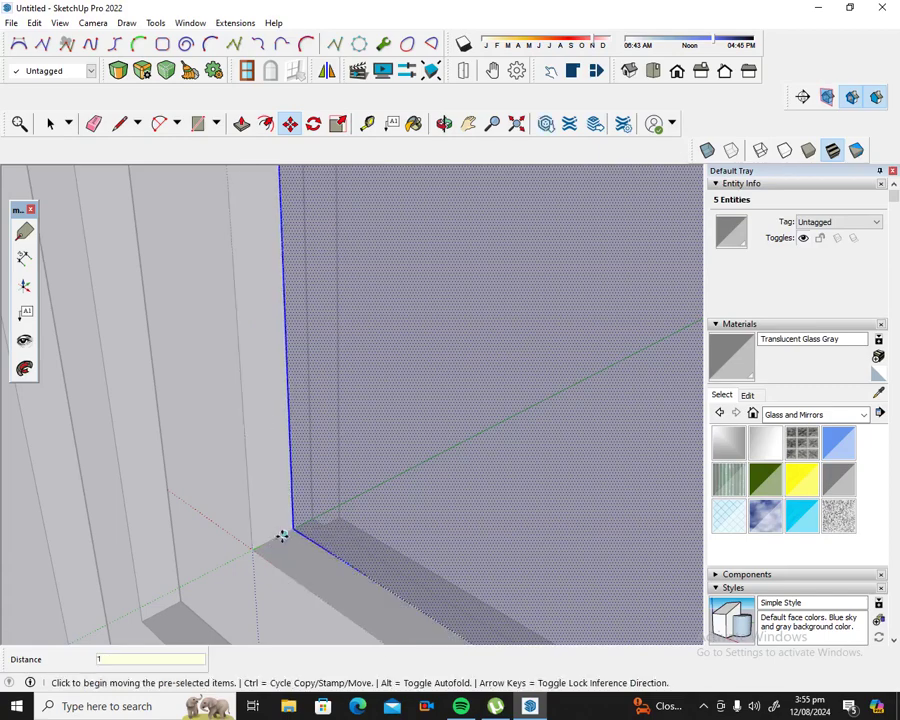
Step: Shift the glass sash a further 1/4 inch to seat it in the frame
{"action": "left_click", "coordinate": [287, 533]}
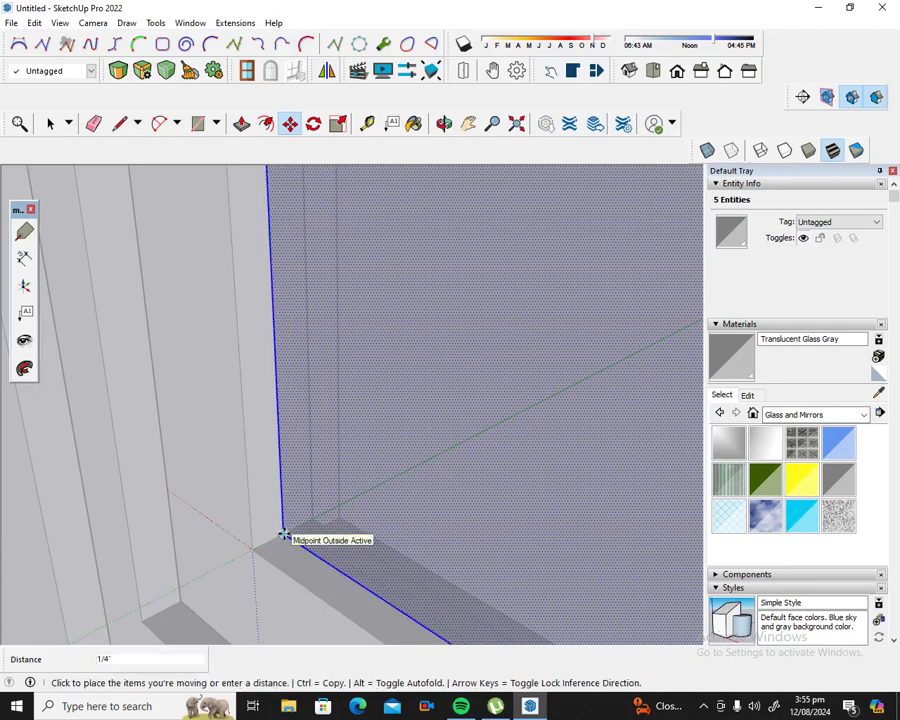
{"action": "left_click", "coordinate": [282, 535]}
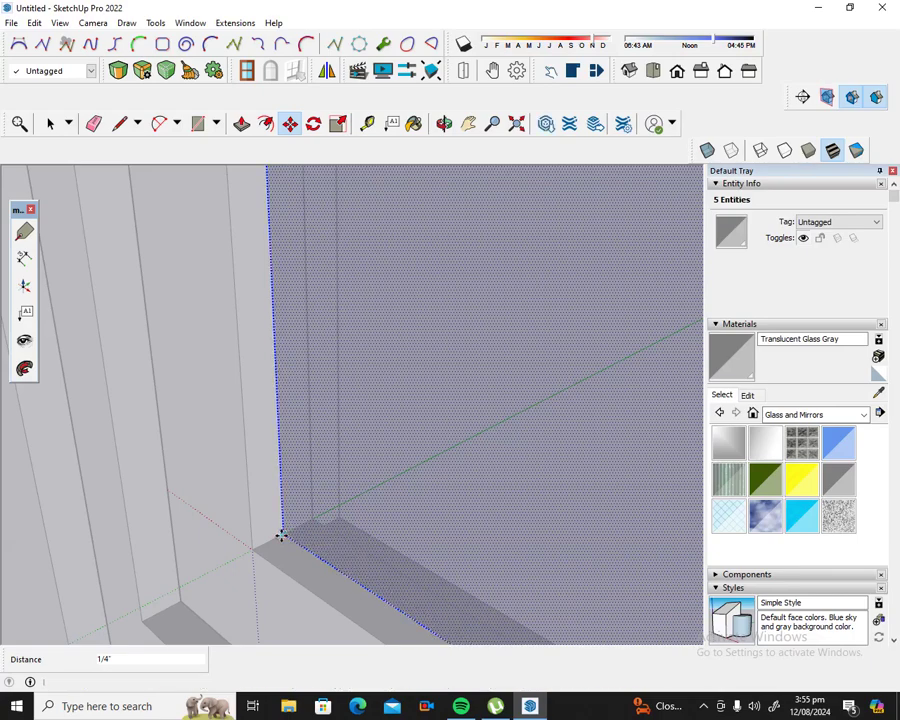
{"action": "scroll", "coordinate": [282, 535], "scroll_direction": "down", "scroll_amount": 2}
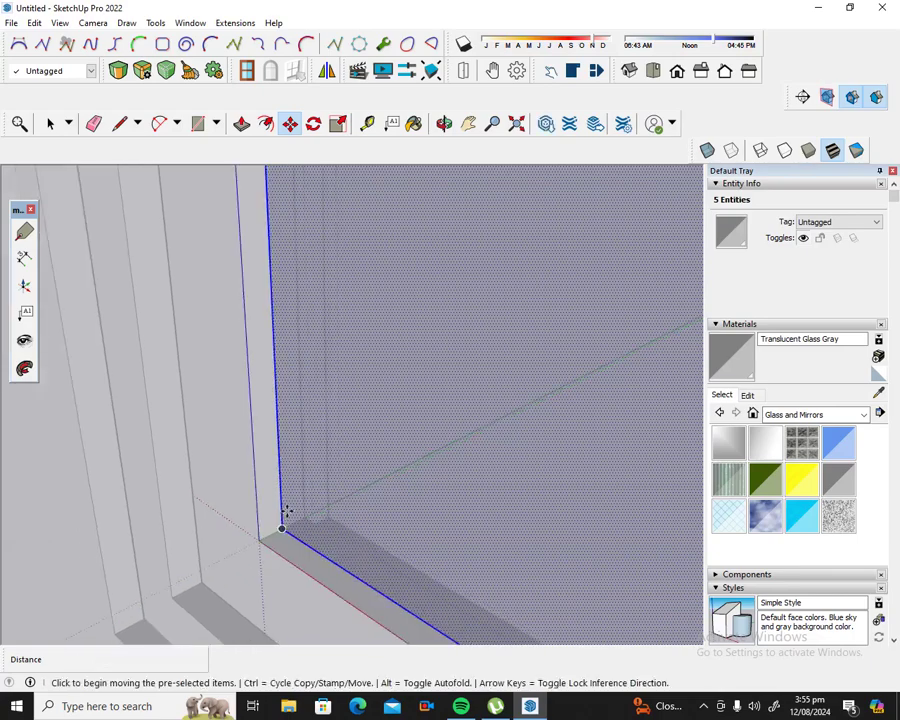
{"action": "scroll", "coordinate": [284, 510], "scroll_direction": "down", "scroll_amount": 1}
{"action": "scroll", "coordinate": [290, 515], "scroll_direction": "down", "scroll_amount": 2}
{"action": "scroll", "coordinate": [310, 526], "scroll_direction": "down", "scroll_amount": 3}
{"action": "scroll", "coordinate": [313, 530], "scroll_direction": "down", "scroll_amount": 3}
{"action": "scroll", "coordinate": [313, 530], "scroll_direction": "down", "scroll_amount": 3}
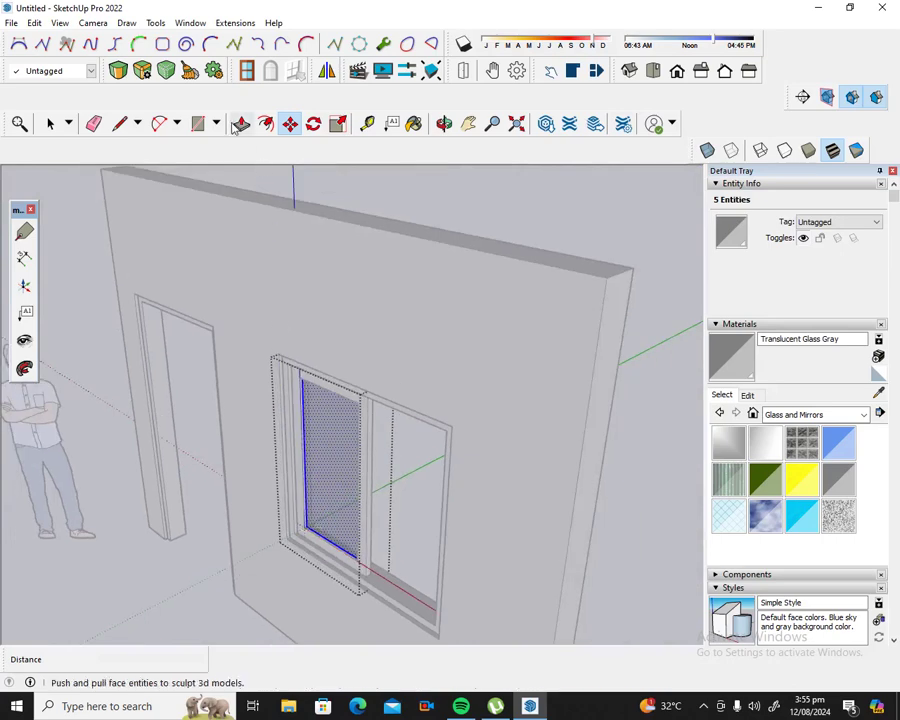
{"action": "left_click", "coordinate": [445, 123]}
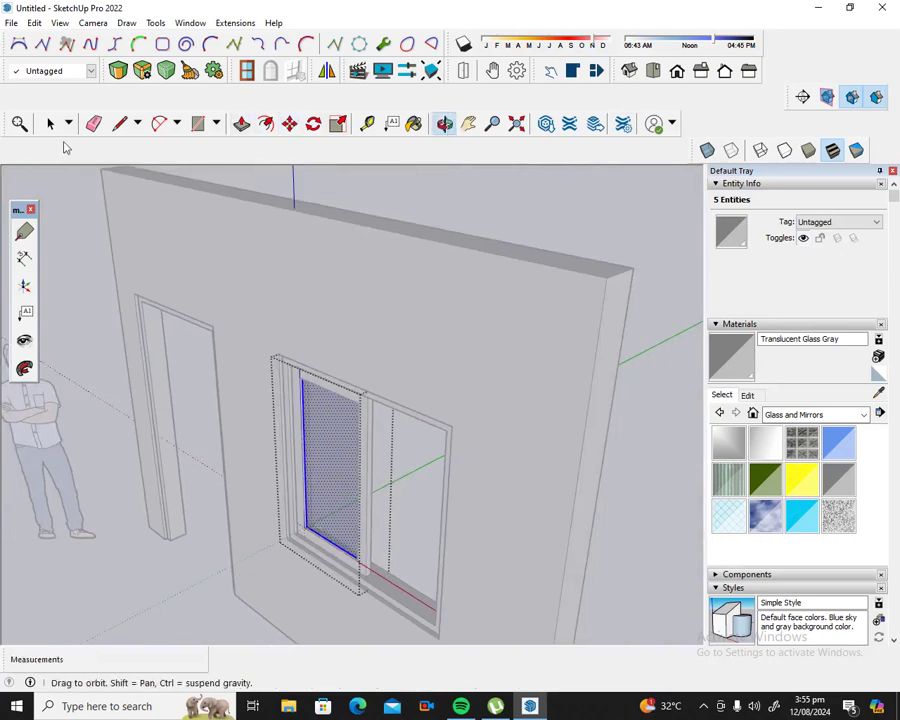
Step: Clear the selection on the sash
{"action": "left_click", "coordinate": [50, 123]}
{"action": "left_click", "coordinate": [60, 208]}
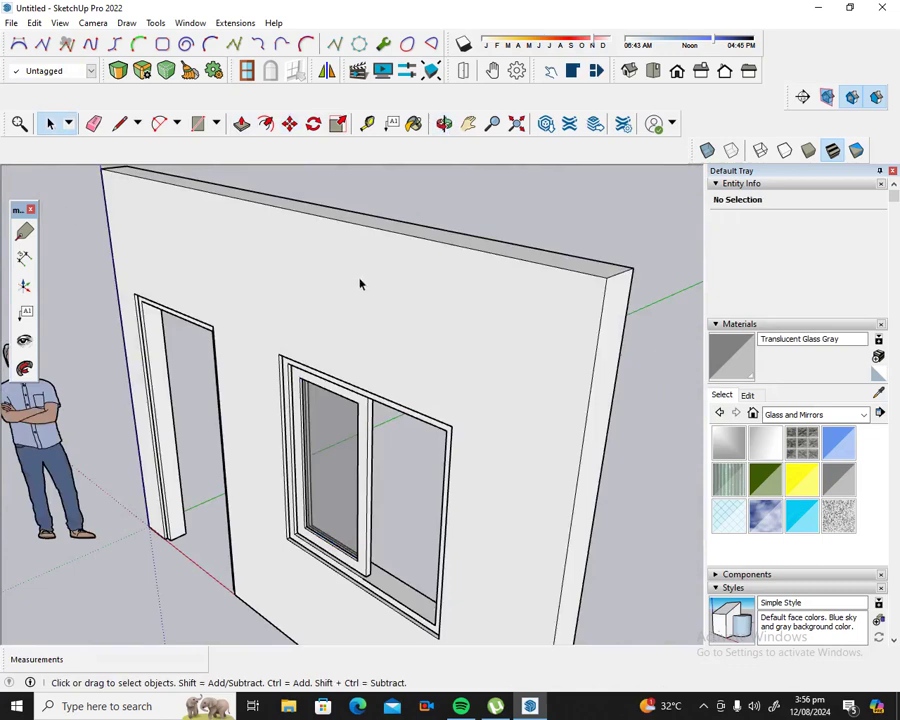
{"action": "scroll", "coordinate": [396, 594], "scroll_direction": "up", "scroll_amount": 2}
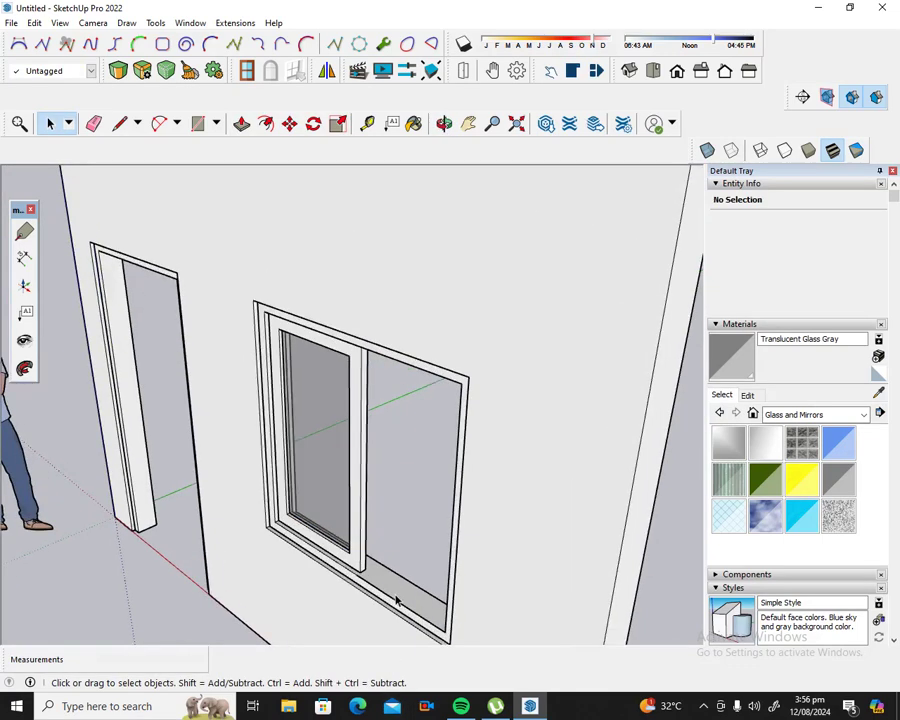
{"action": "scroll", "coordinate": [405, 582], "scroll_direction": "up", "scroll_amount": 2}
{"action": "scroll", "coordinate": [404, 480], "scroll_direction": "down", "scroll_amount": 1}
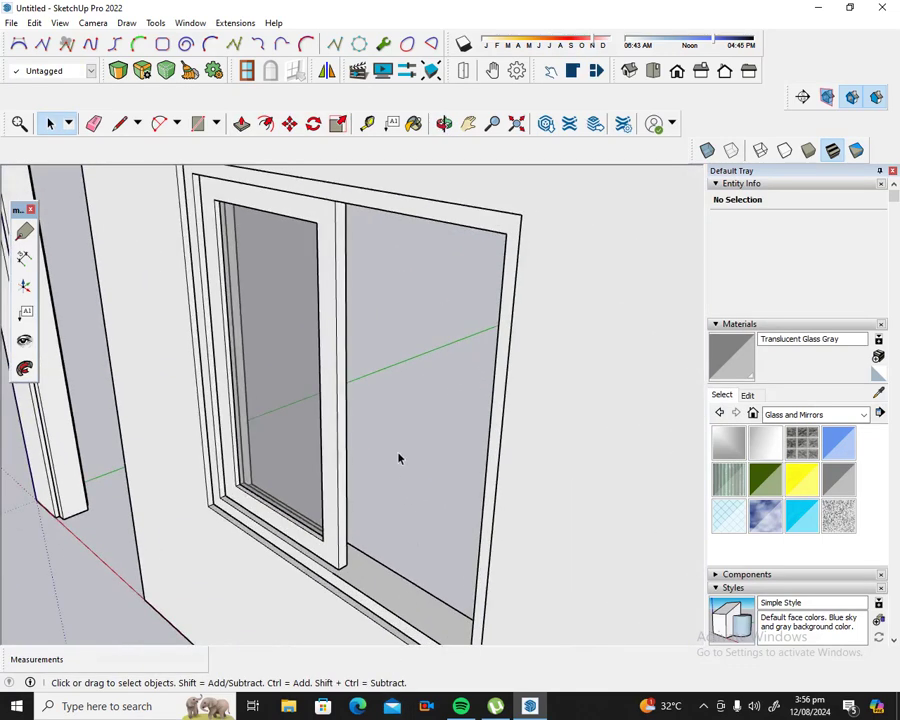
{"action": "scroll", "coordinate": [400, 458], "scroll_direction": "down", "scroll_amount": 3}
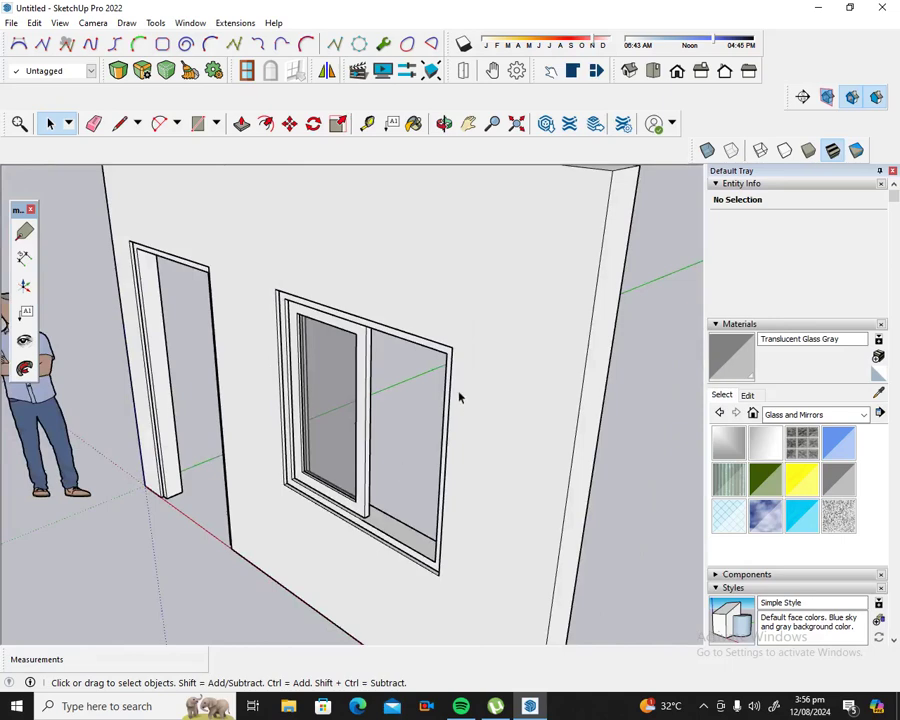
Step: Orbit to face the wall nearly head-on and choose File > Import
{"action": "left_click", "coordinate": [444, 125]}
{"action": "mouse_move", "coordinate": [286, 233]}
{"action": "left_mouse_down"}
{"action": "mouse_move", "coordinate": [419, 318]}
{"action": "mouse_move", "coordinate": [538, 279]}
{"action": "left_mouse_up"}
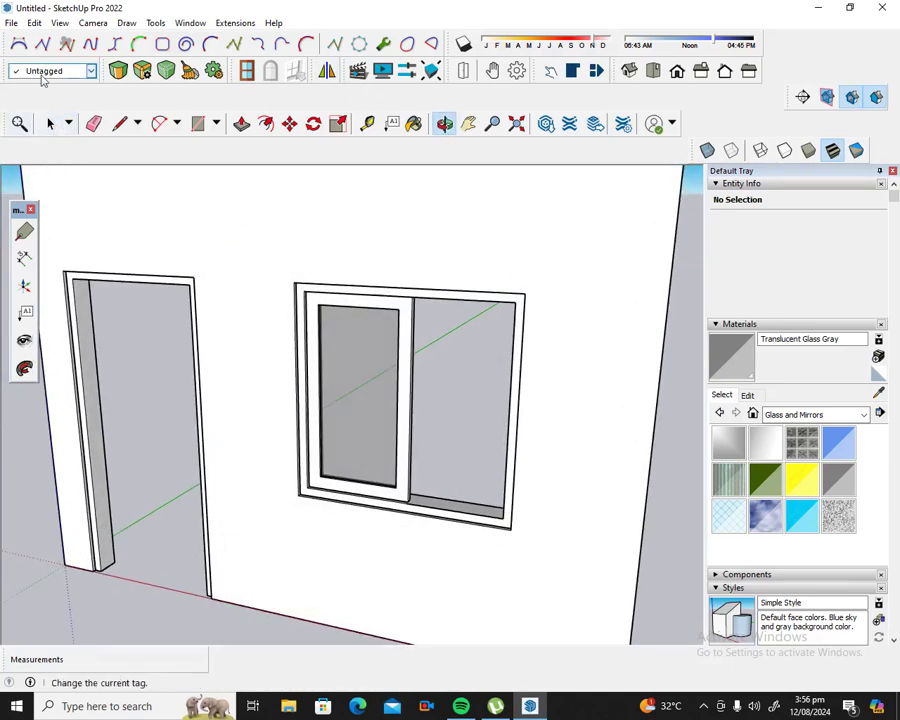
{"action": "left_click", "coordinate": [11, 22]}
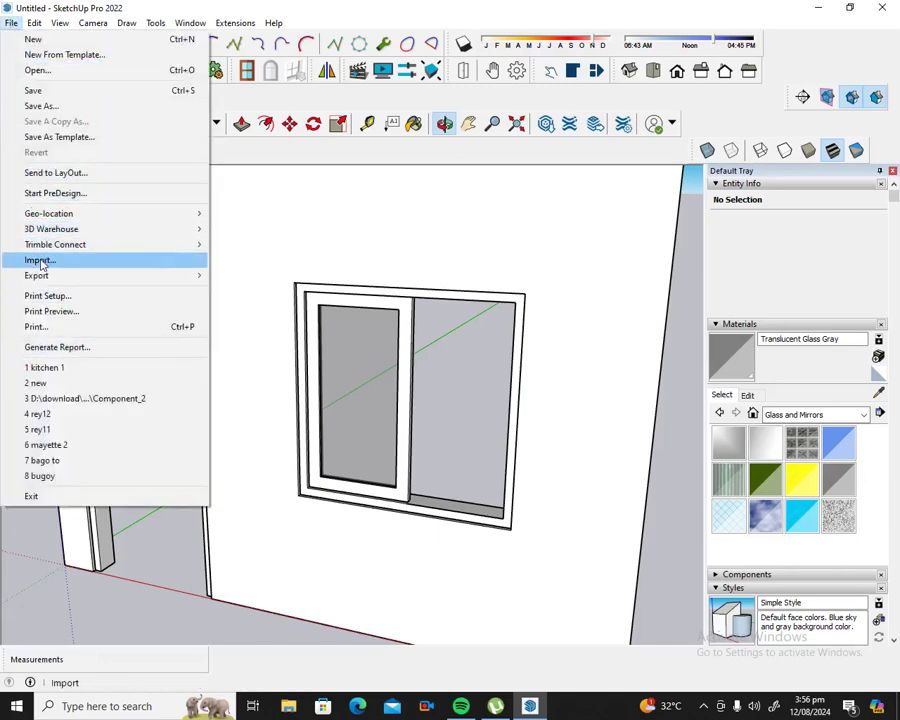
{"action": "left_click", "coordinate": [44, 260]}
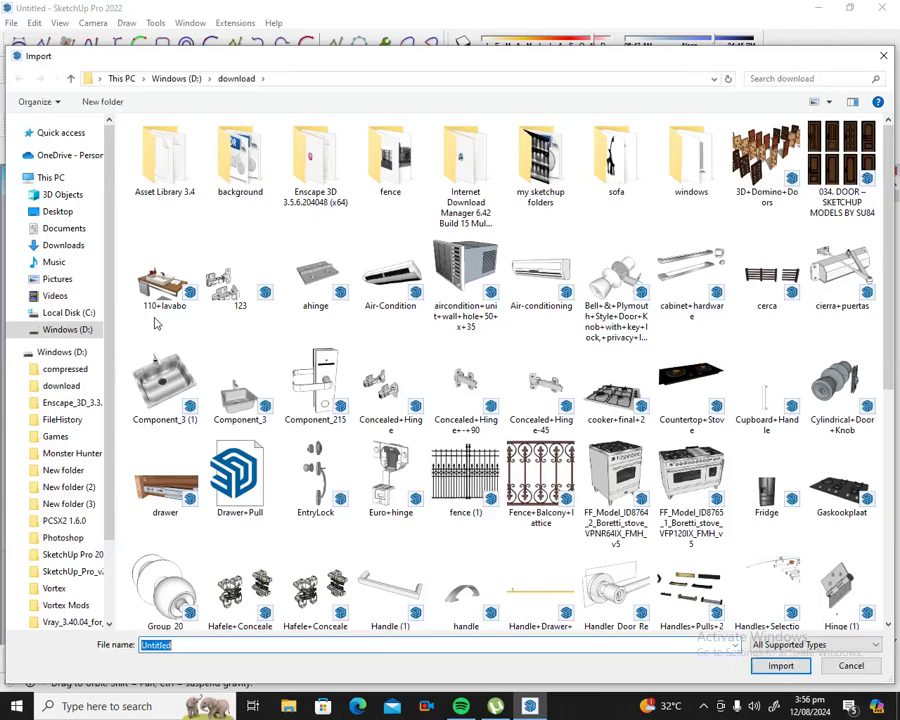
Step: Import the Handle (1) model from the download folder
{"action": "scroll", "coordinate": [215, 310], "scroll_direction": "down", "scroll_amount": 3}
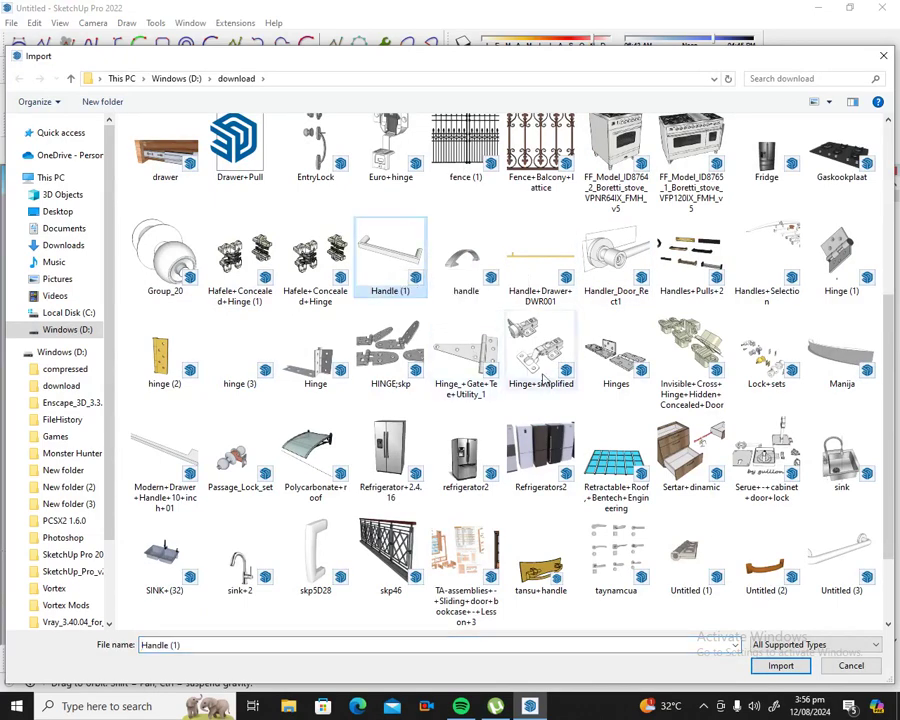
{"action": "left_click", "coordinate": [781, 666]}
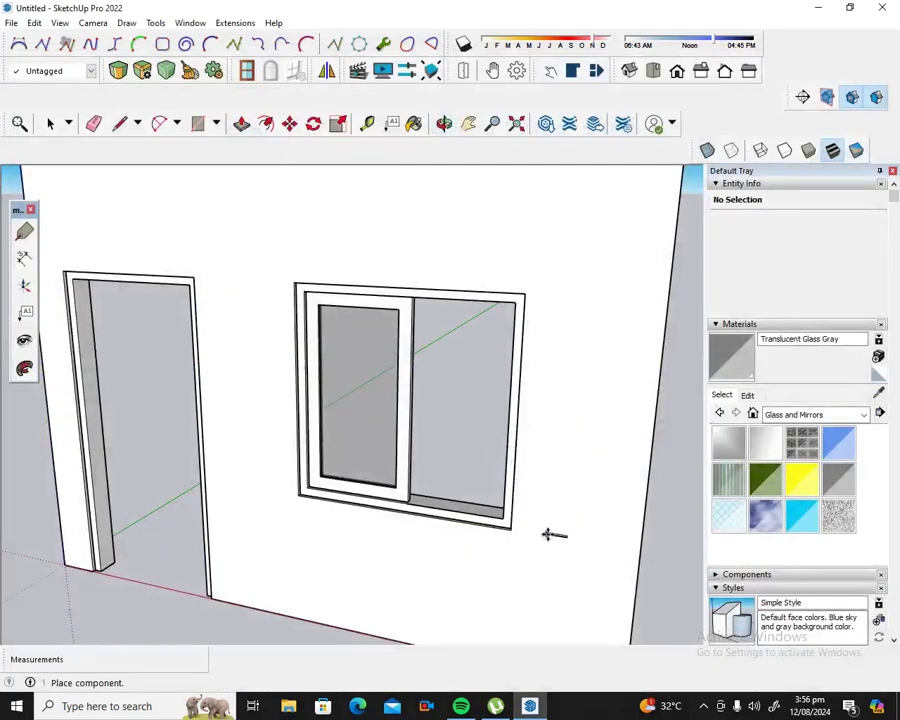
Step: Place the imported handle component on the ground in front of the wall
{"action": "scroll", "coordinate": [540, 487], "scroll_direction": "down", "scroll_amount": 3}
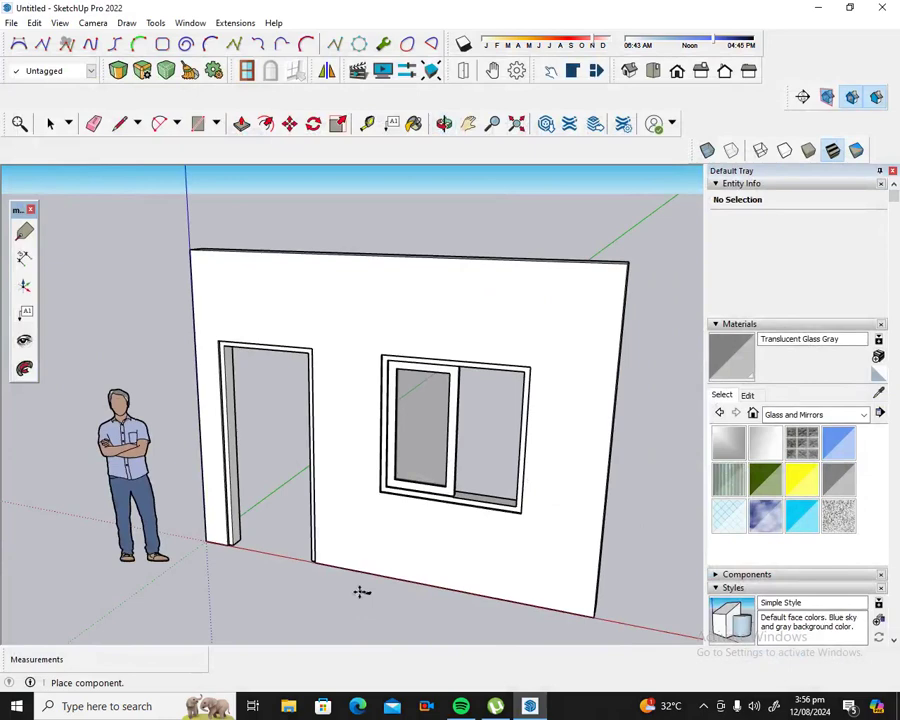
{"action": "left_click", "coordinate": [329, 600]}
{"action": "scroll", "coordinate": [344, 592], "scroll_direction": "up", "scroll_amount": 2}
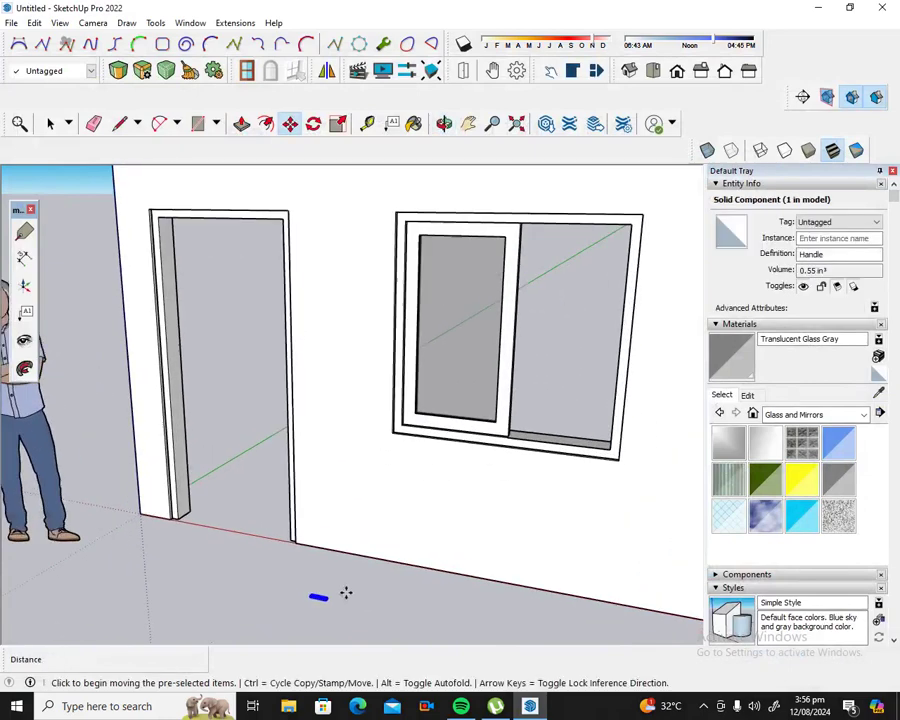
{"action": "scroll", "coordinate": [342, 594], "scroll_direction": "up", "scroll_amount": 2}
{"action": "scroll", "coordinate": [342, 594], "scroll_direction": "up", "scroll_amount": 2}
{"action": "scroll", "coordinate": [340, 596], "scroll_direction": "up", "scroll_amount": 1}
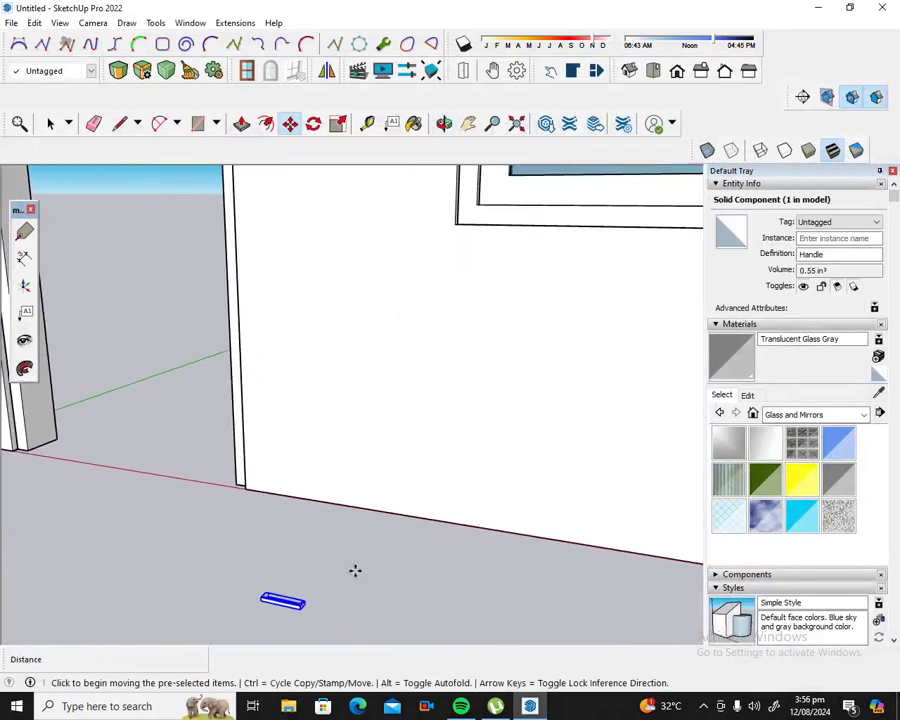
{"action": "scroll", "coordinate": [352, 560], "scroll_direction": "down", "scroll_amount": 1}
{"action": "scroll", "coordinate": [316, 614], "scroll_direction": "down", "scroll_amount": 1}
{"action": "scroll", "coordinate": [314, 616], "scroll_direction": "up", "scroll_amount": 1}
{"action": "scroll", "coordinate": [314, 616], "scroll_direction": "up", "scroll_amount": 1}
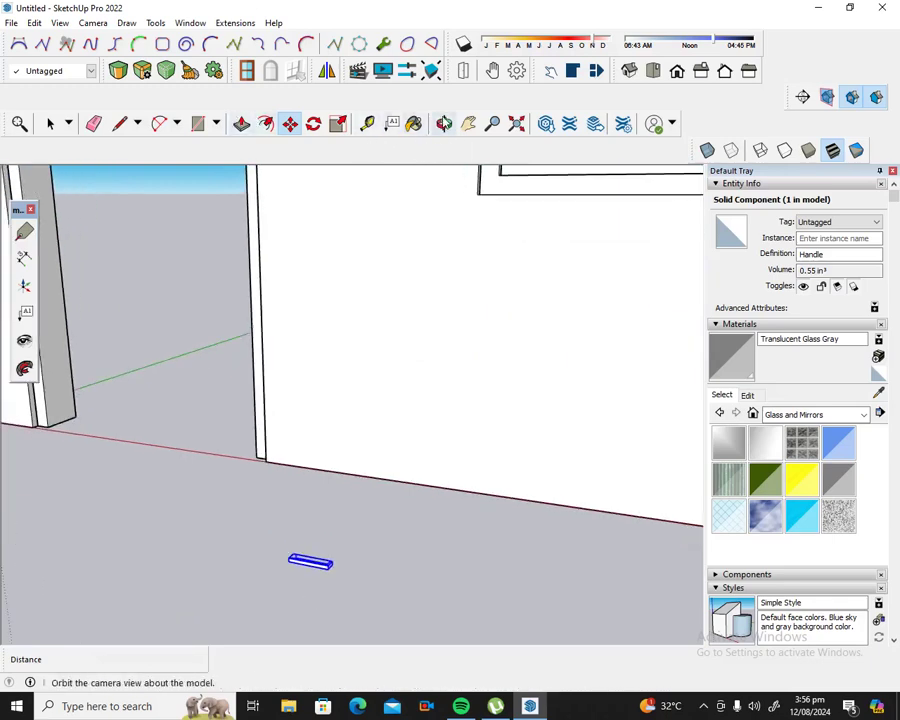
Step: Rotate the handle 90° about the red axis so it stands upright
{"action": "left_click", "coordinate": [313, 124]}
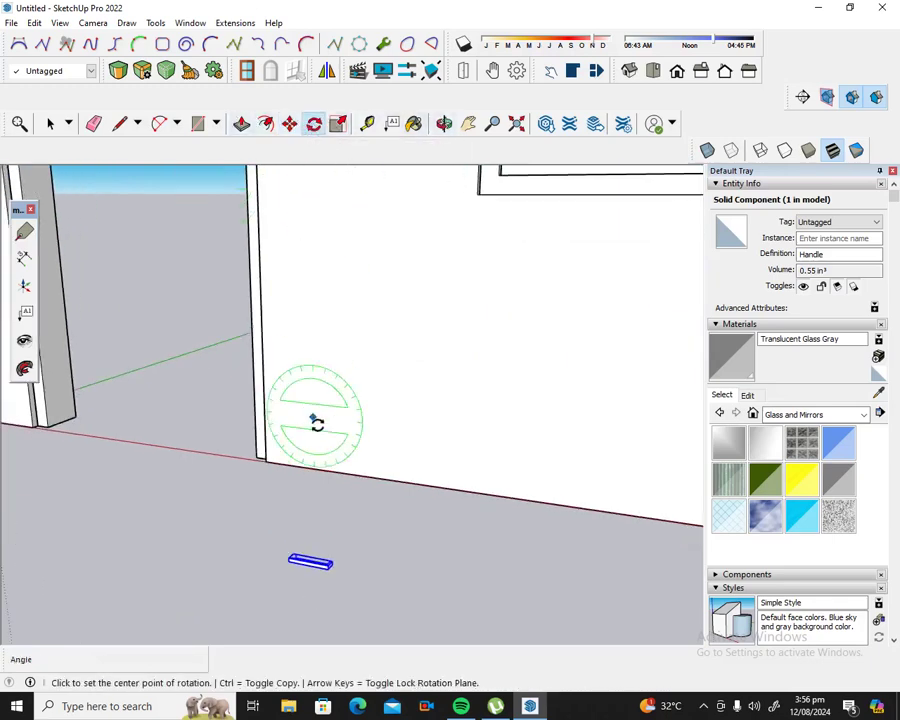
{"action": "left_click", "coordinate": [323, 567]}
{"action": "left_click", "coordinate": [391, 574]}
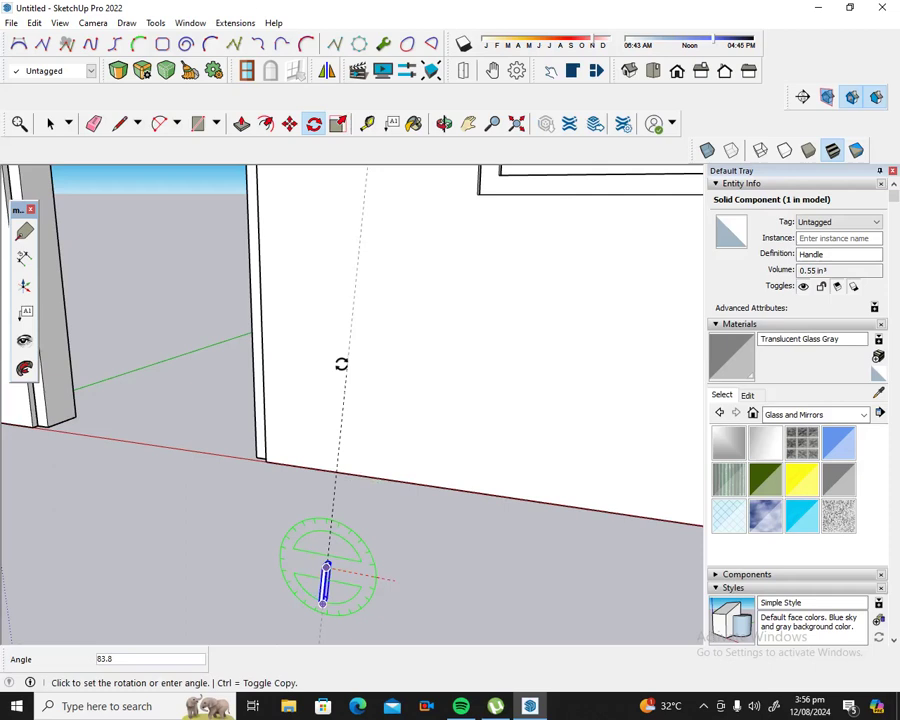
{"action": "left_click", "coordinate": [326, 316]}
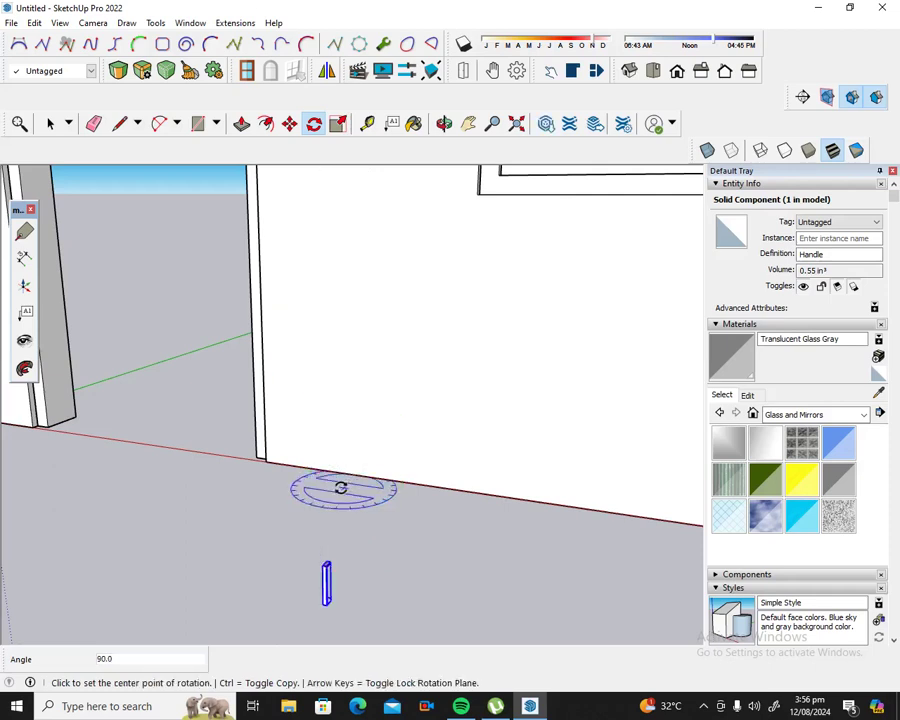
{"action": "left_click", "coordinate": [289, 123]}
{"action": "scroll", "coordinate": [312, 309], "scroll_direction": "down", "scroll_amount": 3}
{"action": "scroll", "coordinate": [312, 309], "scroll_direction": "down", "scroll_amount": 2}
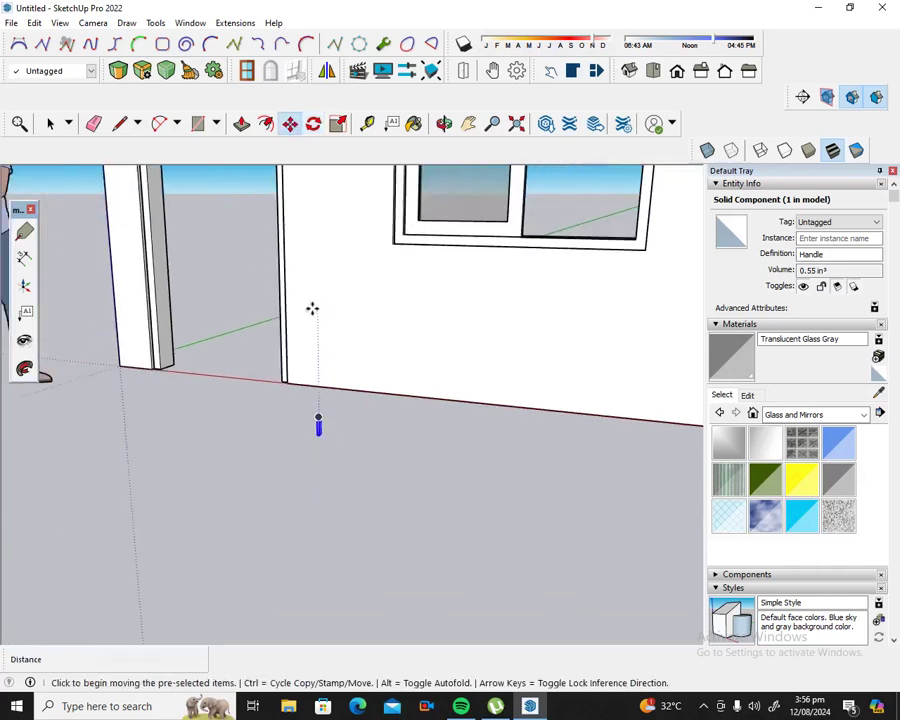
Step: Move the handle up to the window opening and bring the whole window into view
{"action": "left_click", "coordinate": [319, 424]}
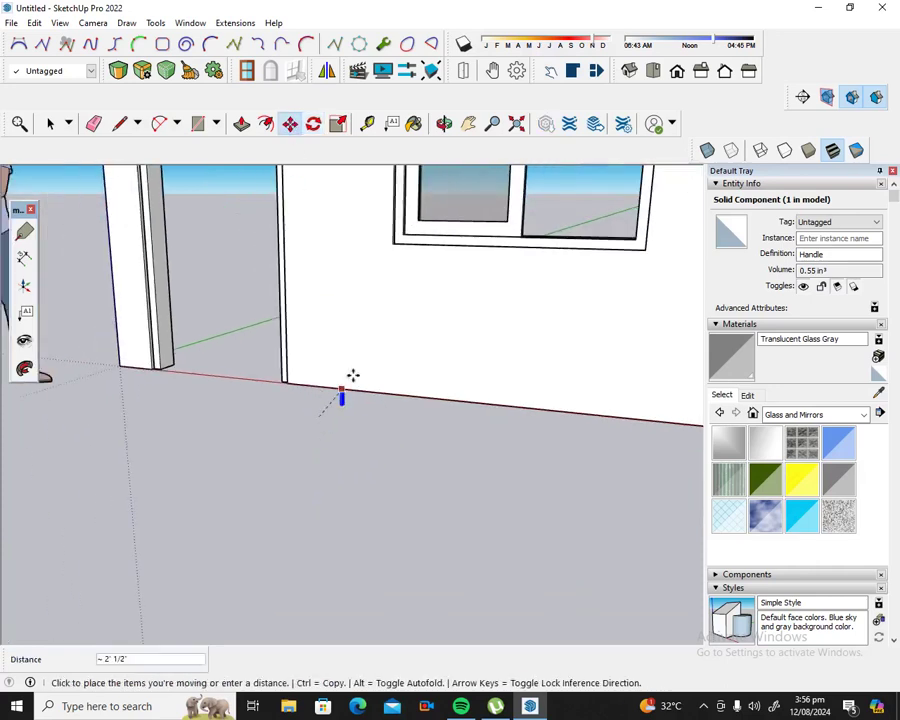
{"action": "left_click", "coordinate": [518, 180]}
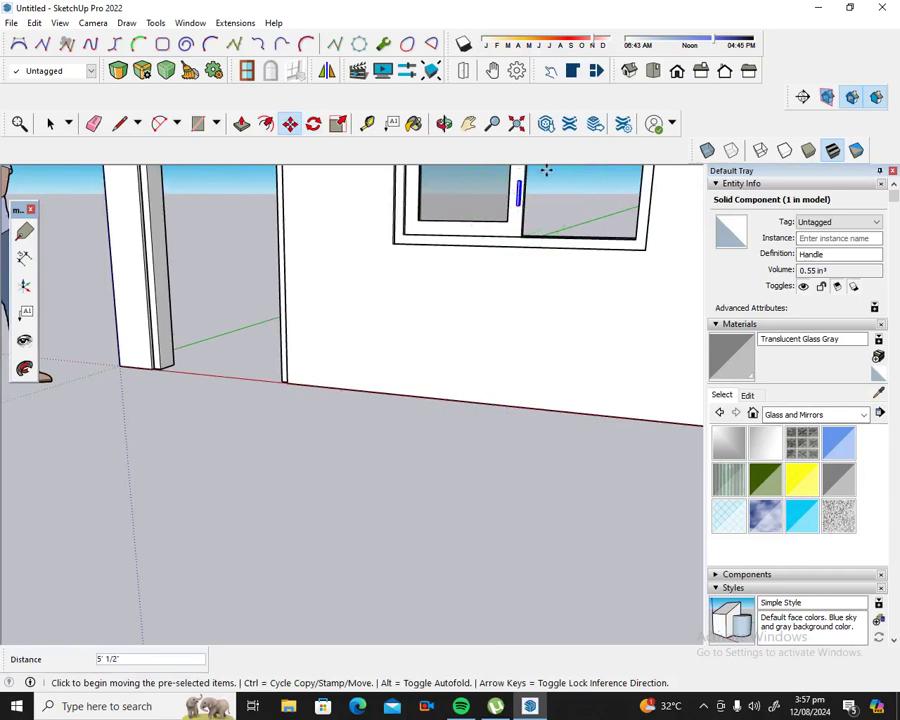
{"action": "left_click", "coordinate": [468, 124]}
{"action": "left_click_drag", "start_coordinate": [418, 245], "coordinate": [367, 430]}
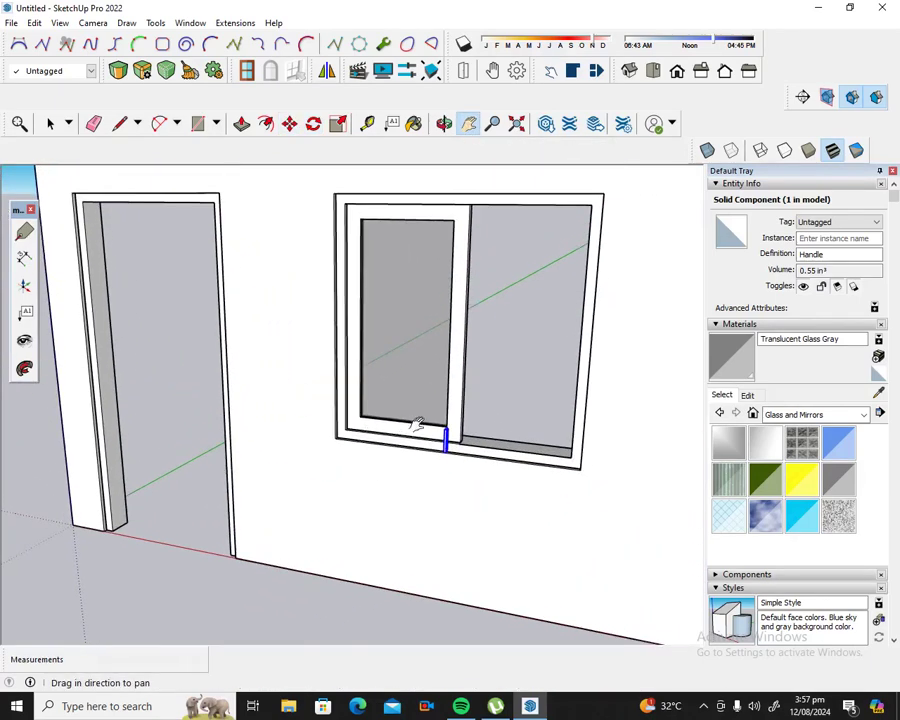
Step: Reposition the handle onto the sash's side edge, roughly halfway up the glass
{"action": "left_click", "coordinate": [289, 123]}
{"action": "left_click", "coordinate": [448, 421]}
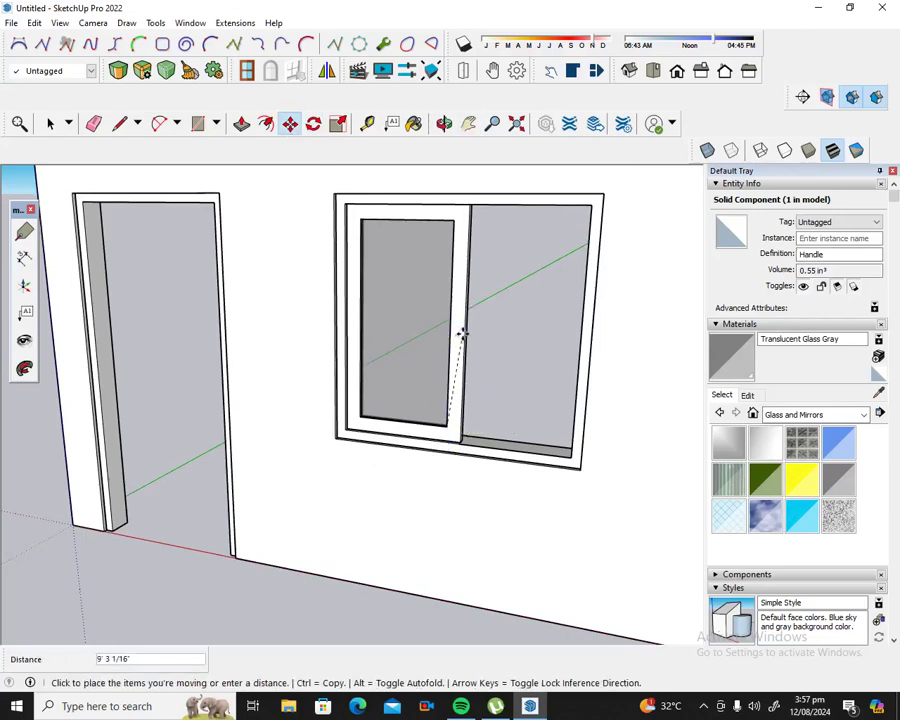
{"action": "scroll", "coordinate": [456, 332], "scroll_direction": "up", "scroll_amount": 2}
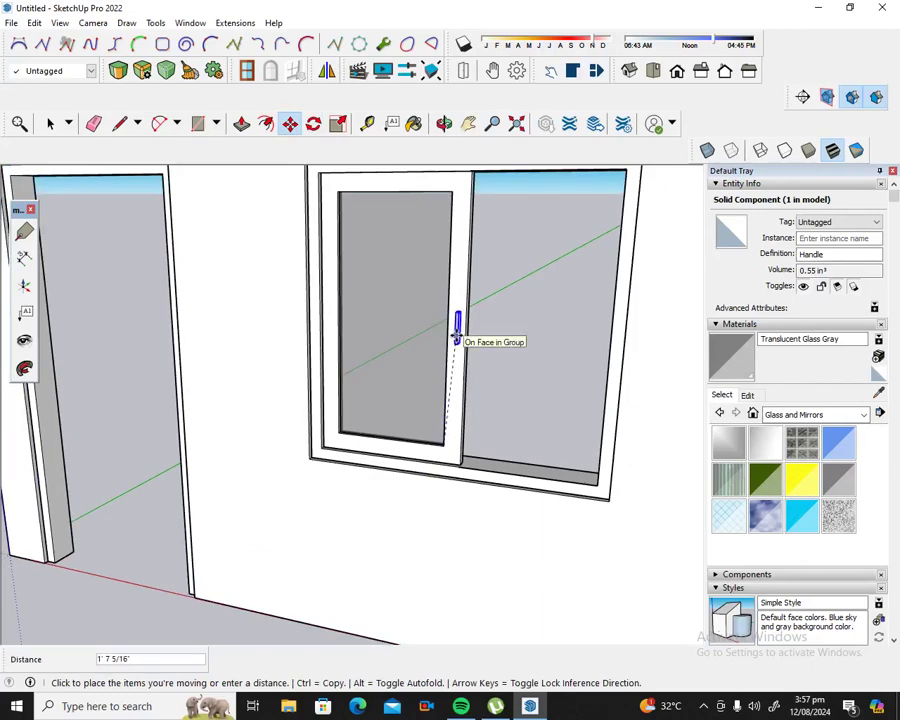
{"action": "left_click", "coordinate": [456, 333]}
{"action": "scroll", "coordinate": [462, 233], "scroll_direction": "up", "scroll_amount": 3}
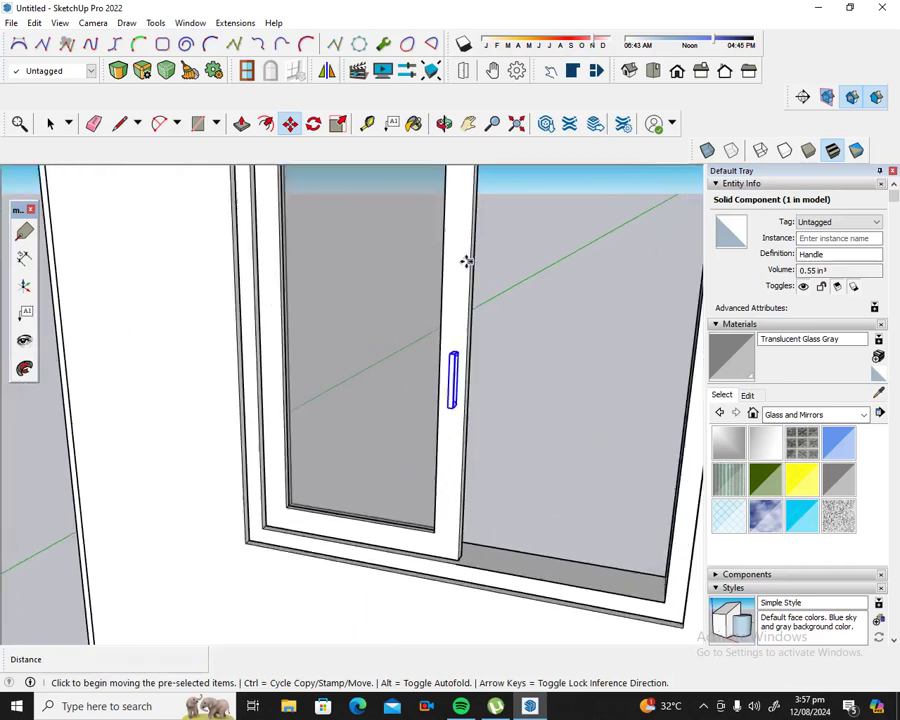
{"action": "left_click", "coordinate": [460, 341]}
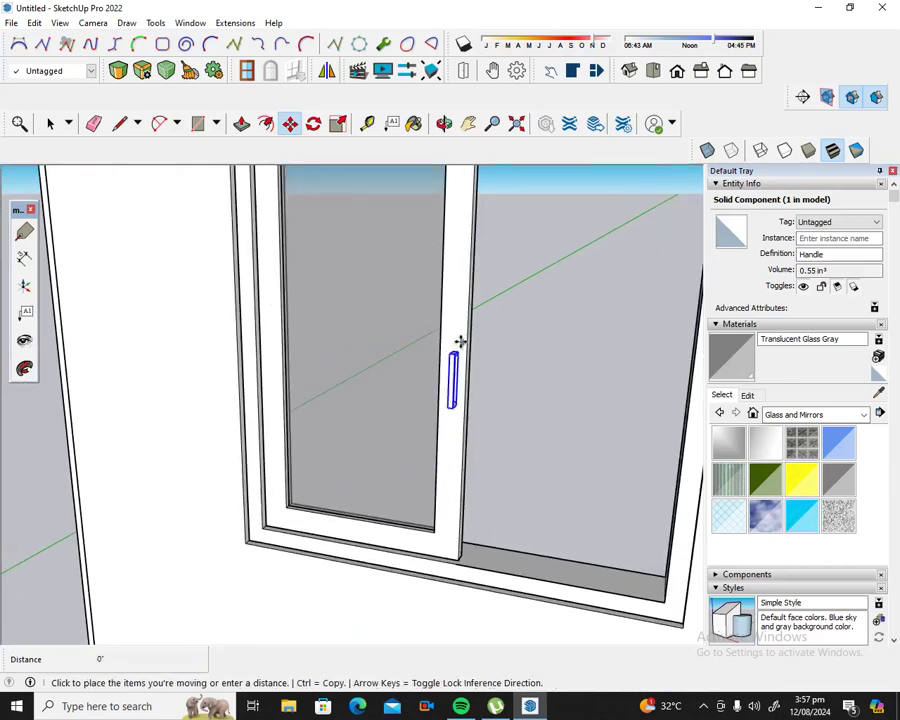
{"action": "left_click", "coordinate": [459, 331]}
{"action": "scroll", "coordinate": [468, 280], "scroll_direction": "down", "scroll_amount": 2}
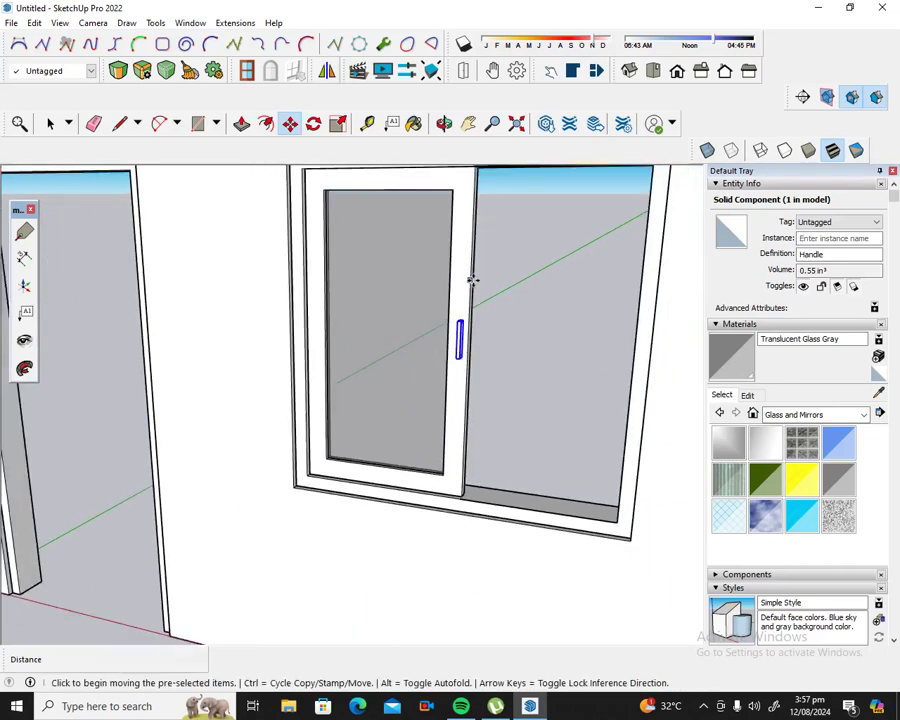
{"action": "scroll", "coordinate": [470, 280], "scroll_direction": "down", "scroll_amount": 2}
{"action": "scroll", "coordinate": [548, 320], "scroll_direction": "up", "scroll_amount": 3}
{"action": "left_click", "coordinate": [263, 372]}
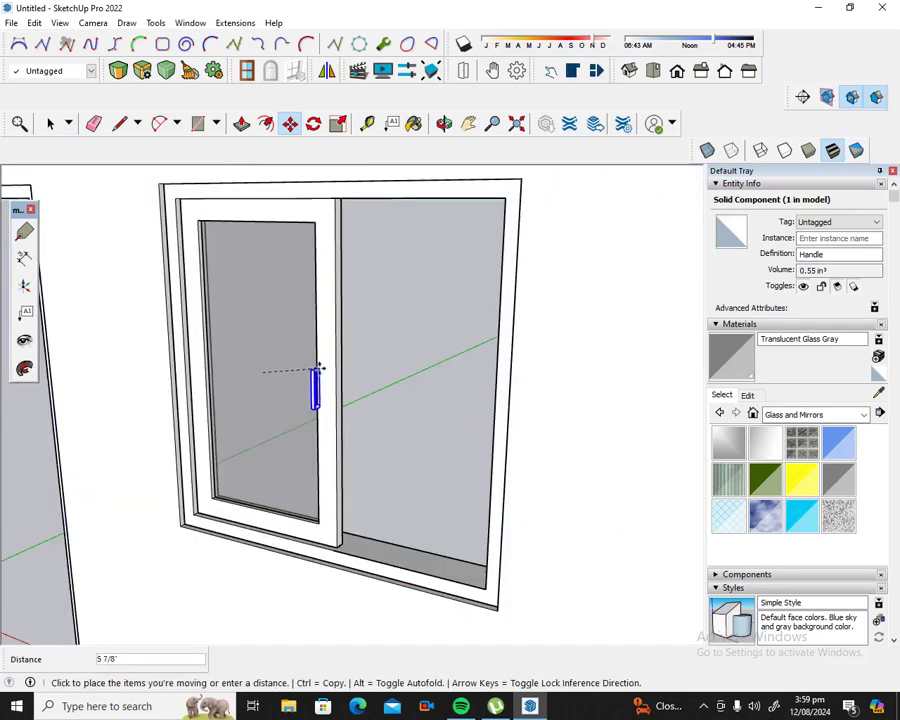
{"action": "left_click", "coordinate": [327, 372]}
{"action": "scroll", "coordinate": [336, 362], "scroll_direction": "up", "scroll_amount": 2}
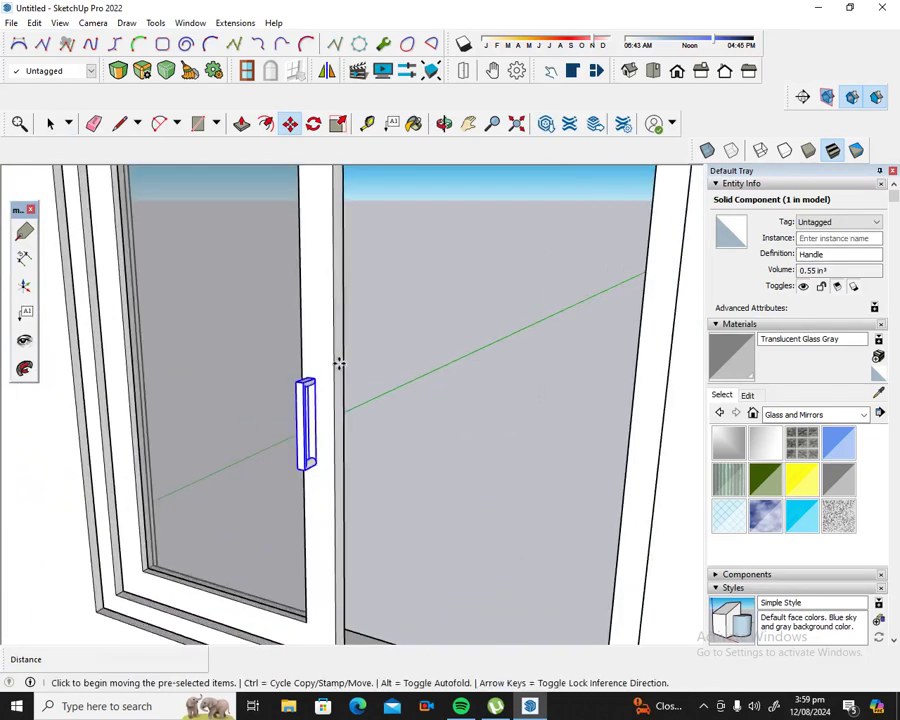
{"action": "scroll", "coordinate": [336, 360], "scroll_direction": "up", "scroll_amount": 1}
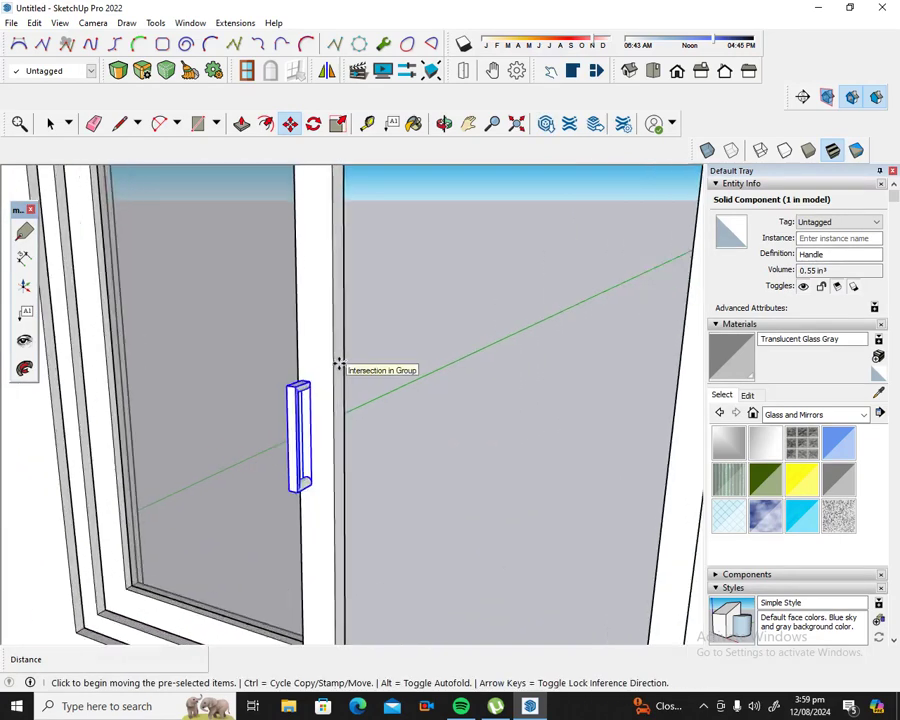
Step: From a different angle, set the handle by its corner against the sash stile
{"action": "left_click", "coordinate": [444, 123]}
{"action": "left_click_drag", "start_coordinate": [380, 254], "coordinate": [314, 343]}
{"action": "left_click", "coordinate": [289, 123]}
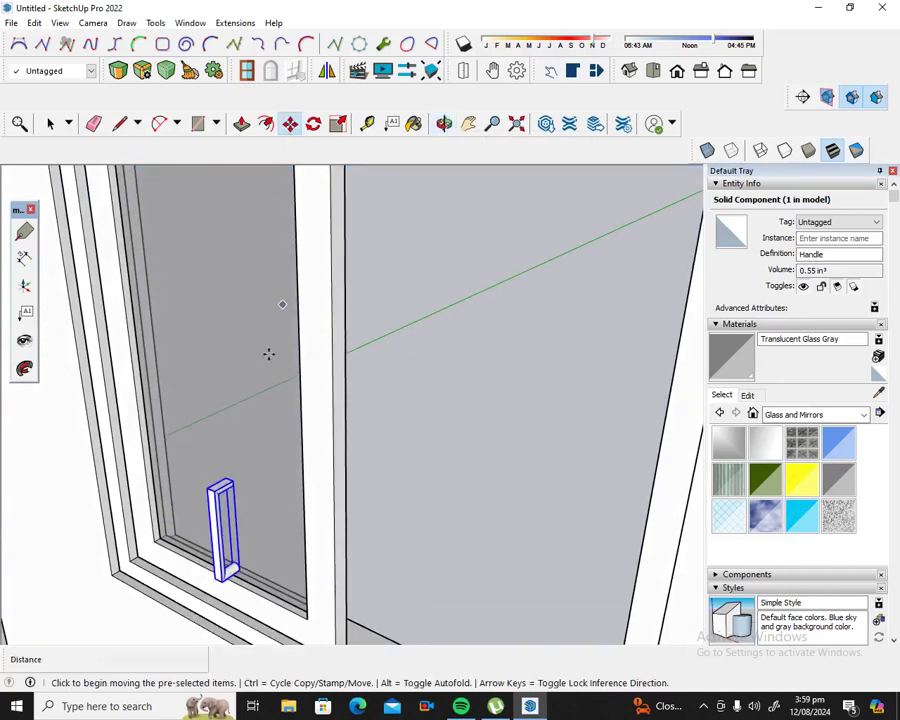
{"action": "left_click", "coordinate": [225, 480]}
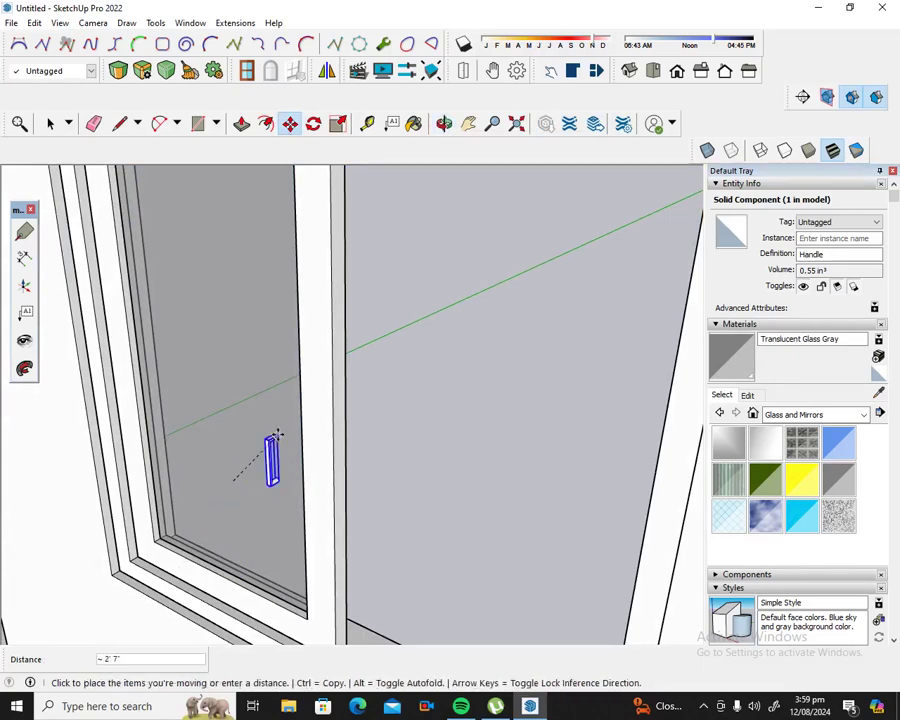
{"action": "left_click", "coordinate": [319, 391]}
Step: Orbit and zoom in to check the handle mounted on the sash panel
{"action": "left_click", "coordinate": [444, 123]}
{"action": "mouse_move", "coordinate": [356, 276]}
{"action": "left_mouse_down"}
{"action": "mouse_move", "coordinate": [266, 420]}
{"action": "mouse_move", "coordinate": [266, 442]}
{"action": "mouse_move", "coordinate": [486, 263]}
{"action": "mouse_move", "coordinate": [432, 219]}
{"action": "left_mouse_up"}
{"action": "scroll", "coordinate": [430, 216], "scroll_direction": "down", "scroll_amount": 3}
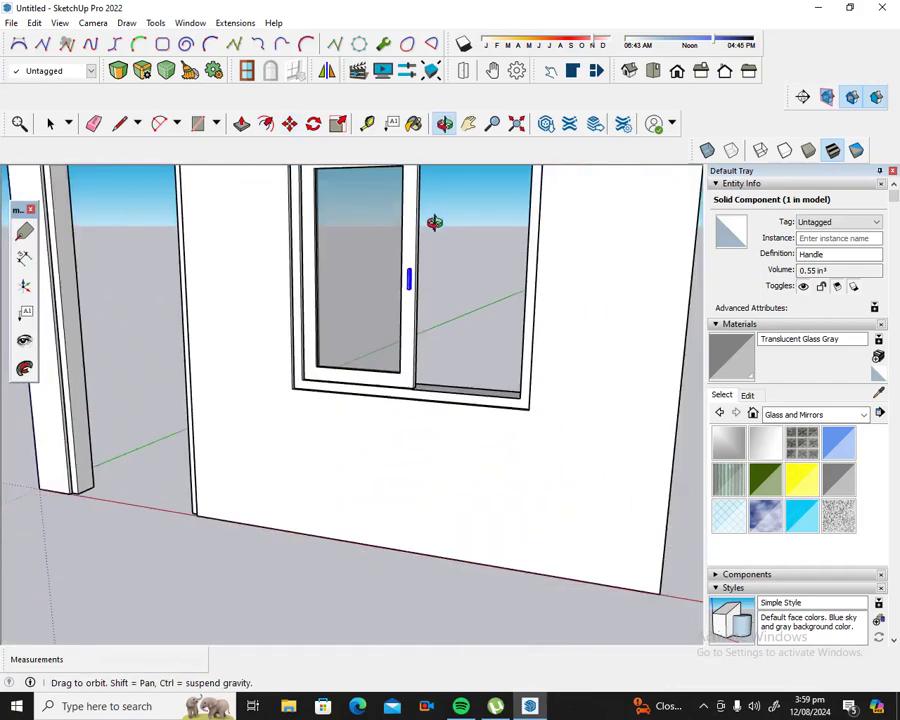
{"action": "scroll", "coordinate": [428, 220], "scroll_direction": "down", "scroll_amount": 3}
{"action": "scroll", "coordinate": [420, 205], "scroll_direction": "up", "scroll_amount": 4}
{"action": "scroll", "coordinate": [418, 200], "scroll_direction": "up", "scroll_amount": 3}
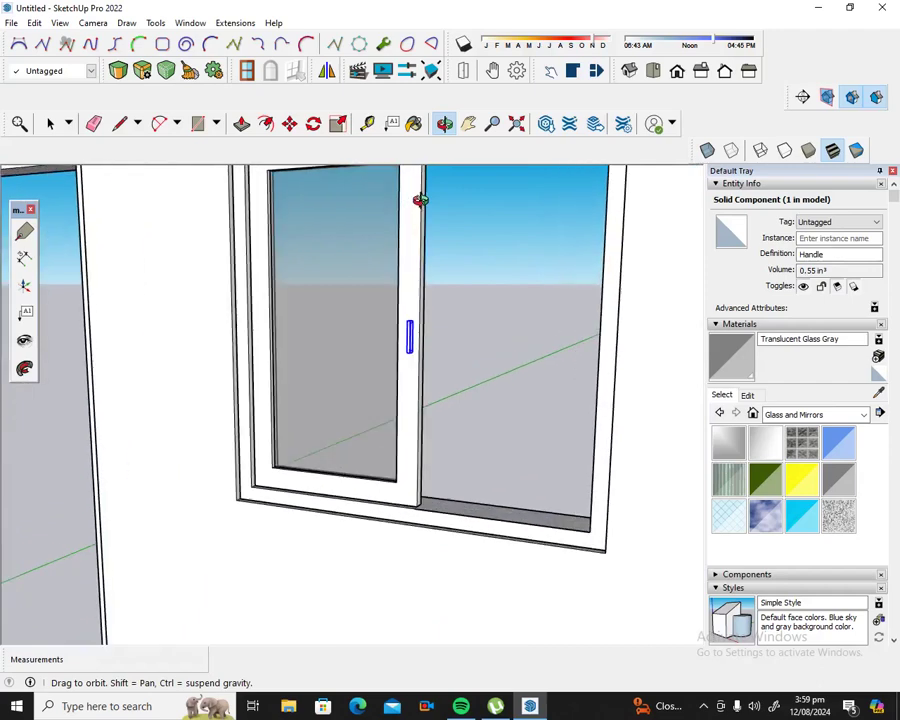
{"action": "scroll", "coordinate": [418, 220], "scroll_direction": "up", "scroll_amount": 2}
{"action": "left_click_drag", "start_coordinate": [418, 238], "coordinate": [418, 275]}
{"action": "scroll", "coordinate": [410, 336], "scroll_direction": "up", "scroll_amount": 2}
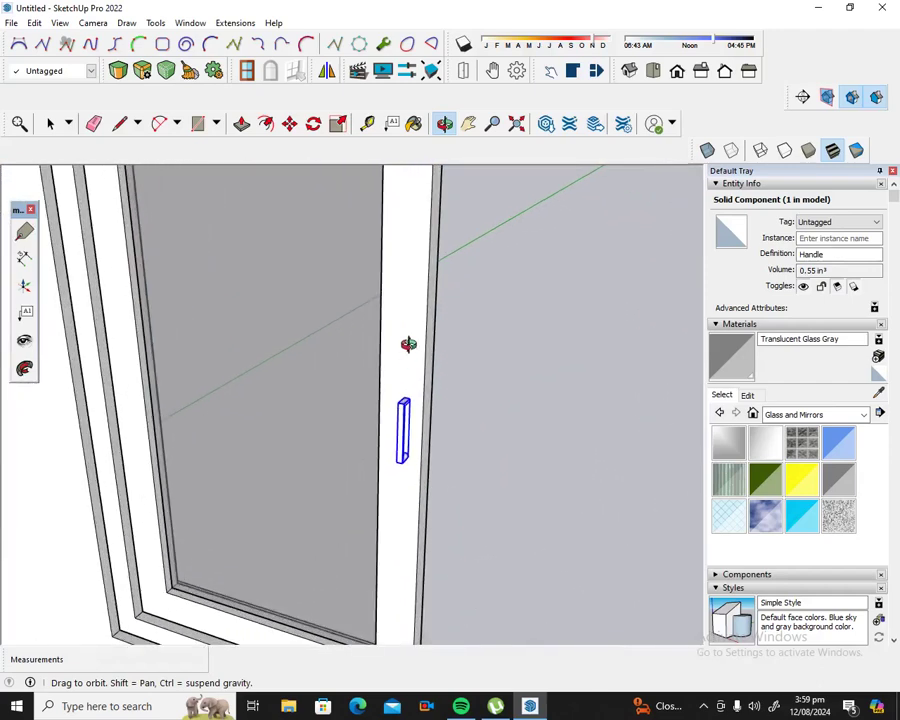
{"action": "scroll", "coordinate": [406, 342], "scroll_direction": "up", "scroll_amount": 2}
{"action": "scroll", "coordinate": [406, 364], "scroll_direction": "up", "scroll_amount": 2}
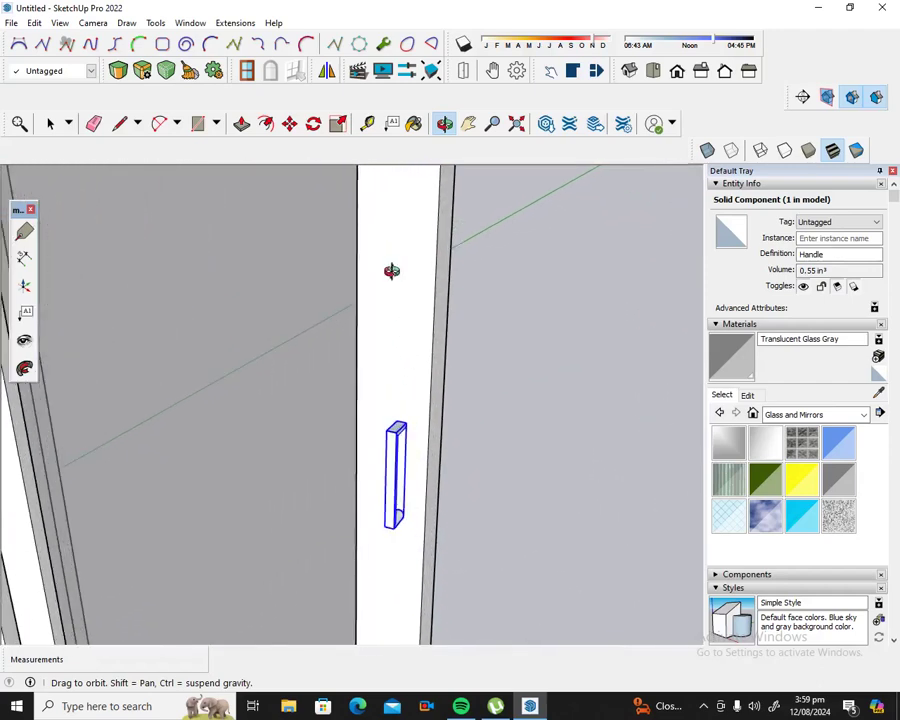
{"action": "left_click", "coordinate": [338, 125]}
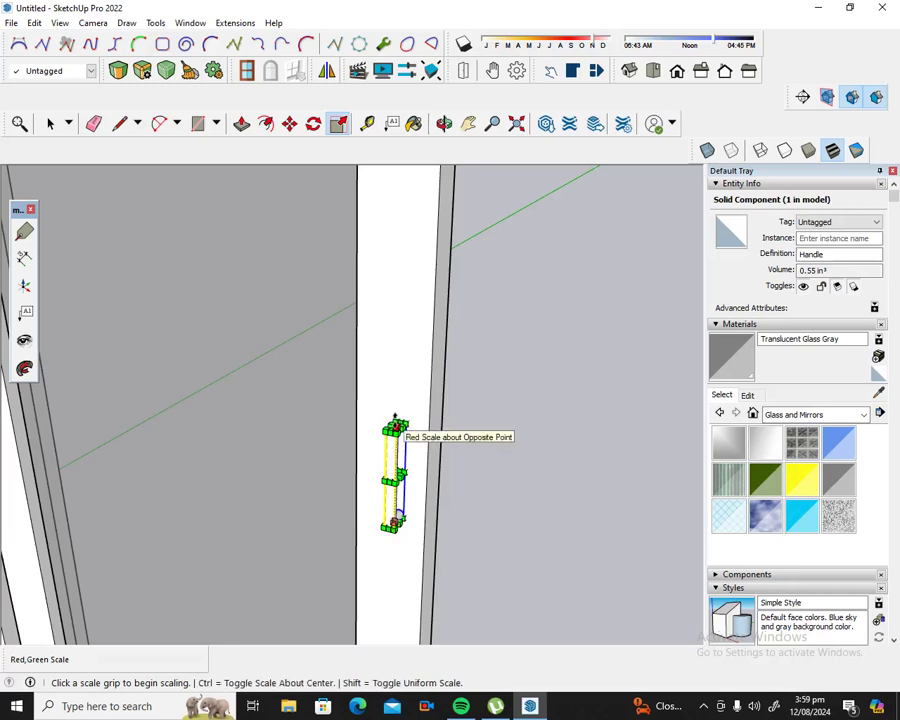
Step: Scale the handle about 1.57 taller and 1.42 wider, bringing its volume to 1.22 in³
{"action": "left_click", "coordinate": [395, 420]}
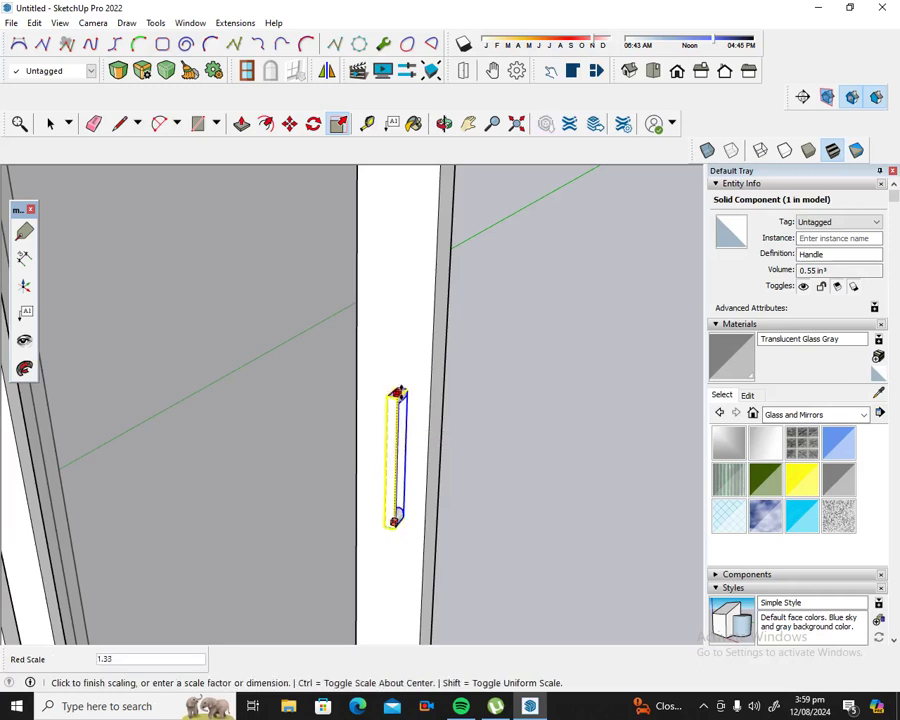
{"action": "left_click", "coordinate": [397, 368]}
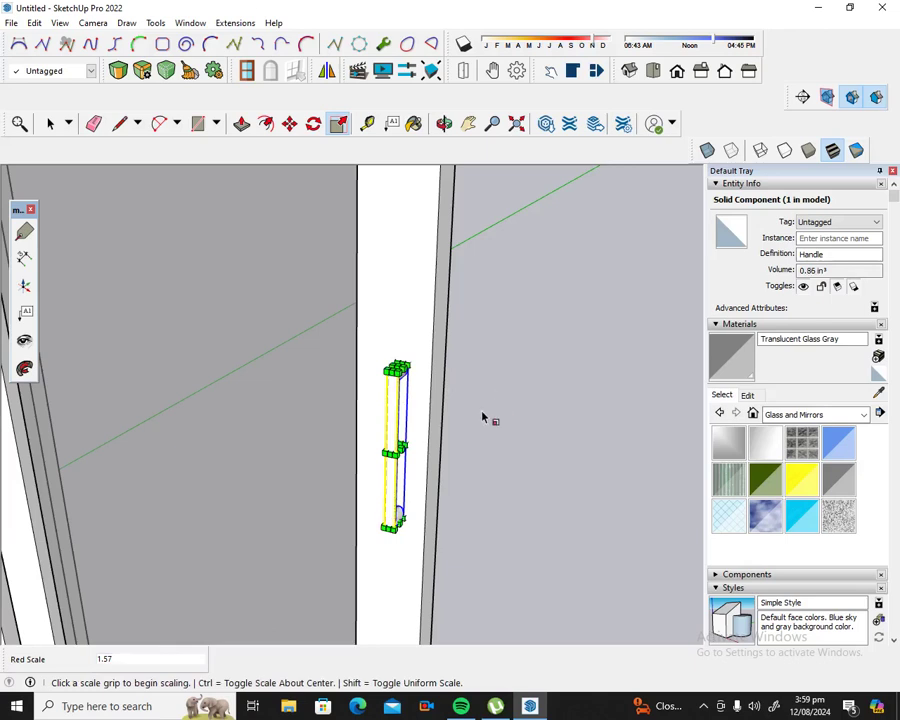
{"action": "left_click", "coordinate": [410, 451]}
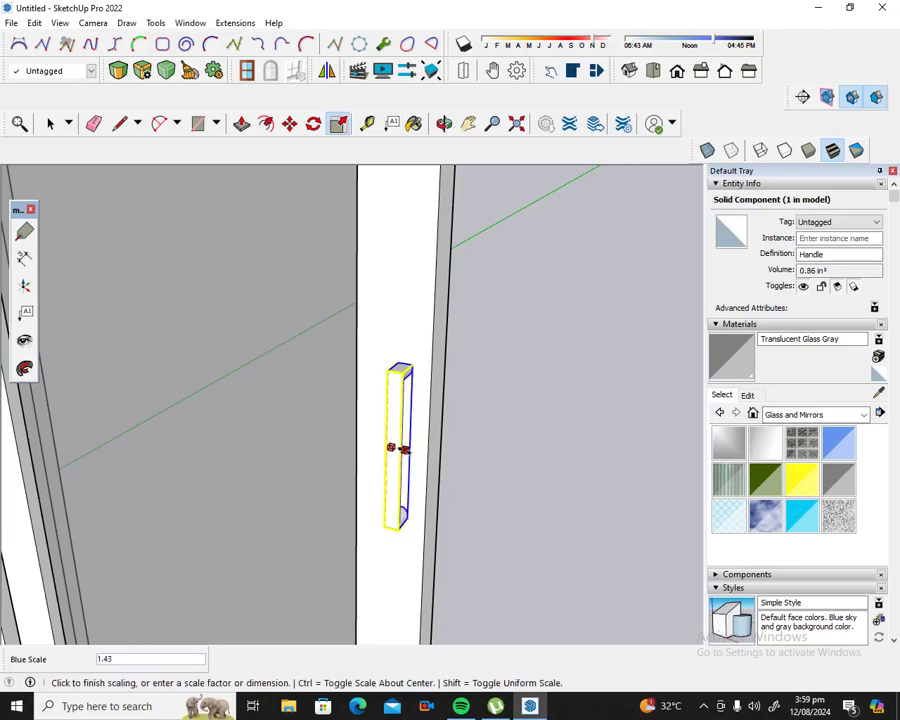
{"action": "left_click", "coordinate": [400, 449]}
{"action": "left_click", "coordinate": [50, 123]}
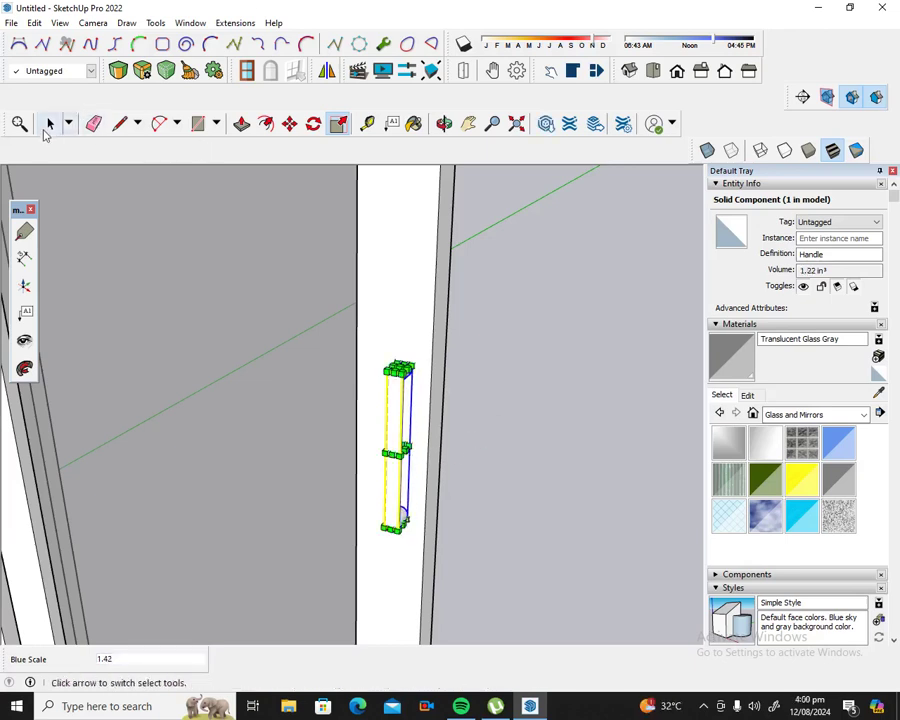
{"action": "scroll", "coordinate": [183, 295], "scroll_direction": "down", "scroll_amount": 3}
{"action": "mouse_move", "coordinate": [189, 296]}
{"action": "middle_mouse_down"}
{"action": "mouse_move", "coordinate": [277, 342]}
{"action": "mouse_move", "coordinate": [573, 364]}
{"action": "middle_mouse_up"}
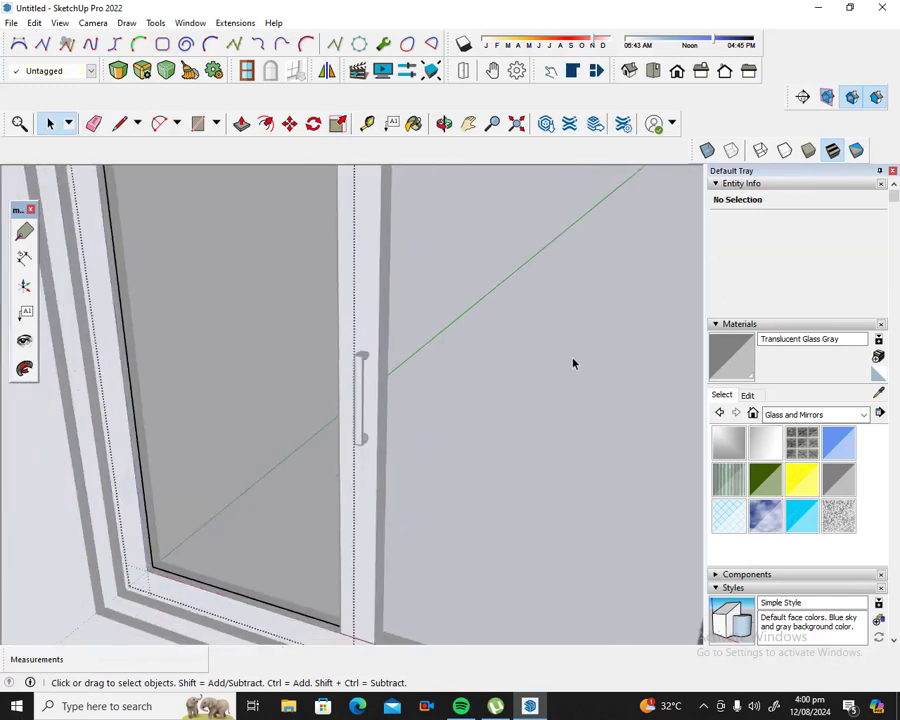
Step: Nudge the enlarged handle 3/8" so it seats against the sash's vertical edge
{"action": "scroll", "coordinate": [573, 364], "scroll_direction": "down", "scroll_amount": 2}
{"action": "scroll", "coordinate": [570, 360], "scroll_direction": "down", "scroll_amount": 2}
{"action": "scroll", "coordinate": [568, 358], "scroll_direction": "down", "scroll_amount": 2}
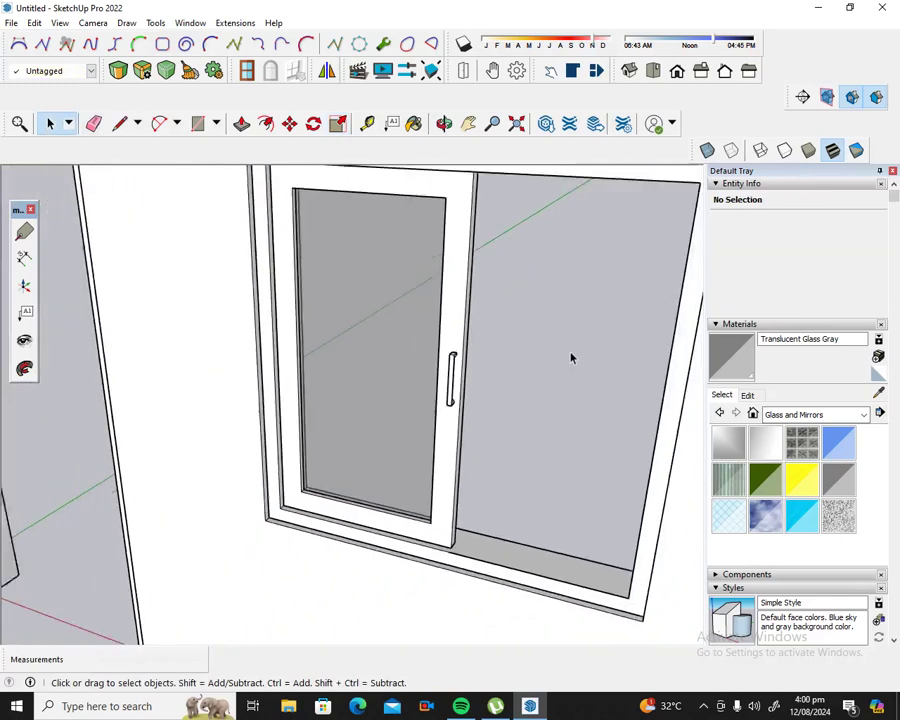
{"action": "scroll", "coordinate": [568, 356], "scroll_direction": "down", "scroll_amount": 2}
{"action": "scroll", "coordinate": [486, 342], "scroll_direction": "up", "scroll_amount": 3}
{"action": "scroll", "coordinate": [486, 368], "scroll_direction": "up", "scroll_amount": 3}
{"action": "left_click", "coordinate": [479, 397]}
{"action": "scroll", "coordinate": [483, 384], "scroll_direction": "up", "scroll_amount": 2}
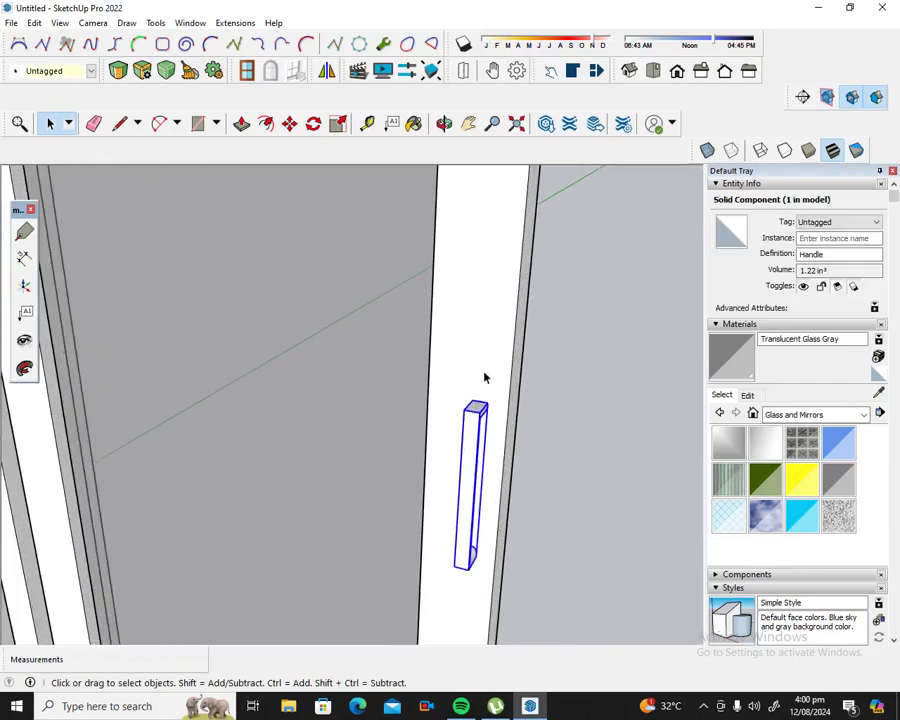
{"action": "left_click", "coordinate": [289, 123]}
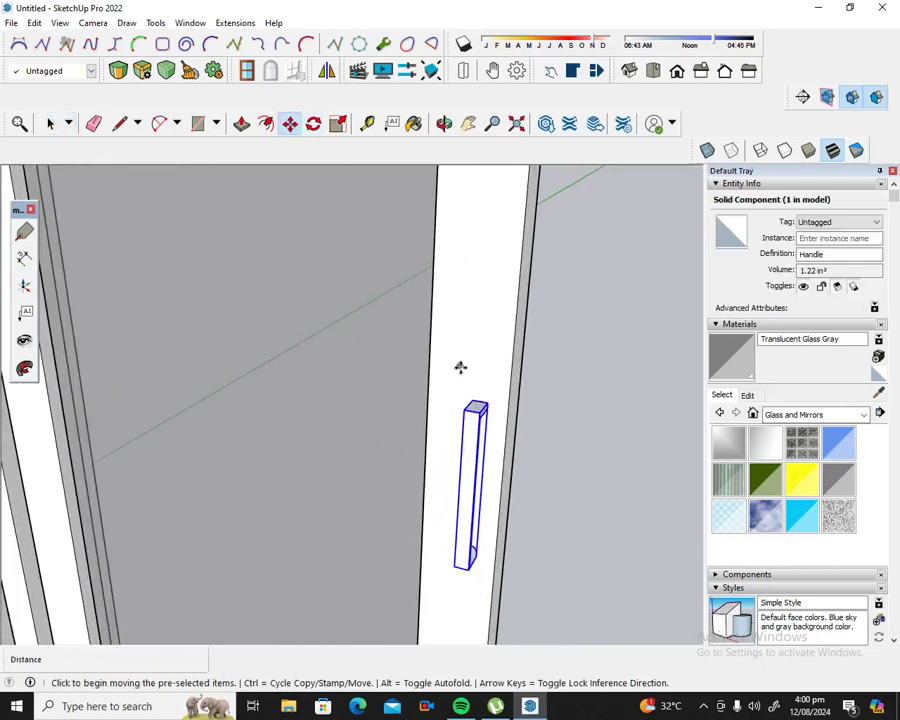
{"action": "left_click", "coordinate": [473, 396]}
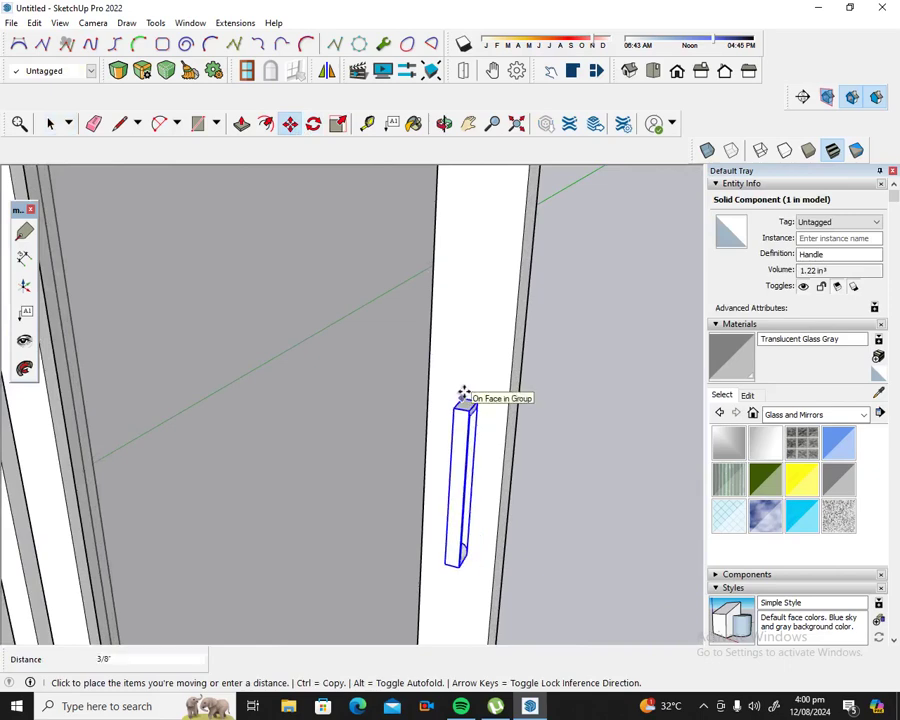
{"action": "key", "text": "Escape"}
Step: Select the sliding sash group
{"action": "scroll", "coordinate": [453, 325], "scroll_direction": "down", "scroll_amount": 3}
{"action": "scroll", "coordinate": [454, 325], "scroll_direction": "down", "scroll_amount": 3}
{"action": "scroll", "coordinate": [454, 325], "scroll_direction": "down", "scroll_amount": 2}
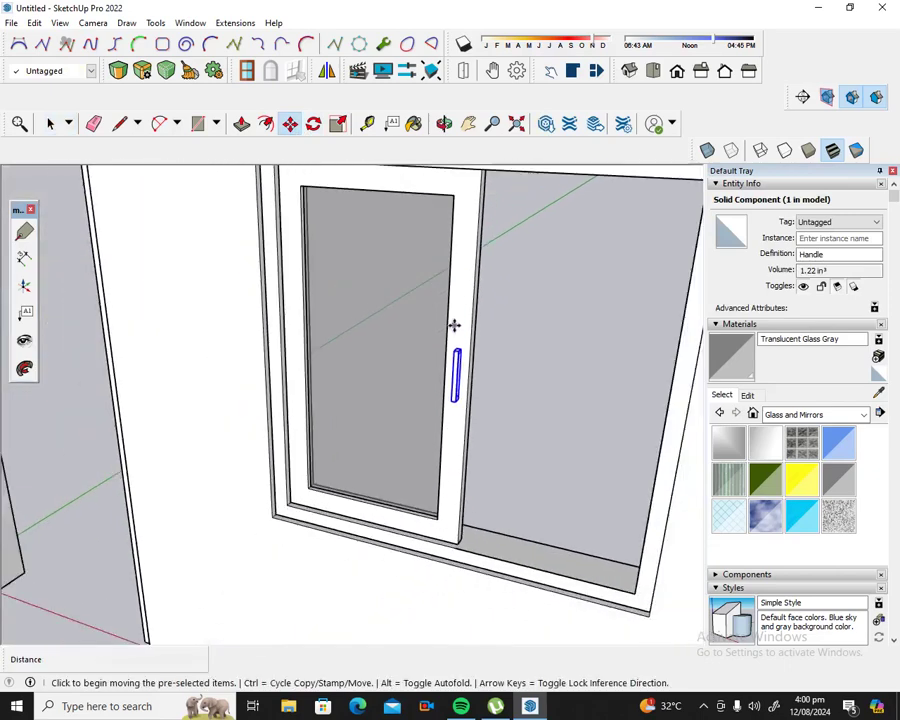
{"action": "left_click", "coordinate": [50, 123]}
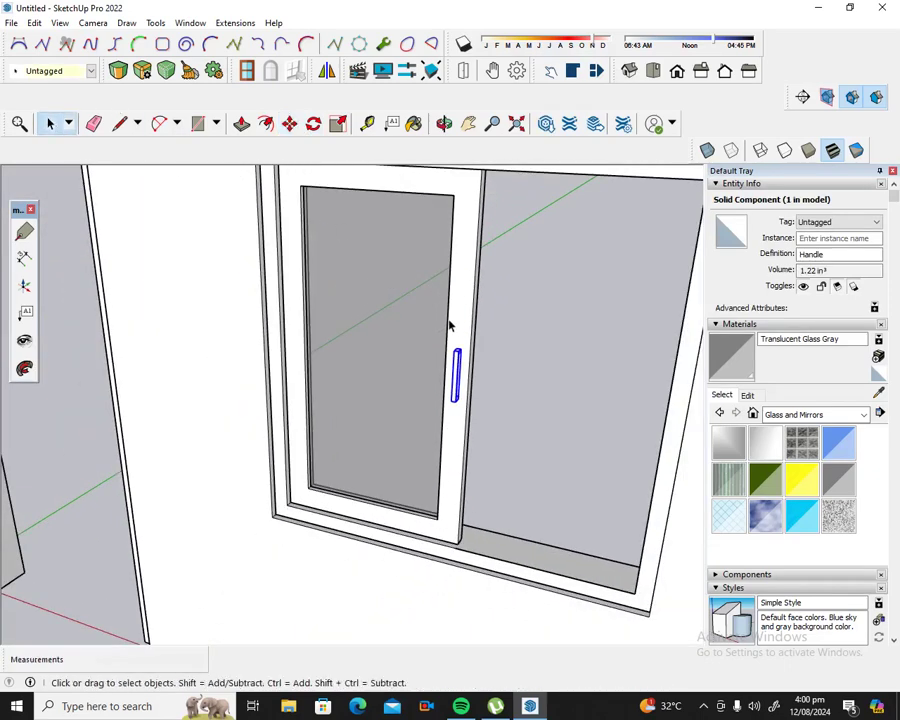
{"action": "left_click", "coordinate": [457, 315]}
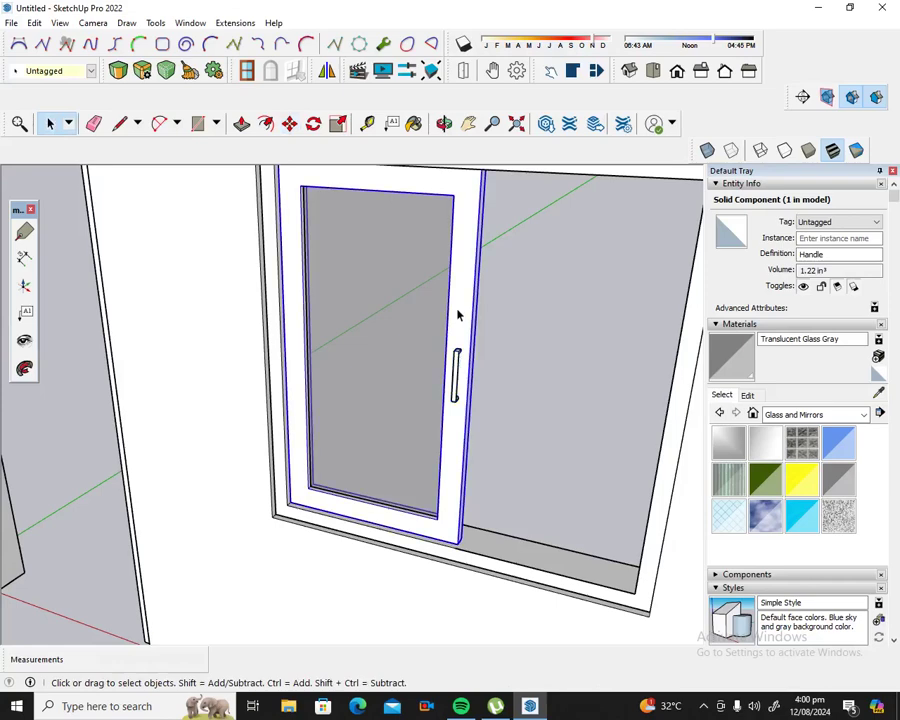
Step: Make one group from the sliding sash and its handle
{"action": "left_click", "coordinate": [456, 368], "text": "shift"}
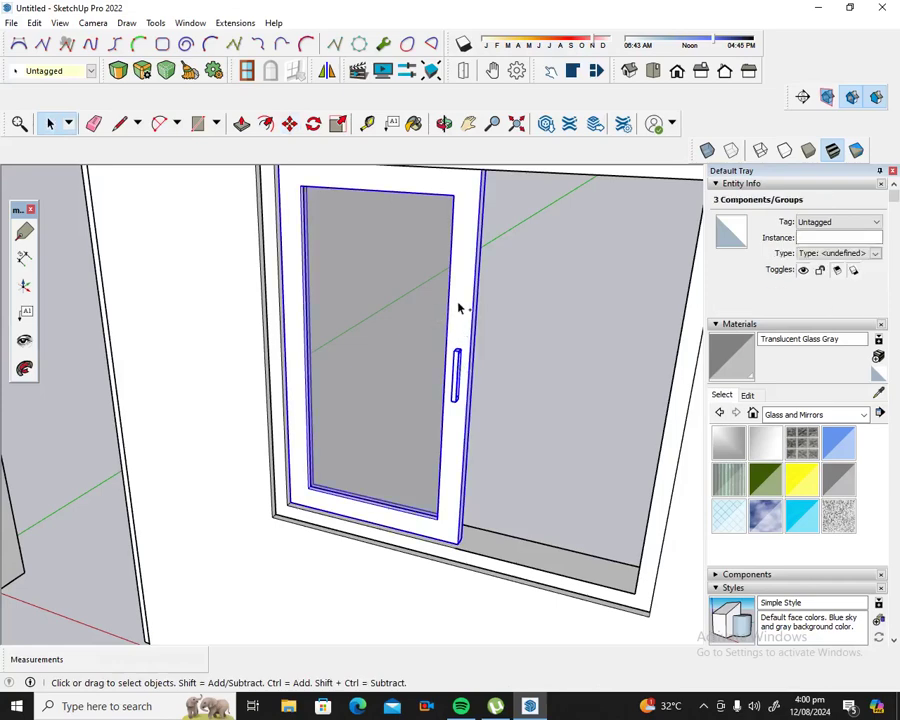
{"action": "right_click", "coordinate": [458, 308]}
{"action": "left_click", "coordinate": [498, 442]}
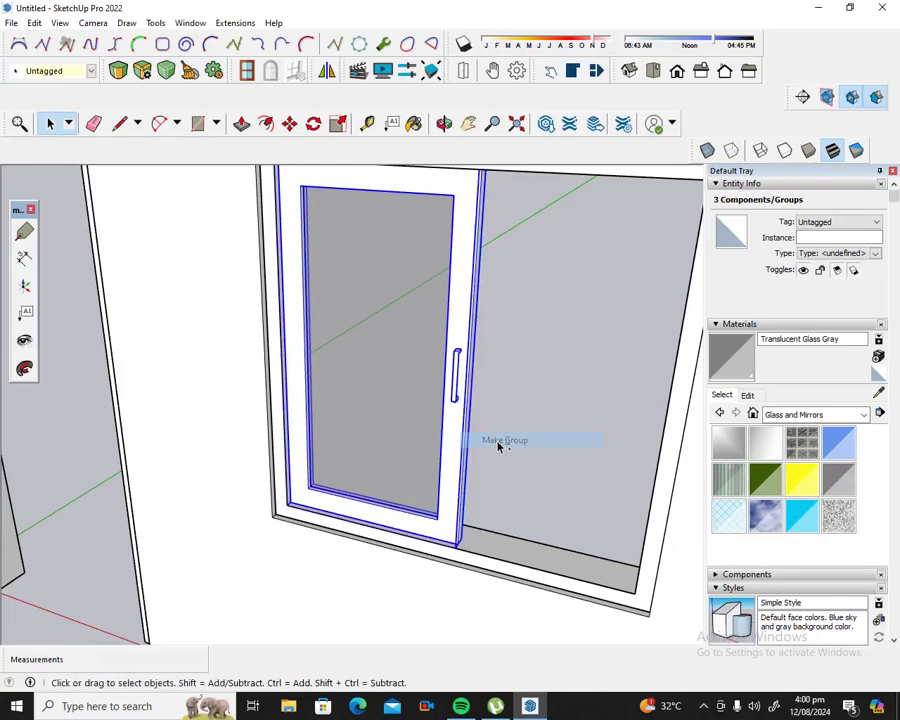
{"action": "scroll", "coordinate": [389, 319], "scroll_direction": "down", "scroll_amount": 5}
{"action": "scroll", "coordinate": [400, 320], "scroll_direction": "down", "scroll_amount": 1}
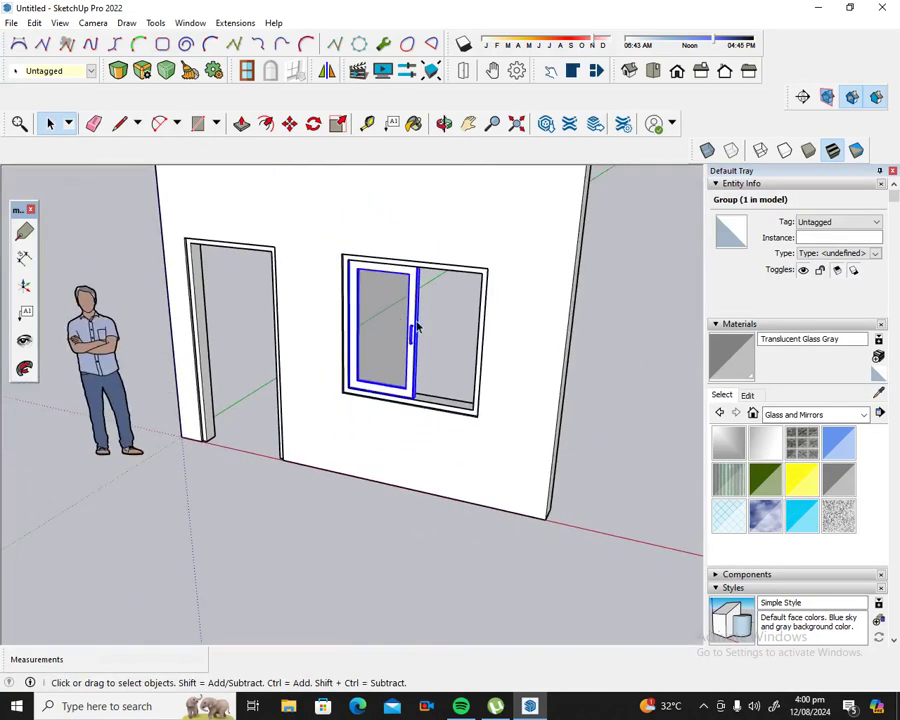
Step: Start copying the sash group from its bottom corner
{"action": "left_click", "coordinate": [444, 123]}
{"action": "mouse_move", "coordinate": [510, 270]}
{"action": "left_mouse_down"}
{"action": "mouse_move", "coordinate": [474, 344]}
{"action": "mouse_move", "coordinate": [329, 367]}
{"action": "left_mouse_up"}
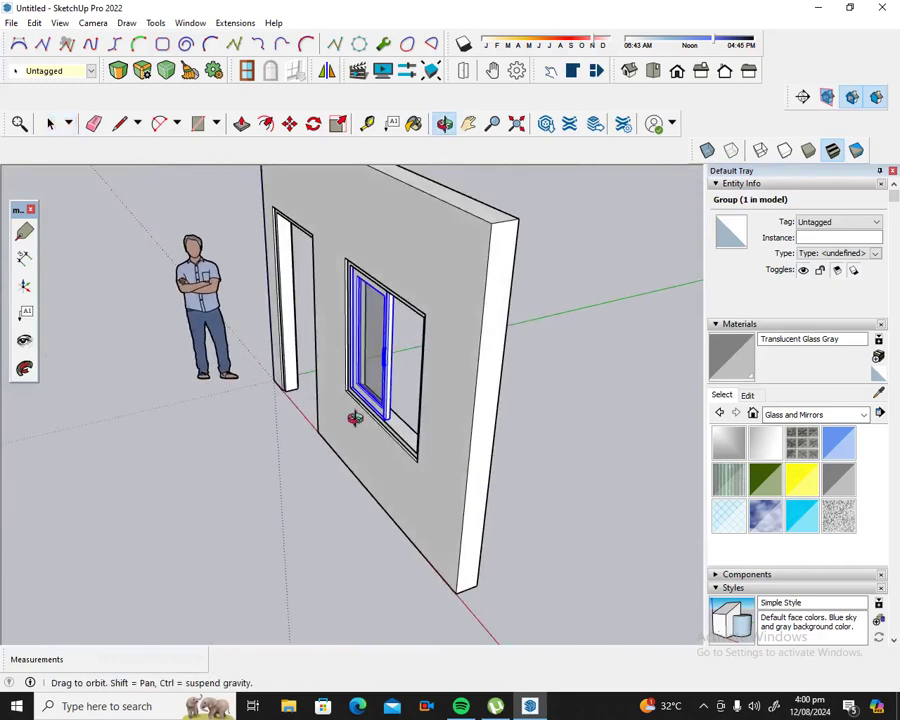
{"action": "left_click_drag", "start_coordinate": [353, 416], "coordinate": [410, 423]}
{"action": "scroll", "coordinate": [402, 300], "scroll_direction": "up", "scroll_amount": 2}
{"action": "scroll", "coordinate": [404, 300], "scroll_direction": "up", "scroll_amount": 2}
{"action": "scroll", "coordinate": [406, 470], "scroll_direction": "up", "scroll_amount": 2}
{"action": "scroll", "coordinate": [405, 440], "scroll_direction": "up", "scroll_amount": 2}
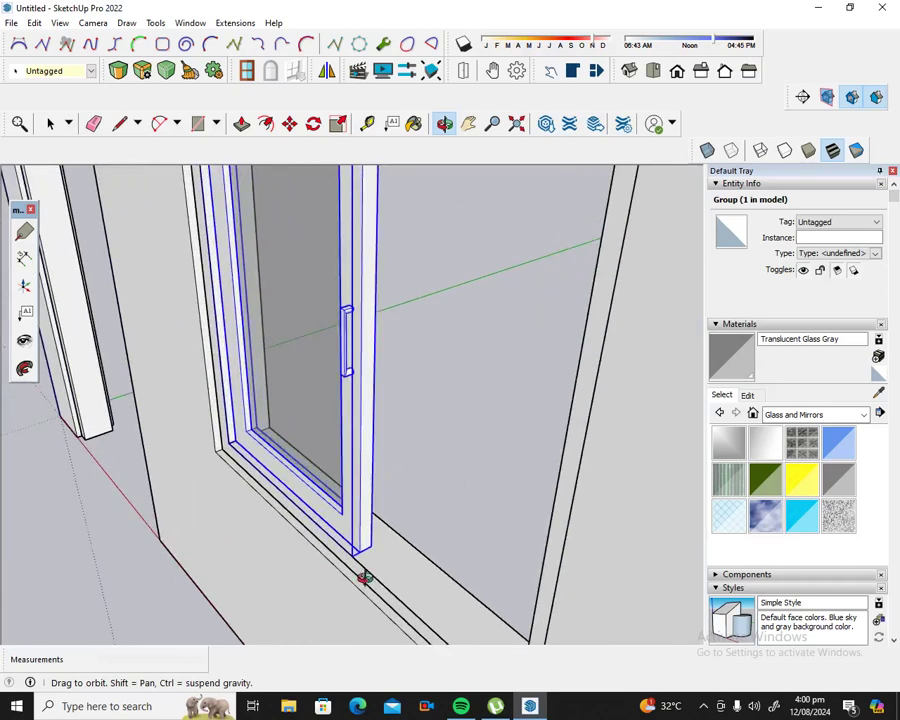
{"action": "scroll", "coordinate": [366, 578], "scroll_direction": "up", "scroll_amount": 2}
{"action": "scroll", "coordinate": [369, 562], "scroll_direction": "up", "scroll_amount": 1}
{"action": "key", "text": "m"}
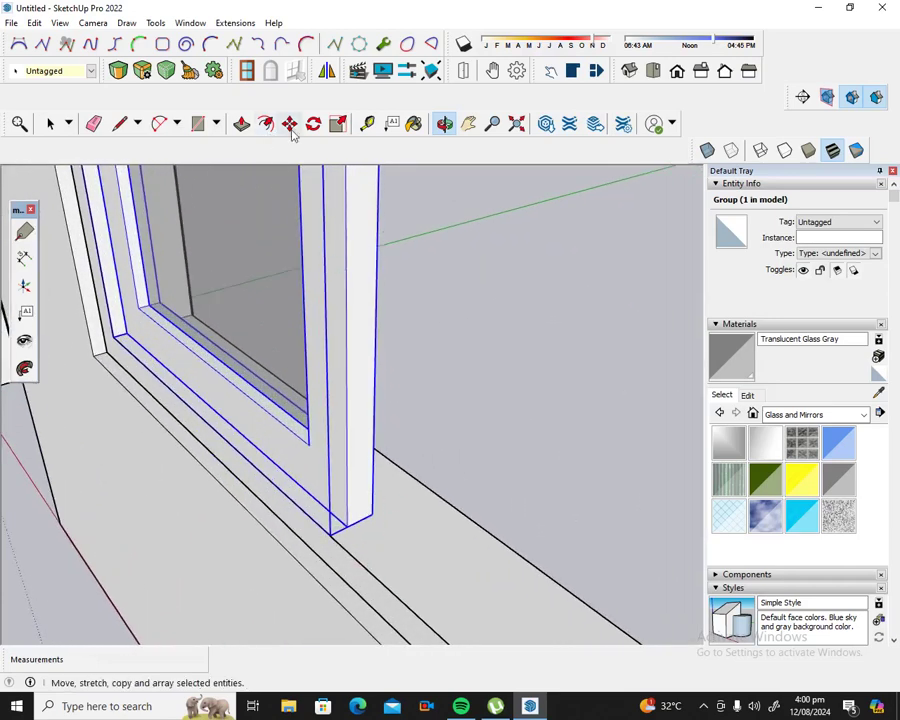
{"action": "left_click", "coordinate": [347, 527]}
{"action": "key", "text": "ctrl"}
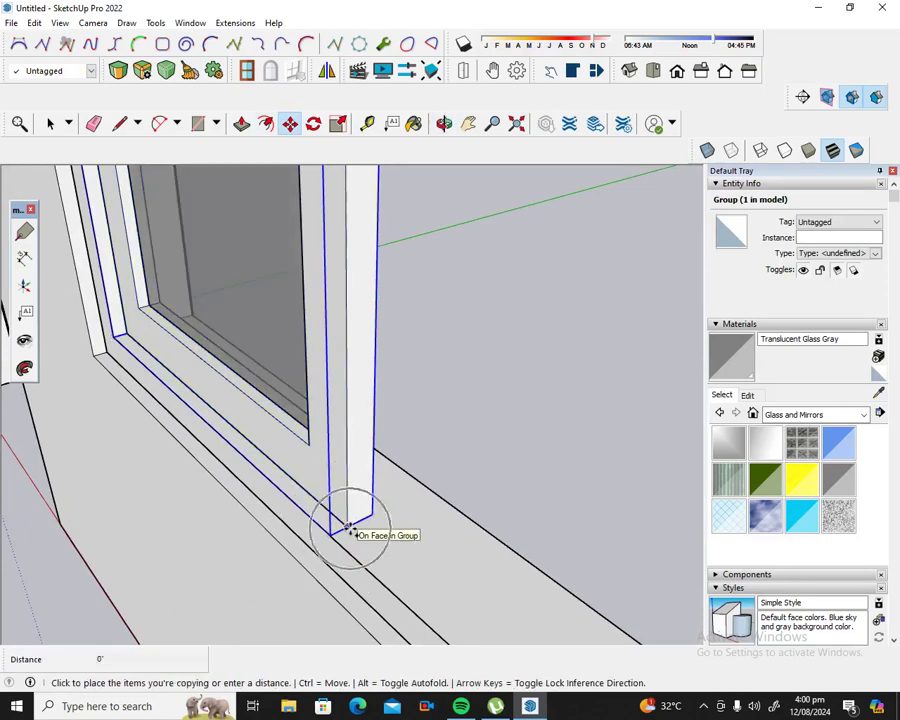
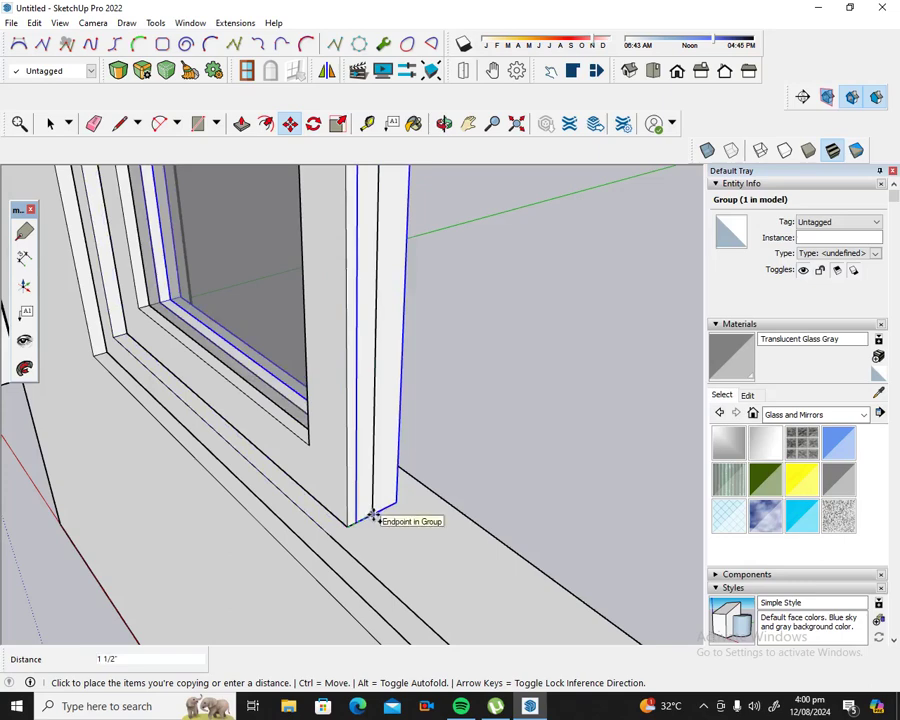
Step: Place the copied sash about 1 3/4" beside the original inside the window frame
{"action": "scroll", "coordinate": [373, 515], "scroll_direction": "up", "scroll_amount": 2}
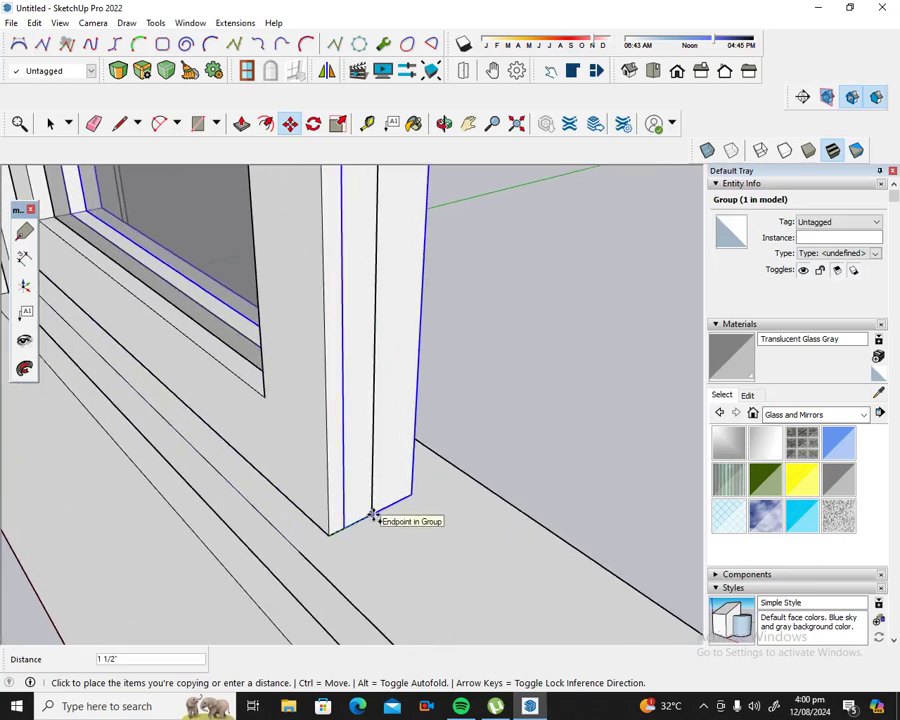
{"action": "scroll", "coordinate": [373, 515], "scroll_direction": "up", "scroll_amount": 1}
{"action": "scroll", "coordinate": [375, 513], "scroll_direction": "up", "scroll_amount": 1}
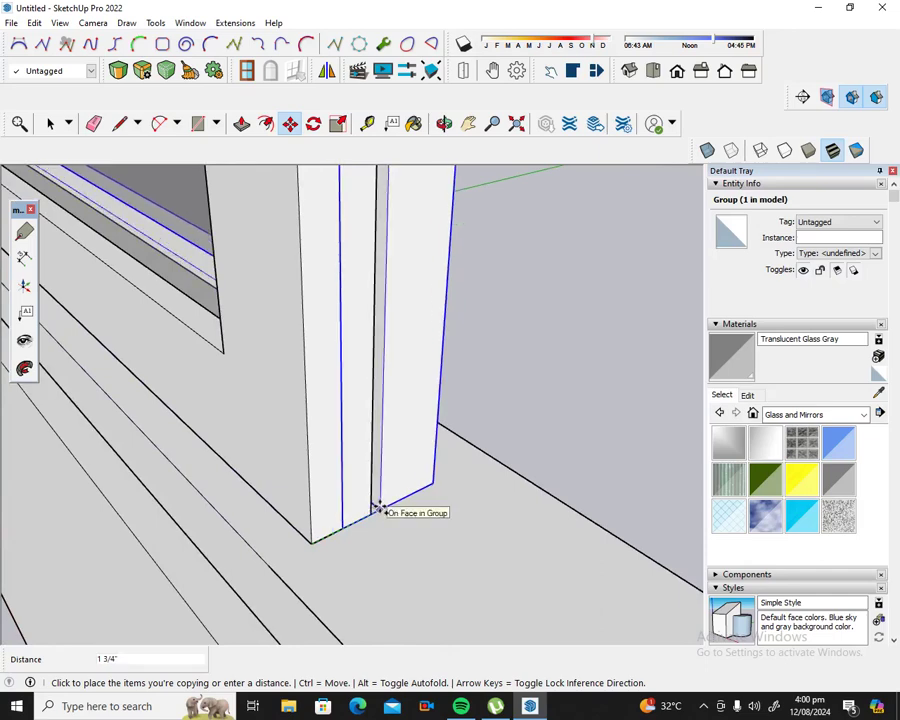
{"action": "left_click", "coordinate": [372, 512]}
Step: Zoom out and orbit to view the window wall from the other side
{"action": "scroll", "coordinate": [300, 450], "scroll_direction": "down", "scroll_amount": 3}
{"action": "scroll", "coordinate": [322, 455], "scroll_direction": "down", "scroll_amount": 1}
{"action": "scroll", "coordinate": [322, 455], "scroll_direction": "down", "scroll_amount": 2}
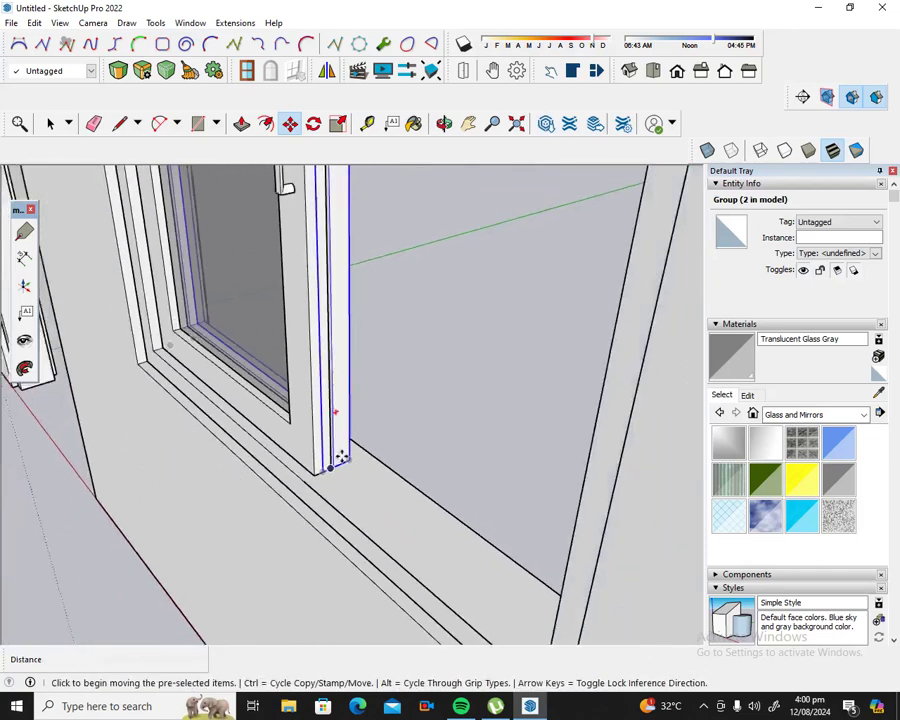
{"action": "scroll", "coordinate": [330, 450], "scroll_direction": "down", "scroll_amount": 2}
{"action": "scroll", "coordinate": [335, 440], "scroll_direction": "down", "scroll_amount": 2}
{"action": "scroll", "coordinate": [350, 440], "scroll_direction": "down", "scroll_amount": 1}
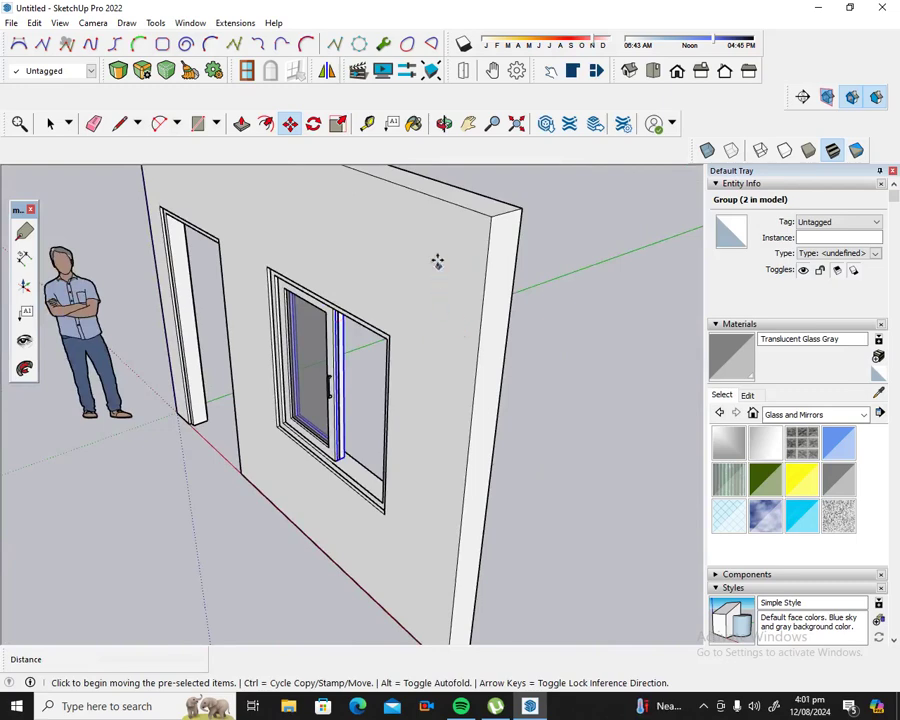
{"action": "left_click", "coordinate": [444, 123]}
{"action": "mouse_move", "coordinate": [462, 304]}
{"action": "left_mouse_down"}
{"action": "mouse_move", "coordinate": [472, 340]}
{"action": "mouse_move", "coordinate": [207, 358]}
{"action": "mouse_move", "coordinate": [298, 270]}
{"action": "mouse_move", "coordinate": [336, 362]}
{"action": "left_mouse_up"}
{"action": "scroll", "coordinate": [336, 362], "scroll_direction": "up", "scroll_amount": 1}
{"action": "scroll", "coordinate": [360, 373], "scroll_direction": "up", "scroll_amount": 1}
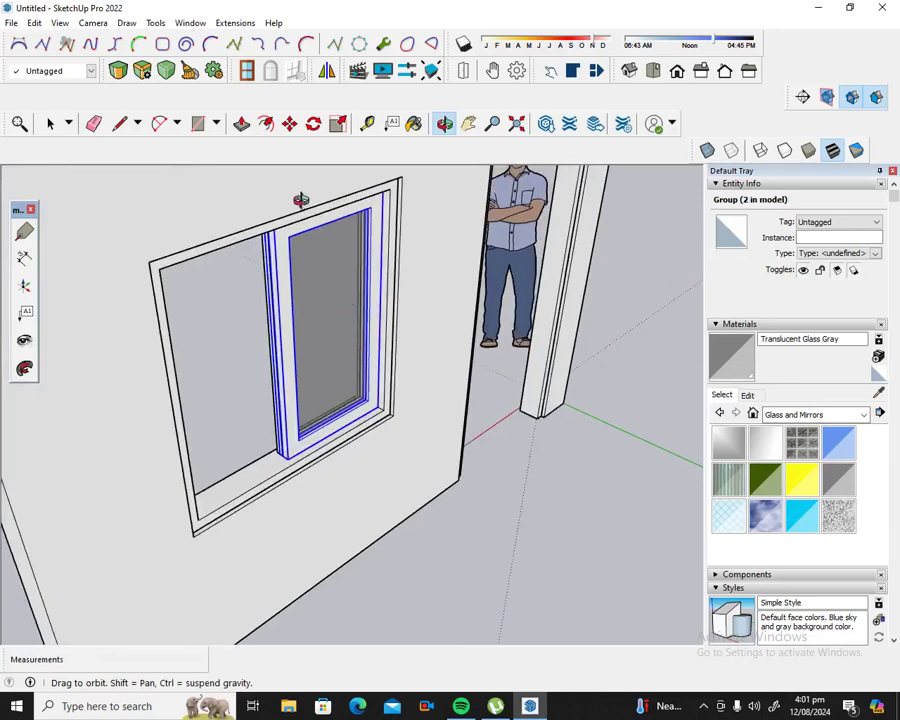
{"action": "left_click", "coordinate": [50, 123]}
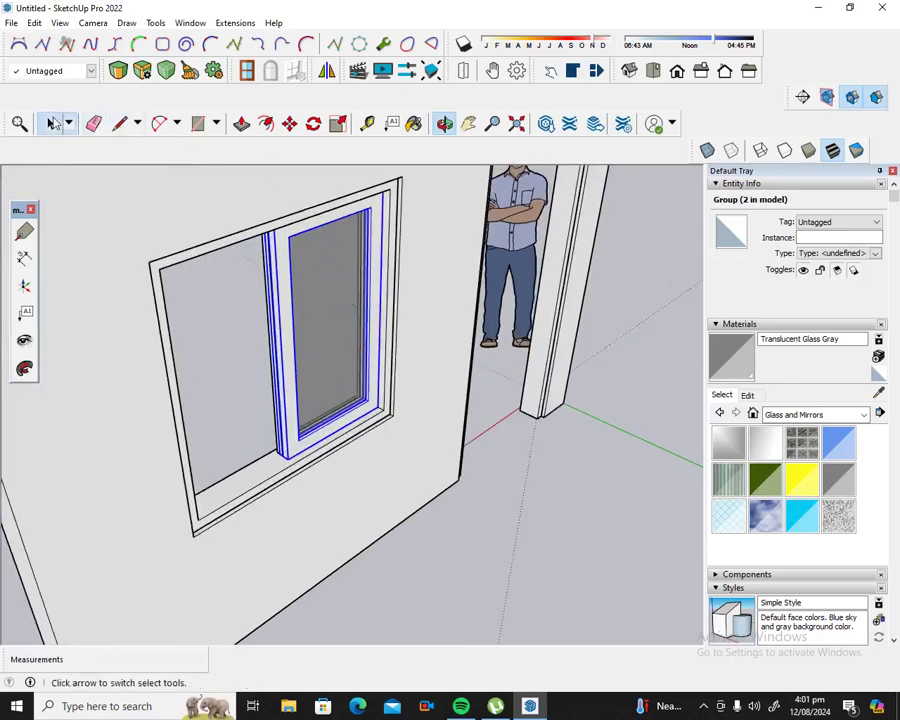
Step: Flip the copied sash along the group's green axis, then orbit so the wall faces the camera
{"action": "right_click", "coordinate": [287, 343]}
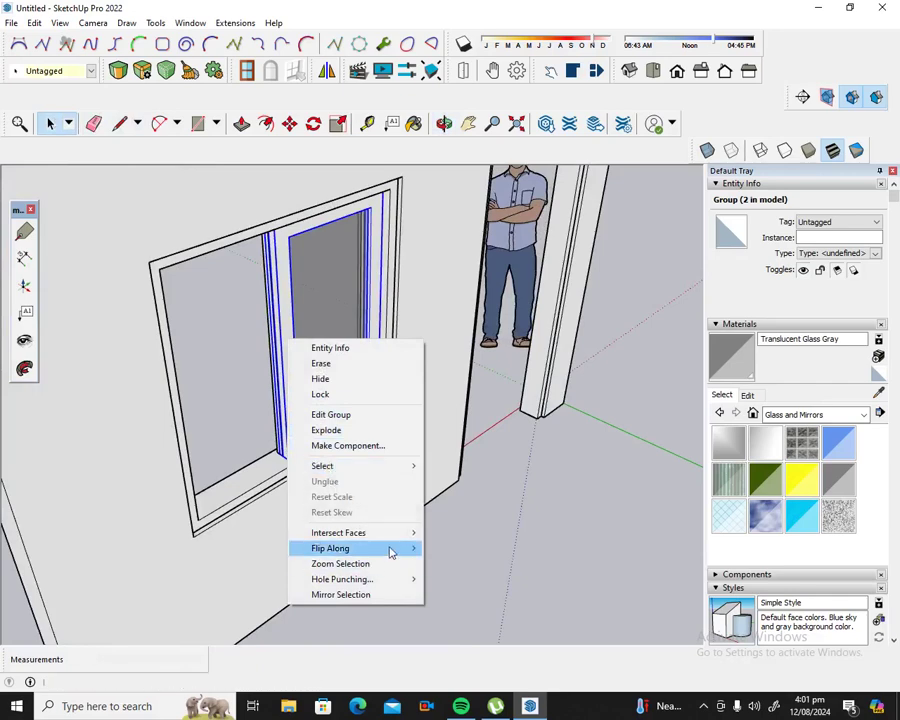
{"action": "mouse_move", "coordinate": [330, 548]}
{"action": "left_click", "coordinate": [463, 566]}
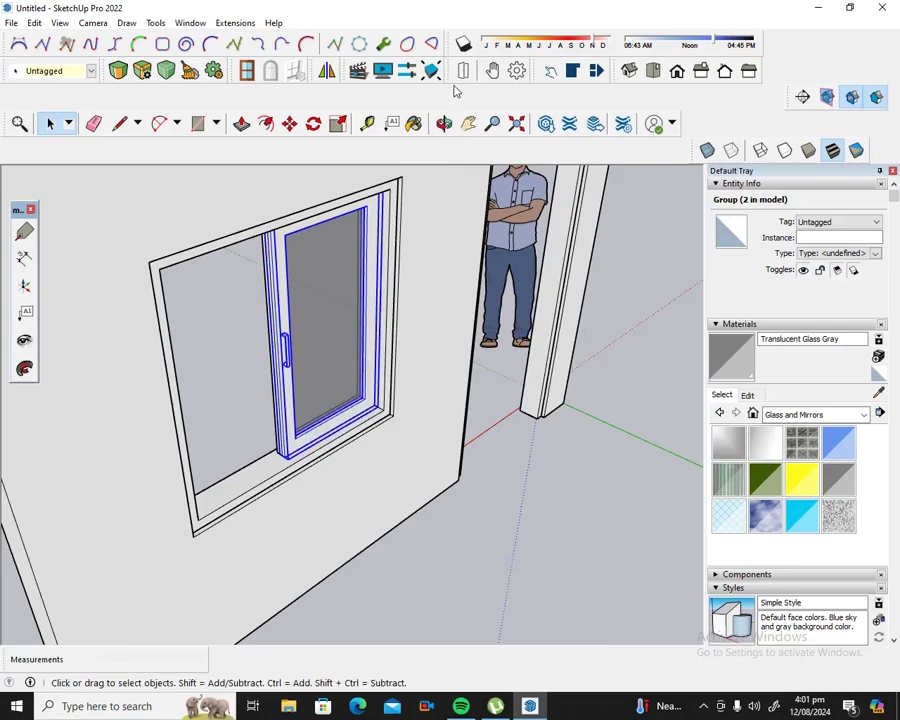
{"action": "left_click", "coordinate": [444, 123]}
{"action": "mouse_move", "coordinate": [140, 424]}
{"action": "left_mouse_down"}
{"action": "mouse_move", "coordinate": [289, 448]}
{"action": "mouse_move", "coordinate": [360, 481]}
{"action": "left_mouse_up"}
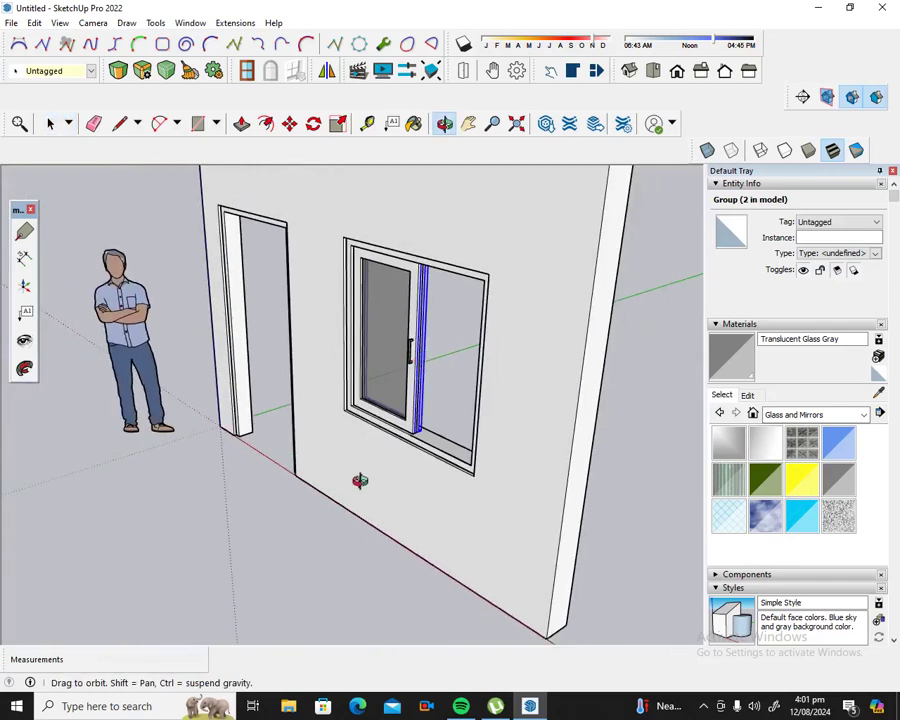
{"action": "scroll", "coordinate": [496, 502], "scroll_direction": "up", "scroll_amount": 2}
{"action": "scroll", "coordinate": [528, 340], "scroll_direction": "up", "scroll_amount": 2}
{"action": "scroll", "coordinate": [518, 218], "scroll_direction": "up", "scroll_amount": 2}
{"action": "scroll", "coordinate": [518, 250], "scroll_direction": "up", "scroll_amount": 2}
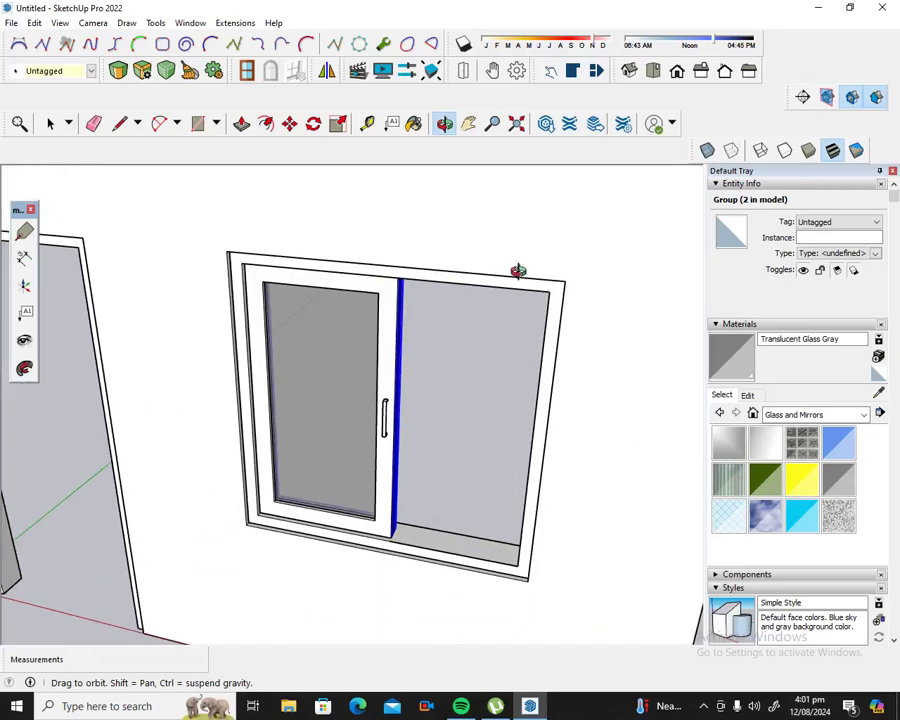
{"action": "mouse_move", "coordinate": [597, 472]}
{"action": "left_mouse_down"}
{"action": "mouse_move", "coordinate": [609, 479]}
{"action": "mouse_move", "coordinate": [607, 410]}
{"action": "mouse_move", "coordinate": [621, 408]}
{"action": "left_mouse_up"}
{"action": "scroll", "coordinate": [617, 406], "scroll_direction": "down", "scroll_amount": 3}
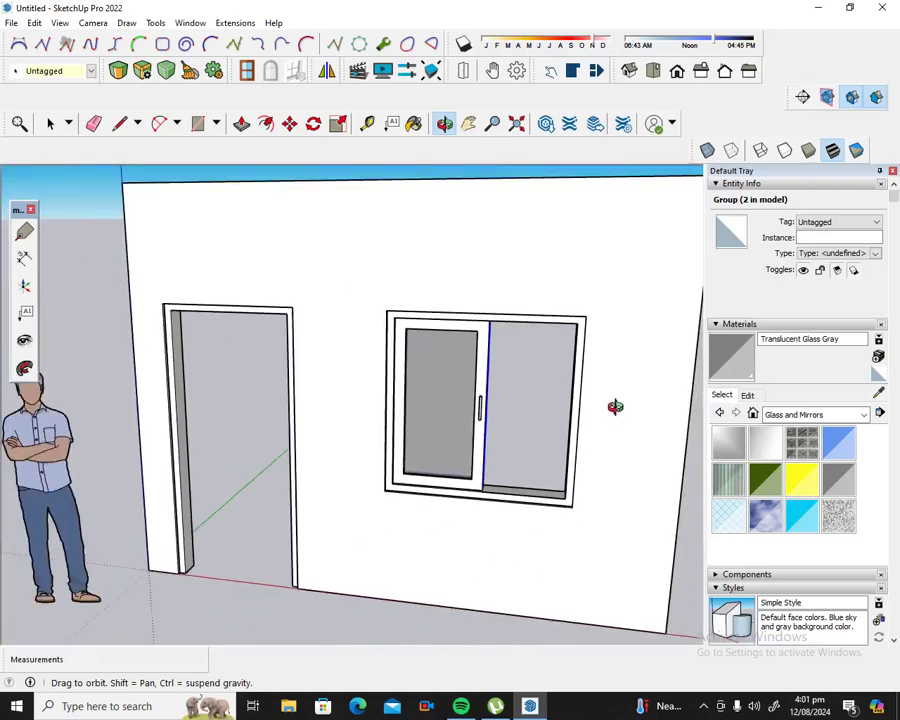
{"action": "mouse_move", "coordinate": [540, 531]}
{"action": "left_mouse_down"}
{"action": "mouse_move", "coordinate": [560, 599]}
{"action": "mouse_move", "coordinate": [607, 550]}
{"action": "left_mouse_up"}
{"action": "left_click_drag", "start_coordinate": [392, 518], "coordinate": [394, 482]}
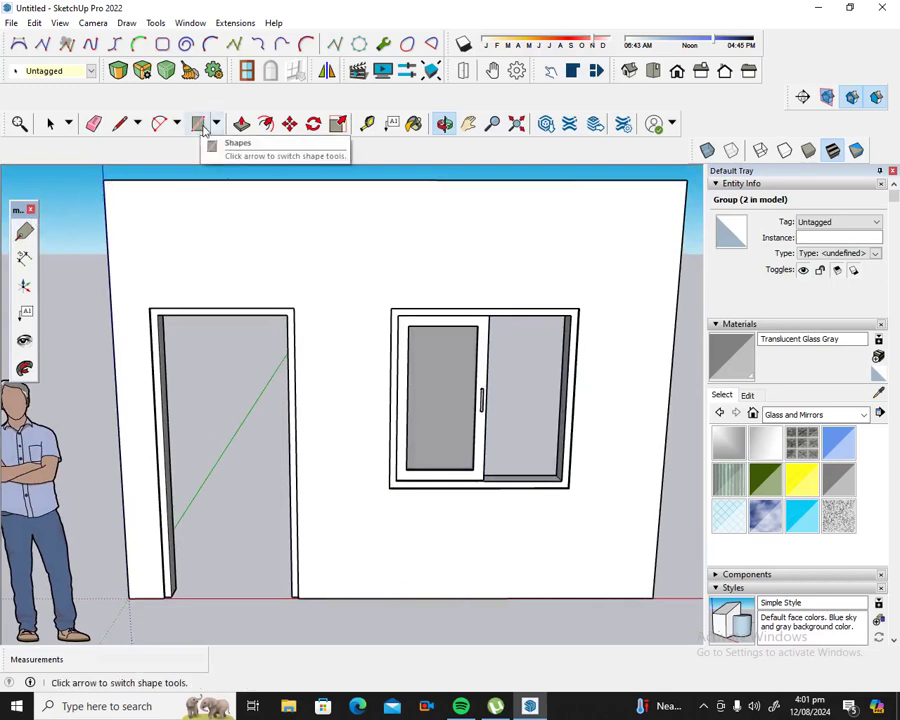
Step: Draw a rectangle filling the door opening from bottom-left to top-right
{"action": "left_click", "coordinate": [200, 124]}
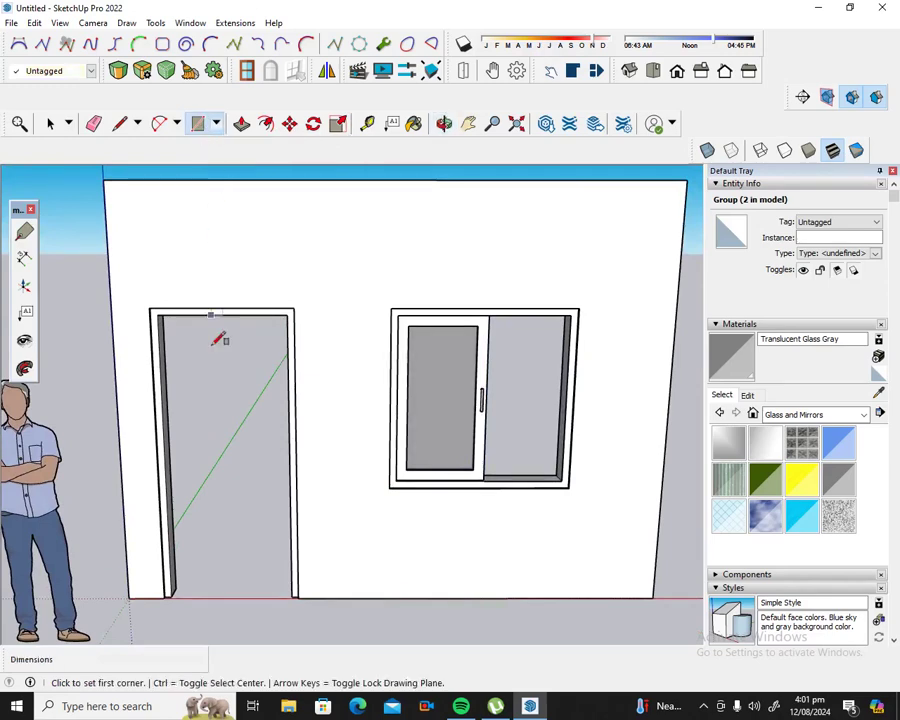
{"action": "left_click", "coordinate": [172, 597]}
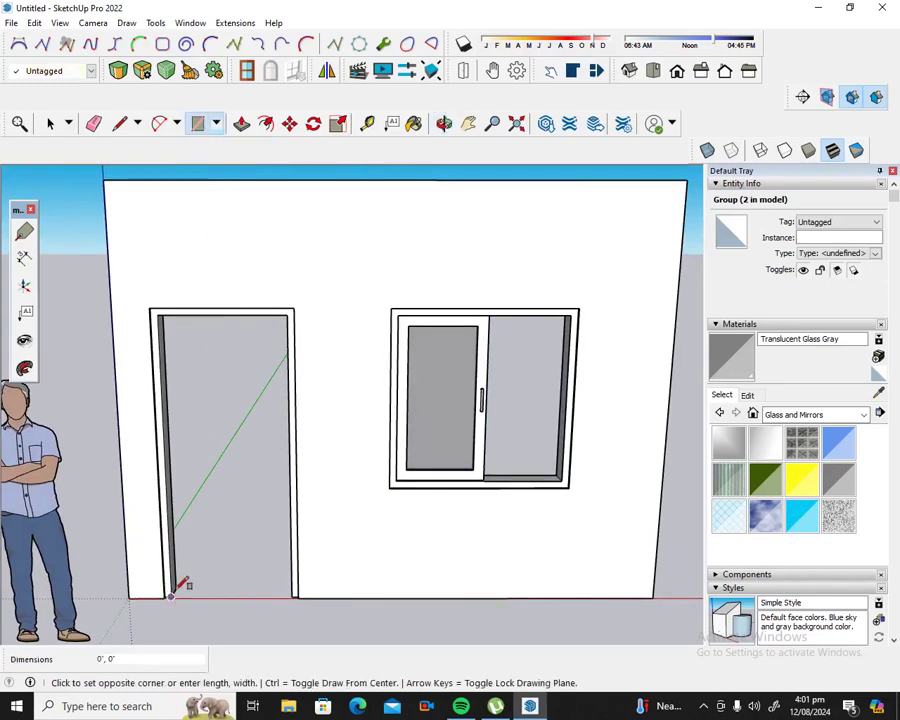
{"action": "type", "text": "7', 3'"}
{"action": "left_click", "coordinate": [290, 310]}
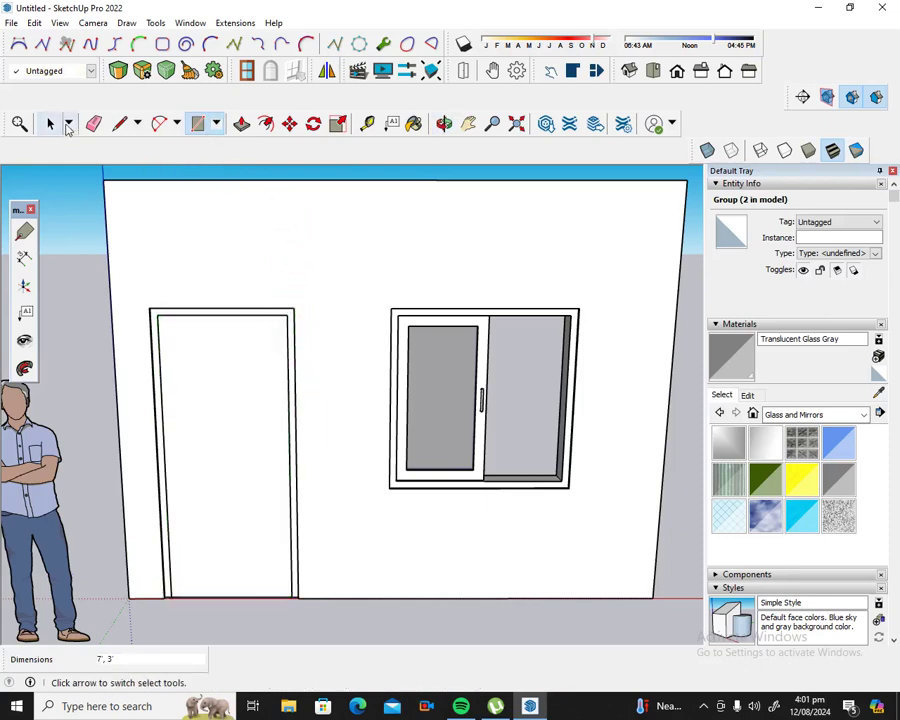
Step: Copy the door rectangle with its edges to a spot right of the wall
{"action": "left_click", "coordinate": [50, 123]}
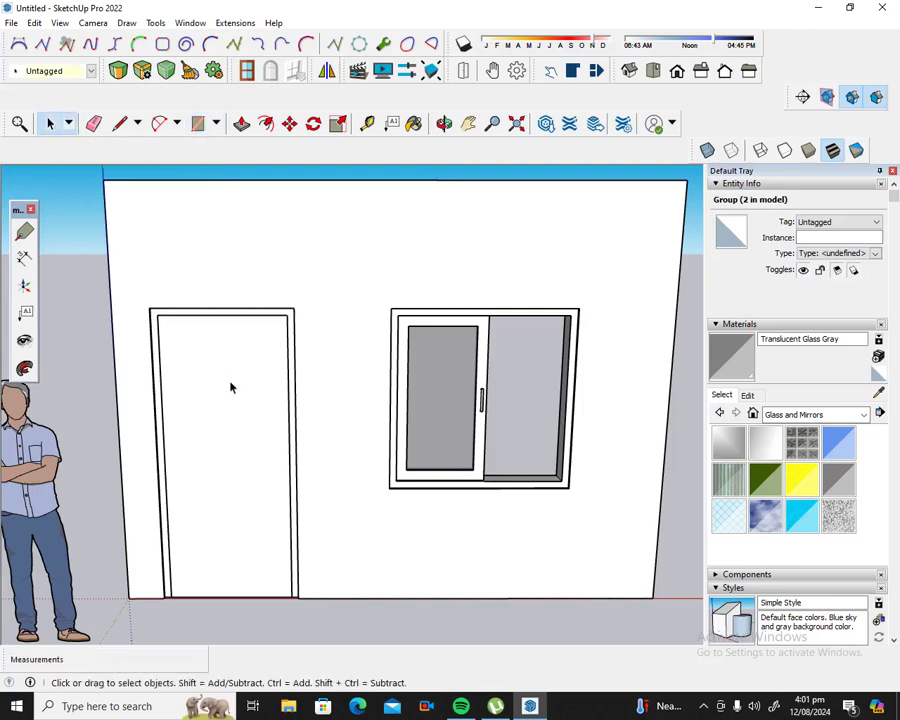
{"action": "double_click", "coordinate": [225, 441]}
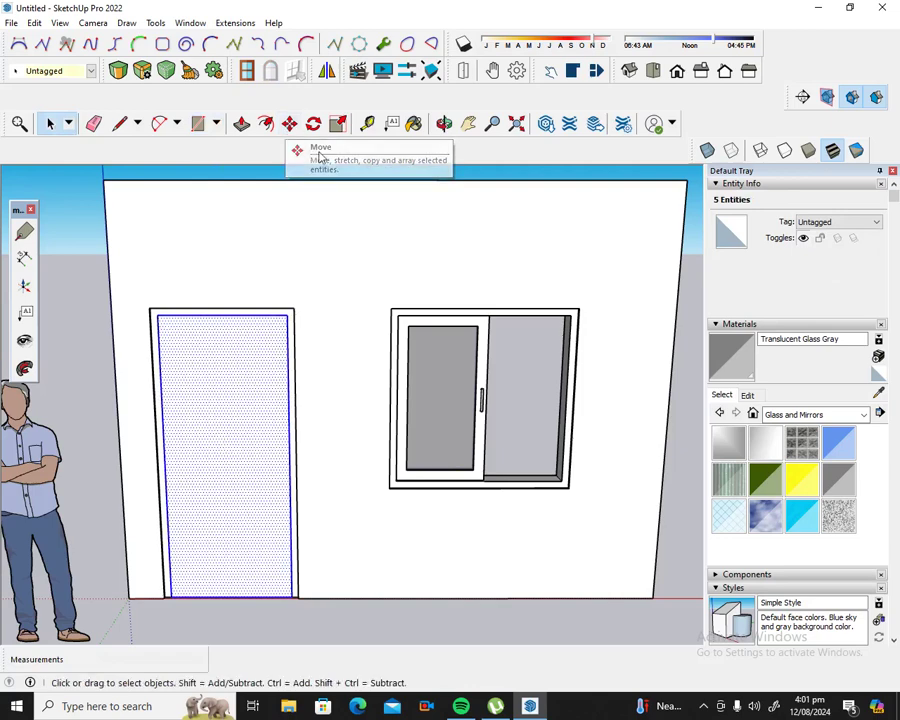
{"action": "scroll", "coordinate": [277, 205], "scroll_direction": "down", "scroll_amount": 2}
{"action": "scroll", "coordinate": [277, 204], "scroll_direction": "down", "scroll_amount": 2}
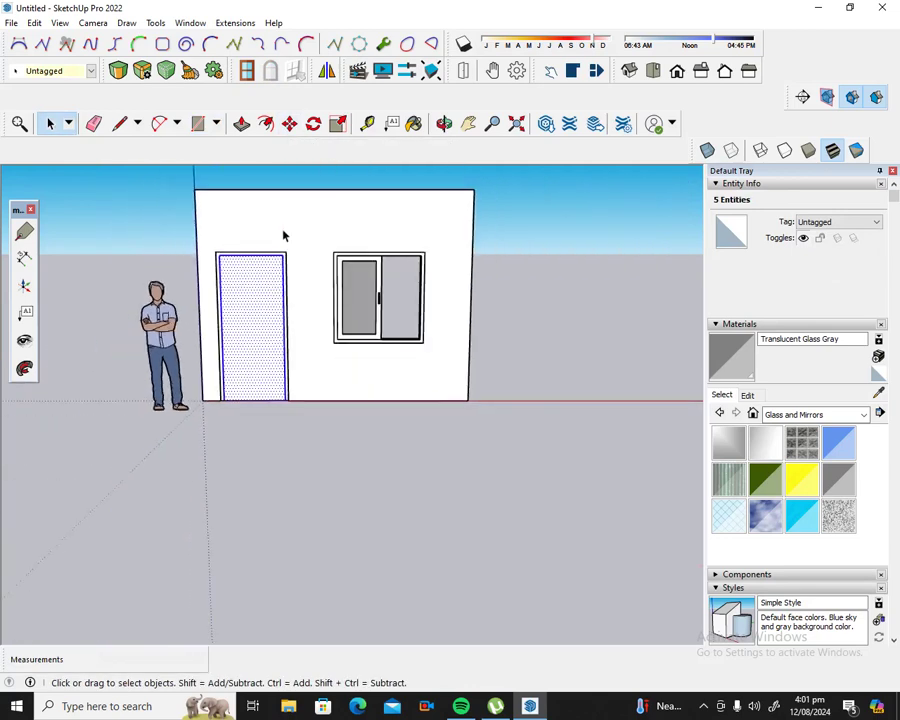
{"action": "left_click", "coordinate": [289, 123]}
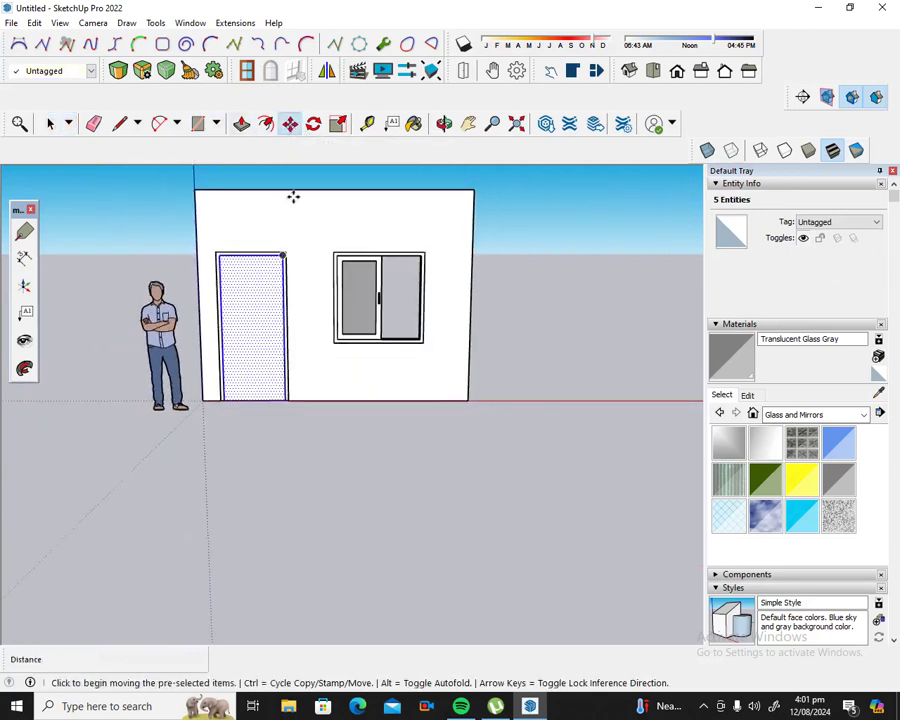
{"action": "key", "text": "ctrl"}
{"action": "left_click", "coordinate": [245, 317]}
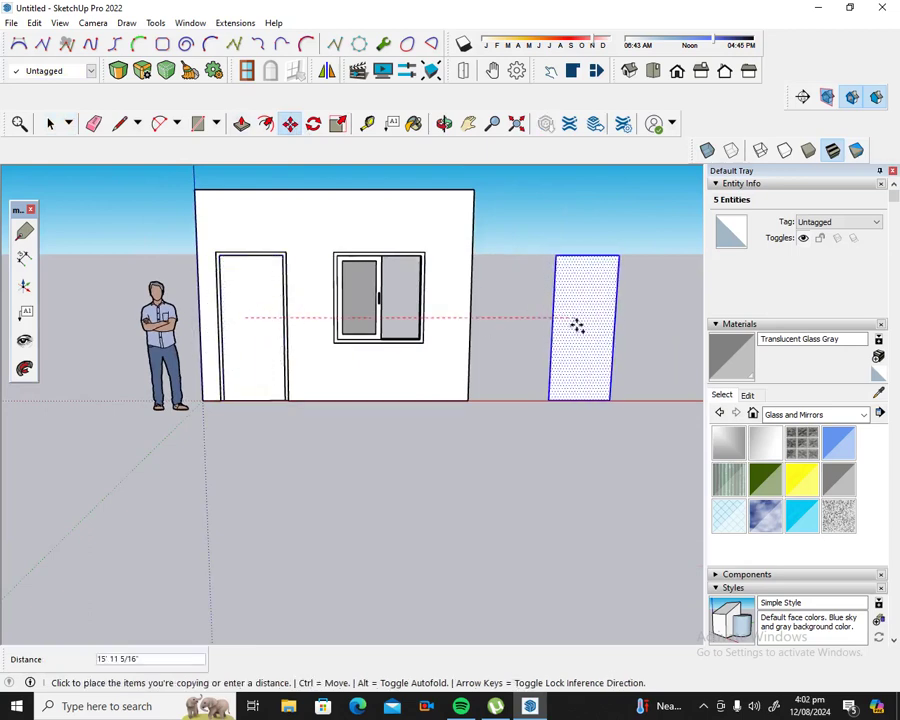
{"action": "left_click", "coordinate": [577, 318]}
Step: Erase the face in the door opening so the doorway is empty
{"action": "left_click", "coordinate": [50, 123]}
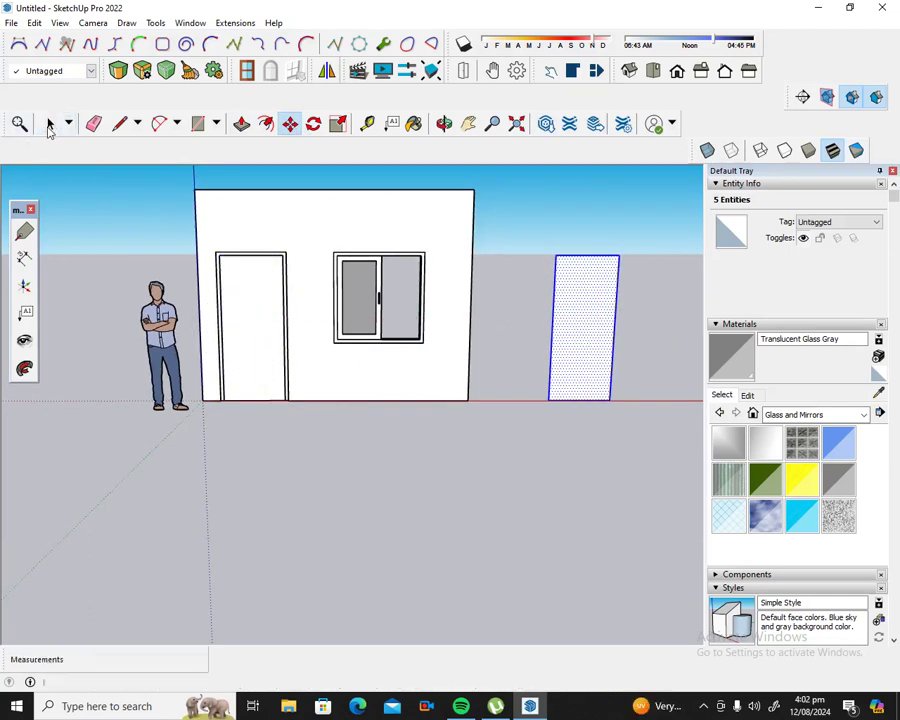
{"action": "left_click", "coordinate": [258, 303]}
{"action": "right_click", "coordinate": [258, 303]}
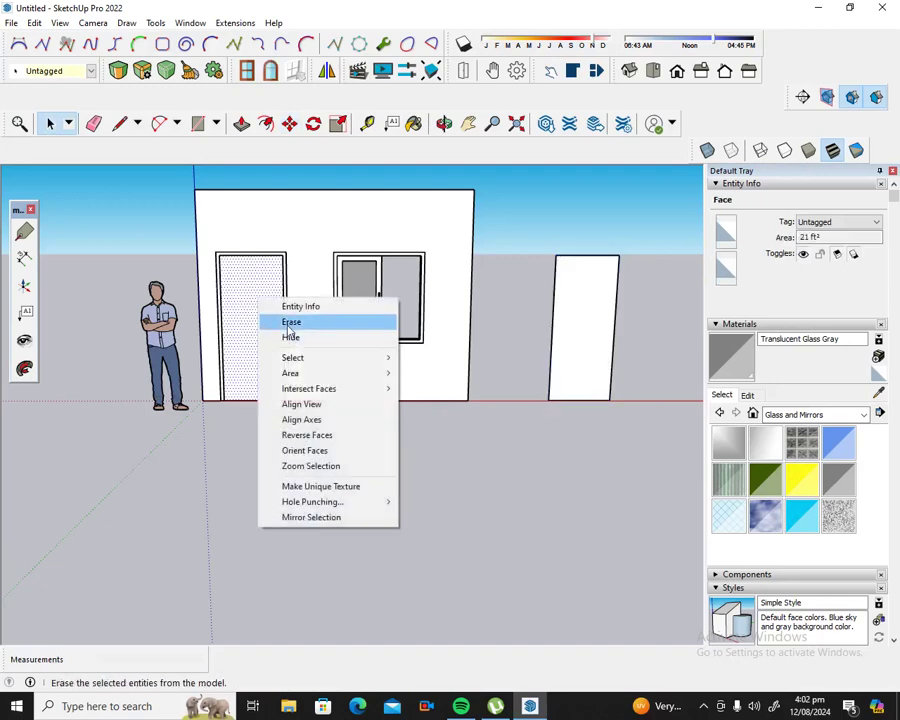
{"action": "left_click", "coordinate": [290, 320]}
{"action": "scroll", "coordinate": [618, 287], "scroll_direction": "up", "scroll_amount": 2}
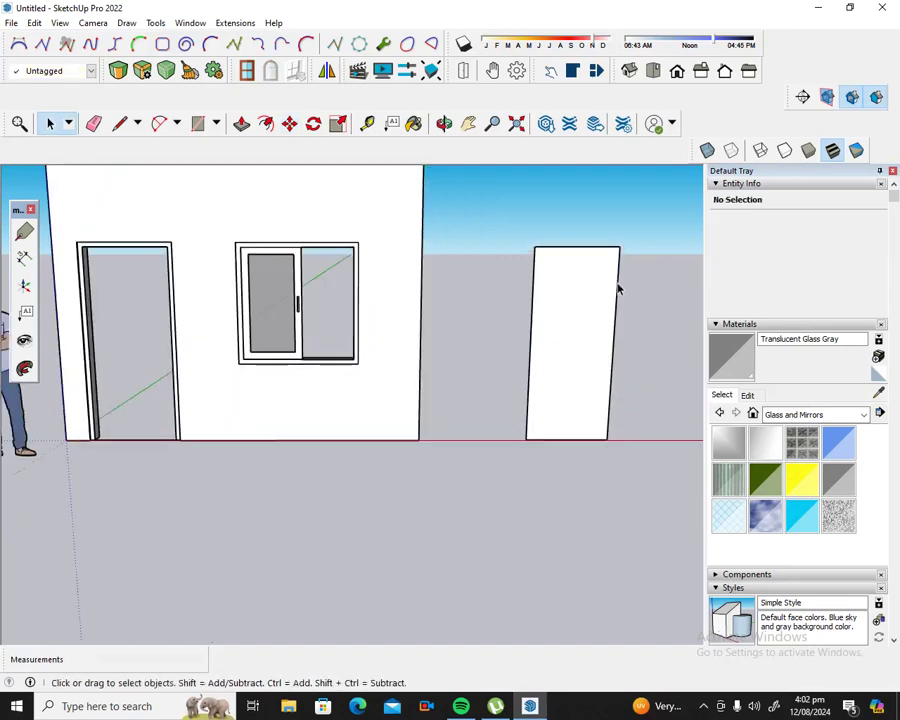
{"action": "left_click", "coordinate": [444, 123]}
Step: Bring the free-standing door panel into view and select it with all its edges
{"action": "mouse_move", "coordinate": [625, 257]}
{"action": "left_mouse_down"}
{"action": "mouse_move", "coordinate": [538, 267]}
{"action": "mouse_move", "coordinate": [627, 285]}
{"action": "mouse_move", "coordinate": [591, 305]}
{"action": "left_mouse_up"}
{"action": "scroll", "coordinate": [627, 285], "scroll_direction": "up", "scroll_amount": 1}
{"action": "scroll", "coordinate": [652, 284], "scroll_direction": "up", "scroll_amount": 1}
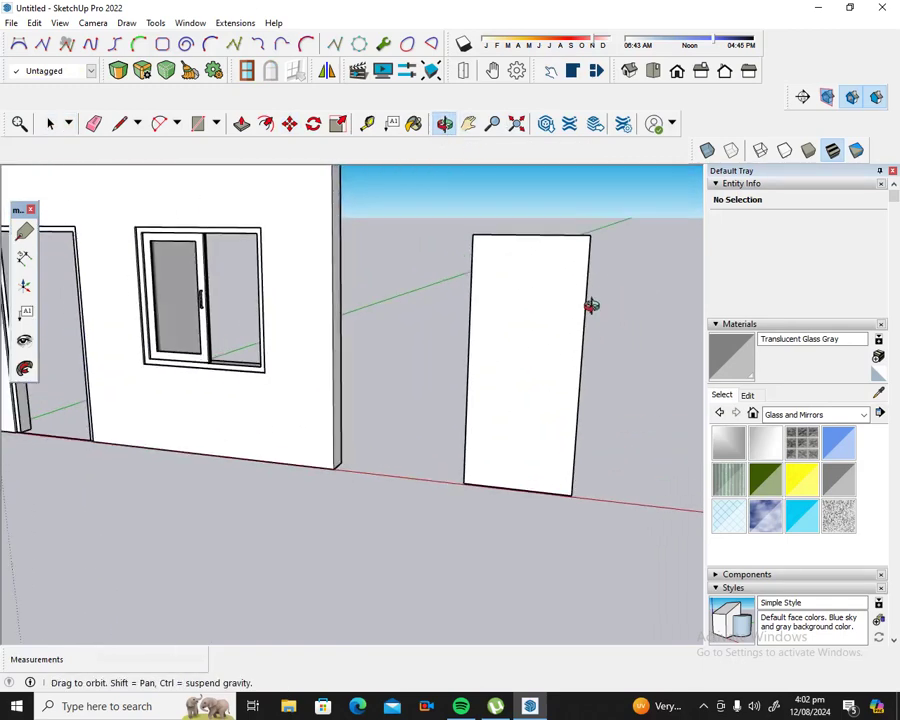
{"action": "left_click", "coordinate": [469, 123]}
{"action": "left_click_drag", "start_coordinate": [530, 289], "coordinate": [408, 328]}
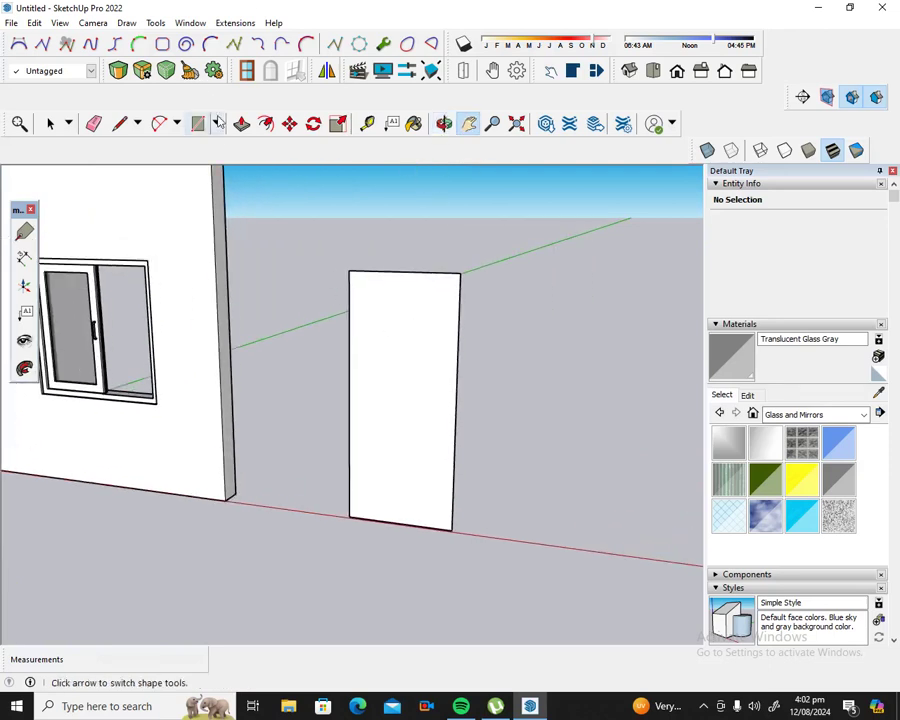
{"action": "left_click", "coordinate": [62, 122]}
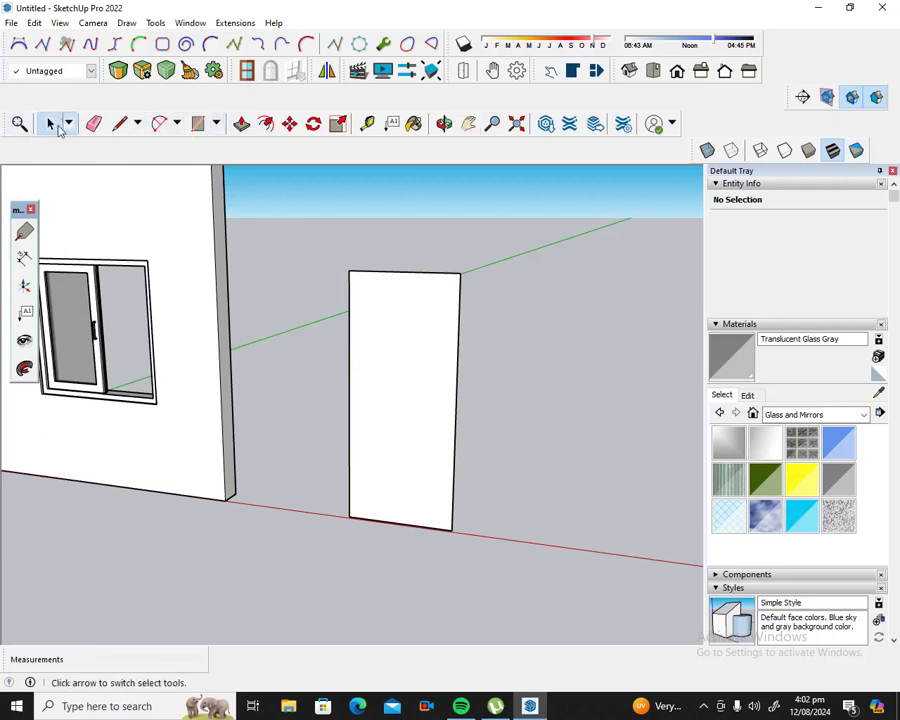
{"action": "left_click", "coordinate": [392, 341]}
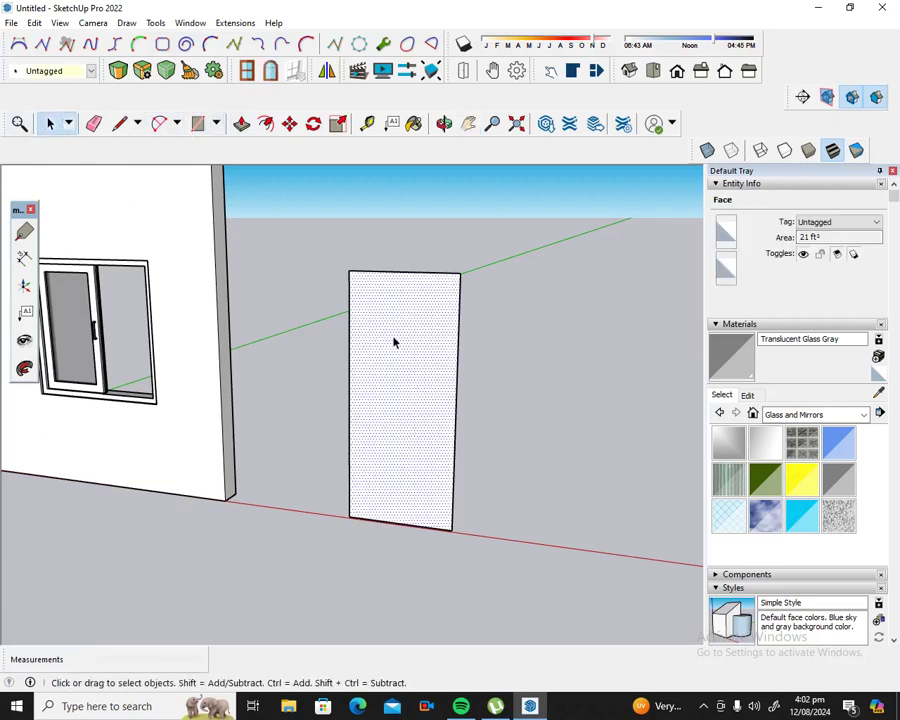
{"action": "double_click", "coordinate": [395, 342]}
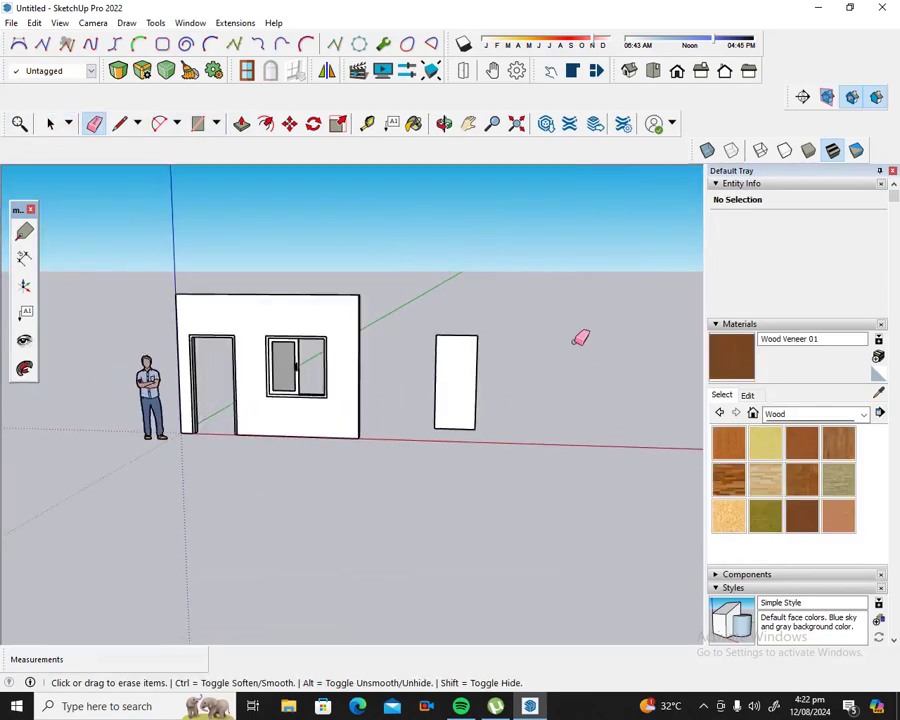
{"action": "scroll", "coordinate": [580, 338], "scroll_direction": "up", "scroll_amount": 2}
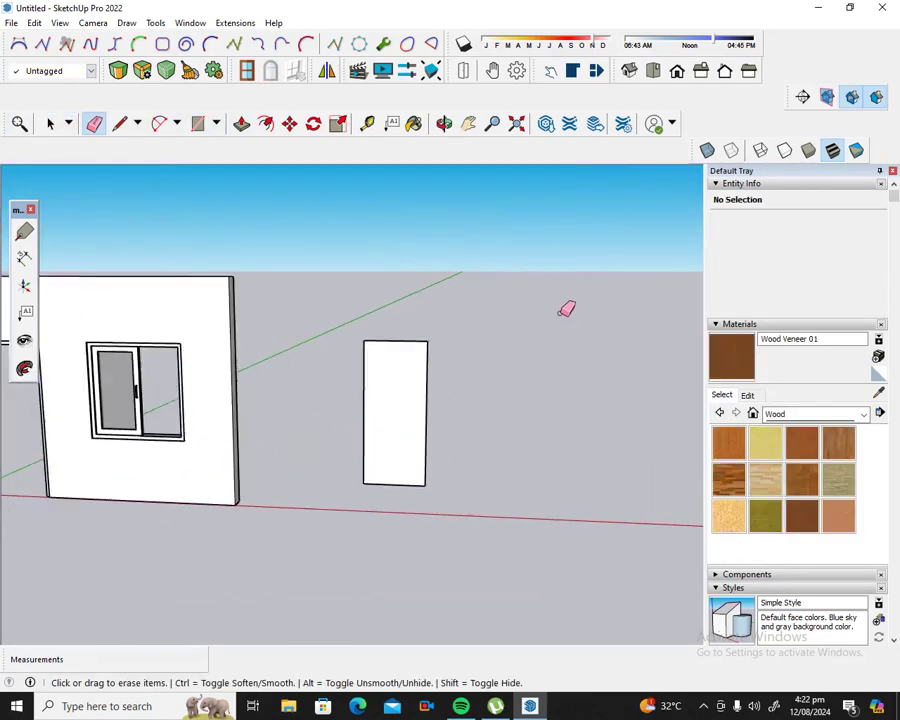
{"action": "scroll", "coordinate": [455, 338], "scroll_direction": "up", "scroll_amount": 2}
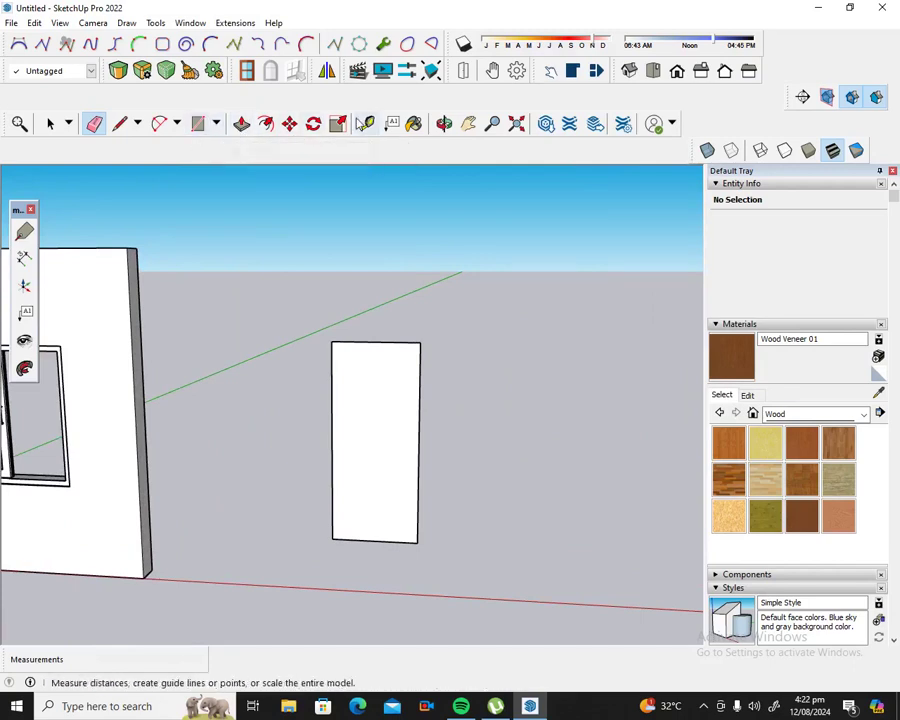
Step: Offset the door's front face outline 8 inches inward
{"action": "left_click", "coordinate": [289, 123]}
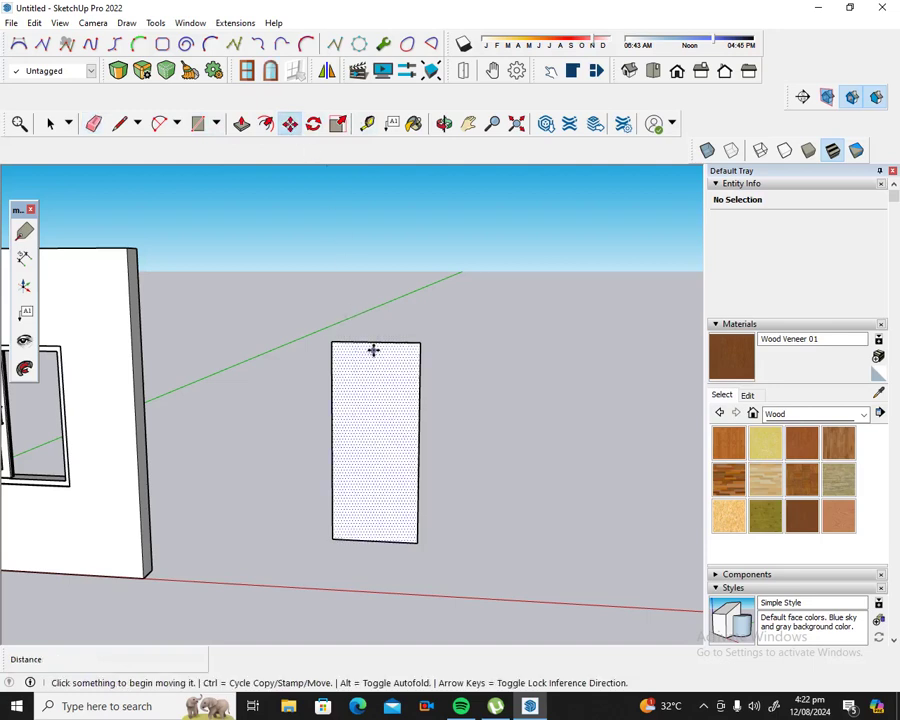
{"action": "left_click", "coordinate": [265, 124]}
{"action": "left_click", "coordinate": [366, 348]}
{"action": "type", "text": "8"}
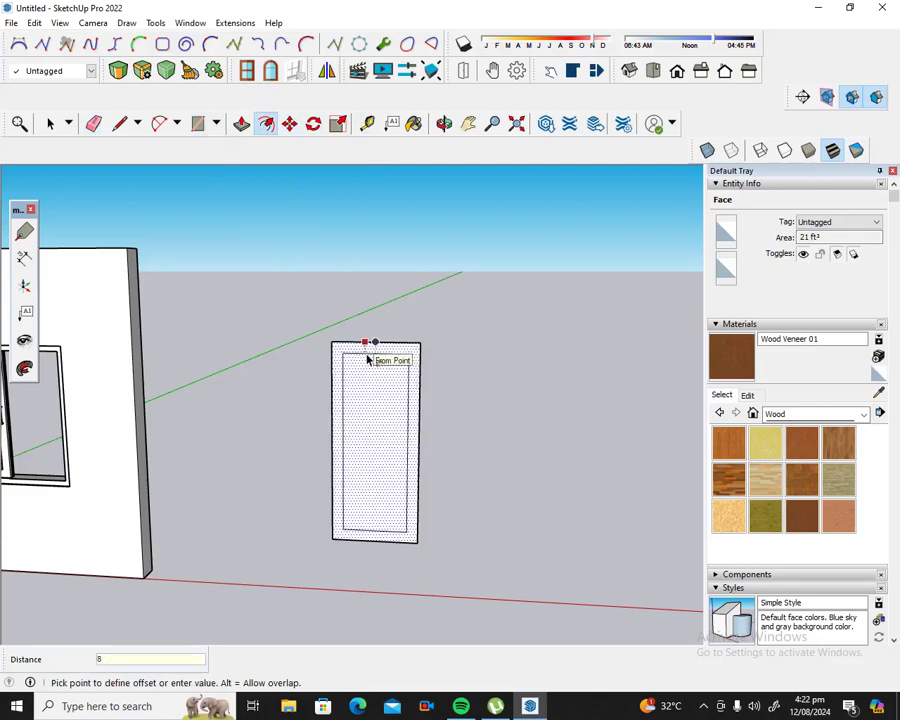
{"action": "key", "text": "Return"}
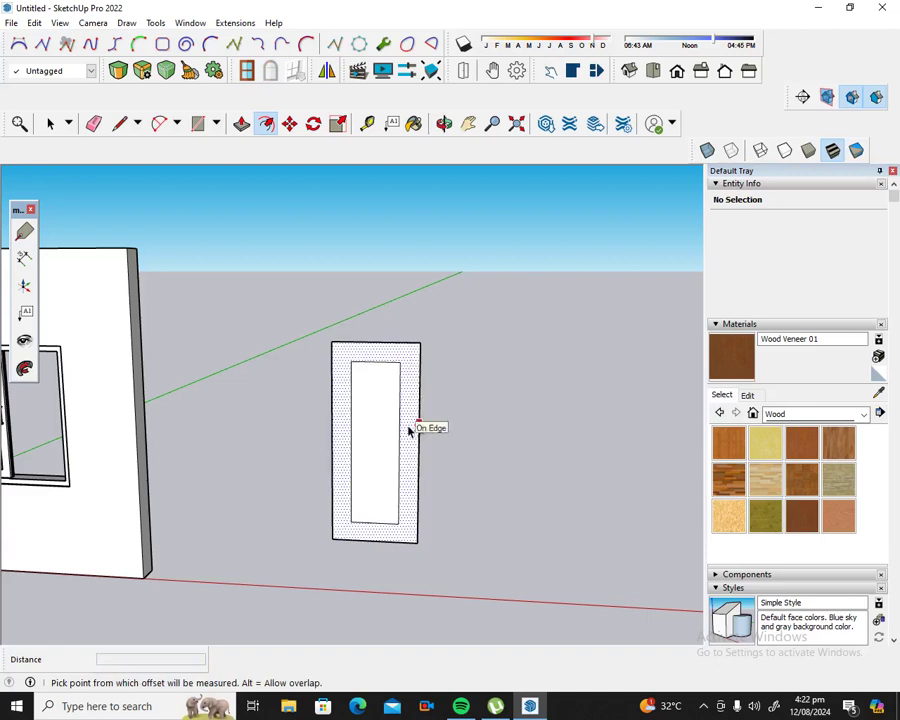
Step: Place horizontal guides across the door, including one 4 inches apart, to mark the middle rail
{"action": "left_click", "coordinate": [367, 123]}
{"action": "left_click", "coordinate": [375, 342]}
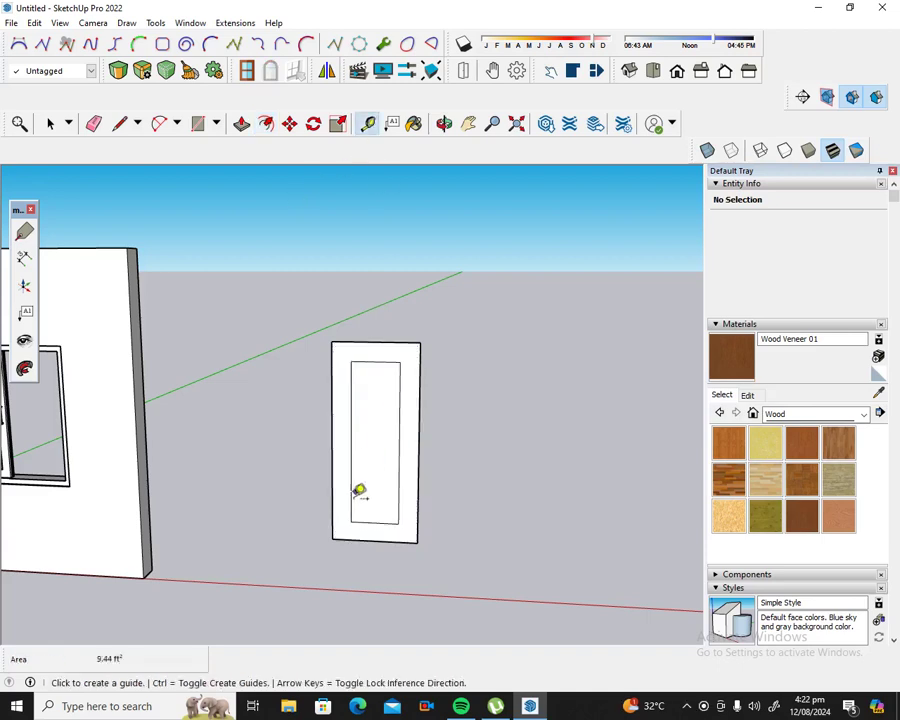
{"action": "left_click", "coordinate": [375, 520]}
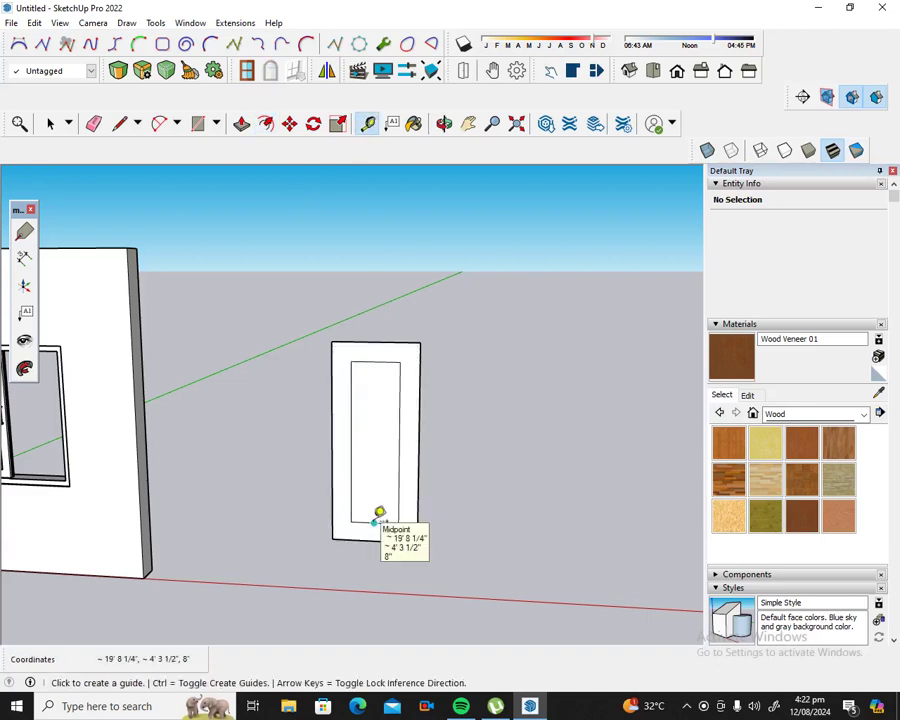
{"action": "left_click", "coordinate": [375, 520]}
{"action": "left_click", "coordinate": [400, 442]}
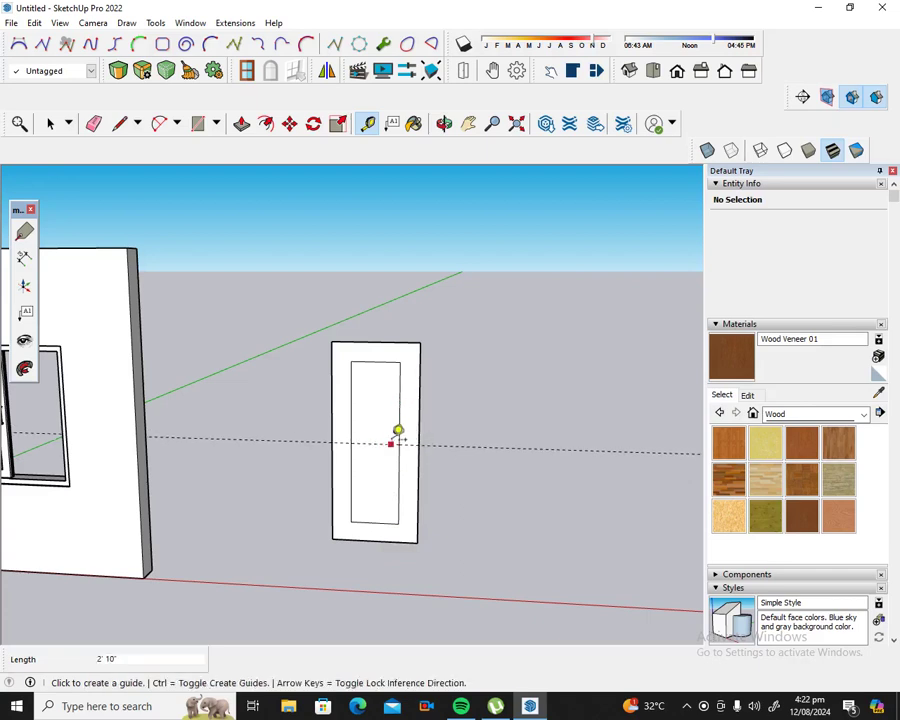
{"action": "left_click", "coordinate": [391, 443]}
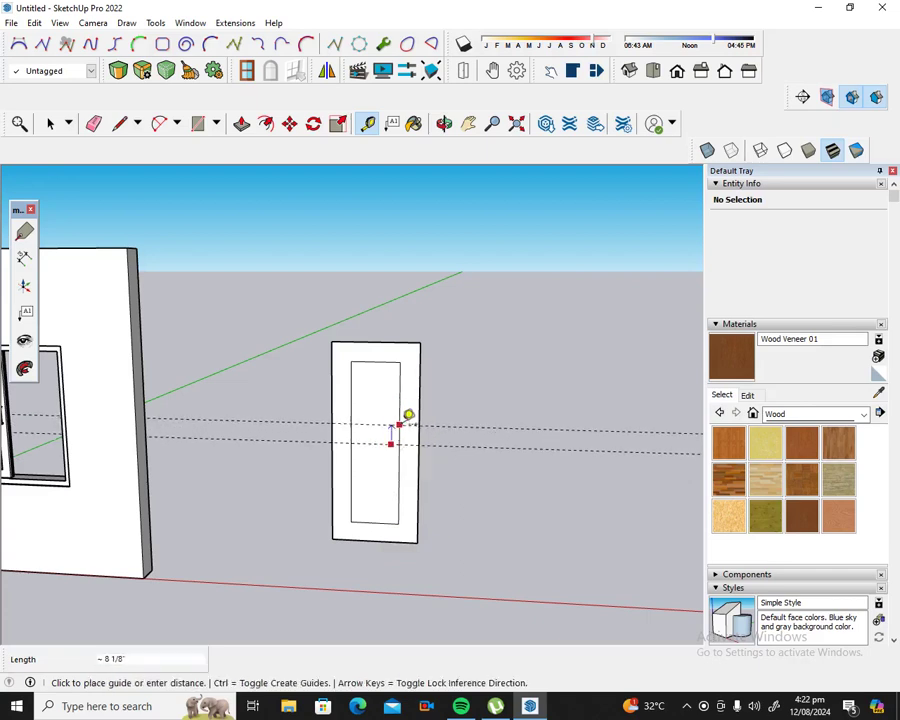
{"action": "type", "text": "4"}
{"action": "key", "text": "Return"}
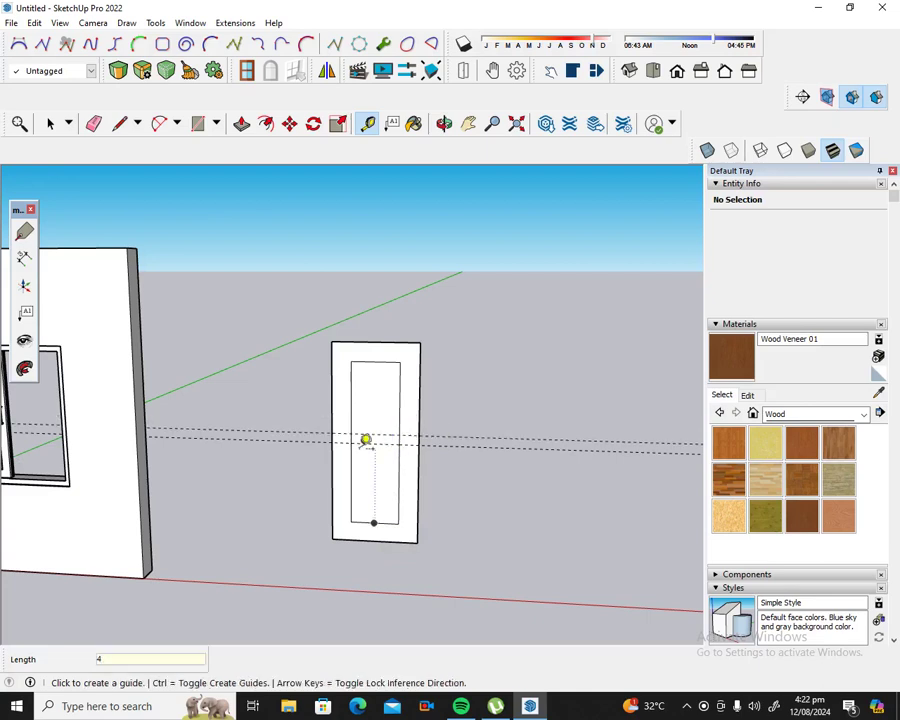
{"action": "left_click", "coordinate": [362, 440]}
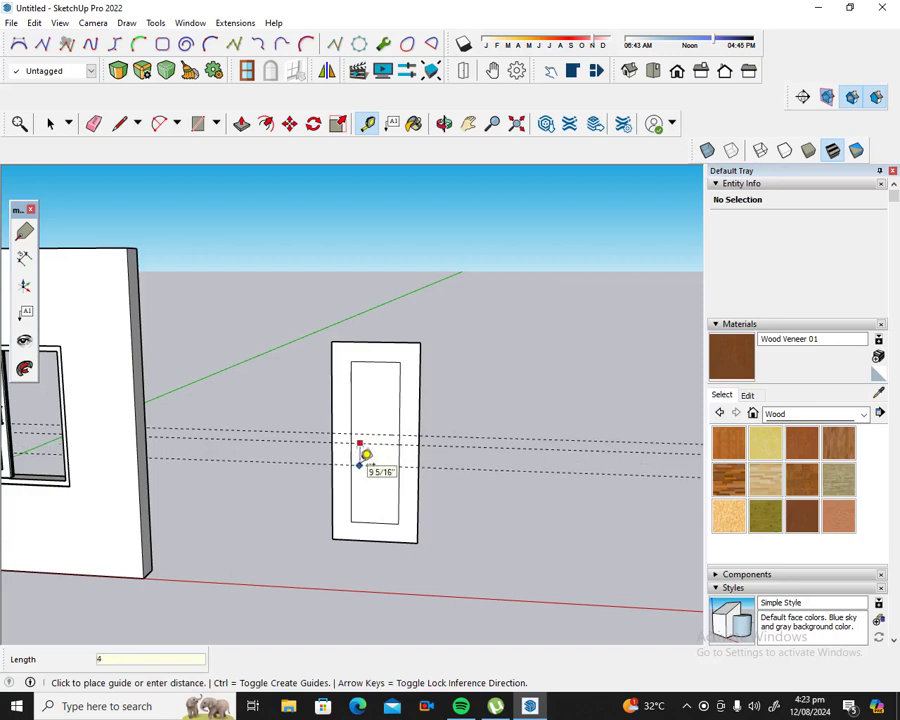
{"action": "left_click", "coordinate": [365, 451]}
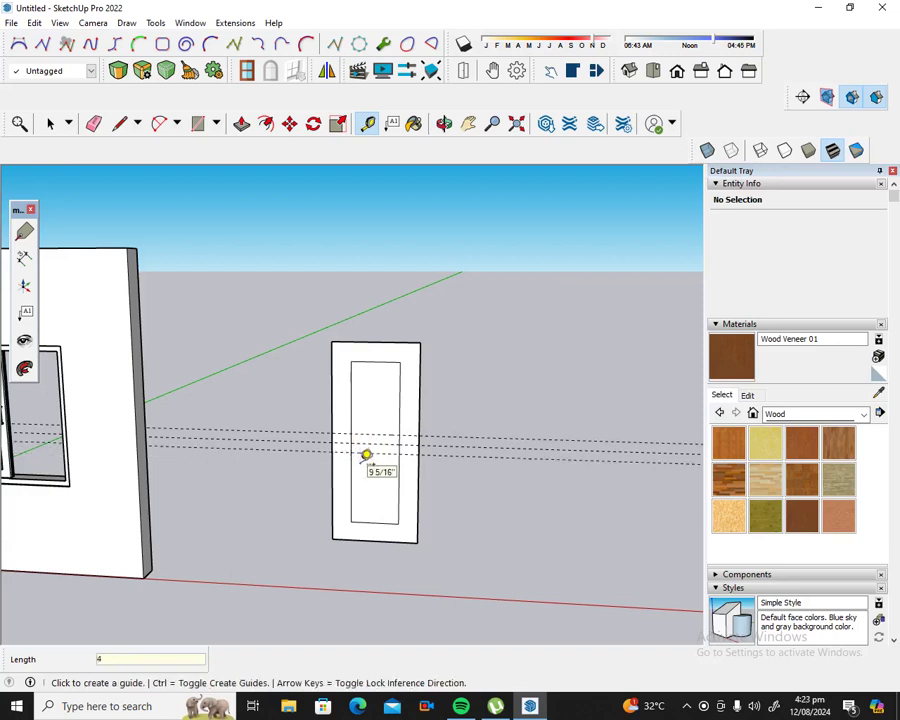
Step: Draw the middle rail rectangle between the guides and erase the guide lines
{"action": "left_click", "coordinate": [198, 124]}
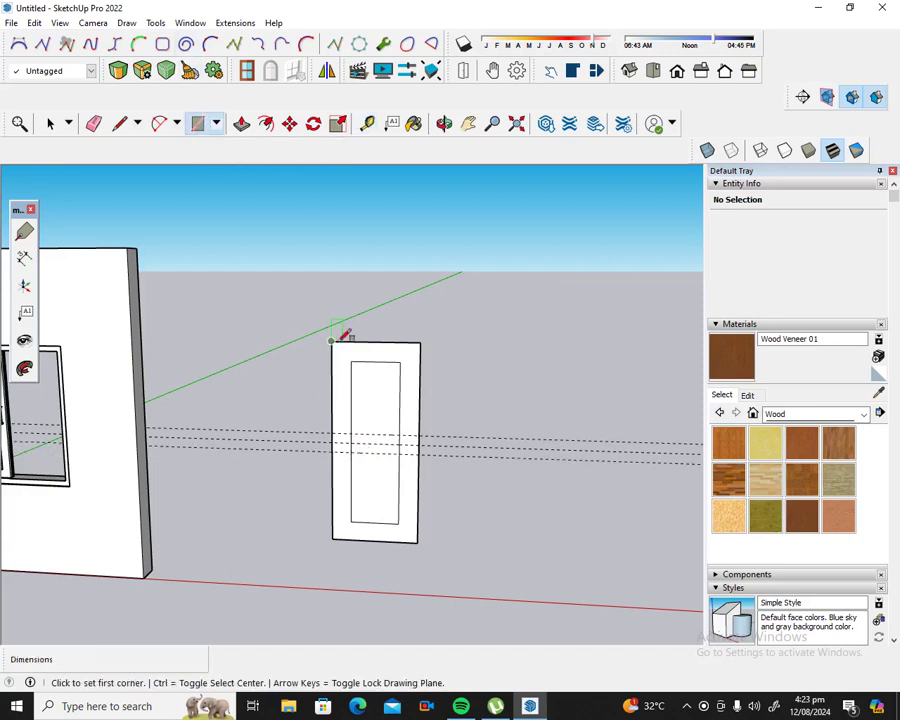
{"action": "left_click", "coordinate": [358, 450]}
{"action": "left_click", "coordinate": [400, 436]}
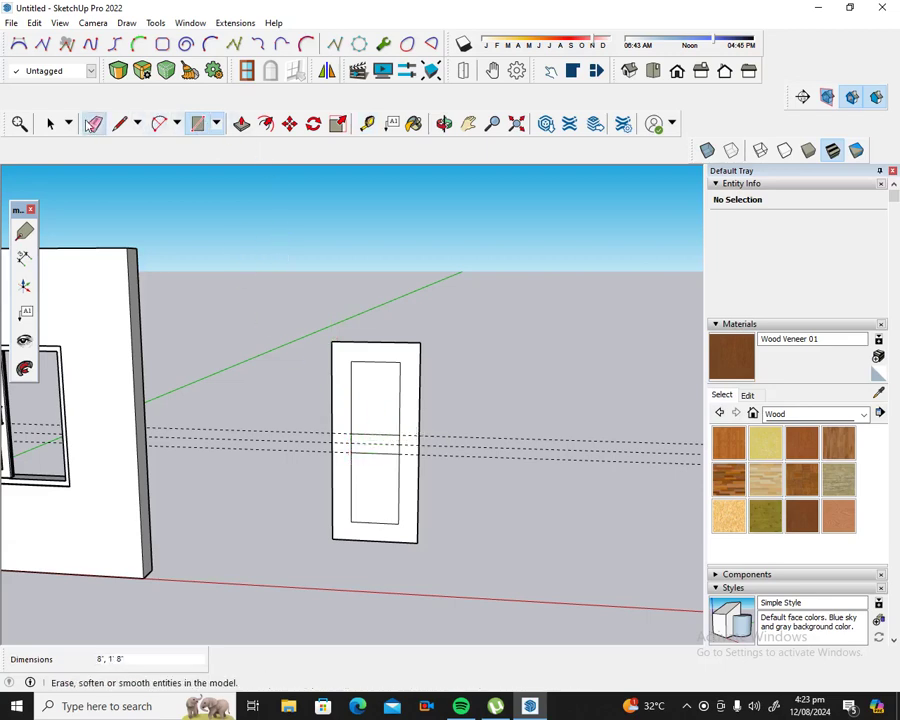
{"action": "left_click", "coordinate": [93, 123]}
{"action": "mouse_move", "coordinate": [294, 428]}
{"action": "left_mouse_down"}
{"action": "mouse_move", "coordinate": [308, 440]}
{"action": "mouse_move", "coordinate": [420, 424]}
{"action": "left_mouse_up"}
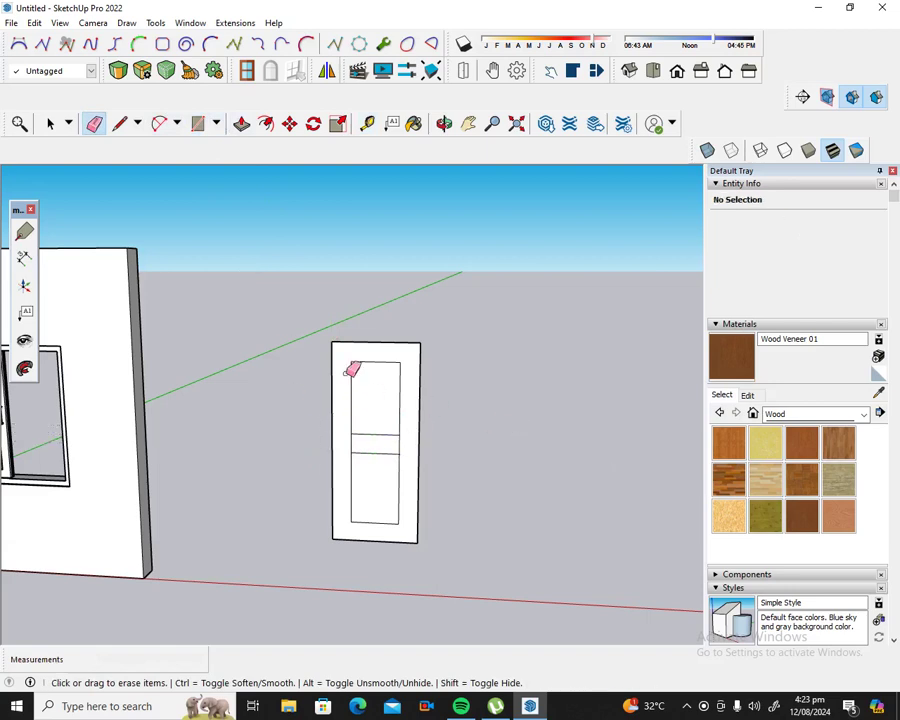
{"action": "scroll", "coordinate": [372, 410], "scroll_direction": "up", "scroll_amount": 2}
{"action": "scroll", "coordinate": [375, 410], "scroll_direction": "up", "scroll_amount": 1}
{"action": "scroll", "coordinate": [385, 411], "scroll_direction": "up", "scroll_amount": 2}
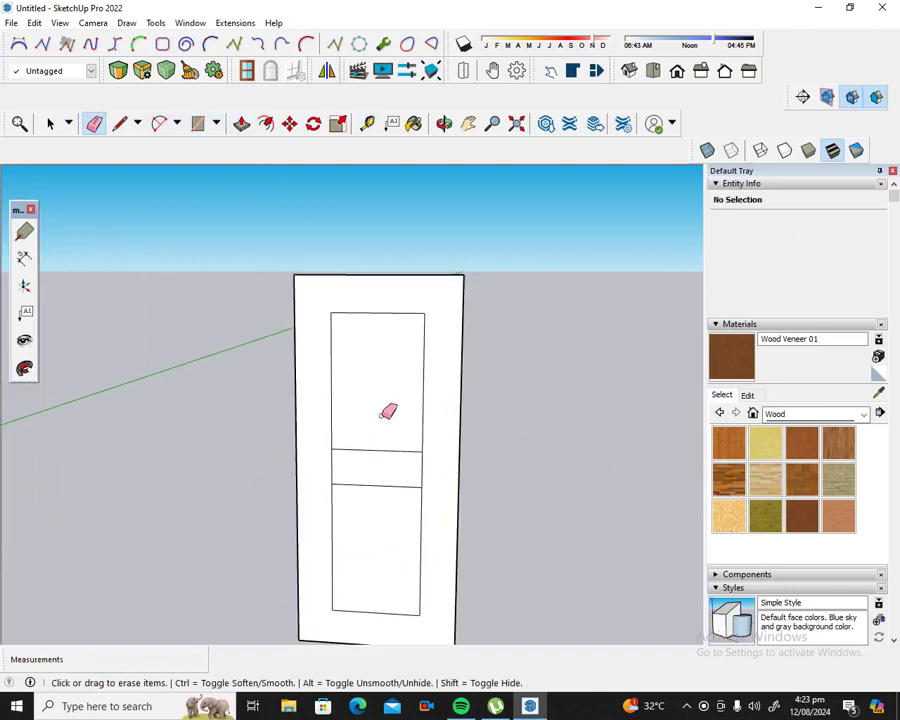
{"action": "scroll", "coordinate": [388, 413], "scroll_direction": "up", "scroll_amount": 1}
Step: Draw lines from the upper panel's top corners up to the door's top edge
{"action": "left_click", "coordinate": [119, 123]}
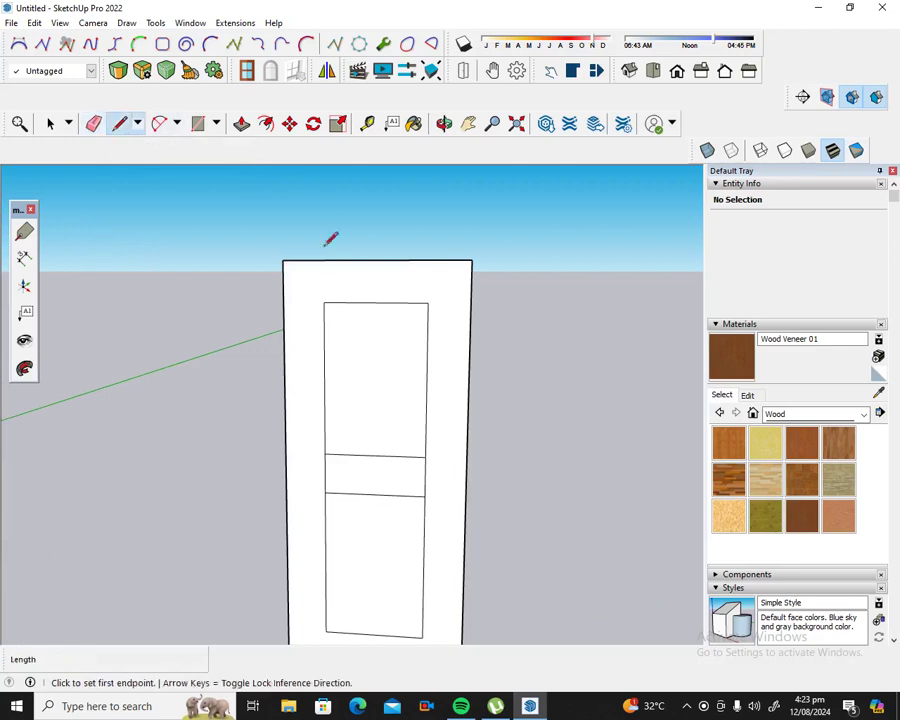
{"action": "left_click", "coordinate": [323, 302]}
{"action": "left_click", "coordinate": [323, 260]}
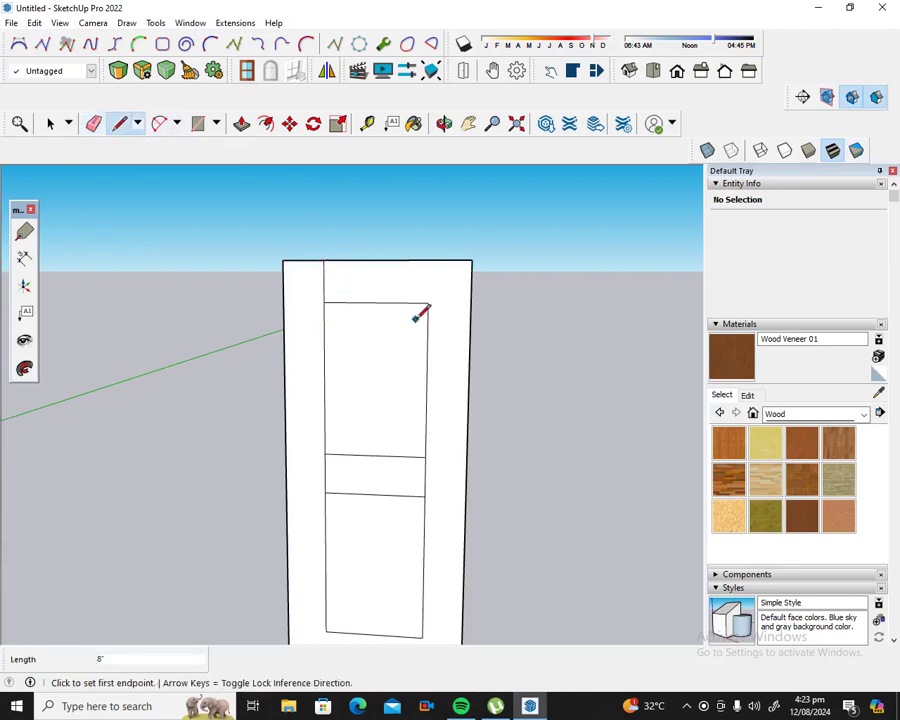
{"action": "left_click", "coordinate": [428, 303]}
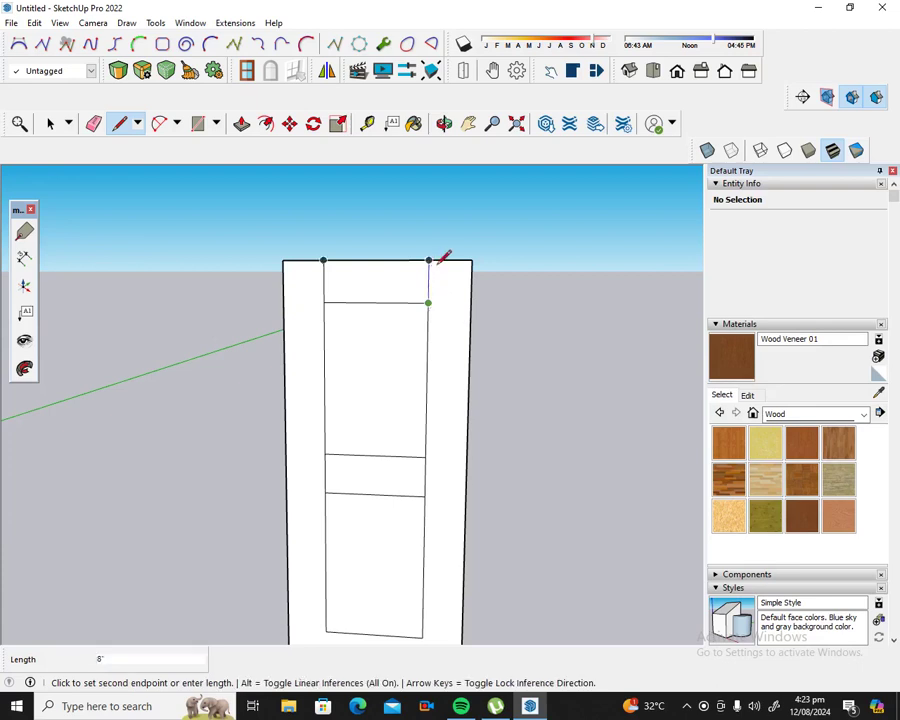
{"action": "left_click", "coordinate": [428, 260]}
Step: Draw lines from the lower panel's bottom corners down to the door's bottom edge
{"action": "scroll", "coordinate": [441, 378], "scroll_direction": "down", "scroll_amount": 3}
{"action": "middle_click_drag", "start_coordinate": [444, 346], "coordinate": [452, 514]}
{"action": "scroll", "coordinate": [444, 510], "scroll_direction": "up", "scroll_amount": 3}
{"action": "scroll", "coordinate": [430, 500], "scroll_direction": "up", "scroll_amount": 1}
{"action": "left_click", "coordinate": [417, 498]}
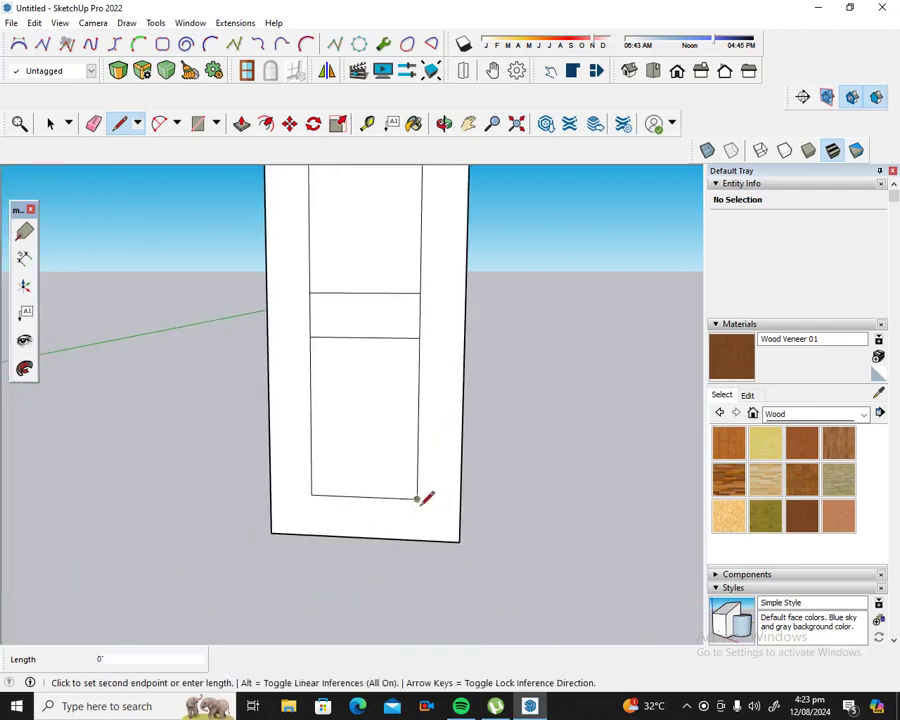
{"action": "left_click", "coordinate": [416, 539]}
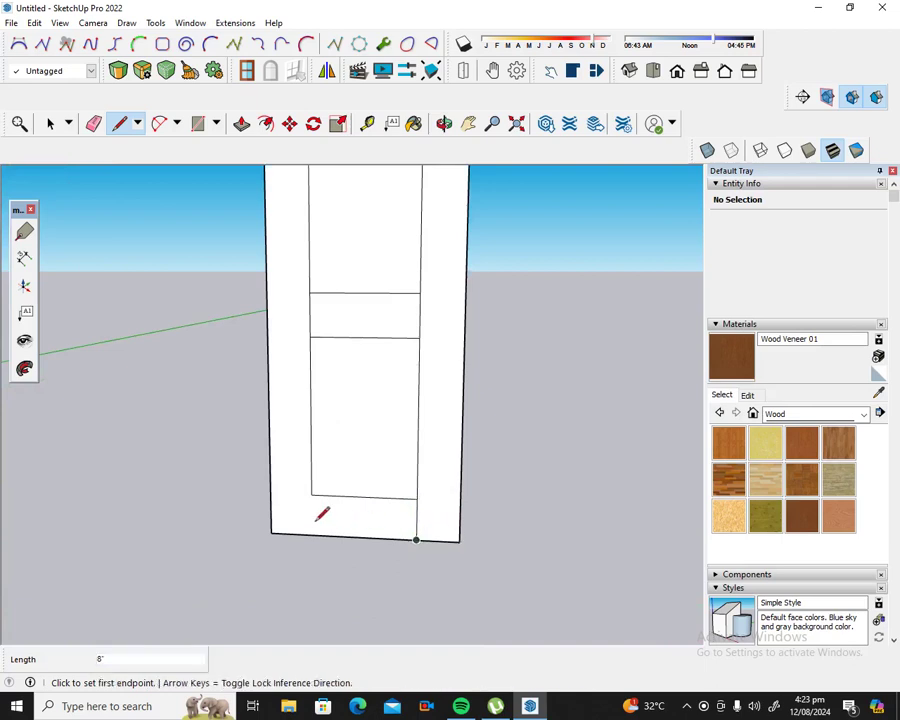
{"action": "left_click", "coordinate": [311, 494]}
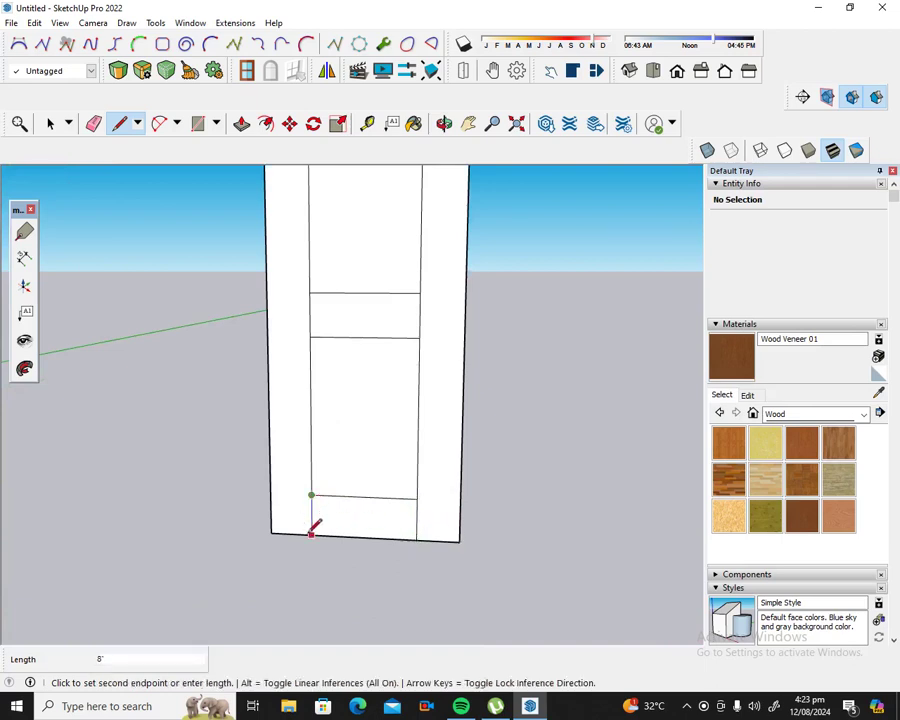
{"action": "left_click", "coordinate": [312, 532]}
{"action": "scroll", "coordinate": [370, 243], "scroll_direction": "down", "scroll_amount": 1}
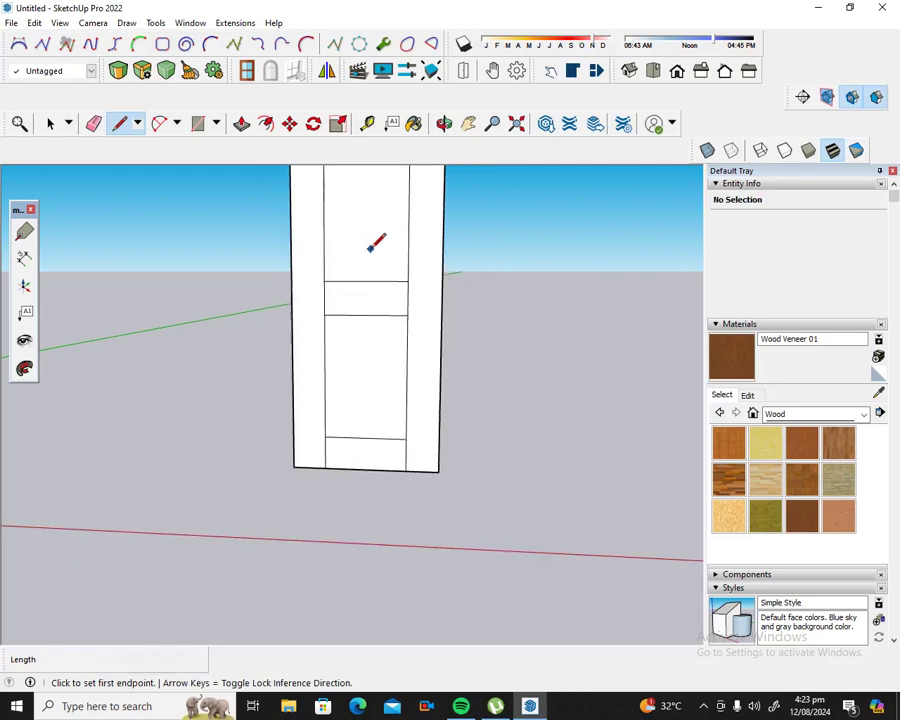
{"action": "scroll", "coordinate": [370, 243], "scroll_direction": "up", "scroll_amount": 1}
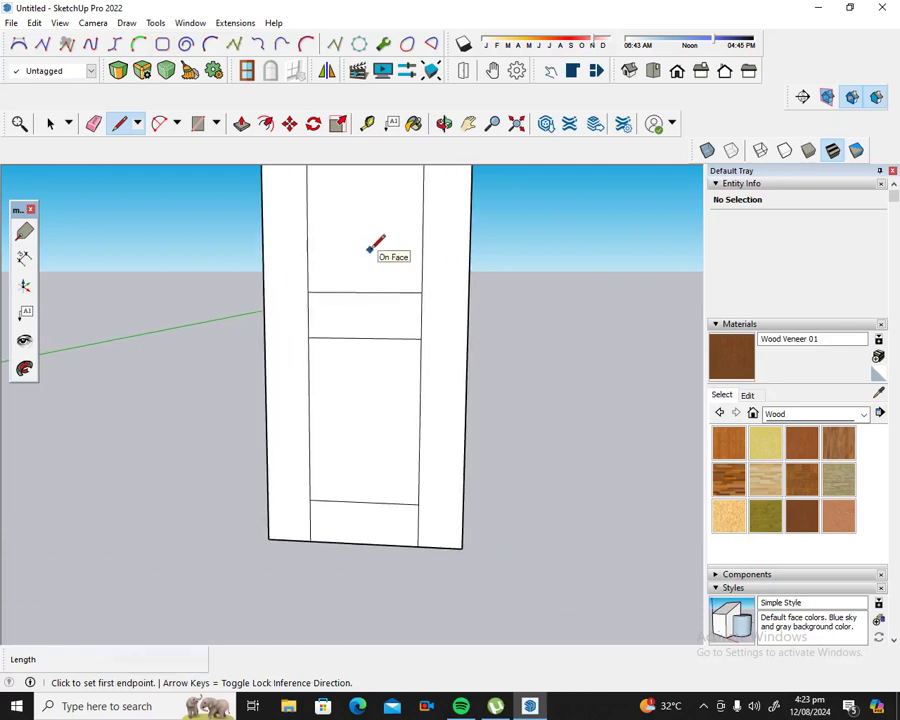
{"action": "left_click", "coordinate": [266, 123]}
Step: Offset a smaller inner outline on the upper panel, then on the lower panel
{"action": "left_click", "coordinate": [376, 291]}
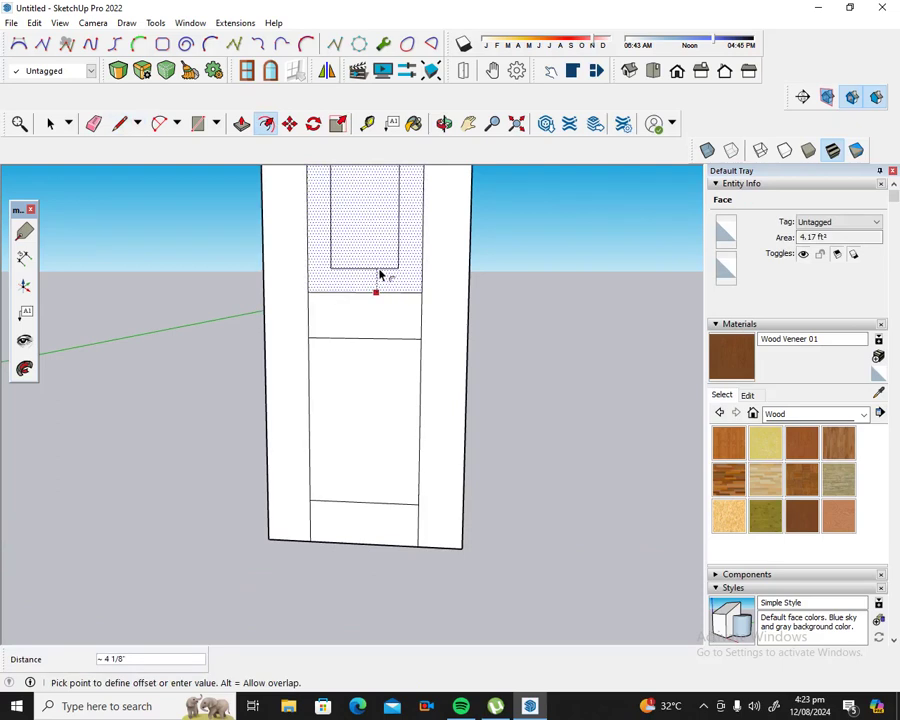
{"action": "key", "text": "Return"}
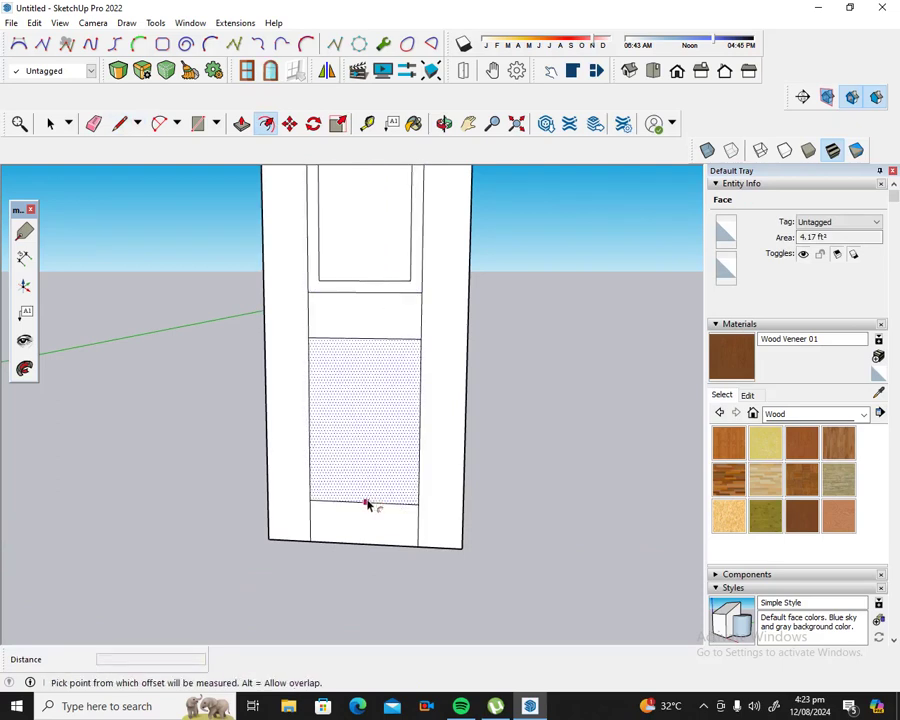
{"action": "left_click", "coordinate": [366, 501]}
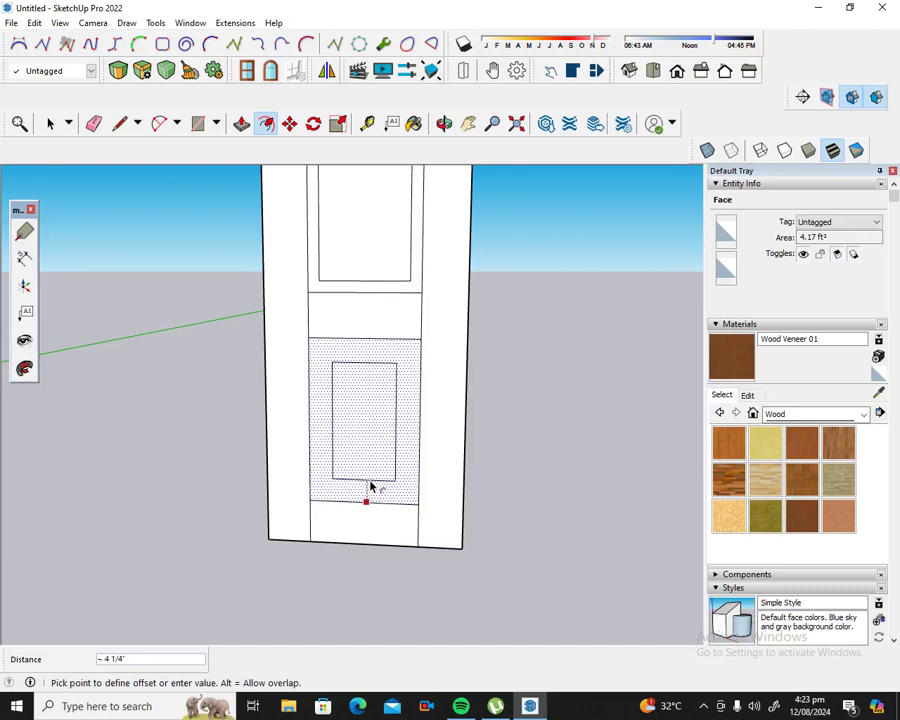
{"action": "key", "text": "Return"}
{"action": "scroll", "coordinate": [368, 482], "scroll_direction": "down", "scroll_amount": 2}
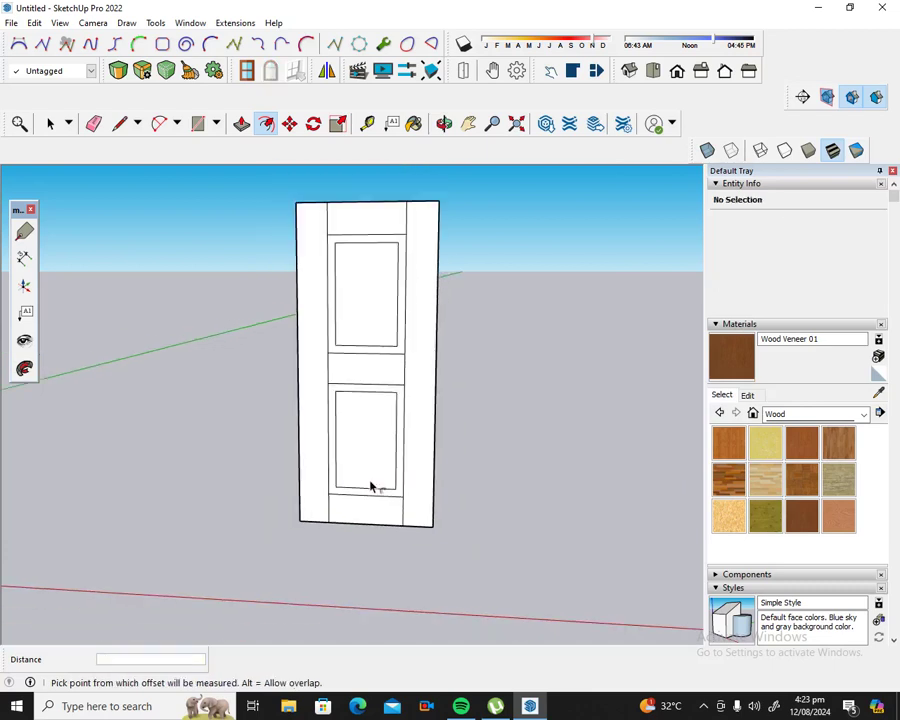
{"action": "scroll", "coordinate": [368, 482], "scroll_direction": "down", "scroll_amount": 2}
{"action": "scroll", "coordinate": [402, 288], "scroll_direction": "up", "scroll_amount": 2}
{"action": "scroll", "coordinate": [402, 281], "scroll_direction": "up", "scroll_amount": 1}
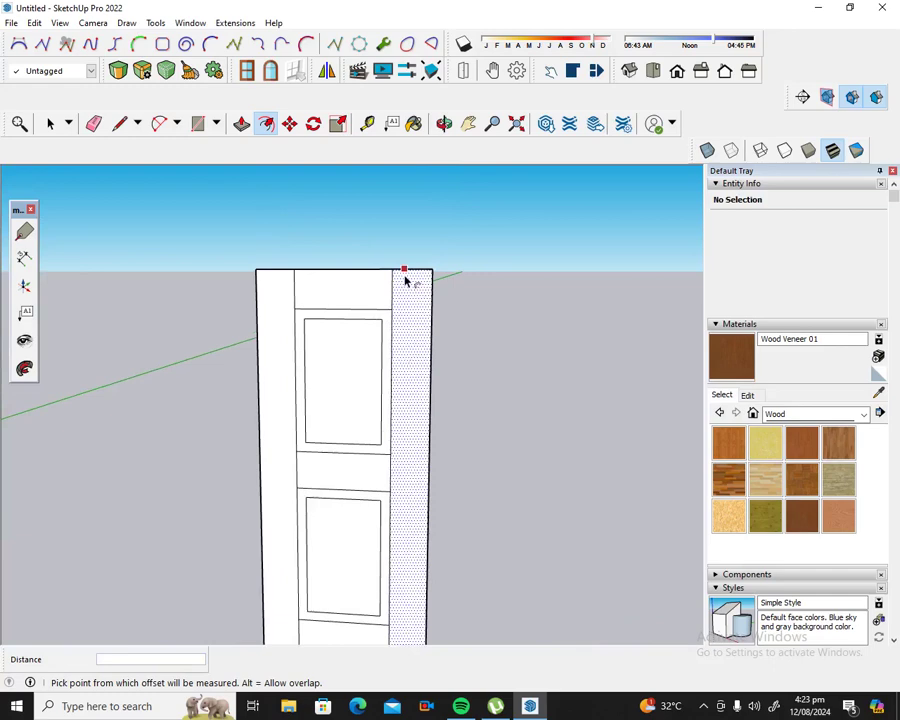
{"action": "scroll", "coordinate": [405, 281], "scroll_direction": "up", "scroll_amount": 1}
{"action": "scroll", "coordinate": [300, 320], "scroll_direction": "up", "scroll_amount": 1}
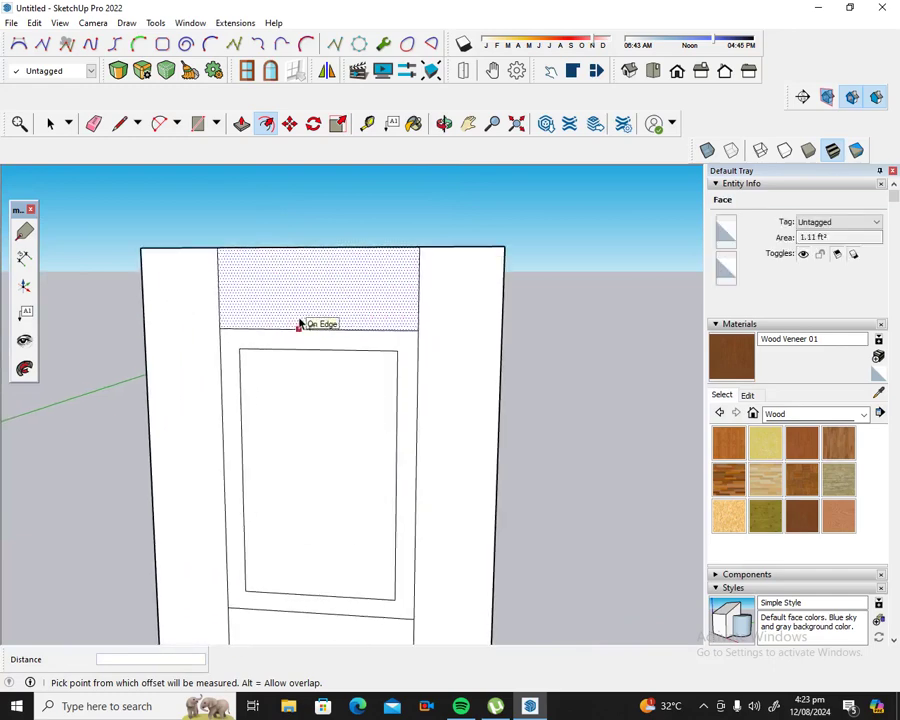
{"action": "scroll", "coordinate": [299, 325], "scroll_direction": "up", "scroll_amount": 2}
{"action": "scroll", "coordinate": [299, 325], "scroll_direction": "down", "scroll_amount": 2}
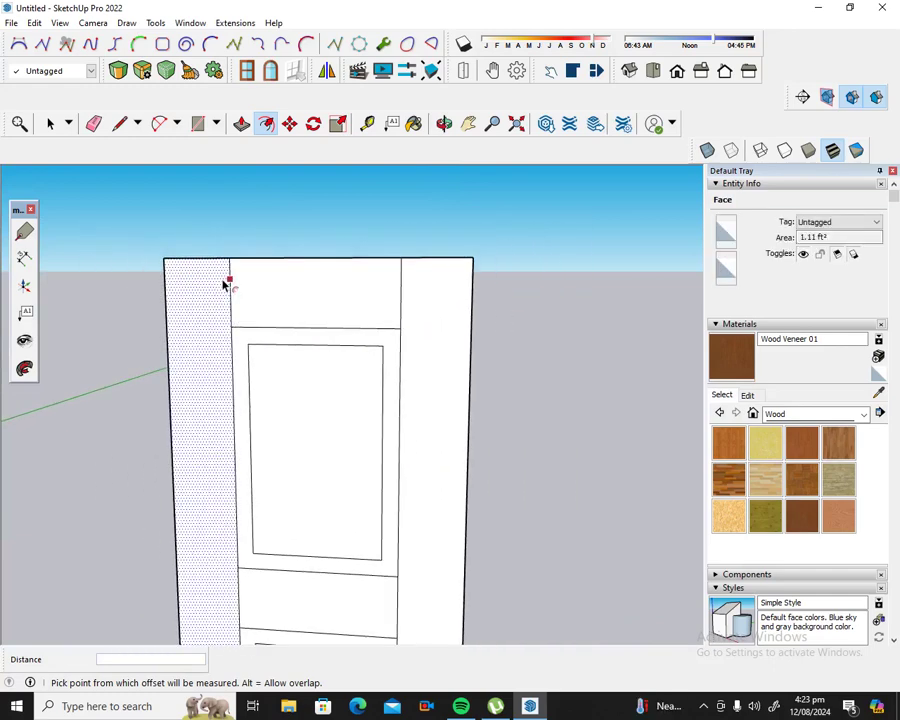
{"action": "scroll", "coordinate": [230, 280], "scroll_direction": "up", "scroll_amount": 1}
{"action": "scroll", "coordinate": [241, 283], "scroll_direction": "up", "scroll_amount": 1}
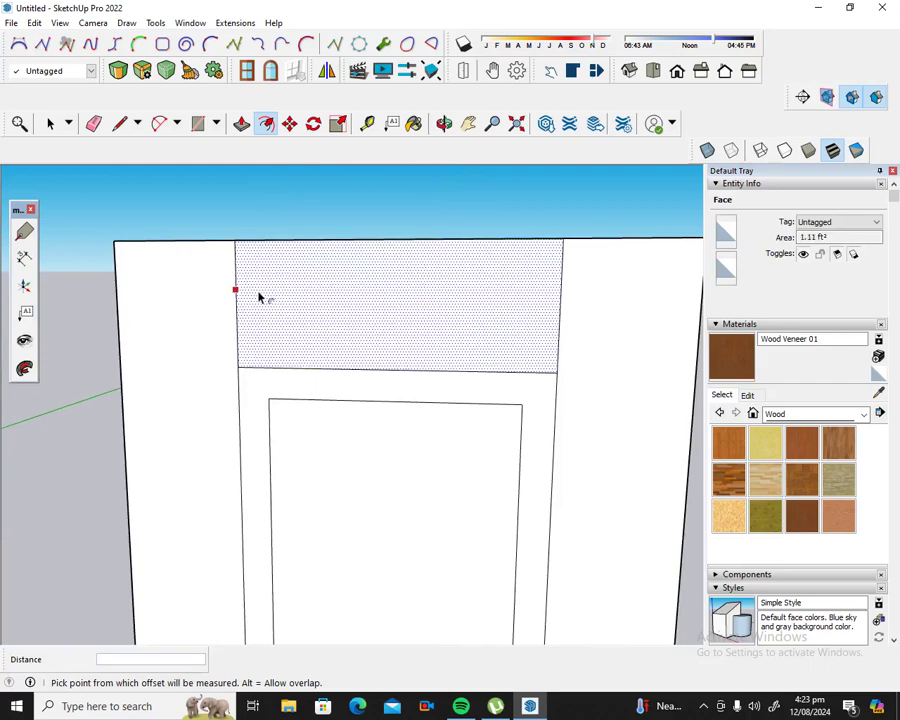
{"action": "left_click", "coordinate": [240, 124]}
Step: Push/Pull the left stile, top rail, inner panel and right side faces out by 1/2"
{"action": "left_click", "coordinate": [194, 313]}
{"action": "type", "text": "1/2"}
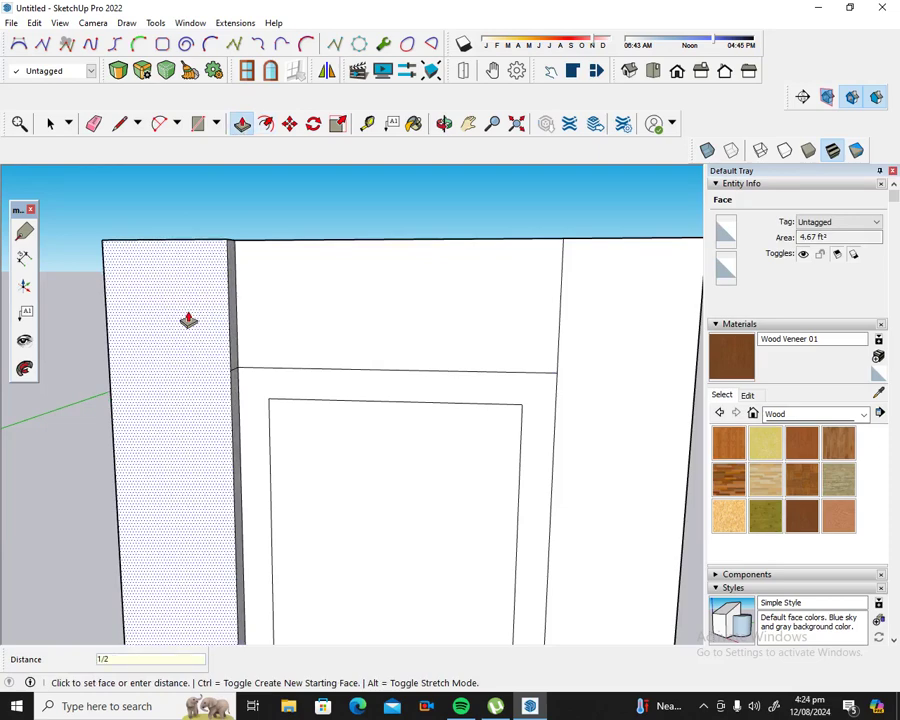
{"action": "key", "text": "Return"}
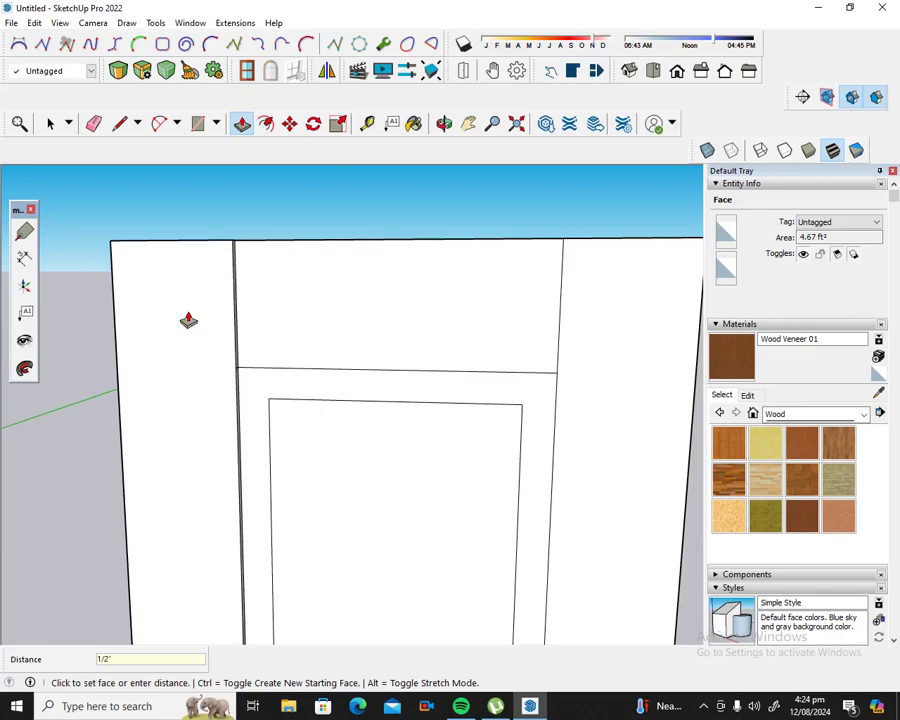
{"action": "left_click", "coordinate": [253, 333]}
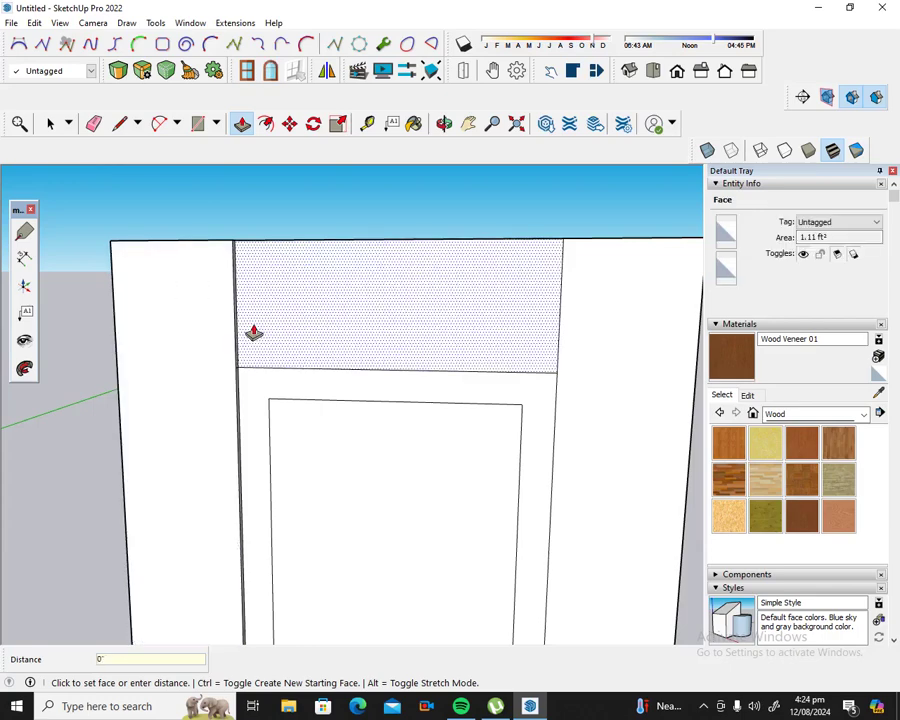
{"action": "left_click", "coordinate": [230, 375]}
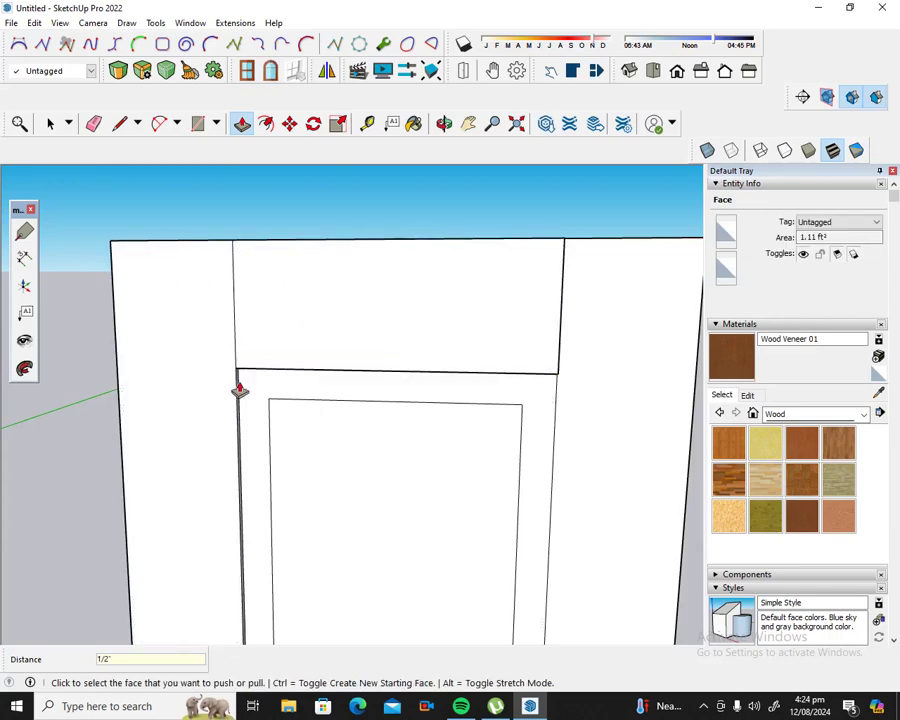
{"action": "left_click", "coordinate": [278, 432]}
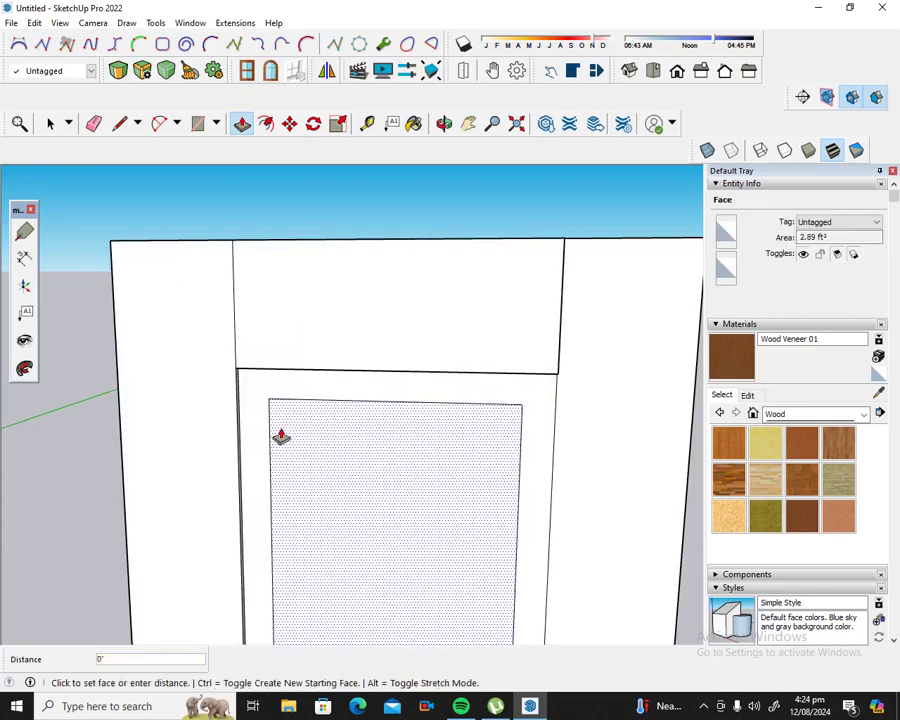
{"action": "left_click", "coordinate": [232, 423]}
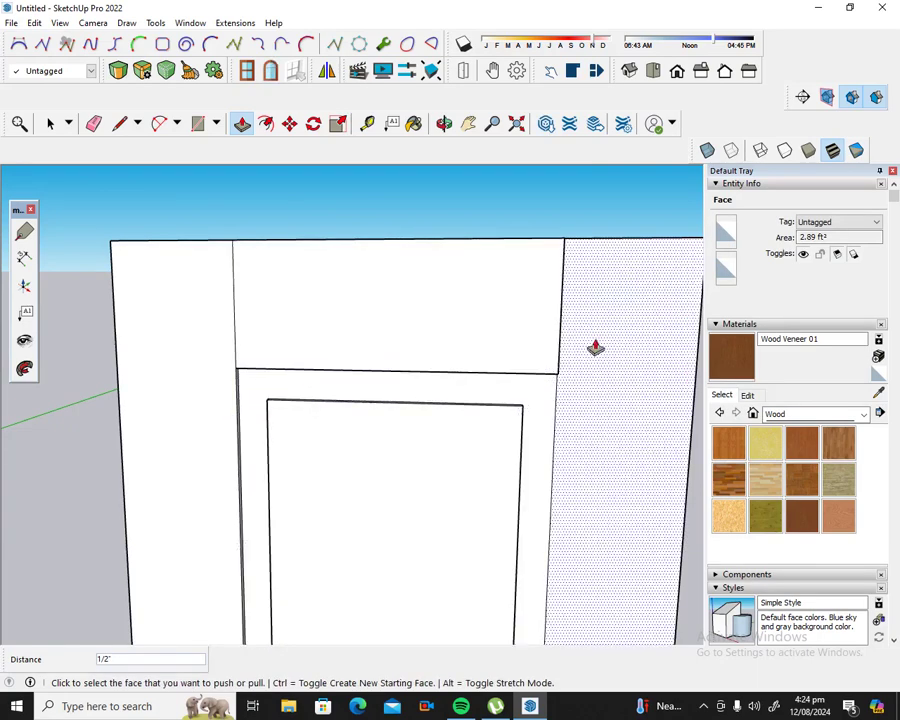
{"action": "left_click", "coordinate": [594, 347]}
{"action": "left_click", "coordinate": [555, 341]}
Step: Offset the middle rail, lower panel and bottom rail faces by 1/2" as well
{"action": "scroll", "coordinate": [480, 318], "scroll_direction": "down", "scroll_amount": 2}
{"action": "scroll", "coordinate": [494, 310], "scroll_direction": "down", "scroll_amount": 2}
{"action": "scroll", "coordinate": [495, 312], "scroll_direction": "down", "scroll_amount": 2}
{"action": "scroll", "coordinate": [480, 380], "scroll_direction": "down", "scroll_amount": 2}
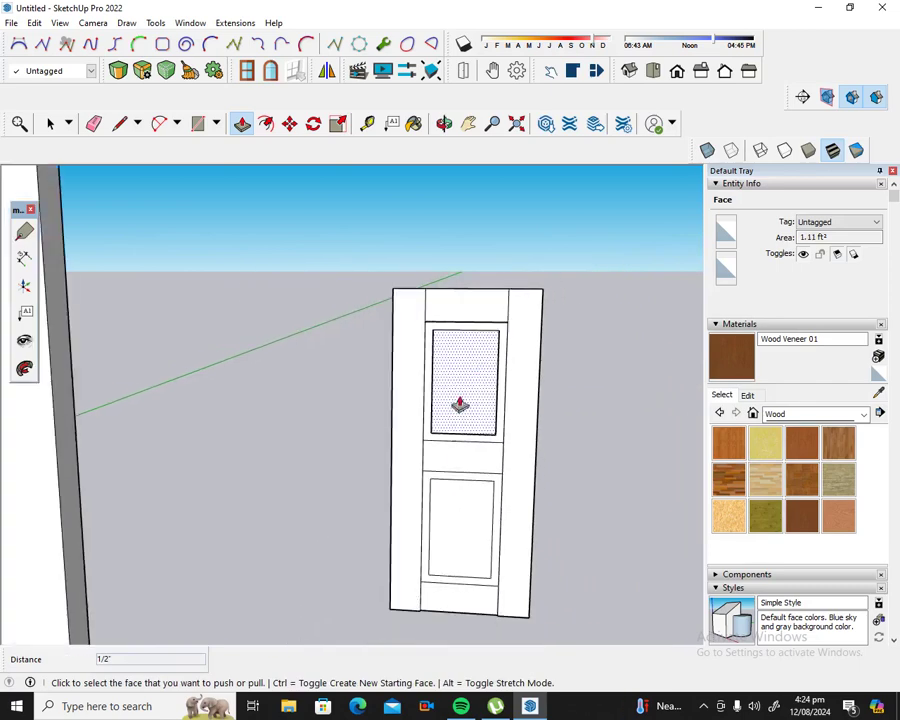
{"action": "scroll", "coordinate": [404, 482], "scroll_direction": "up", "scroll_amount": 3}
{"action": "scroll", "coordinate": [436, 460], "scroll_direction": "up", "scroll_amount": 2}
{"action": "left_click", "coordinate": [440, 464]}
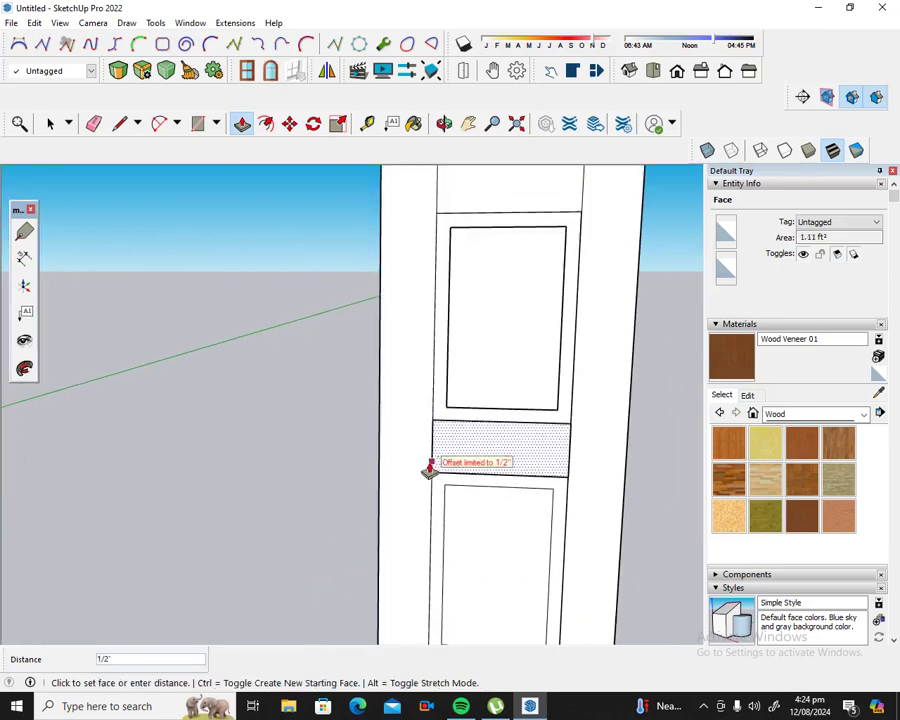
{"action": "left_click", "coordinate": [426, 467]}
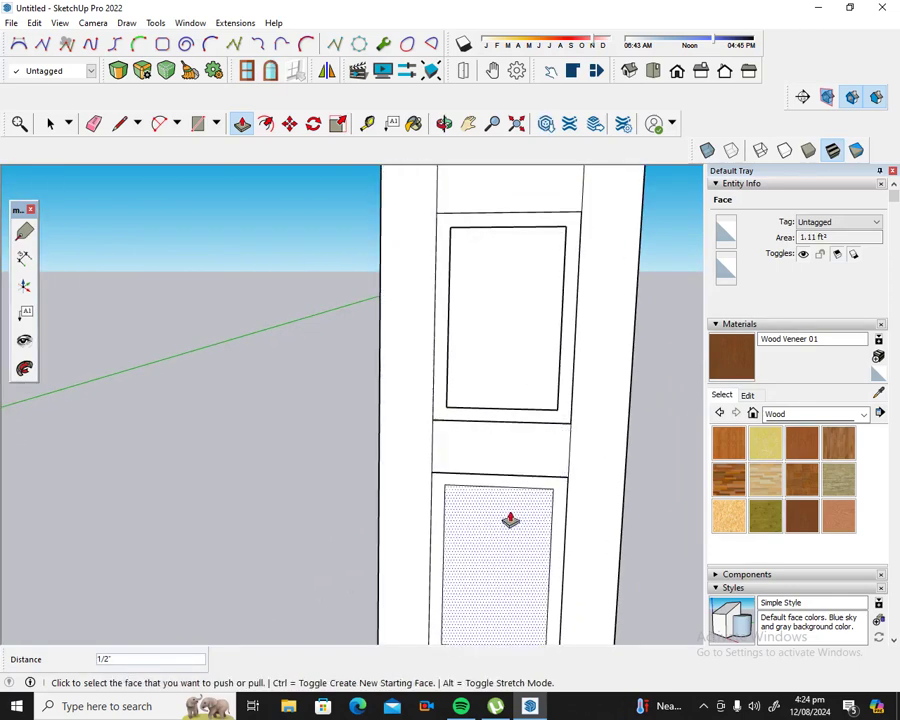
{"action": "left_click", "coordinate": [452, 516]}
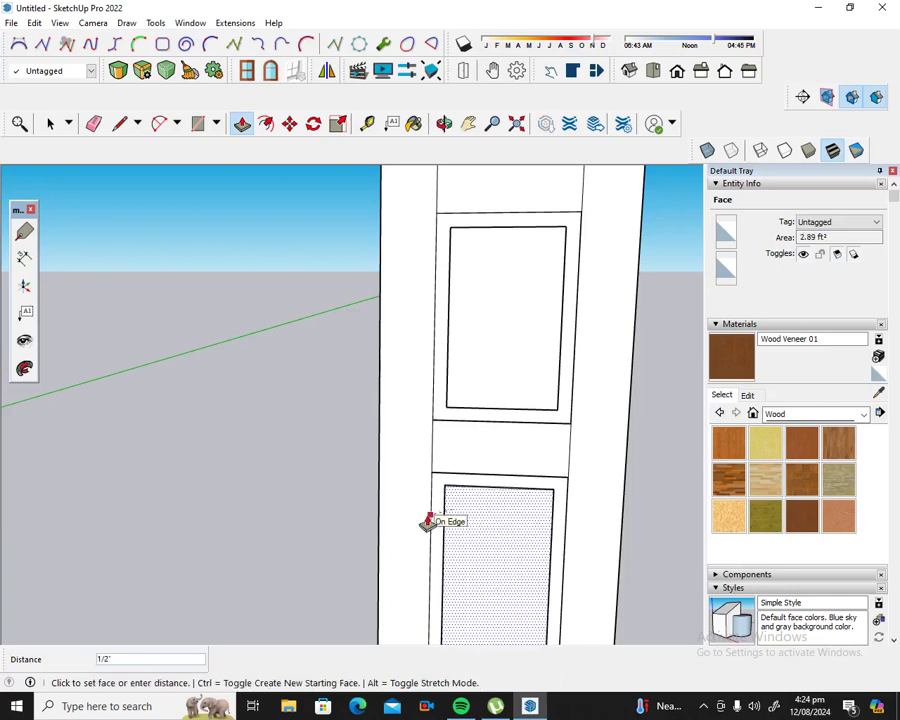
{"action": "left_click", "coordinate": [427, 521]}
{"action": "scroll", "coordinate": [520, 514], "scroll_direction": "down", "scroll_amount": 2}
{"action": "scroll", "coordinate": [522, 510], "scroll_direction": "down", "scroll_amount": 2}
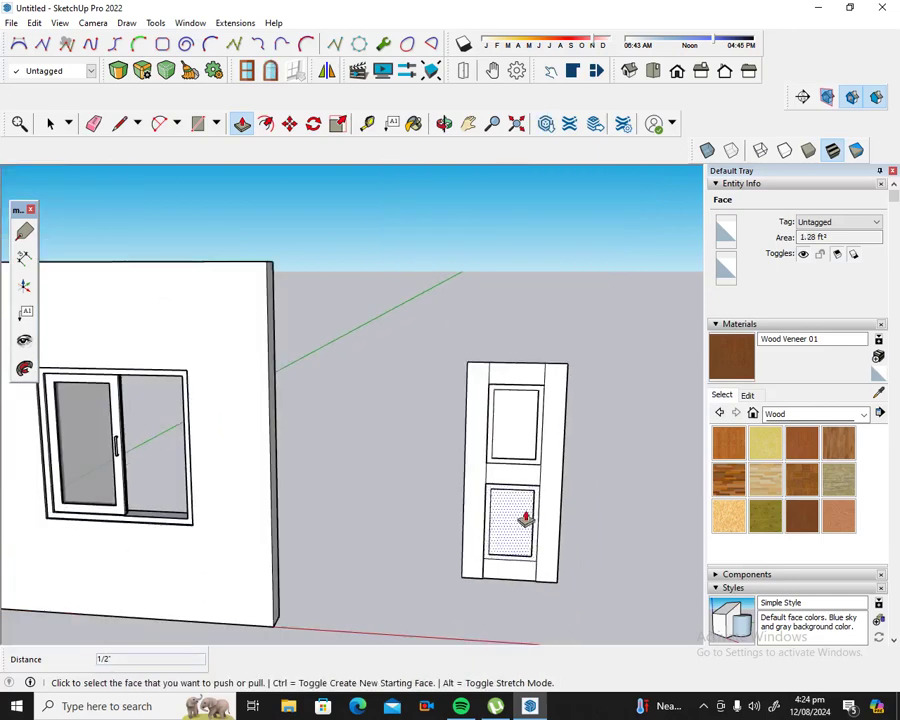
{"action": "scroll", "coordinate": [502, 580], "scroll_direction": "up", "scroll_amount": 2}
{"action": "scroll", "coordinate": [504, 566], "scroll_direction": "up", "scroll_amount": 2}
{"action": "scroll", "coordinate": [480, 565], "scroll_direction": "up", "scroll_amount": 2}
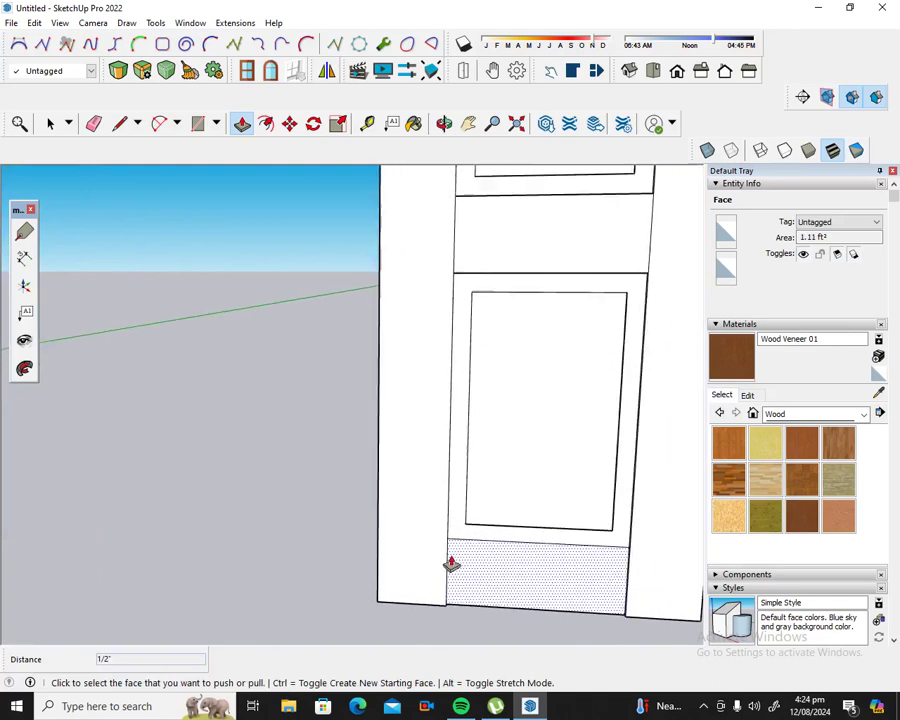
{"action": "scroll", "coordinate": [451, 564], "scroll_direction": "up", "scroll_amount": 2}
{"action": "left_click", "coordinate": [456, 574]}
{"action": "left_click", "coordinate": [442, 577]}
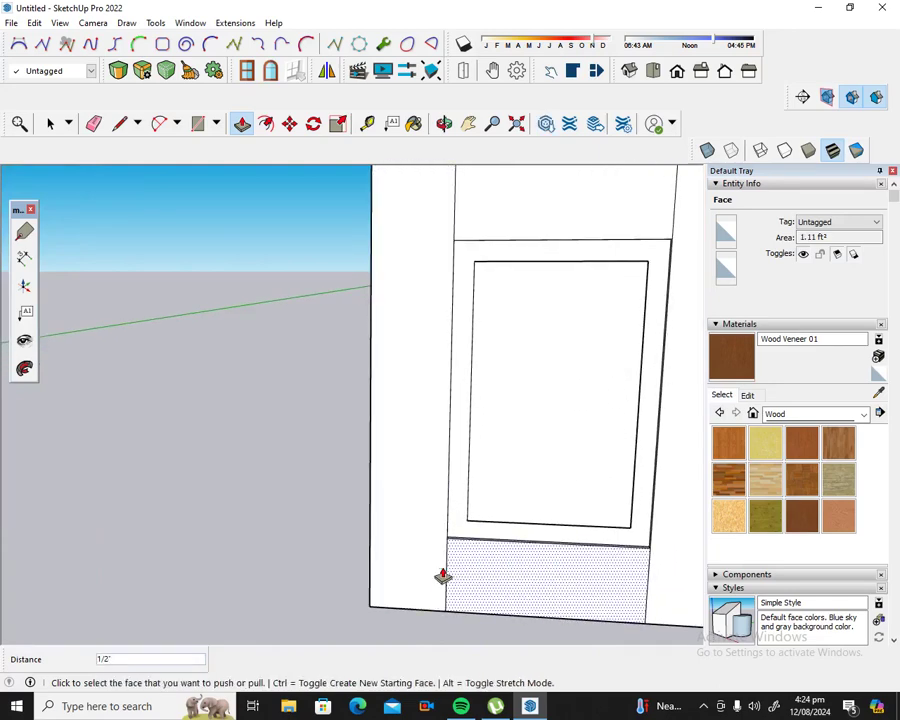
{"action": "scroll", "coordinate": [370, 490], "scroll_direction": "down", "scroll_amount": 2}
{"action": "scroll", "coordinate": [400, 465], "scroll_direction": "down", "scroll_amount": 2}
{"action": "scroll", "coordinate": [420, 457], "scroll_direction": "down", "scroll_amount": 2}
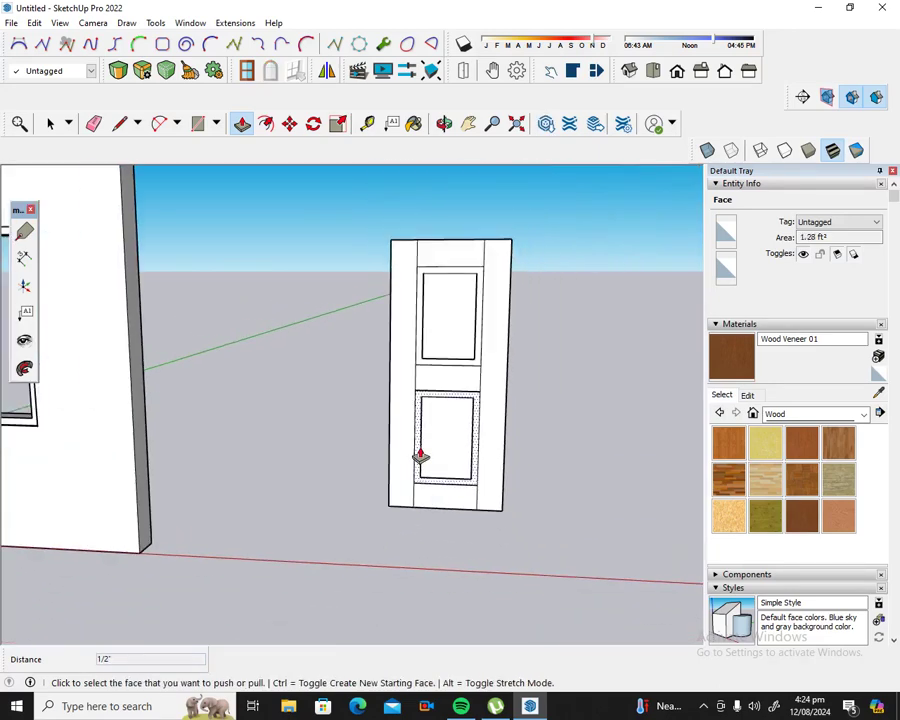
Step: Orbit around the door to view the raised panels from an angle
{"action": "left_click", "coordinate": [444, 123]}
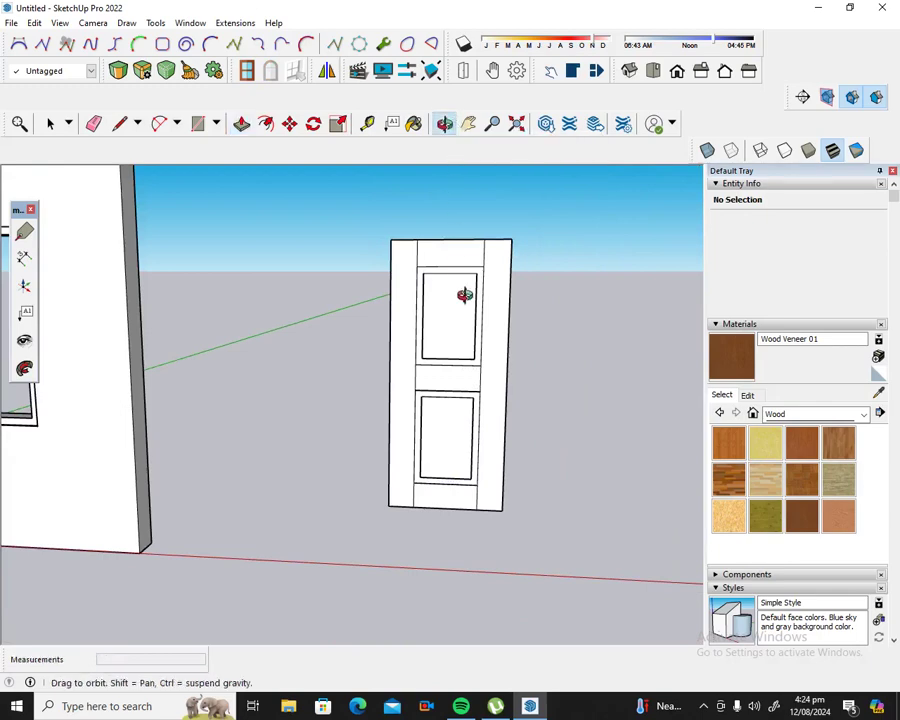
{"action": "left_click_drag", "start_coordinate": [462, 285], "coordinate": [275, 540]}
{"action": "left_click_drag", "start_coordinate": [516, 318], "coordinate": [497, 368]}
{"action": "scroll", "coordinate": [495, 368], "scroll_direction": "up", "scroll_amount": 2}
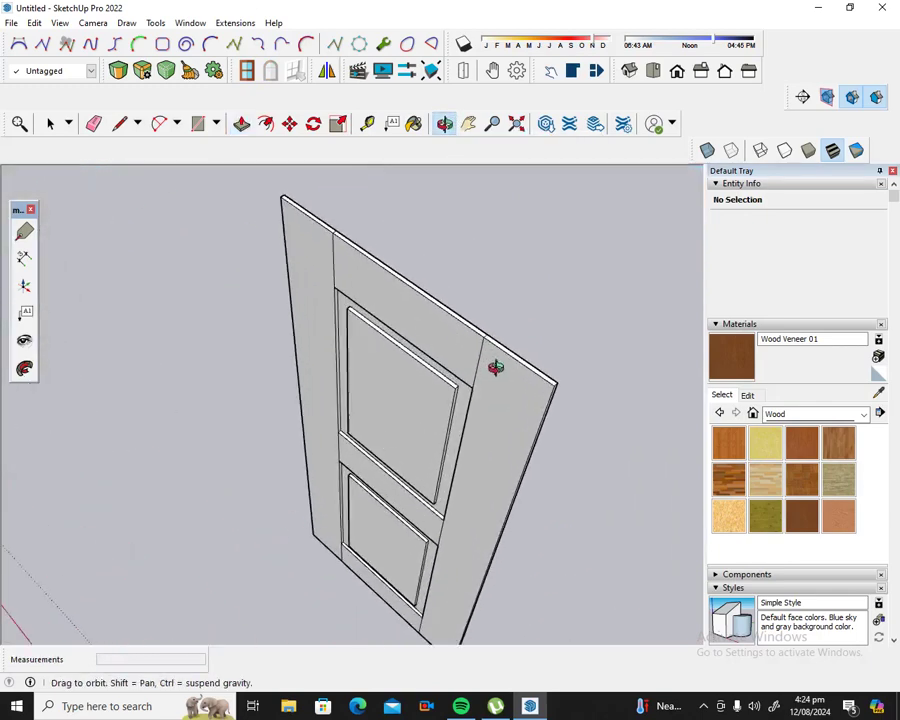
{"action": "left_click_drag", "start_coordinate": [483, 430], "coordinate": [453, 398]}
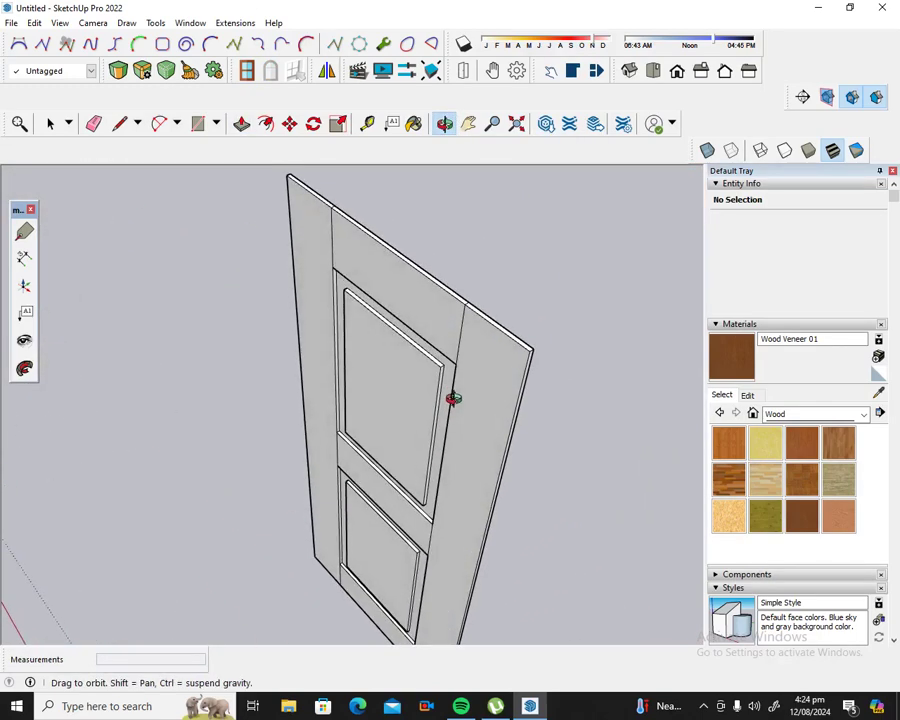
Step: Paint the right stile, top rail, left stile, middle rail and both panels with wood veneer
{"action": "key", "text": "b"}
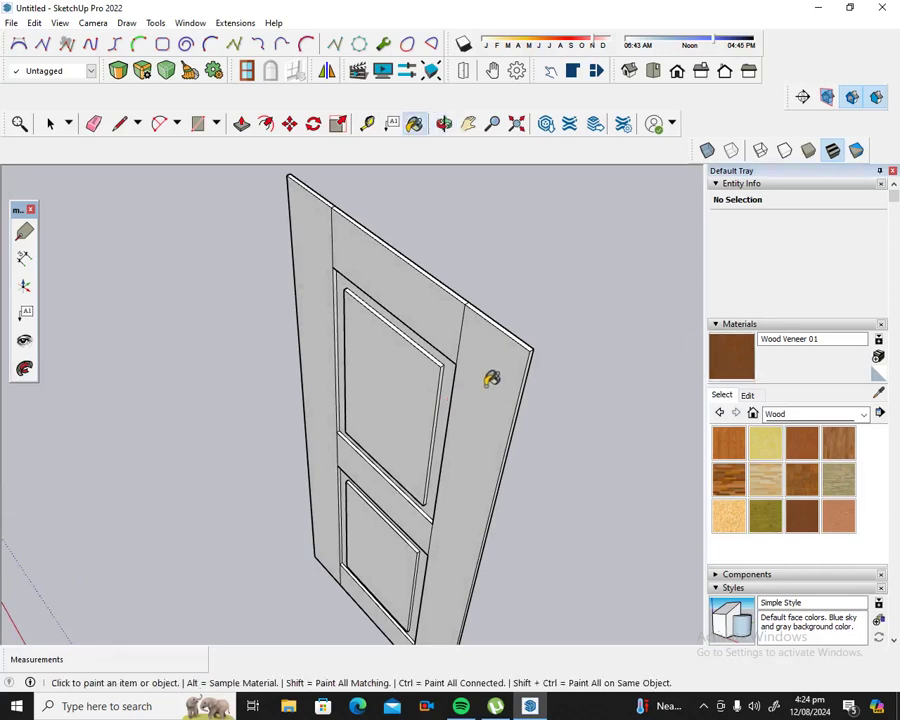
{"action": "left_click", "coordinate": [497, 383]}
{"action": "left_click", "coordinate": [368, 262]}
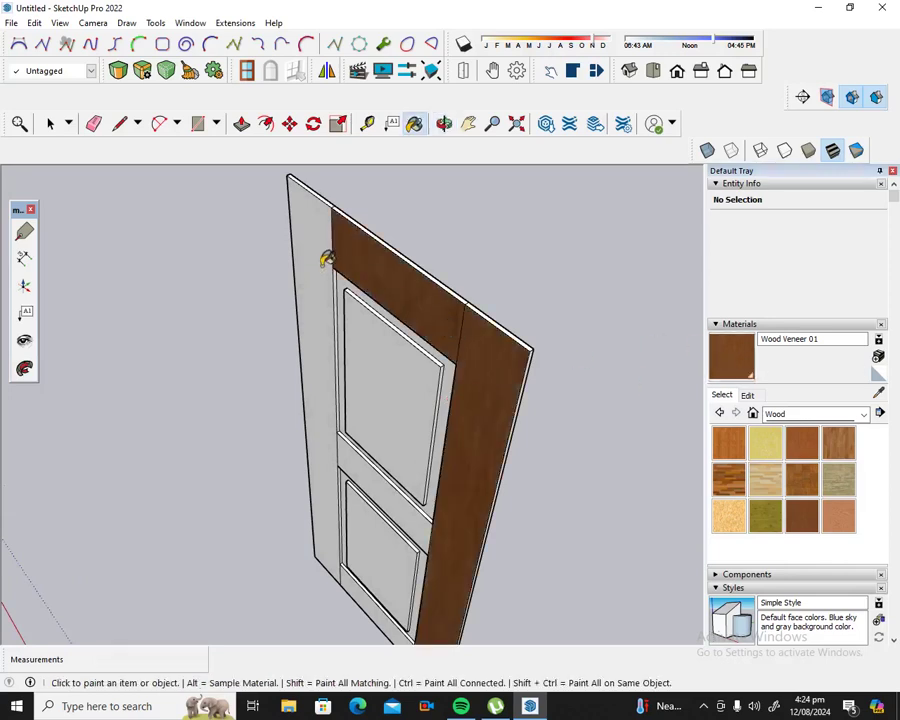
{"action": "left_click", "coordinate": [327, 265]}
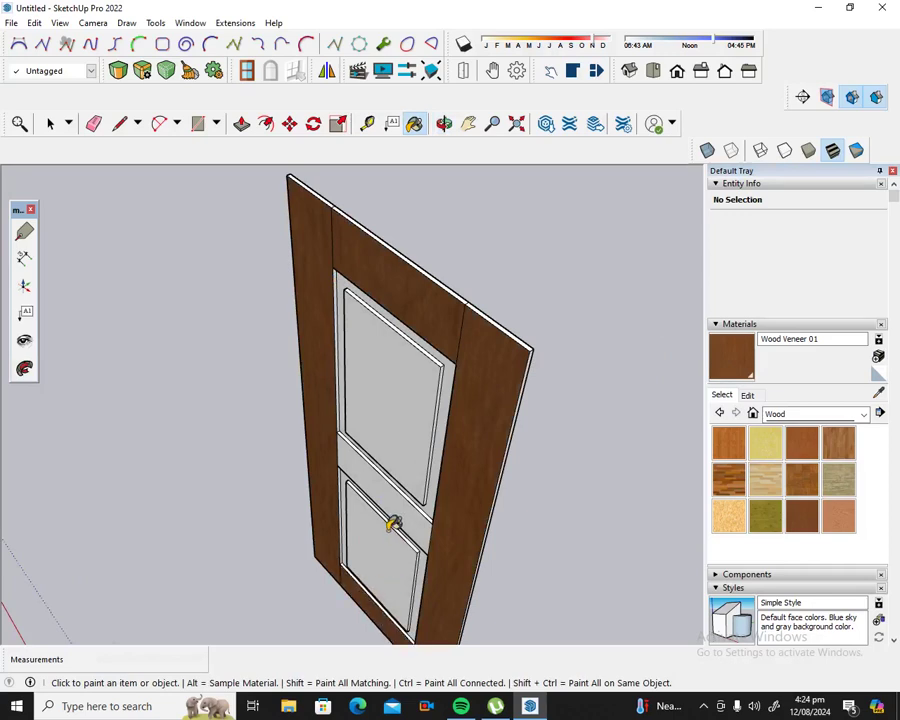
{"action": "left_click", "coordinate": [398, 497]}
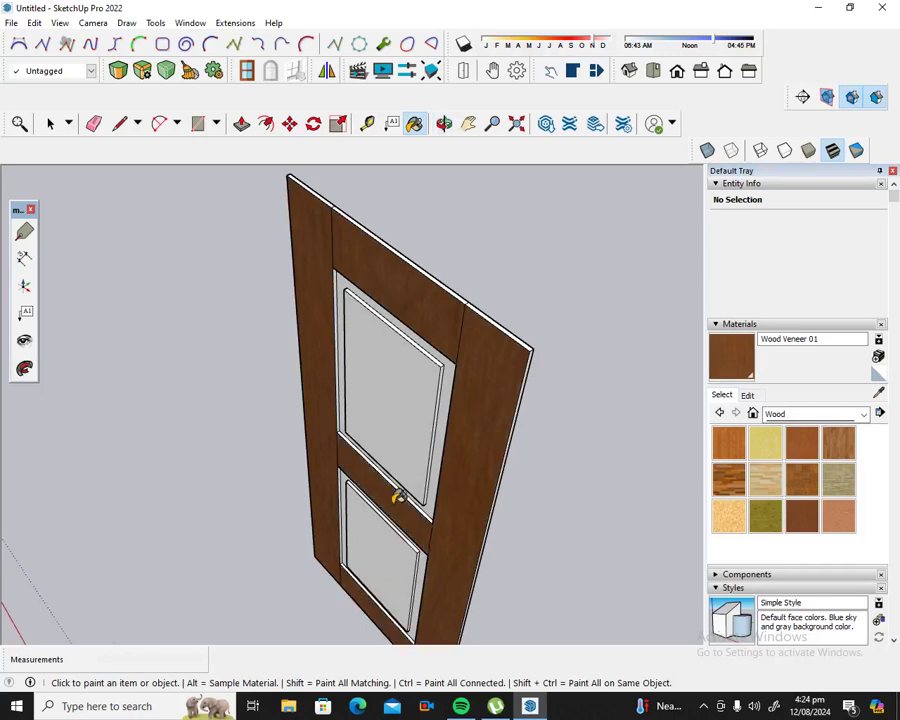
{"action": "left_click", "coordinate": [399, 394]}
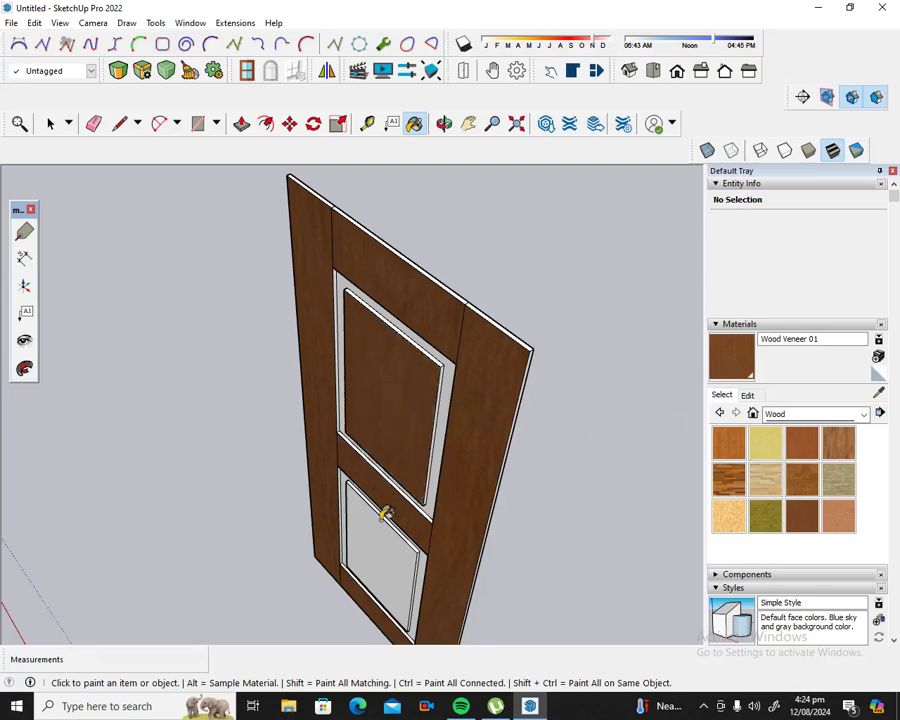
{"action": "left_click", "coordinate": [382, 538]}
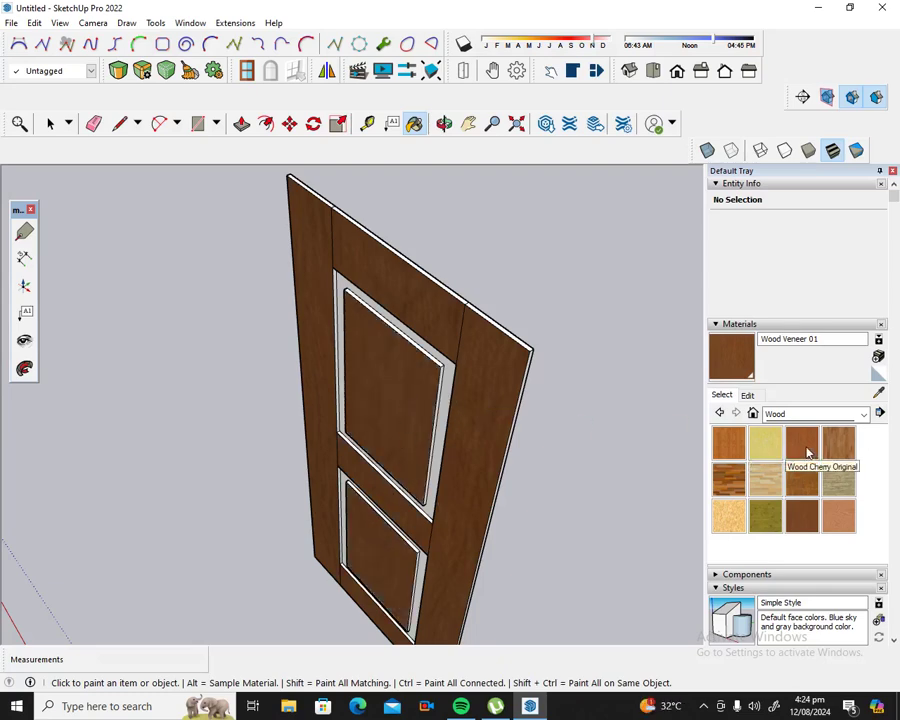
Step: Switch to Wood Cherry Original and paint the upper panel moulding, rail bevel and lower panel frame strips
{"action": "left_click", "coordinate": [801, 442]}
{"action": "scroll", "coordinate": [428, 375], "scroll_direction": "up", "scroll_amount": 3}
{"action": "scroll", "coordinate": [352, 251], "scroll_direction": "up", "scroll_amount": 2}
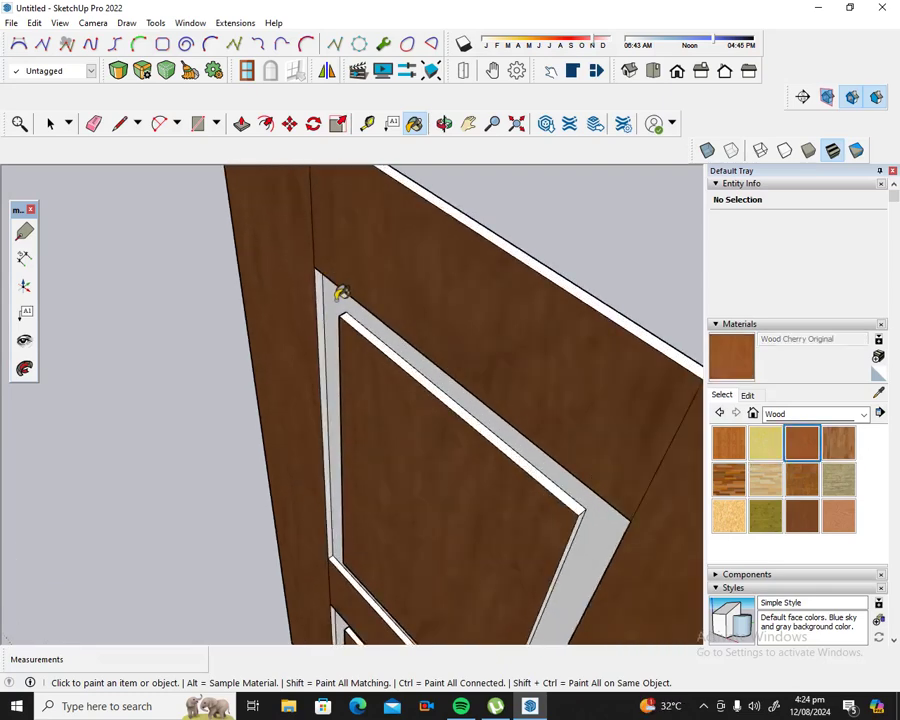
{"action": "left_click", "coordinate": [337, 296]}
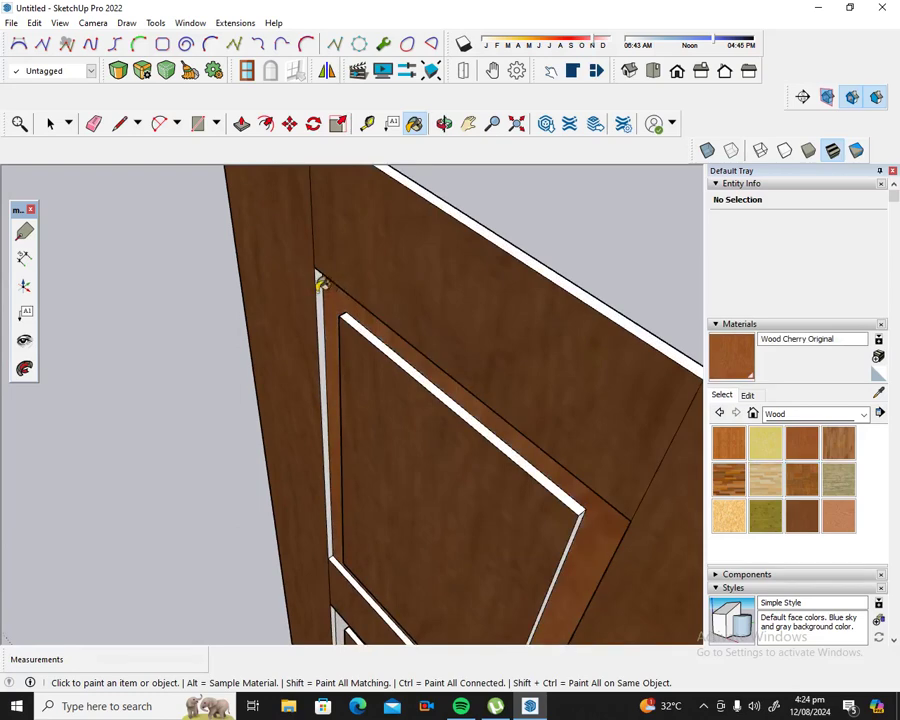
{"action": "scroll", "coordinate": [318, 280], "scroll_direction": "down", "scroll_amount": 3}
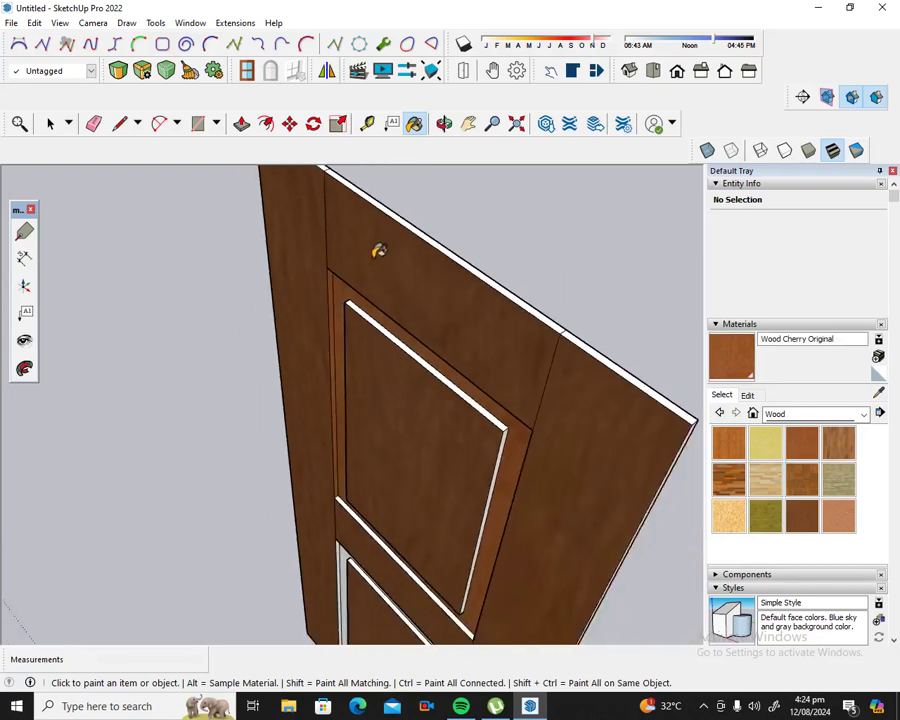
{"action": "scroll", "coordinate": [374, 251], "scroll_direction": "down", "scroll_amount": 3}
{"action": "scroll", "coordinate": [394, 453], "scroll_direction": "up", "scroll_amount": 3}
{"action": "scroll", "coordinate": [388, 462], "scroll_direction": "up", "scroll_amount": 2}
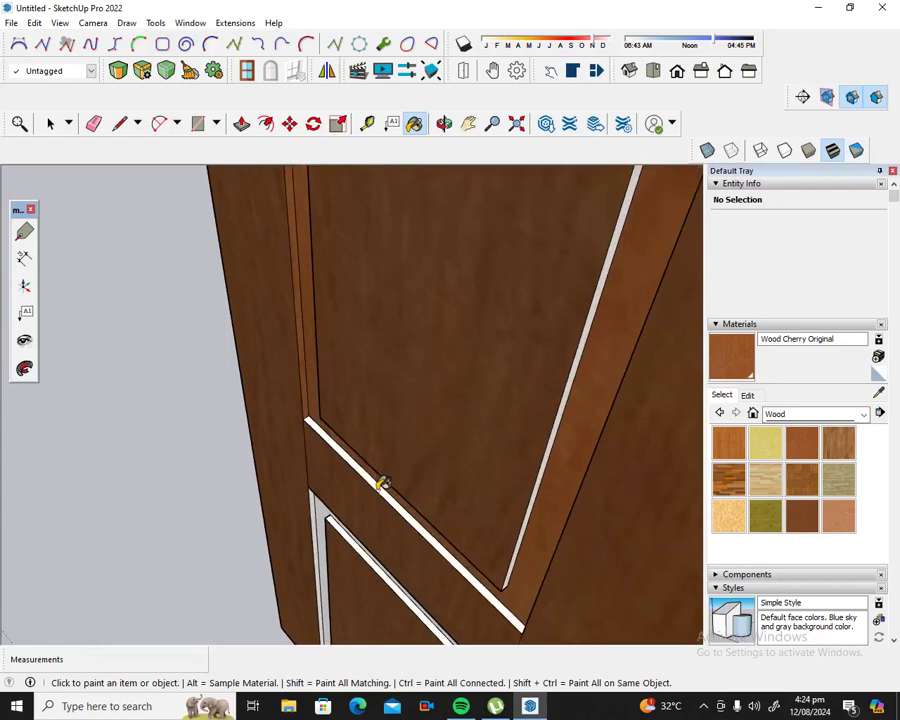
{"action": "left_click", "coordinate": [400, 495]}
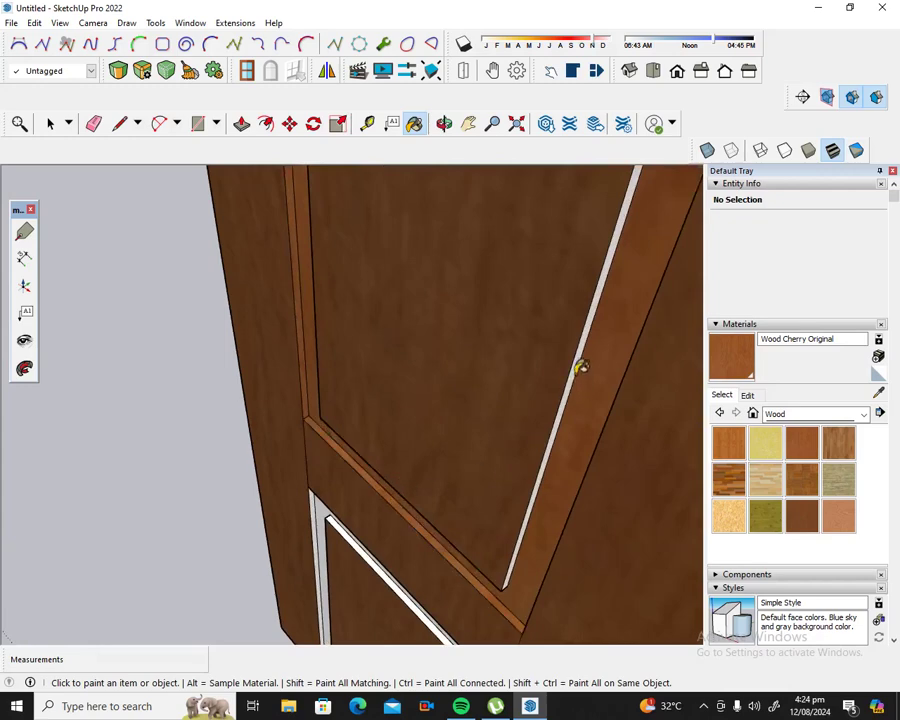
{"action": "scroll", "coordinate": [580, 367], "scroll_direction": "up", "scroll_amount": 2}
{"action": "scroll", "coordinate": [580, 350], "scroll_direction": "down", "scroll_amount": 2}
{"action": "scroll", "coordinate": [578, 335], "scroll_direction": "down", "scroll_amount": 2}
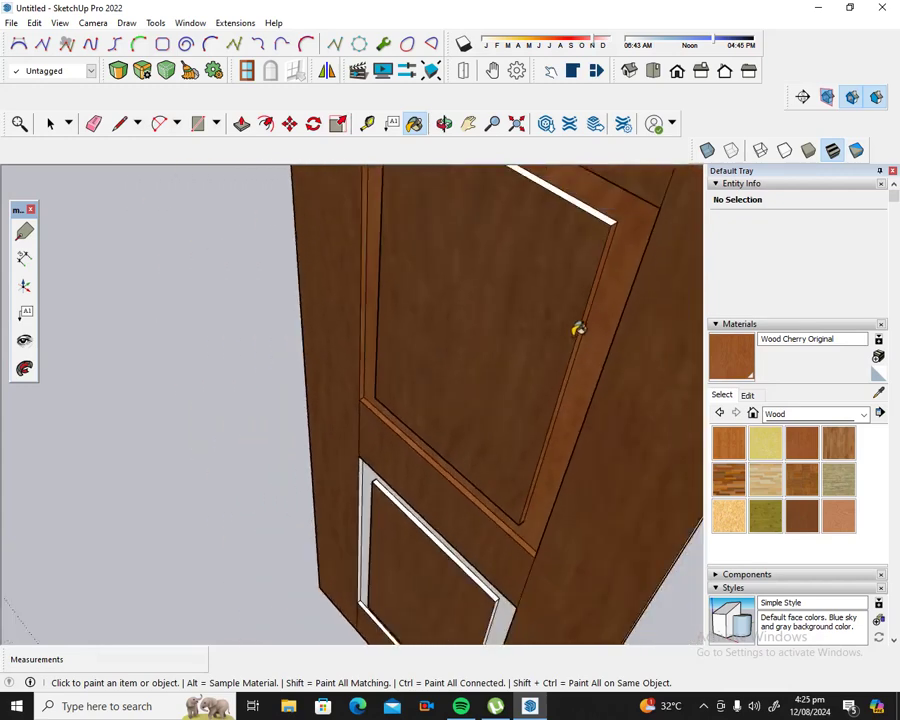
{"action": "scroll", "coordinate": [578, 330], "scroll_direction": "down", "scroll_amount": 1}
{"action": "scroll", "coordinate": [398, 478], "scroll_direction": "up", "scroll_amount": 2}
{"action": "scroll", "coordinate": [408, 455], "scroll_direction": "up", "scroll_amount": 1}
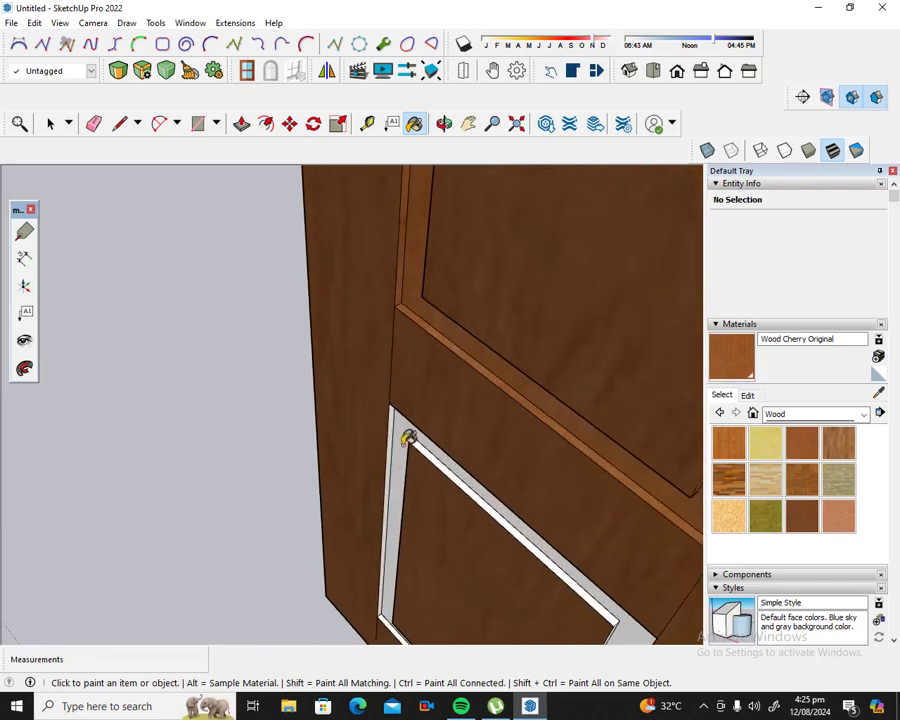
{"action": "left_click", "coordinate": [404, 441]}
{"action": "left_click", "coordinate": [418, 447]}
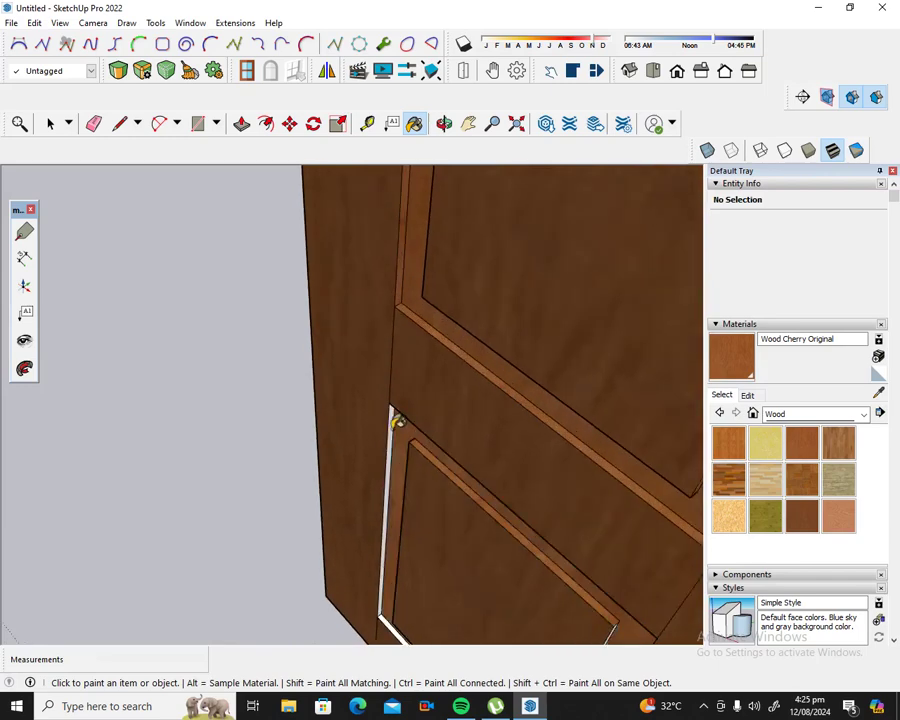
Step: Paint the remaining white panel-frame strips, lower panel bottom strip and top panel diagonal strip cherry
{"action": "scroll", "coordinate": [395, 414], "scroll_direction": "down", "scroll_amount": 1}
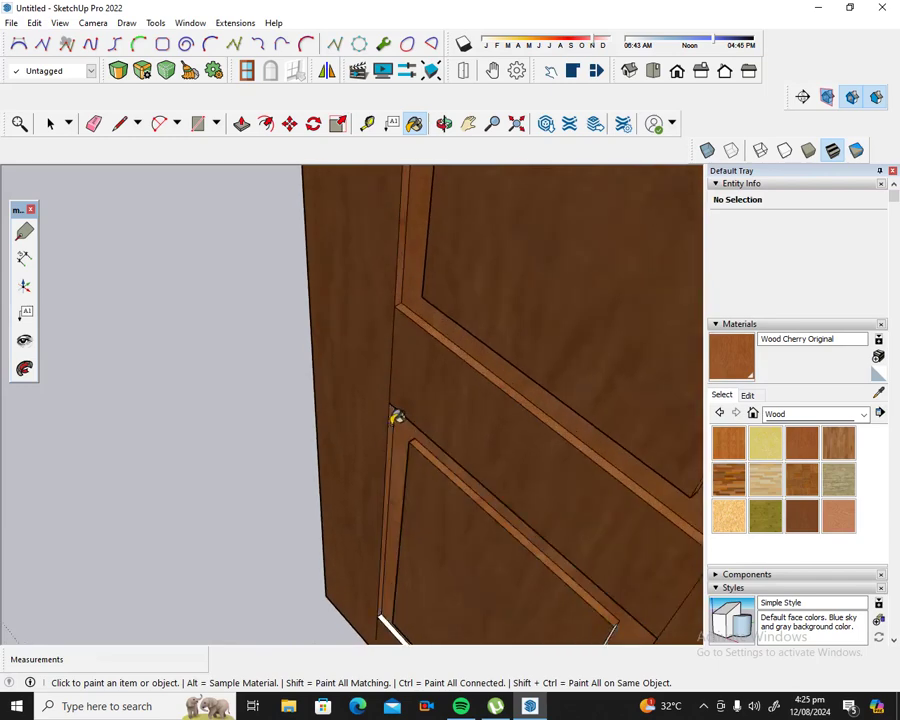
{"action": "scroll", "coordinate": [458, 360], "scroll_direction": "down", "scroll_amount": 2}
{"action": "scroll", "coordinate": [458, 356], "scroll_direction": "down", "scroll_amount": 2}
{"action": "scroll", "coordinate": [470, 515], "scroll_direction": "down", "scroll_amount": 1}
{"action": "scroll", "coordinate": [470, 515], "scroll_direction": "up", "scroll_amount": 2}
{"action": "scroll", "coordinate": [490, 526], "scroll_direction": "up", "scroll_amount": 2}
{"action": "scroll", "coordinate": [500, 530], "scroll_direction": "up", "scroll_amount": 2}
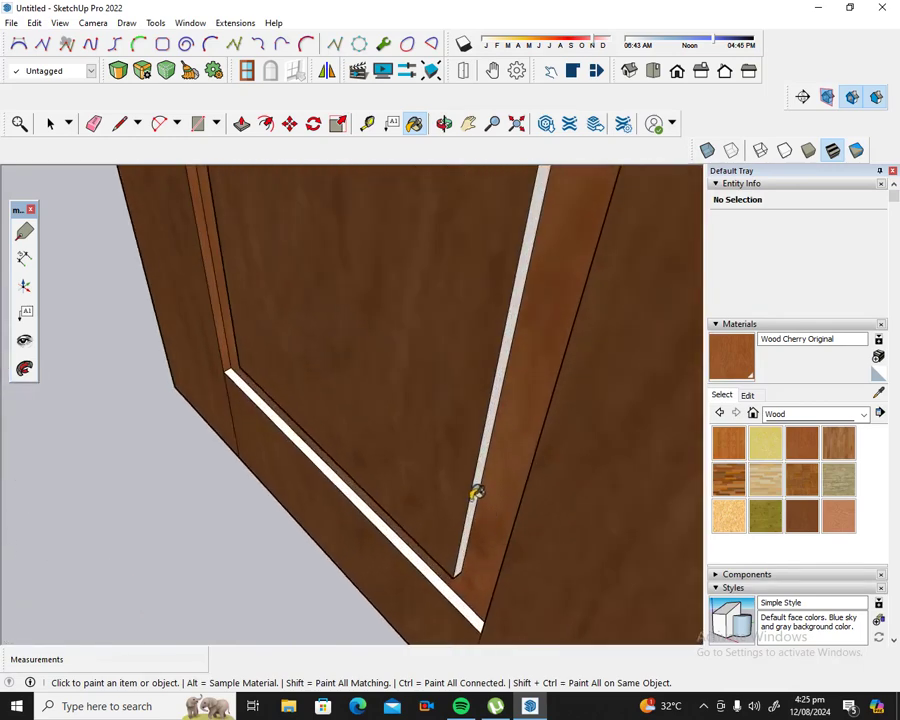
{"action": "left_click", "coordinate": [476, 494]}
{"action": "left_click", "coordinate": [441, 576]}
{"action": "scroll", "coordinate": [441, 574], "scroll_direction": "down", "scroll_amount": 2}
{"action": "scroll", "coordinate": [440, 555], "scroll_direction": "down", "scroll_amount": 1}
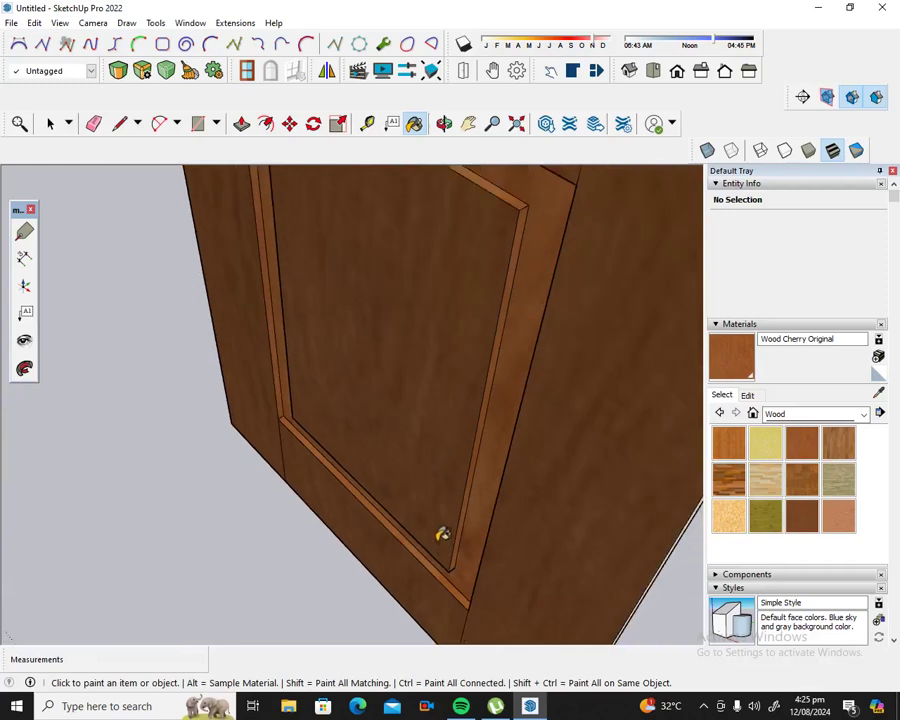
{"action": "scroll", "coordinate": [441, 530], "scroll_direction": "down", "scroll_amount": 2}
{"action": "scroll", "coordinate": [443, 521], "scroll_direction": "down", "scroll_amount": 1}
{"action": "scroll", "coordinate": [428, 231], "scroll_direction": "up", "scroll_amount": 1}
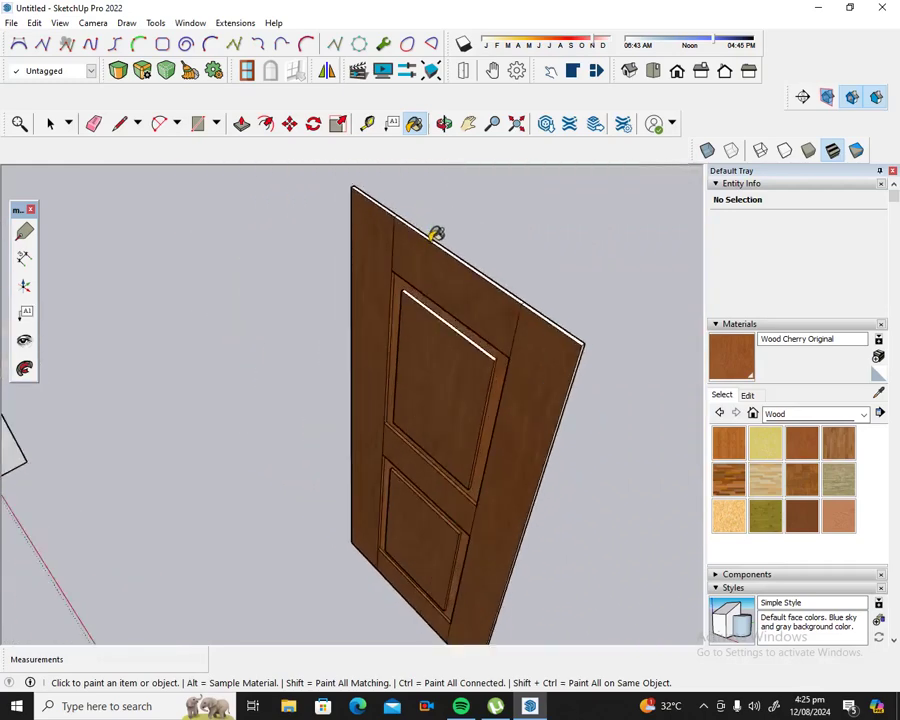
{"action": "scroll", "coordinate": [434, 250], "scroll_direction": "up", "scroll_amount": 2}
{"action": "scroll", "coordinate": [445, 310], "scroll_direction": "up", "scroll_amount": 2}
{"action": "scroll", "coordinate": [452, 345], "scroll_direction": "up", "scroll_amount": 1}
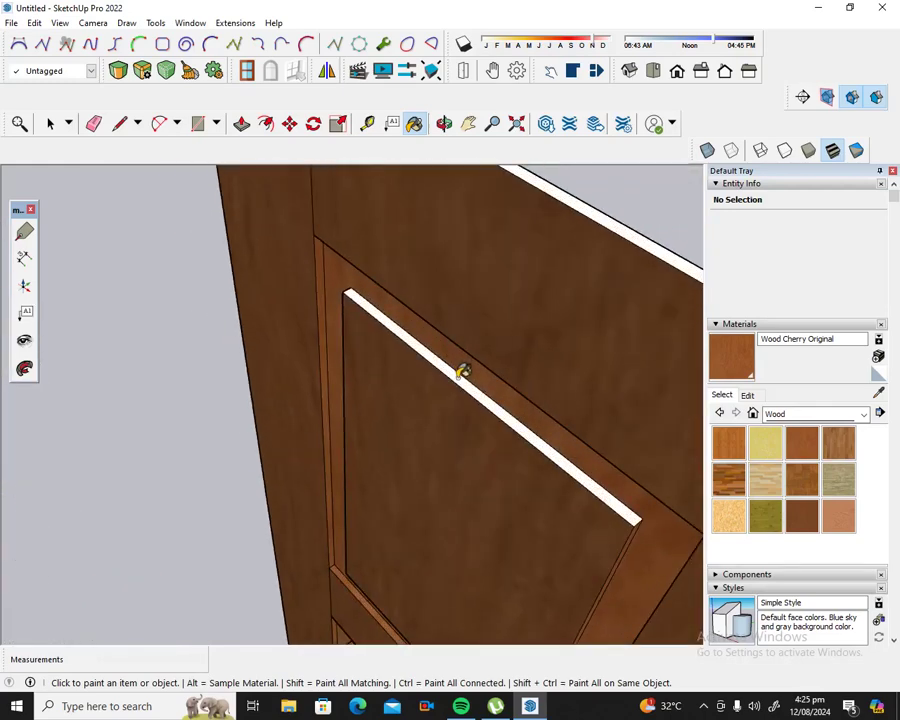
{"action": "left_click", "coordinate": [463, 372]}
Step: From a side-angled view, paint the white strip on the door's right edge cherry
{"action": "left_click", "coordinate": [444, 124]}
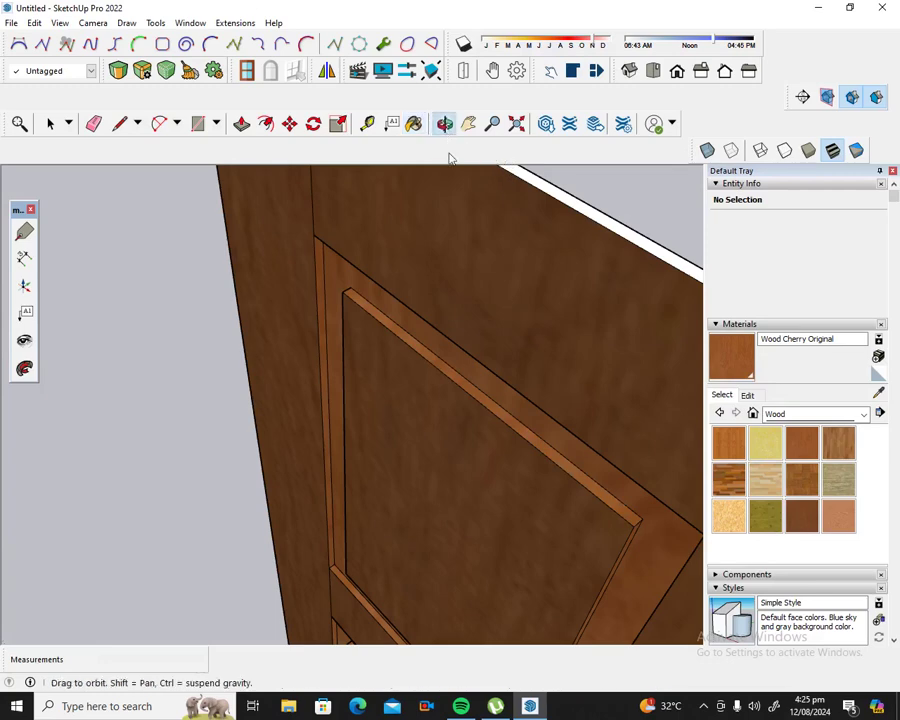
{"action": "left_click_drag", "start_coordinate": [427, 384], "coordinate": [511, 342]}
{"action": "mouse_move", "coordinate": [316, 396]}
{"action": "left_mouse_down"}
{"action": "mouse_move", "coordinate": [536, 310]}
{"action": "mouse_move", "coordinate": [590, 316]}
{"action": "mouse_move", "coordinate": [566, 296]}
{"action": "left_mouse_up"}
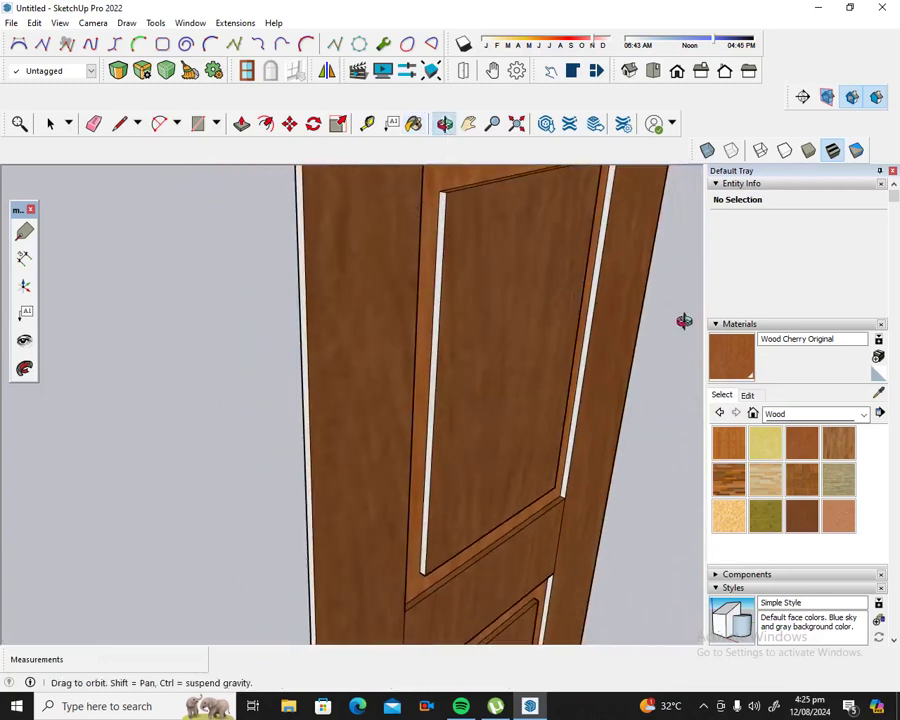
{"action": "key", "text": "b"}
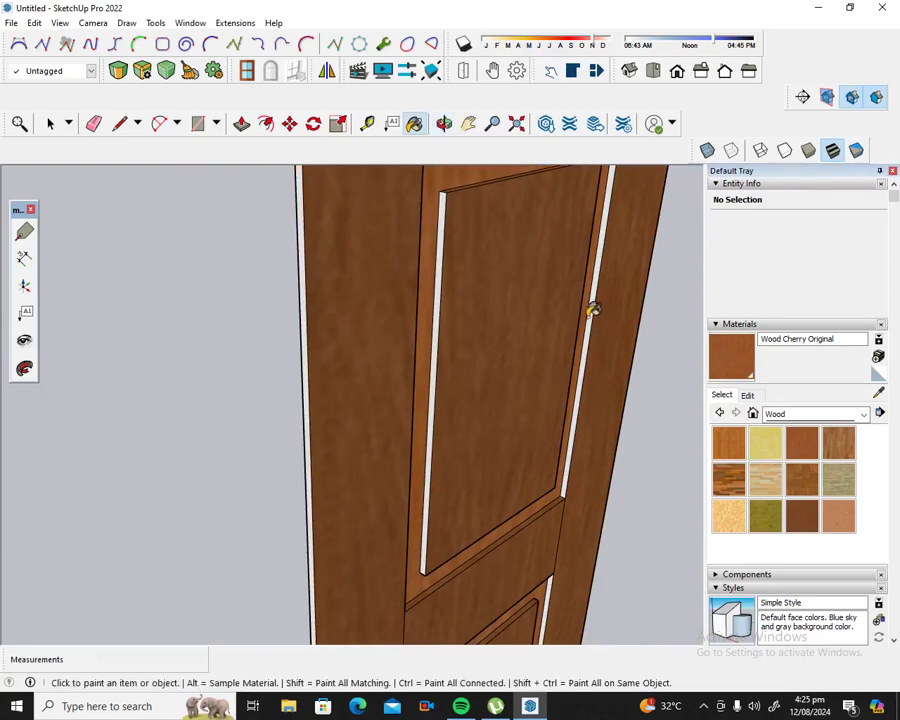
{"action": "left_click", "coordinate": [595, 312]}
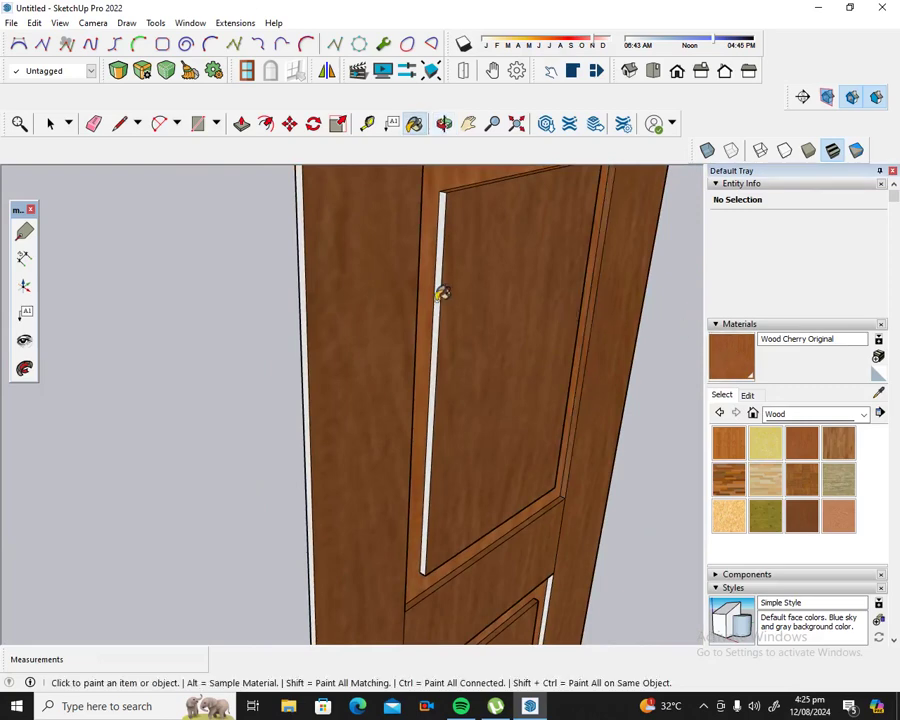
Step: Zoom and orbit the view to look at the door from below
{"action": "scroll", "coordinate": [441, 292], "scroll_direction": "down", "scroll_amount": 2}
{"action": "scroll", "coordinate": [436, 290], "scroll_direction": "down", "scroll_amount": 2}
{"action": "scroll", "coordinate": [444, 282], "scroll_direction": "down", "scroll_amount": 3}
{"action": "scroll", "coordinate": [464, 260], "scroll_direction": "down", "scroll_amount": 2}
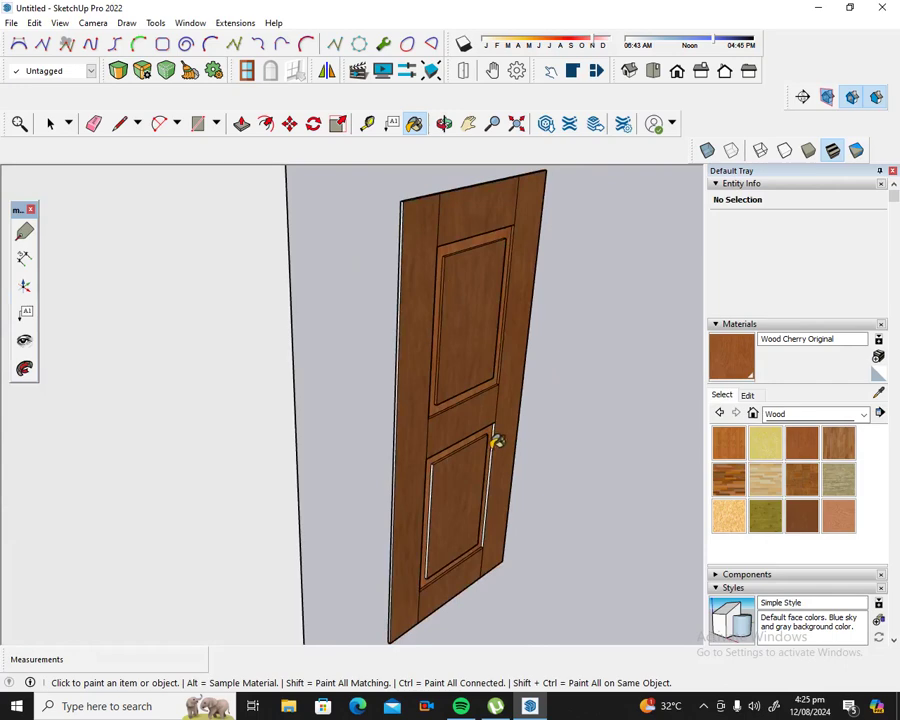
{"action": "scroll", "coordinate": [497, 440], "scroll_direction": "up", "scroll_amount": 2}
{"action": "scroll", "coordinate": [496, 432], "scroll_direction": "up", "scroll_amount": 2}
{"action": "scroll", "coordinate": [496, 422], "scroll_direction": "up", "scroll_amount": 2}
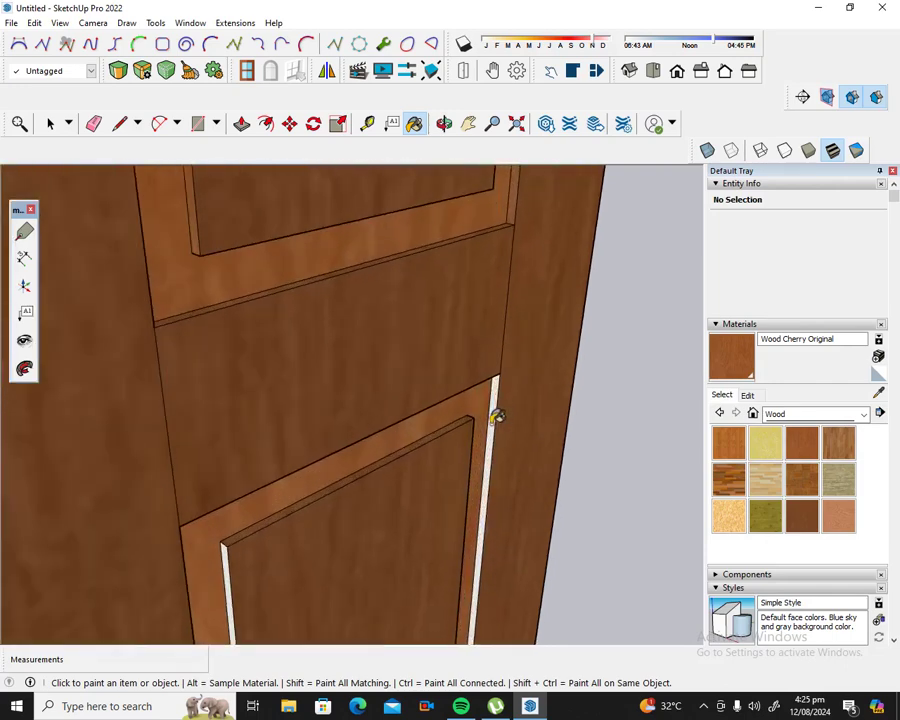
{"action": "scroll", "coordinate": [496, 408], "scroll_direction": "down", "scroll_amount": 2}
{"action": "scroll", "coordinate": [440, 390], "scroll_direction": "down", "scroll_amount": 1}
{"action": "scroll", "coordinate": [370, 450], "scroll_direction": "up", "scroll_amount": 1}
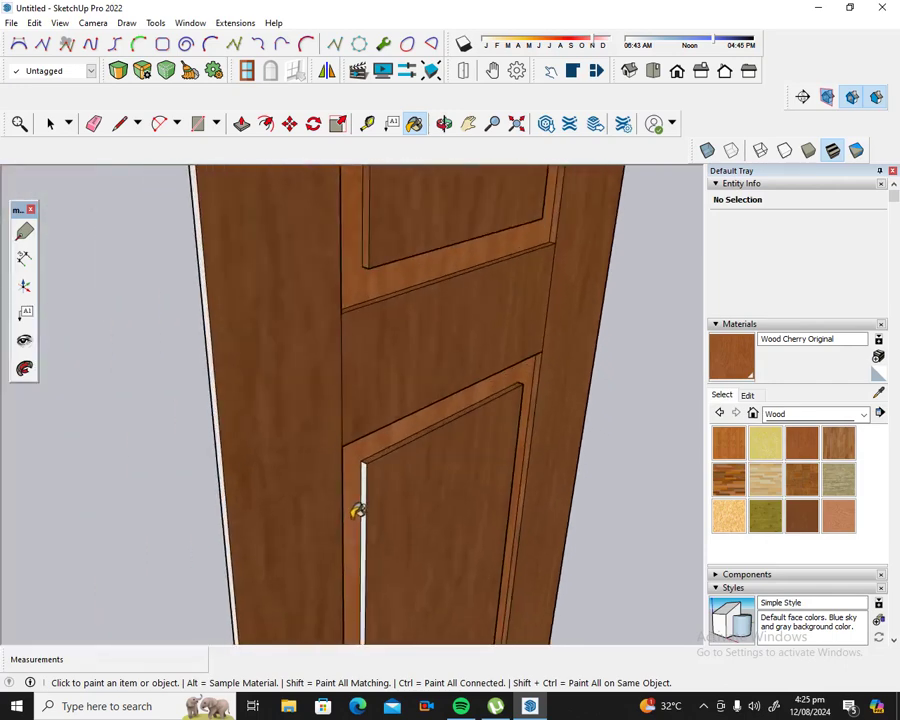
{"action": "scroll", "coordinate": [360, 505], "scroll_direction": "up", "scroll_amount": 2}
{"action": "scroll", "coordinate": [371, 486], "scroll_direction": "down", "scroll_amount": 1}
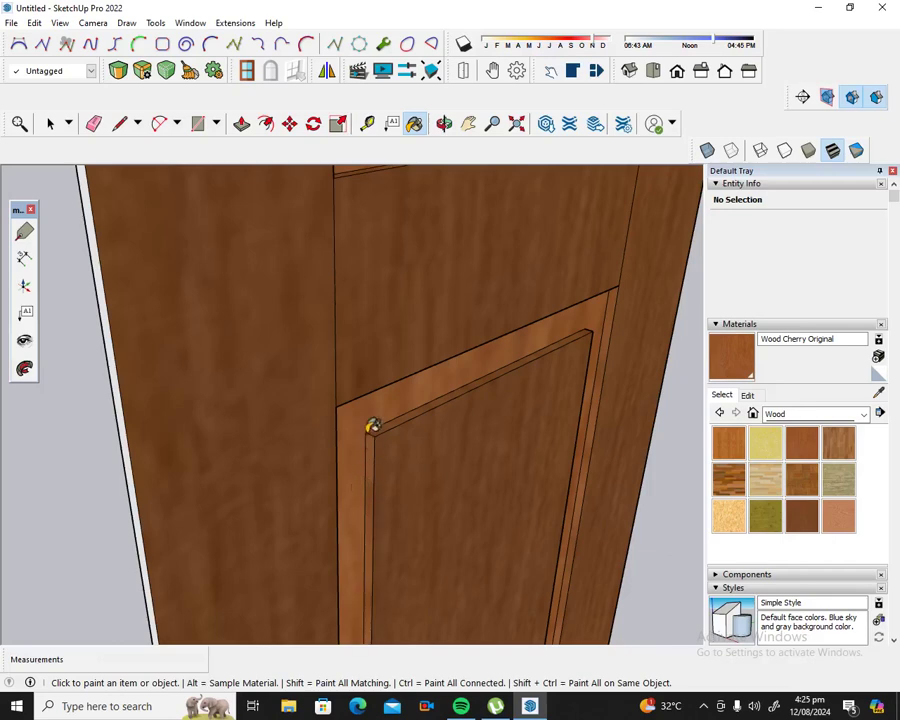
{"action": "scroll", "coordinate": [368, 410], "scroll_direction": "down", "scroll_amount": 2}
{"action": "scroll", "coordinate": [370, 386], "scroll_direction": "down", "scroll_amount": 2}
{"action": "scroll", "coordinate": [380, 395], "scroll_direction": "down", "scroll_amount": 2}
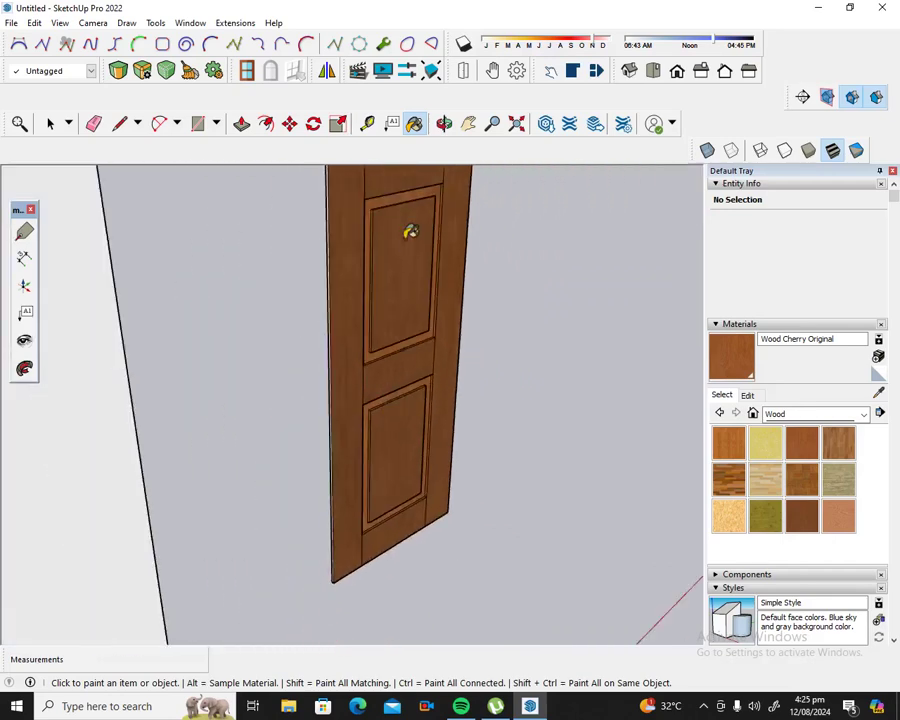
{"action": "left_click", "coordinate": [444, 123]}
{"action": "mouse_move", "coordinate": [412, 304]}
{"action": "left_mouse_down"}
{"action": "mouse_move", "coordinate": [388, 259]}
{"action": "mouse_move", "coordinate": [368, 301]}
{"action": "mouse_move", "coordinate": [440, 478]}
{"action": "mouse_move", "coordinate": [401, 370]}
{"action": "mouse_move", "coordinate": [420, 448]}
{"action": "mouse_move", "coordinate": [420, 437]}
{"action": "left_mouse_up"}
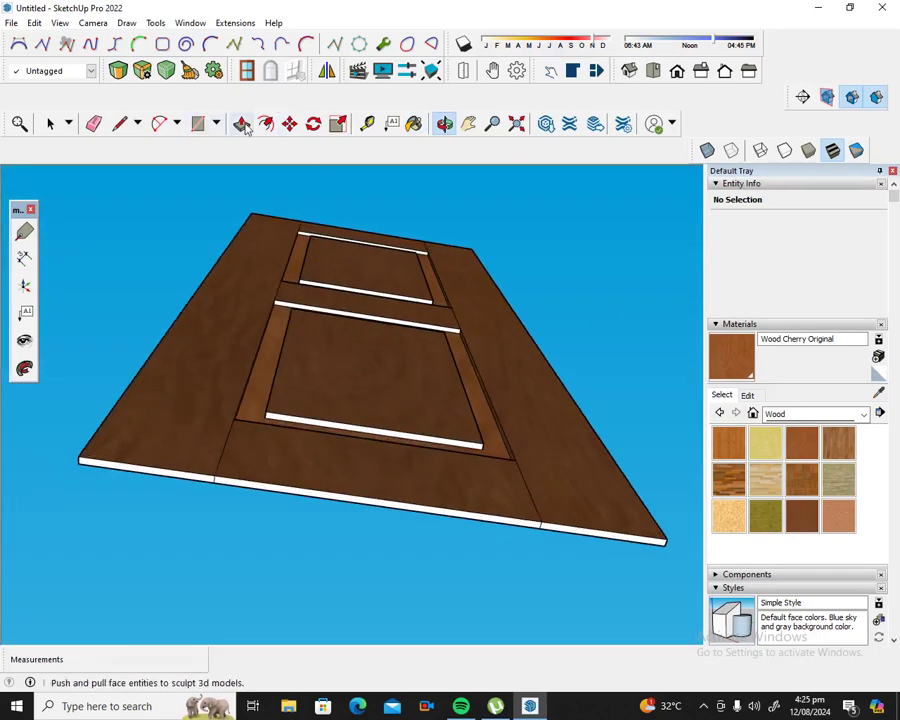
Step: Paint the lower bottom-rail strip and the remaining lower white strip with cherry wood
{"action": "left_click", "coordinate": [414, 123]}
{"action": "scroll", "coordinate": [394, 400], "scroll_direction": "up", "scroll_amount": 1}
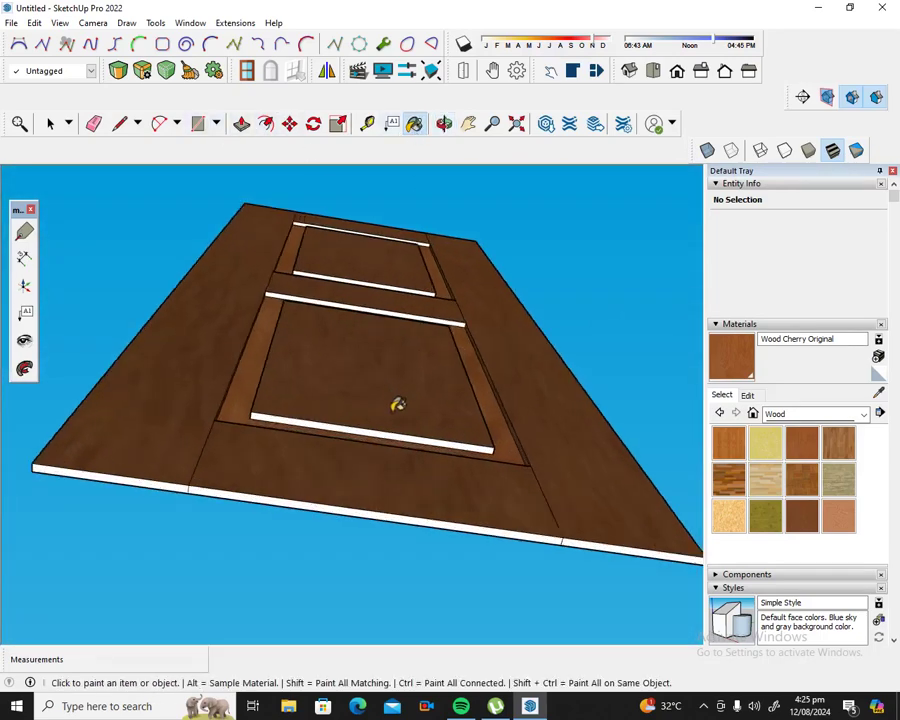
{"action": "scroll", "coordinate": [396, 441], "scroll_direction": "up", "scroll_amount": 2}
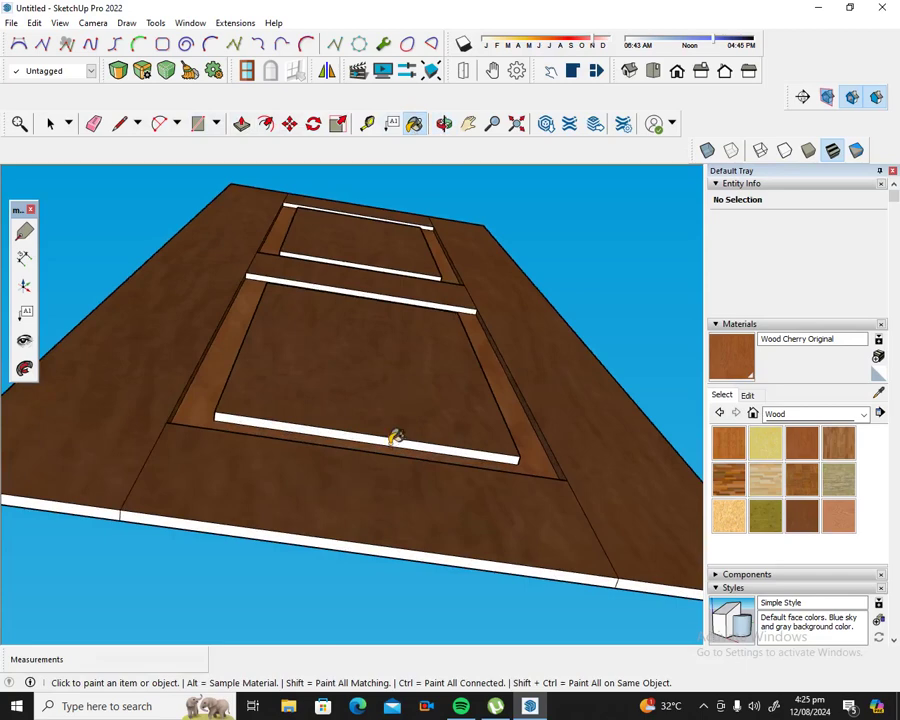
{"action": "left_click", "coordinate": [396, 437]}
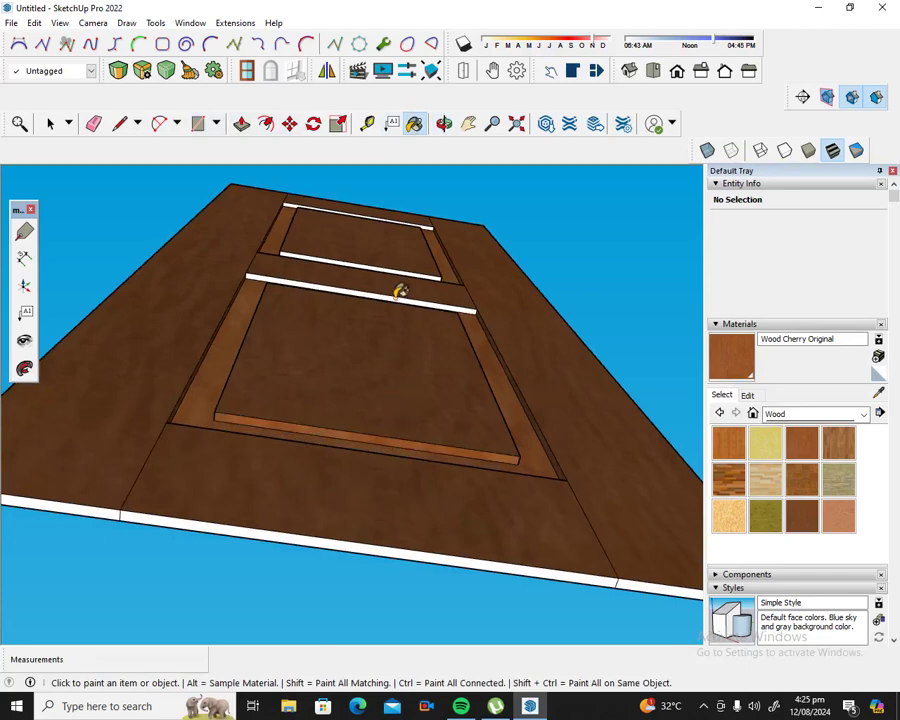
{"action": "scroll", "coordinate": [392, 257], "scroll_direction": "up", "scroll_amount": 2}
{"action": "scroll", "coordinate": [393, 266], "scroll_direction": "up", "scroll_amount": 1}
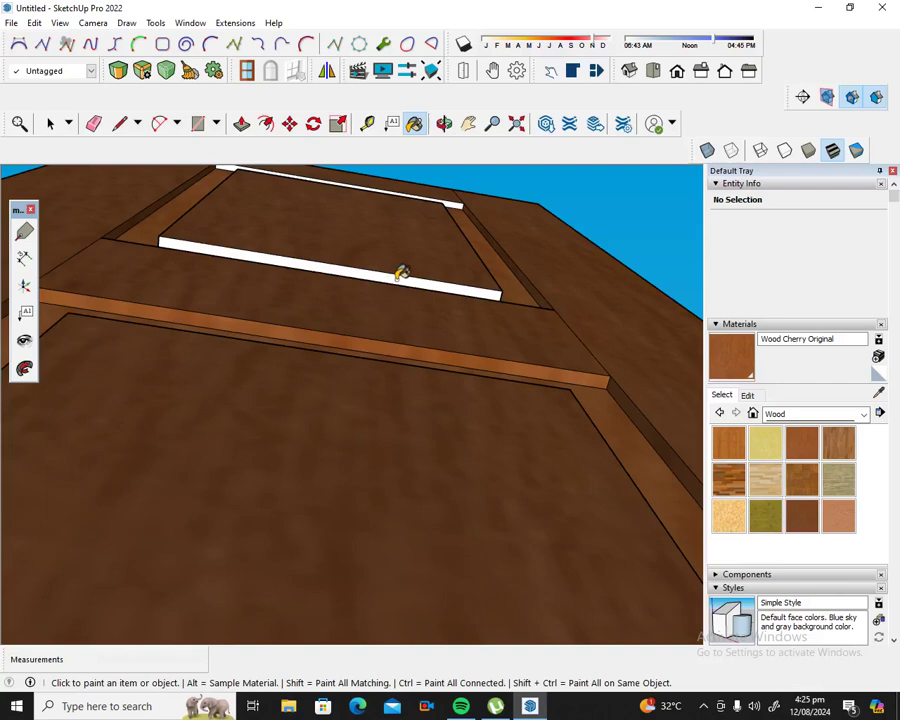
{"action": "left_click", "coordinate": [400, 272]}
Step: Paint the middle, left and right white edge strips cherry, leaving the door viewed upright
{"action": "scroll", "coordinate": [452, 190], "scroll_direction": "up", "scroll_amount": 1}
{"action": "scroll", "coordinate": [456, 200], "scroll_direction": "up", "scroll_amount": 1}
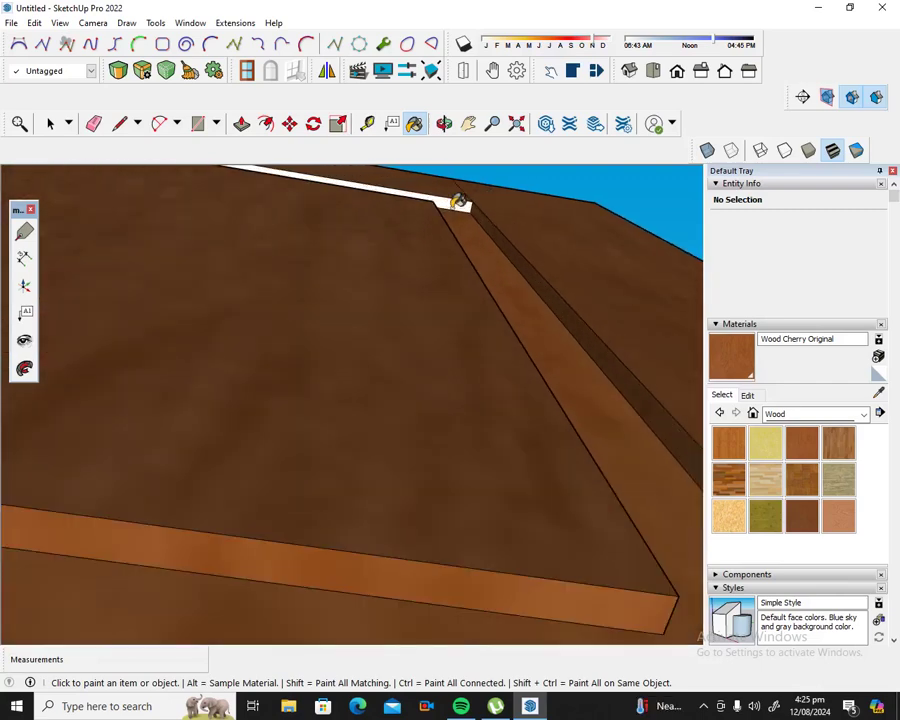
{"action": "scroll", "coordinate": [456, 200], "scroll_direction": "down", "scroll_amount": 2}
{"action": "scroll", "coordinate": [452, 203], "scroll_direction": "down", "scroll_amount": 1}
{"action": "scroll", "coordinate": [450, 206], "scroll_direction": "down", "scroll_amount": 2}
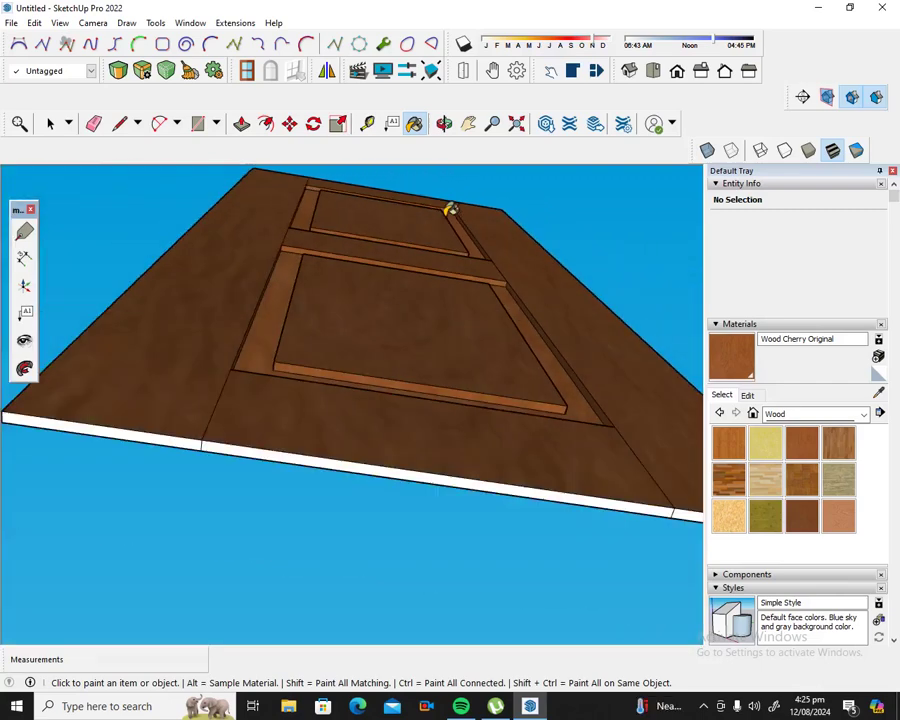
{"action": "scroll", "coordinate": [450, 206], "scroll_direction": "down", "scroll_amount": 1}
{"action": "left_click", "coordinate": [419, 410]}
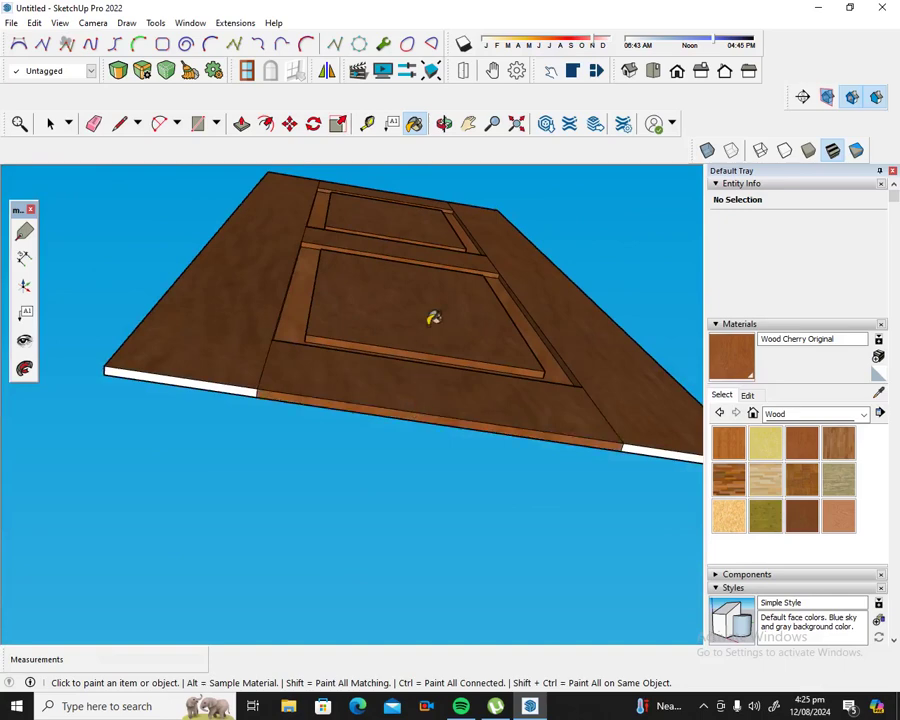
{"action": "left_click", "coordinate": [201, 376]}
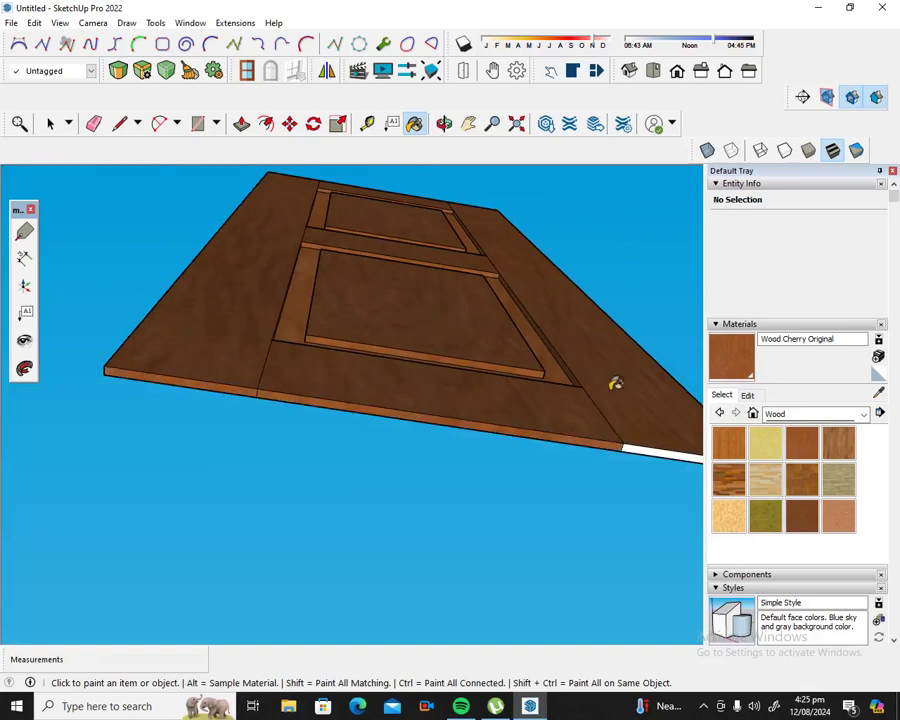
{"action": "left_click", "coordinate": [659, 446]}
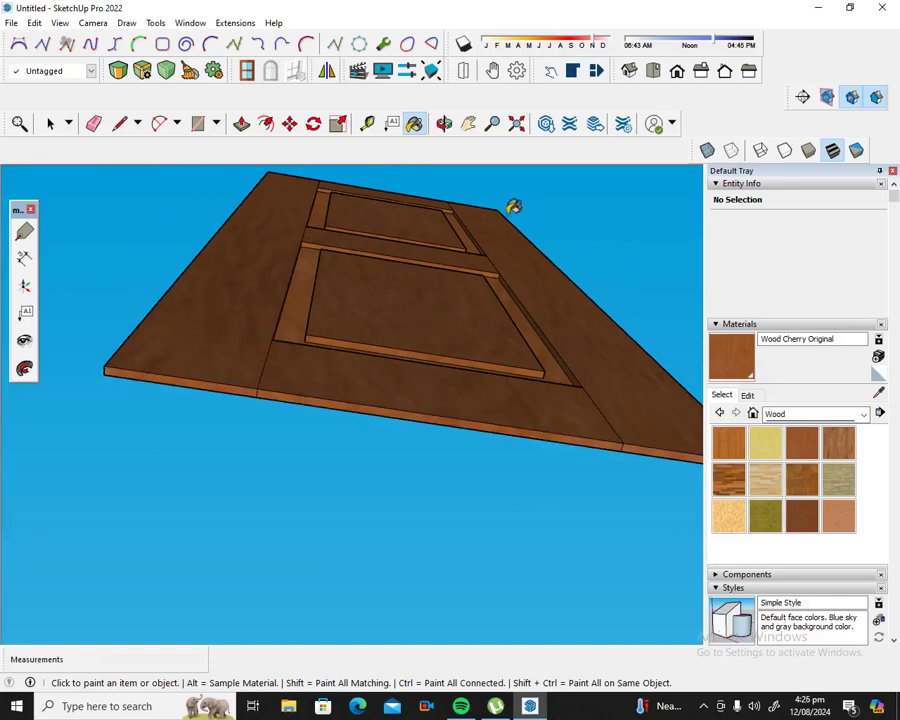
{"action": "left_click", "coordinate": [444, 123]}
{"action": "mouse_move", "coordinate": [370, 240]}
{"action": "left_mouse_down"}
{"action": "mouse_move", "coordinate": [533, 374]}
{"action": "mouse_move", "coordinate": [352, 335]}
{"action": "mouse_move", "coordinate": [434, 390]}
{"action": "mouse_move", "coordinate": [516, 428]}
{"action": "left_mouse_up"}
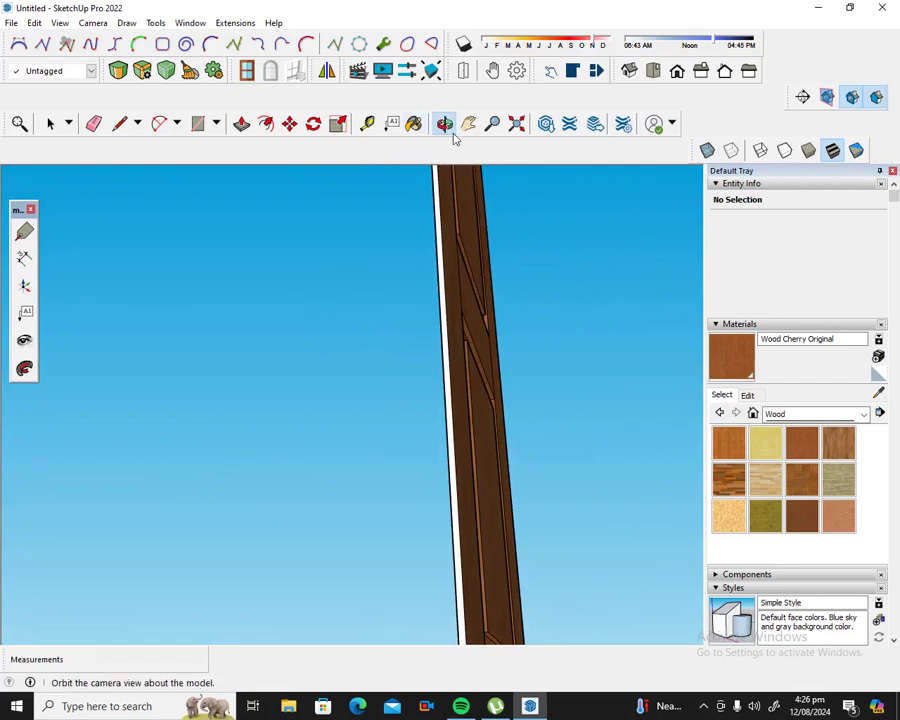
Step: Paint the door's thin white side face with Wood Cherry Original and orbit to check it
{"action": "left_click", "coordinate": [414, 123]}
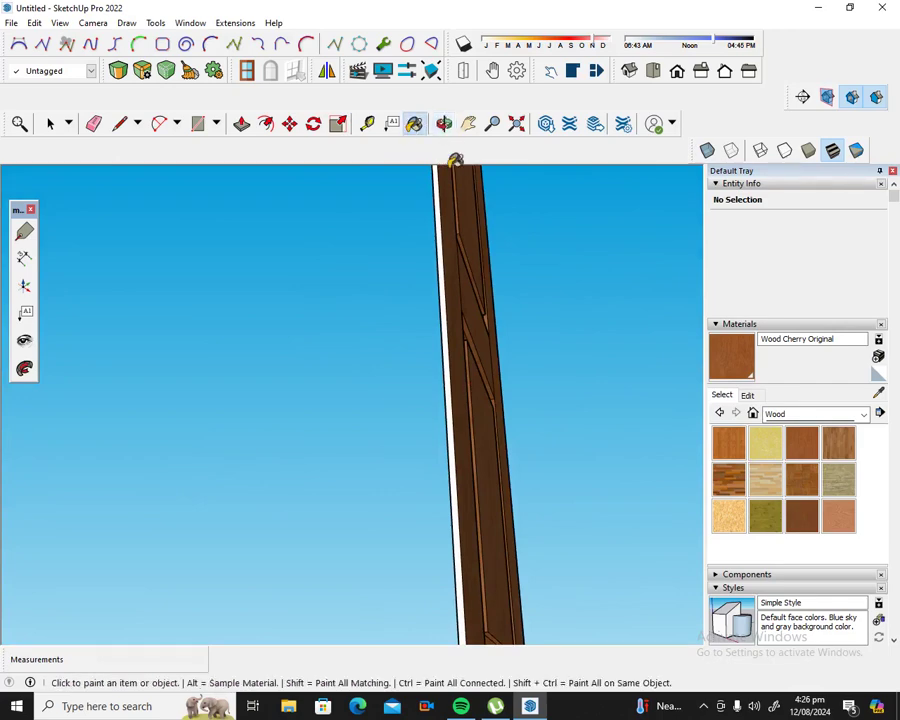
{"action": "left_click", "coordinate": [442, 215]}
{"action": "mouse_move", "coordinate": [426, 222]}
{"action": "middle_mouse_down"}
{"action": "mouse_move", "coordinate": [425, 236]}
{"action": "mouse_move", "coordinate": [482, 168]}
{"action": "middle_mouse_up"}
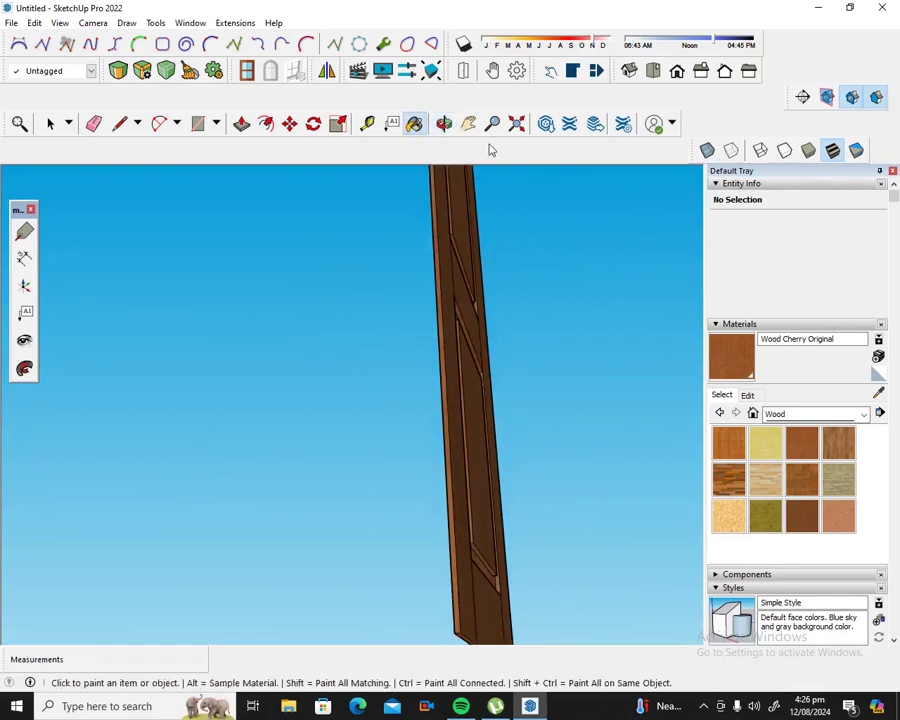
{"action": "left_click", "coordinate": [444, 123]}
{"action": "left_click_drag", "start_coordinate": [480, 206], "coordinate": [295, 427]}
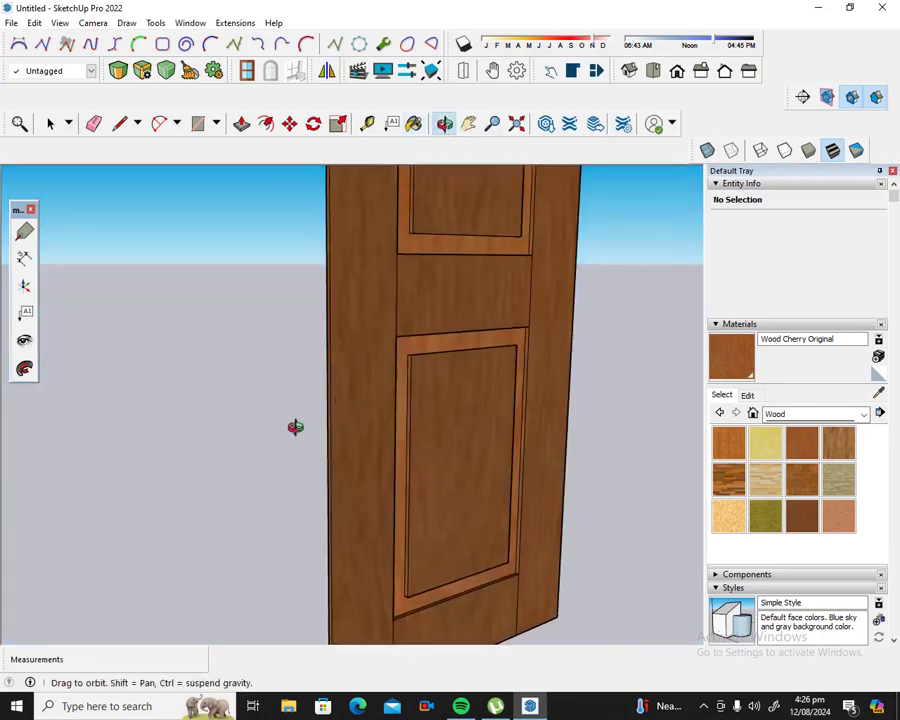
{"action": "mouse_move", "coordinate": [523, 314]}
{"action": "left_mouse_down"}
{"action": "mouse_move", "coordinate": [579, 358]}
{"action": "mouse_move", "coordinate": [358, 350]}
{"action": "mouse_move", "coordinate": [476, 378]}
{"action": "mouse_move", "coordinate": [389, 364]}
{"action": "mouse_move", "coordinate": [362, 332]}
{"action": "mouse_move", "coordinate": [364, 239]}
{"action": "left_mouse_up"}
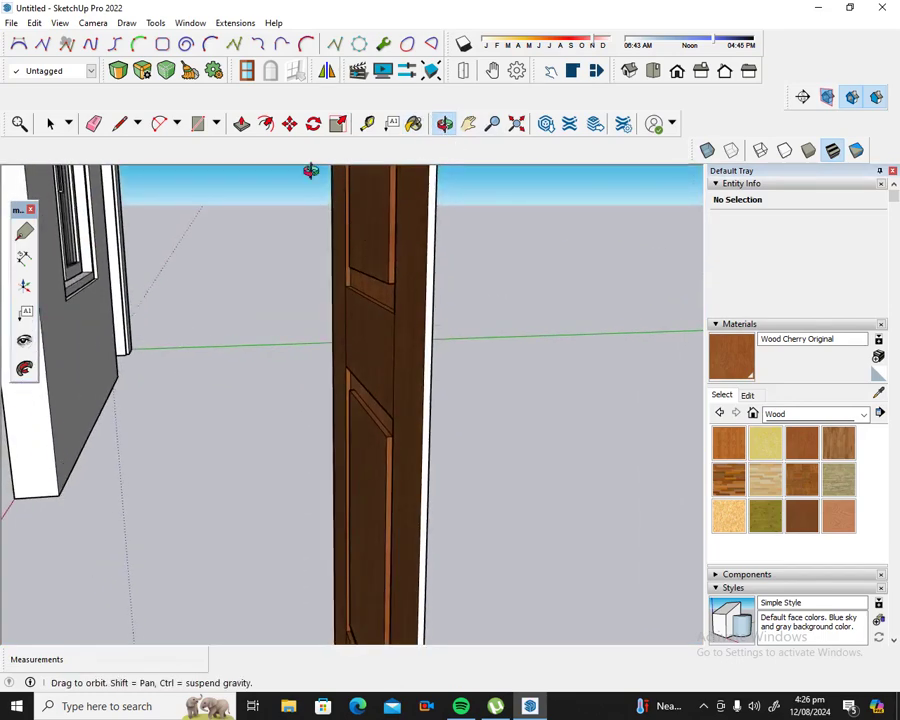
Step: Zoom out and orbit to look down on the door from above
{"action": "left_click", "coordinate": [414, 123]}
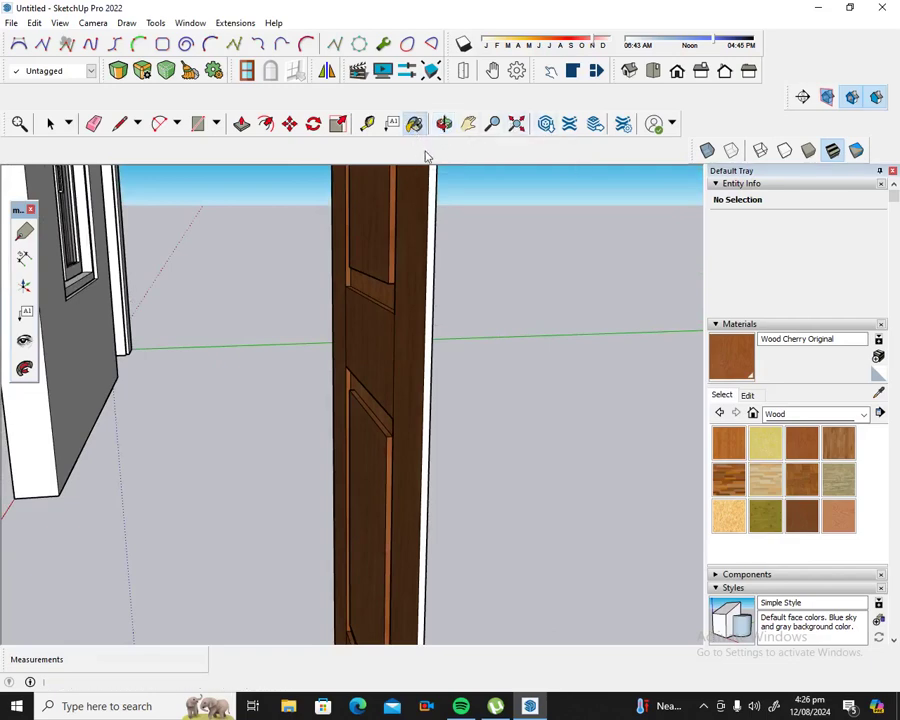
{"action": "scroll", "coordinate": [437, 175], "scroll_direction": "down", "scroll_amount": 1}
{"action": "scroll", "coordinate": [437, 175], "scroll_direction": "down", "scroll_amount": 3}
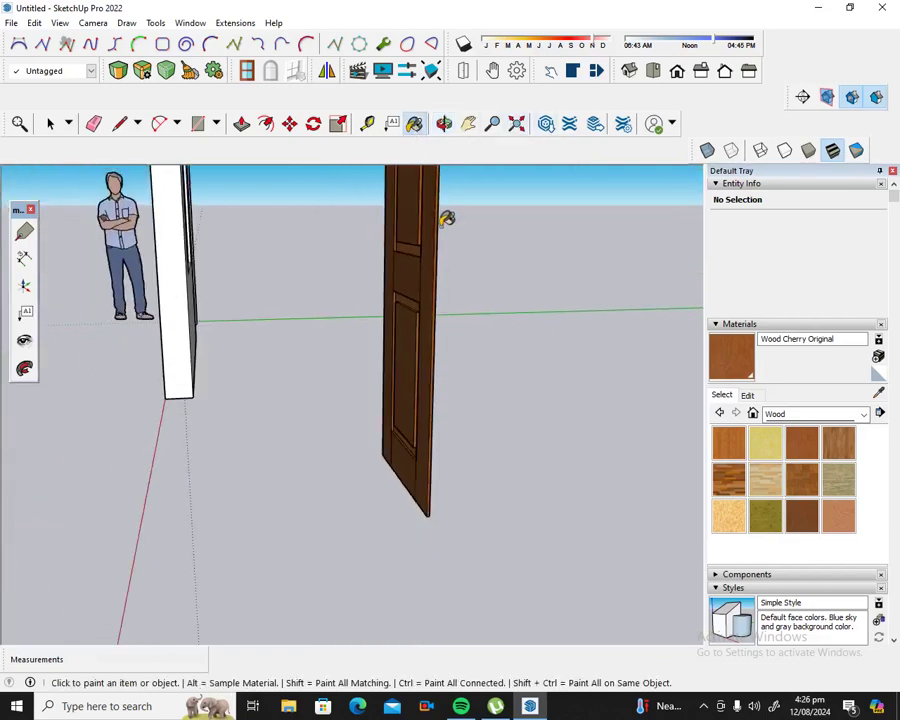
{"action": "scroll", "coordinate": [435, 165], "scroll_direction": "down", "scroll_amount": 1}
{"action": "left_click", "coordinate": [444, 123]}
{"action": "mouse_move", "coordinate": [436, 220]}
{"action": "left_mouse_down"}
{"action": "mouse_move", "coordinate": [444, 380]}
{"action": "mouse_move", "coordinate": [437, 302]}
{"action": "left_mouse_up"}
{"action": "scroll", "coordinate": [436, 285], "scroll_direction": "up", "scroll_amount": 2}
{"action": "scroll", "coordinate": [432, 260], "scroll_direction": "up", "scroll_amount": 3}
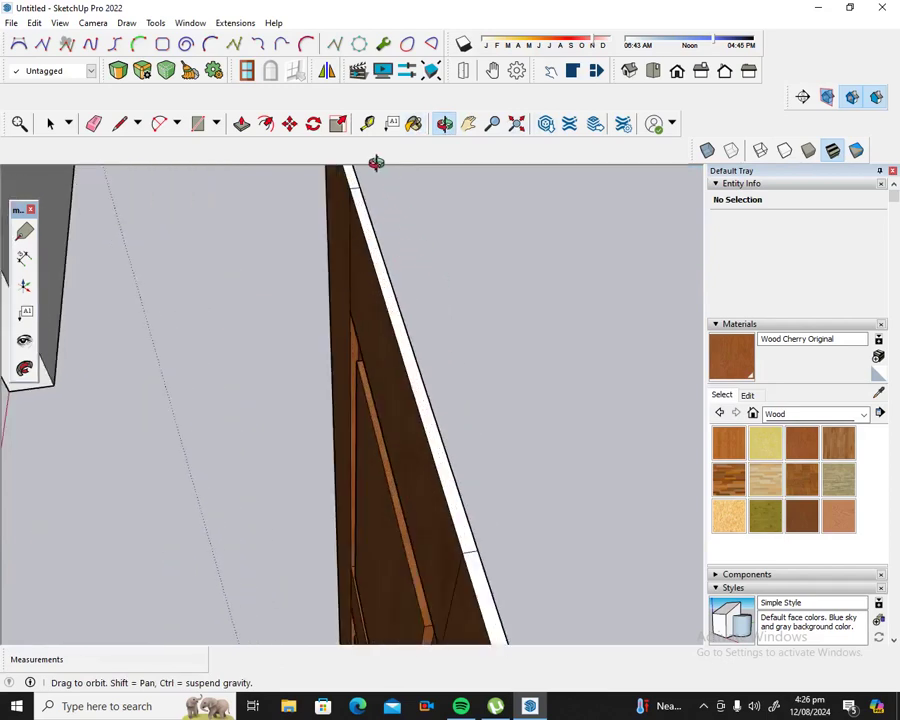
{"action": "left_click", "coordinate": [414, 123]}
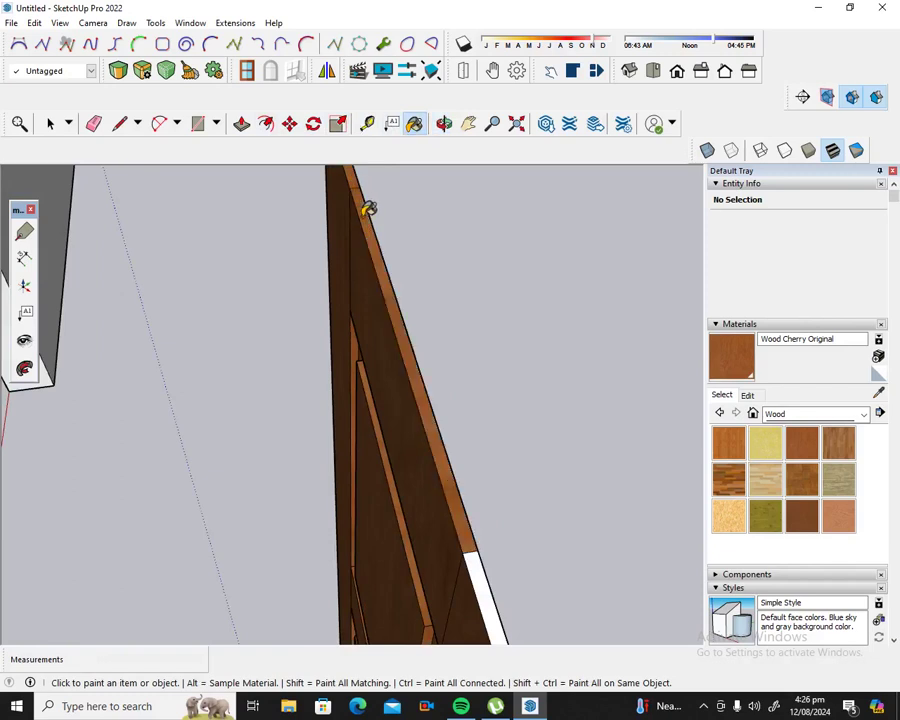
{"action": "scroll", "coordinate": [364, 200], "scroll_direction": "down", "scroll_amount": 3}
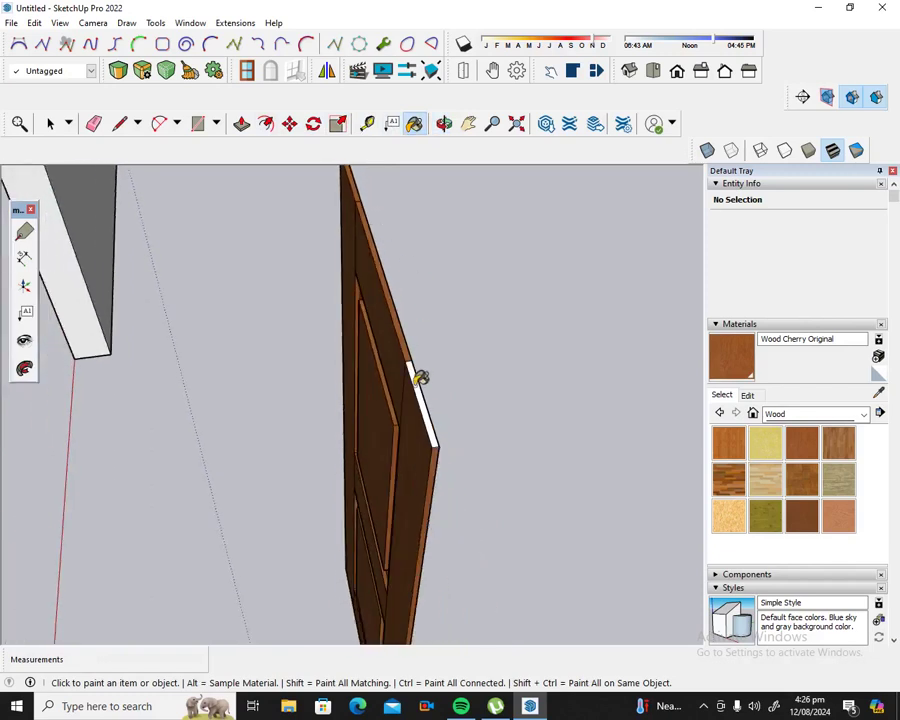
{"action": "scroll", "coordinate": [420, 376], "scroll_direction": "down", "scroll_amount": 2}
{"action": "scroll", "coordinate": [412, 326], "scroll_direction": "down", "scroll_amount": 2}
{"action": "scroll", "coordinate": [412, 298], "scroll_direction": "down", "scroll_amount": 2}
Step: Orbit and zoom in until the door front squarely faces the camera up close
{"action": "left_click", "coordinate": [444, 123]}
{"action": "left_click_drag", "start_coordinate": [420, 272], "coordinate": [515, 343]}
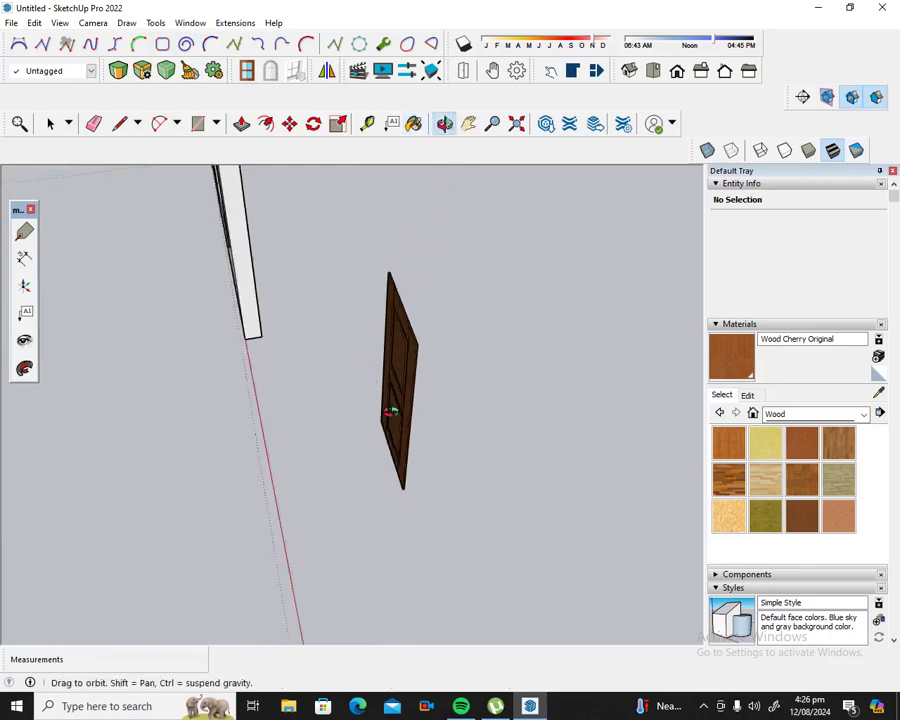
{"action": "scroll", "coordinate": [444, 301], "scroll_direction": "up", "scroll_amount": 2}
{"action": "scroll", "coordinate": [396, 446], "scroll_direction": "up", "scroll_amount": 2}
{"action": "scroll", "coordinate": [518, 366], "scroll_direction": "up", "scroll_amount": 2}
{"action": "scroll", "coordinate": [549, 347], "scroll_direction": "up", "scroll_amount": 1}
{"action": "mouse_move", "coordinate": [549, 347]}
{"action": "left_mouse_down"}
{"action": "mouse_move", "coordinate": [546, 337]}
{"action": "mouse_move", "coordinate": [596, 325]}
{"action": "left_mouse_up"}
{"action": "mouse_move", "coordinate": [470, 353]}
{"action": "left_mouse_down"}
{"action": "mouse_move", "coordinate": [519, 378]}
{"action": "mouse_move", "coordinate": [438, 406]}
{"action": "mouse_move", "coordinate": [382, 548]}
{"action": "mouse_move", "coordinate": [240, 537]}
{"action": "mouse_move", "coordinate": [86, 414]}
{"action": "mouse_move", "coordinate": [130, 385]}
{"action": "left_mouse_up"}
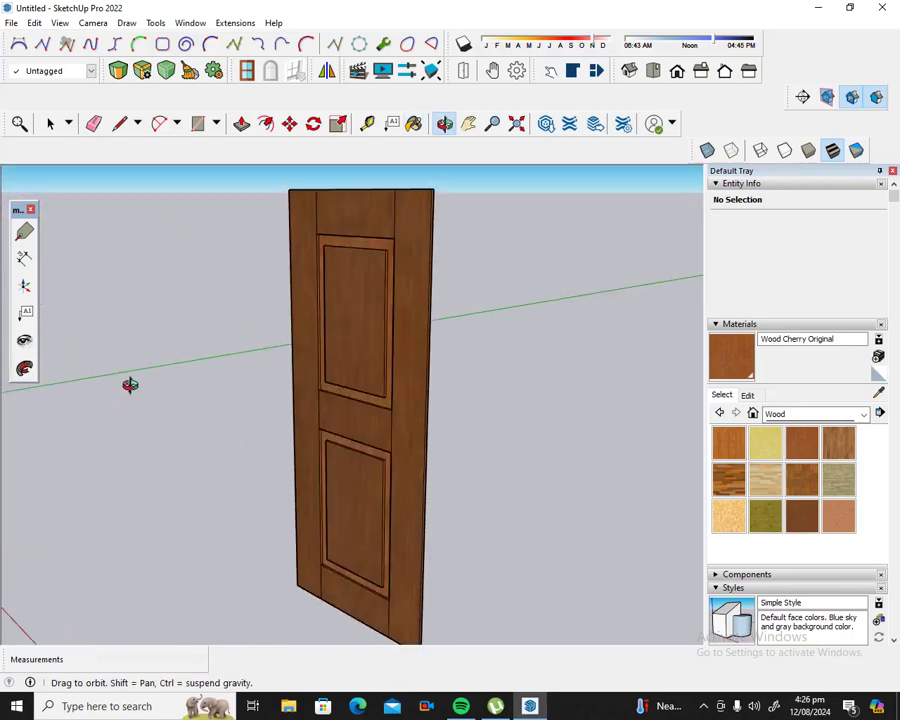
{"action": "left_click_drag", "start_coordinate": [392, 566], "coordinate": [396, 547]}
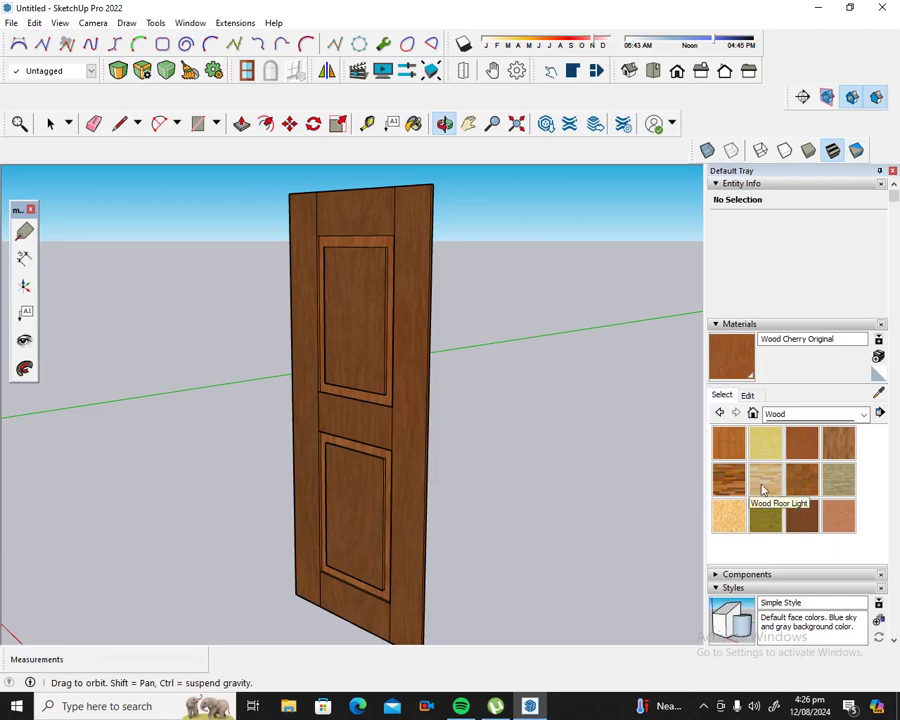
Step: Paint the upper and lower door panel frames with Wood Board Cork
{"action": "left_click", "coordinate": [767, 455]}
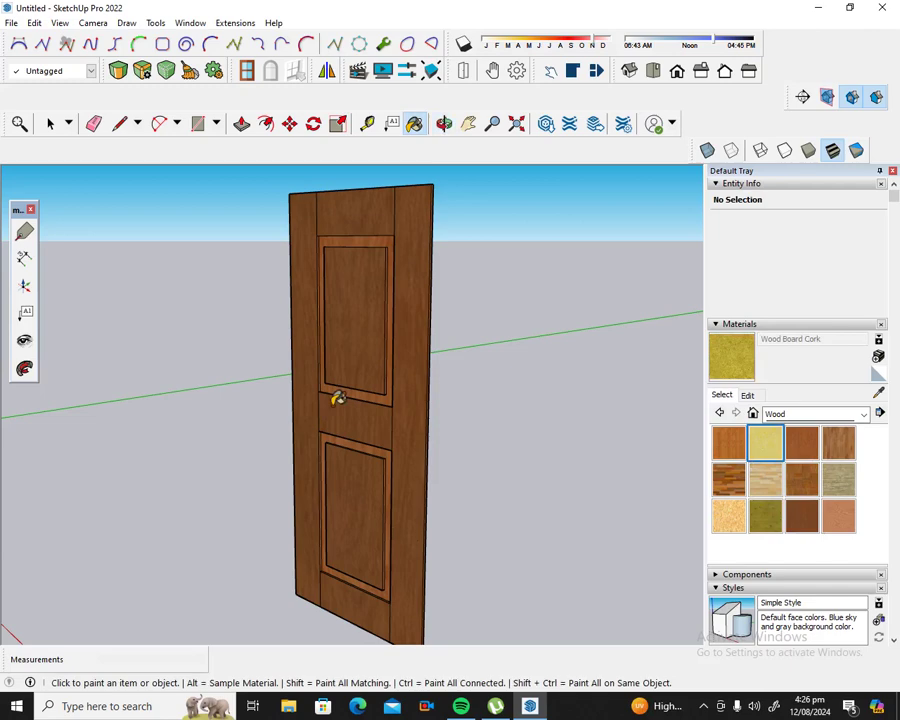
{"action": "left_click", "coordinate": [341, 389]}
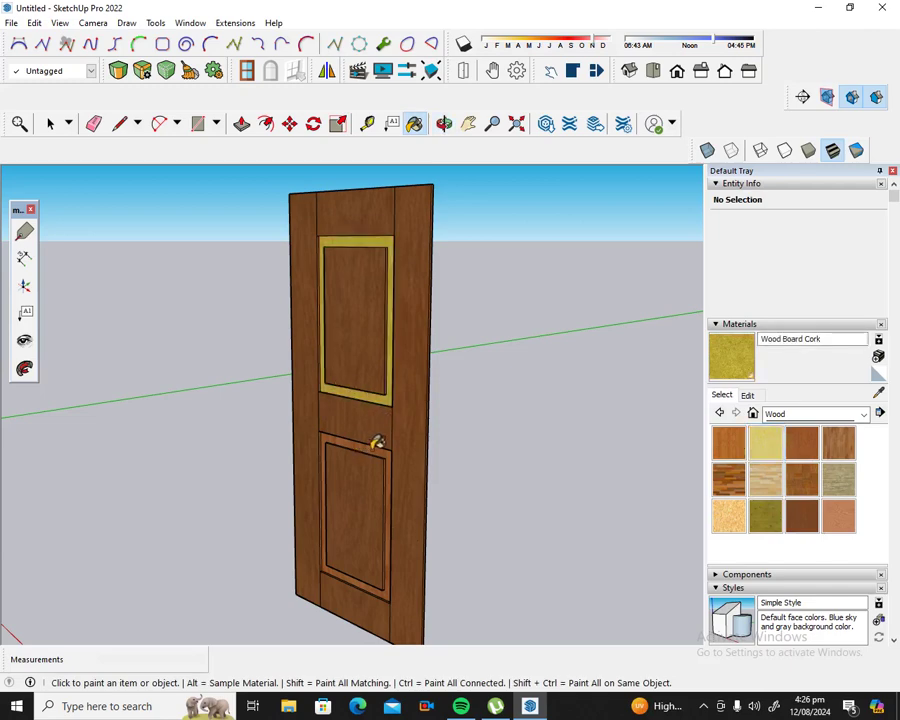
{"action": "left_click", "coordinate": [377, 443]}
{"action": "scroll", "coordinate": [371, 423], "scroll_direction": "down", "scroll_amount": 4}
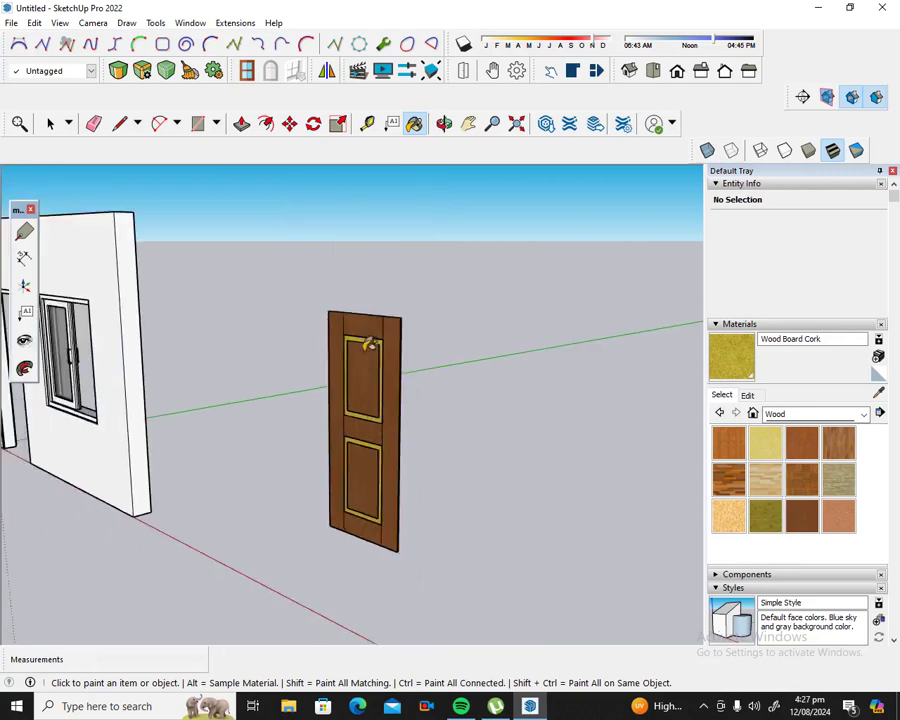
{"action": "scroll", "coordinate": [365, 380], "scroll_direction": "up", "scroll_amount": 6}
{"action": "scroll", "coordinate": [365, 322], "scroll_direction": "up", "scroll_amount": 2}
{"action": "scroll", "coordinate": [370, 335], "scroll_direction": "down", "scroll_amount": 3}
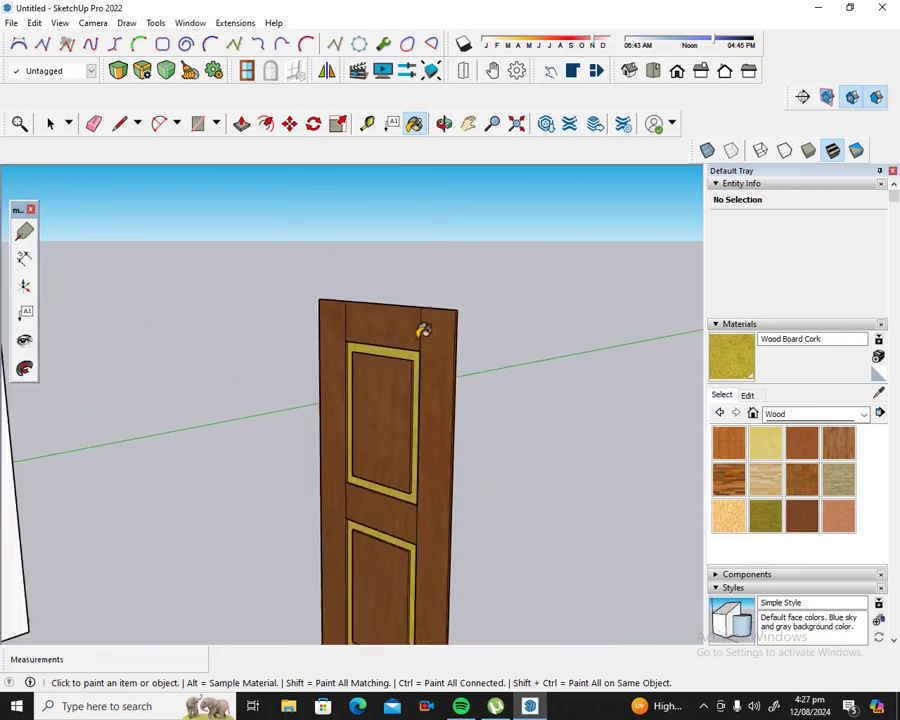
{"action": "scroll", "coordinate": [424, 332], "scroll_direction": "down", "scroll_amount": 2}
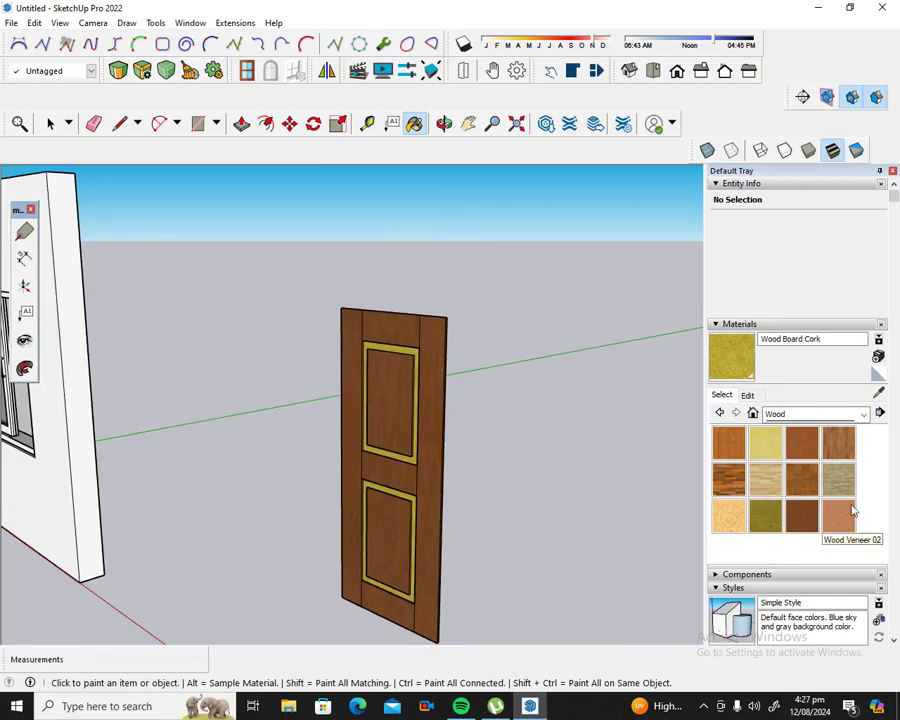
{"action": "left_click", "coordinate": [838, 515]}
Step: Repaint the upper and lower panel frames in Wood Veneer 02, zooming to check the trim
{"action": "scroll", "coordinate": [372, 444], "scroll_direction": "up", "scroll_amount": 2}
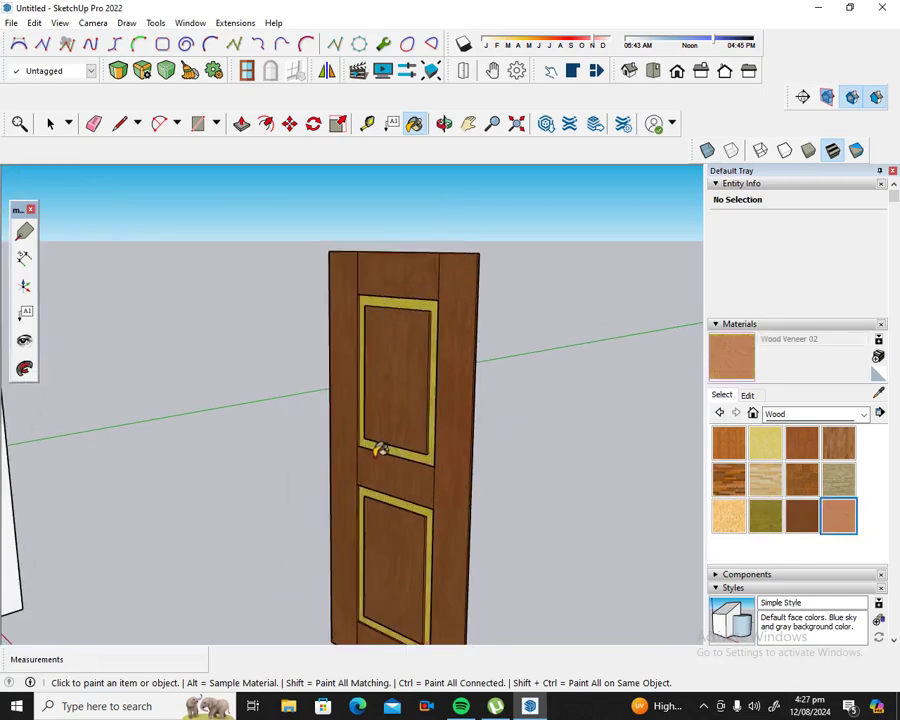
{"action": "scroll", "coordinate": [376, 441], "scroll_direction": "up", "scroll_amount": 1}
{"action": "left_click", "coordinate": [376, 438]}
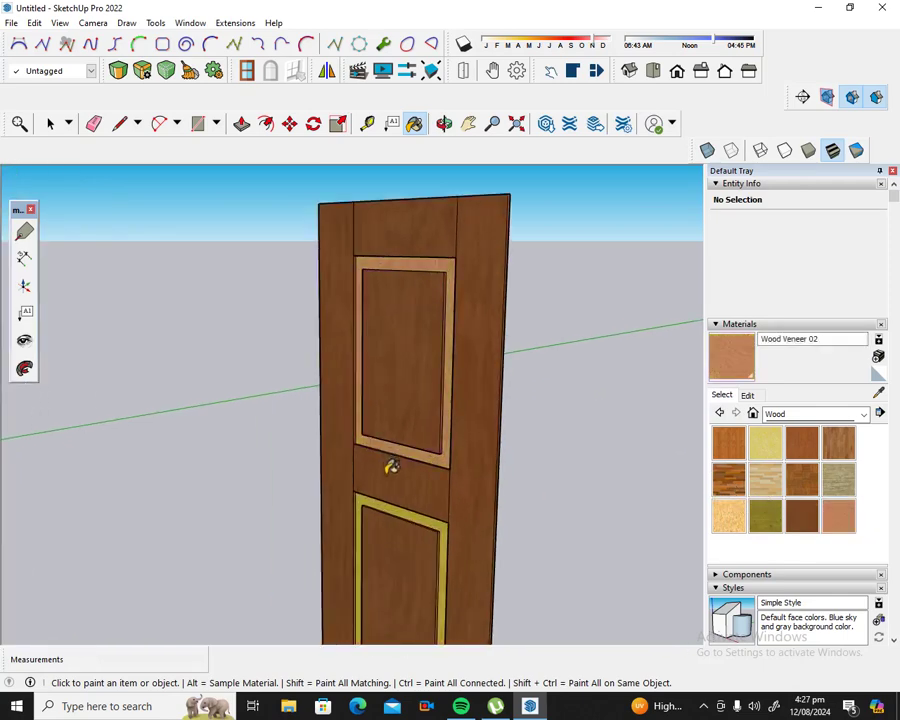
{"action": "left_click", "coordinate": [398, 503]}
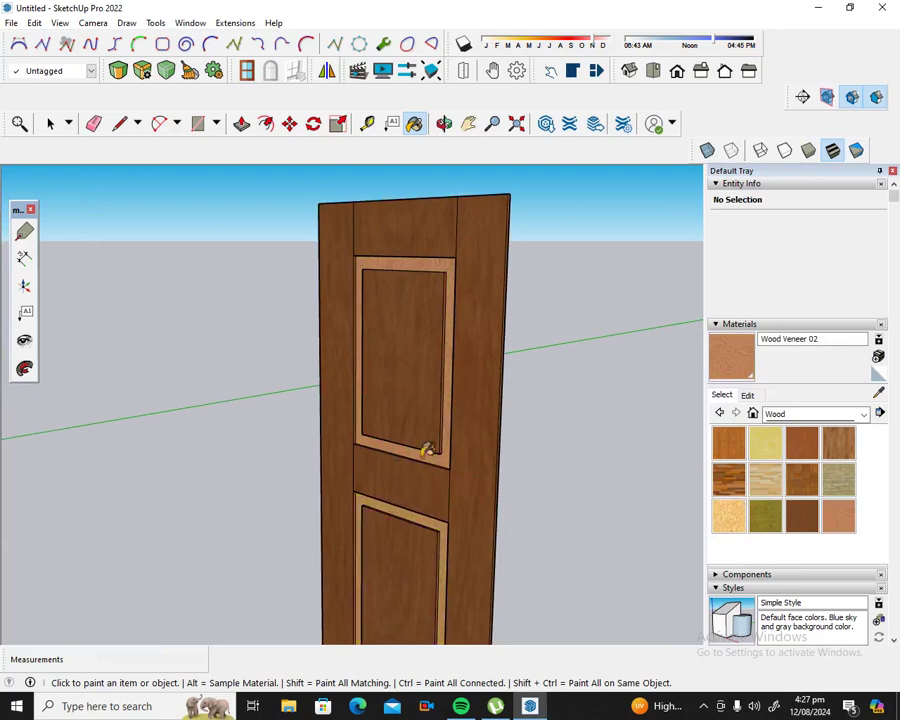
{"action": "scroll", "coordinate": [424, 444], "scroll_direction": "down", "scroll_amount": 3}
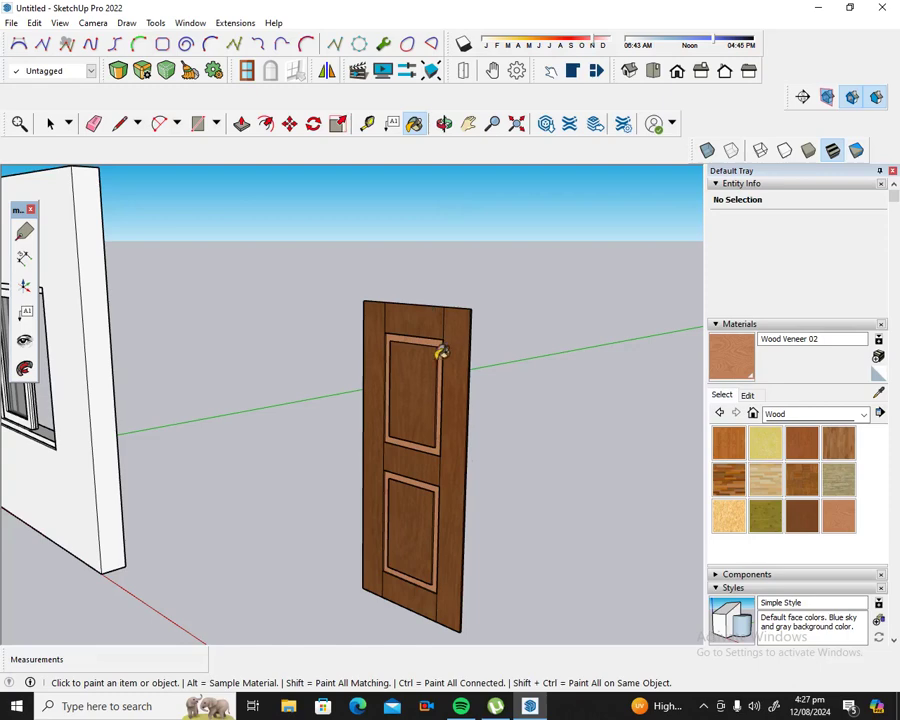
{"action": "scroll", "coordinate": [374, 330], "scroll_direction": "up", "scroll_amount": 2}
{"action": "scroll", "coordinate": [412, 331], "scroll_direction": "up", "scroll_amount": 2}
{"action": "scroll", "coordinate": [412, 327], "scroll_direction": "up", "scroll_amount": 2}
{"action": "scroll", "coordinate": [410, 331], "scroll_direction": "up", "scroll_amount": 2}
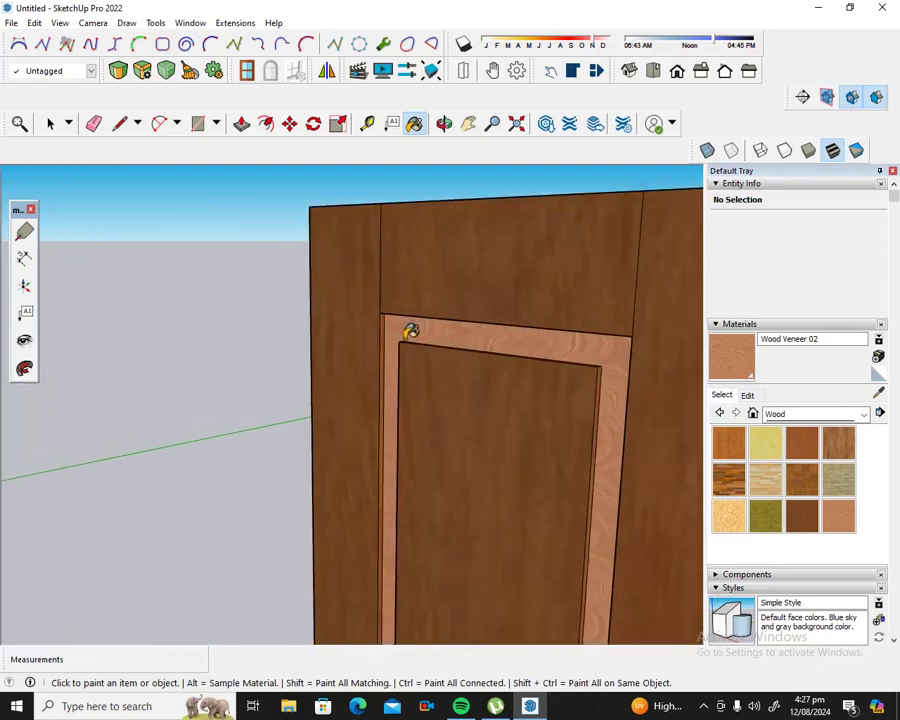
{"action": "scroll", "coordinate": [410, 331], "scroll_direction": "down", "scroll_amount": 2}
{"action": "scroll", "coordinate": [408, 326], "scroll_direction": "down", "scroll_amount": 2}
{"action": "scroll", "coordinate": [410, 300], "scroll_direction": "down", "scroll_amount": 2}
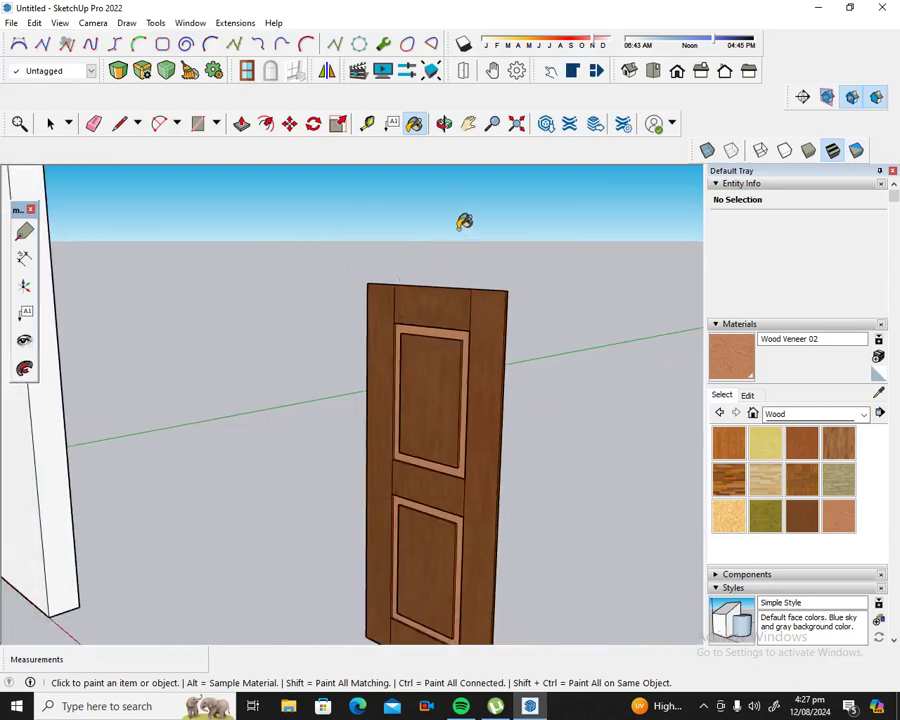
{"action": "scroll", "coordinate": [437, 210], "scroll_direction": "down", "scroll_amount": 3}
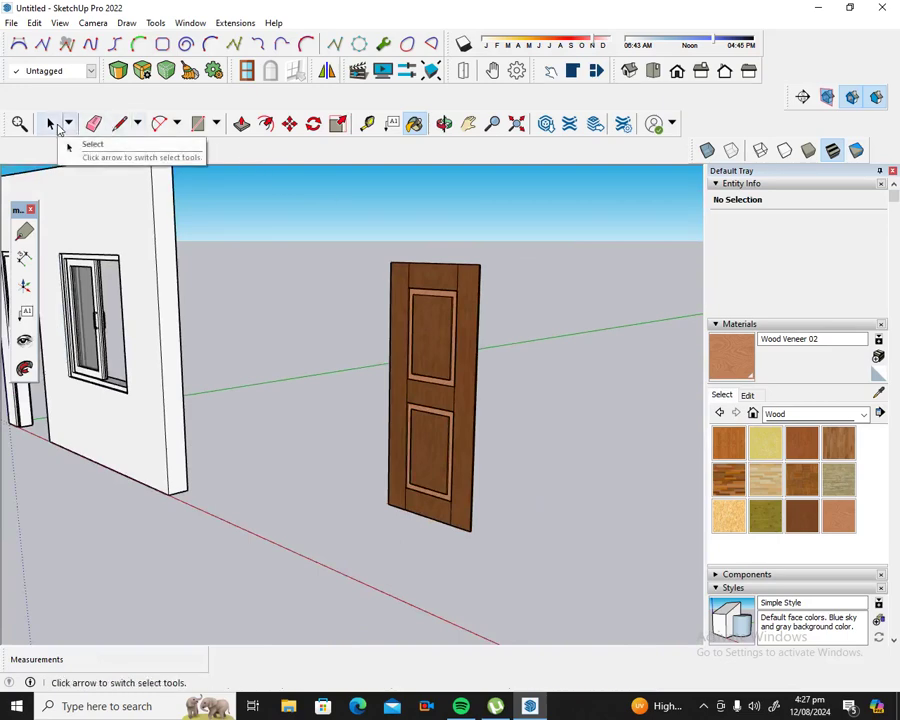
Step: Select the whole door and Ctrl-move a copy to the right of the original
{"action": "left_click", "coordinate": [50, 123]}
{"action": "left_click_drag", "start_coordinate": [362, 232], "coordinate": [512, 564]}
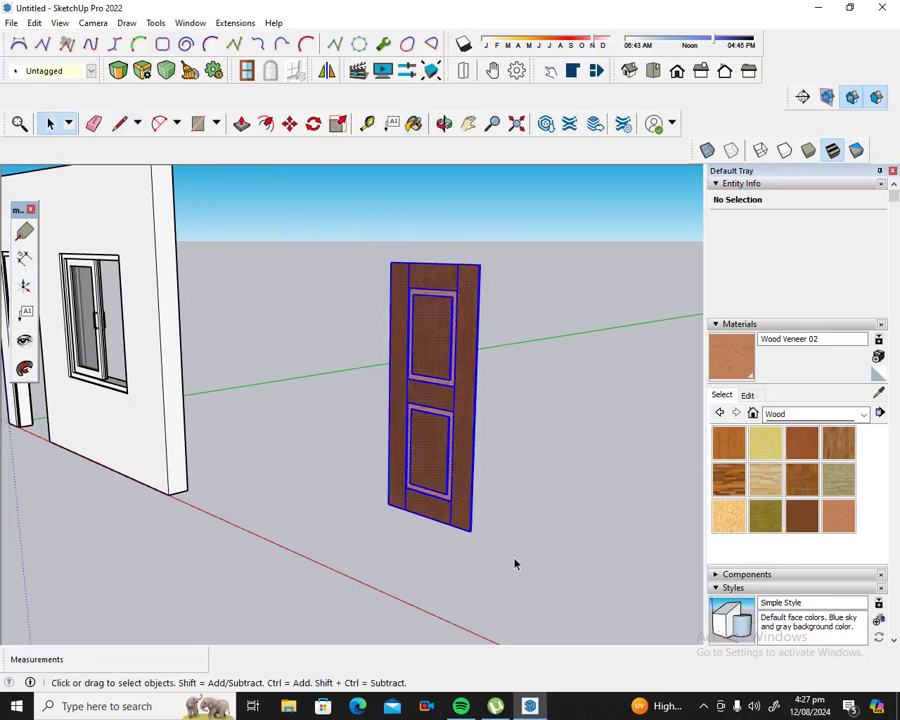
{"action": "left_click", "coordinate": [289, 123]}
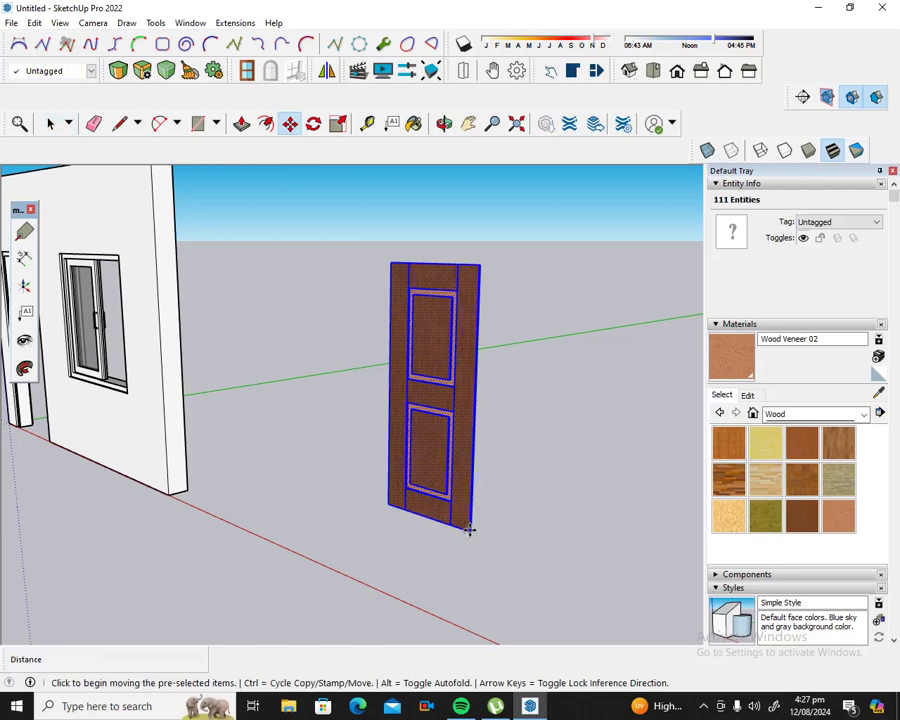
{"action": "left_click", "coordinate": [469, 529]}
{"action": "key", "text": "ctrl"}
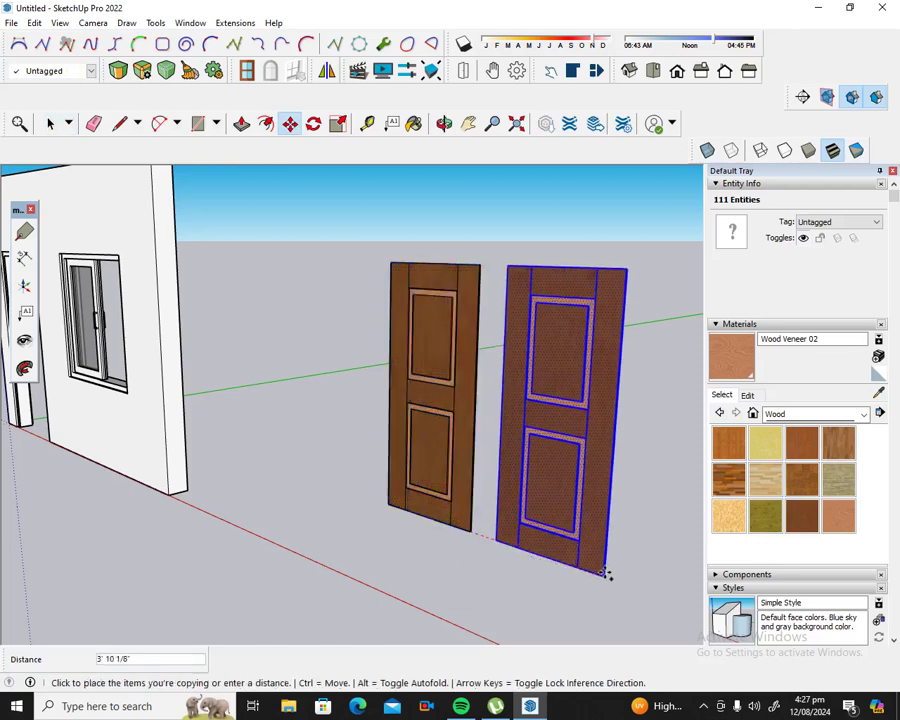
{"action": "left_click", "coordinate": [605, 572]}
{"action": "scroll", "coordinate": [512, 388], "scroll_direction": "down", "scroll_amount": 3}
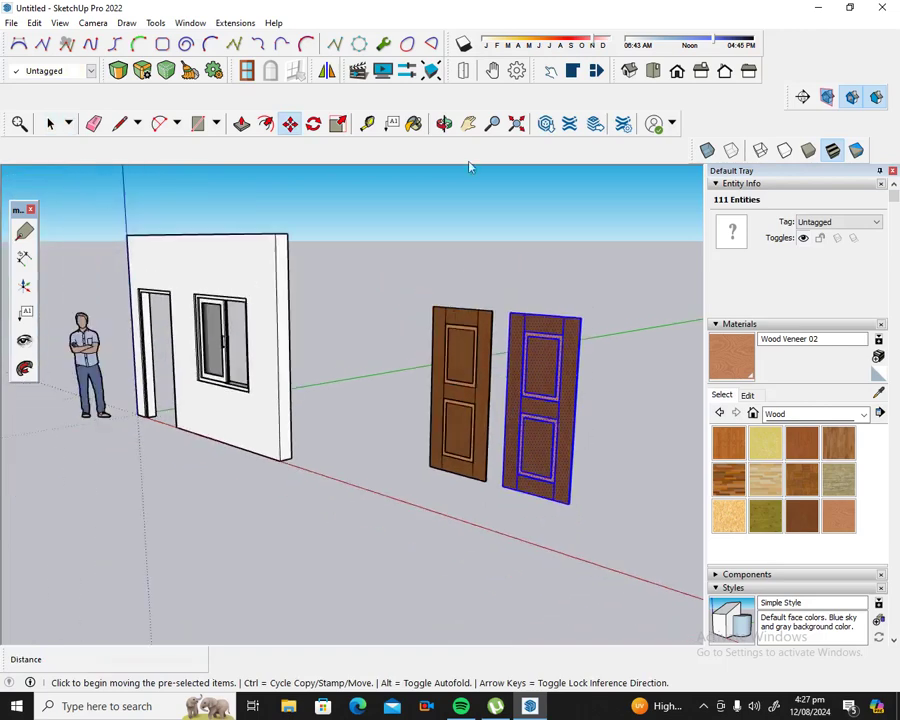
Step: Rotate the door copy 180° about its bottom corner
{"action": "left_click", "coordinate": [314, 125]}
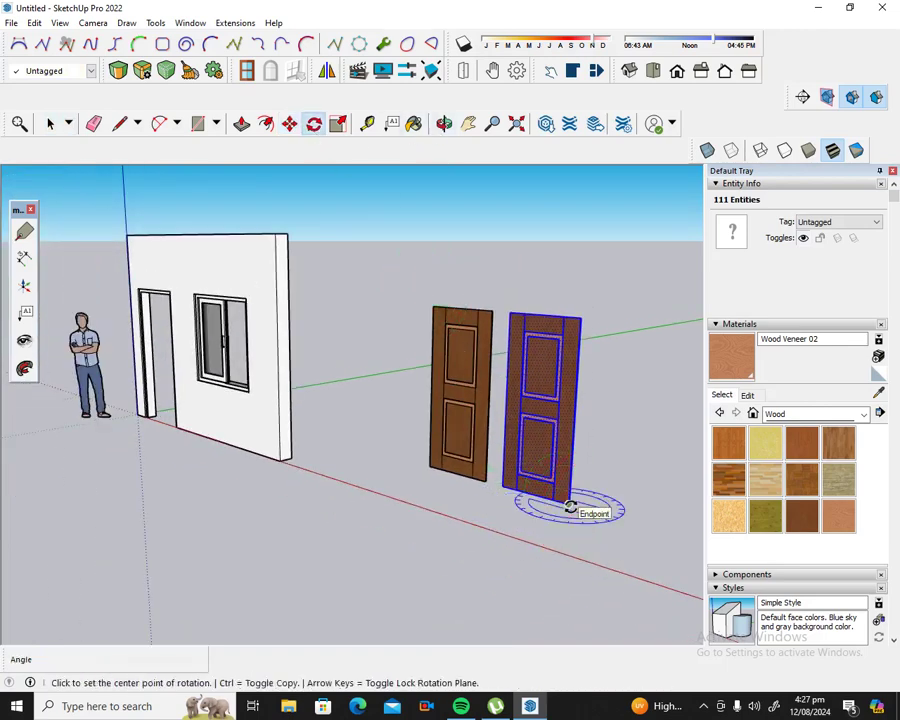
{"action": "left_click", "coordinate": [569, 505]}
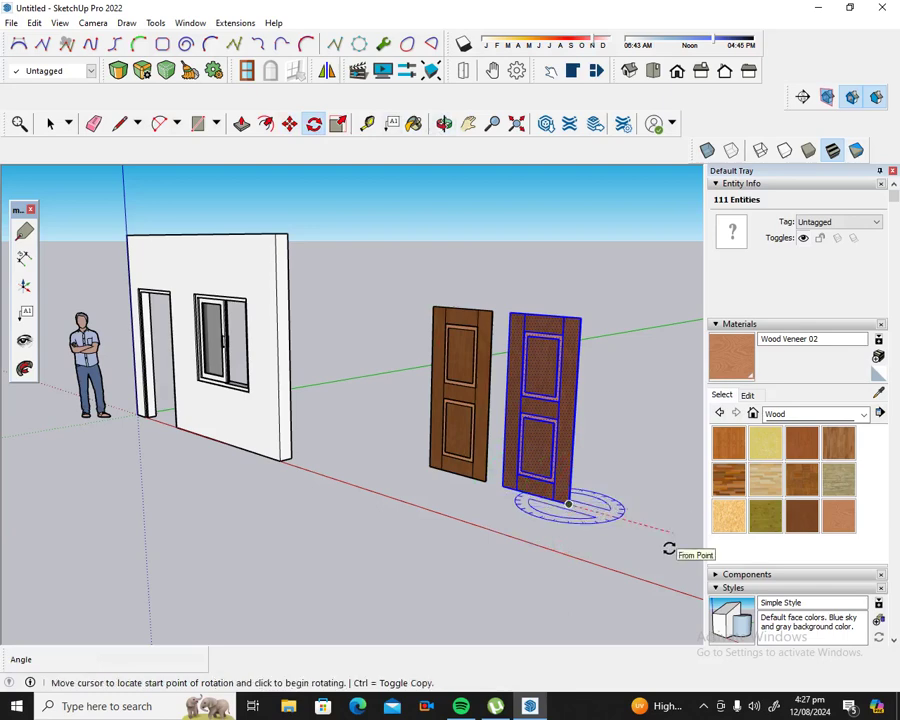
{"action": "left_click", "coordinate": [669, 549]}
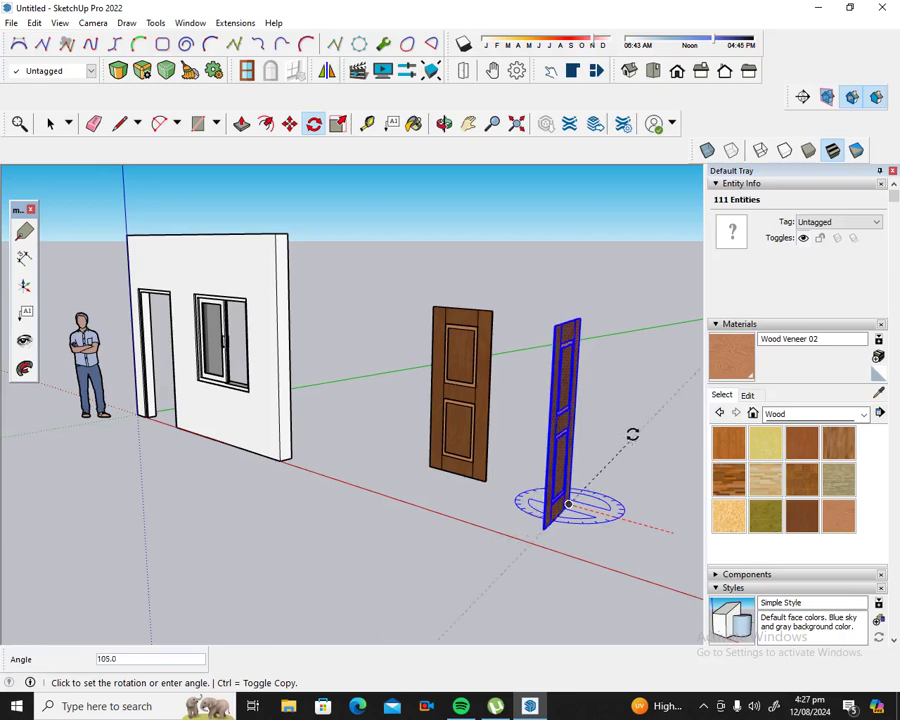
{"action": "left_click", "coordinate": [490, 488]}
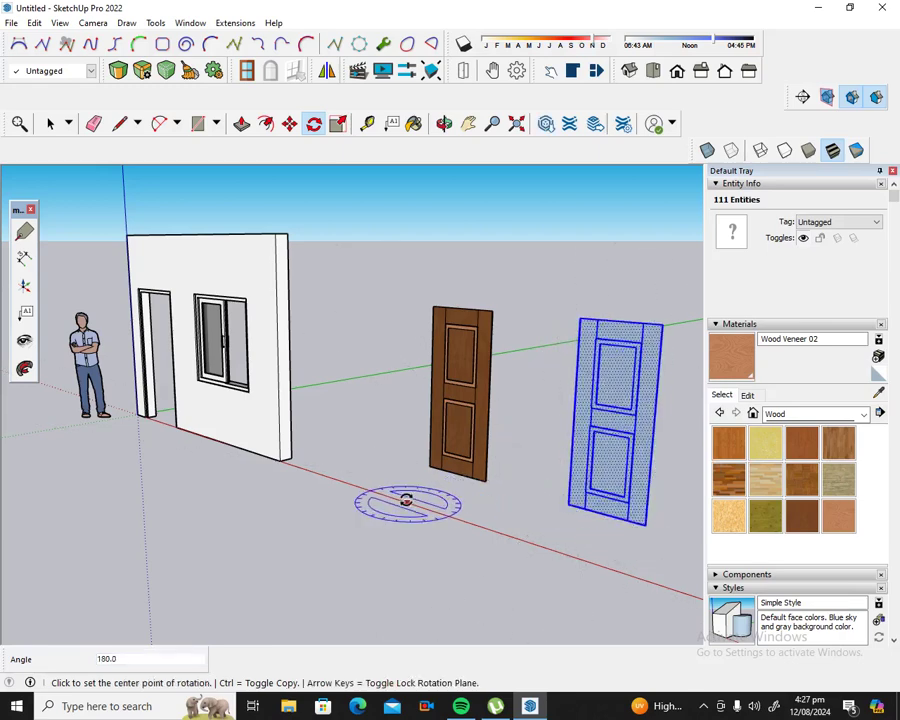
{"action": "left_click", "coordinate": [444, 123]}
{"action": "mouse_move", "coordinate": [488, 241]}
{"action": "left_mouse_down"}
{"action": "mouse_move", "coordinate": [430, 267]}
{"action": "mouse_move", "coordinate": [569, 247]}
{"action": "mouse_move", "coordinate": [279, 369]}
{"action": "mouse_move", "coordinate": [464, 362]}
{"action": "mouse_move", "coordinate": [302, 382]}
{"action": "mouse_move", "coordinate": [215, 369]}
{"action": "mouse_move", "coordinate": [191, 327]}
{"action": "mouse_move", "coordinate": [219, 335]}
{"action": "left_mouse_up"}
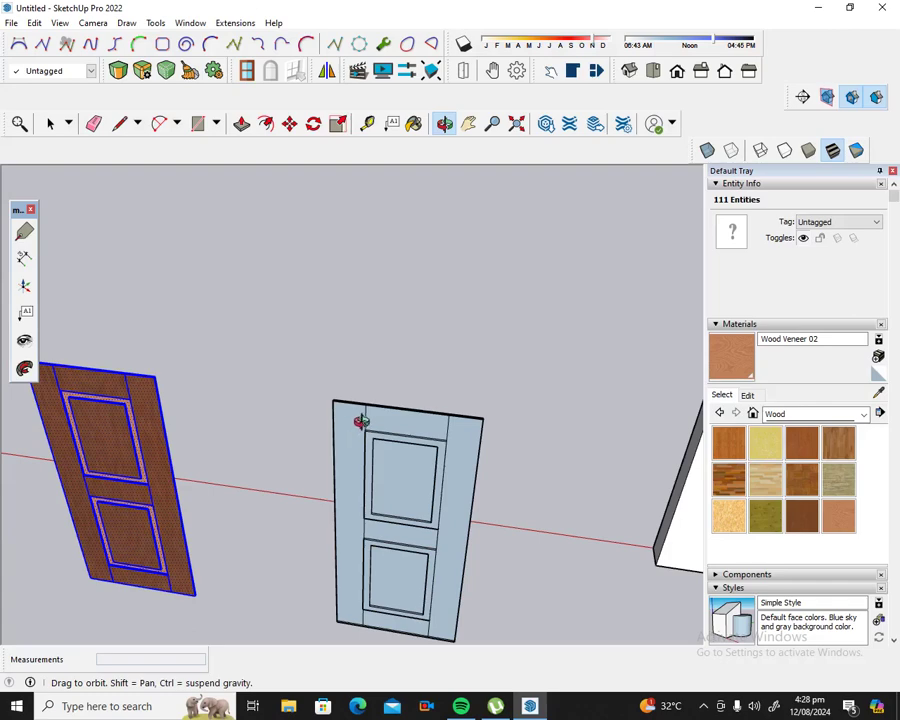
Step: Snap the rotated copy's top corner onto the original door's corner so they sit back to back
{"action": "scroll", "coordinate": [360, 422], "scroll_direction": "up", "scroll_amount": 1}
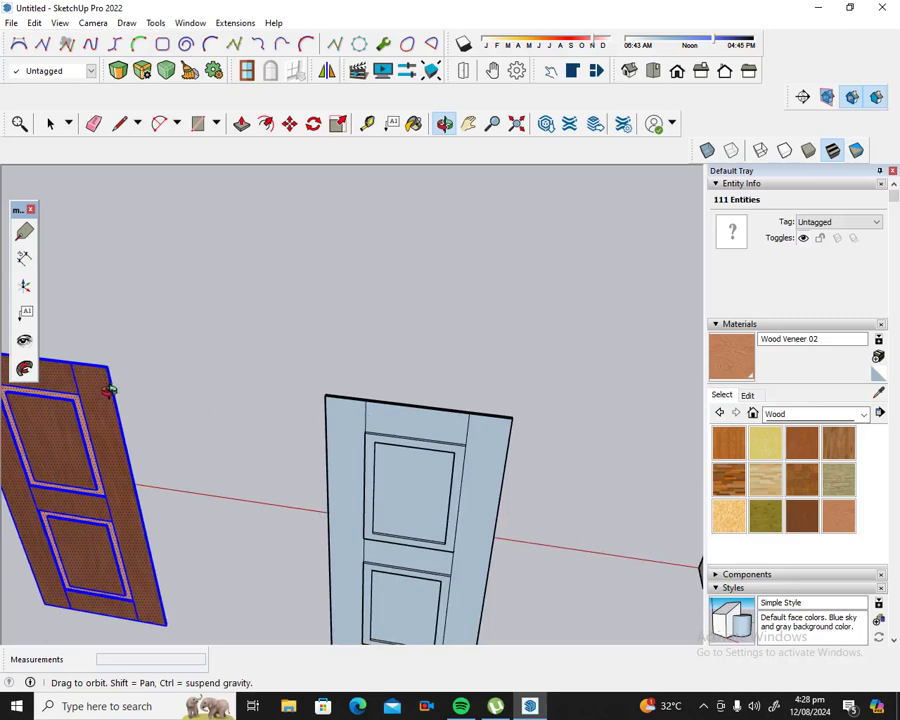
{"action": "left_click", "coordinate": [289, 127]}
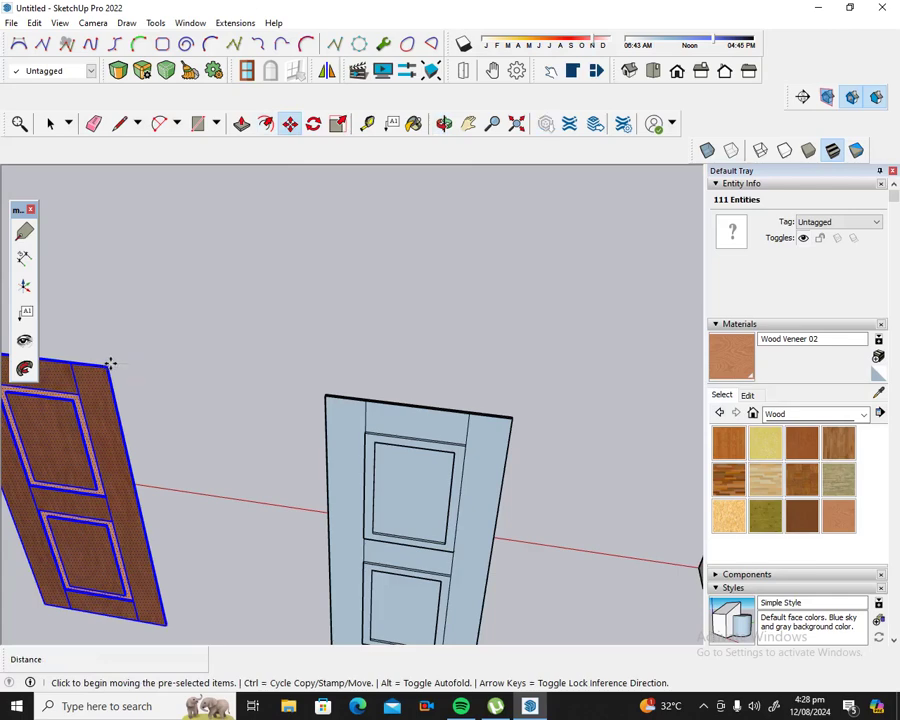
{"action": "left_click", "coordinate": [110, 364]}
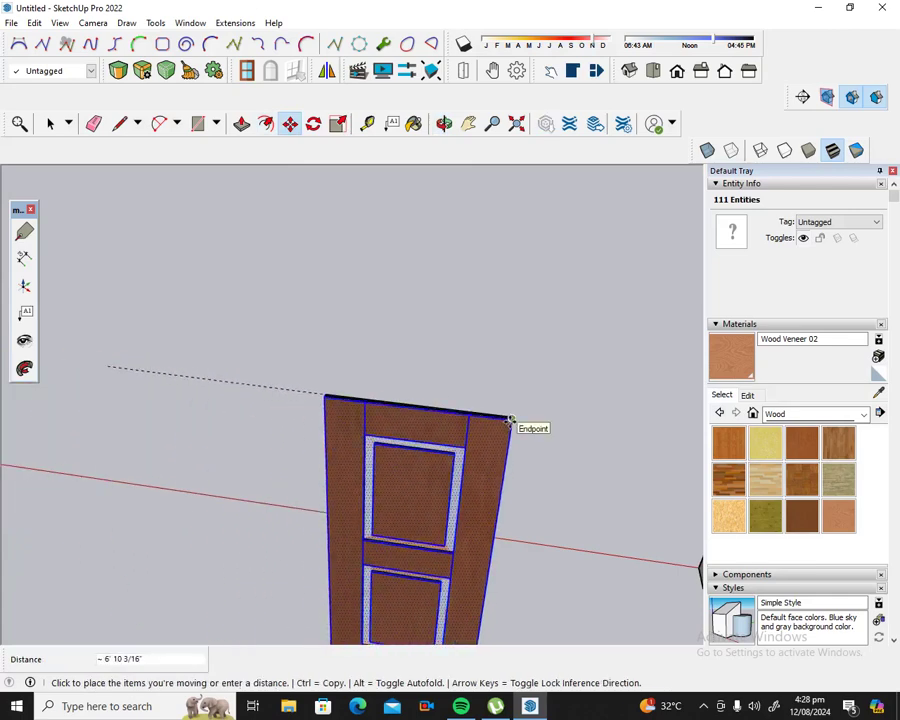
{"action": "left_click", "coordinate": [510, 421]}
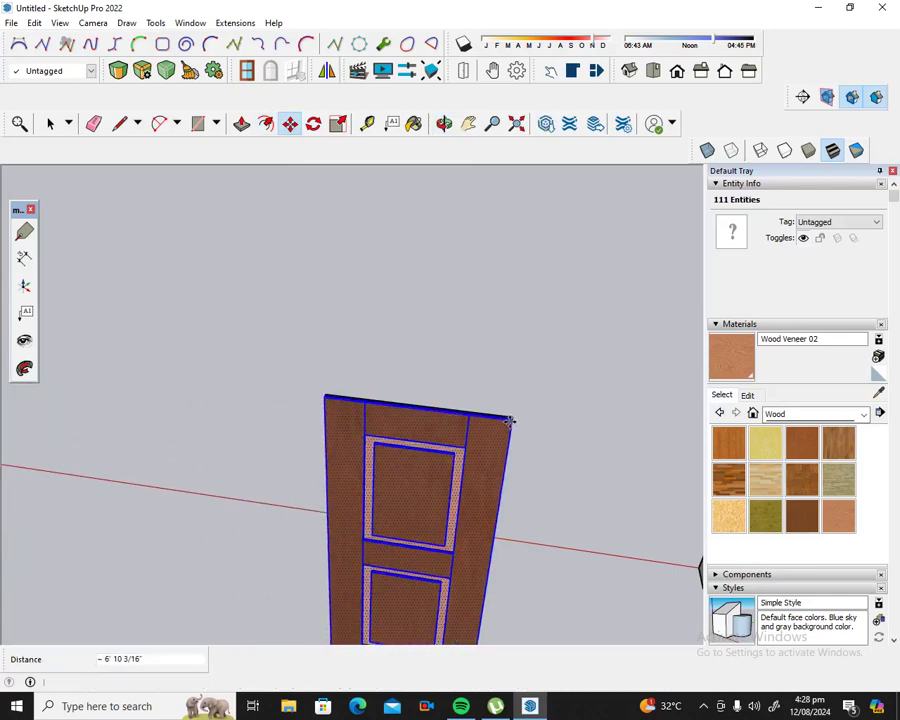
{"action": "left_click", "coordinate": [444, 123]}
{"action": "mouse_move", "coordinate": [300, 418]}
{"action": "left_mouse_down"}
{"action": "mouse_move", "coordinate": [552, 514]}
{"action": "mouse_move", "coordinate": [397, 432]}
{"action": "mouse_move", "coordinate": [290, 353]}
{"action": "left_mouse_up"}
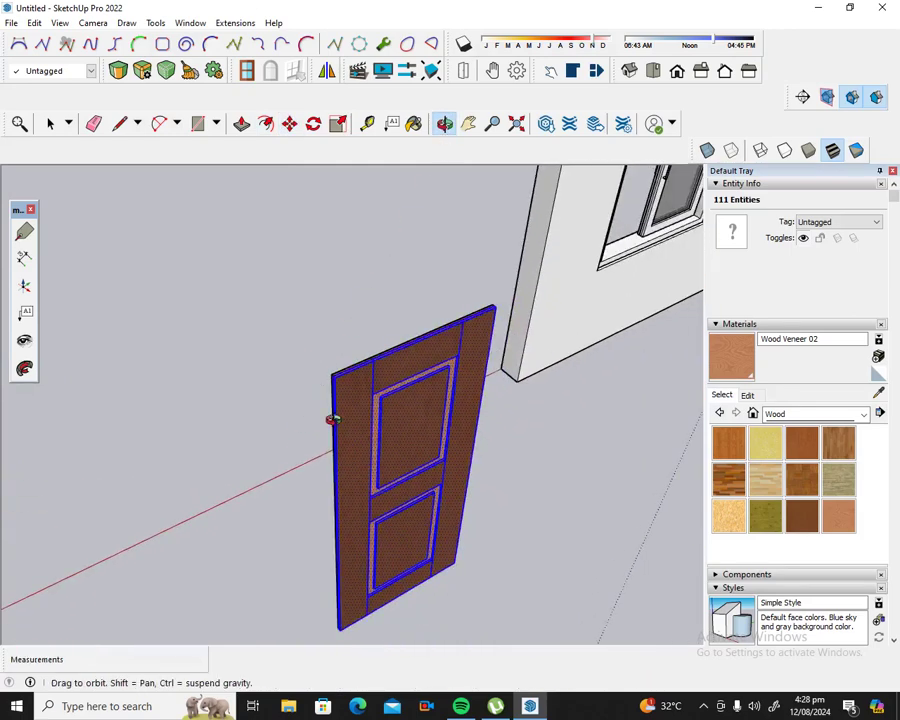
{"action": "left_click_drag", "start_coordinate": [331, 418], "coordinate": [384, 453]}
{"action": "left_click", "coordinate": [50, 123]}
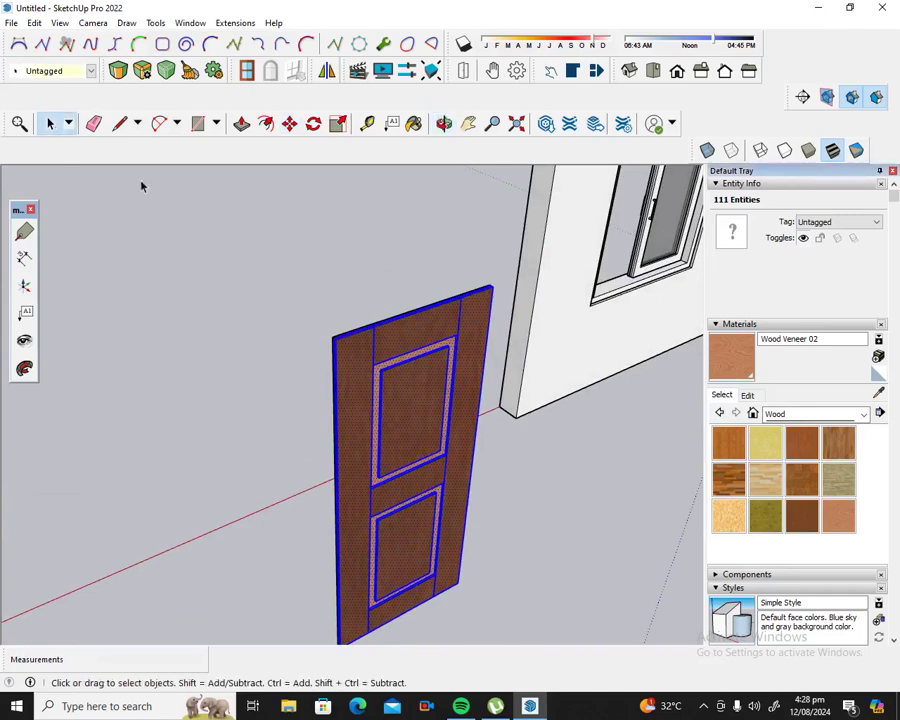
{"action": "left_click", "coordinate": [347, 290]}
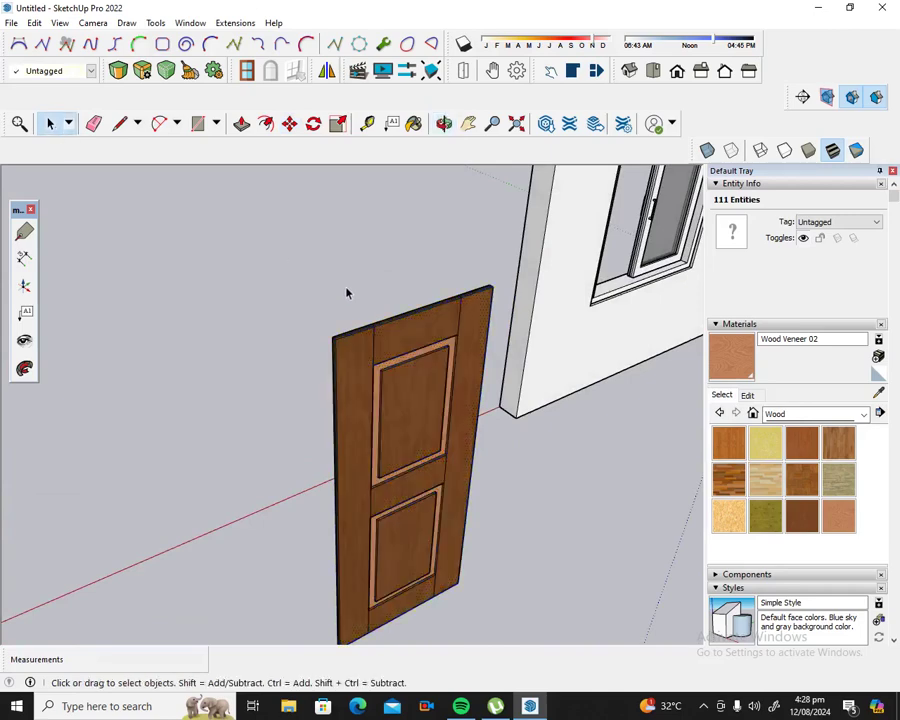
Step: Pull the door's upper rail out by 1/2"
{"action": "scroll", "coordinate": [414, 341], "scroll_direction": "up", "scroll_amount": 2}
{"action": "scroll", "coordinate": [419, 341], "scroll_direction": "up", "scroll_amount": 2}
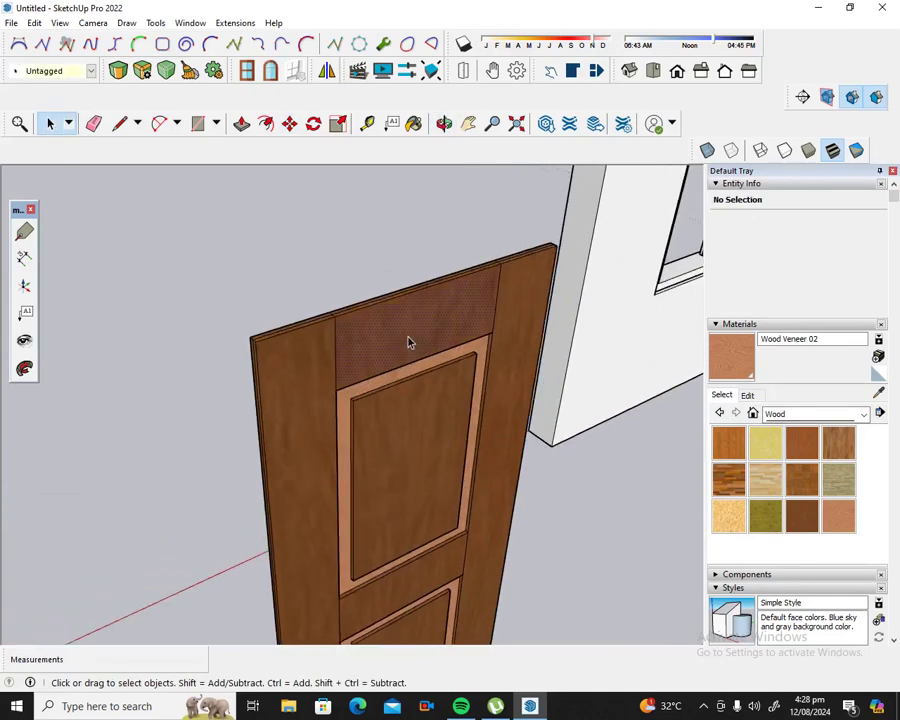
{"action": "left_click", "coordinate": [408, 342]}
{"action": "scroll", "coordinate": [408, 340], "scroll_direction": "up", "scroll_amount": 1}
{"action": "scroll", "coordinate": [414, 336], "scroll_direction": "up", "scroll_amount": 1}
{"action": "scroll", "coordinate": [430, 344], "scroll_direction": "up", "scroll_amount": 1}
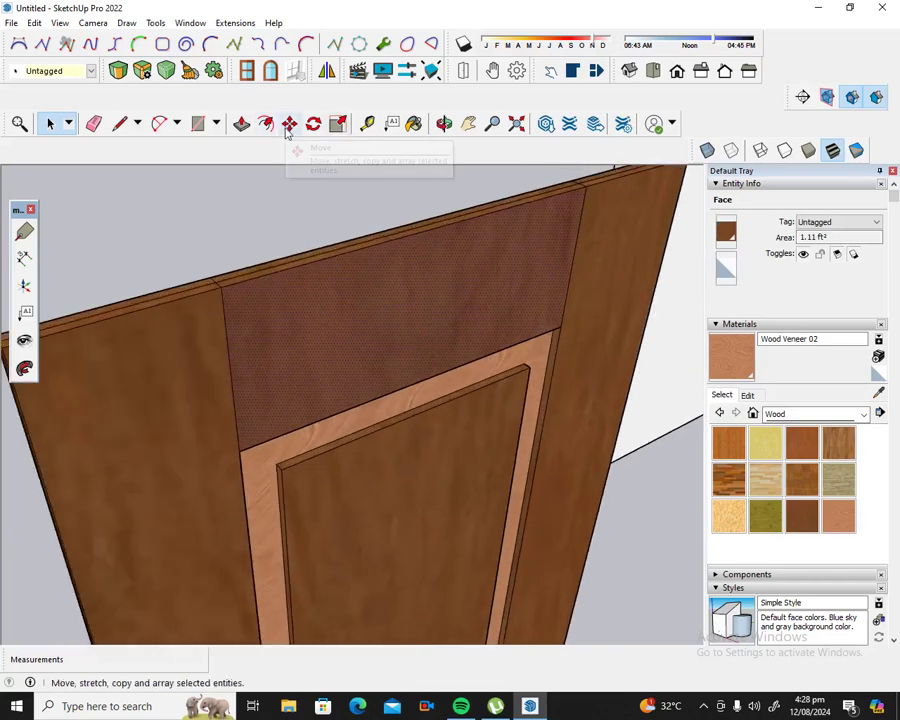
{"action": "left_click", "coordinate": [242, 124]}
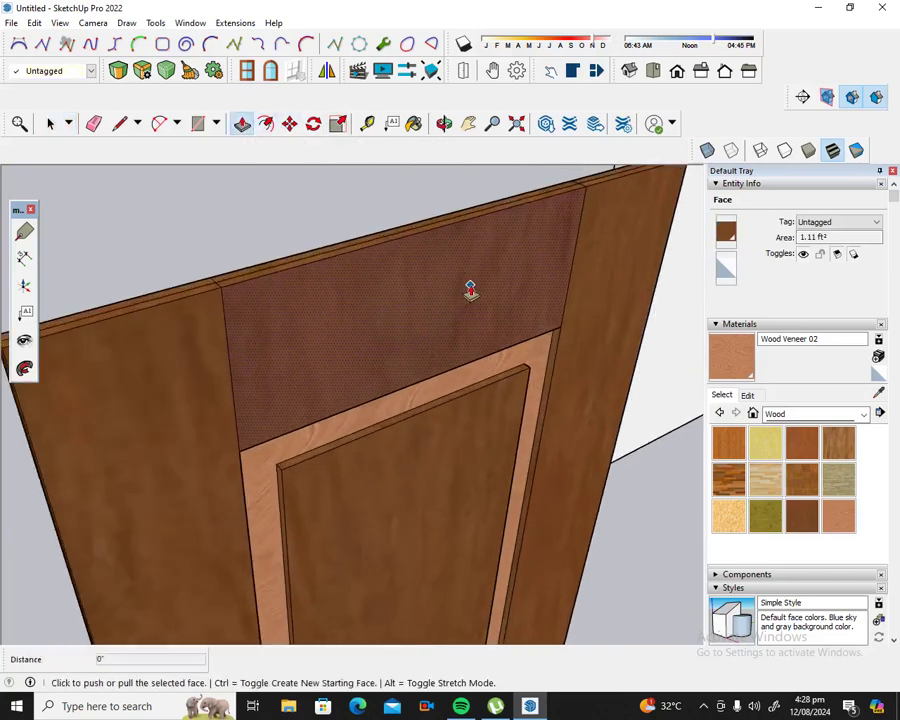
{"action": "left_click", "coordinate": [470, 290]}
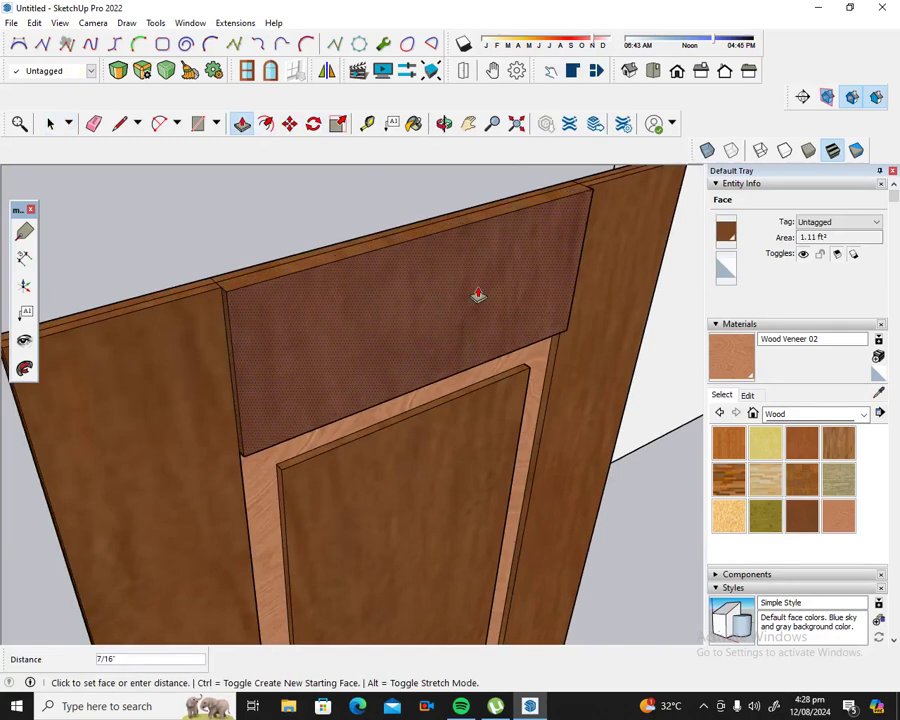
{"action": "type", "text": "1/2"}
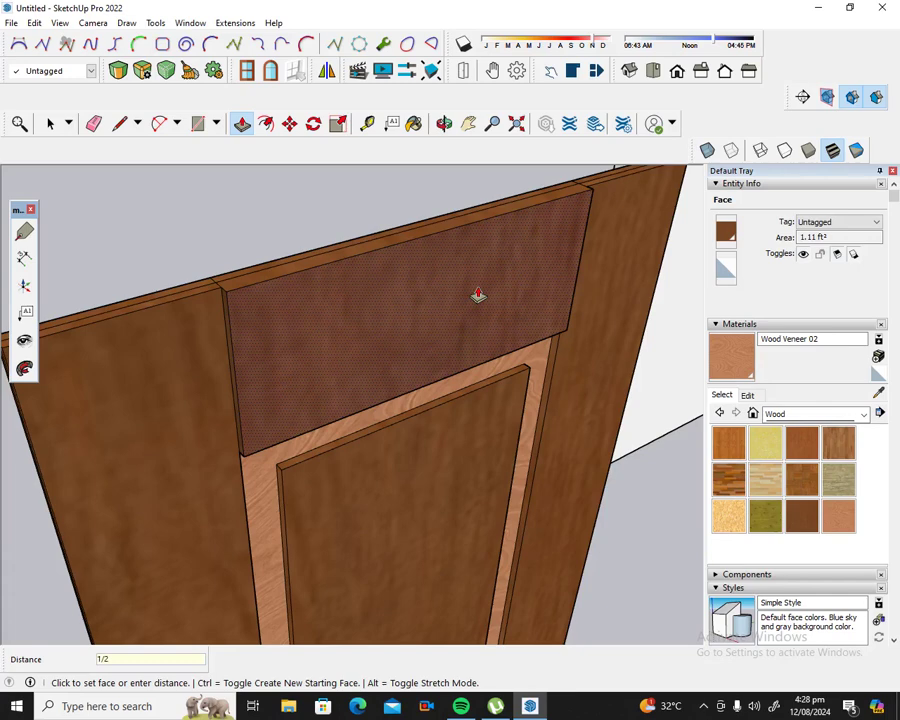
{"action": "key", "text": "Return"}
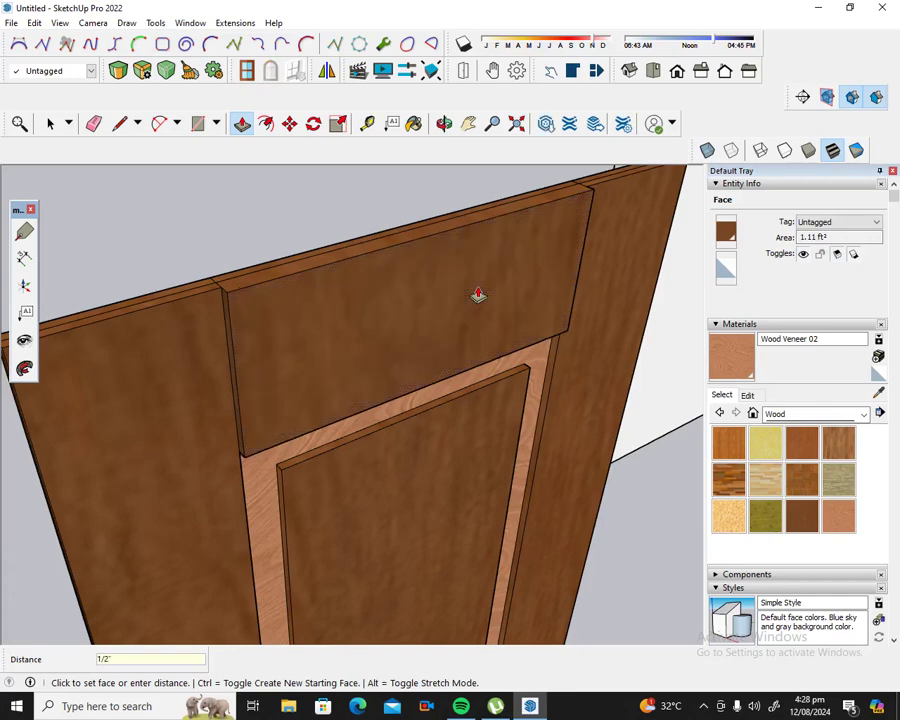
Step: Pull the left stile, right stile and upper panel out by the same 1/2"
{"action": "left_click", "coordinate": [188, 402]}
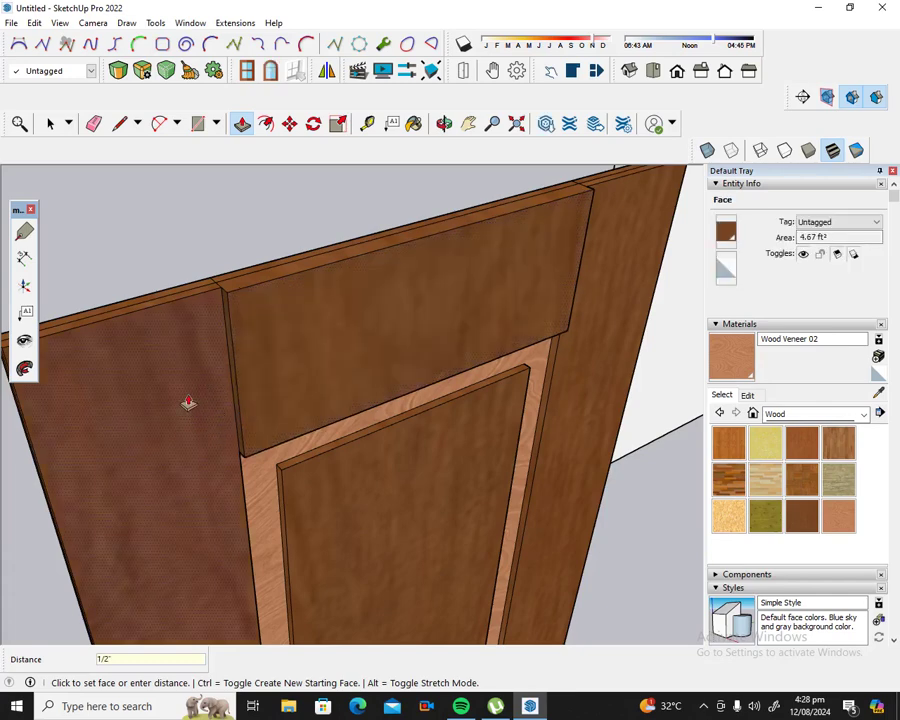
{"action": "left_click", "coordinate": [235, 378]}
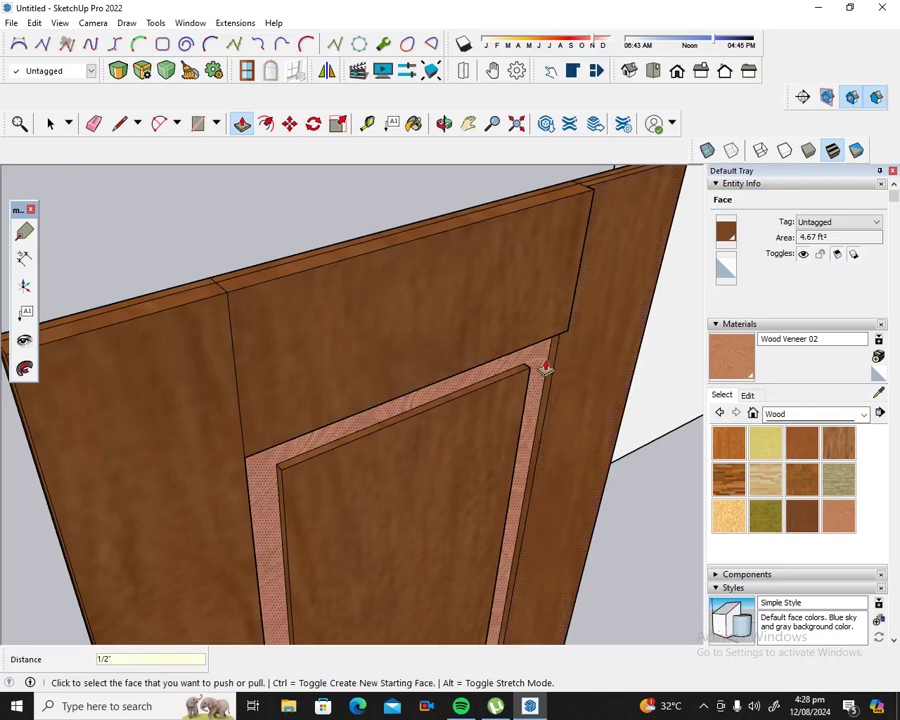
{"action": "left_click", "coordinate": [569, 341]}
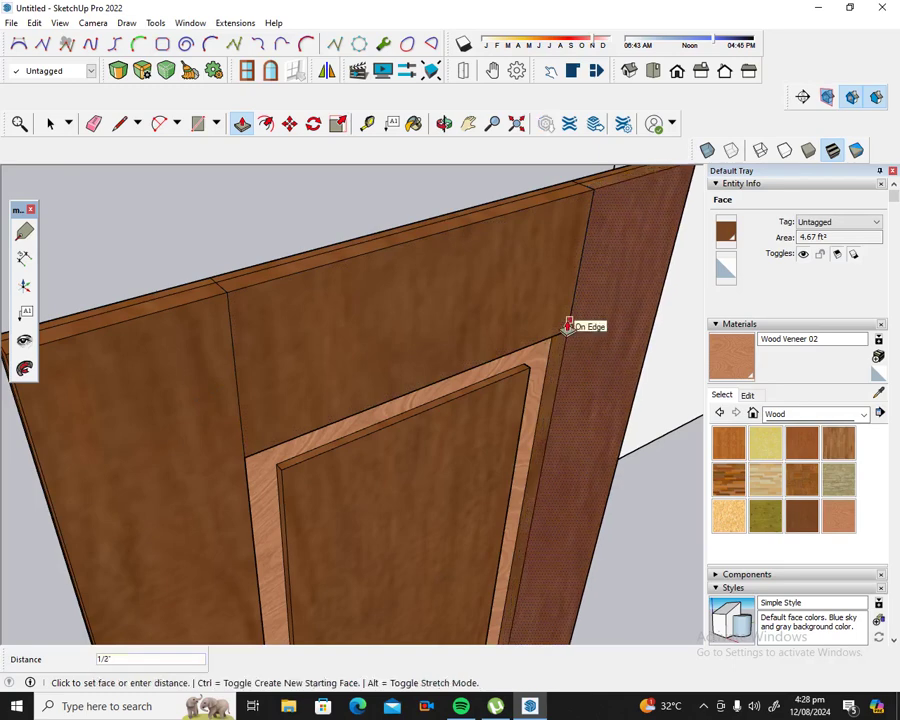
{"action": "left_click", "coordinate": [566, 322]}
{"action": "left_click", "coordinate": [495, 405]}
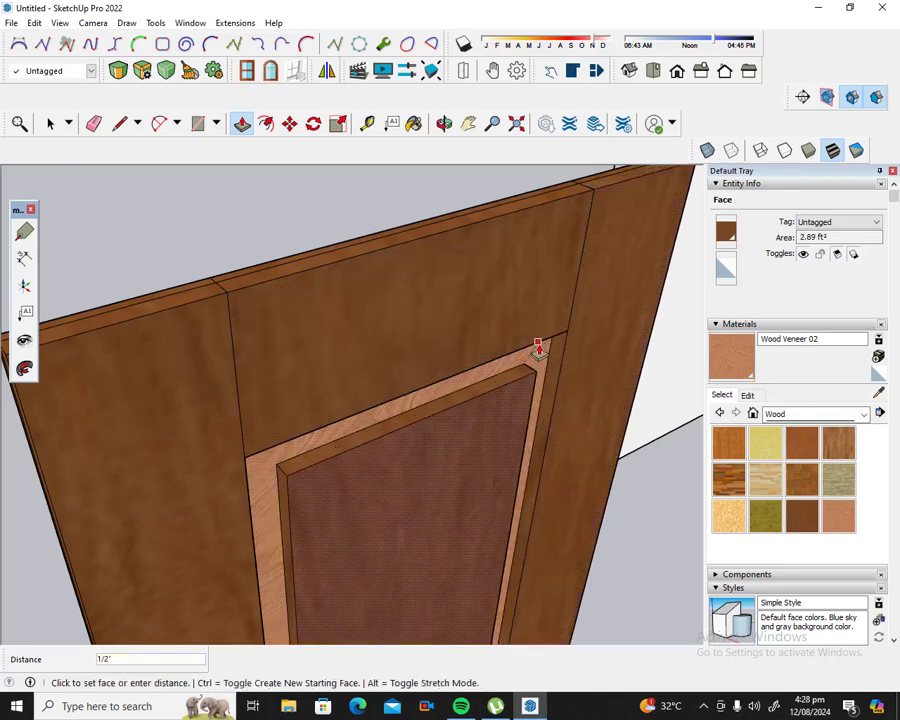
{"action": "left_click", "coordinate": [536, 346]}
{"action": "scroll", "coordinate": [533, 298], "scroll_direction": "down", "scroll_amount": 3}
{"action": "scroll", "coordinate": [532, 272], "scroll_direction": "down", "scroll_amount": 3}
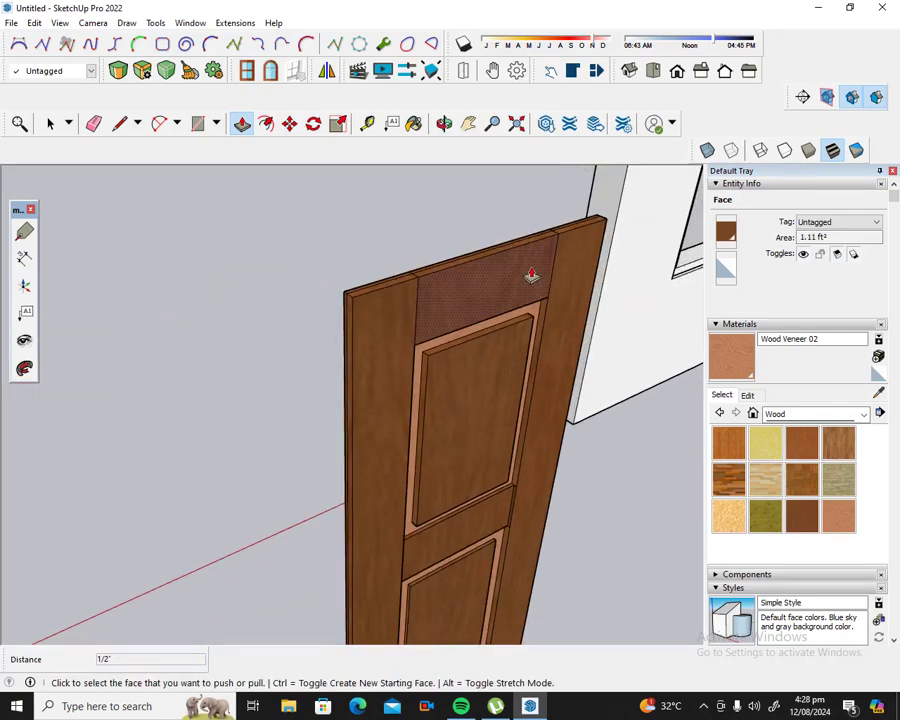
{"action": "scroll", "coordinate": [533, 390], "scroll_direction": "down", "scroll_amount": 3}
{"action": "scroll", "coordinate": [477, 475], "scroll_direction": "up", "scroll_amount": 3}
{"action": "scroll", "coordinate": [462, 468], "scroll_direction": "up", "scroll_amount": 2}
{"action": "scroll", "coordinate": [458, 466], "scroll_direction": "up", "scroll_amount": 2}
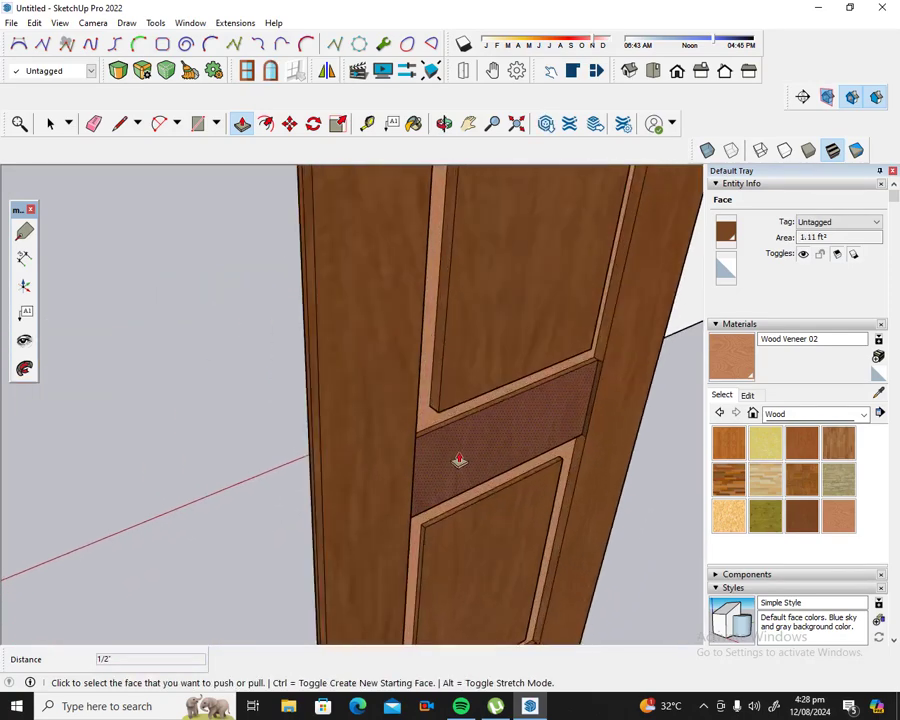
Step: Pull the middle rail, lower panel and bottom rail out by 1/2" as well
{"action": "left_click", "coordinate": [427, 486]}
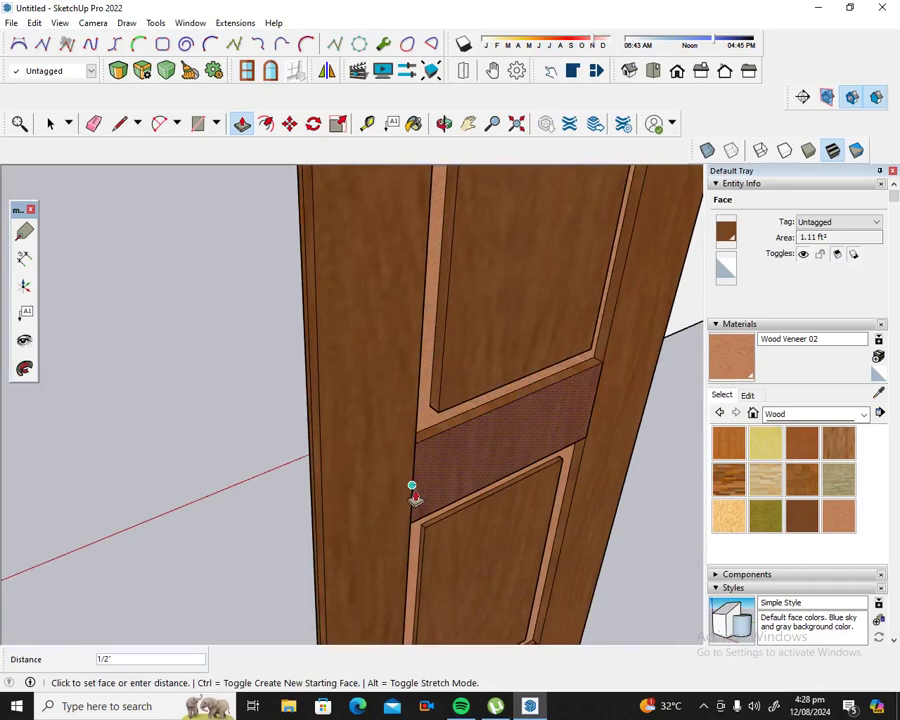
{"action": "left_click", "coordinate": [412, 490]}
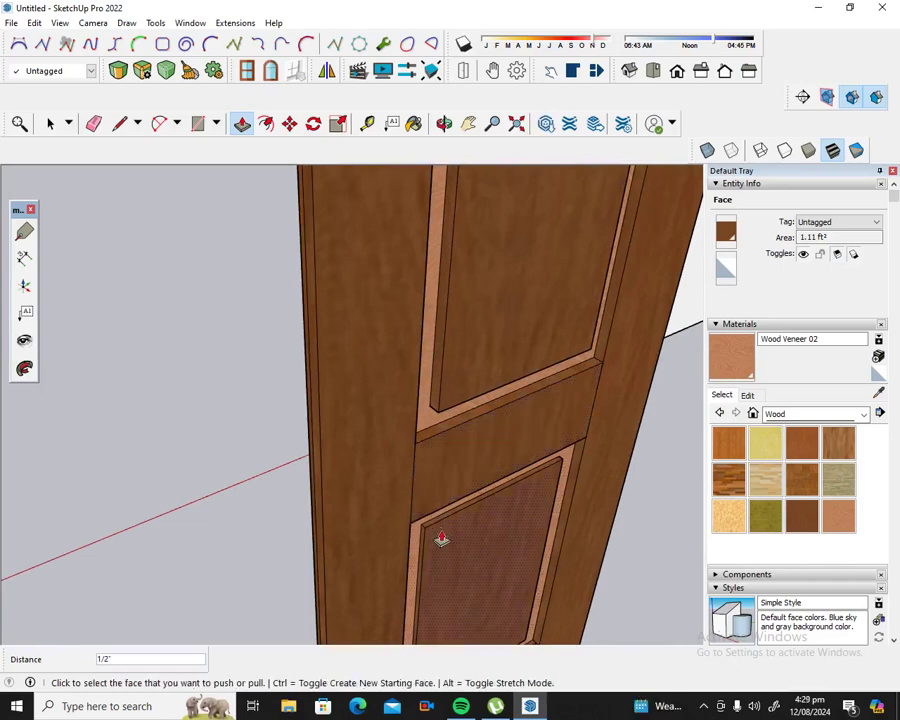
{"action": "left_click", "coordinate": [438, 515]}
{"action": "left_click", "coordinate": [438, 510]}
{"action": "middle_click_drag", "start_coordinate": [438, 510], "coordinate": [501, 385]}
{"action": "scroll", "coordinate": [525, 598], "scroll_direction": "up", "scroll_amount": 3}
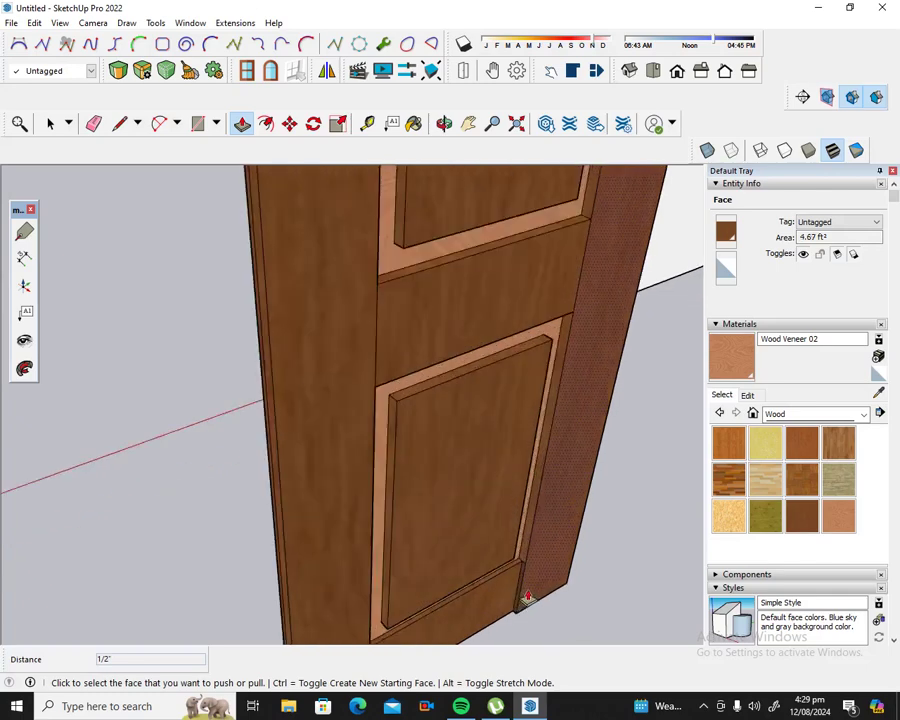
{"action": "scroll", "coordinate": [525, 598], "scroll_direction": "up", "scroll_amount": 2}
{"action": "left_click", "coordinate": [526, 592]}
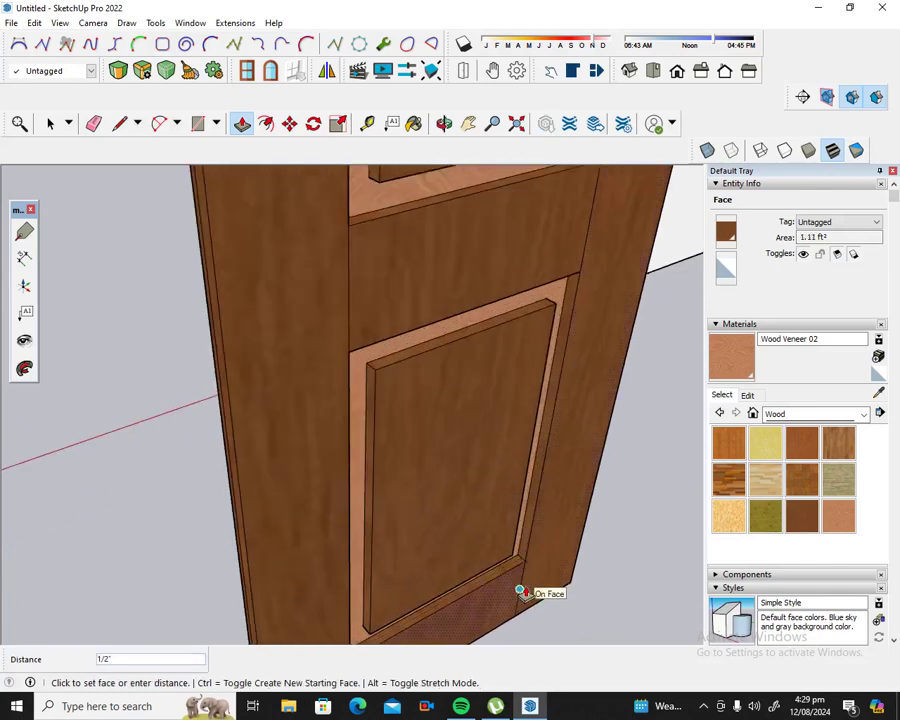
{"action": "left_click", "coordinate": [540, 551]}
{"action": "scroll", "coordinate": [540, 545], "scroll_direction": "down", "scroll_amount": 2}
{"action": "scroll", "coordinate": [544, 552], "scroll_direction": "down", "scroll_amount": 2}
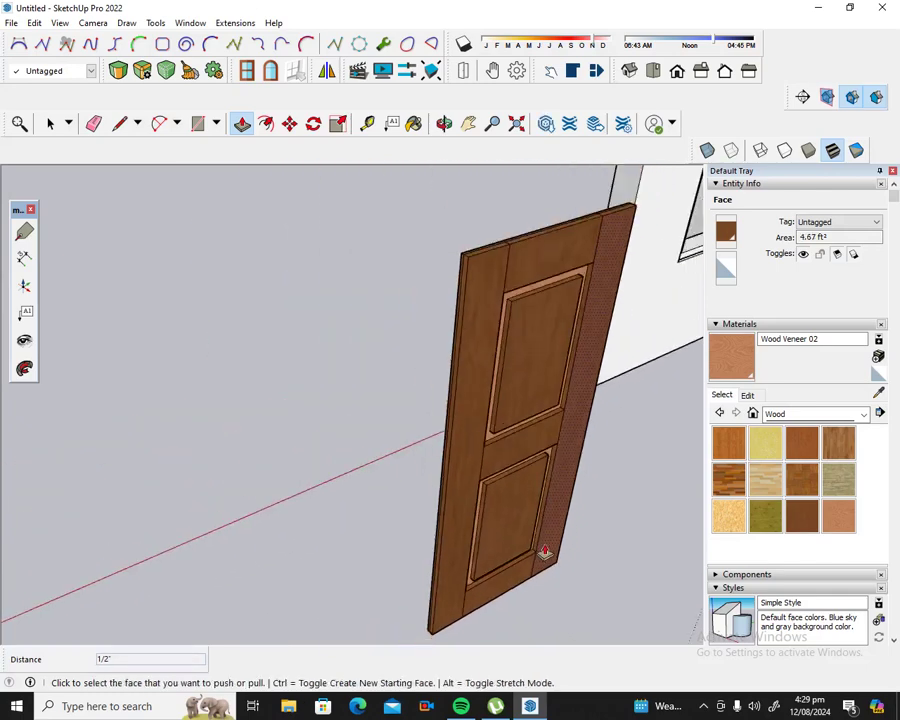
Step: Paint the exposed upper and lower panel mouldings with Wood Veneer 02
{"action": "left_click", "coordinate": [444, 123]}
{"action": "mouse_move", "coordinate": [594, 374]}
{"action": "left_mouse_down"}
{"action": "mouse_move", "coordinate": [506, 512]}
{"action": "mouse_move", "coordinate": [426, 480]}
{"action": "mouse_move", "coordinate": [184, 458]}
{"action": "mouse_move", "coordinate": [144, 432]}
{"action": "mouse_move", "coordinate": [297, 409]}
{"action": "mouse_move", "coordinate": [199, 430]}
{"action": "mouse_move", "coordinate": [562, 394]}
{"action": "left_mouse_up"}
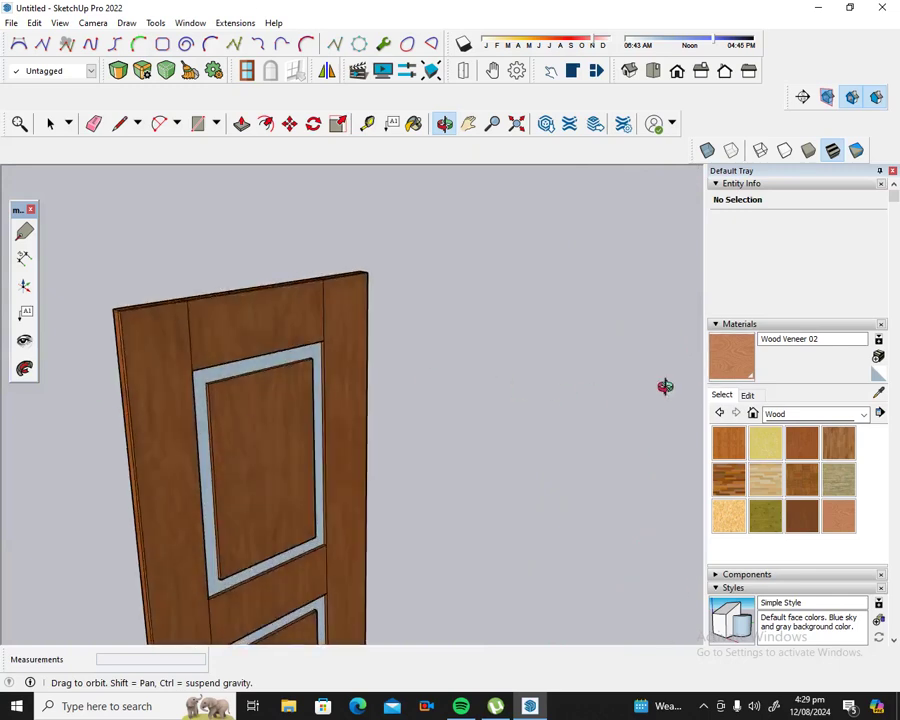
{"action": "left_click_drag", "start_coordinate": [226, 258], "coordinate": [215, 330]}
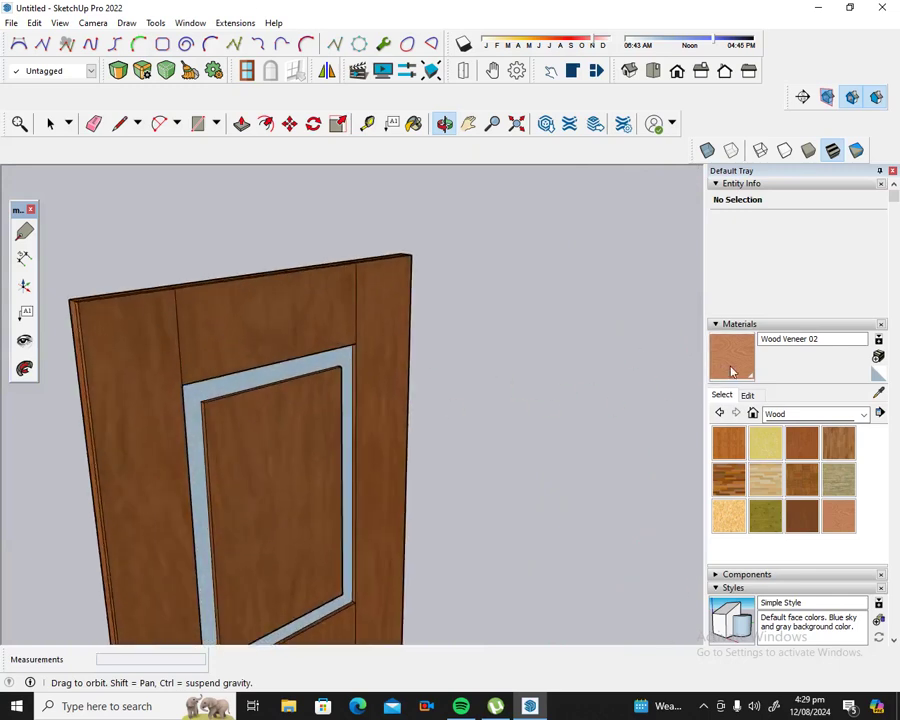
{"action": "key", "text": "b"}
{"action": "left_click", "coordinate": [262, 377]}
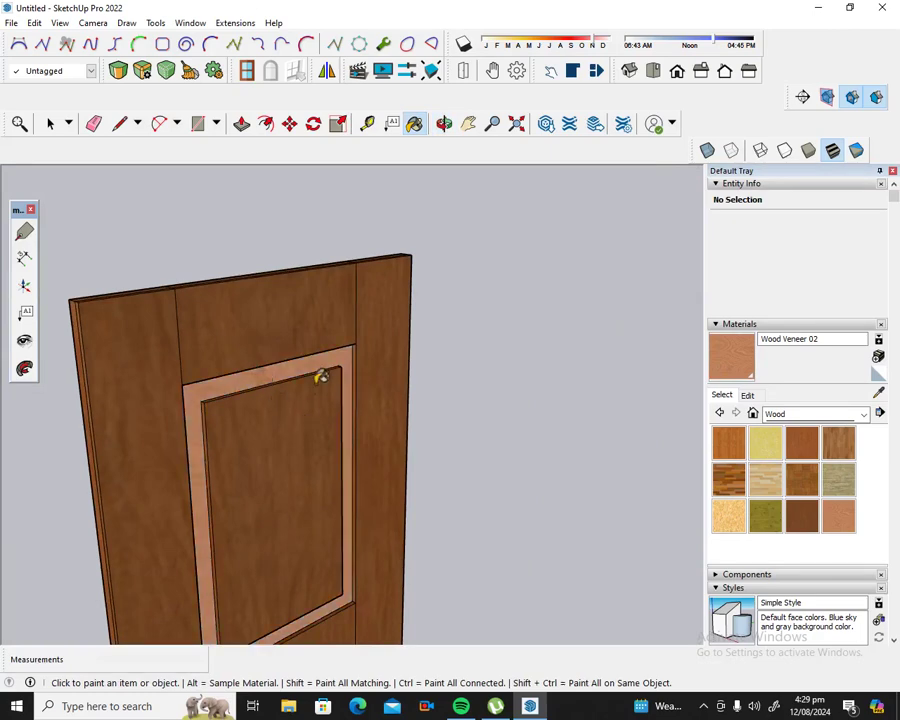
{"action": "scroll", "coordinate": [316, 372], "scroll_direction": "down", "scroll_amount": 2}
{"action": "scroll", "coordinate": [332, 360], "scroll_direction": "down", "scroll_amount": 2}
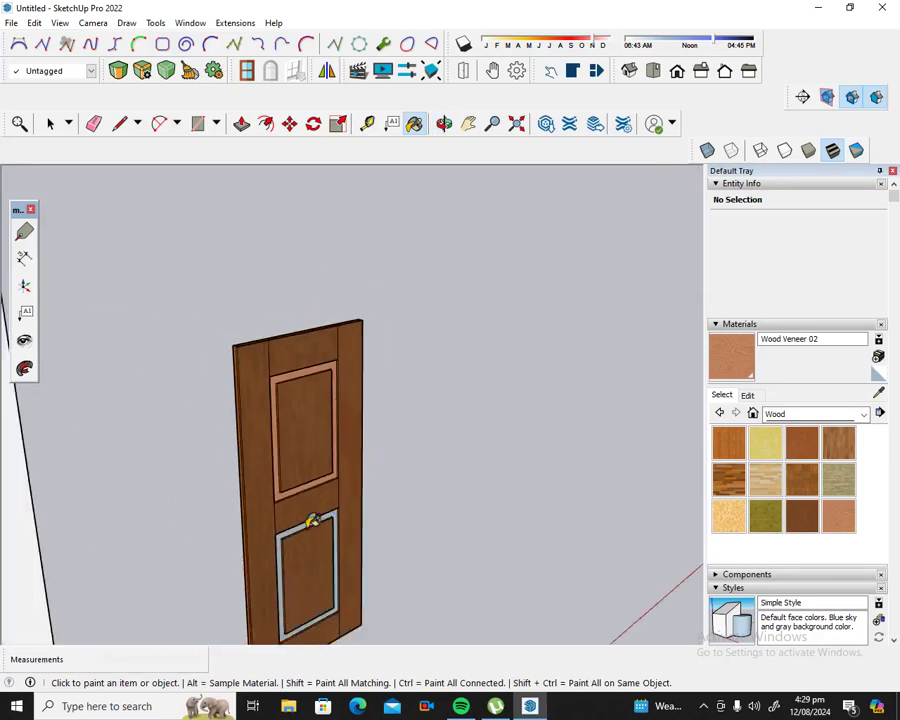
{"action": "left_click", "coordinate": [311, 518]}
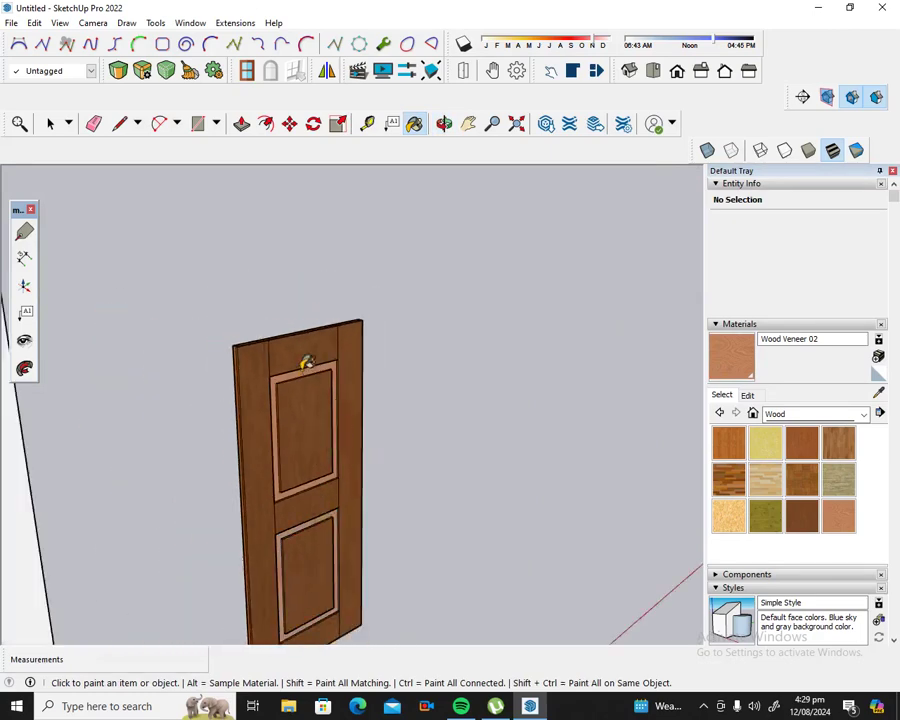
{"action": "scroll", "coordinate": [304, 364], "scroll_direction": "up", "scroll_amount": 2}
{"action": "scroll", "coordinate": [310, 330], "scroll_direction": "up", "scroll_amount": 2}
{"action": "scroll", "coordinate": [330, 316], "scroll_direction": "up", "scroll_amount": 2}
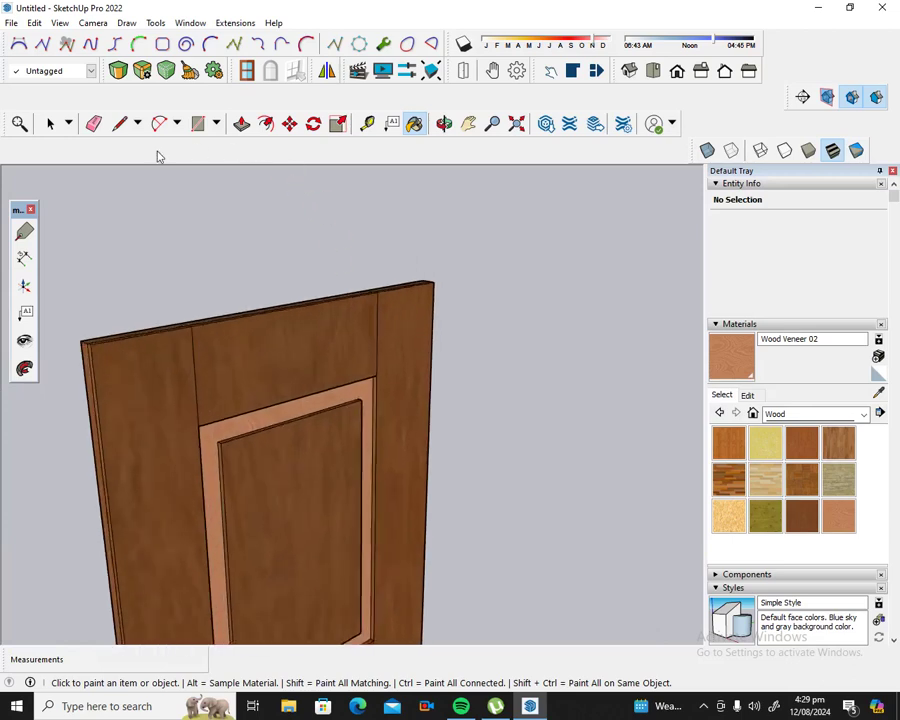
{"action": "left_click", "coordinate": [49, 124]}
{"action": "left_click", "coordinate": [254, 356]}
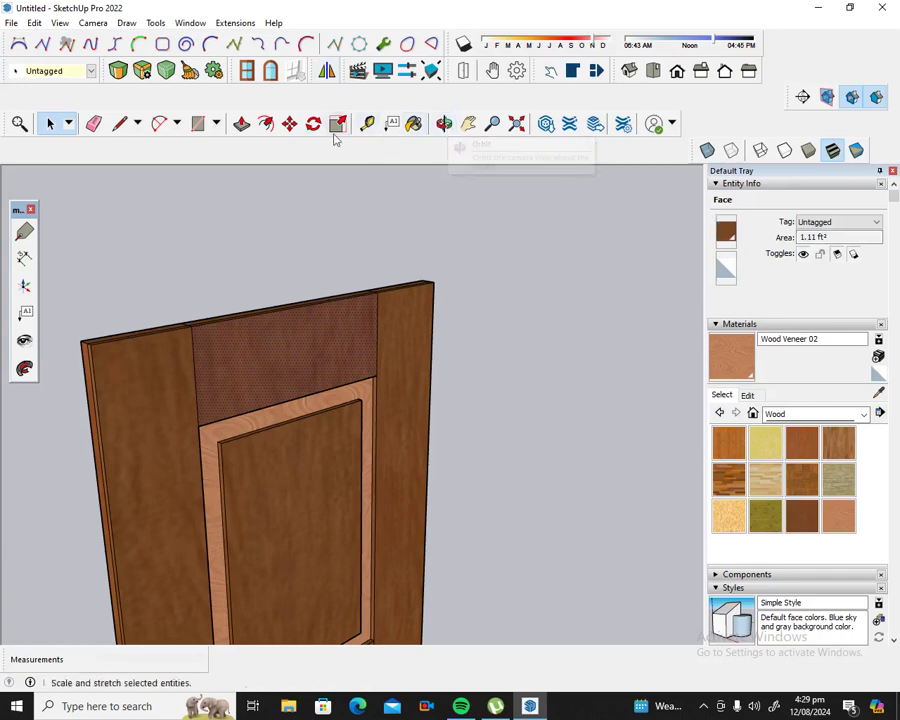
Step: Use Push/Pull to pull the upper rail, both stiles and the upper panel out 1/2"
{"action": "left_click", "coordinate": [238, 129]}
{"action": "left_click", "coordinate": [325, 356]}
{"action": "type", "text": "1/2\""}
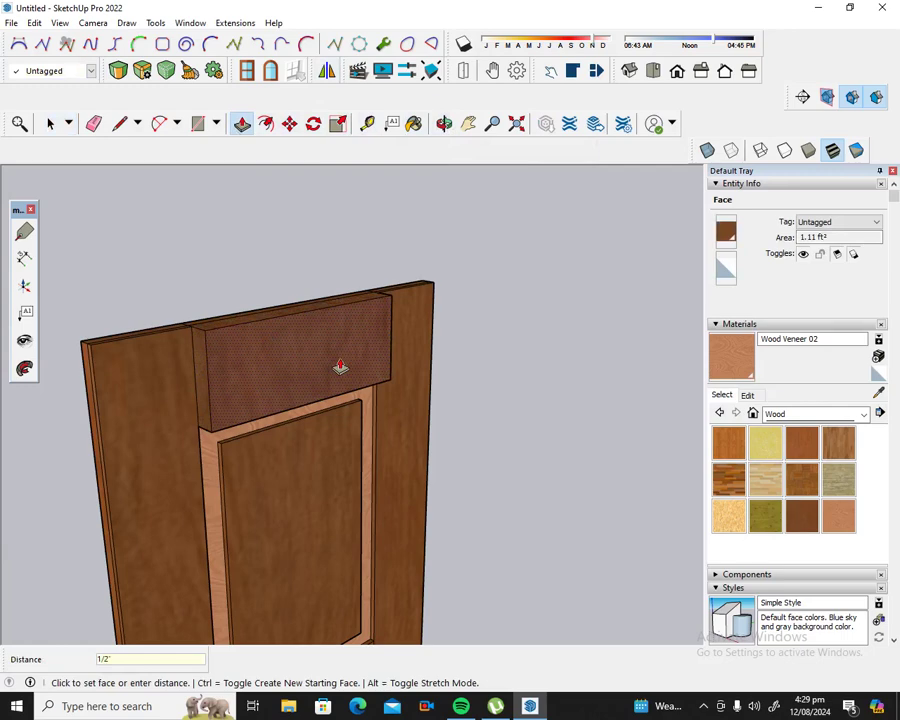
{"action": "key", "text": "Escape"}
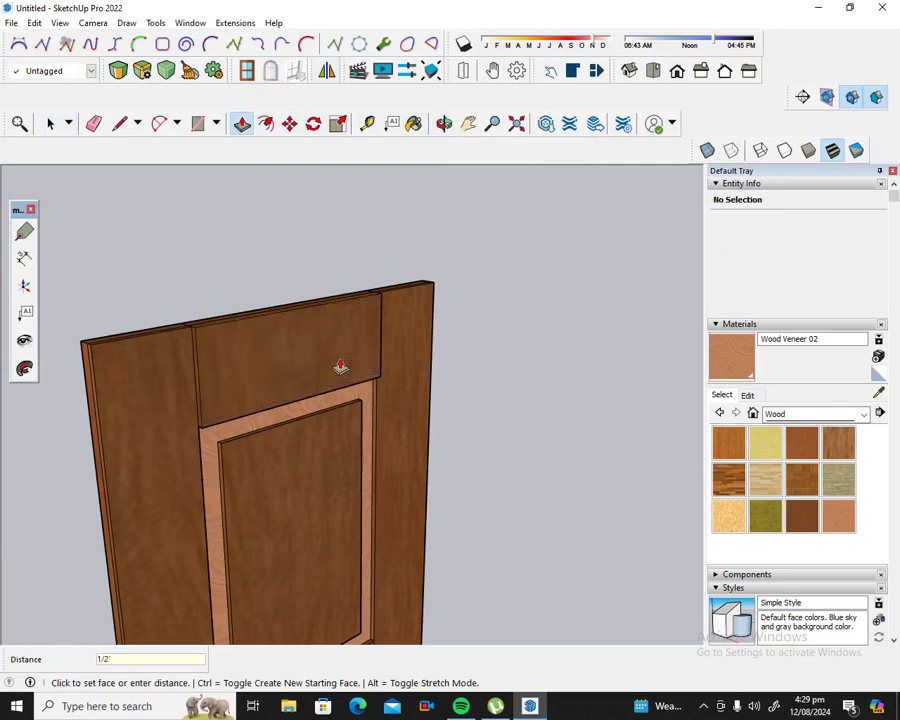
{"action": "left_click", "coordinate": [183, 407]}
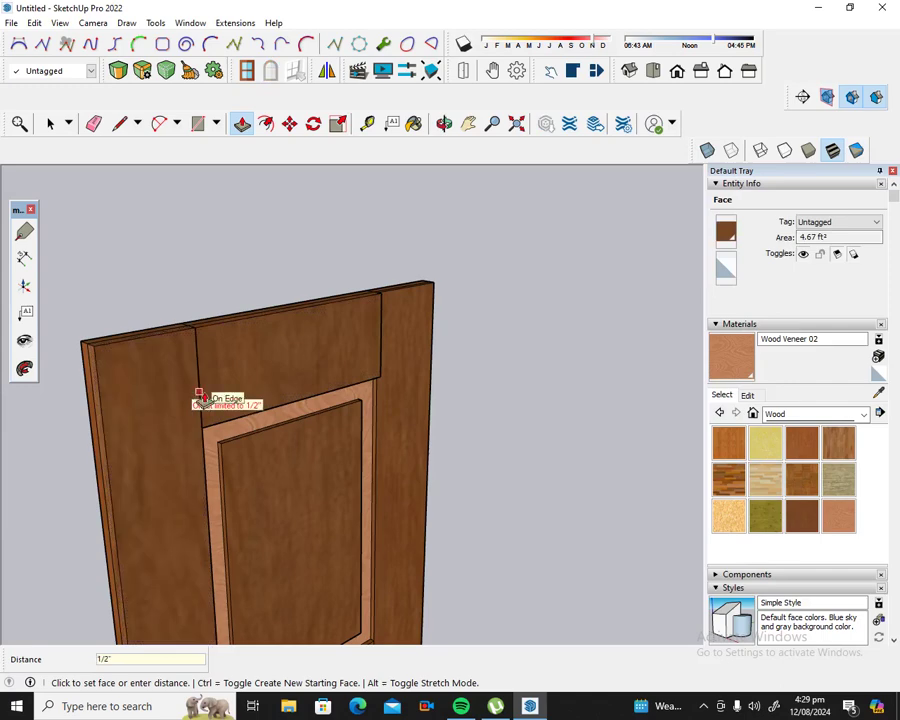
{"action": "left_click", "coordinate": [200, 396]}
{"action": "left_click", "coordinate": [383, 394]}
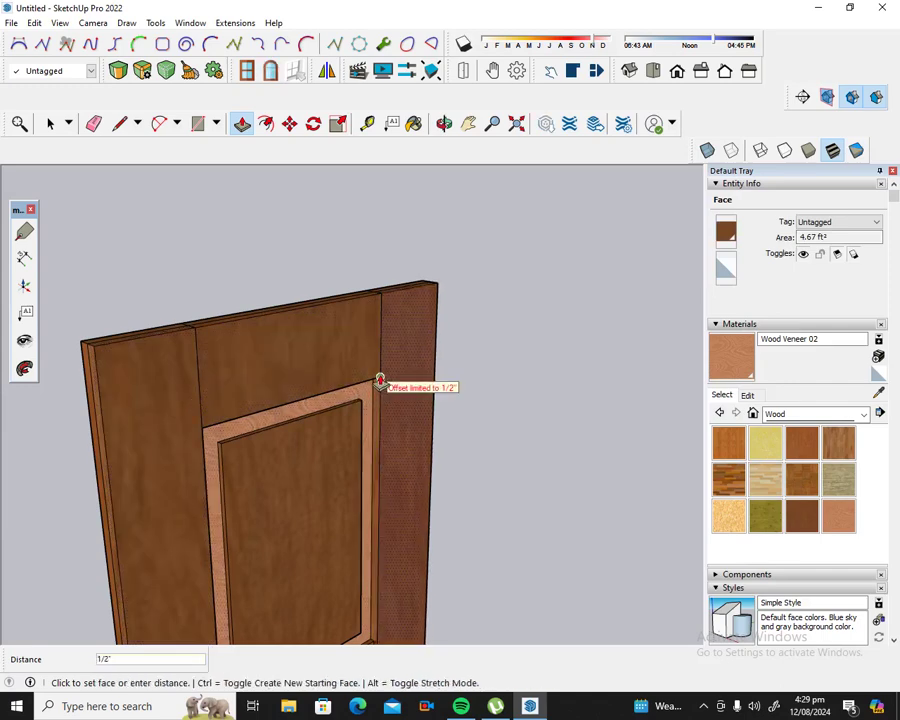
{"action": "left_click", "coordinate": [380, 381]}
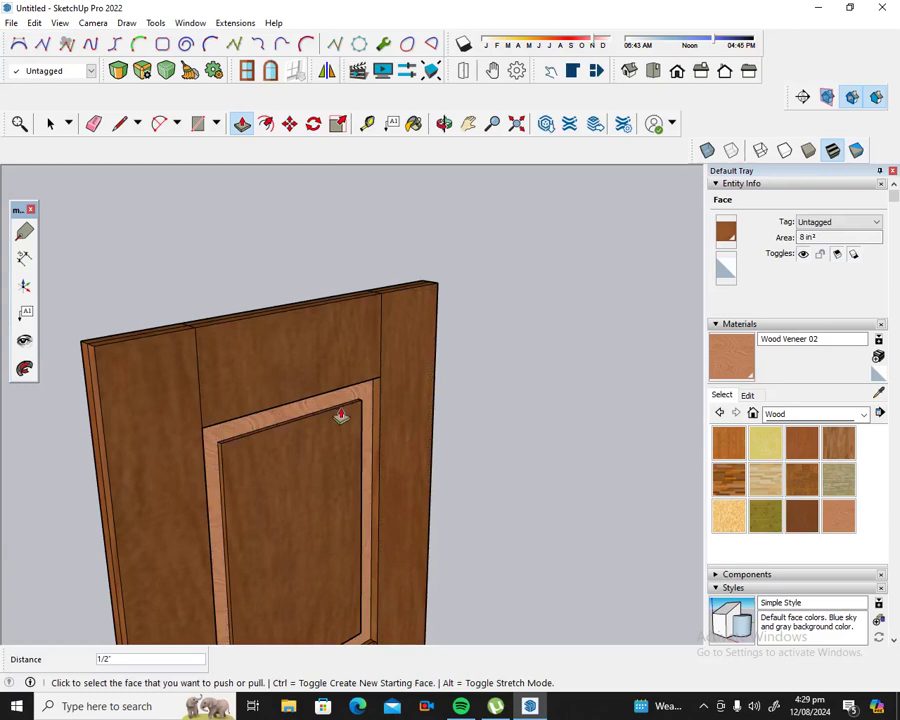
{"action": "left_click", "coordinate": [346, 419]}
{"action": "left_click", "coordinate": [376, 398]}
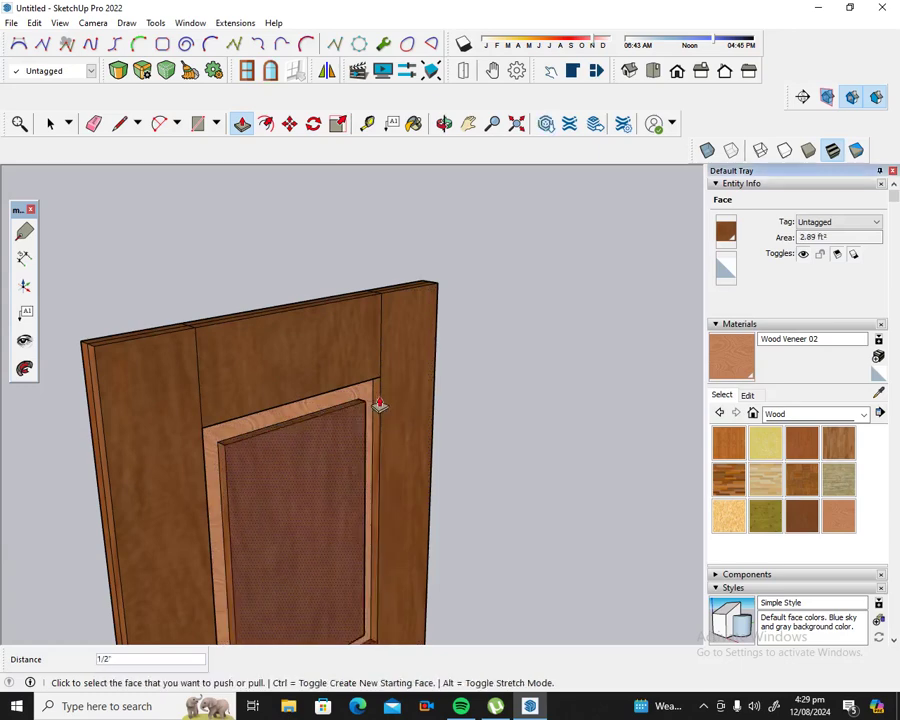
{"action": "scroll", "coordinate": [365, 363], "scroll_direction": "down", "scroll_amount": 3}
{"action": "scroll", "coordinate": [357, 352], "scroll_direction": "down", "scroll_amount": 2}
{"action": "scroll", "coordinate": [372, 480], "scroll_direction": "up", "scroll_amount": 3}
{"action": "scroll", "coordinate": [370, 467], "scroll_direction": "up", "scroll_amount": 3}
{"action": "scroll", "coordinate": [370, 467], "scroll_direction": "up", "scroll_amount": 2}
Step: Pull the middle rail, lower panel and bottom rail faces out 1/2" each
{"action": "left_click", "coordinate": [354, 467]}
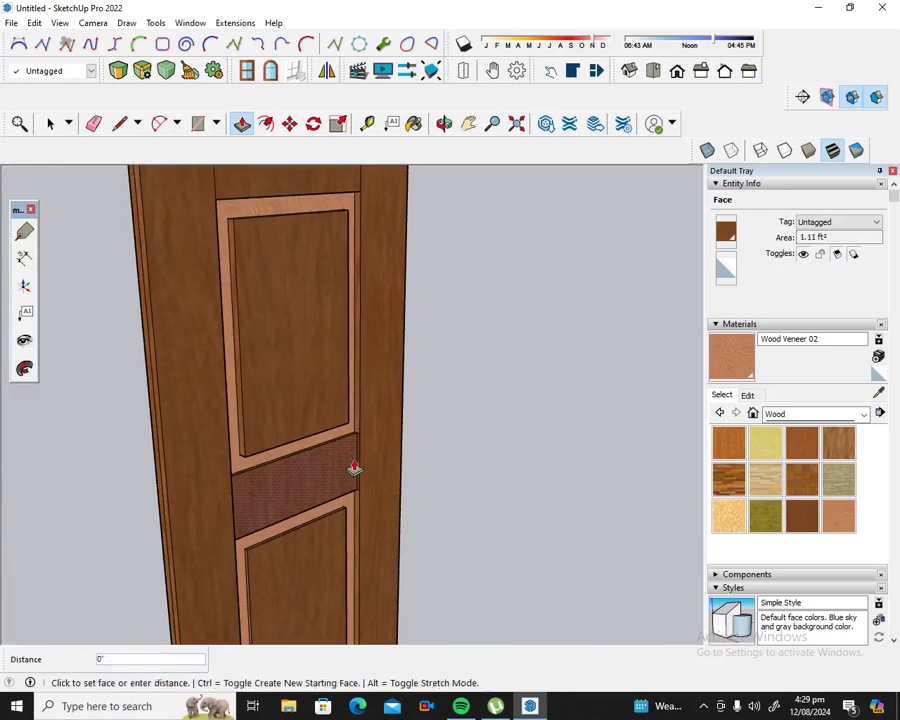
{"action": "left_click", "coordinate": [359, 430]}
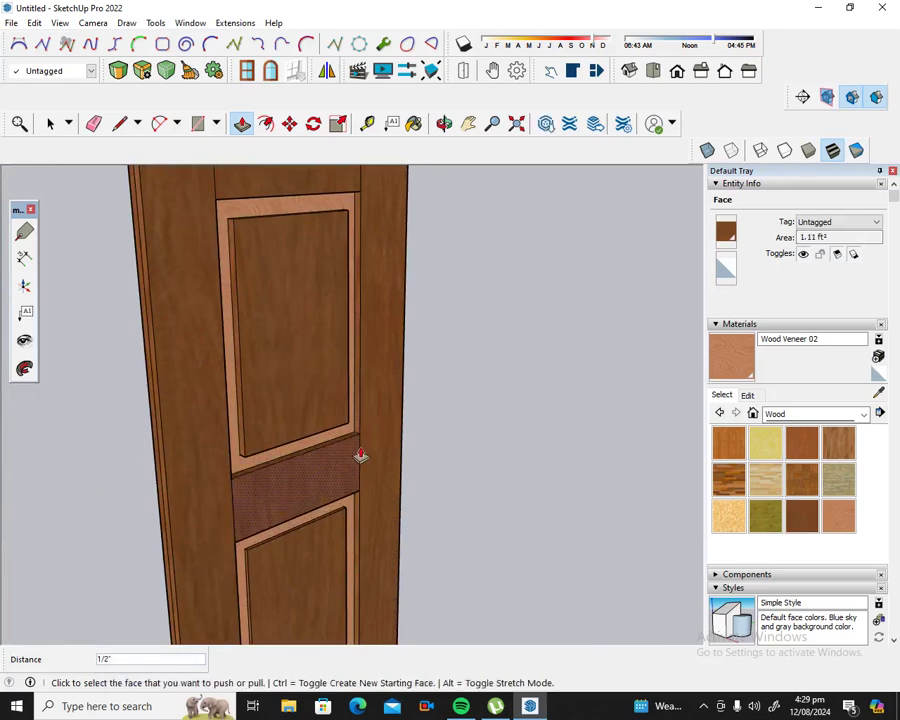
{"action": "left_click", "coordinate": [317, 540]}
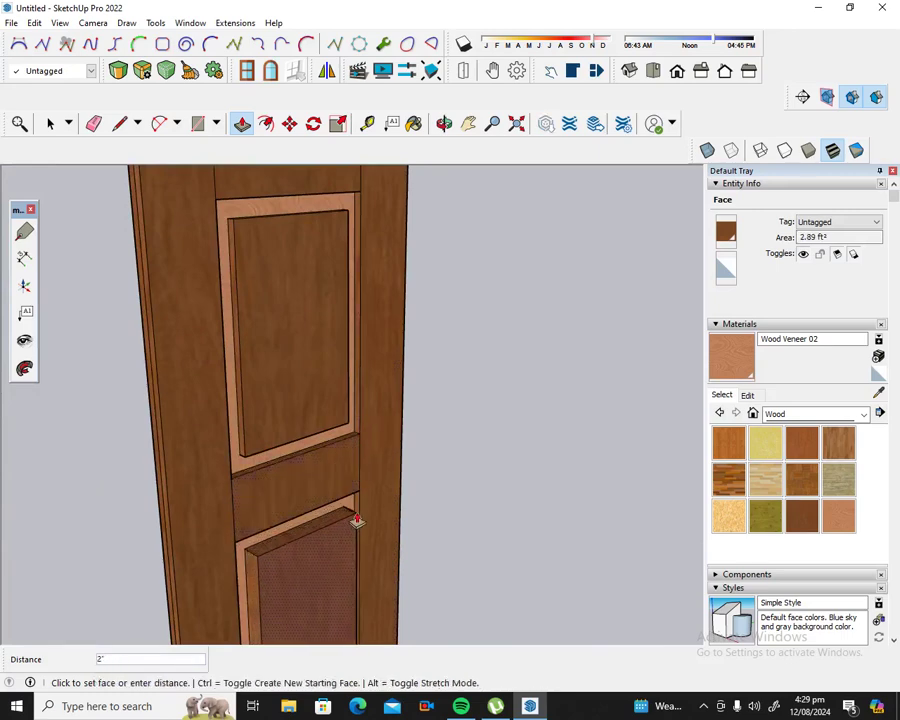
{"action": "left_click", "coordinate": [358, 505]}
{"action": "scroll", "coordinate": [360, 513], "scroll_direction": "down", "scroll_amount": 3}
{"action": "scroll", "coordinate": [350, 444], "scroll_direction": "down", "scroll_amount": 2}
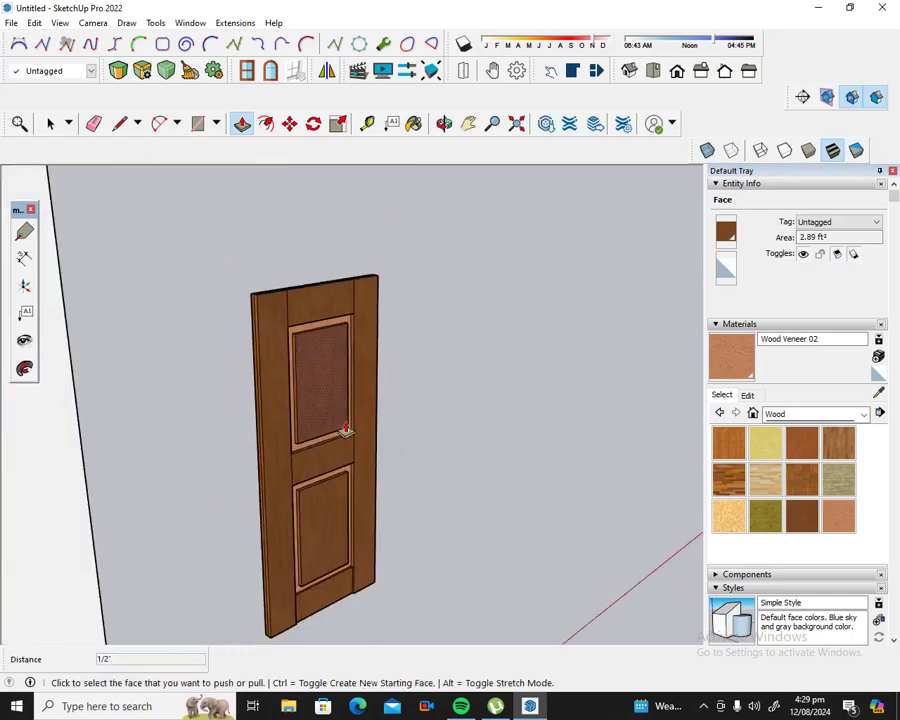
{"action": "scroll", "coordinate": [352, 544], "scroll_direction": "up", "scroll_amount": 2}
{"action": "scroll", "coordinate": [353, 545], "scroll_direction": "up", "scroll_amount": 4}
{"action": "scroll", "coordinate": [353, 545], "scroll_direction": "up", "scroll_amount": 3}
{"action": "scroll", "coordinate": [351, 547], "scroll_direction": "up", "scroll_amount": 2}
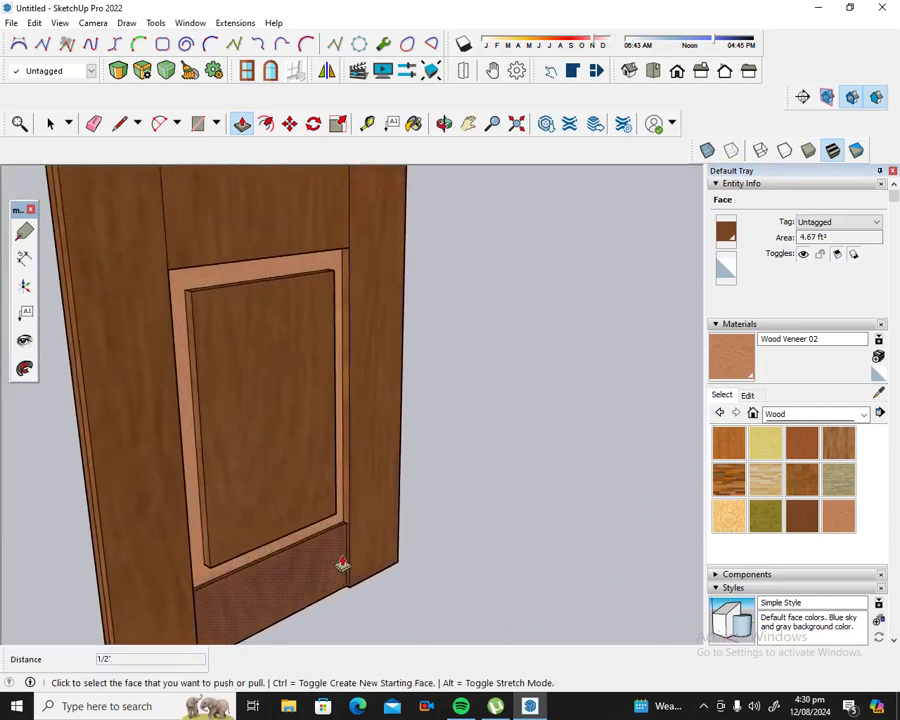
{"action": "left_click", "coordinate": [348, 568]}
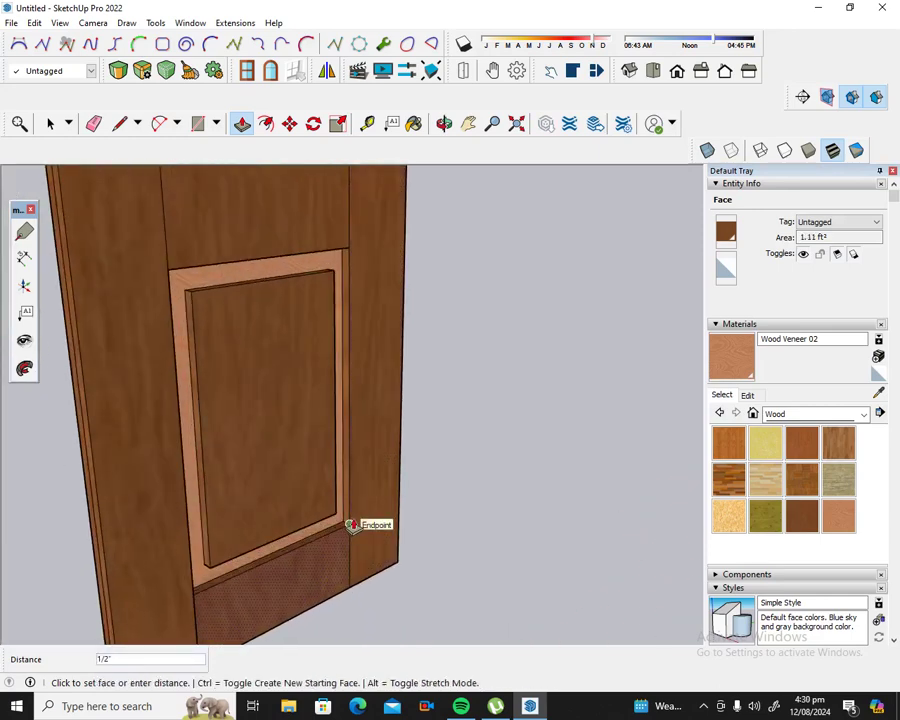
{"action": "left_click", "coordinate": [350, 525]}
{"action": "scroll", "coordinate": [225, 551], "scroll_direction": "down", "scroll_amount": 2}
{"action": "scroll", "coordinate": [366, 527], "scroll_direction": "down", "scroll_amount": 3}
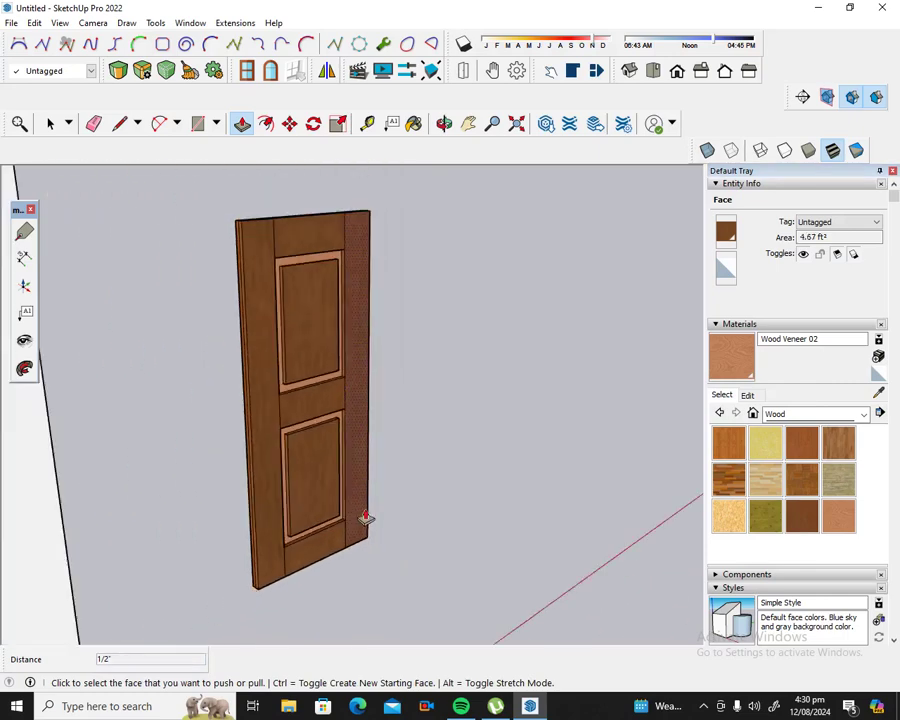
{"action": "left_click", "coordinate": [444, 123]}
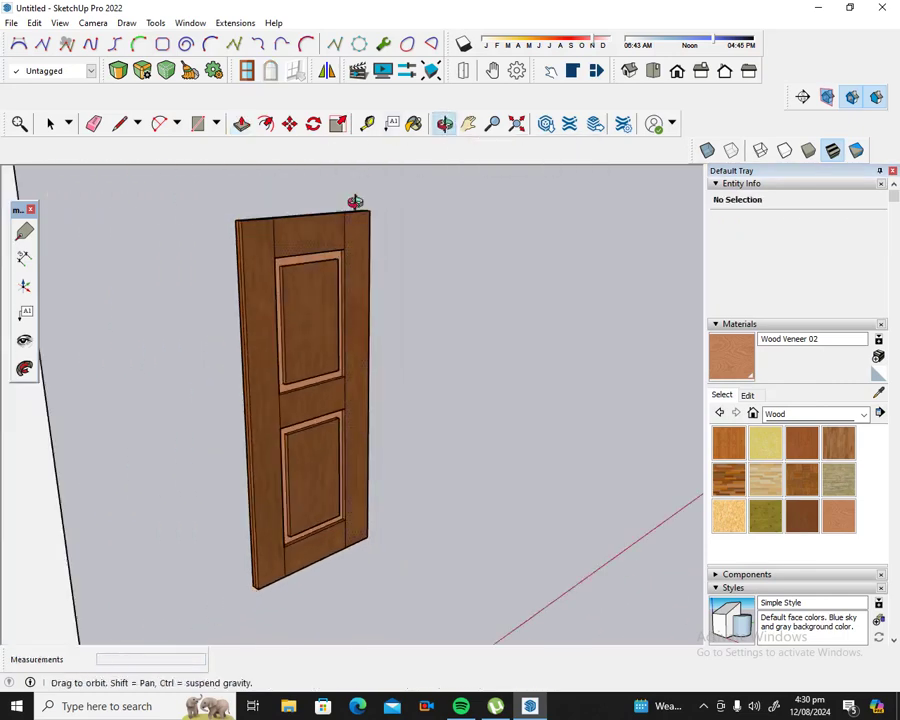
{"action": "left_click_drag", "start_coordinate": [253, 288], "coordinate": [472, 263]}
{"action": "mouse_move", "coordinate": [339, 277]}
{"action": "left_mouse_down"}
{"action": "mouse_move", "coordinate": [335, 321]}
{"action": "mouse_move", "coordinate": [451, 371]}
{"action": "mouse_move", "coordinate": [318, 358]}
{"action": "mouse_move", "coordinate": [482, 330]}
{"action": "left_mouse_up"}
{"action": "mouse_move", "coordinate": [472, 287]}
{"action": "left_mouse_down"}
{"action": "mouse_move", "coordinate": [418, 345]}
{"action": "mouse_move", "coordinate": [475, 295]}
{"action": "left_mouse_up"}
{"action": "scroll", "coordinate": [397, 284], "scroll_direction": "down", "scroll_amount": 4}
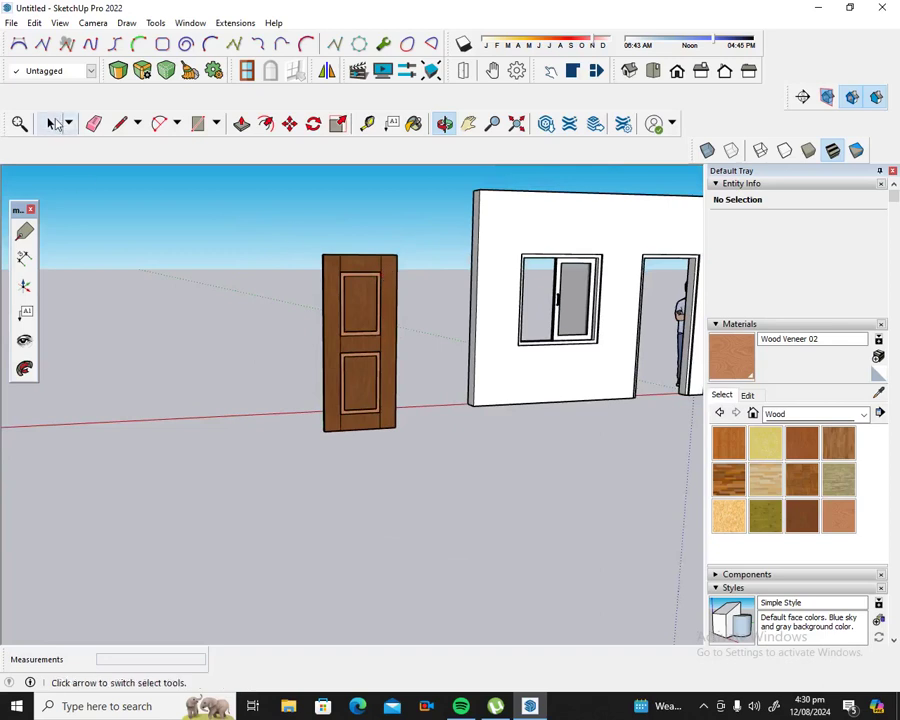
{"action": "left_click", "coordinate": [50, 123]}
{"action": "left_click_drag", "start_coordinate": [303, 221], "coordinate": [444, 496]}
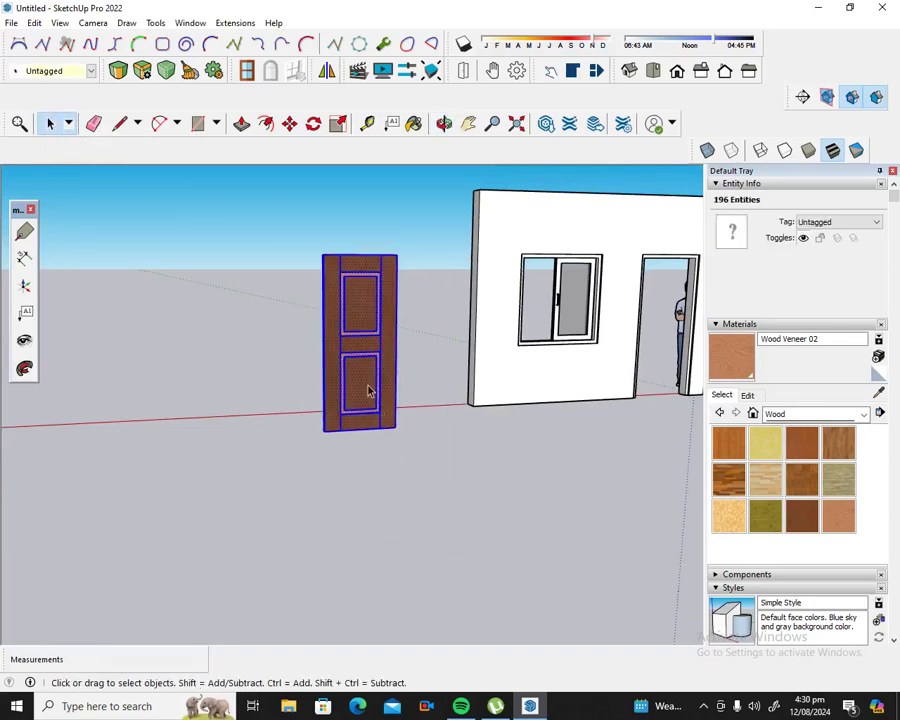
{"action": "left_click", "coordinate": [250, 205]}
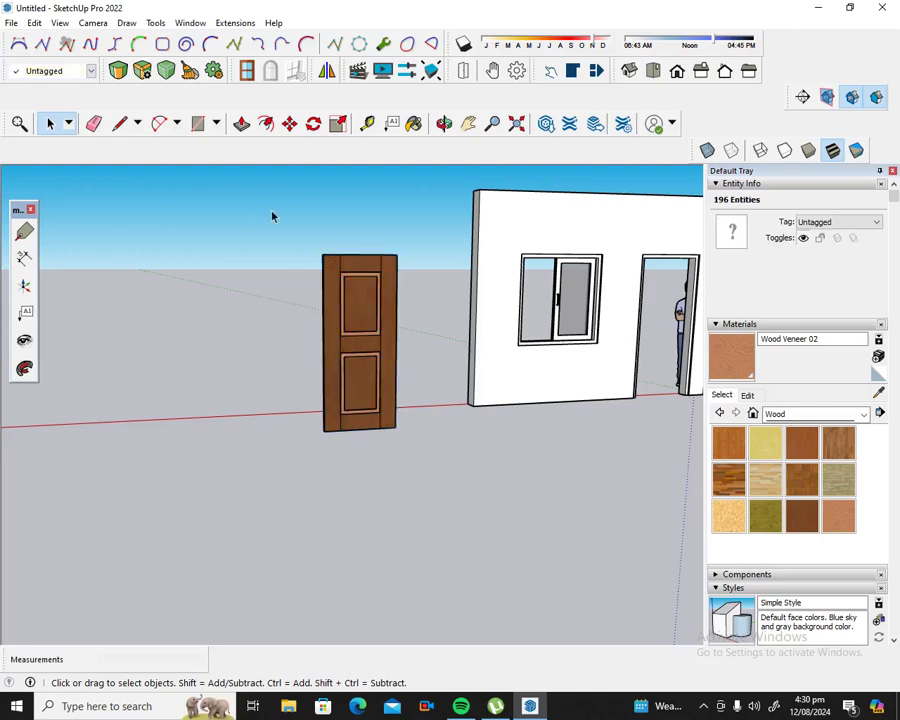
{"action": "left_click", "coordinate": [444, 123]}
{"action": "mouse_move", "coordinate": [357, 289]}
{"action": "left_mouse_down"}
{"action": "mouse_move", "coordinate": [639, 291]}
{"action": "mouse_move", "coordinate": [336, 354]}
{"action": "mouse_move", "coordinate": [364, 334]}
{"action": "mouse_move", "coordinate": [587, 316]}
{"action": "mouse_move", "coordinate": [504, 305]}
{"action": "mouse_move", "coordinate": [478, 267]}
{"action": "left_mouse_up"}
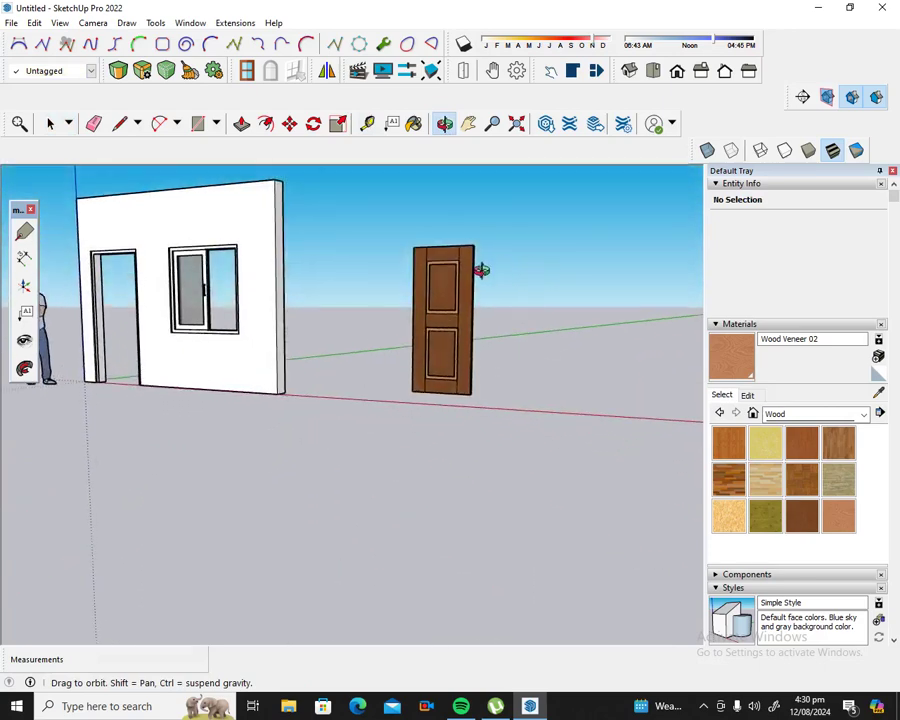
{"action": "scroll", "coordinate": [478, 260], "scroll_direction": "up", "scroll_amount": 2}
{"action": "scroll", "coordinate": [478, 257], "scroll_direction": "up", "scroll_amount": 2}
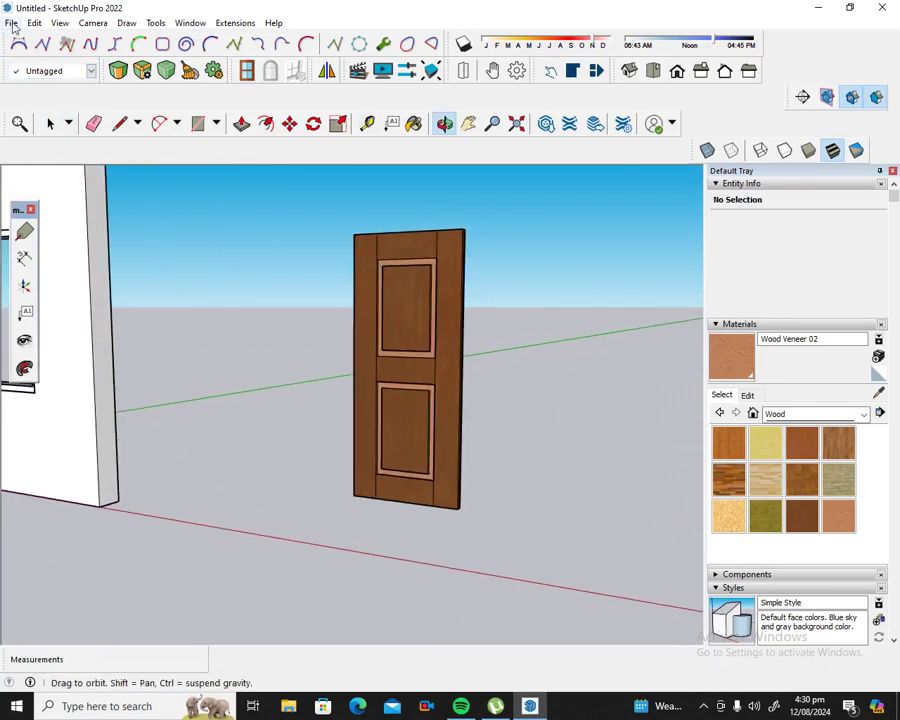
Step: Import the Group_20 knob model and place it on the ground beside the door
{"action": "left_click", "coordinate": [12, 23]}
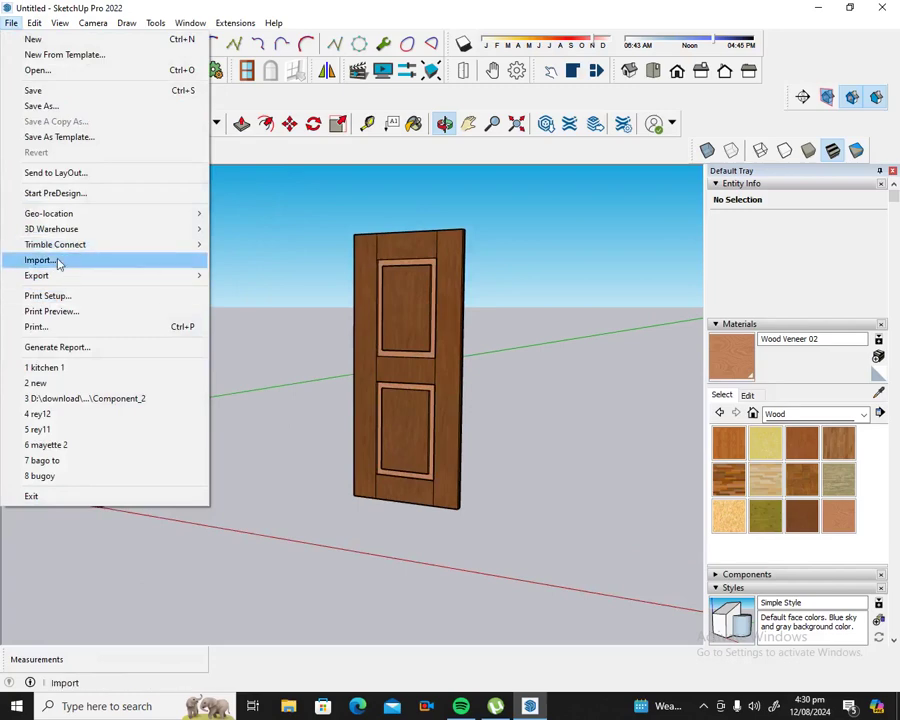
{"action": "left_click", "coordinate": [57, 262]}
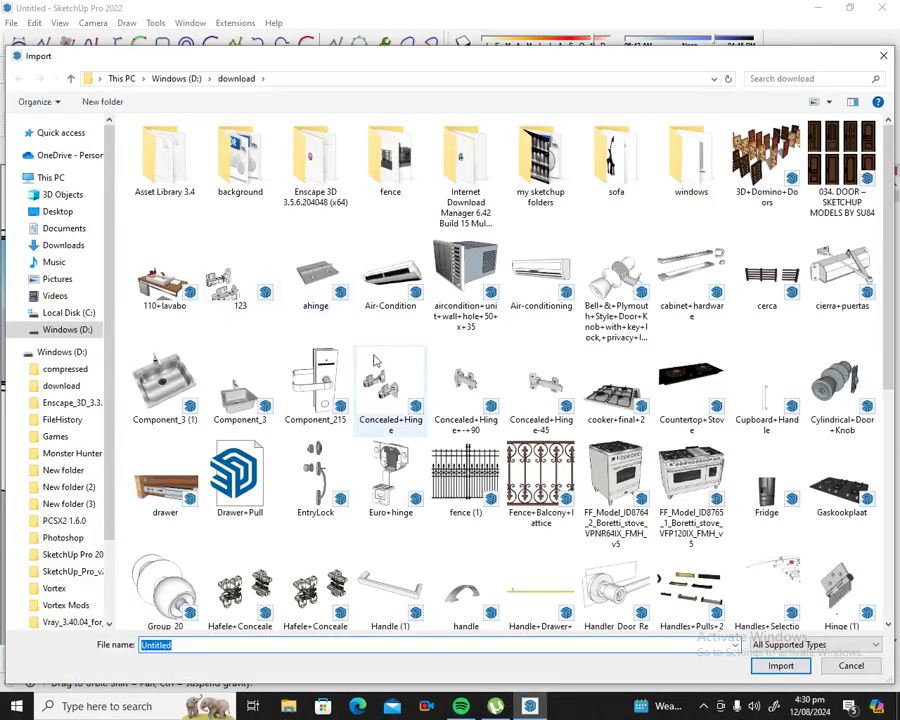
{"action": "left_click", "coordinate": [165, 588]}
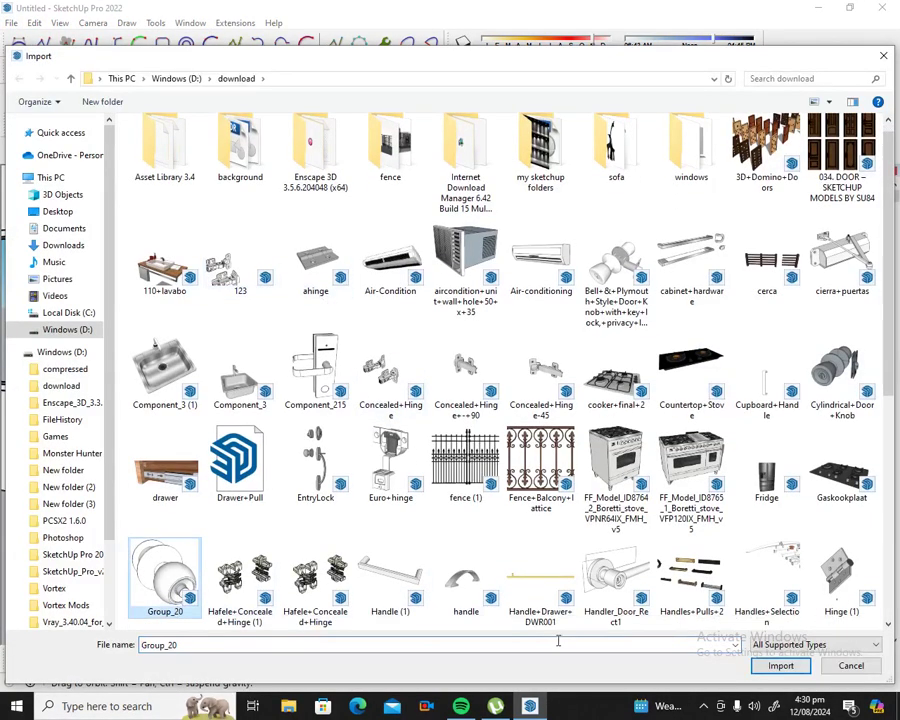
{"action": "left_click", "coordinate": [789, 668]}
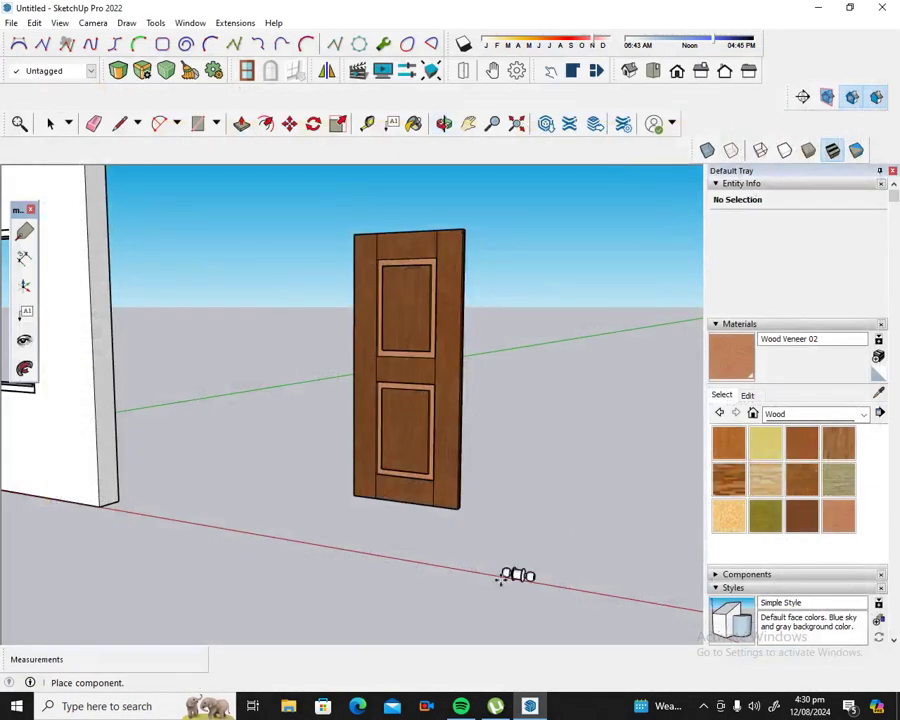
{"action": "left_click", "coordinate": [516, 545]}
{"action": "scroll", "coordinate": [514, 540], "scroll_direction": "up", "scroll_amount": 2}
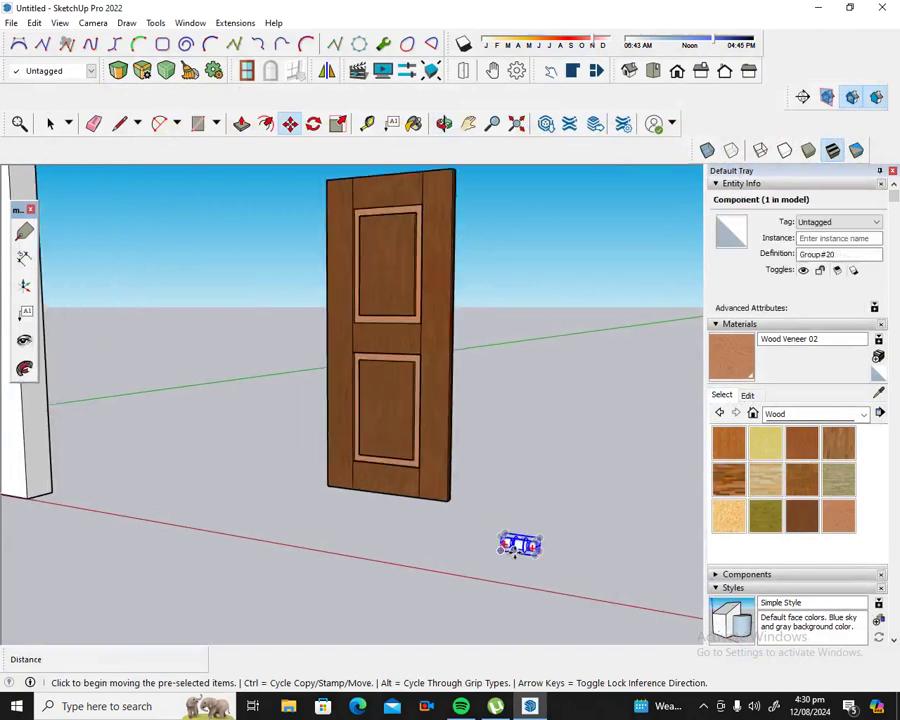
{"action": "scroll", "coordinate": [513, 538], "scroll_direction": "up", "scroll_amount": 2}
{"action": "scroll", "coordinate": [512, 537], "scroll_direction": "up", "scroll_amount": 2}
{"action": "scroll", "coordinate": [512, 537], "scroll_direction": "up", "scroll_amount": 2}
{"action": "scroll", "coordinate": [514, 532], "scroll_direction": "up", "scroll_amount": 2}
{"action": "scroll", "coordinate": [521, 519], "scroll_direction": "down", "scroll_amount": 1}
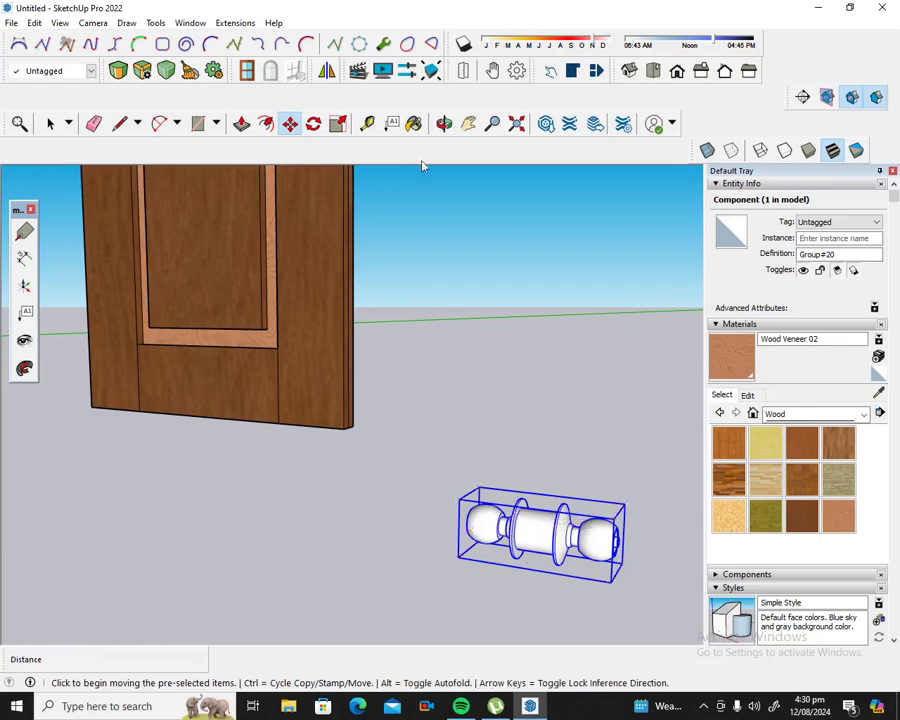
Step: Rotate the knob 90° so it stands end-on
{"action": "left_click", "coordinate": [313, 123]}
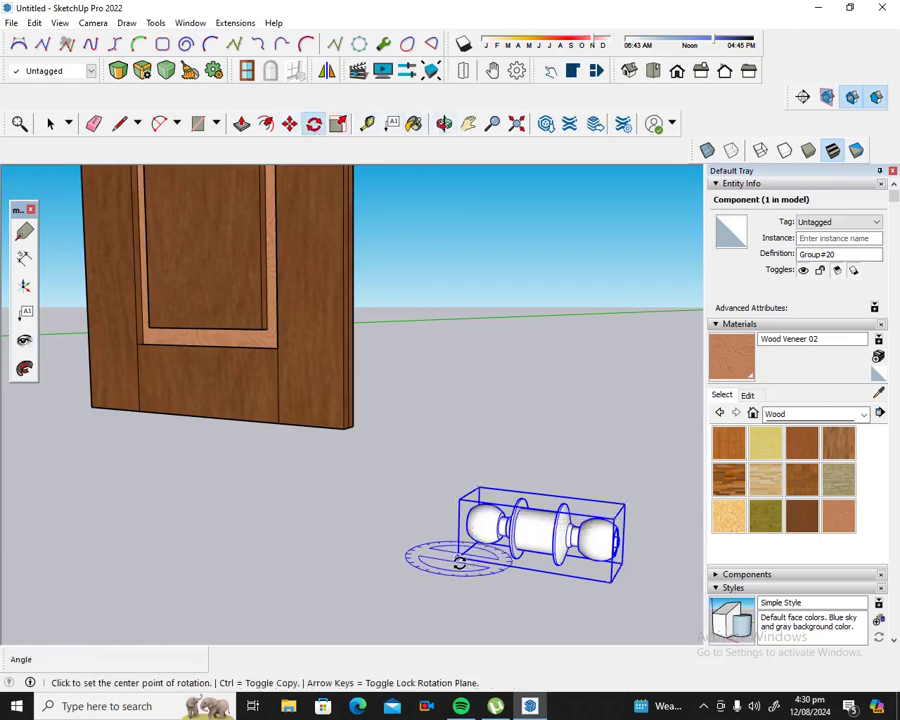
{"action": "left_click", "coordinate": [457, 557]}
{"action": "left_click", "coordinate": [353, 539]}
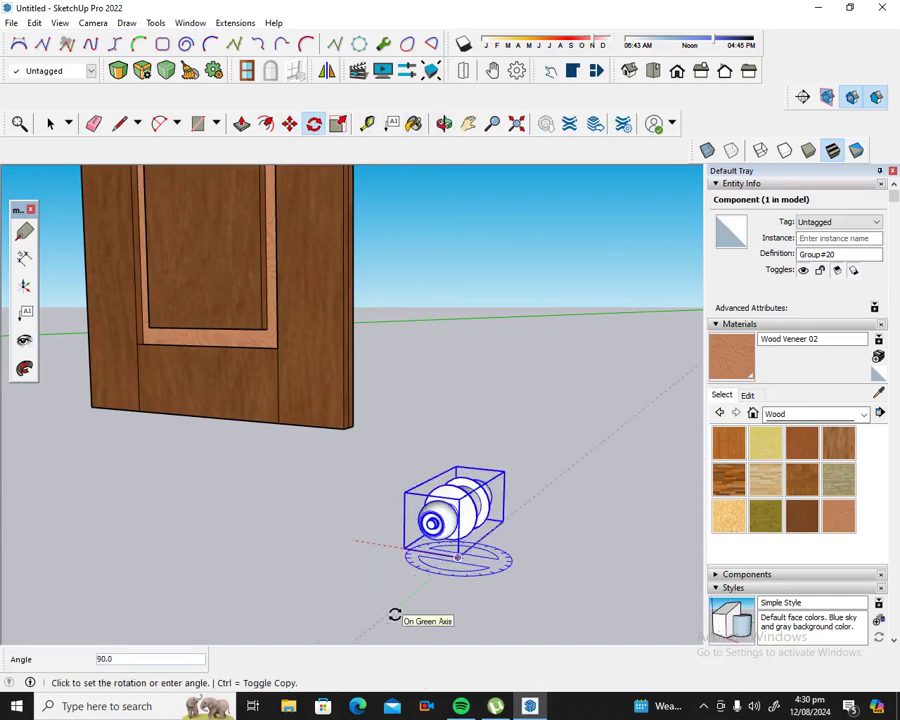
{"action": "left_click", "coordinate": [394, 610]}
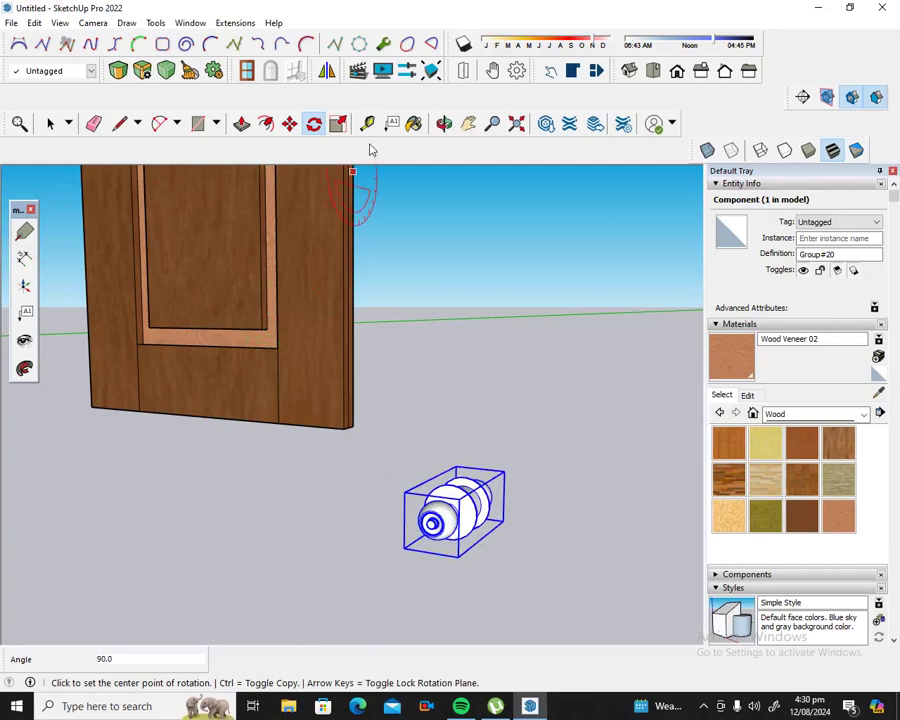
{"action": "left_click", "coordinate": [289, 123]}
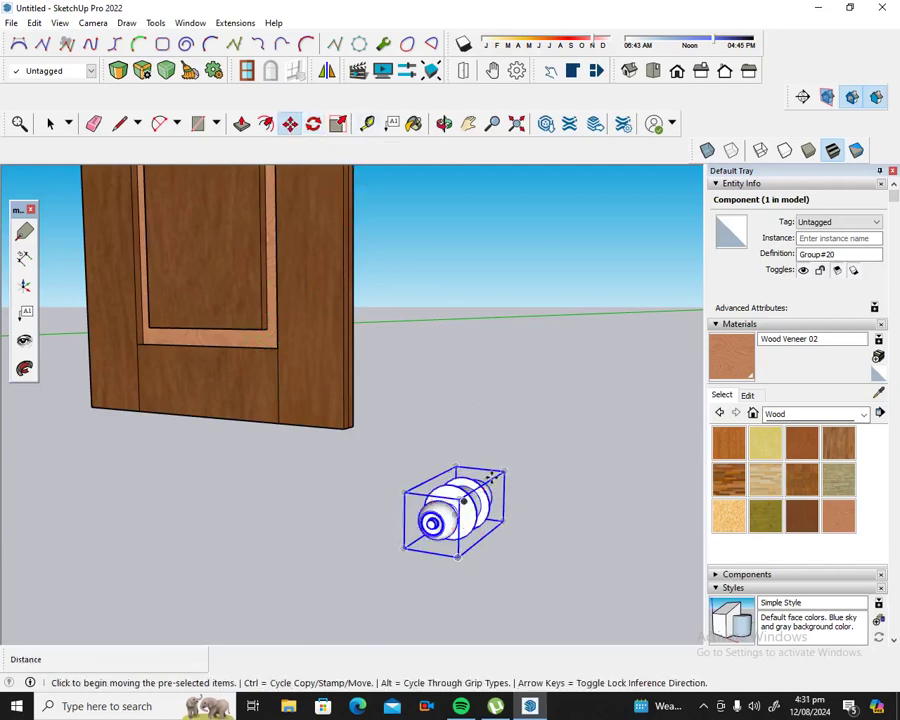
Step: Move the knob onto the door face and raise it to middle-rail height
{"action": "left_click", "coordinate": [504, 471]}
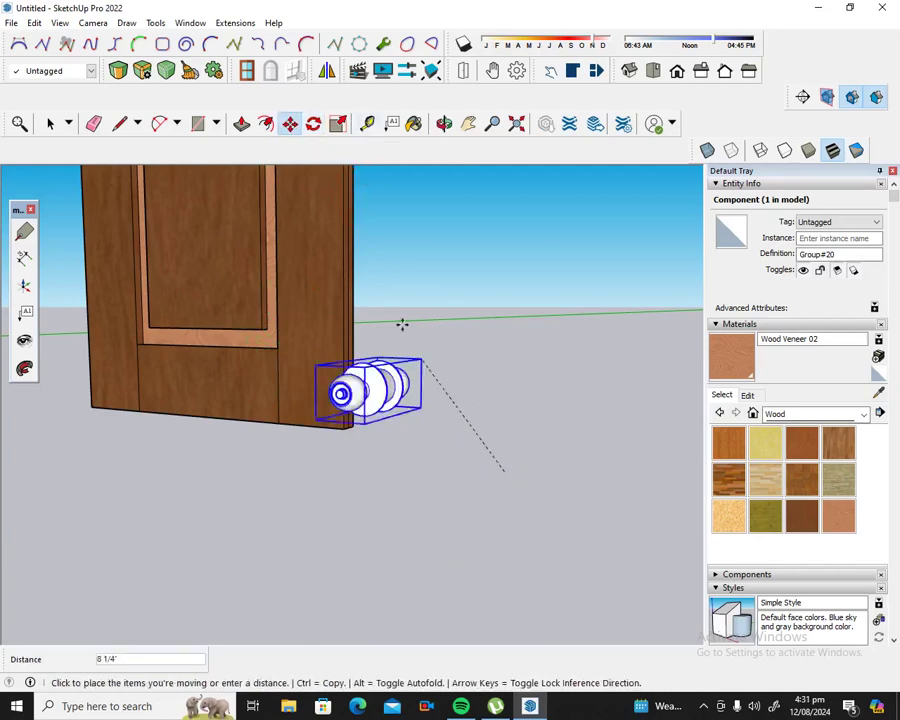
{"action": "left_click", "coordinate": [315, 200]}
{"action": "scroll", "coordinate": [380, 290], "scroll_direction": "down", "scroll_amount": 3}
{"action": "scroll", "coordinate": [396, 326], "scroll_direction": "down", "scroll_amount": 3}
{"action": "scroll", "coordinate": [400, 330], "scroll_direction": "down", "scroll_amount": 3}
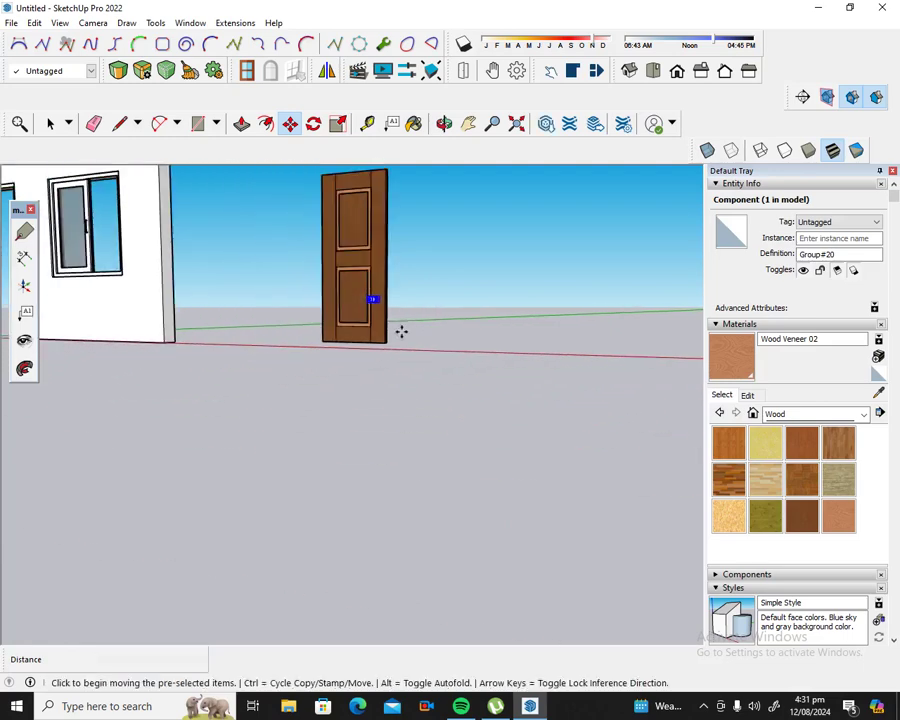
{"action": "scroll", "coordinate": [400, 331], "scroll_direction": "down", "scroll_amount": 2}
{"action": "scroll", "coordinate": [391, 213], "scroll_direction": "up", "scroll_amount": 2}
{"action": "scroll", "coordinate": [393, 230], "scroll_direction": "up", "scroll_amount": 2}
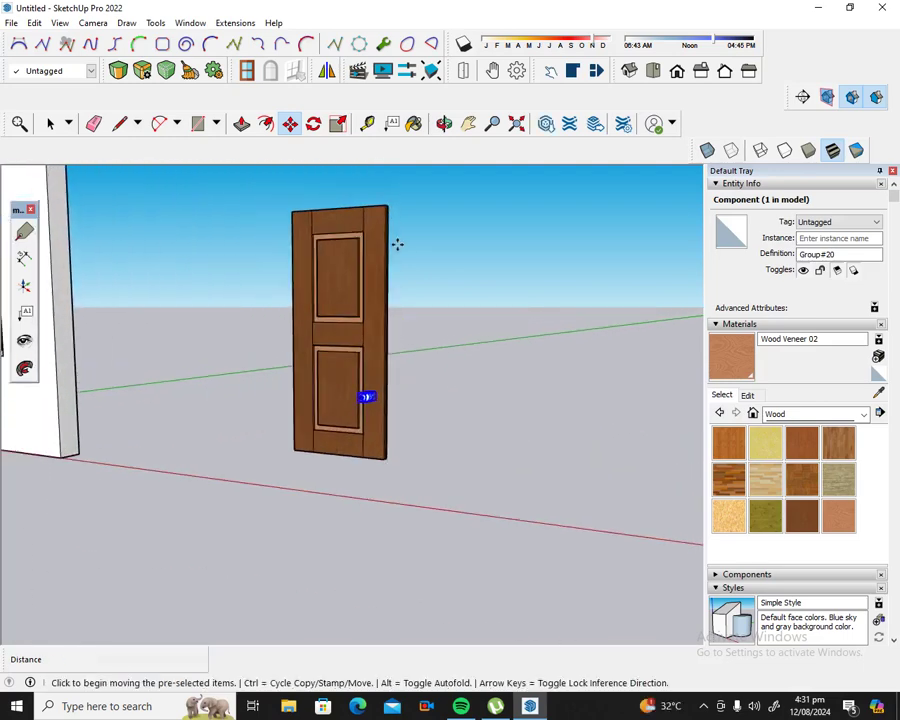
{"action": "scroll", "coordinate": [393, 270], "scroll_direction": "up", "scroll_amount": 2}
{"action": "scroll", "coordinate": [389, 350], "scroll_direction": "up", "scroll_amount": 2}
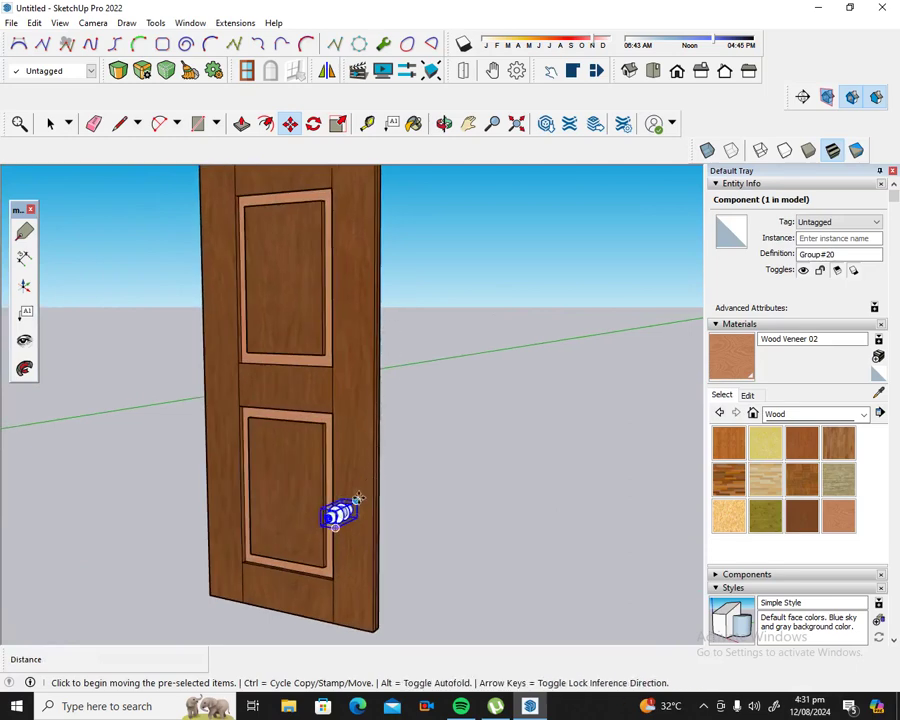
{"action": "left_click", "coordinate": [356, 500]}
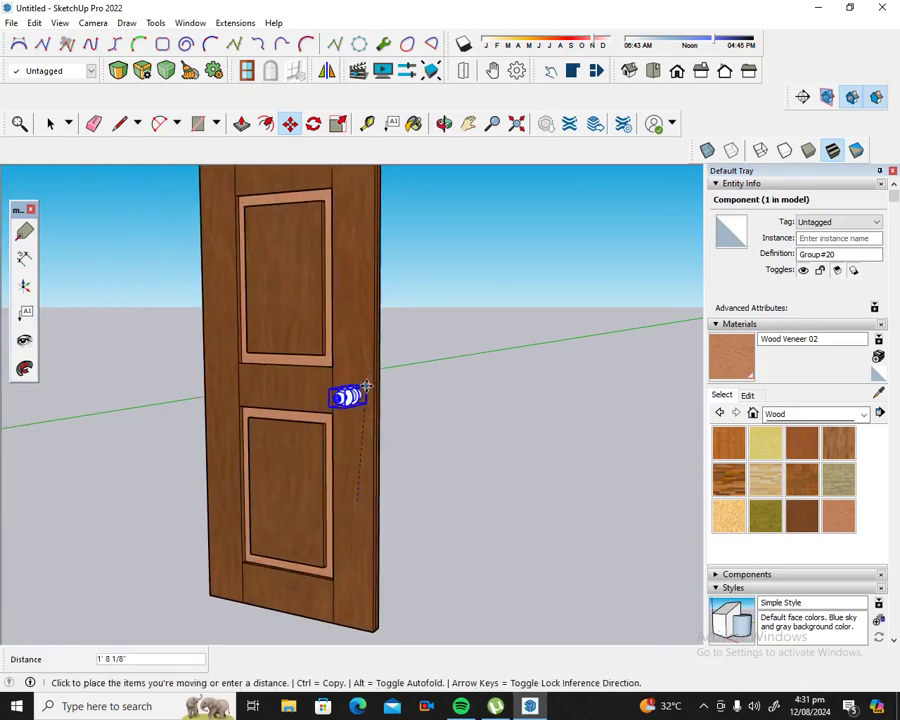
{"action": "left_click", "coordinate": [367, 384]}
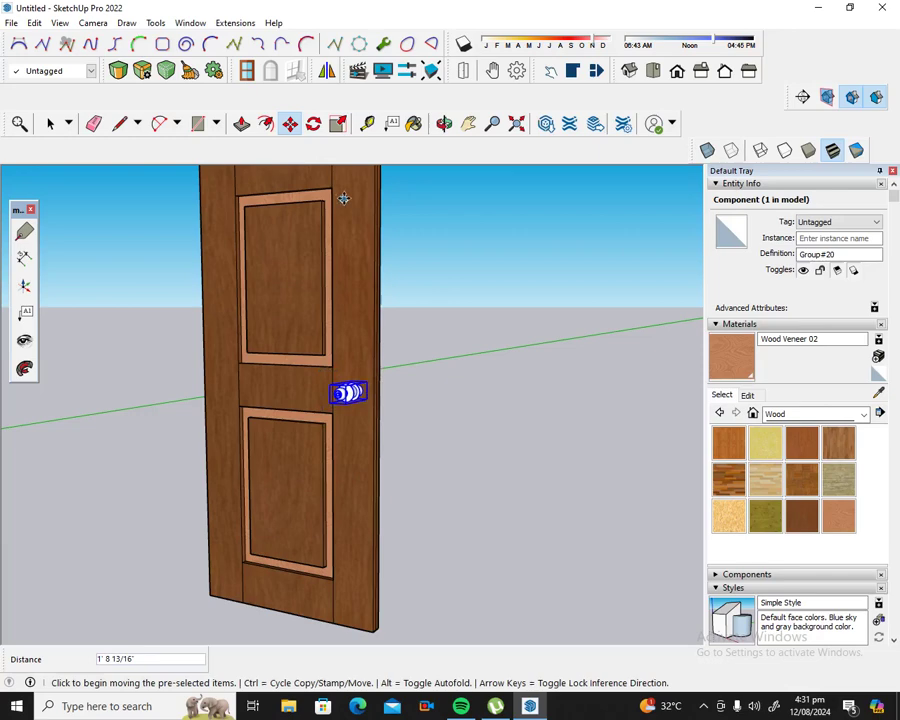
Step: Place a horizontal guide across the door 3' above its bottom edge with Tape Measure
{"action": "left_click", "coordinate": [367, 124]}
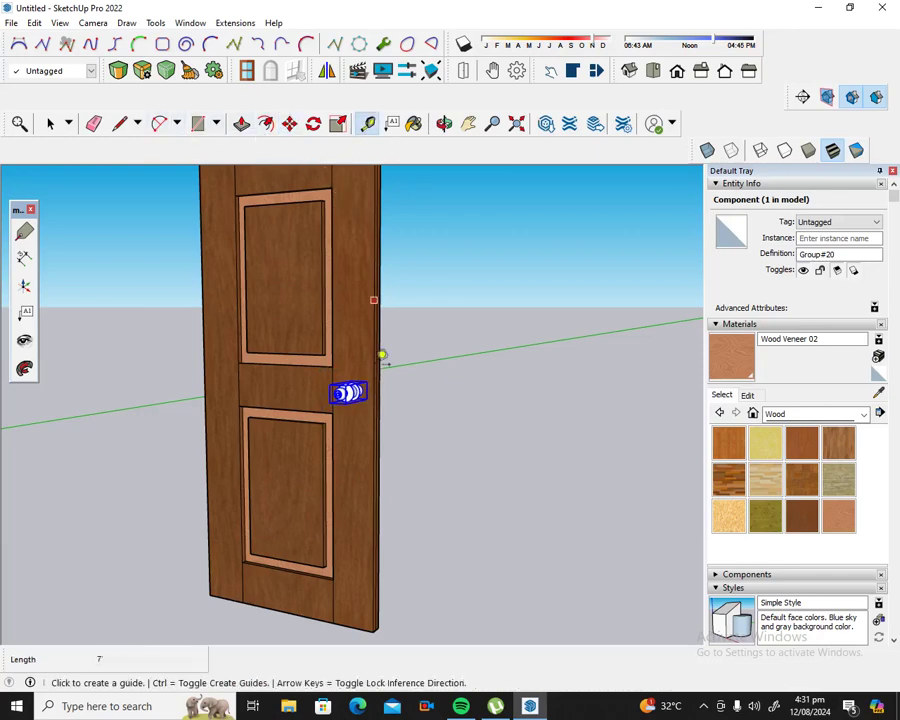
{"action": "left_click", "coordinate": [296, 614]}
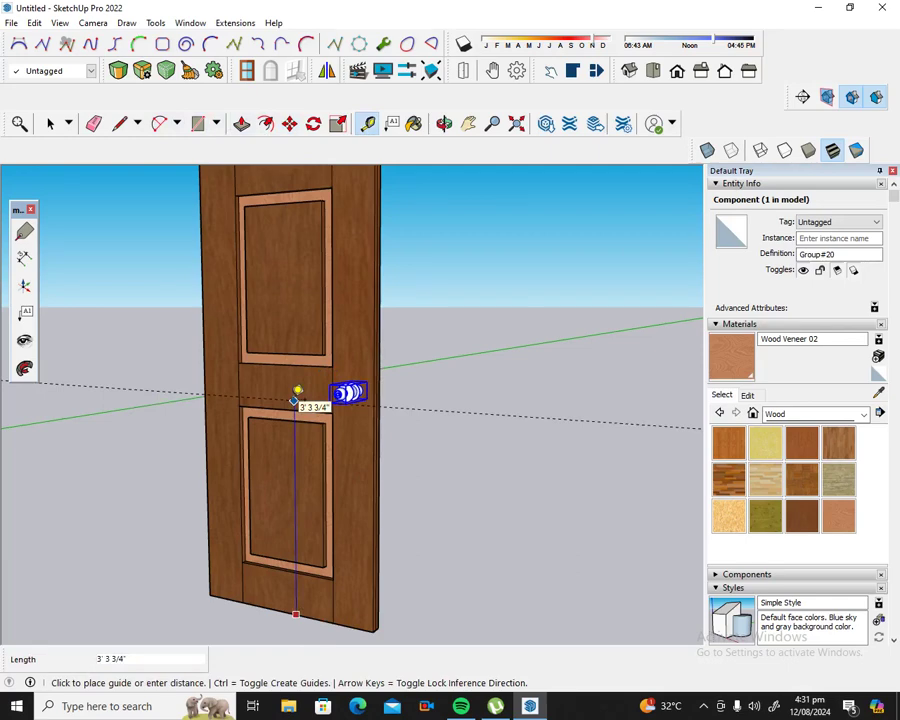
{"action": "type", "text": "3"}
{"action": "left_click", "coordinate": [295, 399]}
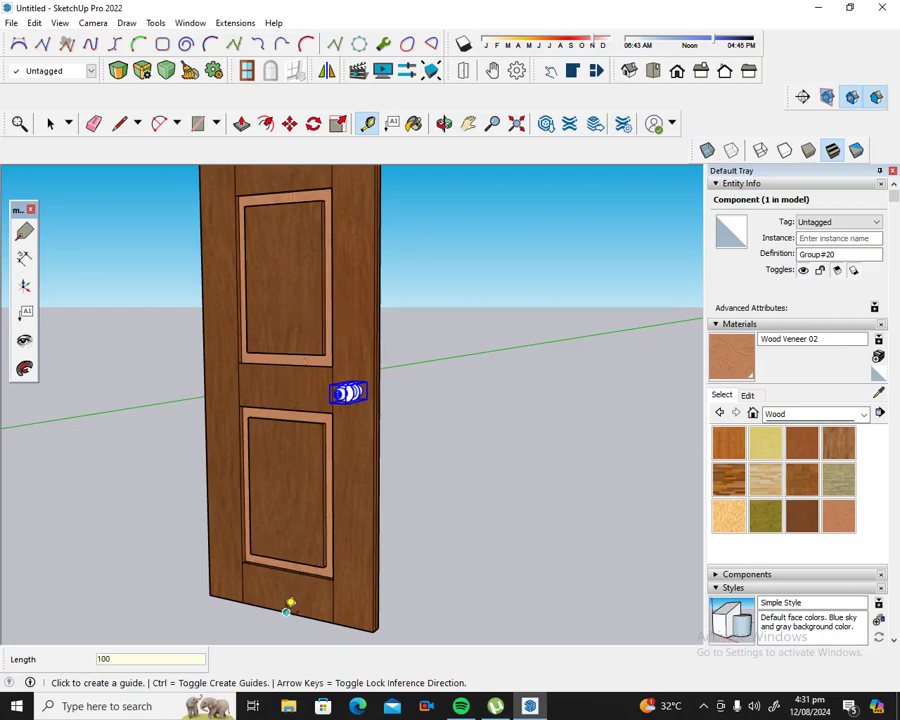
{"action": "left_click", "coordinate": [286, 611]}
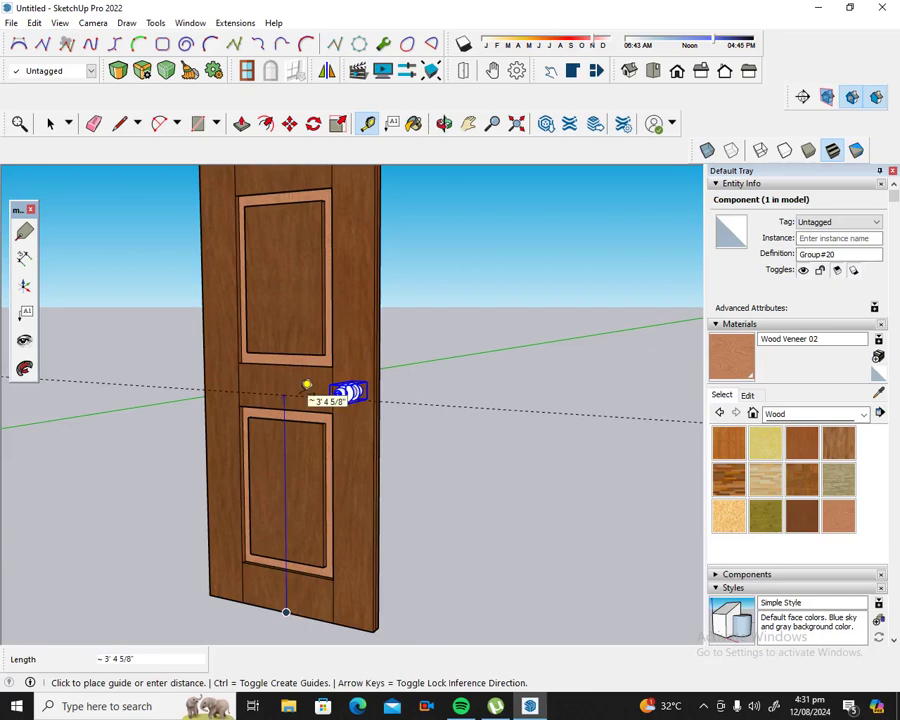
{"action": "left_click", "coordinate": [286, 424]}
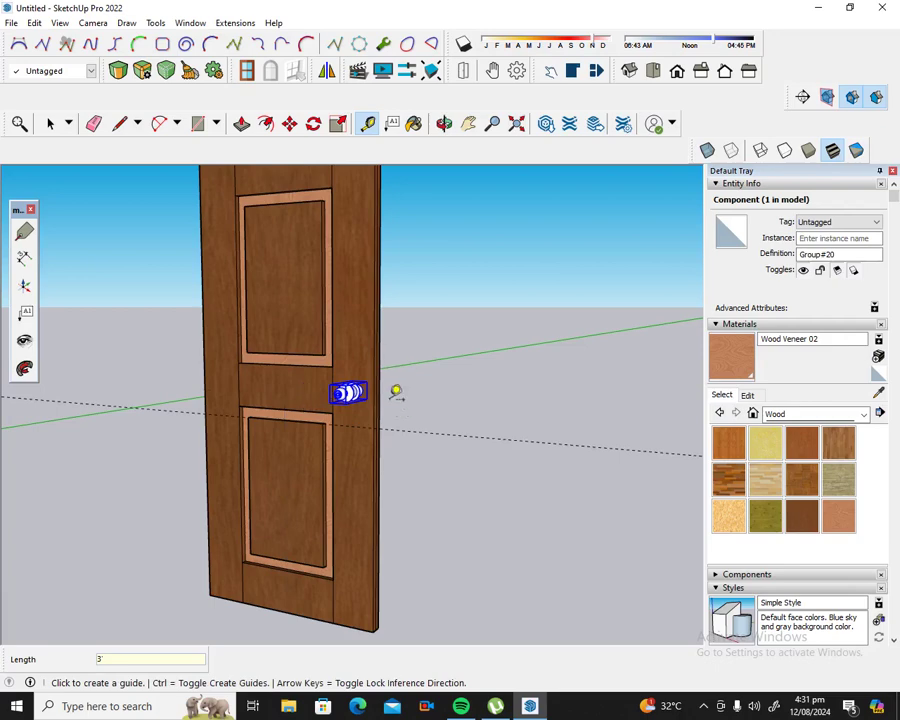
{"action": "scroll", "coordinate": [396, 391], "scroll_direction": "up", "scroll_amount": 2}
{"action": "scroll", "coordinate": [367, 365], "scroll_direction": "up", "scroll_amount": 1}
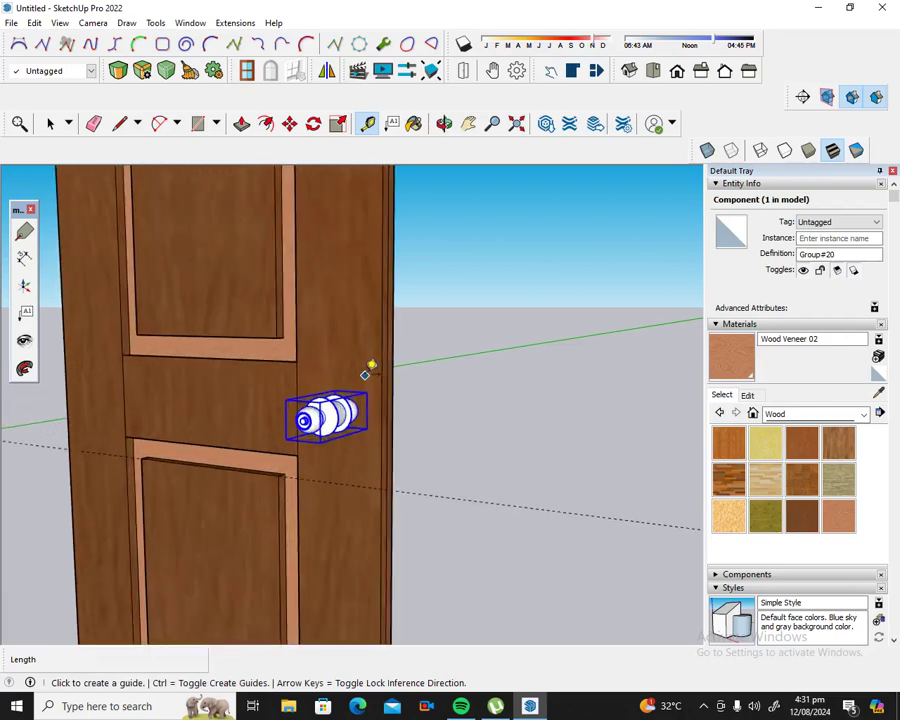
Step: Move the knob lower on the door and partly through its thickness
{"action": "left_click", "coordinate": [444, 123]}
{"action": "left_click_drag", "start_coordinate": [373, 413], "coordinate": [290, 300]}
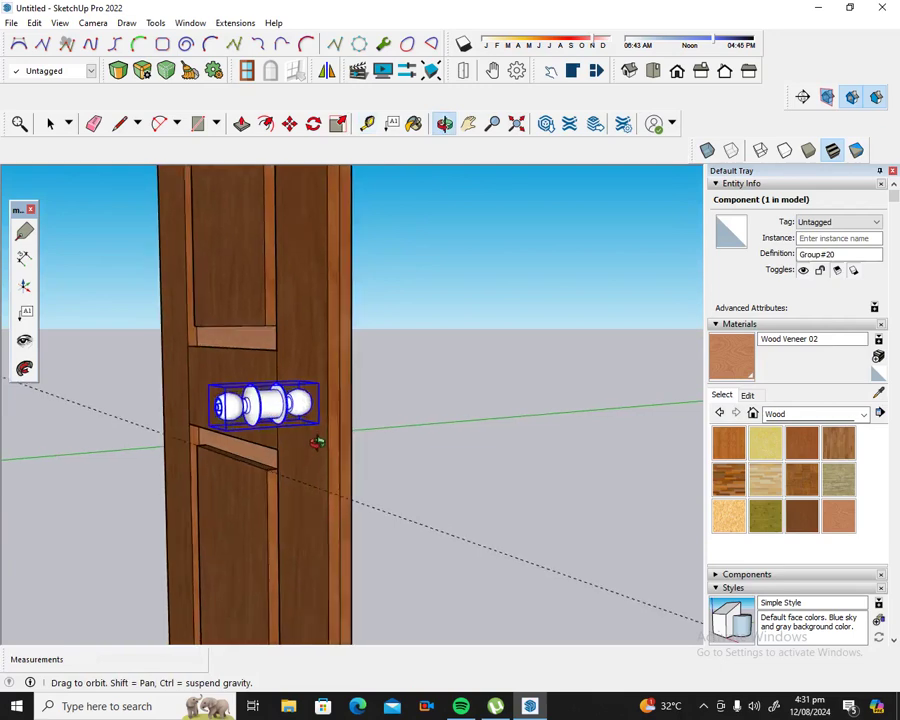
{"action": "left_click", "coordinate": [289, 125]}
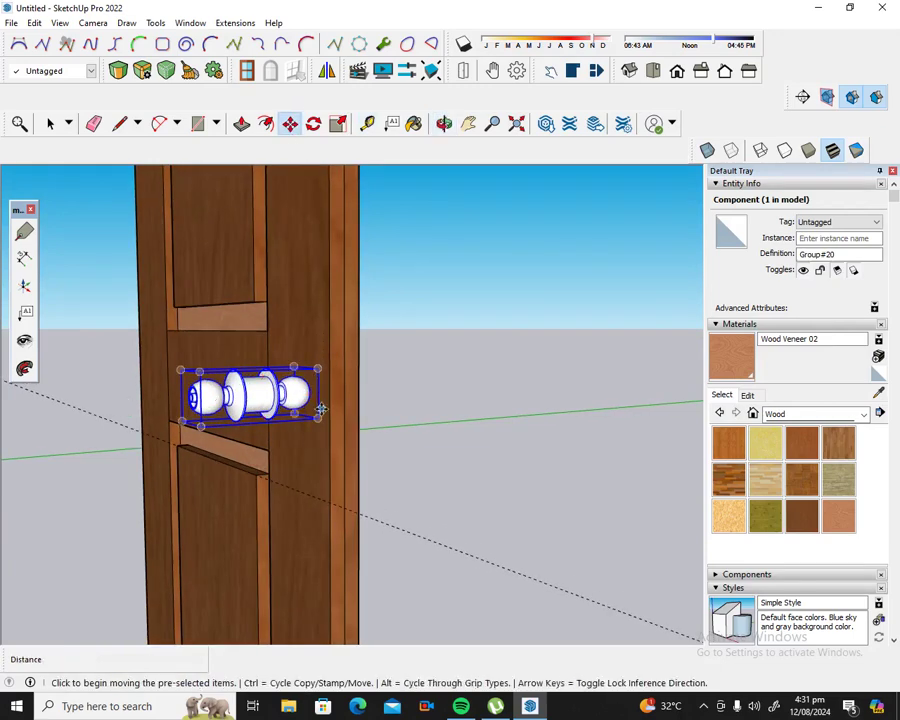
{"action": "left_click", "coordinate": [318, 416]}
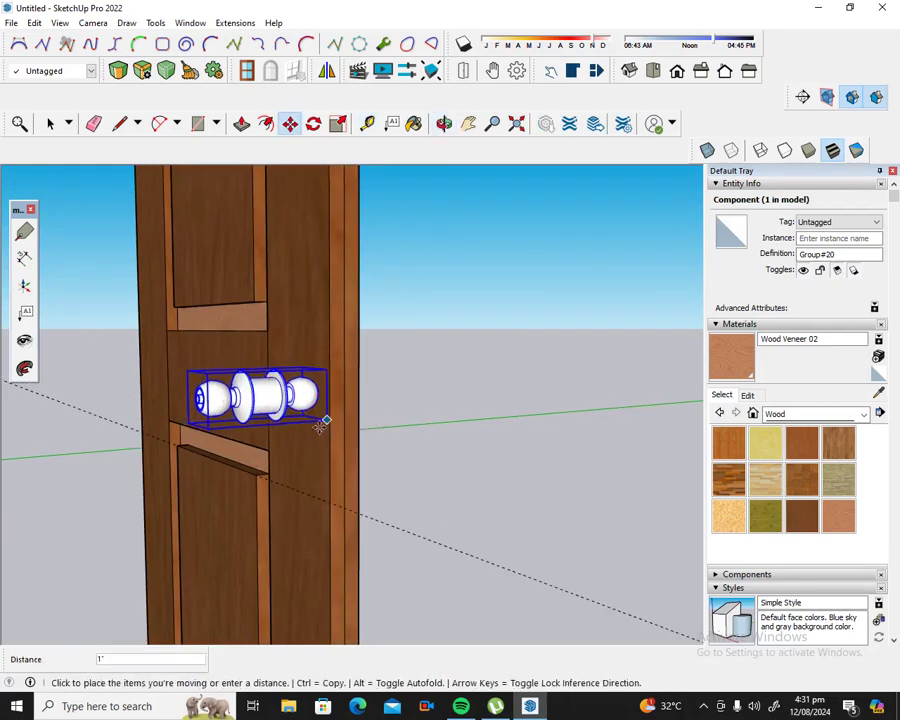
{"action": "left_click", "coordinate": [320, 490]}
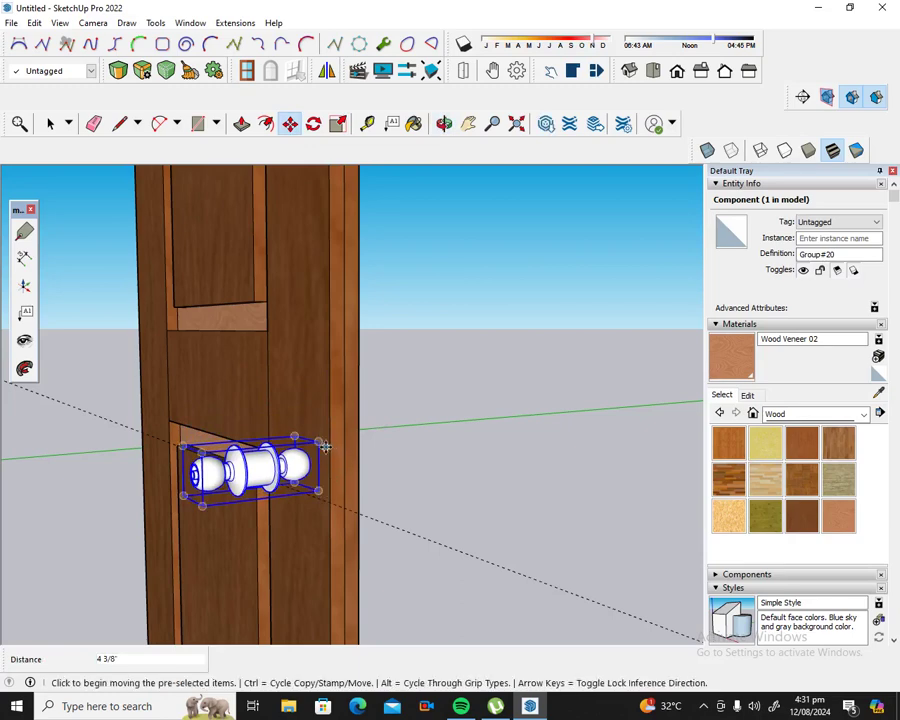
{"action": "left_click", "coordinate": [326, 447]}
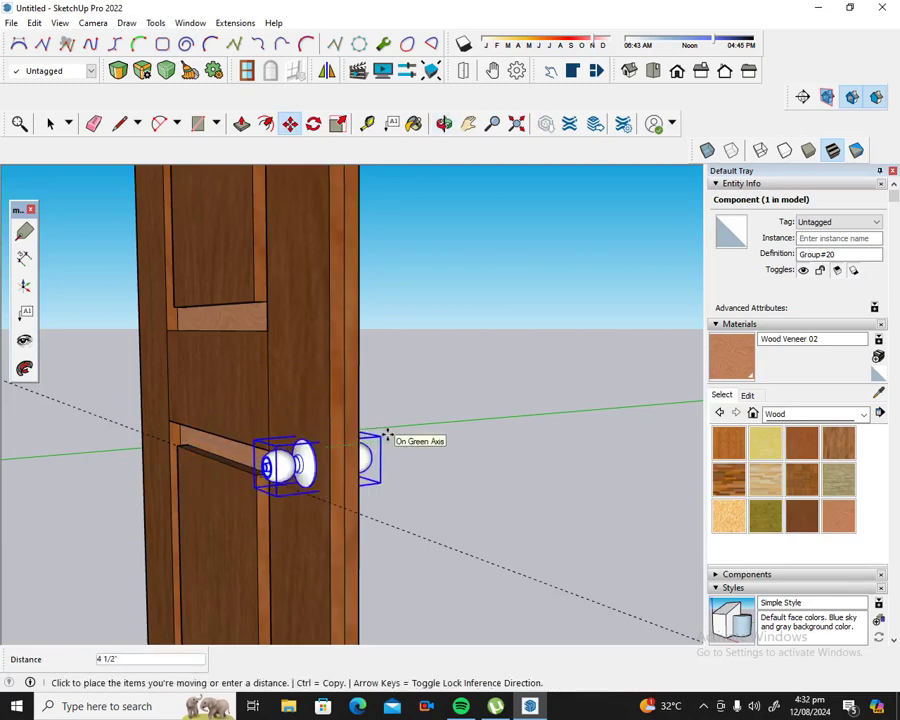
{"action": "left_click", "coordinate": [388, 433]}
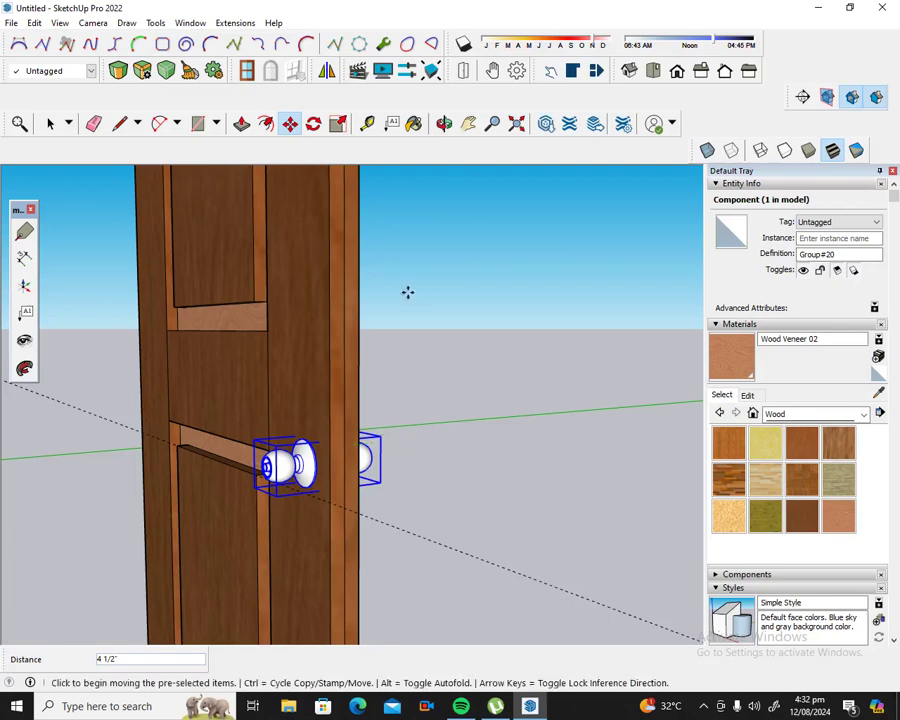
Step: Looking along the door edge, nudge the knob 1/8" and fine-tune its position
{"action": "left_click", "coordinate": [445, 122]}
{"action": "mouse_move", "coordinate": [422, 239]}
{"action": "left_mouse_down"}
{"action": "mouse_move", "coordinate": [356, 357]}
{"action": "mouse_move", "coordinate": [106, 409]}
{"action": "mouse_move", "coordinate": [292, 410]}
{"action": "left_mouse_up"}
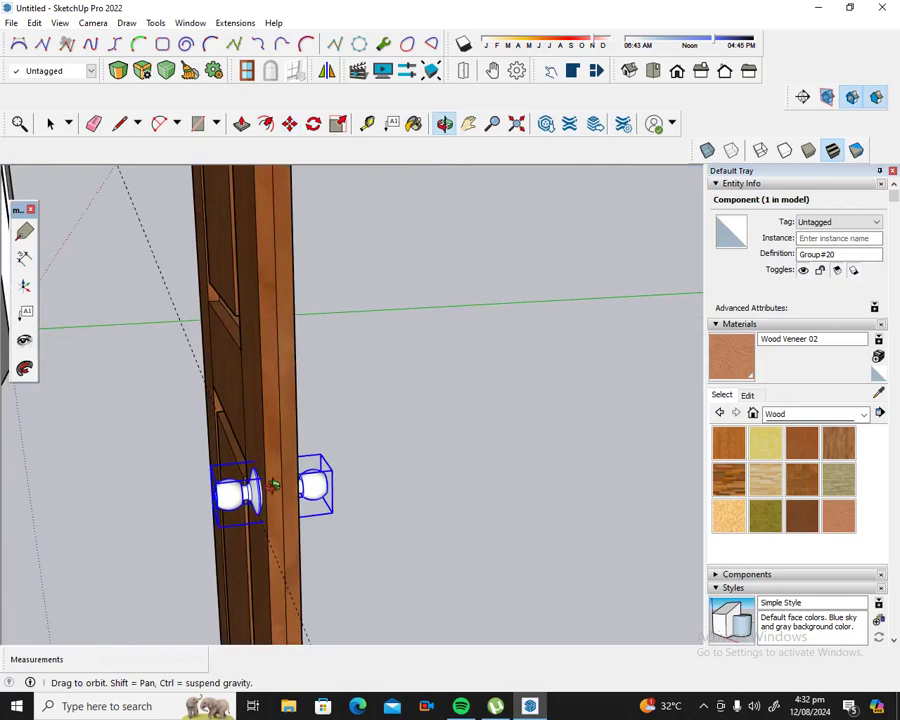
{"action": "scroll", "coordinate": [279, 469], "scroll_direction": "up", "scroll_amount": 2}
{"action": "scroll", "coordinate": [272, 490], "scroll_direction": "up", "scroll_amount": 2}
{"action": "scroll", "coordinate": [275, 484], "scroll_direction": "up", "scroll_amount": 2}
{"action": "scroll", "coordinate": [275, 476], "scroll_direction": "up", "scroll_amount": 2}
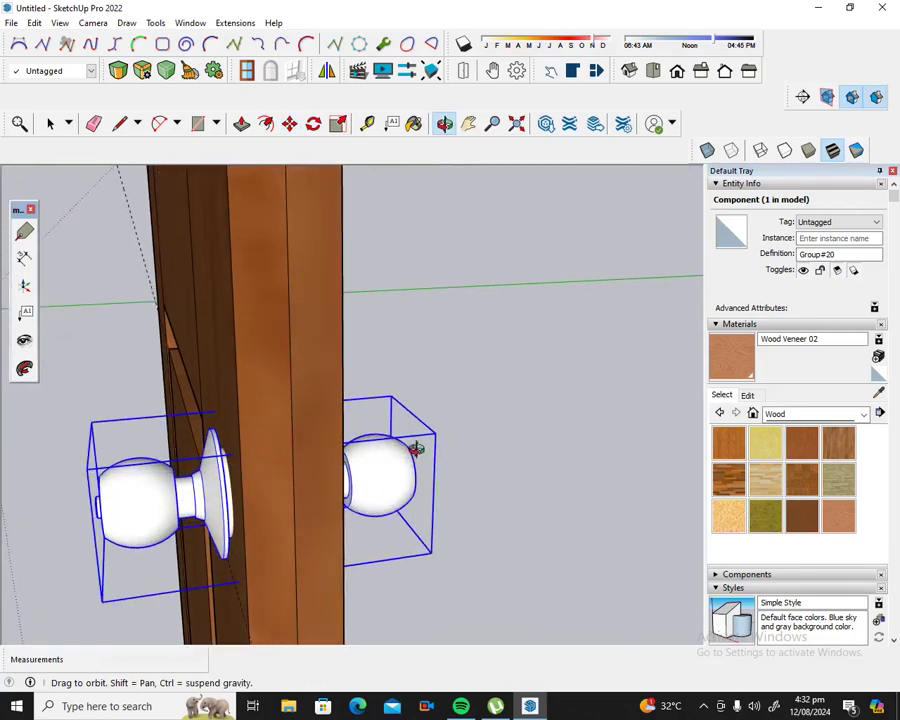
{"action": "left_click", "coordinate": [289, 122]}
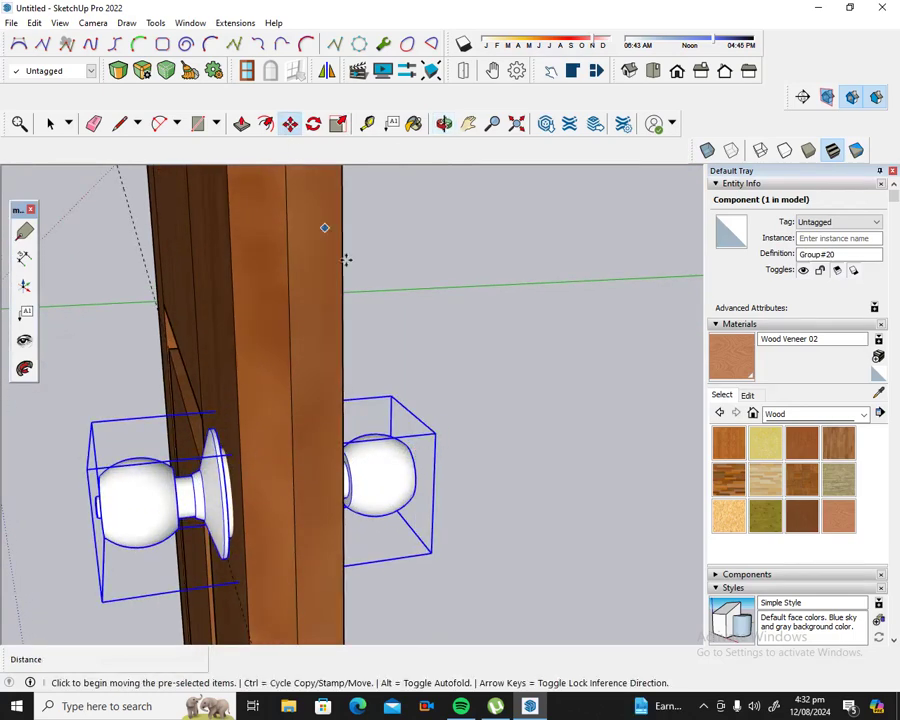
{"action": "left_click", "coordinate": [435, 429]}
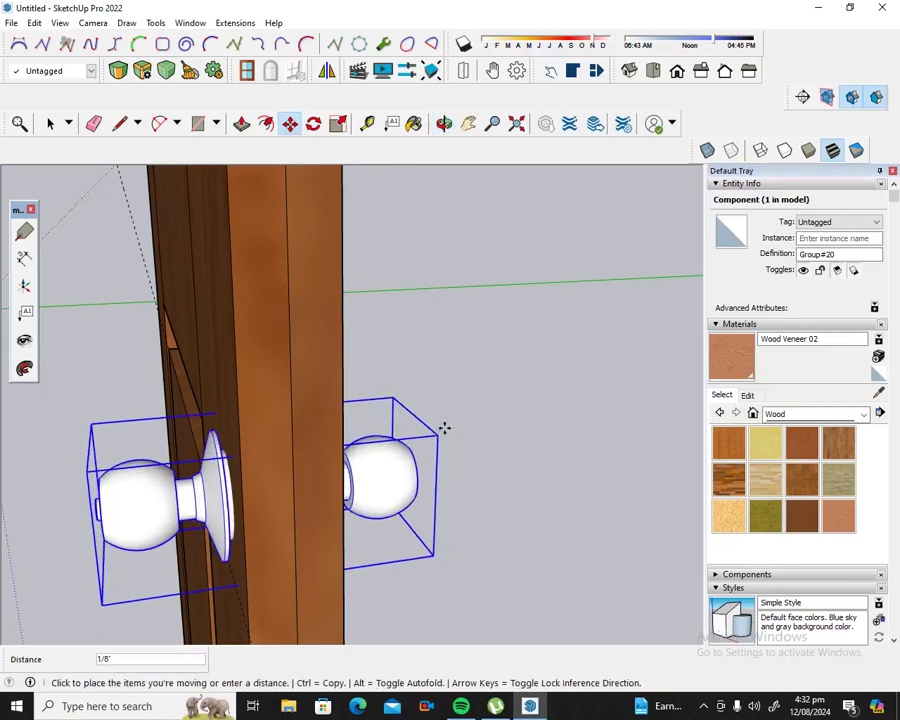
{"action": "left_click", "coordinate": [445, 428]}
{"action": "scroll", "coordinate": [157, 318], "scroll_direction": "up", "scroll_amount": 1}
{"action": "scroll", "coordinate": [157, 318], "scroll_direction": "up", "scroll_amount": 1}
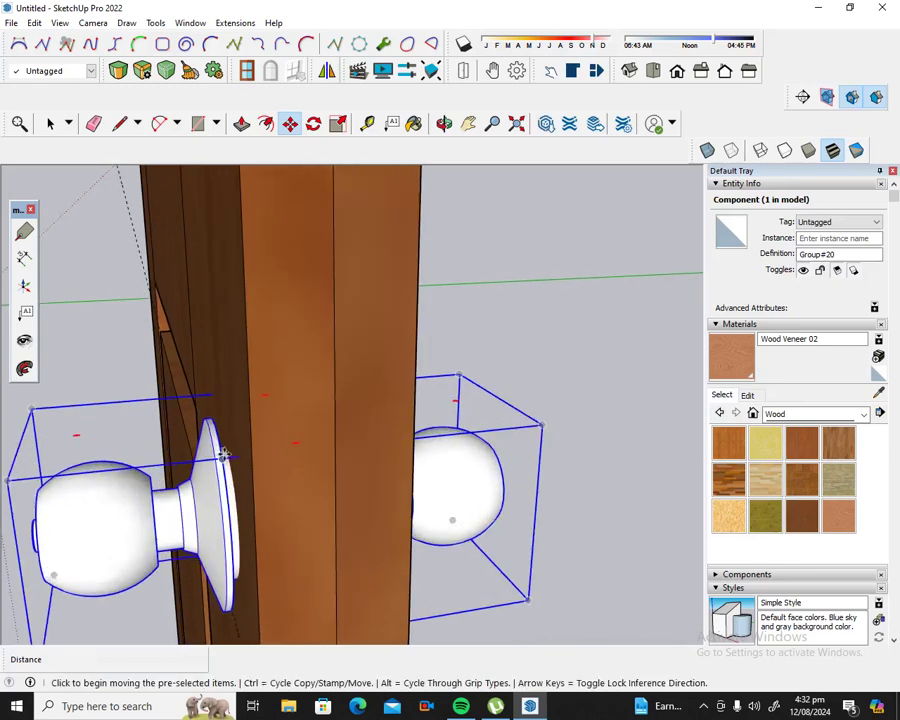
{"action": "left_click", "coordinate": [222, 456]}
{"action": "left_click", "coordinate": [232, 458]}
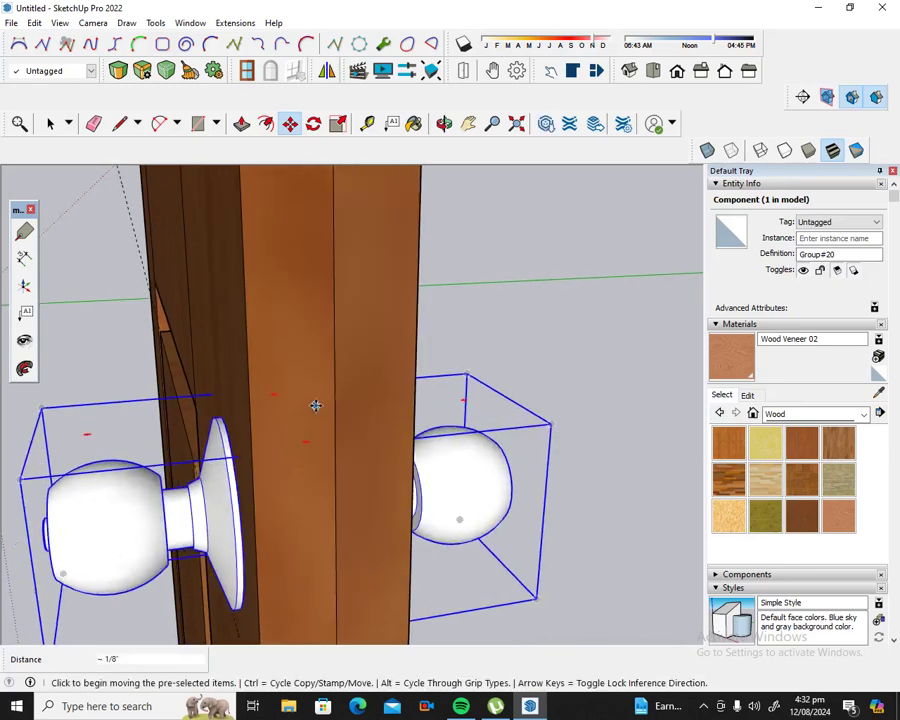
{"action": "scroll", "coordinate": [366, 232], "scroll_direction": "down", "scroll_amount": 2}
{"action": "scroll", "coordinate": [366, 232], "scroll_direction": "down", "scroll_amount": 2}
Step: Orbit back to face the door front and deselect the knob
{"action": "left_click", "coordinate": [445, 124]}
{"action": "mouse_move", "coordinate": [320, 464]}
{"action": "left_mouse_down"}
{"action": "mouse_move", "coordinate": [512, 466]}
{"action": "mouse_move", "coordinate": [626, 444]}
{"action": "mouse_move", "coordinate": [560, 390]}
{"action": "mouse_move", "coordinate": [555, 413]}
{"action": "left_mouse_up"}
{"action": "scroll", "coordinate": [555, 413], "scroll_direction": "down", "scroll_amount": 3}
{"action": "scroll", "coordinate": [553, 410], "scroll_direction": "down", "scroll_amount": 2}
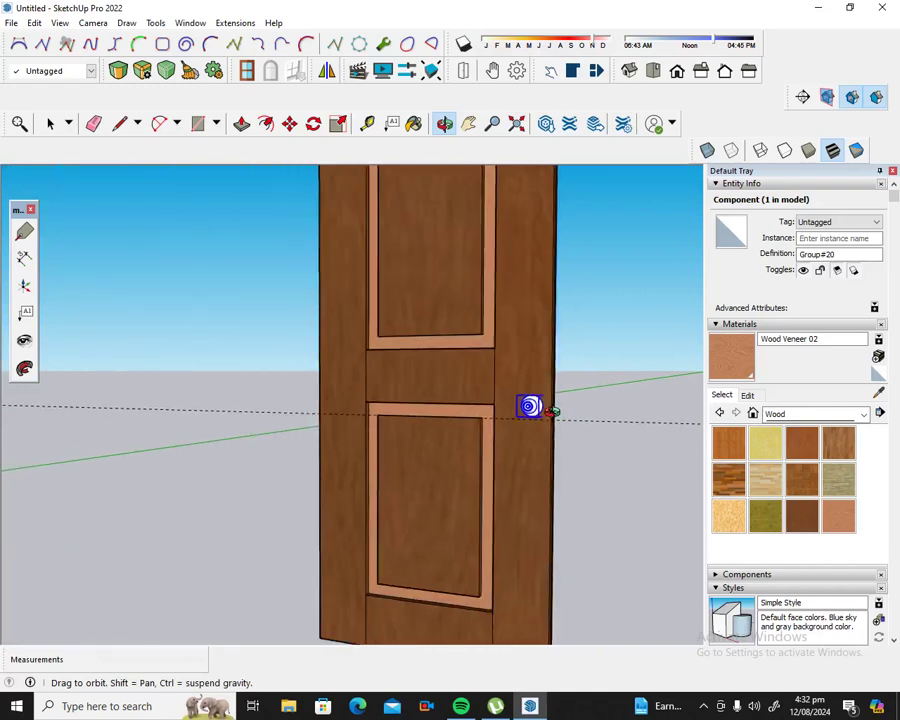
{"action": "scroll", "coordinate": [553, 410], "scroll_direction": "down", "scroll_amount": 2}
{"action": "scroll", "coordinate": [561, 394], "scroll_direction": "up", "scroll_amount": 2}
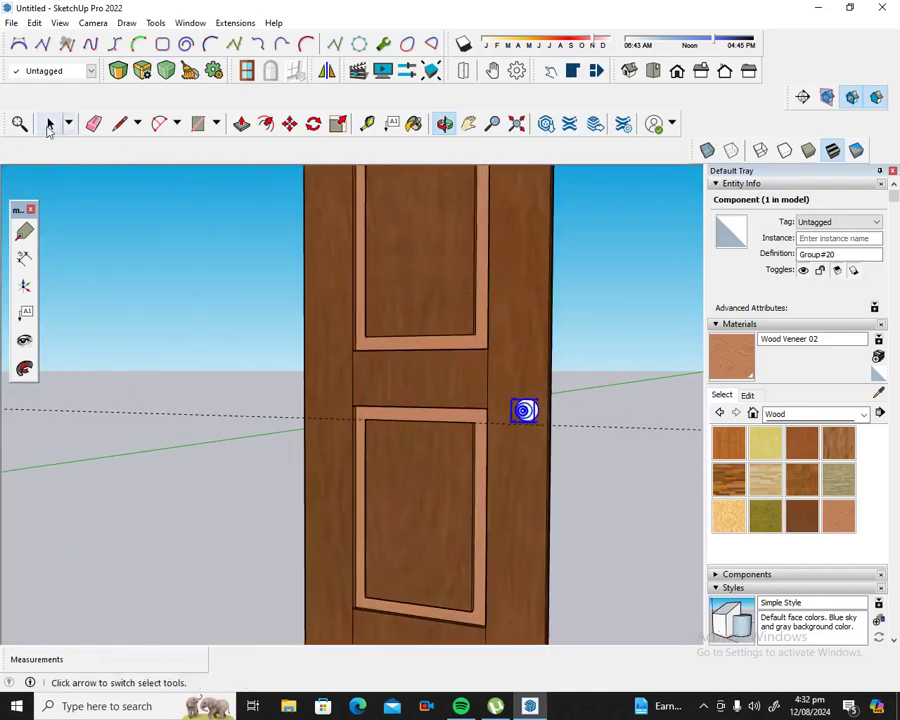
{"action": "left_click", "coordinate": [50, 123]}
{"action": "left_click", "coordinate": [144, 249]}
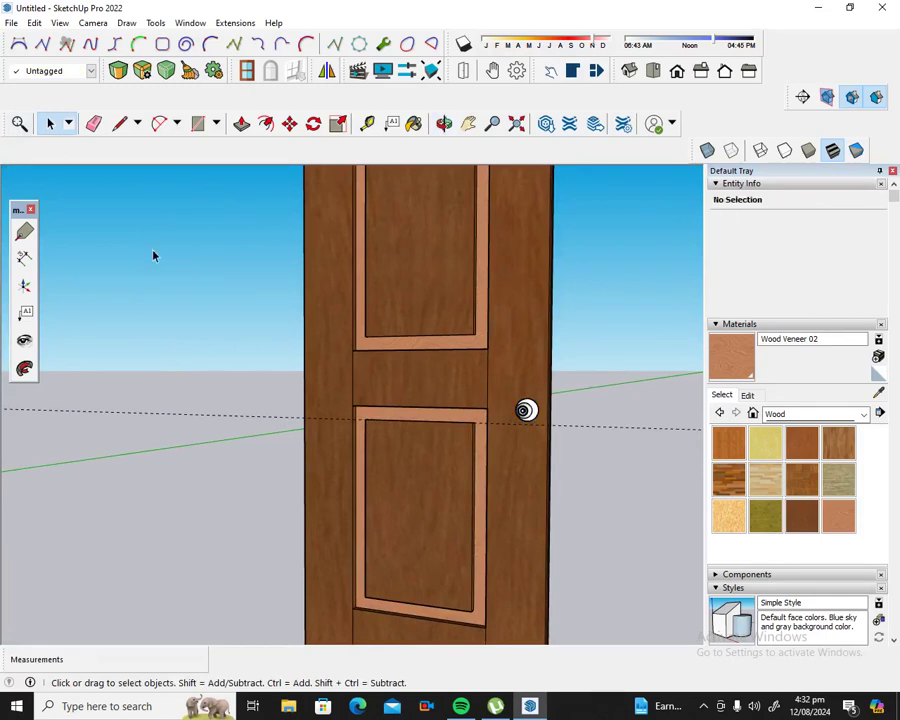
{"action": "scroll", "coordinate": [556, 442], "scroll_direction": "down", "scroll_amount": 2}
{"action": "scroll", "coordinate": [586, 402], "scroll_direction": "up", "scroll_amount": 1}
{"action": "scroll", "coordinate": [586, 401], "scroll_direction": "up", "scroll_amount": 2}
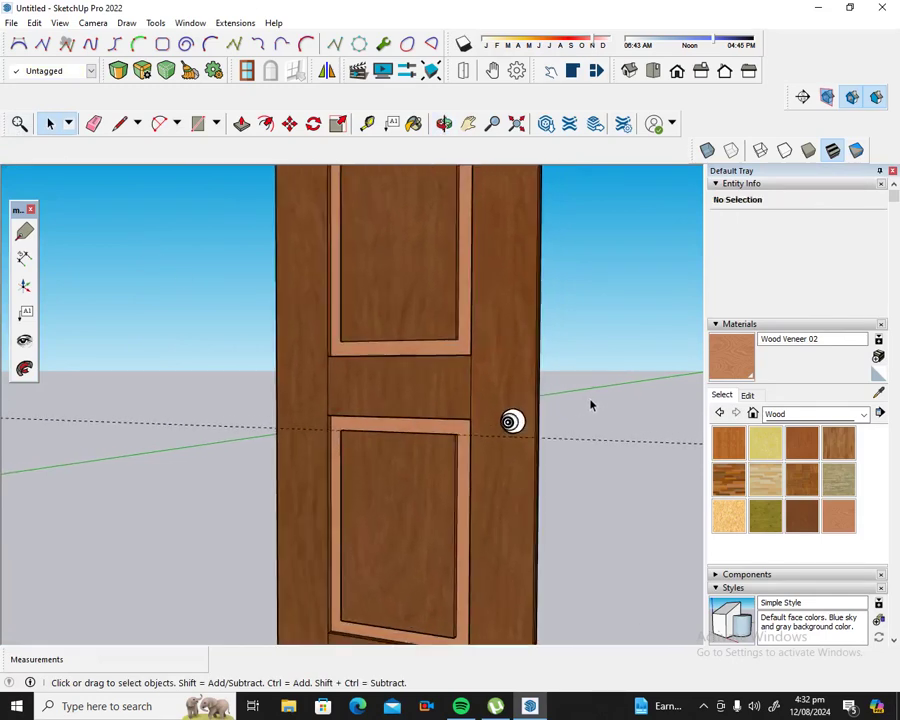
{"action": "scroll", "coordinate": [586, 402], "scroll_direction": "up", "scroll_amount": 2}
{"action": "scroll", "coordinate": [586, 405], "scroll_direction": "up", "scroll_amount": 2}
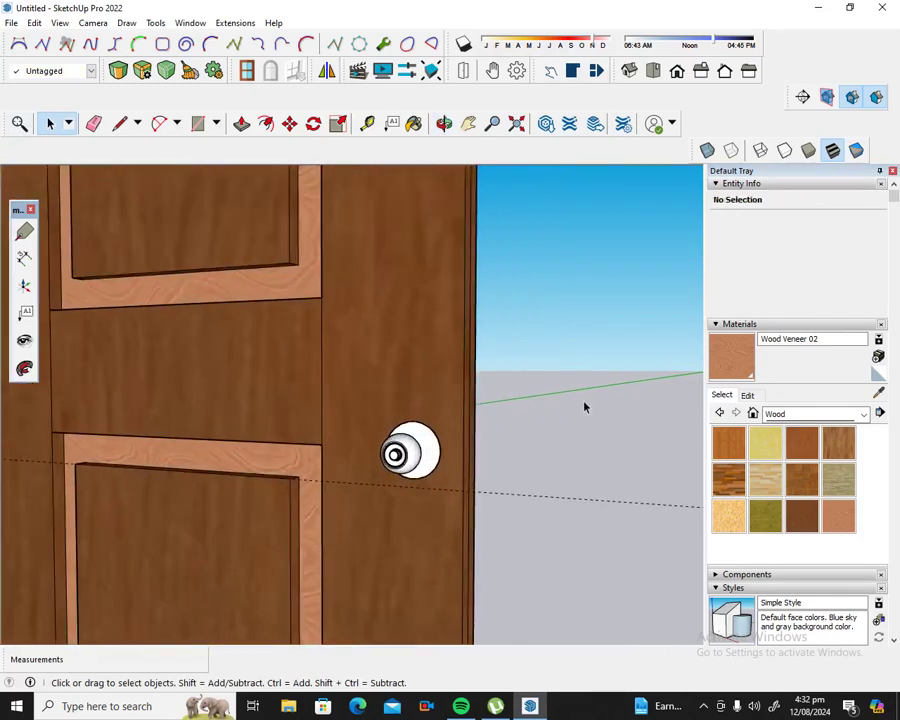
Step: Paint the knob with Metal Corrugated Shiny from the Metal materials collection
{"action": "left_click", "coordinate": [863, 415]}
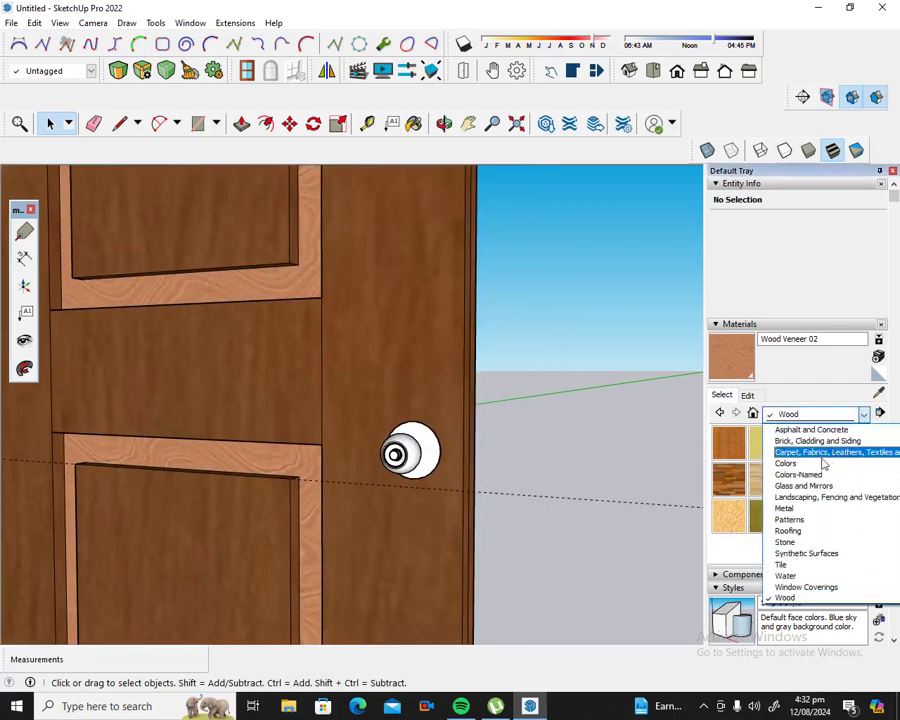
{"action": "left_click", "coordinate": [786, 510]}
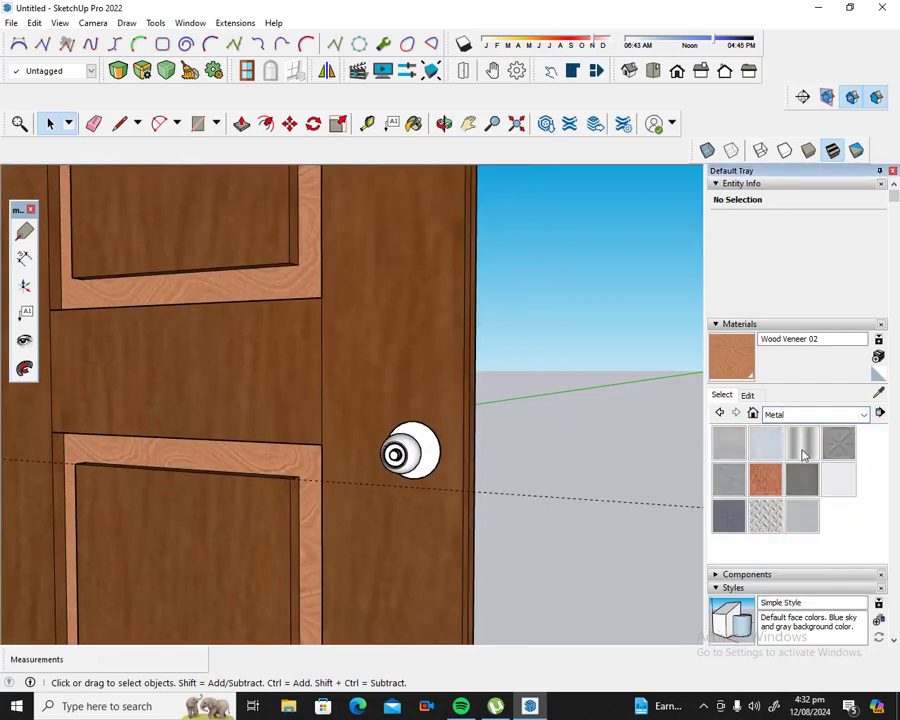
{"action": "left_click", "coordinate": [803, 444]}
{"action": "left_click", "coordinate": [426, 455]}
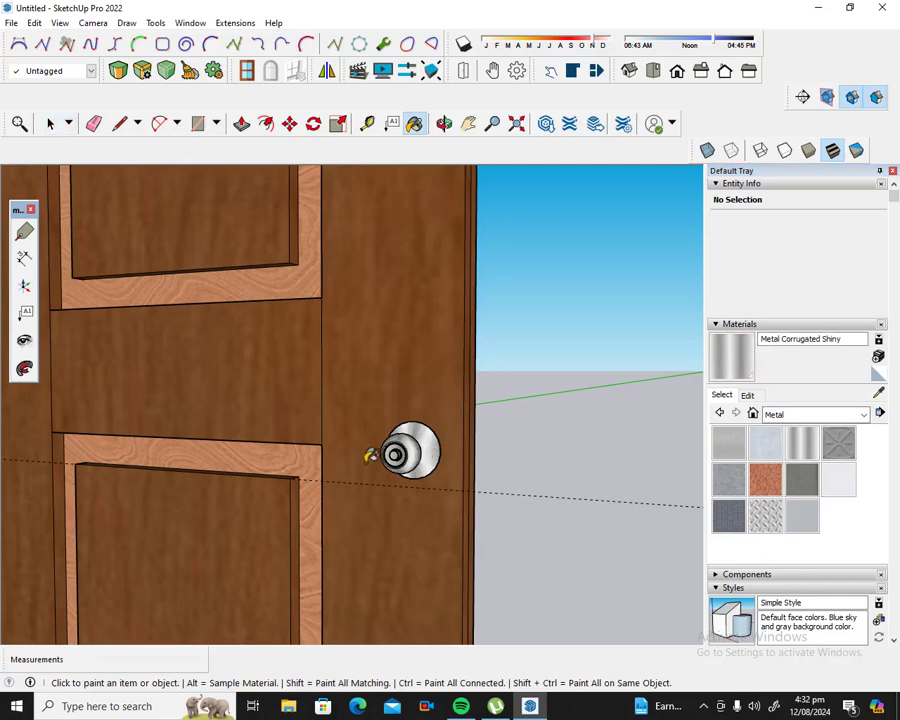
{"action": "scroll", "coordinate": [396, 455], "scroll_direction": "up", "scroll_amount": 1}
{"action": "scroll", "coordinate": [396, 452], "scroll_direction": "up", "scroll_amount": 2}
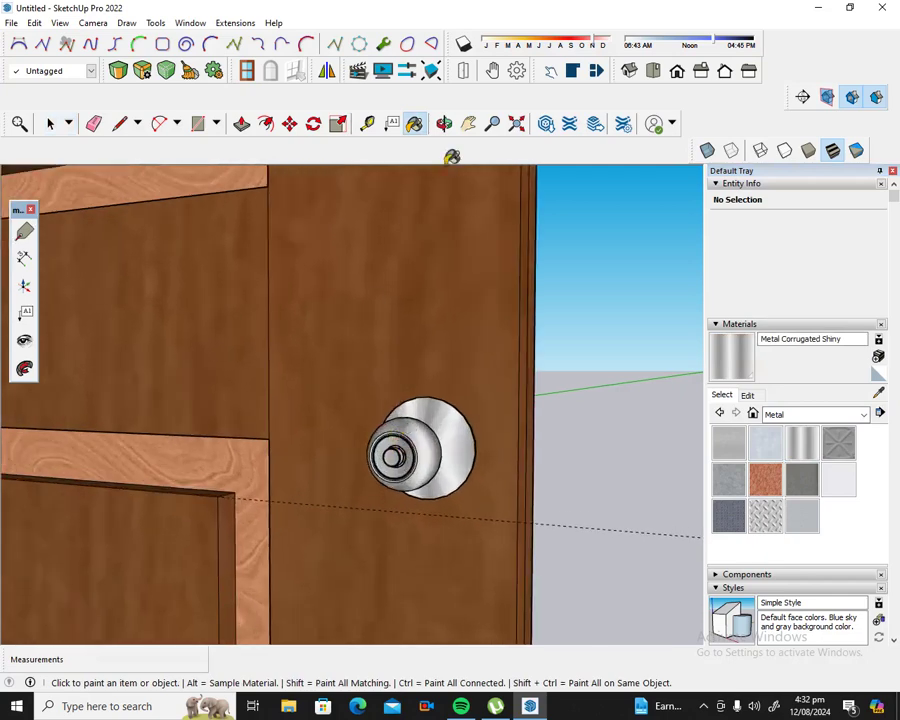
{"action": "left_click", "coordinate": [444, 123]}
{"action": "mouse_move", "coordinate": [502, 276]}
{"action": "left_mouse_down"}
{"action": "mouse_move", "coordinate": [249, 297]}
{"action": "mouse_move", "coordinate": [356, 331]}
{"action": "mouse_move", "coordinate": [142, 380]}
{"action": "mouse_move", "coordinate": [428, 327]}
{"action": "mouse_move", "coordinate": [221, 370]}
{"action": "mouse_move", "coordinate": [532, 365]}
{"action": "left_mouse_up"}
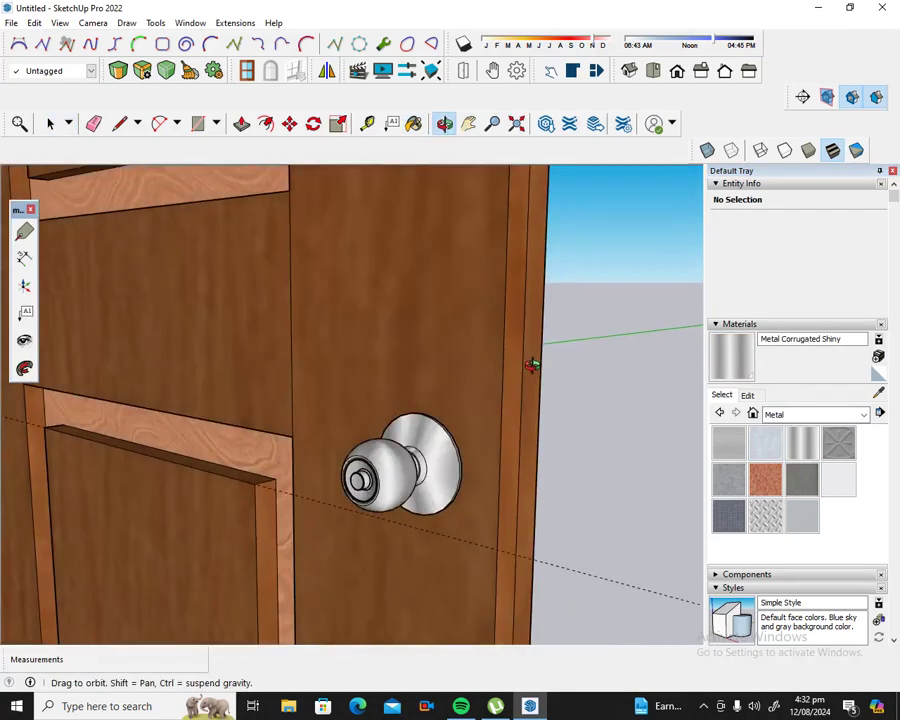
Step: Delete all guide lines from the model via Edit > Delete Guides
{"action": "mouse_move", "coordinate": [379, 355]}
{"action": "left_mouse_down"}
{"action": "mouse_move", "coordinate": [548, 315]}
{"action": "mouse_move", "coordinate": [474, 278]}
{"action": "mouse_move", "coordinate": [524, 344]}
{"action": "left_mouse_up"}
{"action": "scroll", "coordinate": [512, 305], "scroll_direction": "down", "scroll_amount": 3}
{"action": "scroll", "coordinate": [506, 303], "scroll_direction": "down", "scroll_amount": 2}
{"action": "scroll", "coordinate": [508, 303], "scroll_direction": "down", "scroll_amount": 2}
{"action": "scroll", "coordinate": [509, 303], "scroll_direction": "down", "scroll_amount": 2}
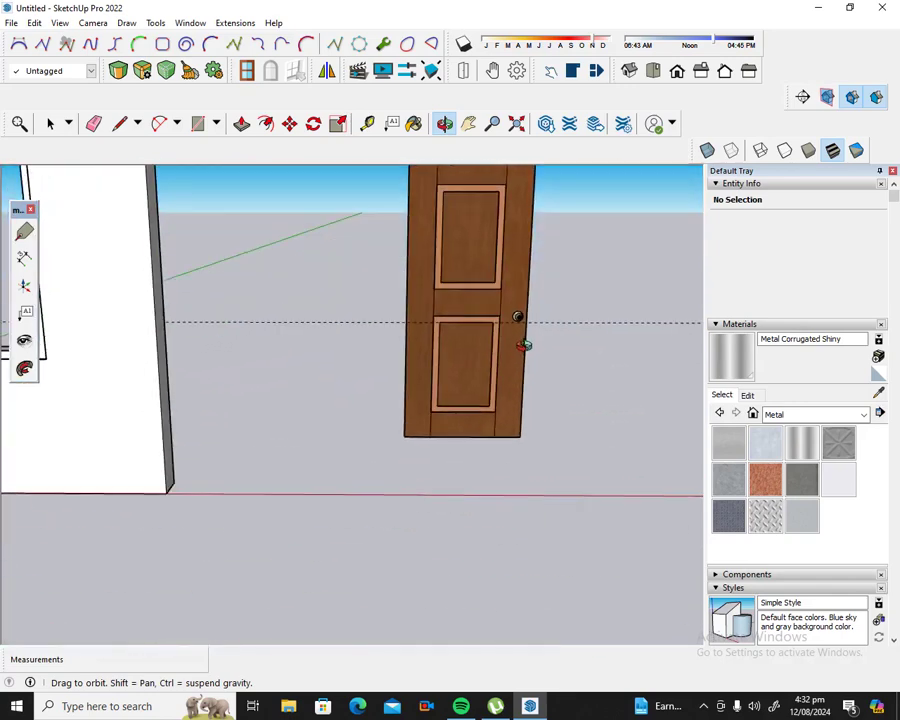
{"action": "left_click", "coordinate": [34, 22]}
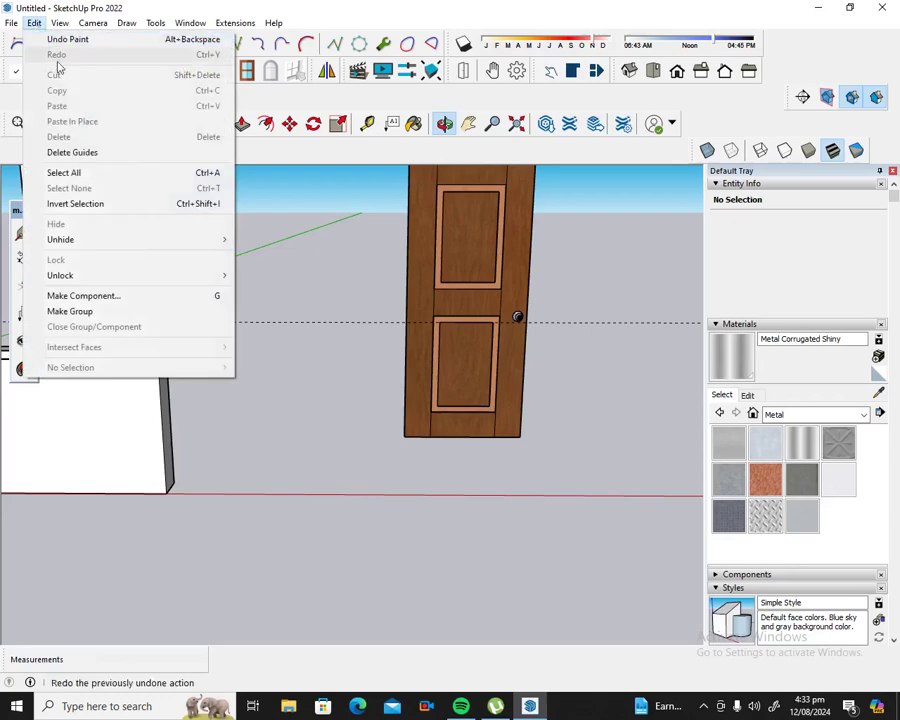
{"action": "left_click", "coordinate": [76, 152]}
Step: Select the whole door with its knob and make it a single group
{"action": "scroll", "coordinate": [300, 260], "scroll_direction": "down", "scroll_amount": 3}
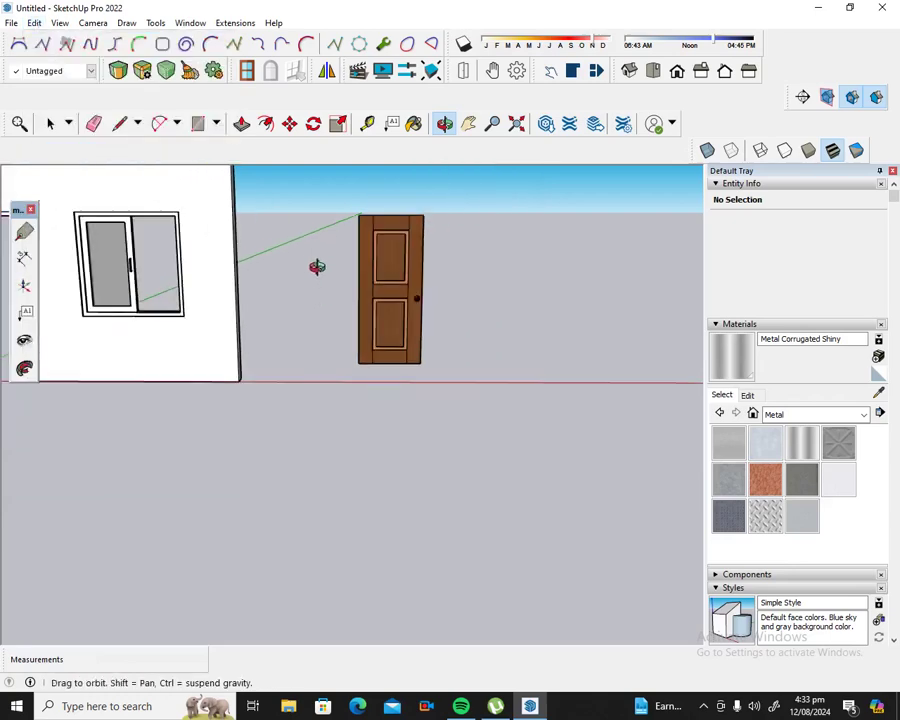
{"action": "left_click", "coordinate": [50, 122]}
{"action": "left_click_drag", "start_coordinate": [343, 200], "coordinate": [452, 380]}
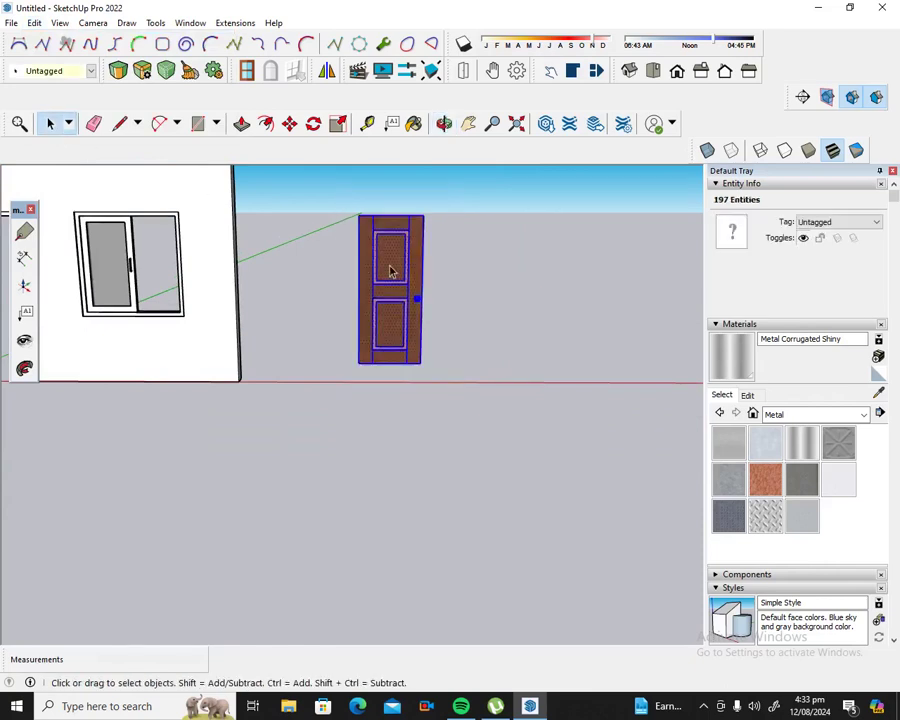
{"action": "right_click", "coordinate": [391, 270]}
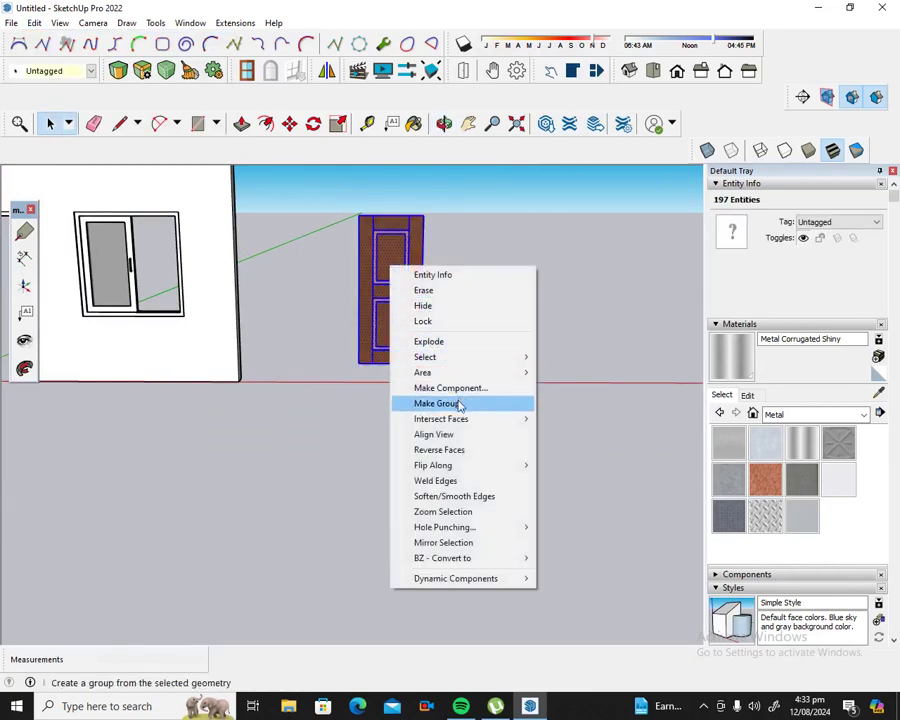
{"action": "left_click", "coordinate": [459, 404]}
{"action": "left_click", "coordinate": [464, 360]}
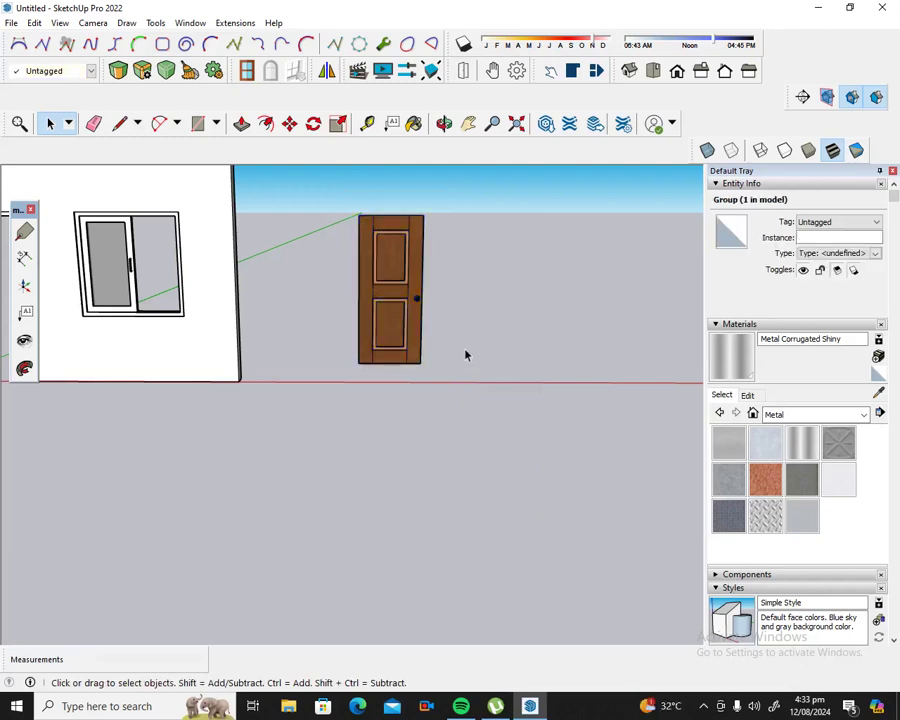
Step: Move the grouped door roughly into the wall's doorway
{"action": "scroll", "coordinate": [520, 345], "scroll_direction": "down", "scroll_amount": 3}
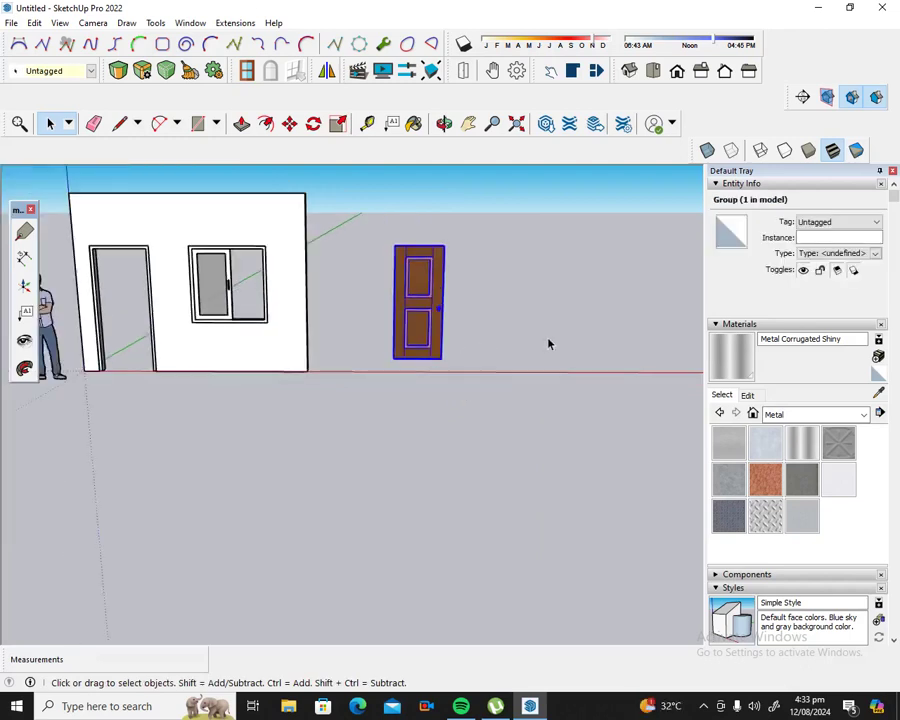
{"action": "left_click", "coordinate": [289, 123]}
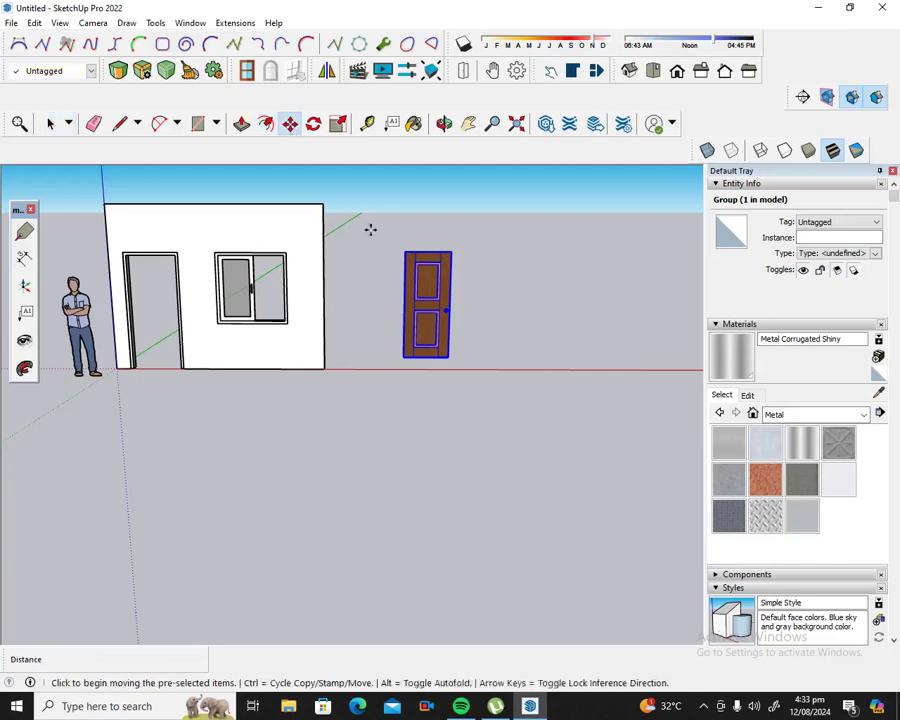
{"action": "left_click_drag", "start_coordinate": [453, 357], "coordinate": [183, 362]}
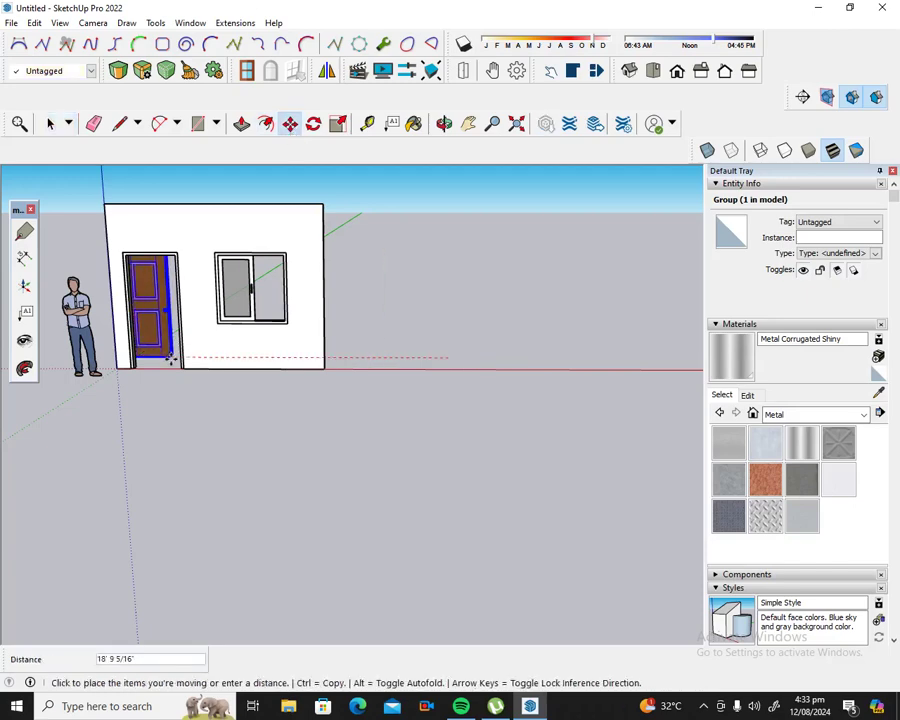
Step: Snap the door's lower-left corner flush with the doorway's bottom corner
{"action": "scroll", "coordinate": [125, 245], "scroll_direction": "up", "scroll_amount": 2}
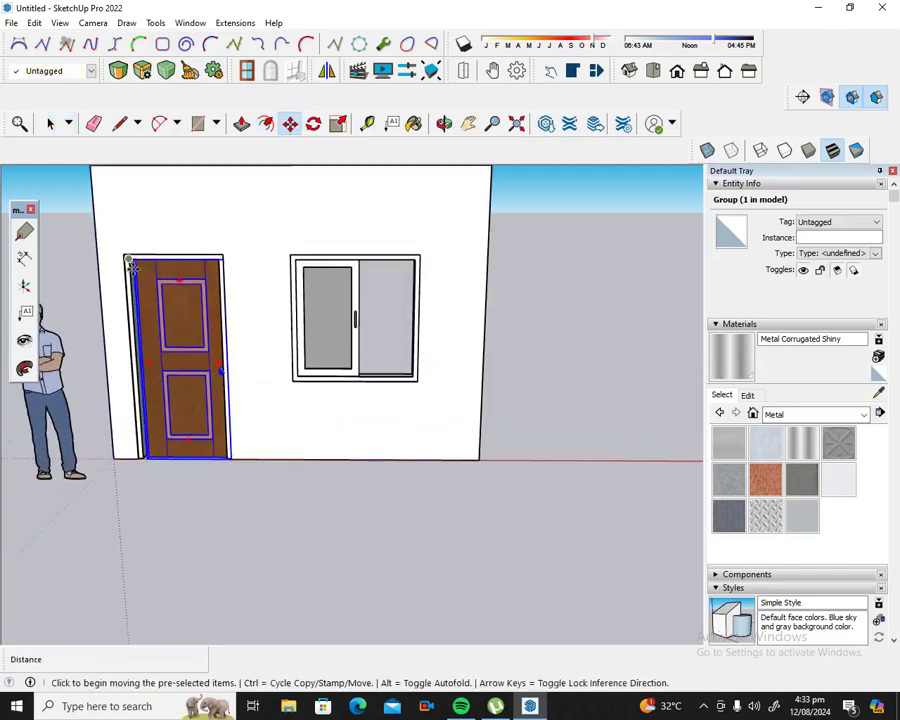
{"action": "scroll", "coordinate": [130, 248], "scroll_direction": "up", "scroll_amount": 2}
{"action": "scroll", "coordinate": [150, 248], "scroll_direction": "up", "scroll_amount": 2}
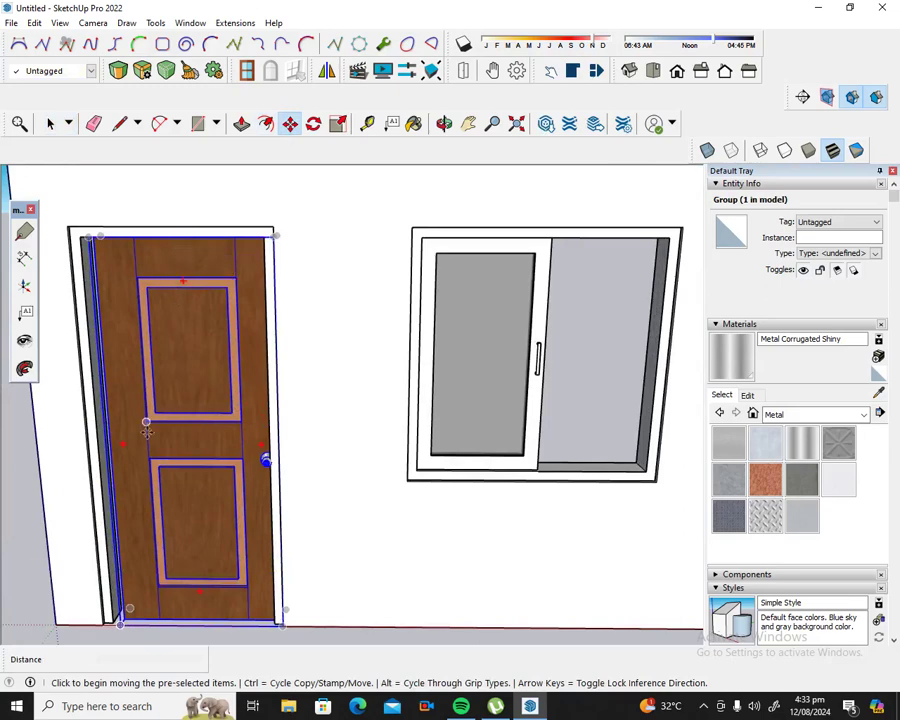
{"action": "scroll", "coordinate": [110, 632], "scroll_direction": "up", "scroll_amount": 1}
{"action": "scroll", "coordinate": [118, 612], "scroll_direction": "up", "scroll_amount": 2}
{"action": "scroll", "coordinate": [122, 612], "scroll_direction": "up", "scroll_amount": 2}
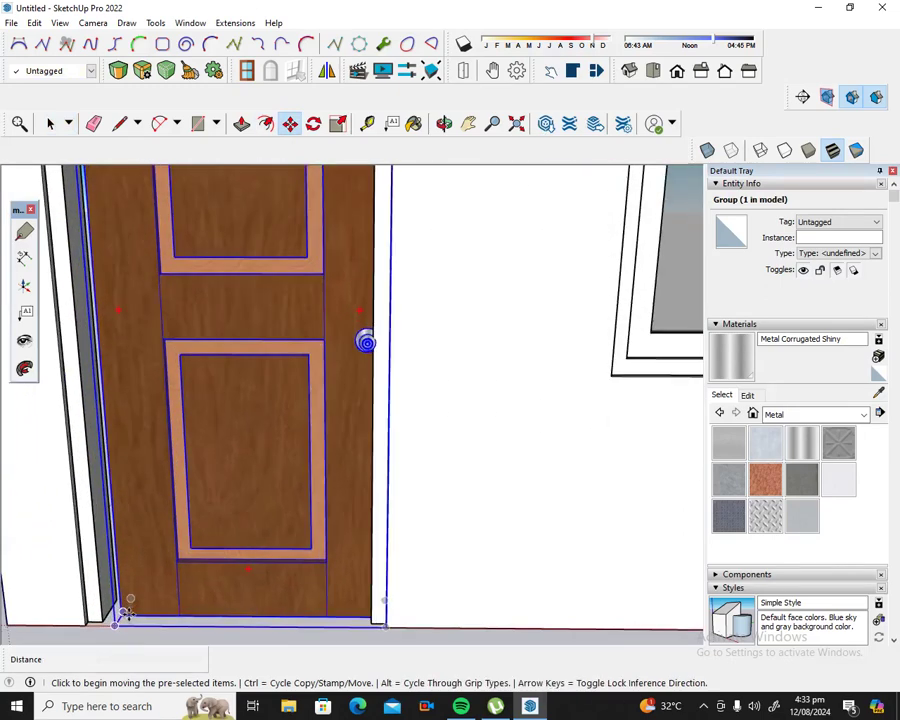
{"action": "left_click", "coordinate": [118, 610]}
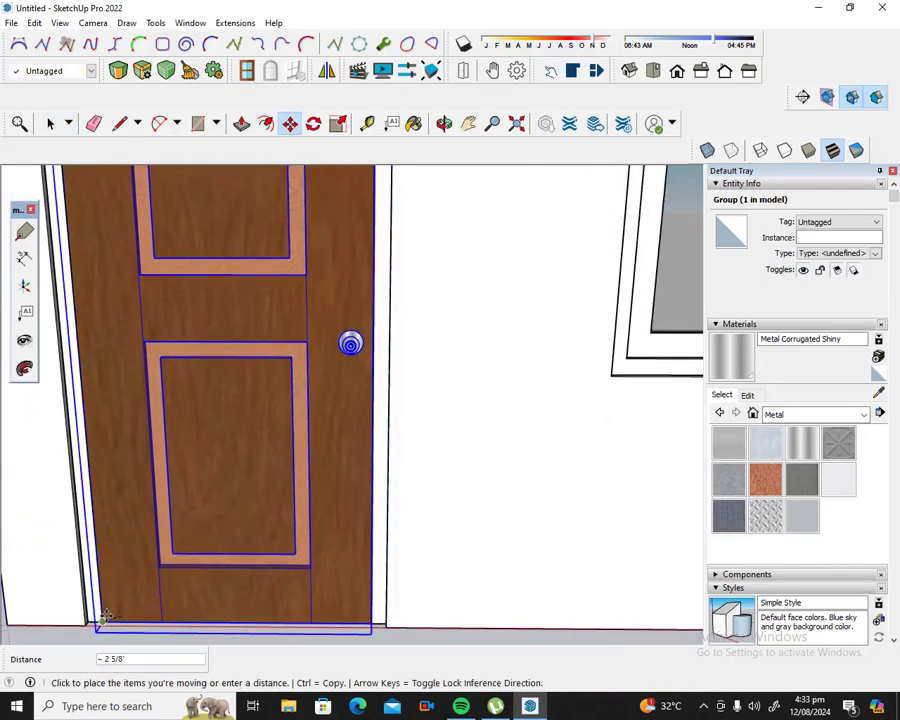
{"action": "left_click", "coordinate": [175, 626]}
{"action": "scroll", "coordinate": [175, 627], "scroll_direction": "down", "scroll_amount": 2}
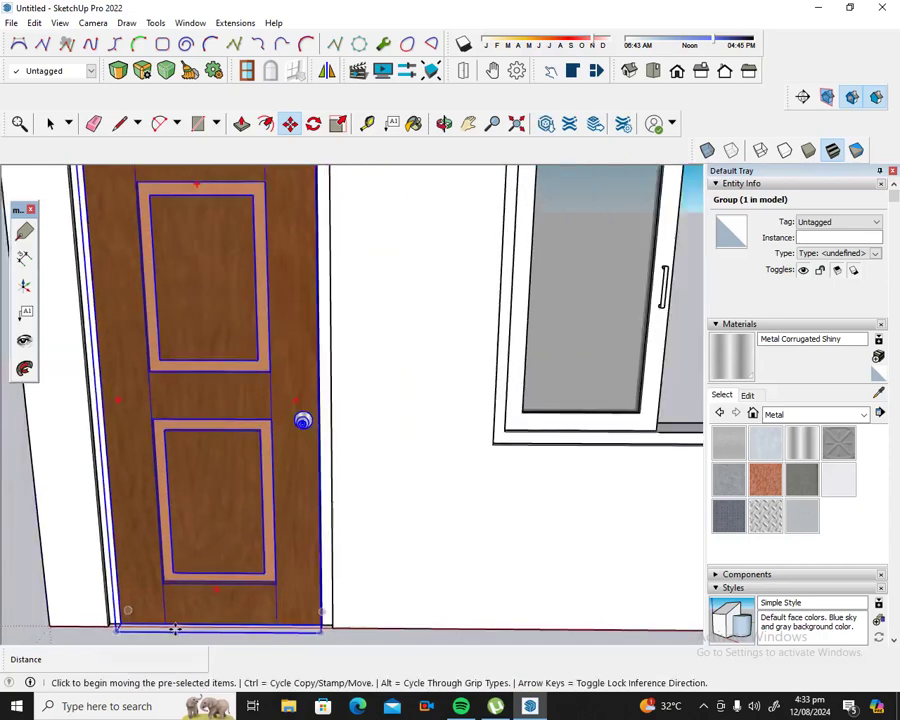
{"action": "scroll", "coordinate": [175, 627], "scroll_direction": "down", "scroll_amount": 2}
{"action": "scroll", "coordinate": [94, 250], "scroll_direction": "up", "scroll_amount": 2}
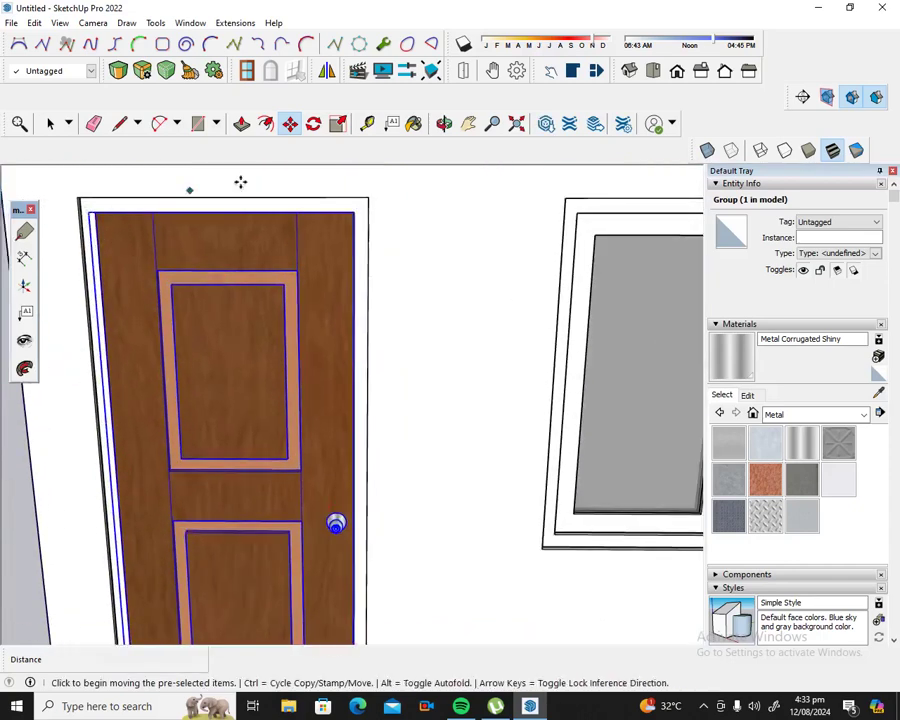
Step: Orbit and zoom the view to inspect the door's top corner in the opening
{"action": "key", "text": "t"}
{"action": "left_click", "coordinate": [445, 123]}
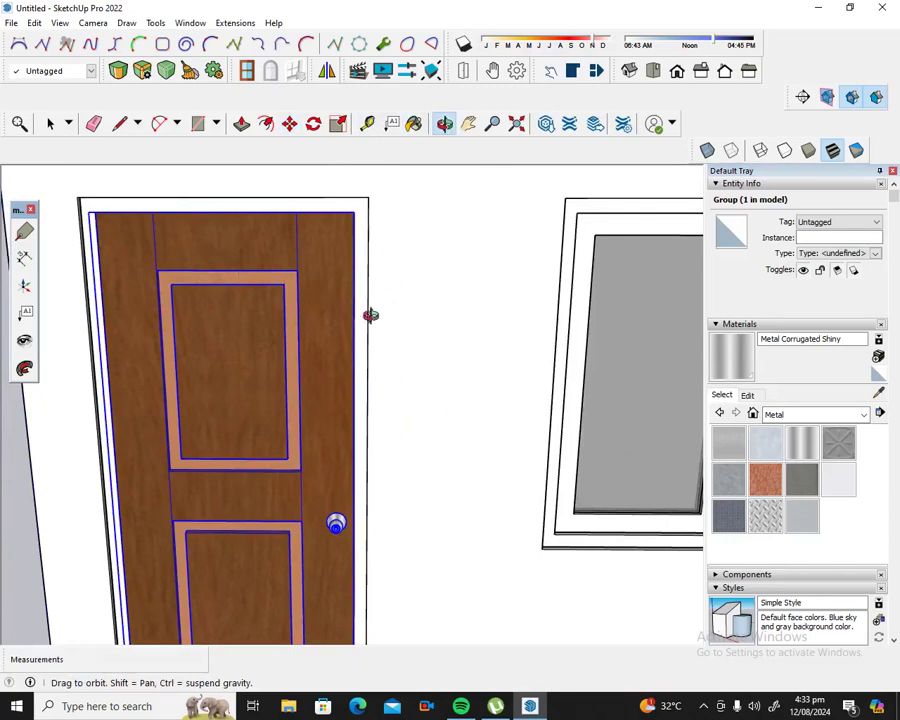
{"action": "left_click_drag", "start_coordinate": [367, 313], "coordinate": [298, 199]}
{"action": "scroll", "coordinate": [110, 240], "scroll_direction": "up", "scroll_amount": 3}
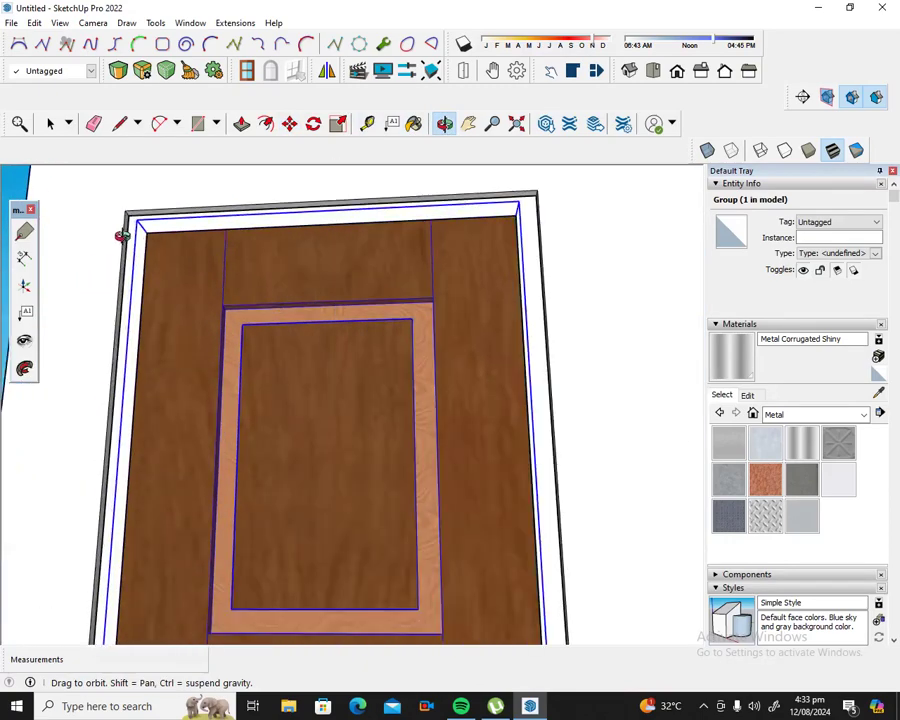
{"action": "scroll", "coordinate": [146, 214], "scroll_direction": "up", "scroll_amount": 3}
{"action": "scroll", "coordinate": [158, 208], "scroll_direction": "up", "scroll_amount": 2}
{"action": "scroll", "coordinate": [157, 215], "scroll_direction": "up", "scroll_amount": 2}
{"action": "left_click_drag", "start_coordinate": [156, 233], "coordinate": [159, 283]}
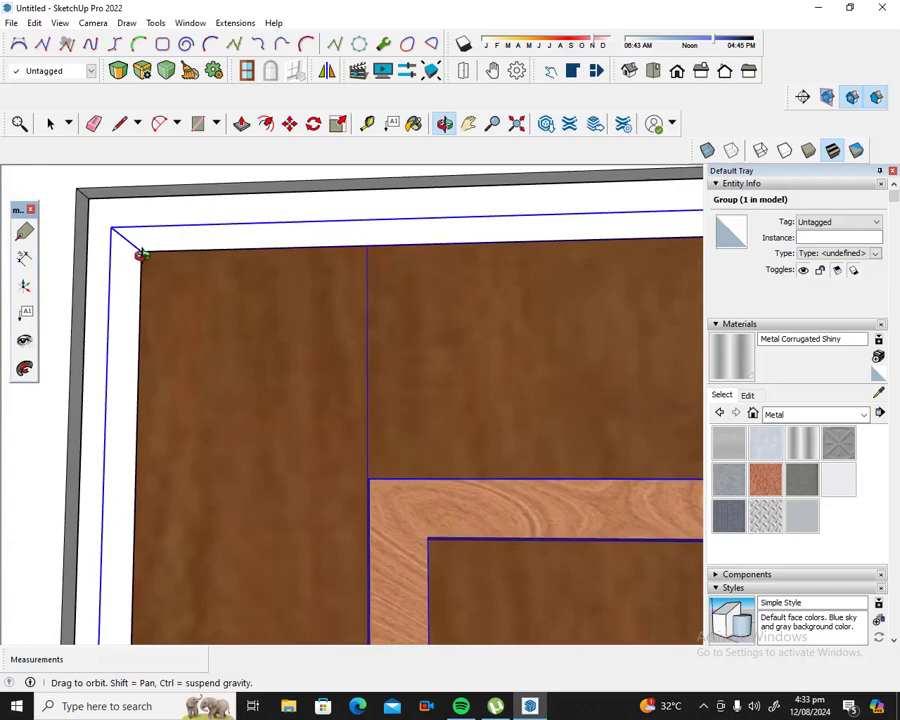
Step: Align the door's top-left corner with the opening, then deselect the door group
{"action": "left_click", "coordinate": [289, 123]}
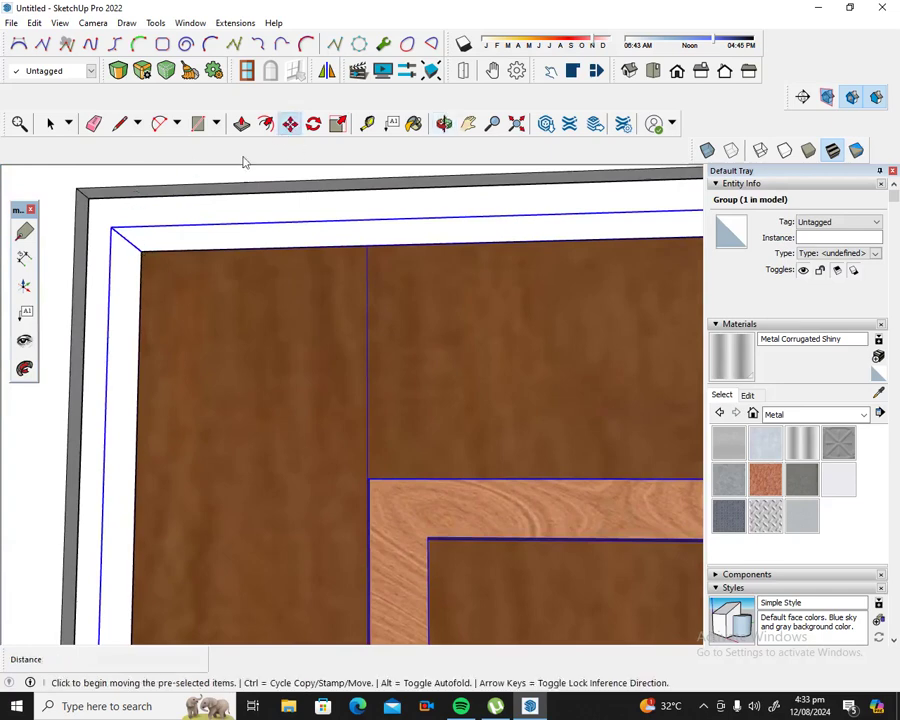
{"action": "left_click", "coordinate": [142, 250]}
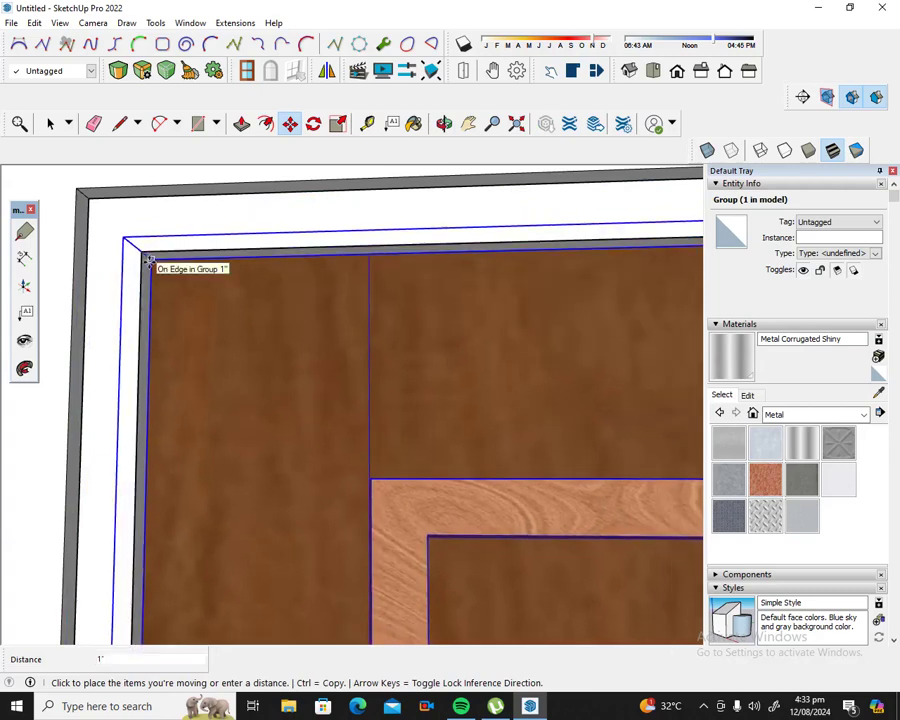
{"action": "left_click", "coordinate": [146, 259]}
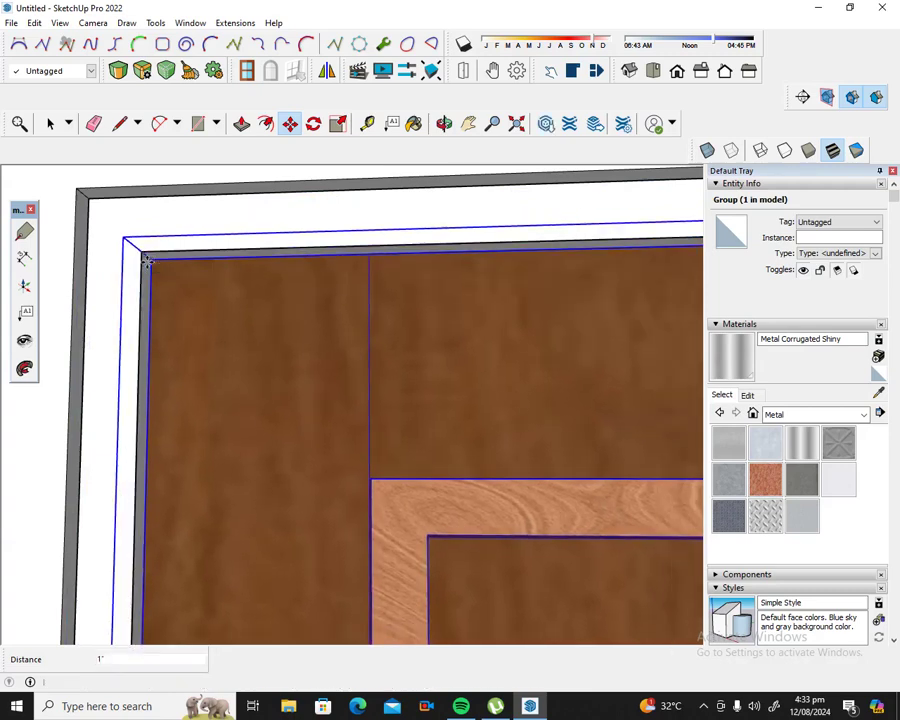
{"action": "scroll", "coordinate": [146, 259], "scroll_direction": "down", "scroll_amount": 2}
{"action": "scroll", "coordinate": [146, 259], "scroll_direction": "down", "scroll_amount": 2}
{"action": "scroll", "coordinate": [146, 259], "scroll_direction": "down", "scroll_amount": 2}
{"action": "scroll", "coordinate": [146, 259], "scroll_direction": "down", "scroll_amount": 2}
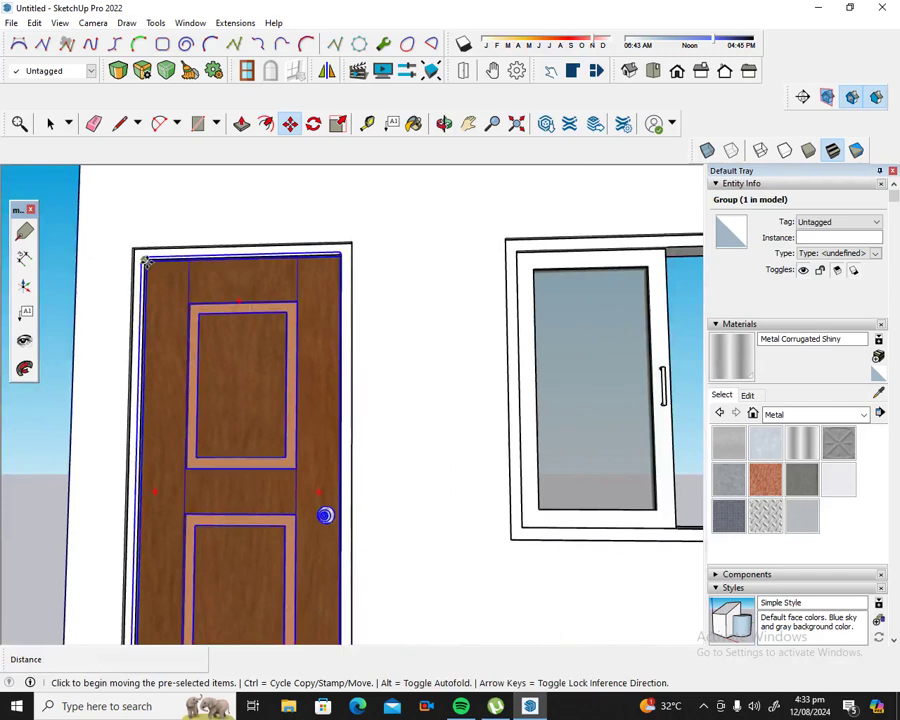
{"action": "scroll", "coordinate": [146, 259], "scroll_direction": "down", "scroll_amount": 2}
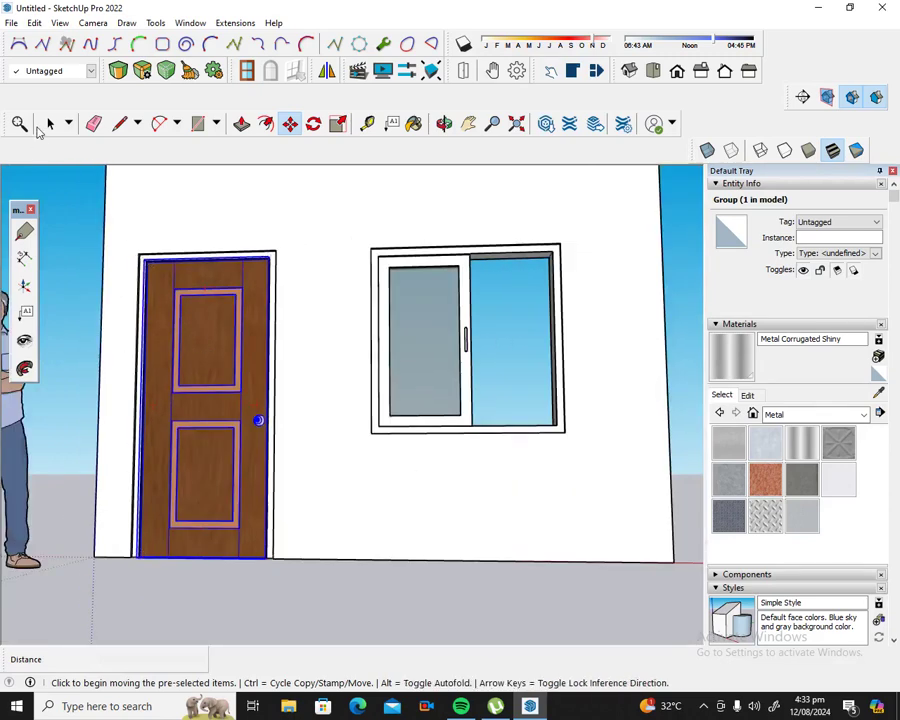
{"action": "left_click", "coordinate": [50, 123]}
{"action": "left_click", "coordinate": [66, 190]}
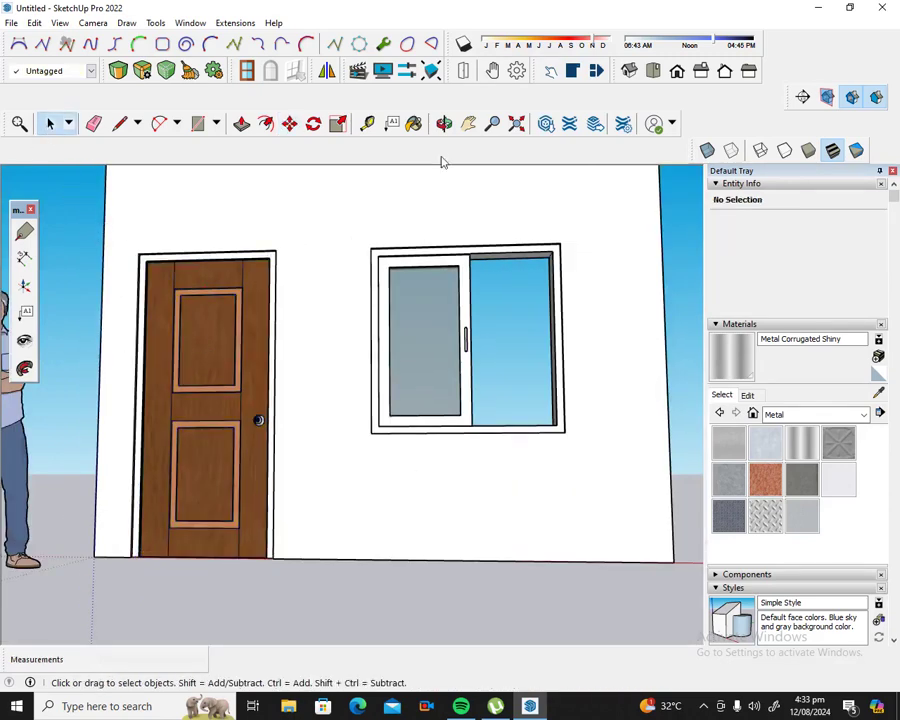
{"action": "left_click", "coordinate": [443, 123]}
{"action": "mouse_move", "coordinate": [406, 184]}
{"action": "left_mouse_down"}
{"action": "mouse_move", "coordinate": [376, 465]}
{"action": "mouse_move", "coordinate": [300, 423]}
{"action": "mouse_move", "coordinate": [463, 321]}
{"action": "left_mouse_up"}
{"action": "scroll", "coordinate": [330, 386], "scroll_direction": "down", "scroll_amount": 3}
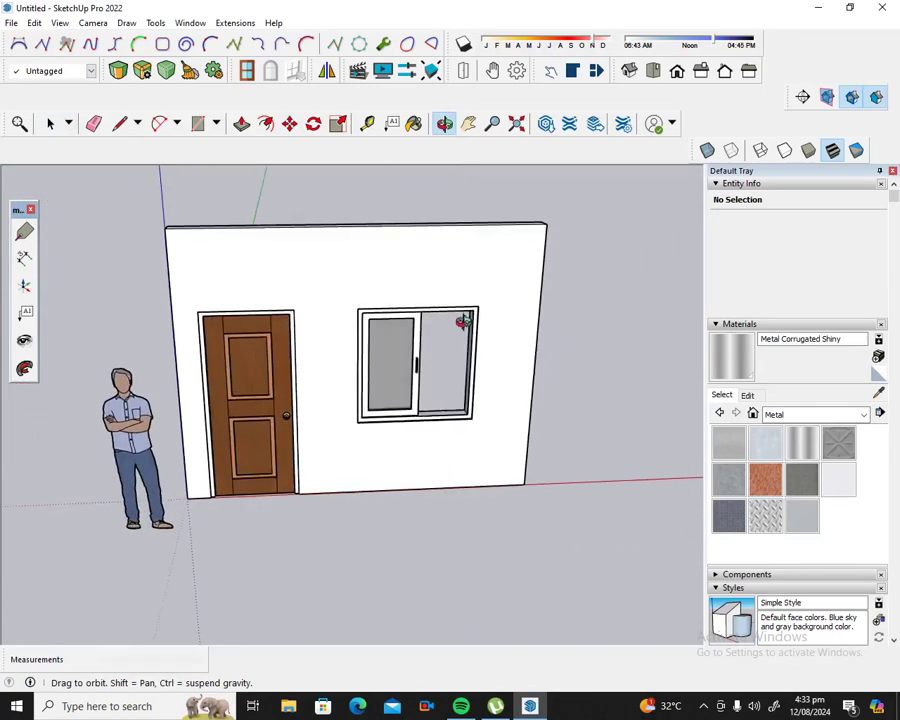
{"action": "scroll", "coordinate": [460, 310], "scroll_direction": "up", "scroll_amount": 2}
{"action": "scroll", "coordinate": [358, 289], "scroll_direction": "up", "scroll_amount": 3}
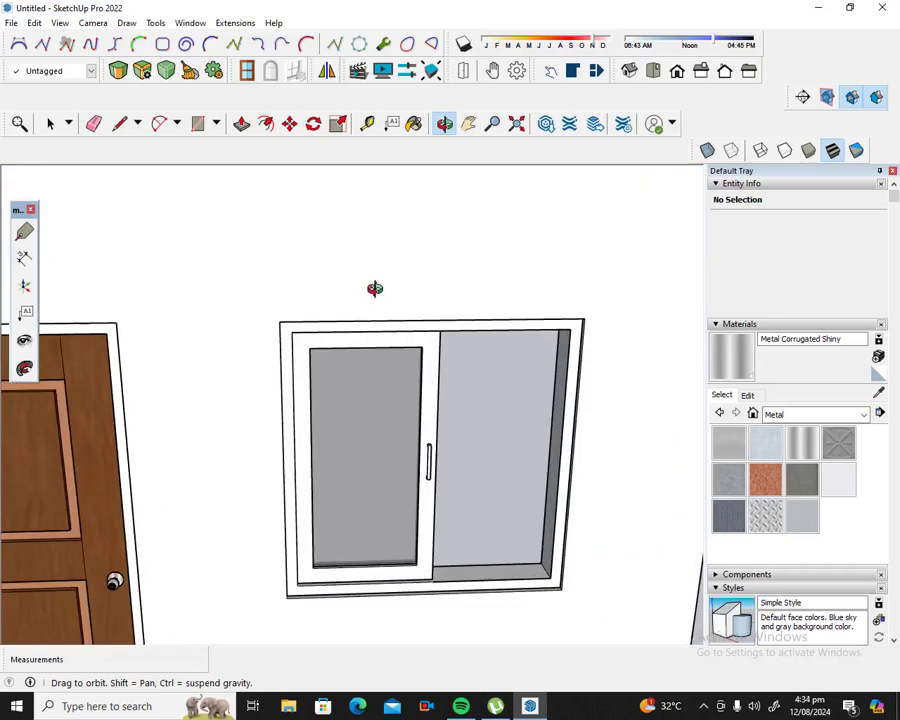
{"action": "mouse_move", "coordinate": [442, 291]}
{"action": "left_mouse_down"}
{"action": "mouse_move", "coordinate": [343, 283]}
{"action": "mouse_move", "coordinate": [527, 335]}
{"action": "left_mouse_up"}
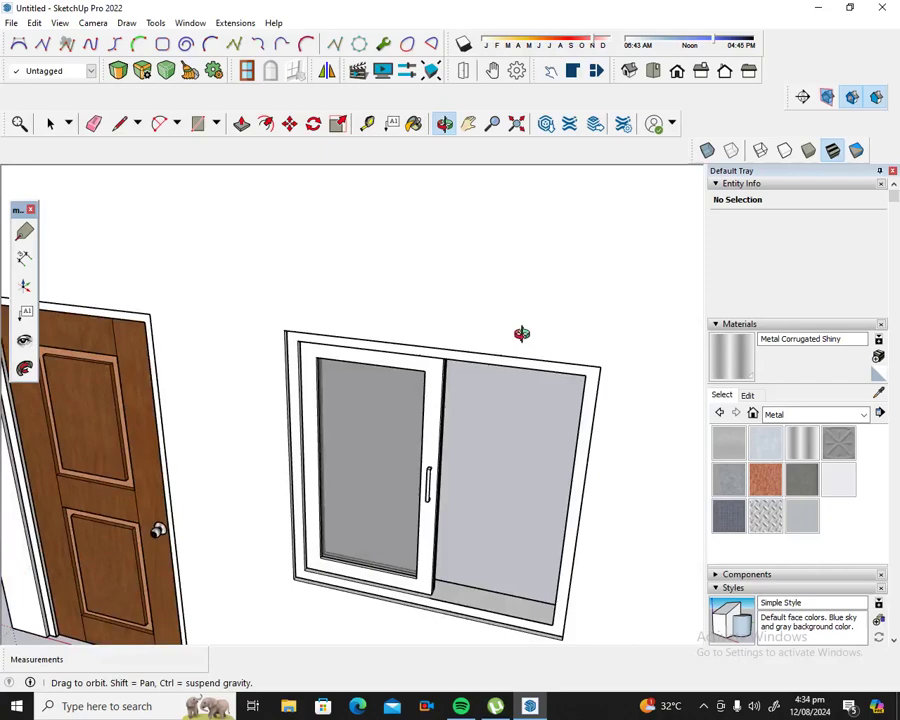
{"action": "scroll", "coordinate": [527, 335], "scroll_direction": "down", "scroll_amount": 4}
{"action": "scroll", "coordinate": [471, 311], "scroll_direction": "down", "scroll_amount": 2}
{"action": "left_click_drag", "start_coordinate": [571, 368], "coordinate": [114, 376]}
{"action": "mouse_move", "coordinate": [256, 410]}
{"action": "left_mouse_down"}
{"action": "mouse_move", "coordinate": [151, 388]}
{"action": "mouse_move", "coordinate": [209, 458]}
{"action": "mouse_move", "coordinate": [280, 370]}
{"action": "mouse_move", "coordinate": [315, 275]}
{"action": "mouse_move", "coordinate": [343, 263]}
{"action": "mouse_move", "coordinate": [273, 250]}
{"action": "mouse_move", "coordinate": [225, 281]}
{"action": "mouse_move", "coordinate": [229, 345]}
{"action": "mouse_move", "coordinate": [396, 490]}
{"action": "left_mouse_up"}
{"action": "mouse_move", "coordinate": [297, 522]}
{"action": "left_mouse_down"}
{"action": "mouse_move", "coordinate": [442, 520]}
{"action": "mouse_move", "coordinate": [291, 528]}
{"action": "mouse_move", "coordinate": [366, 484]}
{"action": "mouse_move", "coordinate": [598, 495]}
{"action": "left_mouse_up"}
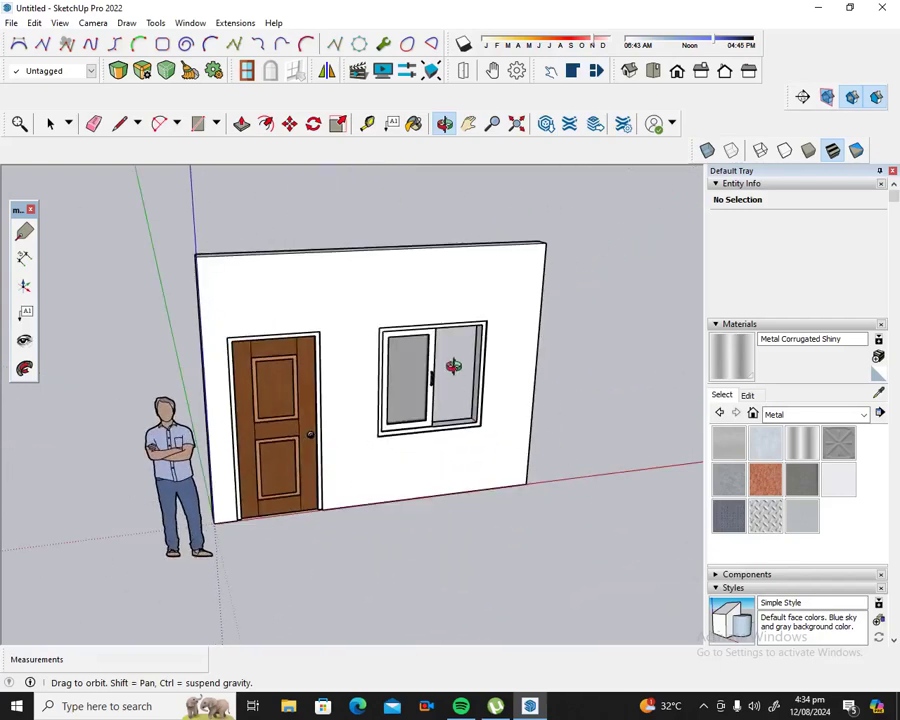
{"action": "scroll", "coordinate": [452, 357], "scroll_direction": "up", "scroll_amount": 3}
{"action": "scroll", "coordinate": [452, 525], "scroll_direction": "up", "scroll_amount": 2}
{"action": "scroll", "coordinate": [420, 430], "scroll_direction": "up", "scroll_amount": 2}
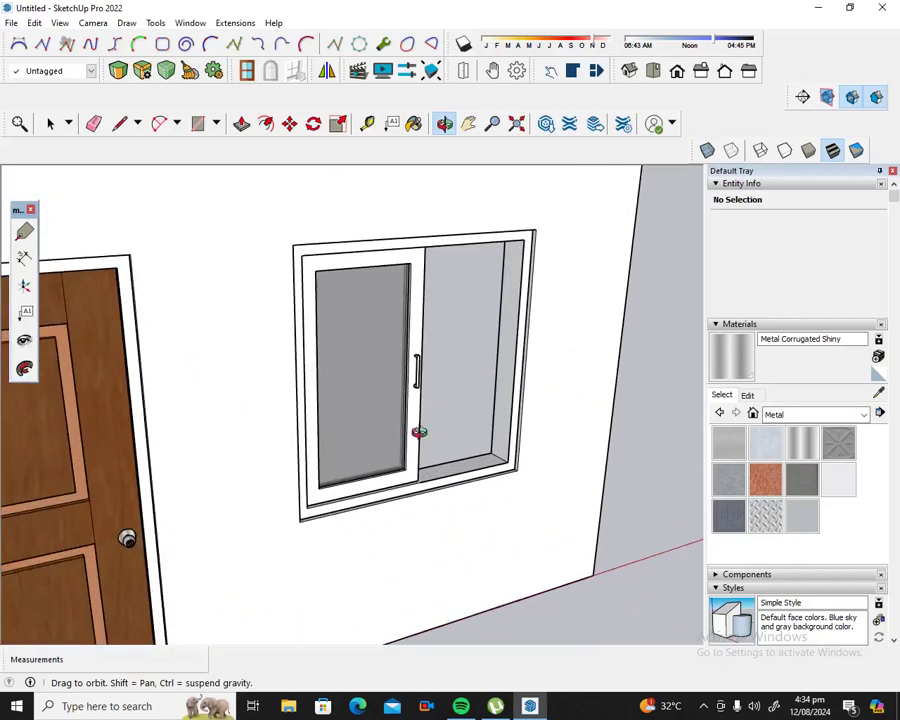
{"action": "scroll", "coordinate": [452, 438], "scroll_direction": "up", "scroll_amount": 2}
{"action": "scroll", "coordinate": [452, 445], "scroll_direction": "up", "scroll_amount": 2}
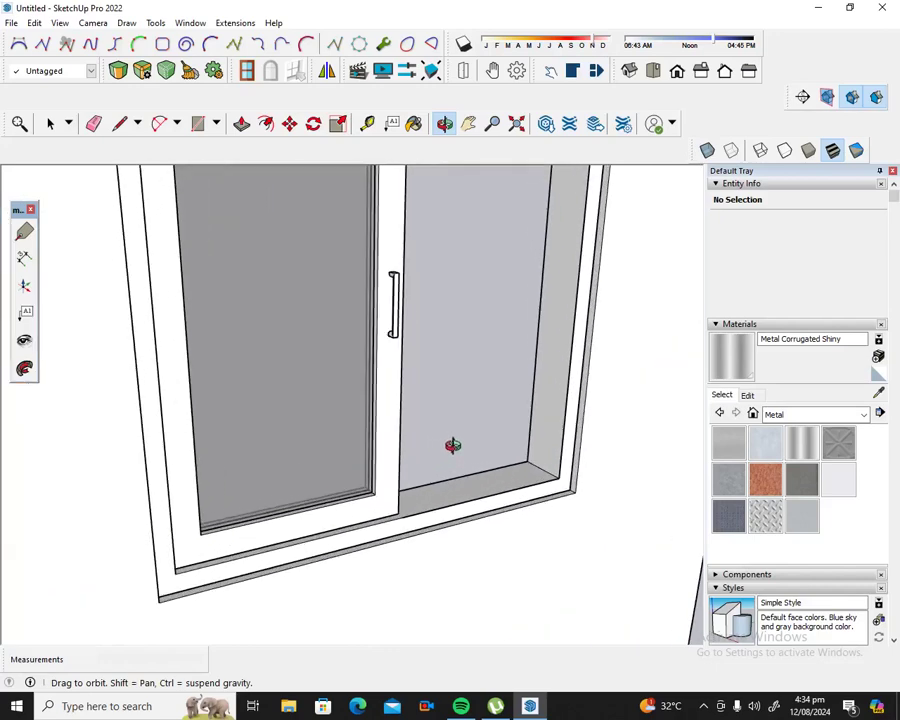
Step: Select the left sliding window pane and start moving it from its bottom corner along the red axis
{"action": "left_click", "coordinate": [289, 123]}
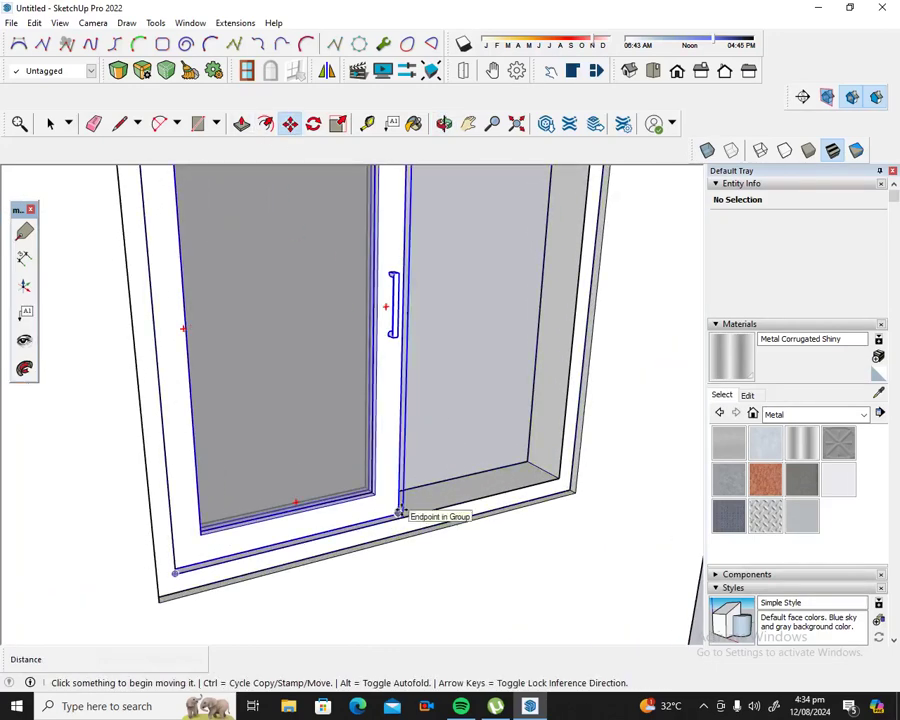
{"action": "left_click", "coordinate": [398, 514]}
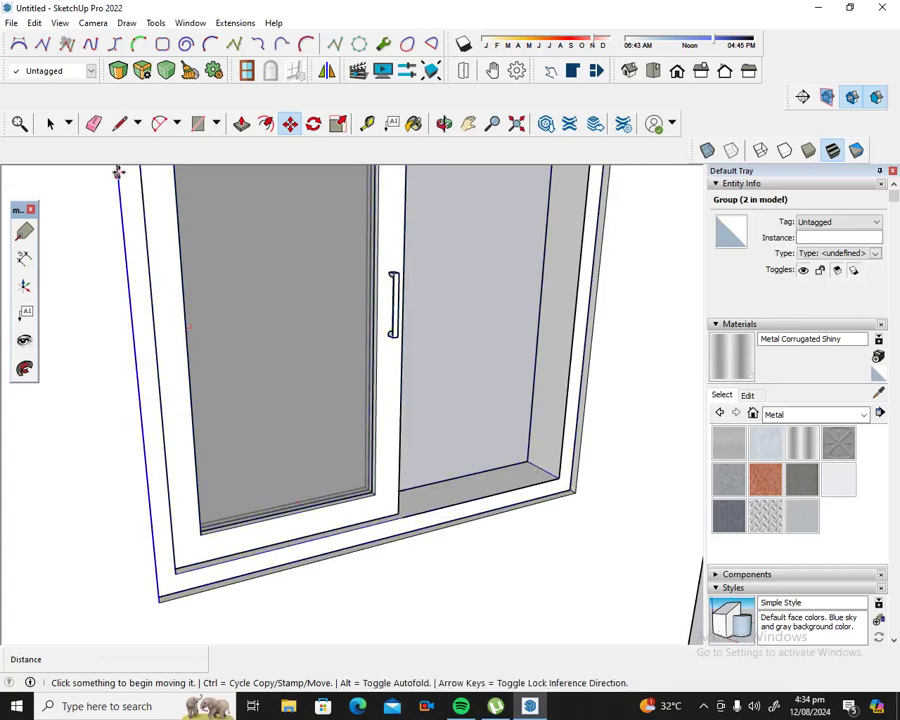
{"action": "left_click", "coordinate": [50, 123]}
{"action": "left_click", "coordinate": [398, 400]}
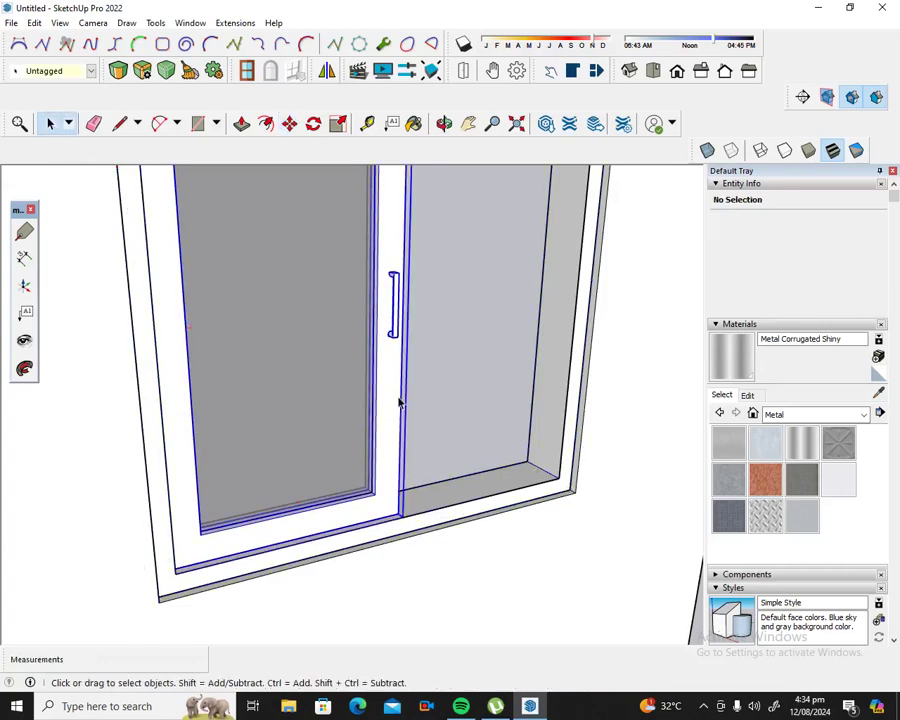
{"action": "left_click", "coordinate": [293, 126]}
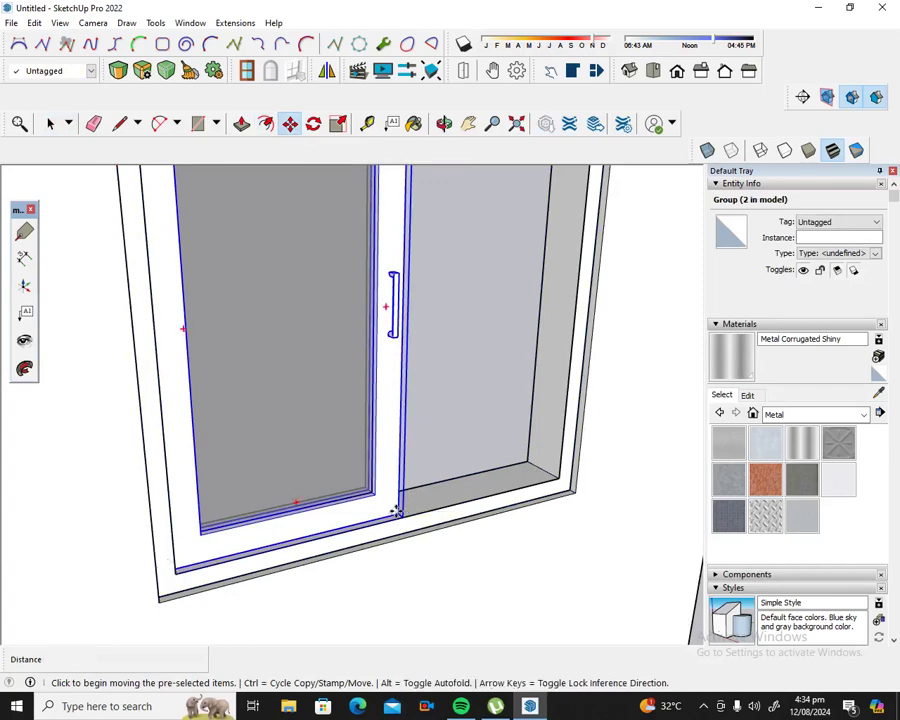
{"action": "left_click", "coordinate": [397, 511]}
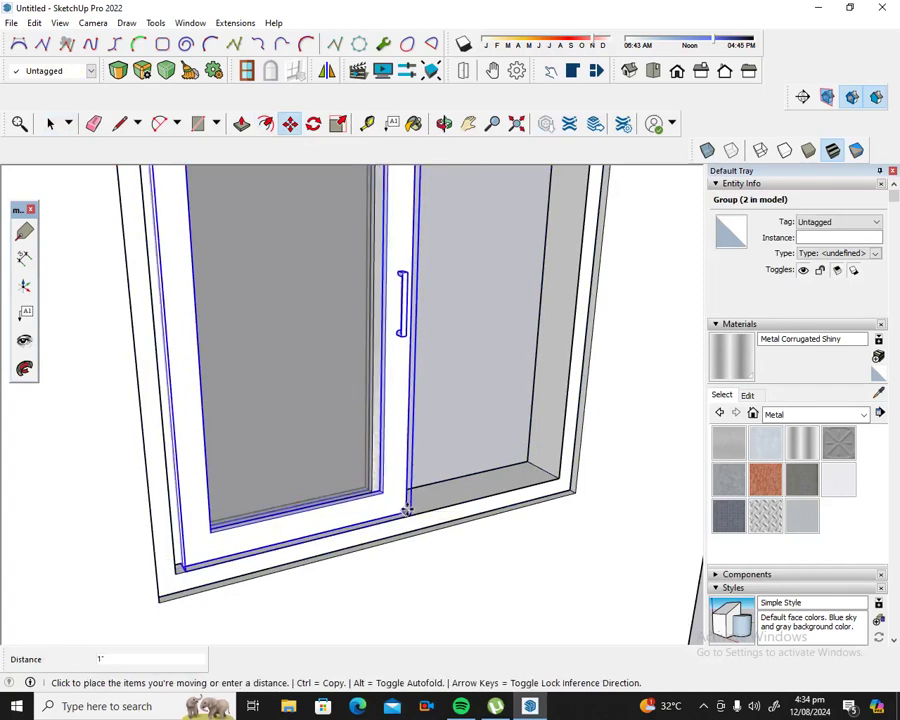
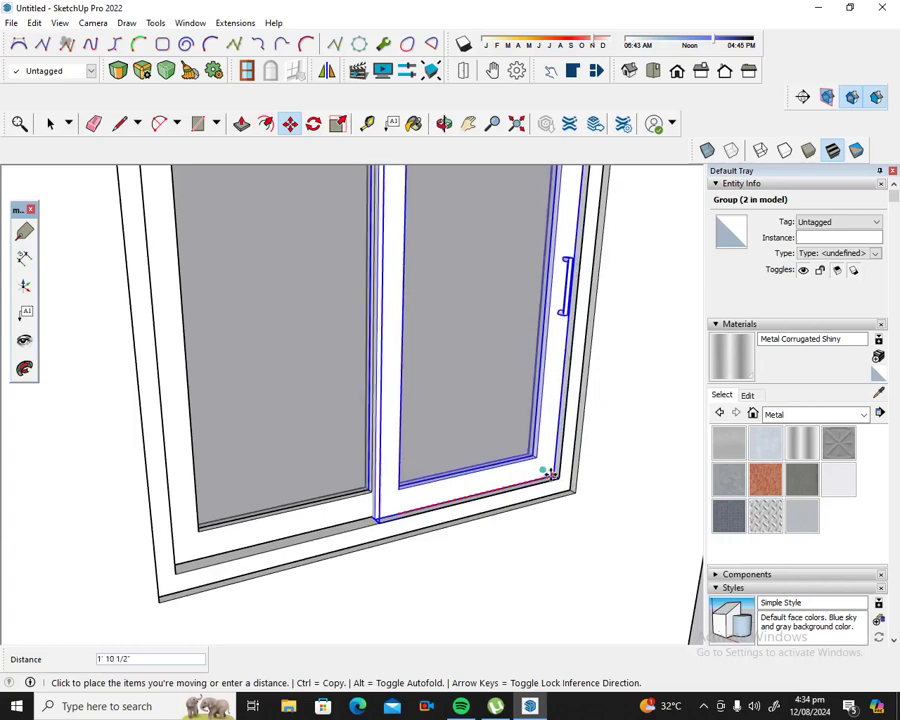
Step: Drop the right sliding pane into its final spot in the window frame and deselect it
{"action": "left_click", "coordinate": [551, 476]}
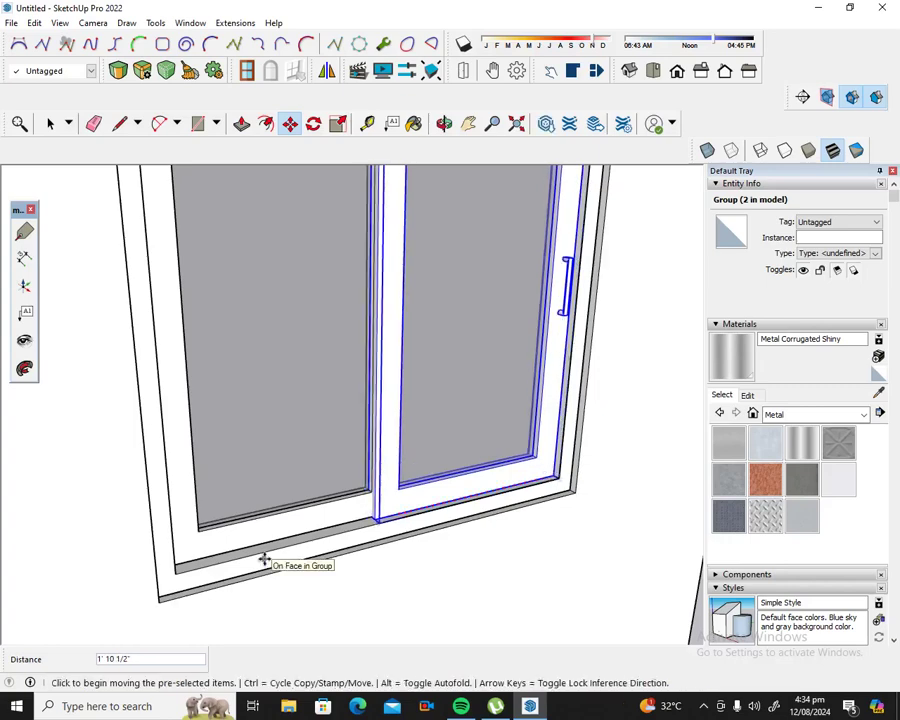
{"action": "scroll", "coordinate": [250, 560], "scroll_direction": "down", "scroll_amount": 3}
{"action": "scroll", "coordinate": [240, 556], "scroll_direction": "down", "scroll_amount": 2}
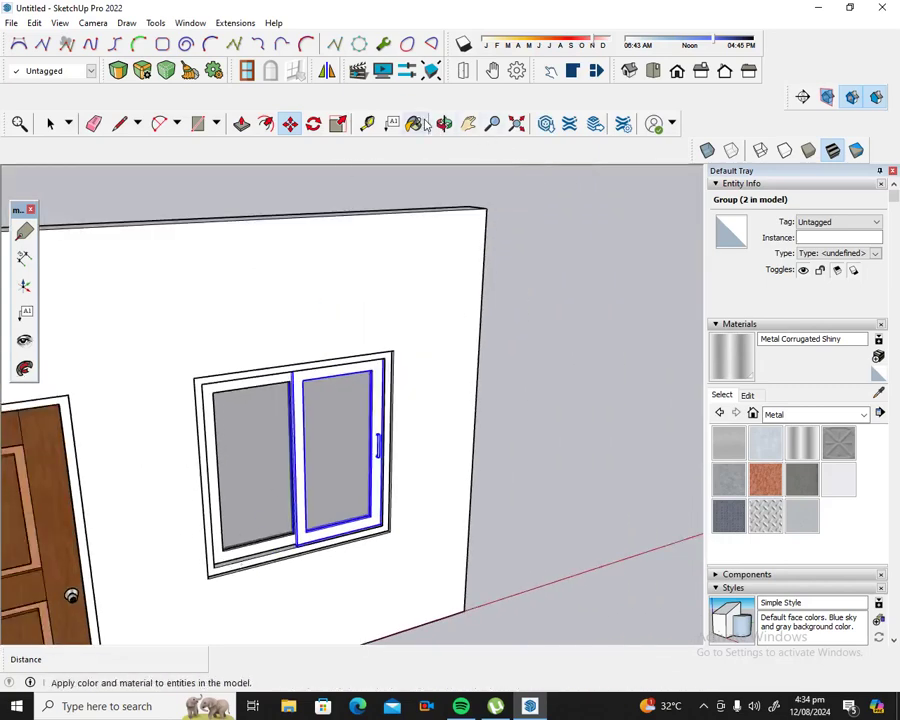
{"action": "left_click", "coordinate": [444, 123]}
{"action": "left_click_drag", "start_coordinate": [454, 267], "coordinate": [213, 258]}
{"action": "left_click", "coordinate": [50, 123]}
{"action": "left_click", "coordinate": [574, 232]}
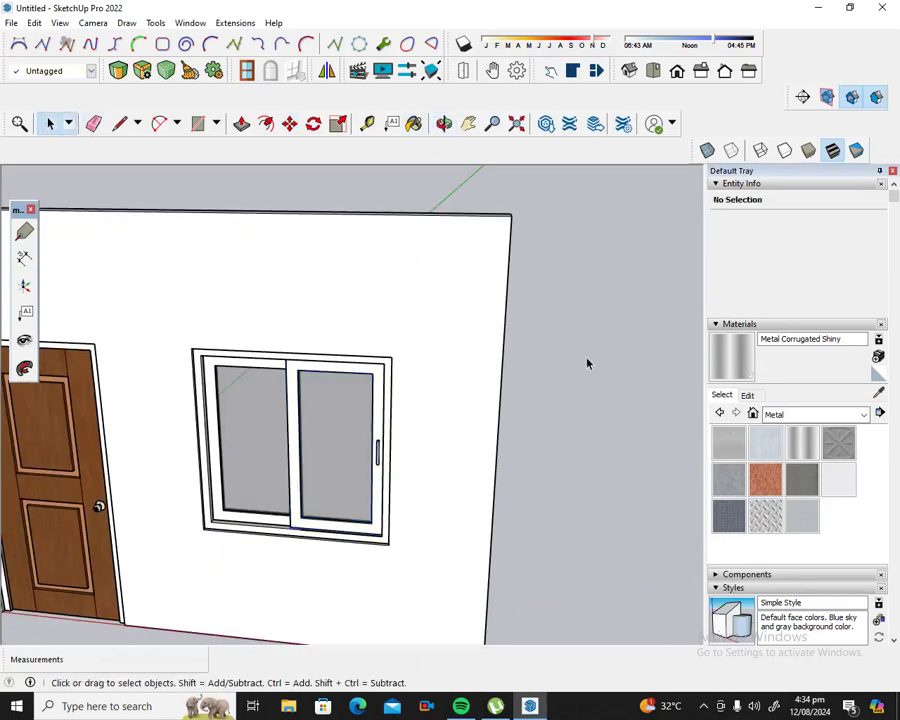
Step: Orbit and zoom to inspect the wall, door and window from a near-frontal angle
{"action": "scroll", "coordinate": [587, 364], "scroll_direction": "down", "scroll_amount": 2}
{"action": "scroll", "coordinate": [572, 301], "scroll_direction": "down", "scroll_amount": 3}
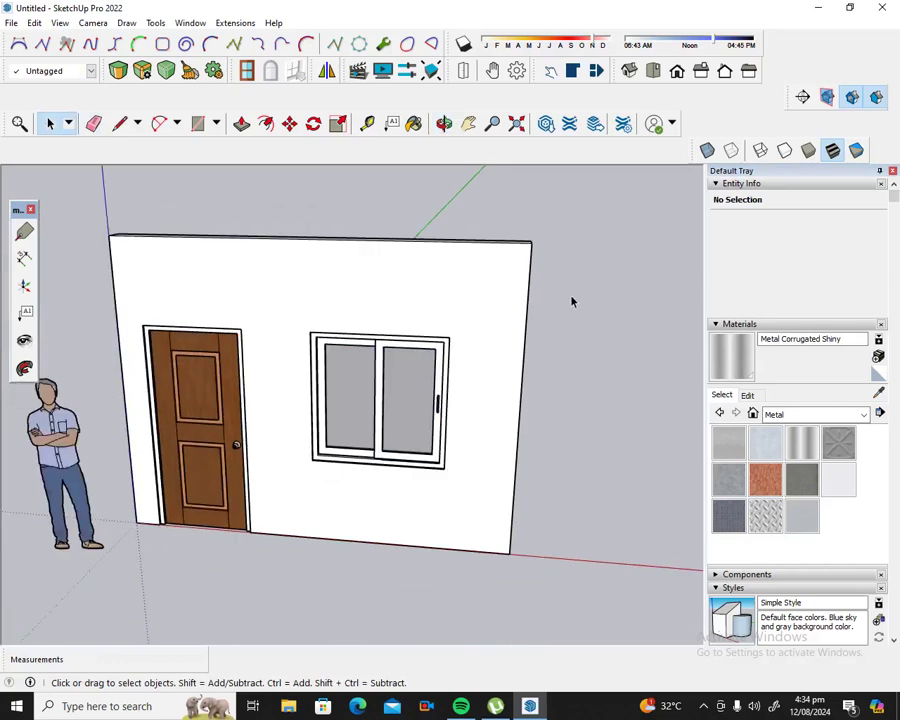
{"action": "scroll", "coordinate": [340, 343], "scroll_direction": "up", "scroll_amount": 2}
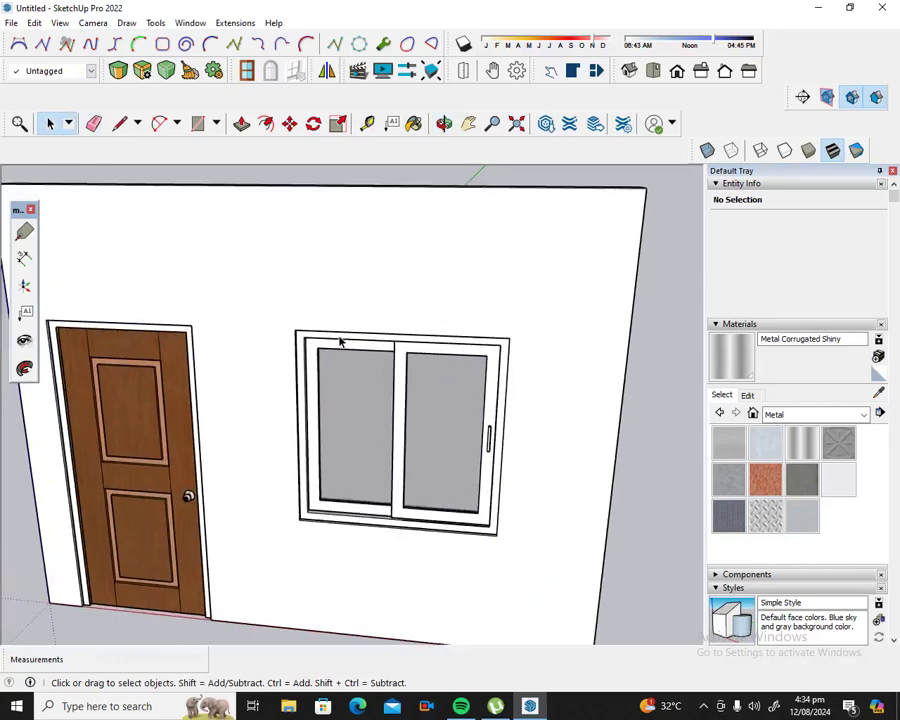
{"action": "scroll", "coordinate": [340, 343], "scroll_direction": "up", "scroll_amount": 1}
{"action": "scroll", "coordinate": [352, 335], "scroll_direction": "down", "scroll_amount": 2}
{"action": "scroll", "coordinate": [357, 331], "scroll_direction": "down", "scroll_amount": 1}
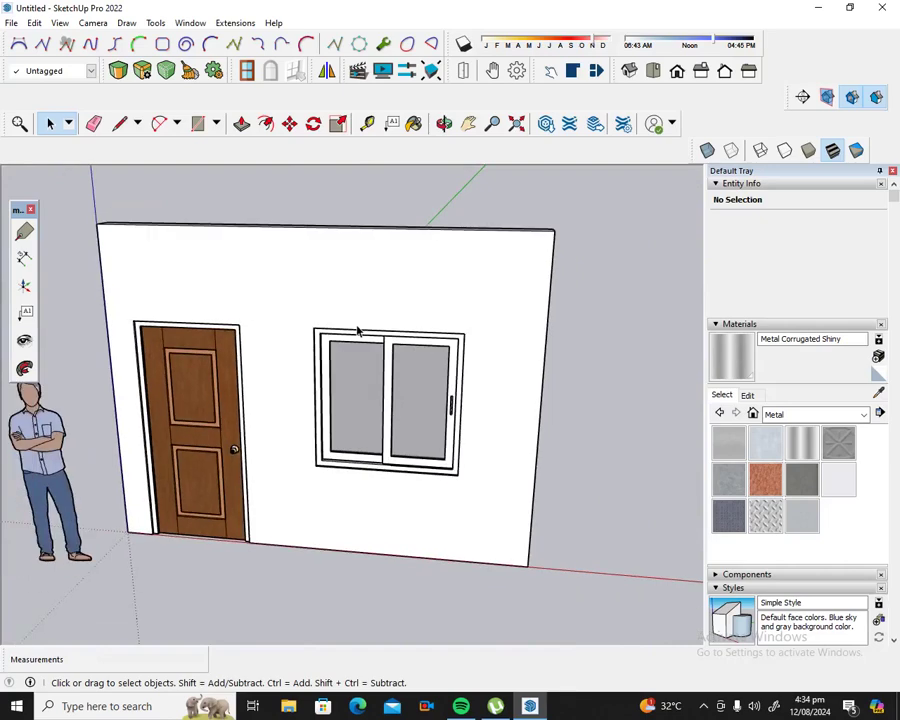
{"action": "left_click", "coordinate": [444, 123]}
{"action": "left_click_drag", "start_coordinate": [282, 282], "coordinate": [429, 275]}
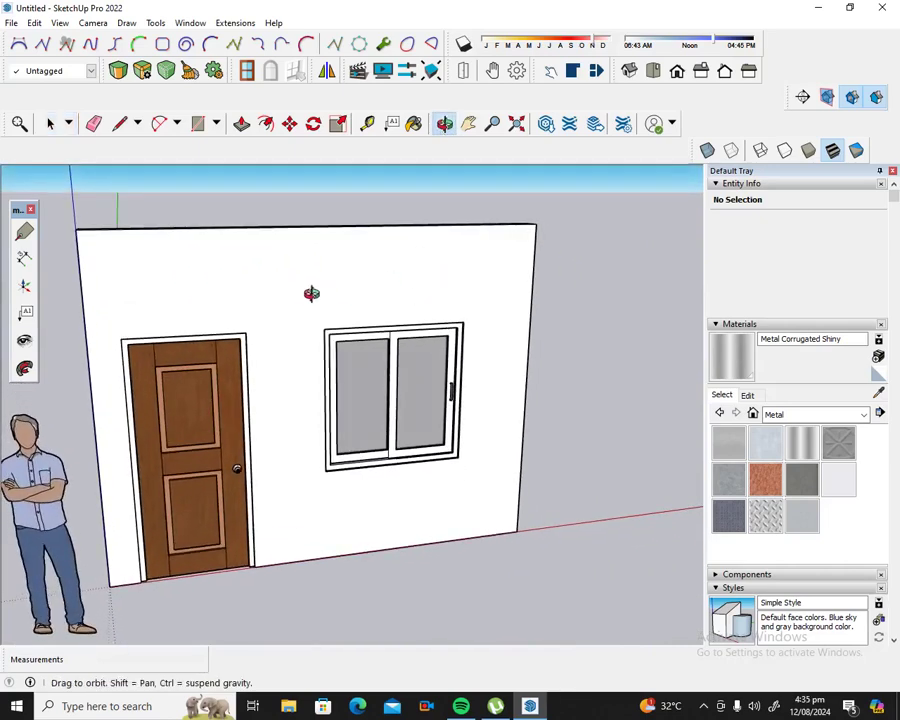
{"action": "mouse_move", "coordinate": [291, 305]}
{"action": "left_mouse_down"}
{"action": "mouse_move", "coordinate": [489, 301]}
{"action": "mouse_move", "coordinate": [338, 295]}
{"action": "left_mouse_up"}
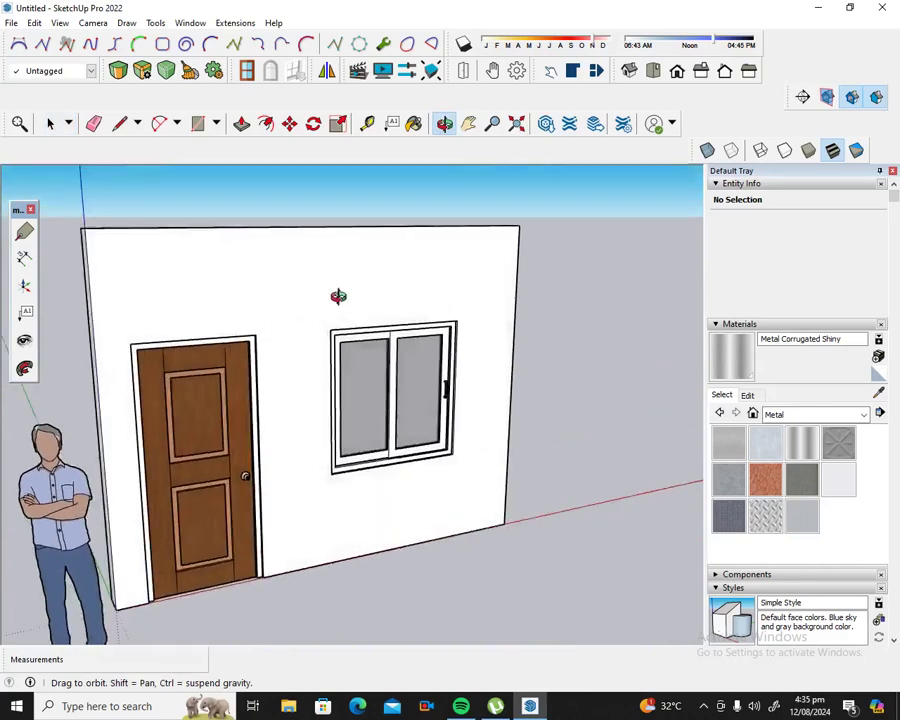
{"action": "left_click_drag", "start_coordinate": [249, 295], "coordinate": [116, 262]}
{"action": "scroll", "coordinate": [190, 405], "scroll_direction": "up", "scroll_amount": 3}
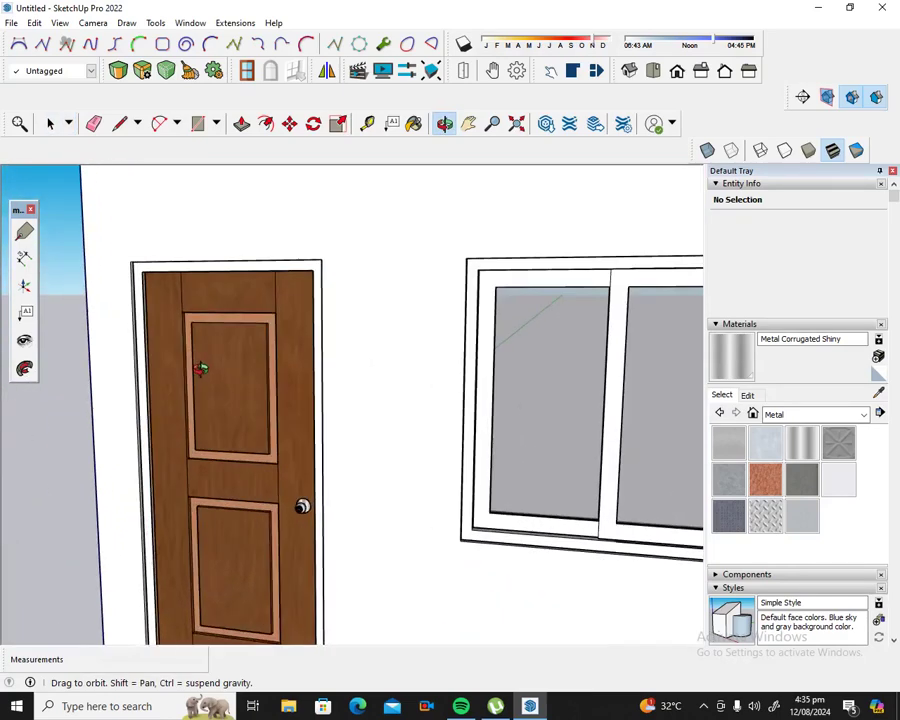
{"action": "scroll", "coordinate": [200, 372], "scroll_direction": "up", "scroll_amount": 2}
{"action": "scroll", "coordinate": [200, 310], "scroll_direction": "up", "scroll_amount": 3}
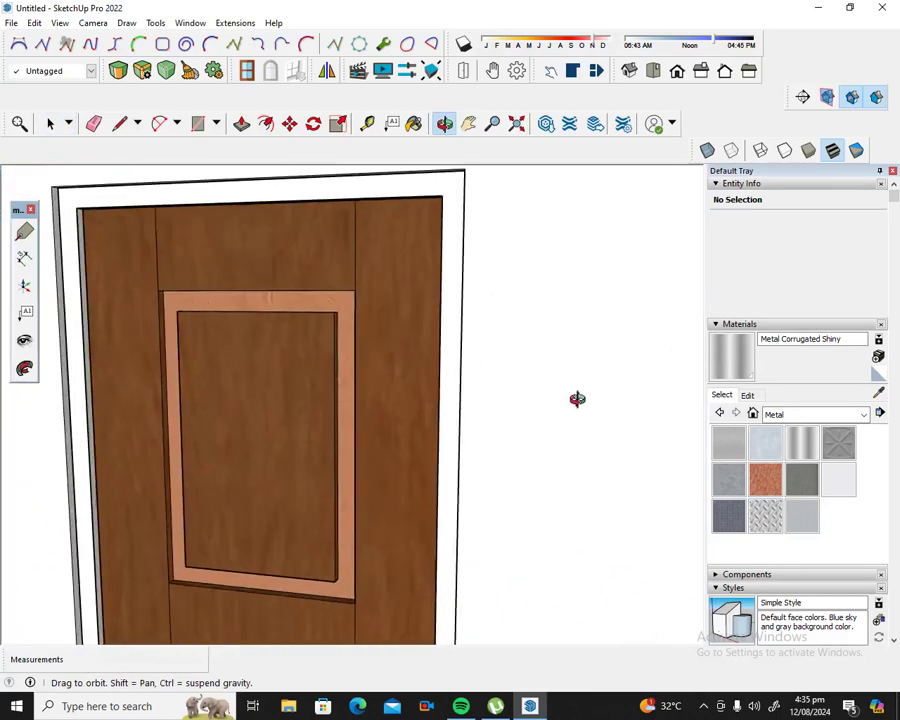
{"action": "left_click", "coordinate": [414, 123]}
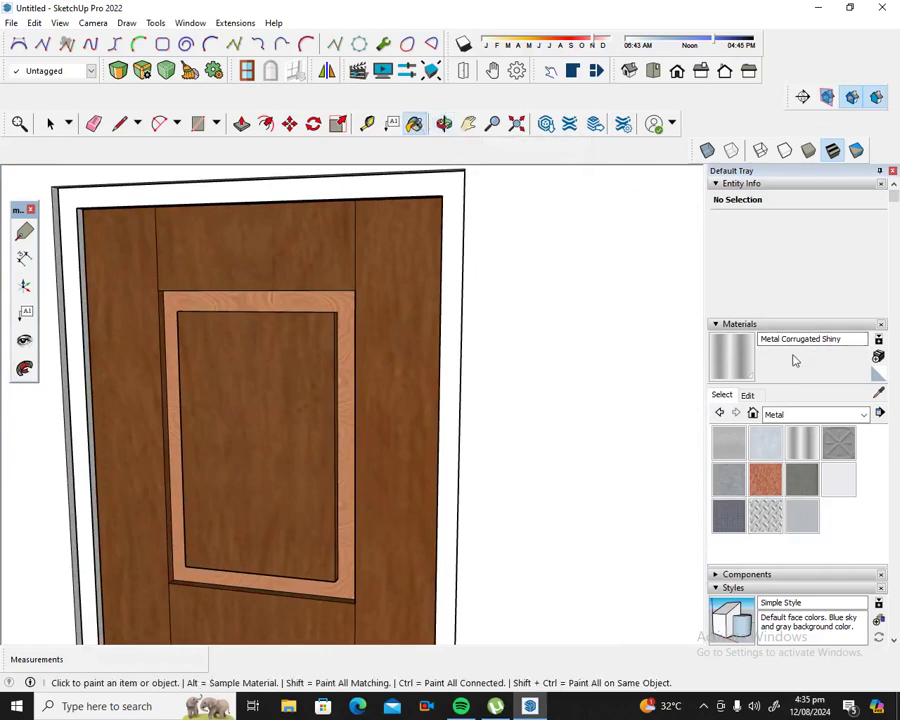
Step: Pick Wood Cherry Original from the Wood materials and apply it to the door
{"action": "left_click", "coordinate": [862, 414]}
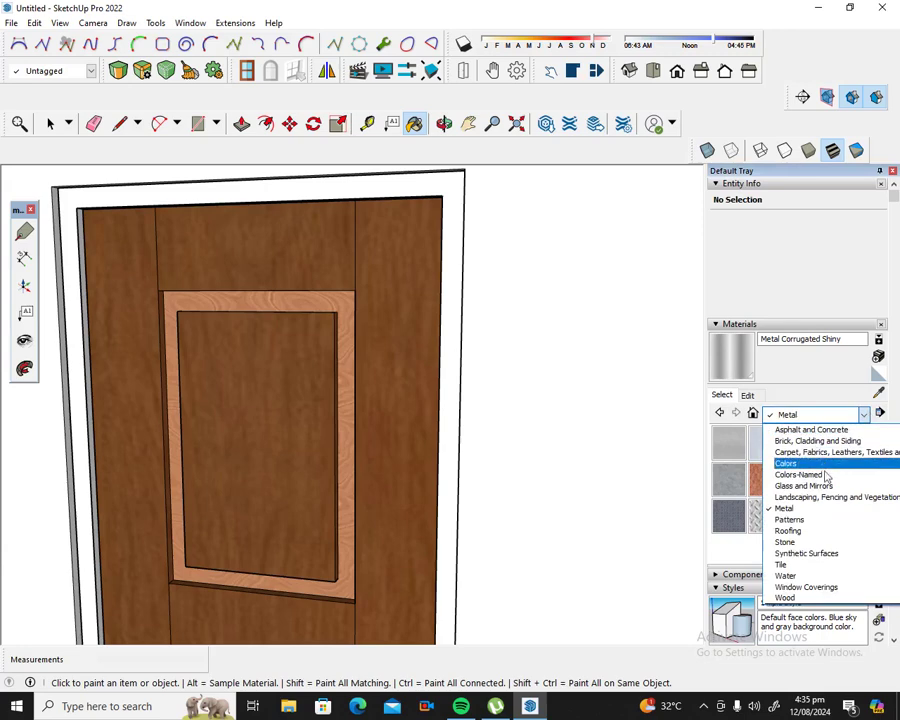
{"action": "left_click", "coordinate": [803, 600]}
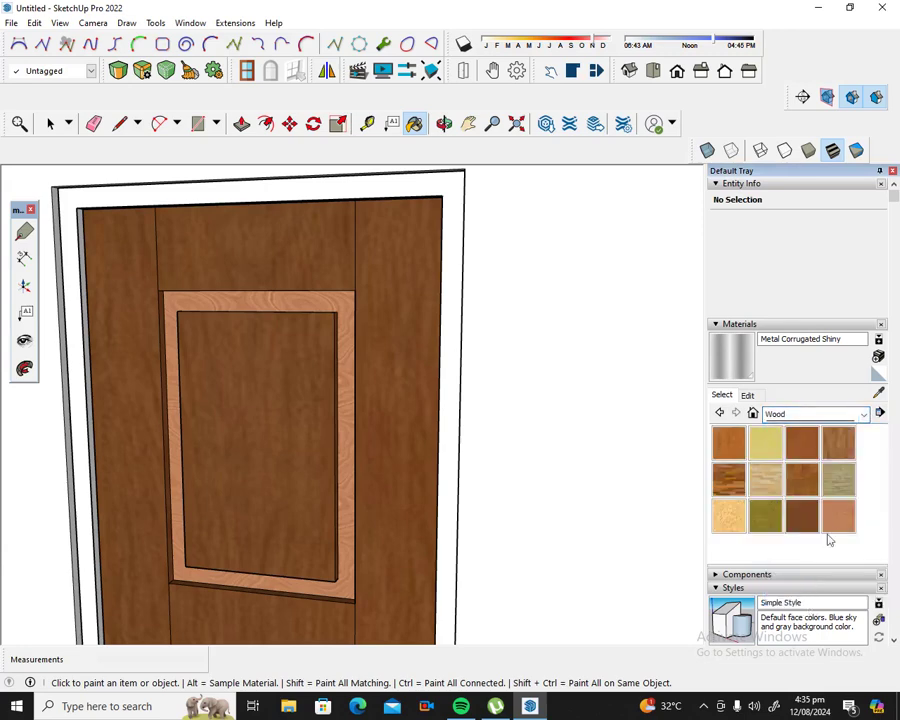
{"action": "left_click", "coordinate": [803, 446]}
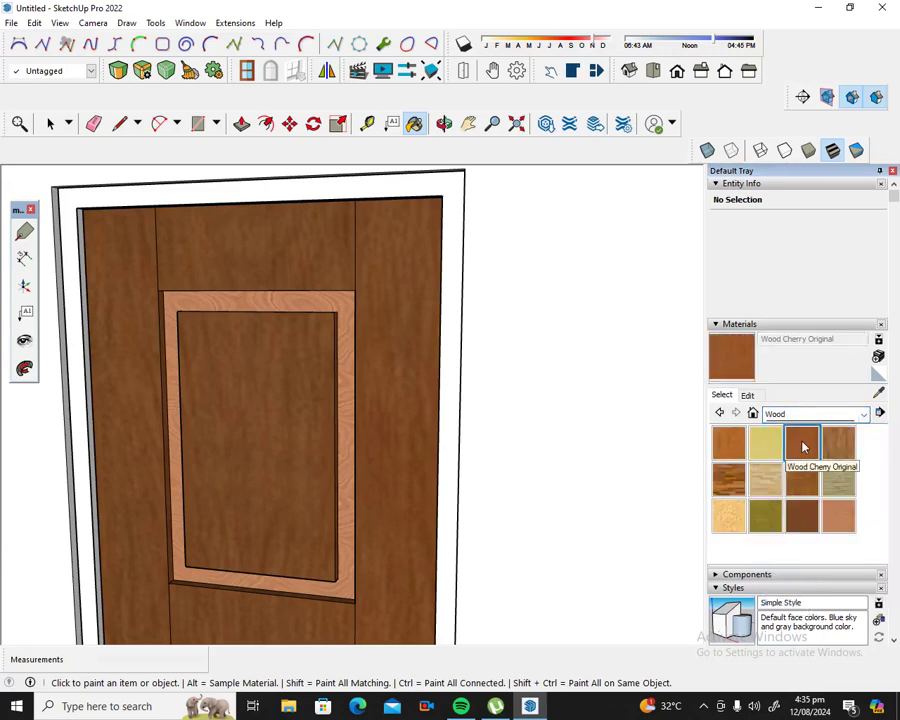
{"action": "left_click", "coordinate": [262, 292]}
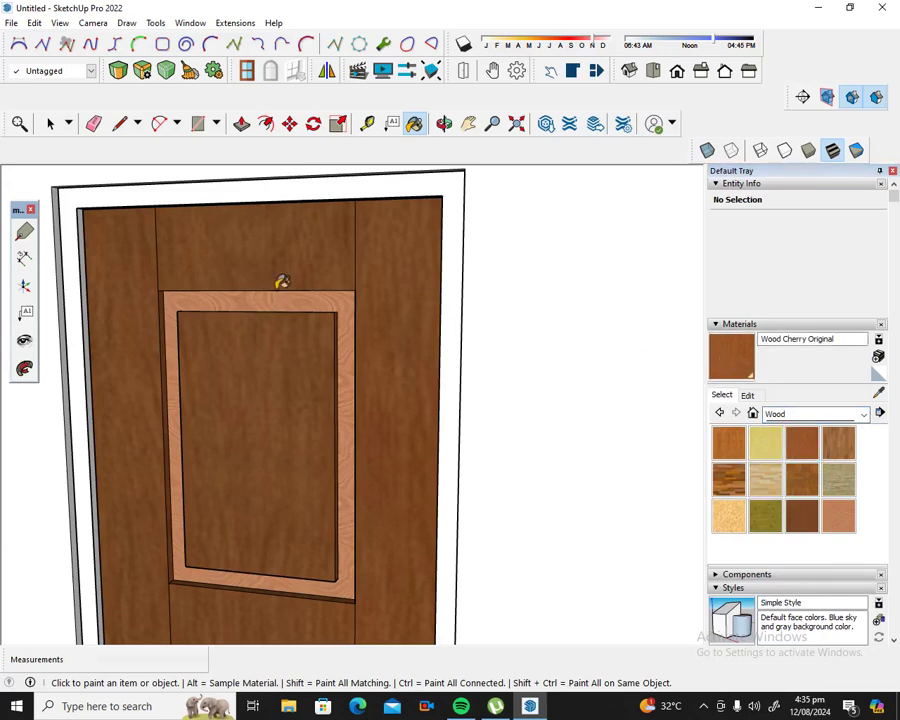
{"action": "scroll", "coordinate": [274, 298], "scroll_direction": "down", "scroll_amount": 3}
{"action": "scroll", "coordinate": [340, 280], "scroll_direction": "down", "scroll_amount": 2}
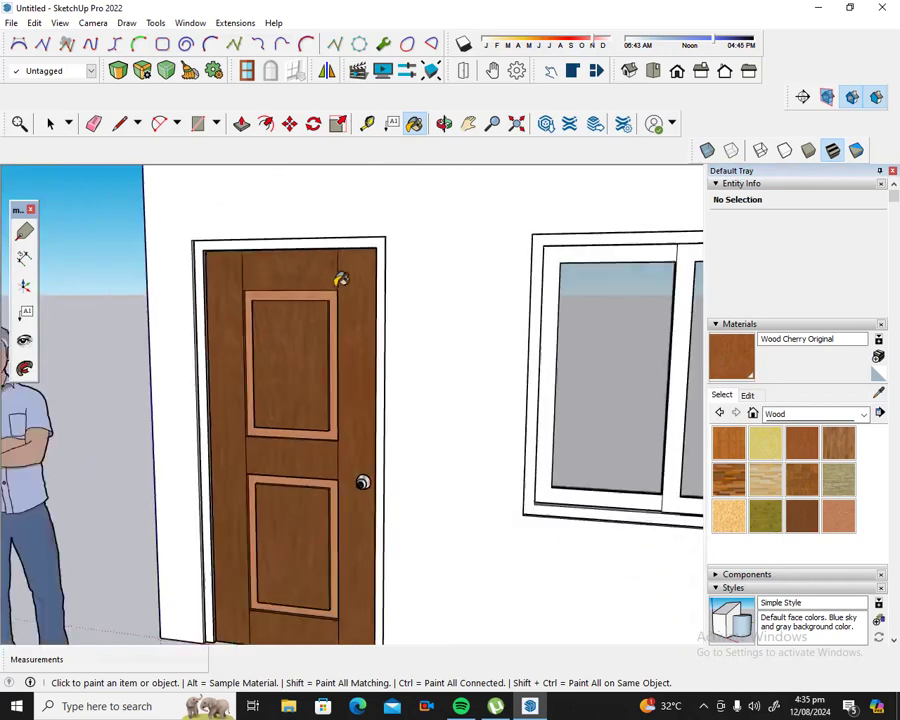
{"action": "scroll", "coordinate": [340, 265], "scroll_direction": "down", "scroll_amount": 2}
Step: Inside the door group, paint the upper and lower panel frames Wood Cherry Original
{"action": "left_click", "coordinate": [50, 122]}
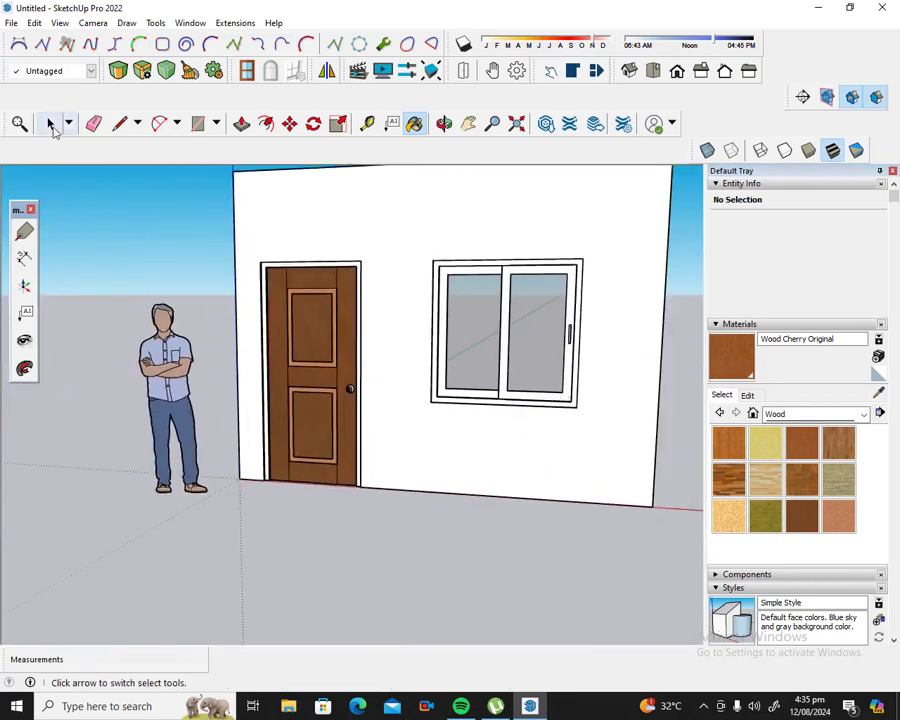
{"action": "scroll", "coordinate": [323, 270], "scroll_direction": "up", "scroll_amount": 2}
{"action": "scroll", "coordinate": [323, 280], "scroll_direction": "up", "scroll_amount": 2}
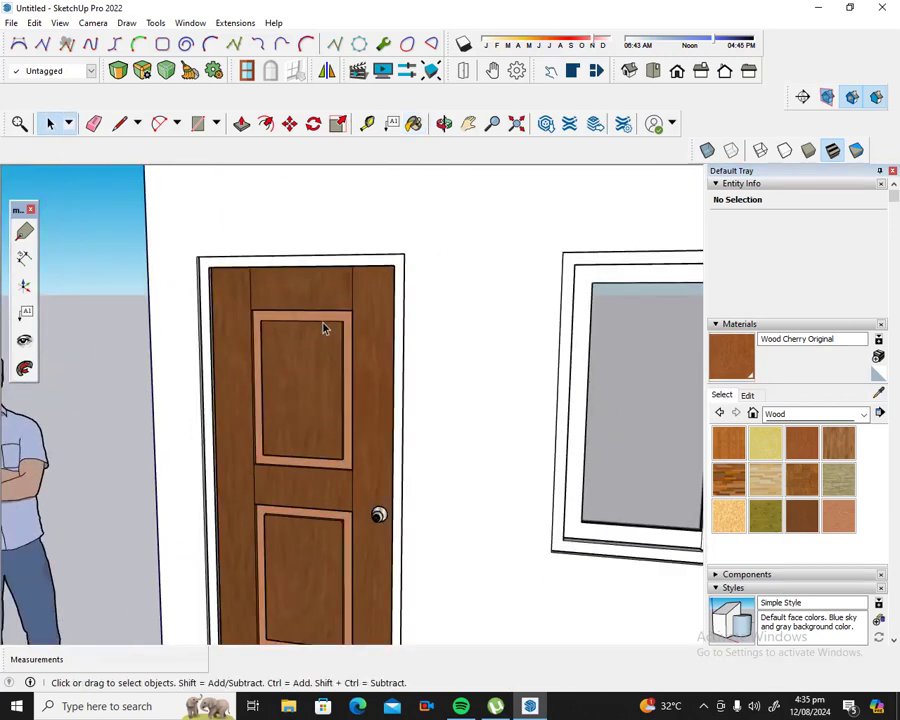
{"action": "triple_click", "coordinate": [322, 321]}
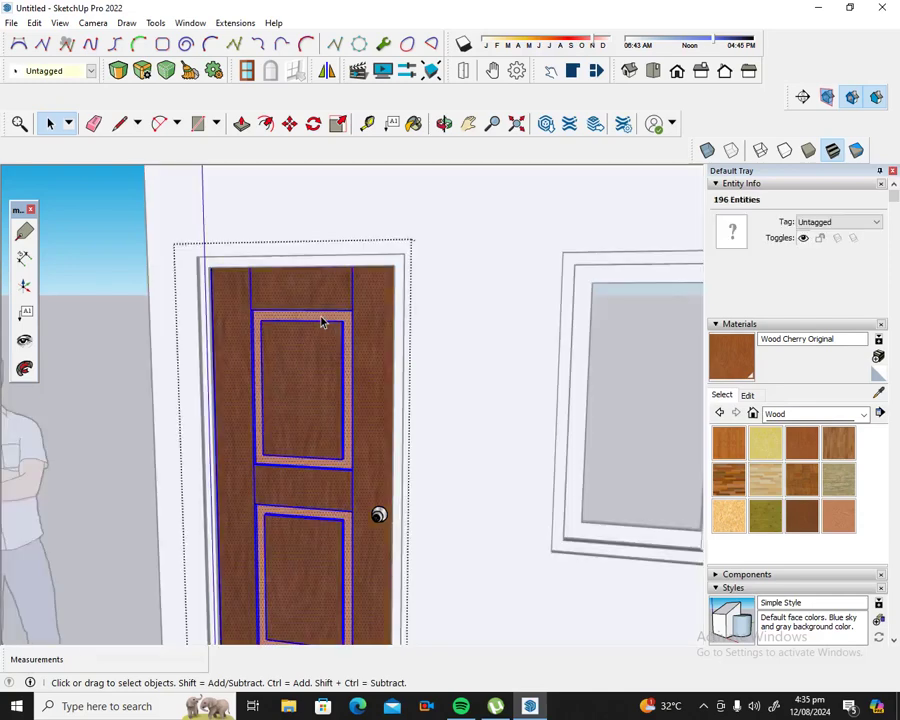
{"action": "left_click", "coordinate": [321, 319]}
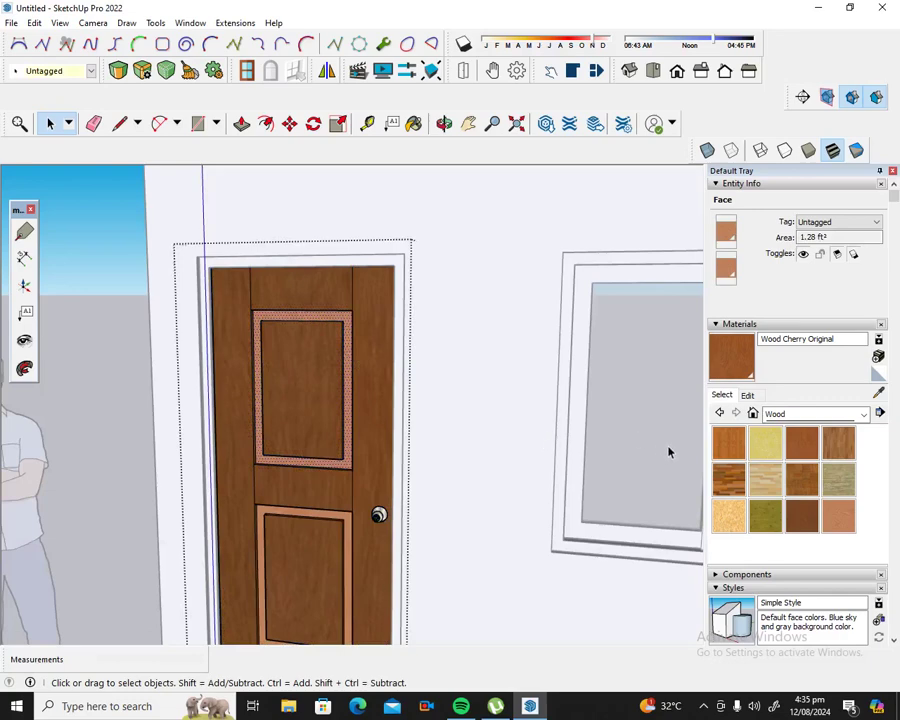
{"action": "left_click", "coordinate": [733, 358]}
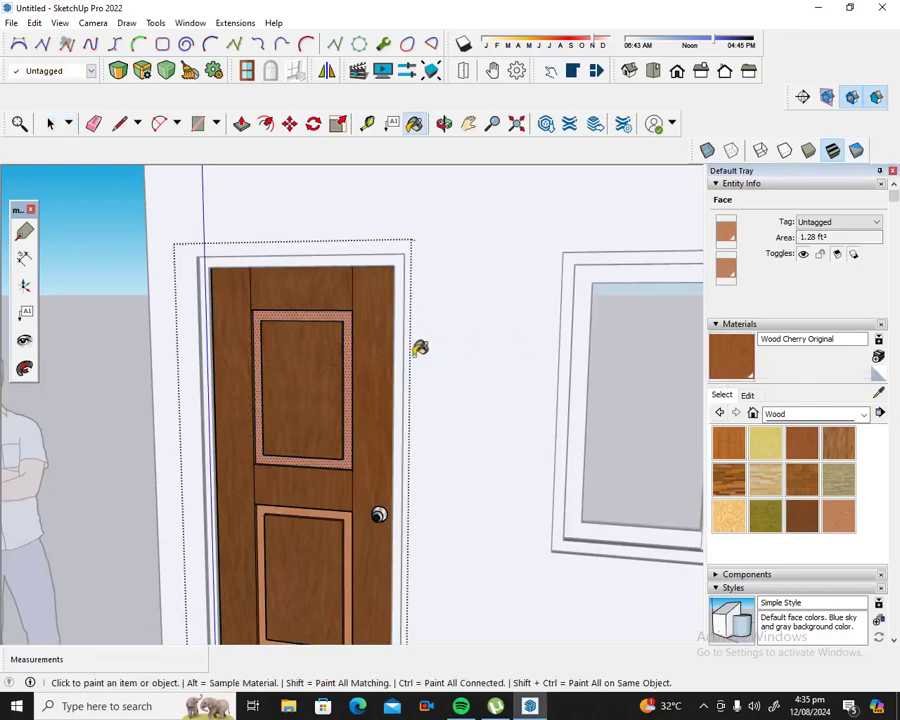
{"action": "left_click", "coordinate": [350, 336]}
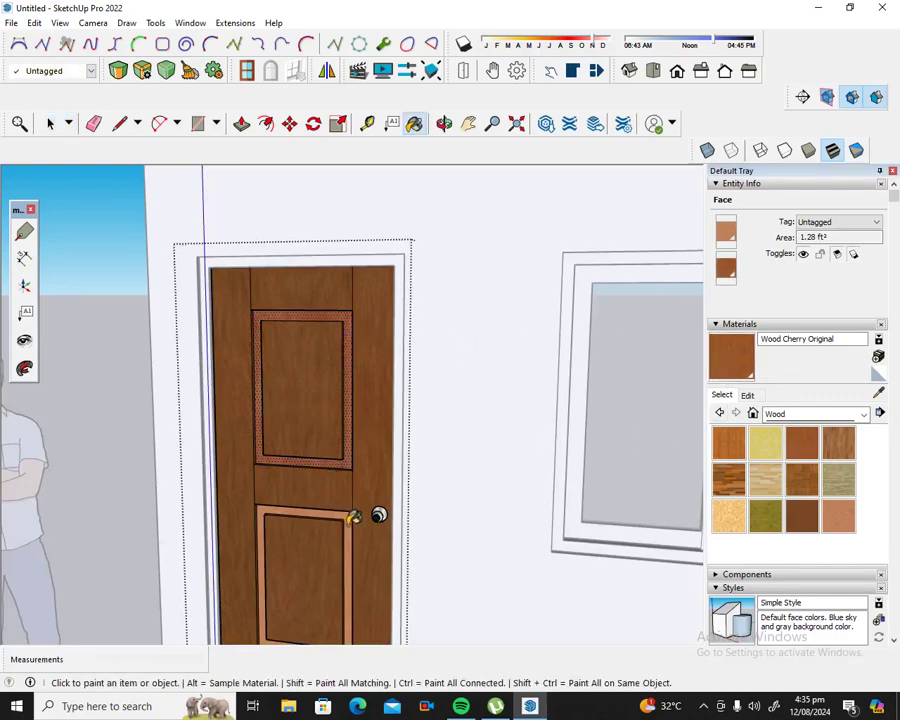
{"action": "left_click", "coordinate": [354, 519]}
{"action": "scroll", "coordinate": [345, 505], "scroll_direction": "down", "scroll_amount": 3}
{"action": "scroll", "coordinate": [334, 475], "scroll_direction": "down", "scroll_amount": 3}
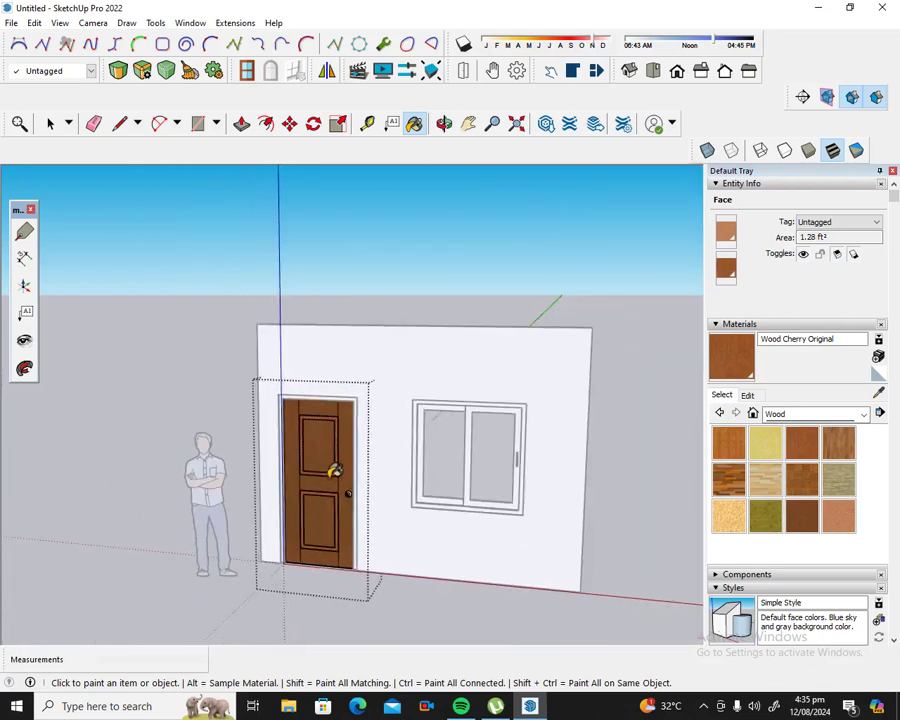
Step: Orbit to the wall's other side and paint the door's inner panel frame cherry wood
{"action": "left_click", "coordinate": [447, 127]}
{"action": "mouse_move", "coordinate": [532, 321]}
{"action": "left_mouse_down"}
{"action": "mouse_move", "coordinate": [458, 367]}
{"action": "mouse_move", "coordinate": [542, 372]}
{"action": "mouse_move", "coordinate": [233, 321]}
{"action": "mouse_move", "coordinate": [112, 362]}
{"action": "left_mouse_up"}
{"action": "scroll", "coordinate": [432, 452], "scroll_direction": "up", "scroll_amount": 1}
{"action": "scroll", "coordinate": [412, 420], "scroll_direction": "up", "scroll_amount": 2}
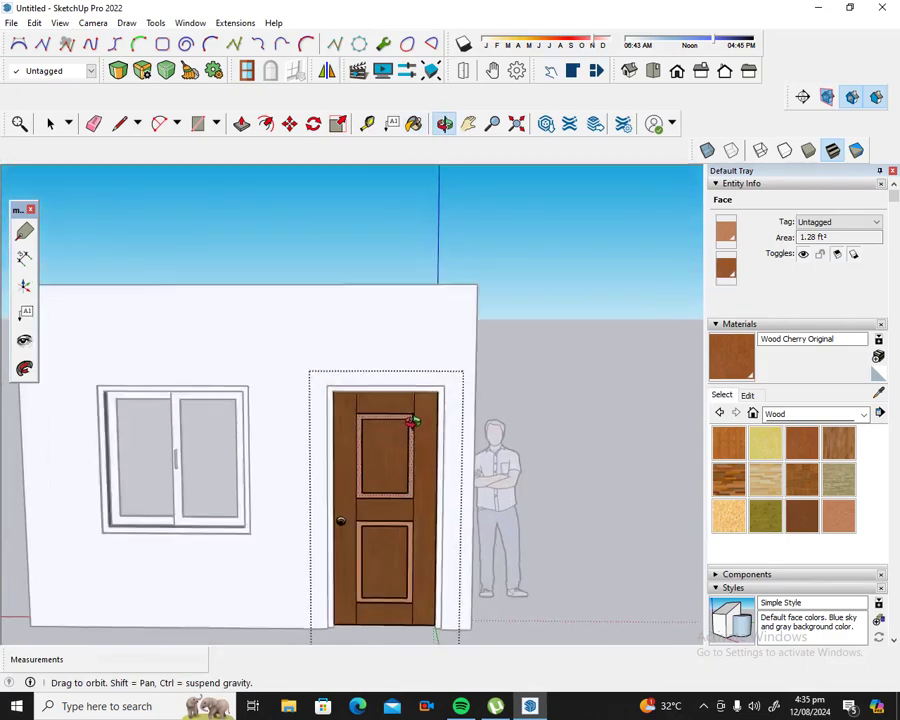
{"action": "scroll", "coordinate": [413, 421], "scroll_direction": "up", "scroll_amount": 2}
{"action": "scroll", "coordinate": [412, 420], "scroll_direction": "up", "scroll_amount": 2}
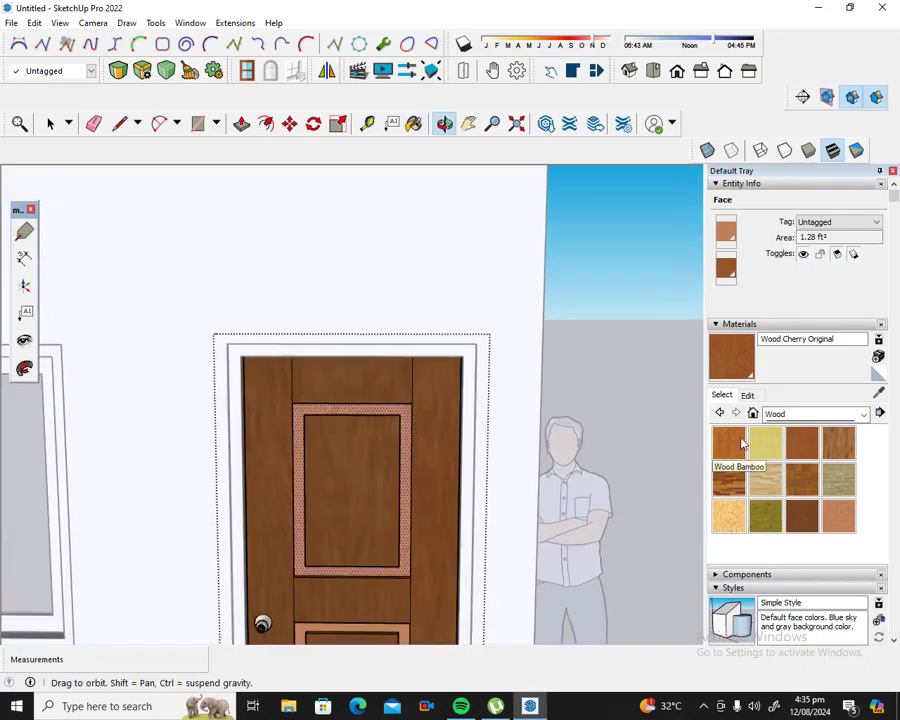
{"action": "left_click", "coordinate": [735, 370]}
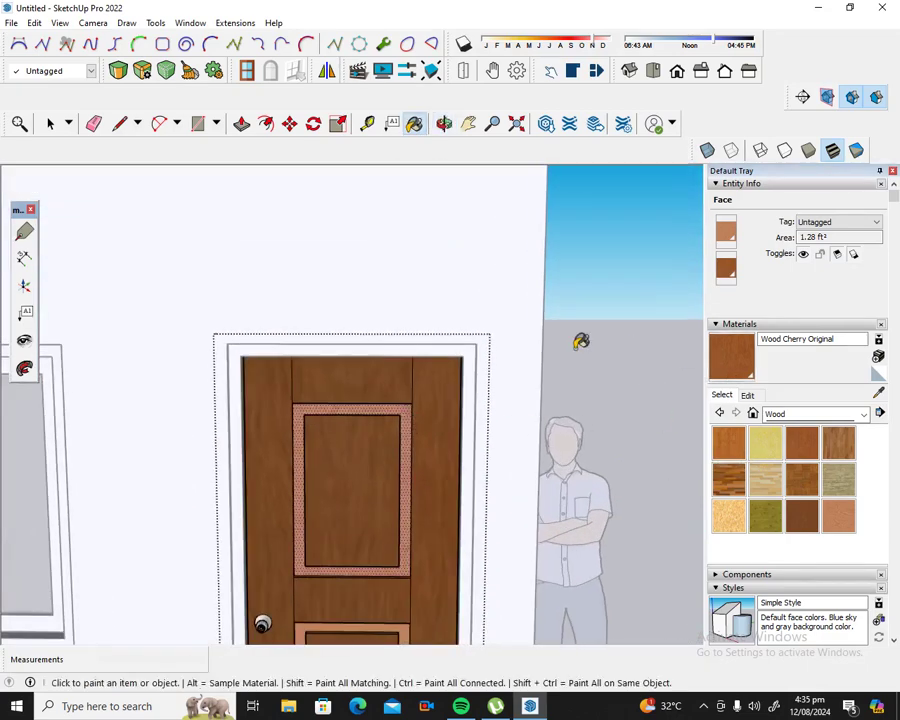
{"action": "left_click", "coordinate": [408, 429]}
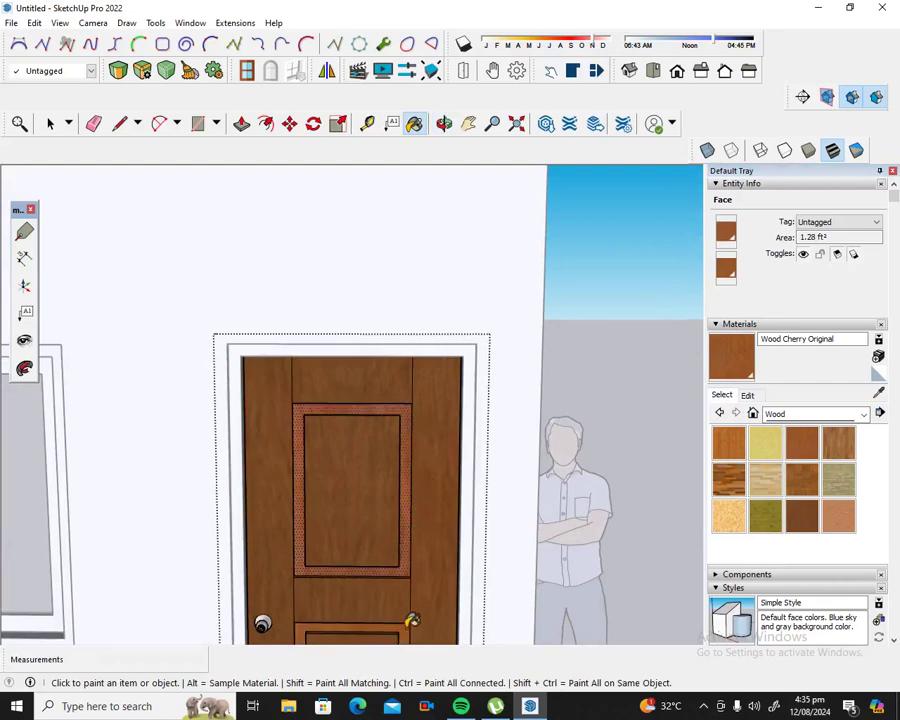
{"action": "scroll", "coordinate": [422, 537], "scroll_direction": "down", "scroll_amount": 3}
{"action": "scroll", "coordinate": [424, 512], "scroll_direction": "down", "scroll_amount": 3}
{"action": "scroll", "coordinate": [424, 496], "scroll_direction": "down", "scroll_amount": 1}
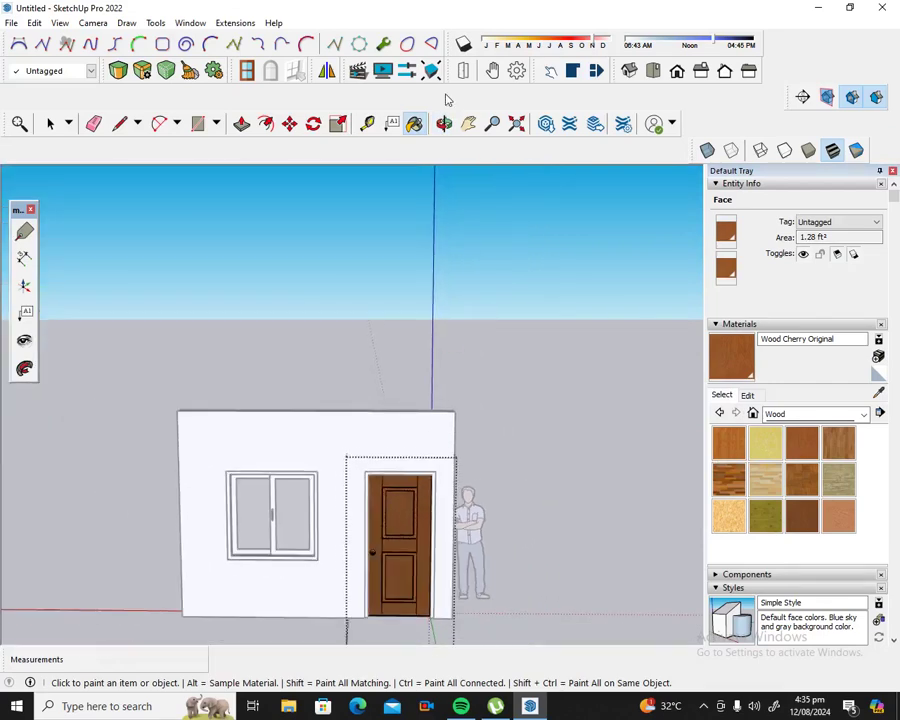
Step: Orbit around the building and return to a square front view of the wall
{"action": "left_click", "coordinate": [443, 123]}
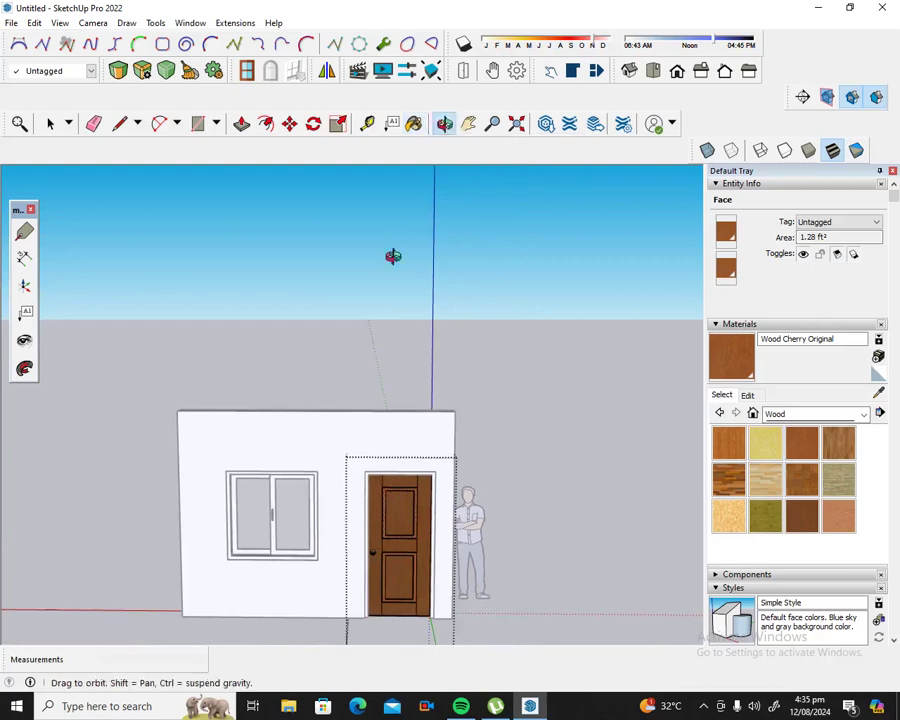
{"action": "mouse_move", "coordinate": [281, 447]}
{"action": "left_mouse_down"}
{"action": "mouse_move", "coordinate": [361, 463]}
{"action": "mouse_move", "coordinate": [699, 471]}
{"action": "left_mouse_up"}
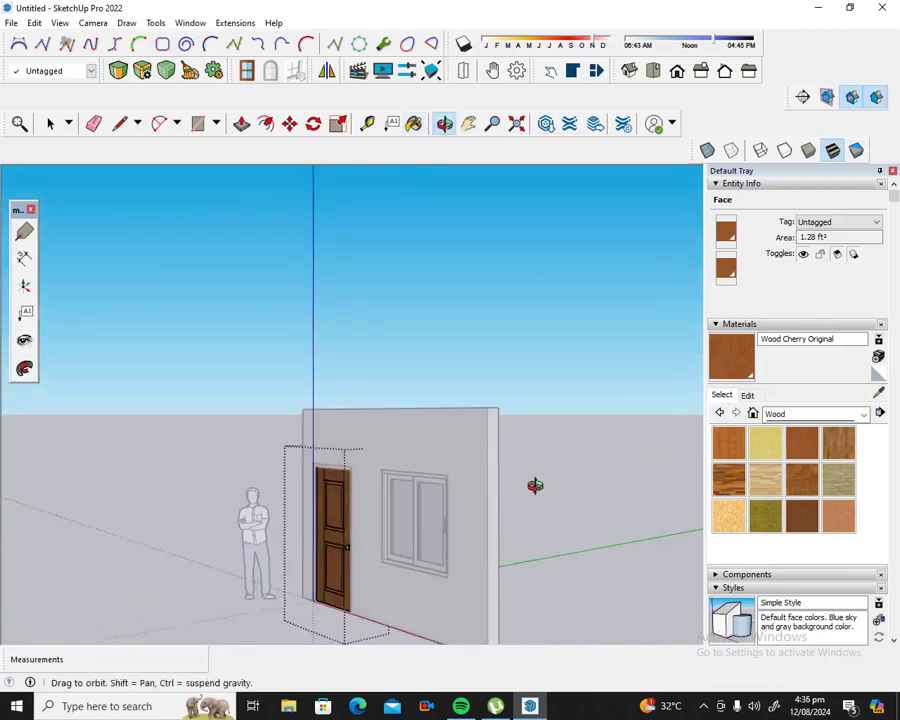
{"action": "left_click_drag", "start_coordinate": [534, 484], "coordinate": [177, 231]}
{"action": "left_click", "coordinate": [50, 123]}
{"action": "middle_click_drag", "start_coordinate": [113, 215], "coordinate": [217, 279]}
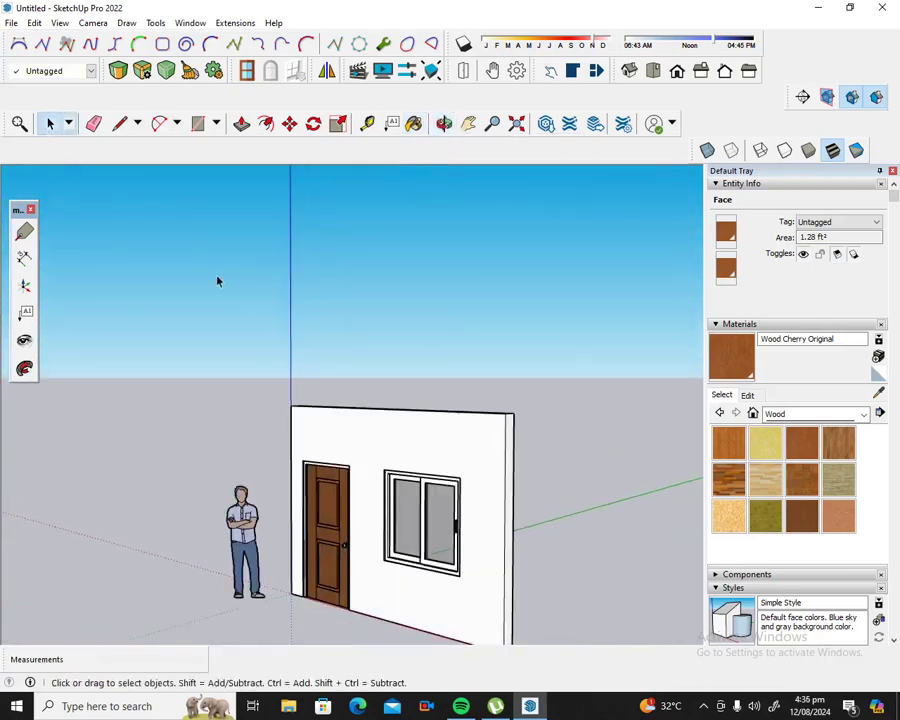
{"action": "left_click", "coordinate": [217, 279]}
{"action": "scroll", "coordinate": [503, 538], "scroll_direction": "up", "scroll_amount": 2}
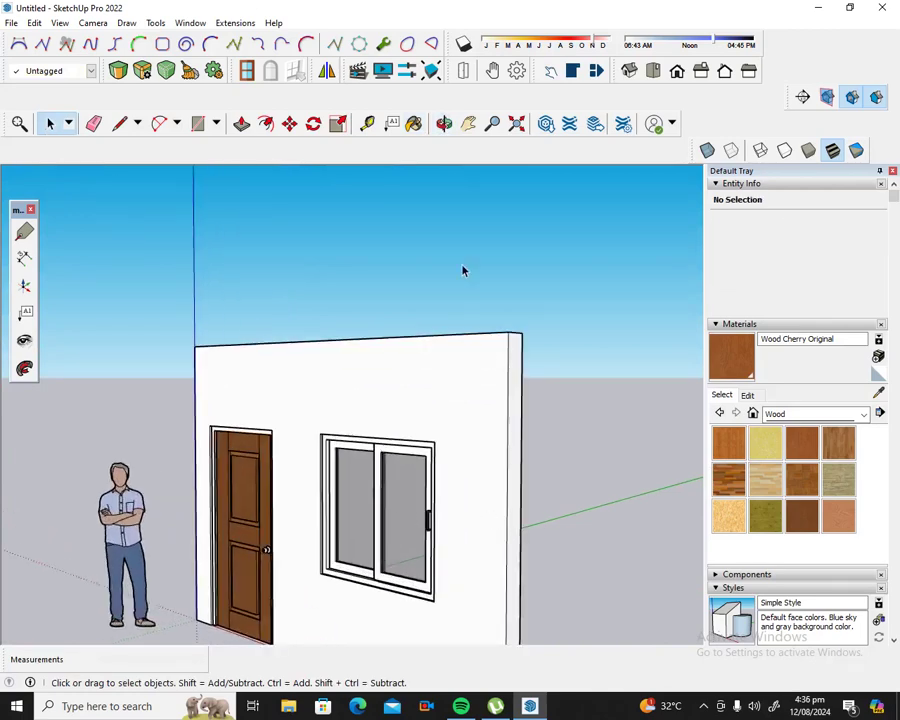
{"action": "left_click", "coordinate": [725, 371]}
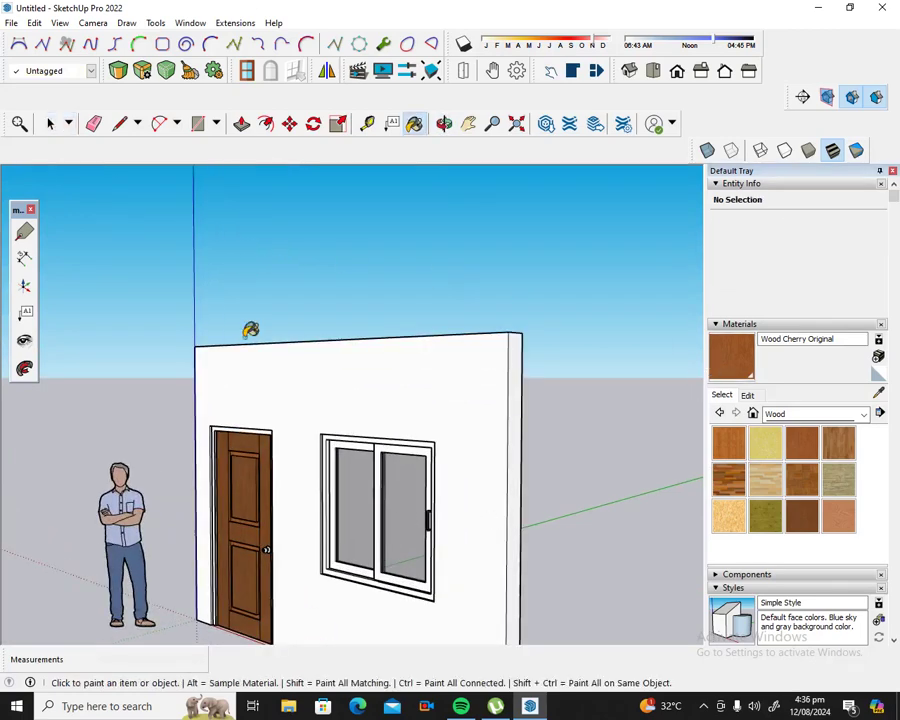
{"action": "left_click", "coordinate": [56, 127]}
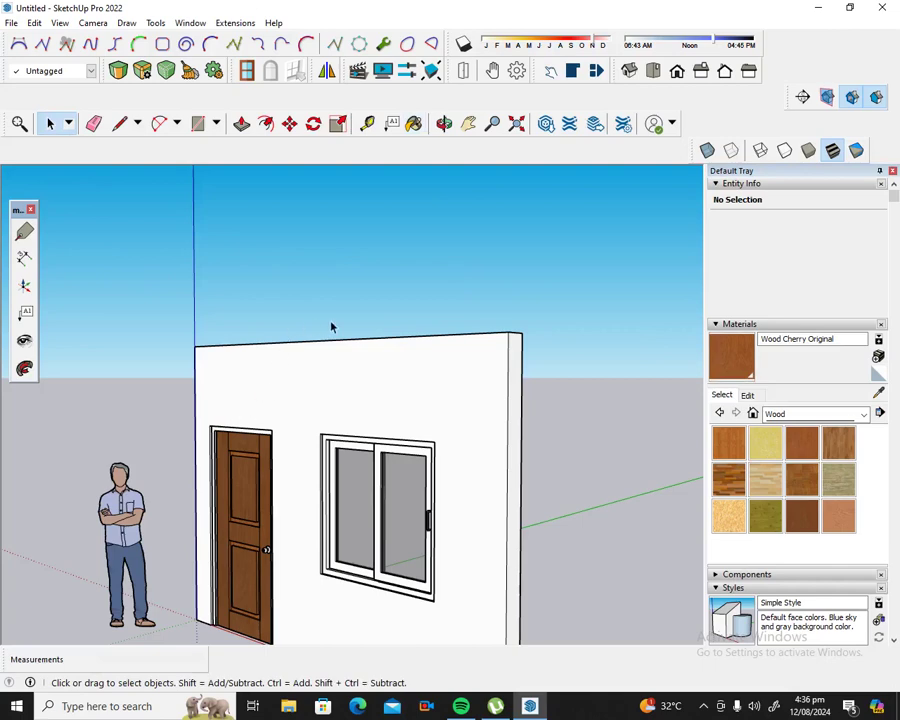
{"action": "left_click", "coordinate": [444, 123]}
{"action": "mouse_move", "coordinate": [364, 256]}
{"action": "left_mouse_down"}
{"action": "mouse_move", "coordinate": [342, 396]}
{"action": "mouse_move", "coordinate": [93, 572]}
{"action": "left_mouse_up"}
{"action": "scroll", "coordinate": [173, 434], "scroll_direction": "up", "scroll_amount": 2}
{"action": "scroll", "coordinate": [203, 390], "scroll_direction": "up", "scroll_amount": 2}
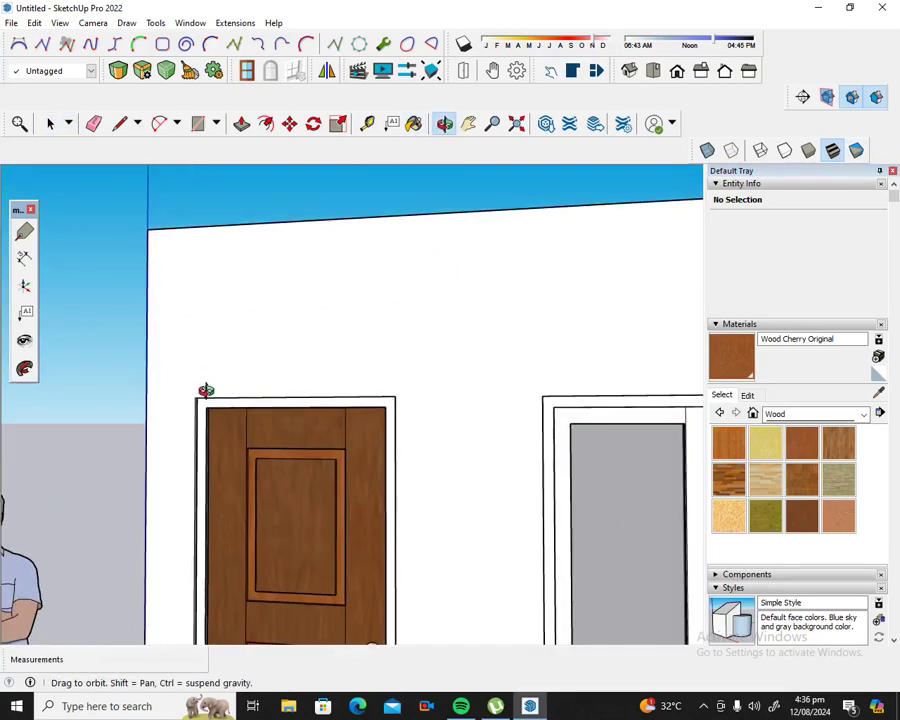
{"action": "left_click", "coordinate": [50, 123]}
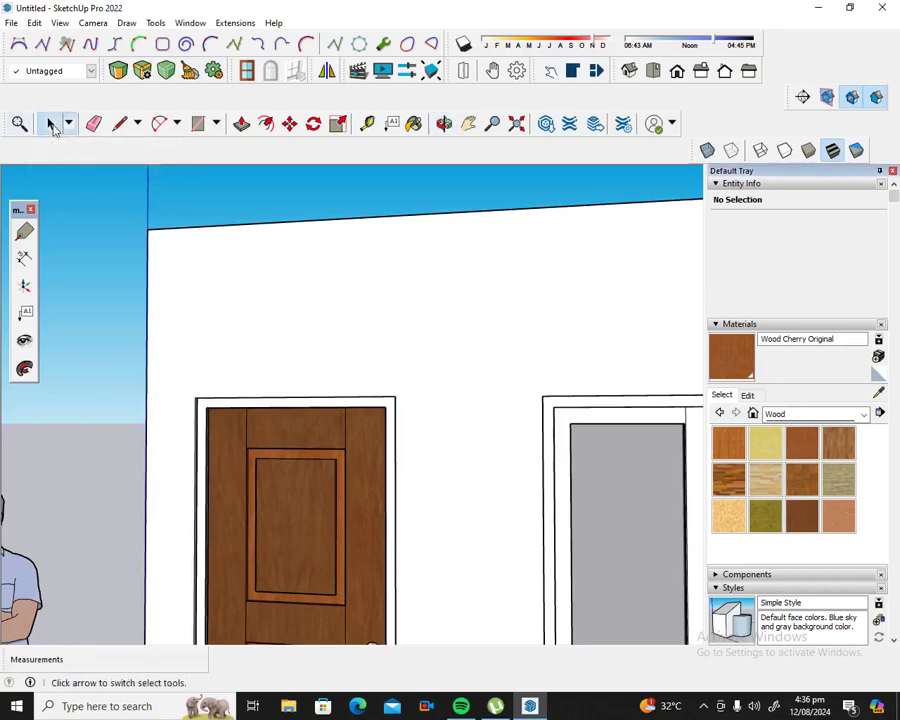
Step: Select all door geometry and paint the door's outer frame Wood Cherry Original
{"action": "scroll", "coordinate": [203, 415], "scroll_direction": "up", "scroll_amount": 2}
{"action": "scroll", "coordinate": [203, 415], "scroll_direction": "up", "scroll_amount": 1}
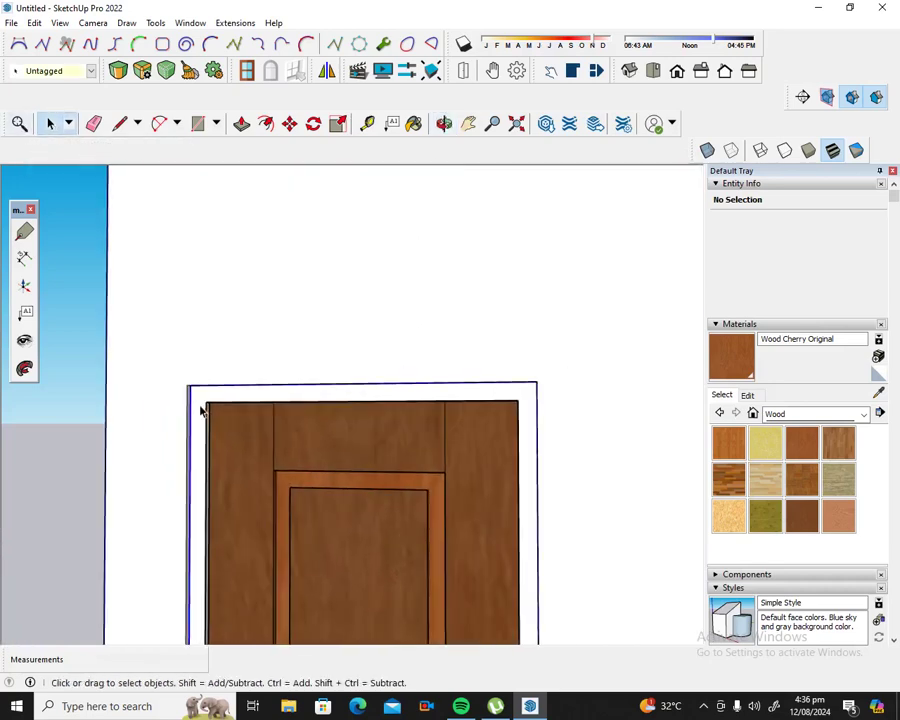
{"action": "triple_click", "coordinate": [200, 410]}
{"action": "left_click", "coordinate": [200, 410]}
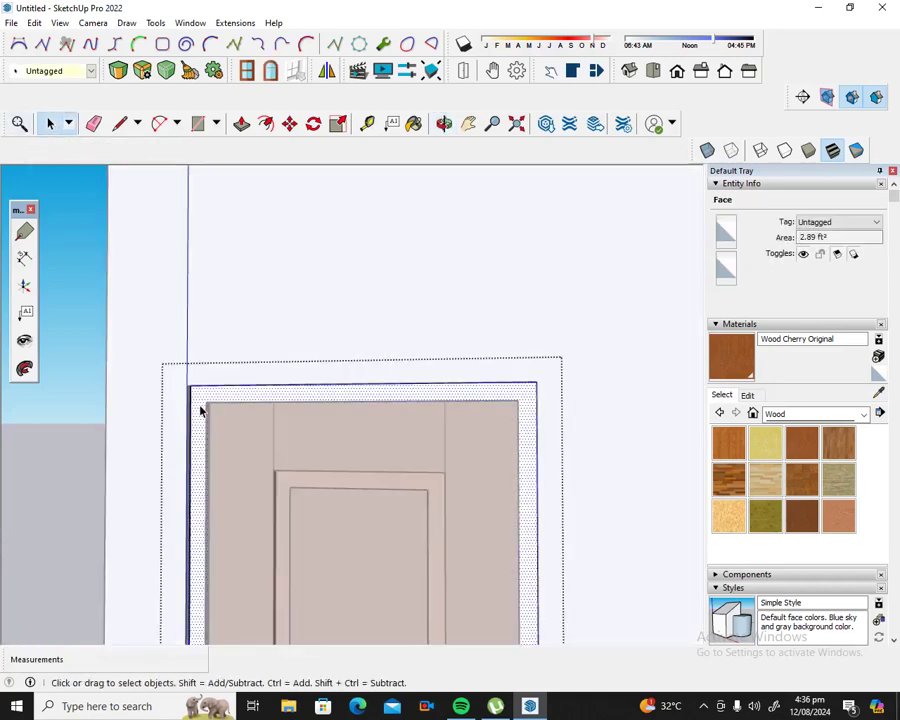
{"action": "triple_click", "coordinate": [200, 410]}
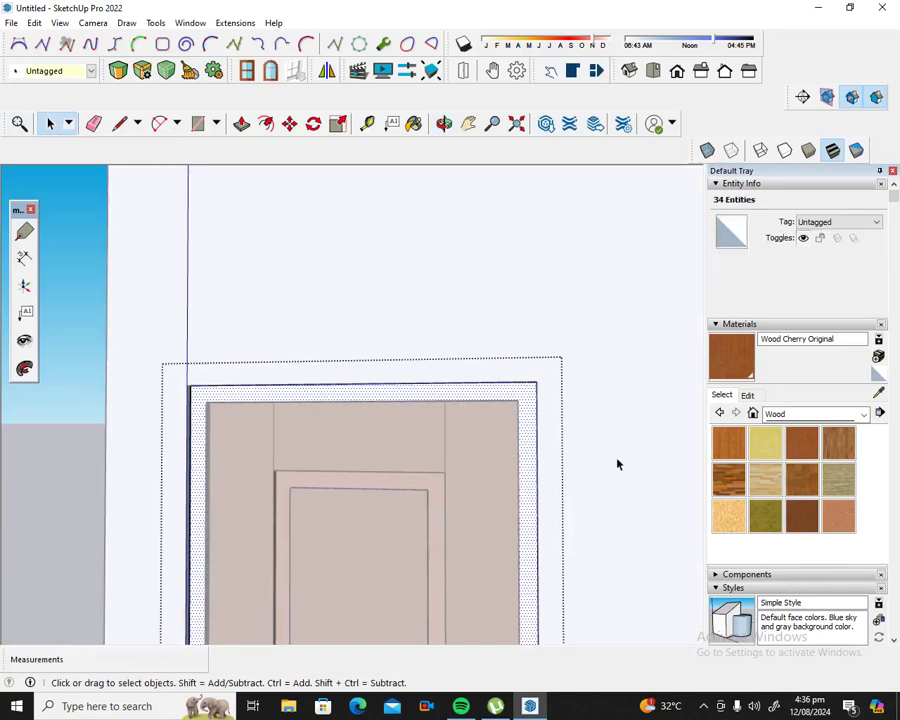
{"action": "left_click", "coordinate": [798, 448]}
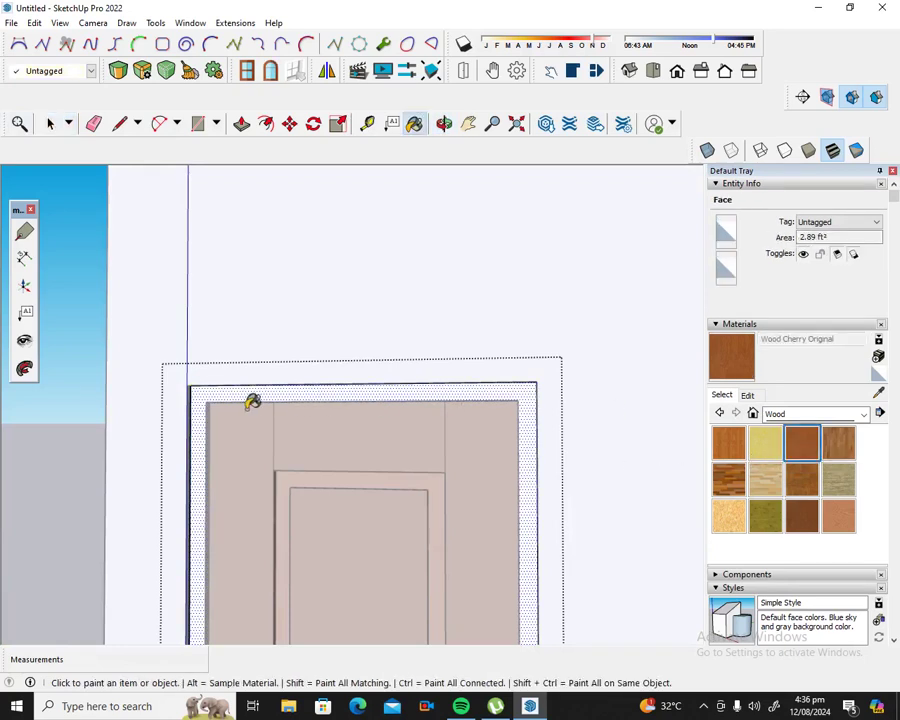
{"action": "left_click", "coordinate": [205, 401]}
{"action": "scroll", "coordinate": [205, 401], "scroll_direction": "down", "scroll_amount": 1}
{"action": "scroll", "coordinate": [204, 400], "scroll_direction": "down", "scroll_amount": 2}
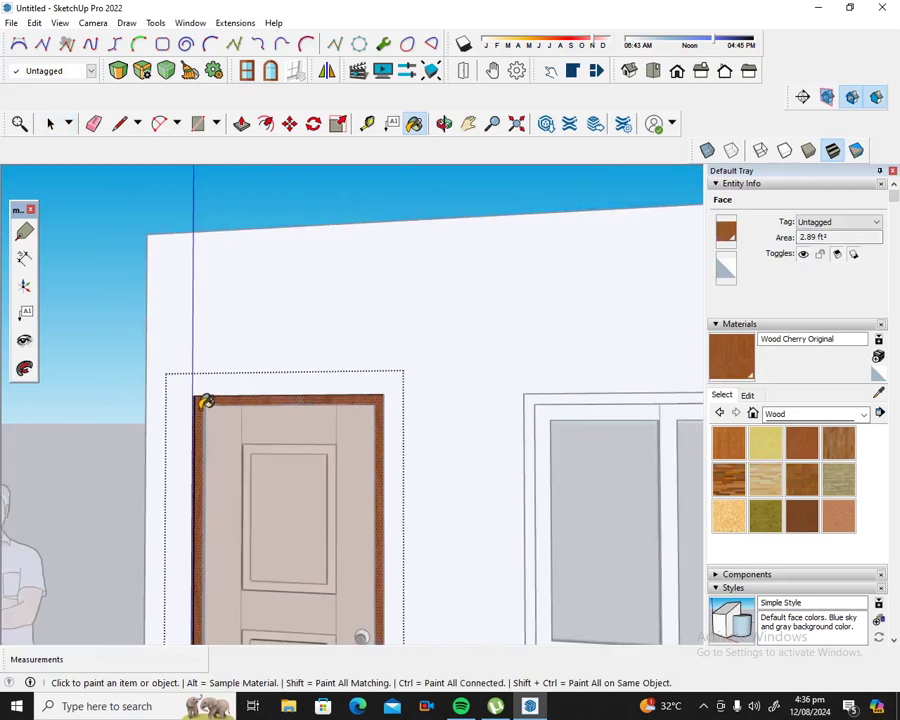
{"action": "scroll", "coordinate": [206, 390], "scroll_direction": "down", "scroll_amount": 2}
Step: Exit the door group, then open the window group and select all its geometry
{"action": "left_click", "coordinate": [50, 123]}
{"action": "left_click", "coordinate": [58, 200]}
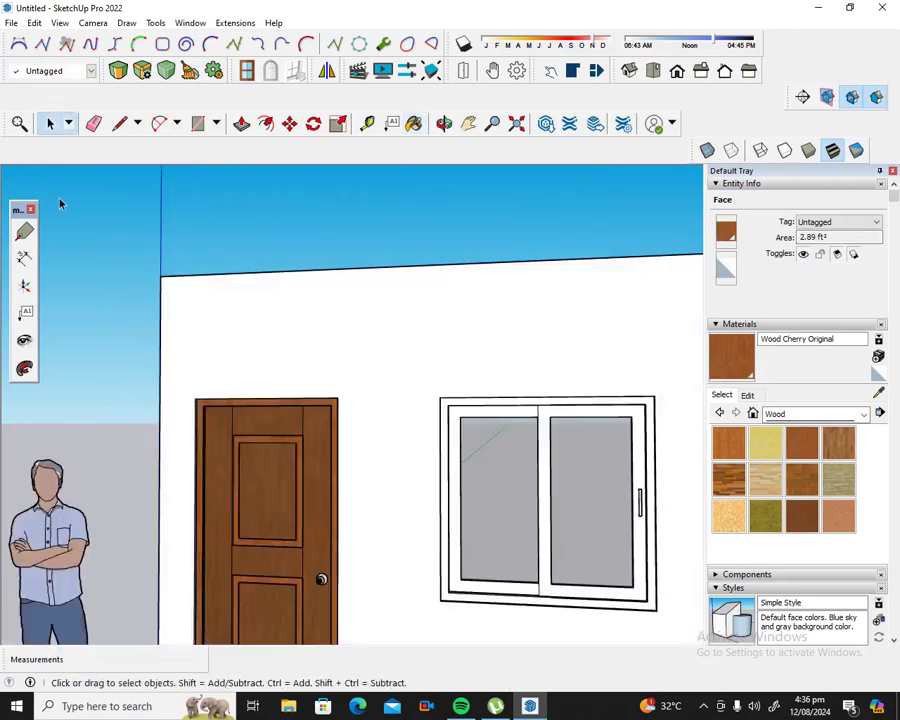
{"action": "scroll", "coordinate": [112, 262], "scroll_direction": "down", "scroll_amount": 1}
{"action": "scroll", "coordinate": [131, 279], "scroll_direction": "down", "scroll_amount": 1}
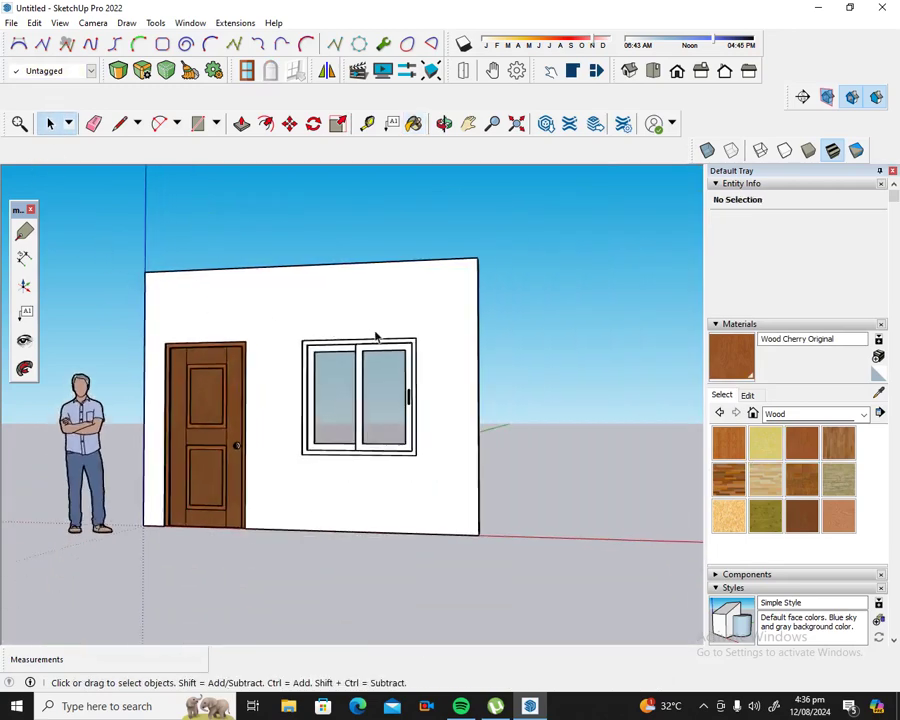
{"action": "scroll", "coordinate": [375, 335], "scroll_direction": "up", "scroll_amount": 2}
{"action": "scroll", "coordinate": [423, 363], "scroll_direction": "up", "scroll_amount": 1}
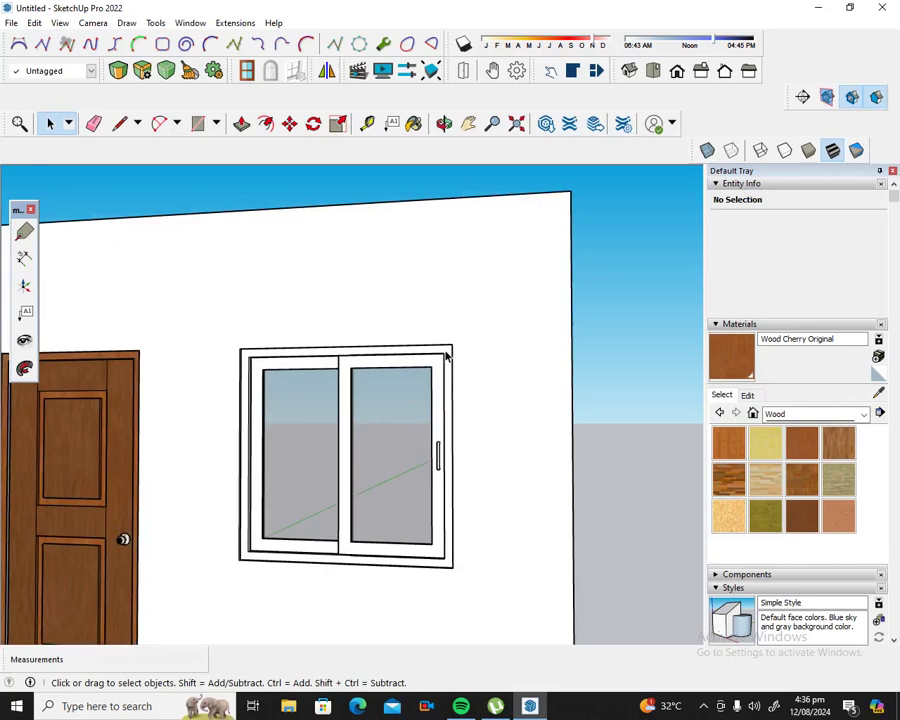
{"action": "double_click", "coordinate": [447, 356]}
{"action": "triple_click", "coordinate": [447, 356]}
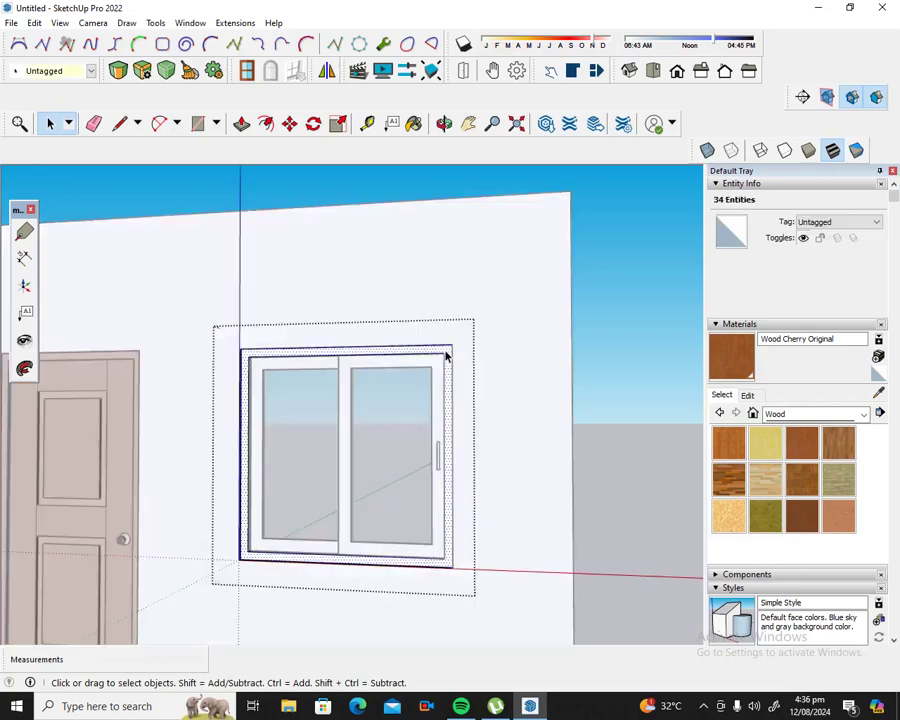
Step: Select all window geometry and switch Materials to the Colors-Named collection
{"action": "left_click", "coordinate": [447, 356]}
{"action": "key", "text": "ctrl+a"}
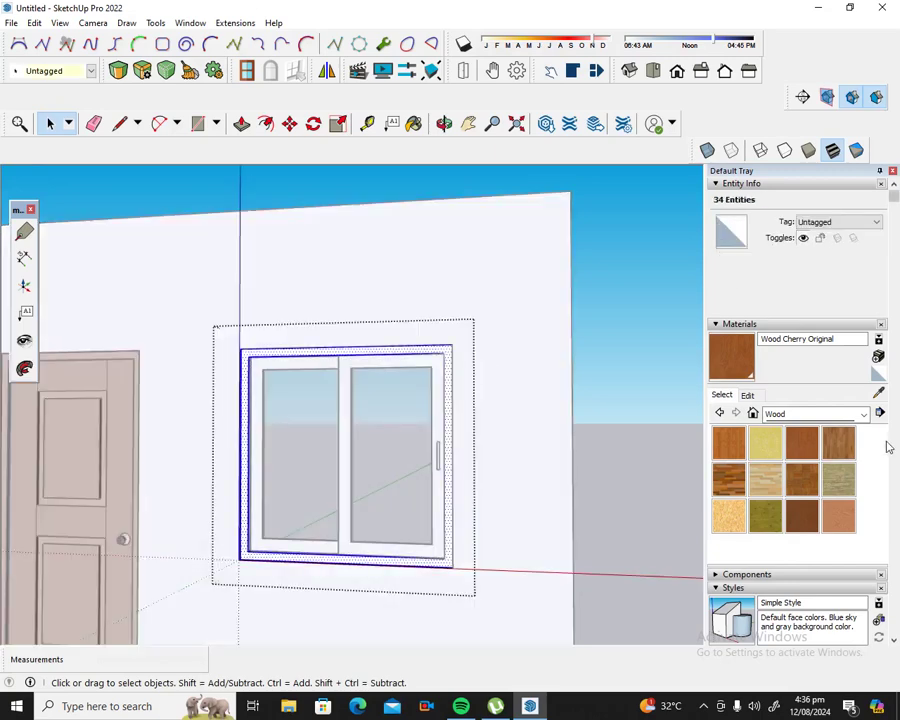
{"action": "left_click", "coordinate": [862, 414]}
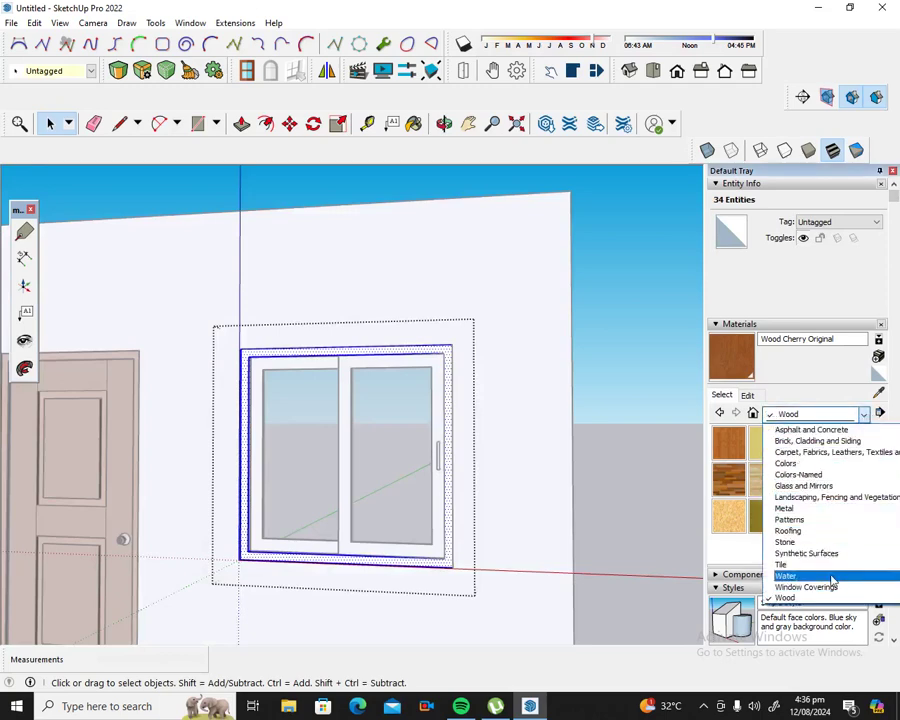
{"action": "left_click", "coordinate": [800, 474]}
{"action": "scroll", "coordinate": [816, 481], "scroll_direction": "down", "scroll_amount": 2}
{"action": "scroll", "coordinate": [816, 481], "scroll_direction": "down", "scroll_amount": 3}
{"action": "scroll", "coordinate": [816, 481], "scroll_direction": "down", "scroll_amount": 3}
{"action": "scroll", "coordinate": [816, 481], "scroll_direction": "down", "scroll_amount": 3}
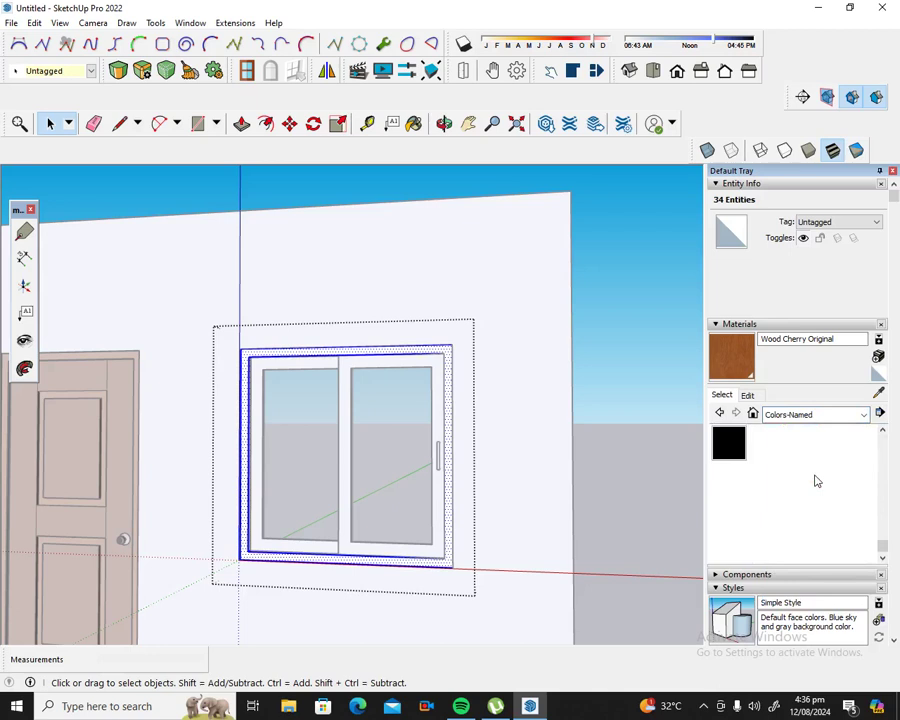
{"action": "scroll", "coordinate": [816, 481], "scroll_direction": "up", "scroll_amount": 2}
{"action": "scroll", "coordinate": [816, 481], "scroll_direction": "down", "scroll_amount": 1}
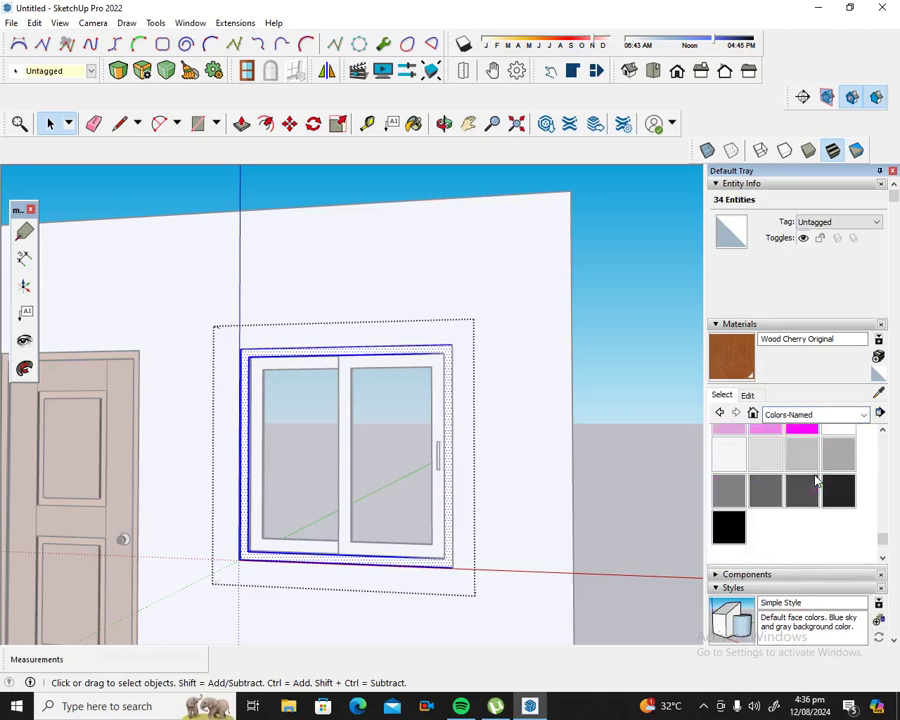
Step: Paint the window frame 0135_DarkGray and close the window group
{"action": "left_click", "coordinate": [814, 484]}
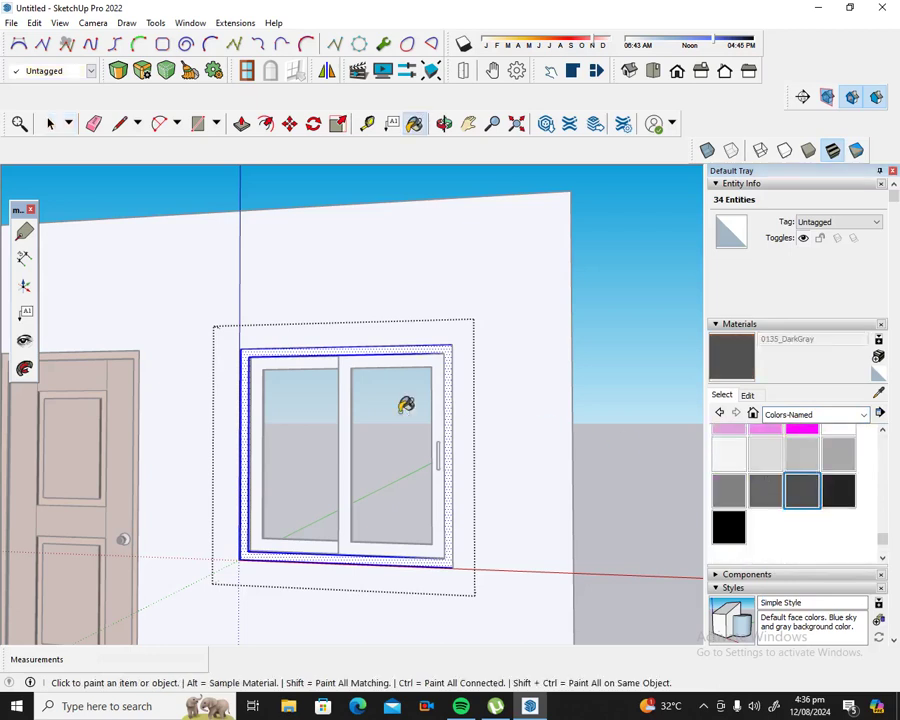
{"action": "left_click", "coordinate": [250, 356]}
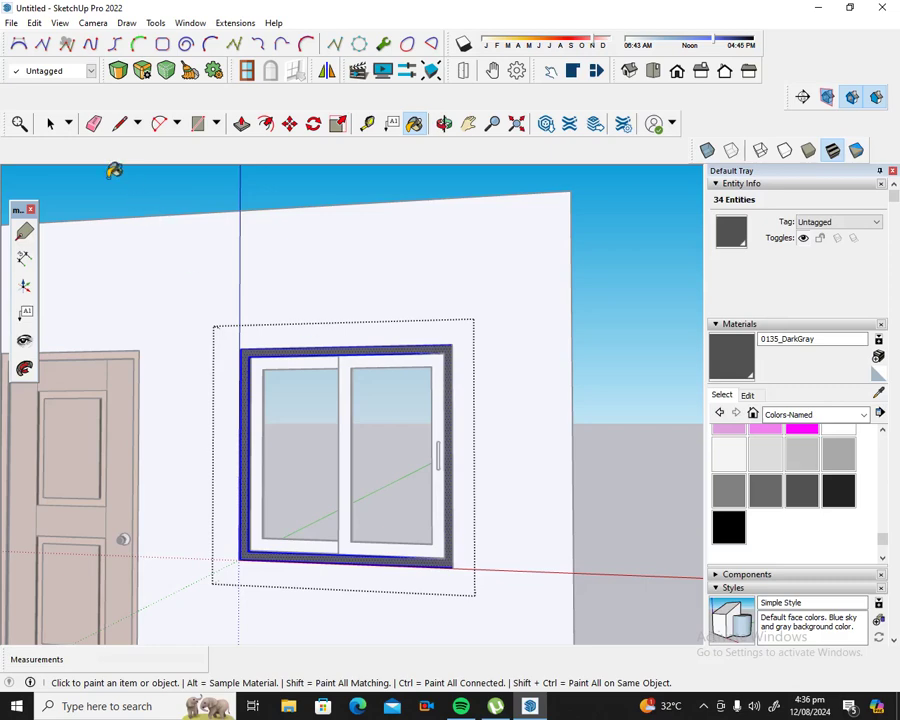
{"action": "left_click", "coordinate": [52, 126]}
{"action": "left_click", "coordinate": [308, 196]}
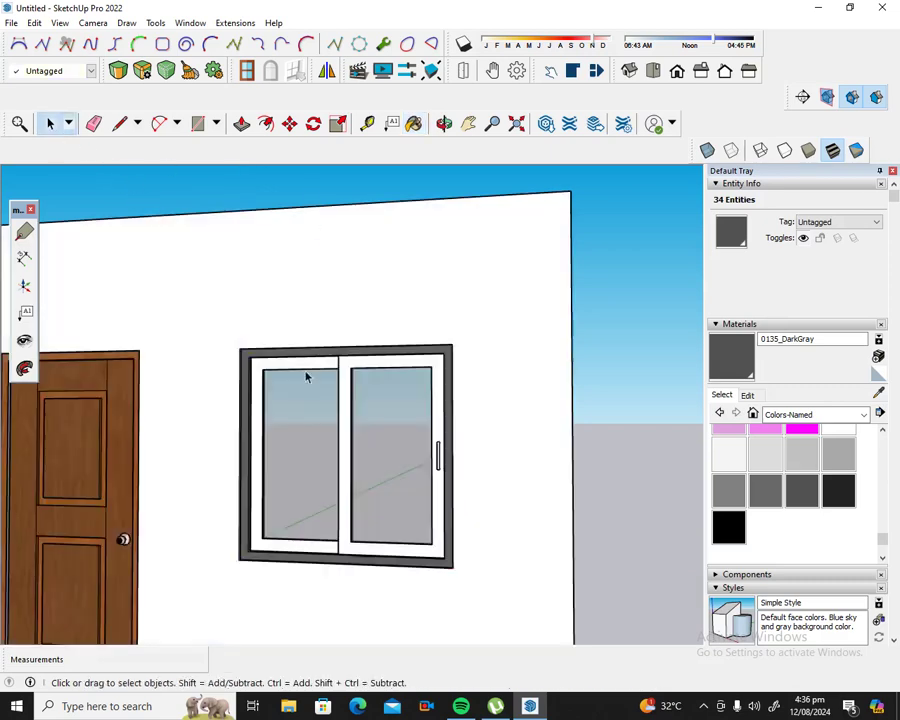
Step: Paint the left sash frame 0134_DimGray and leave the window group
{"action": "scroll", "coordinate": [287, 369], "scroll_direction": "up", "scroll_amount": 2}
{"action": "scroll", "coordinate": [287, 369], "scroll_direction": "up", "scroll_amount": 1}
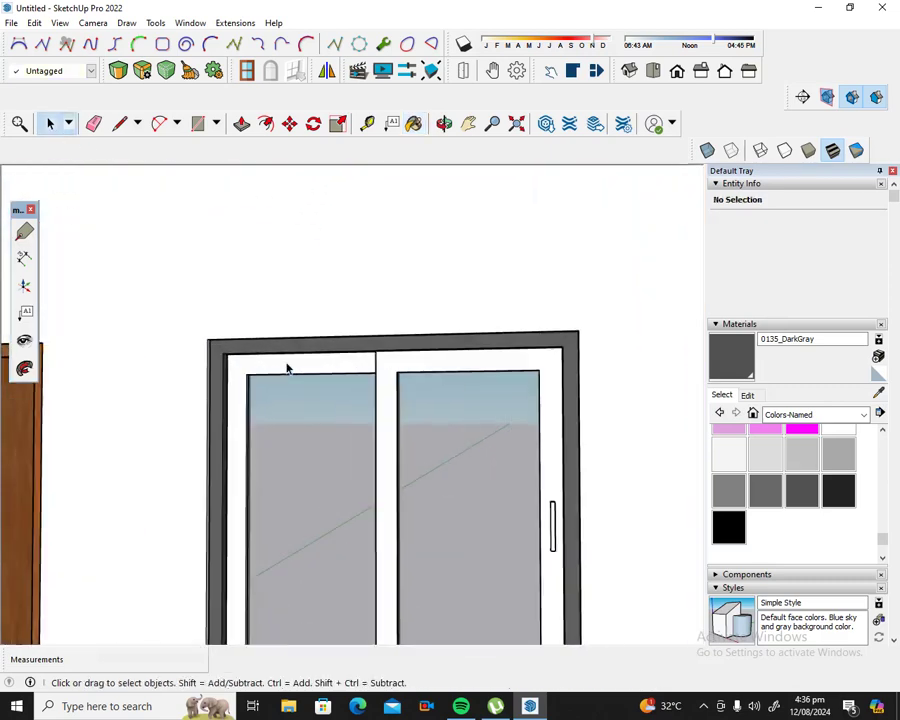
{"action": "double_click", "coordinate": [236, 402]}
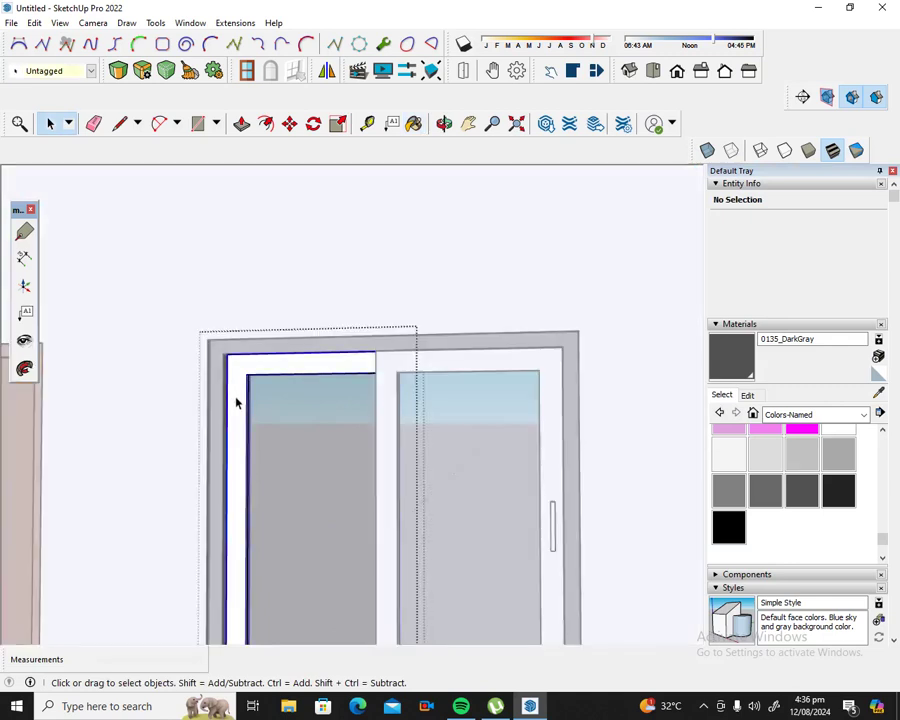
{"action": "left_click", "coordinate": [236, 402]}
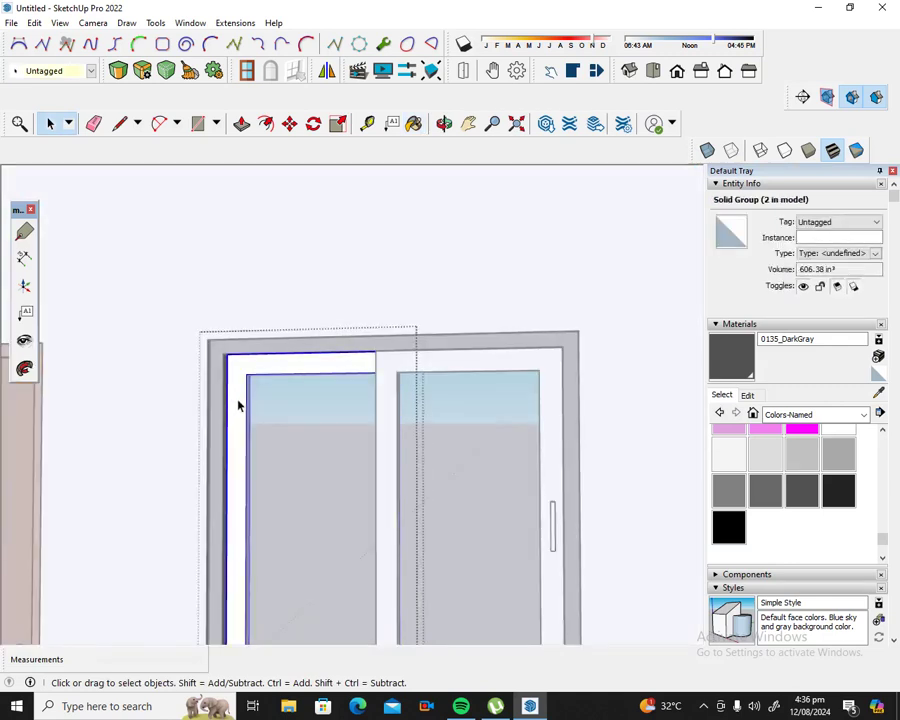
{"action": "triple_click", "coordinate": [242, 408]}
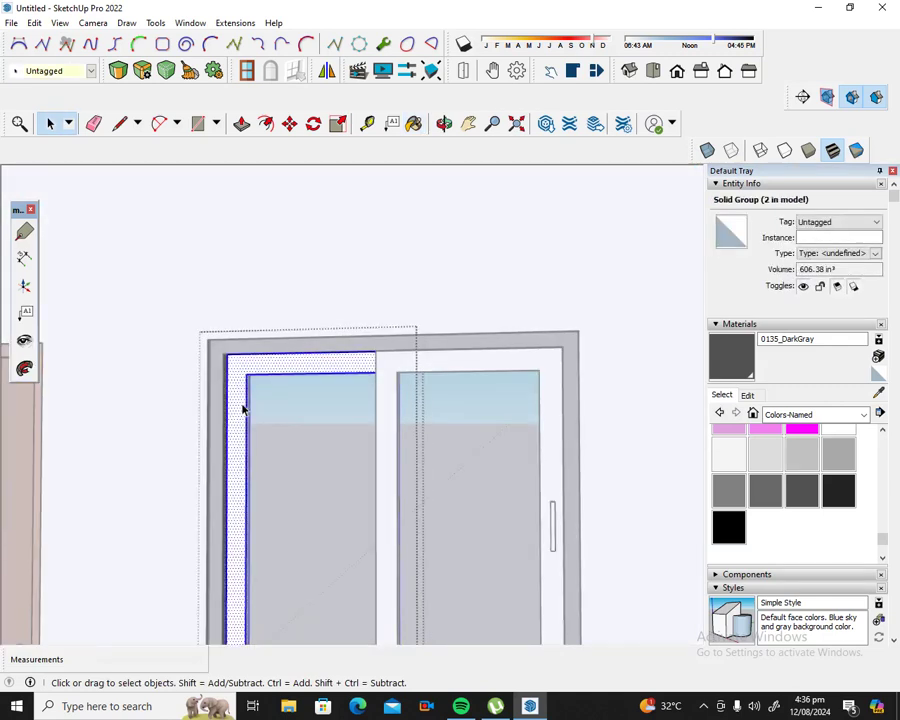
{"action": "left_click", "coordinate": [760, 486]}
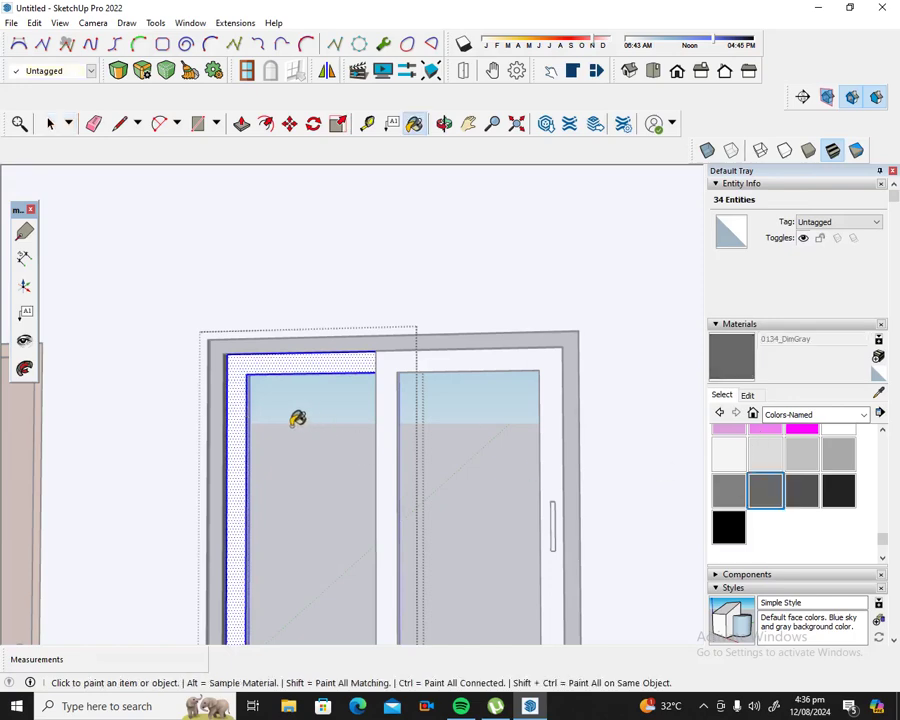
{"action": "left_click", "coordinate": [244, 412]}
{"action": "scroll", "coordinate": [246, 408], "scroll_direction": "down", "scroll_amount": 3}
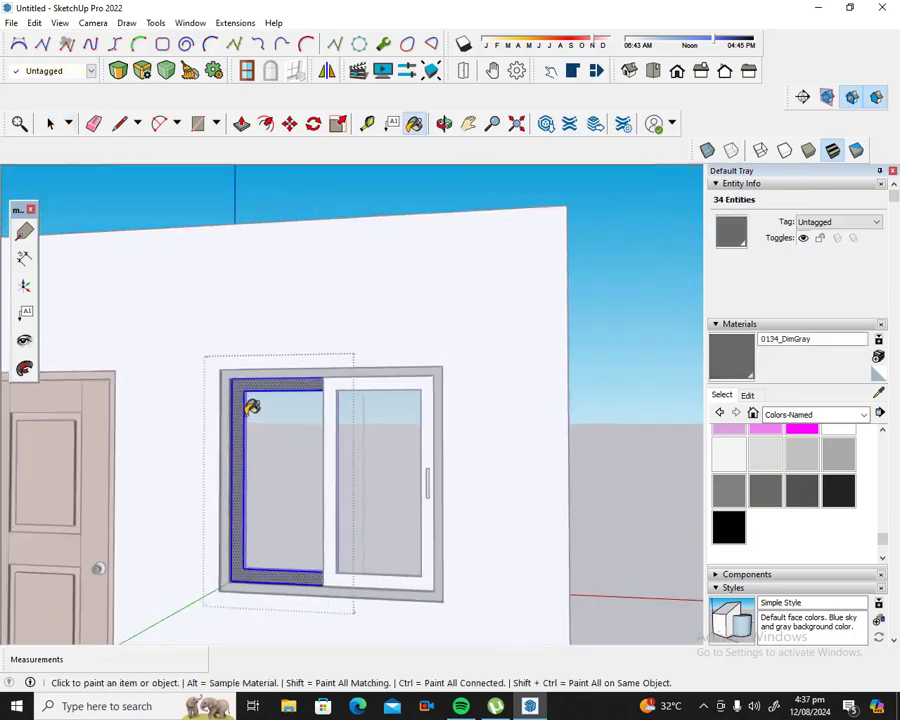
{"action": "scroll", "coordinate": [248, 404], "scroll_direction": "down", "scroll_amount": 2}
{"action": "left_click", "coordinate": [50, 122]}
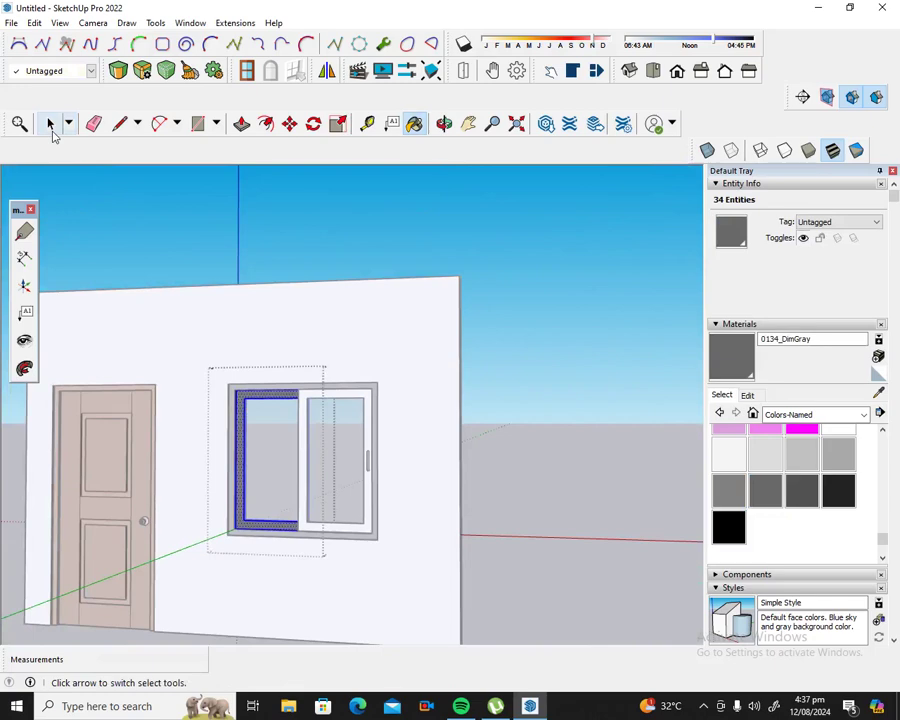
{"action": "left_click", "coordinate": [213, 227]}
{"action": "left_click", "coordinate": [425, 228]}
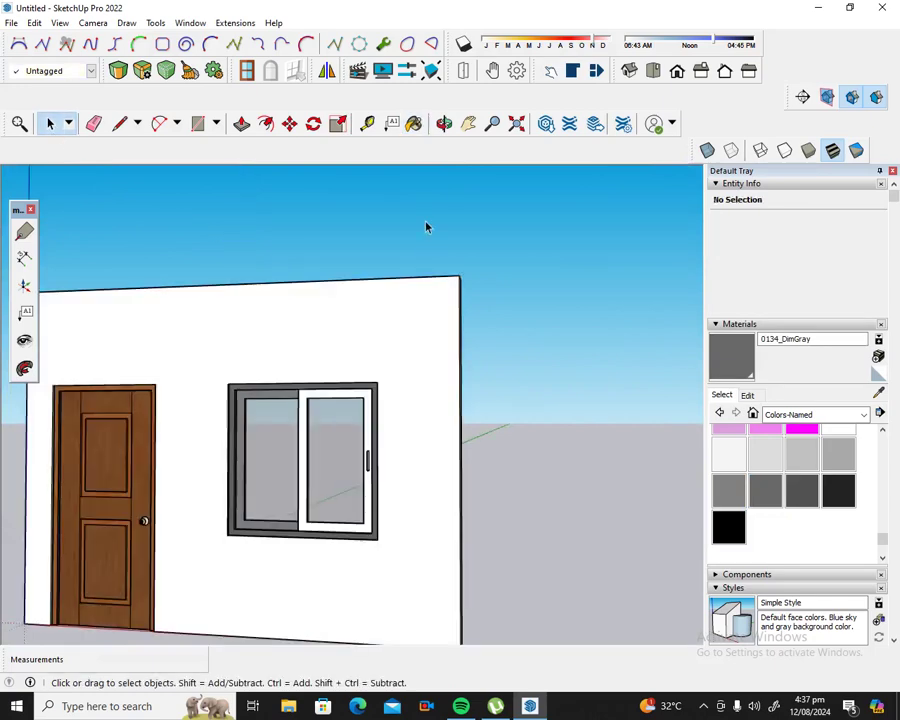
Step: Paint the right sliding sash's frame 0134_DimGray and clear the selection
{"action": "left_click", "coordinate": [318, 398]}
{"action": "left_click", "coordinate": [324, 398], "text": "ctrl"}
{"action": "scroll", "coordinate": [326, 400], "scroll_direction": "up", "scroll_amount": 1}
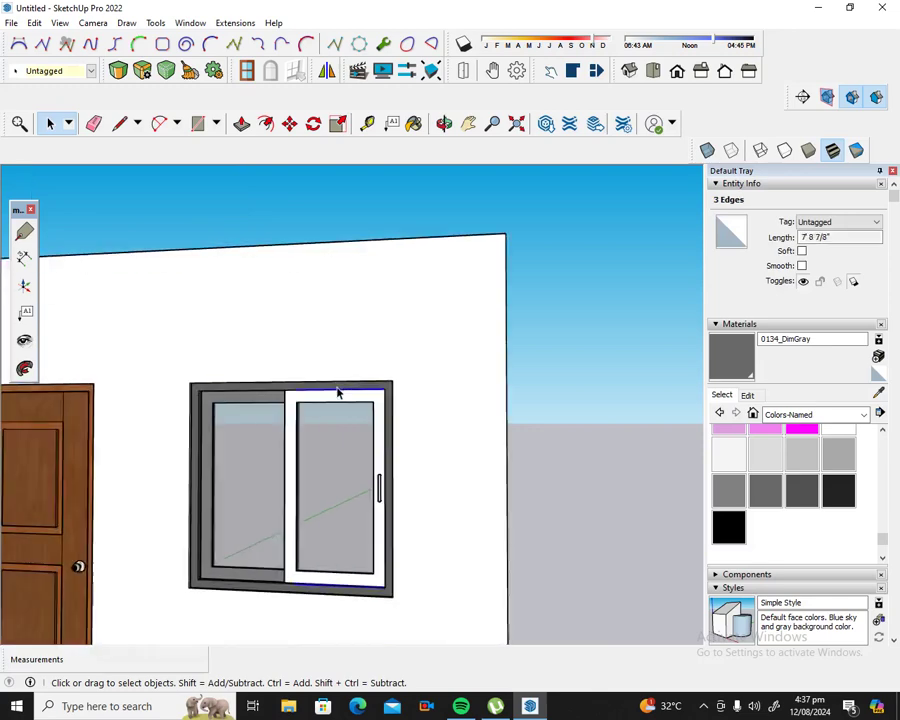
{"action": "scroll", "coordinate": [331, 403], "scroll_direction": "up", "scroll_amount": 1}
{"action": "double_click", "coordinate": [331, 403]}
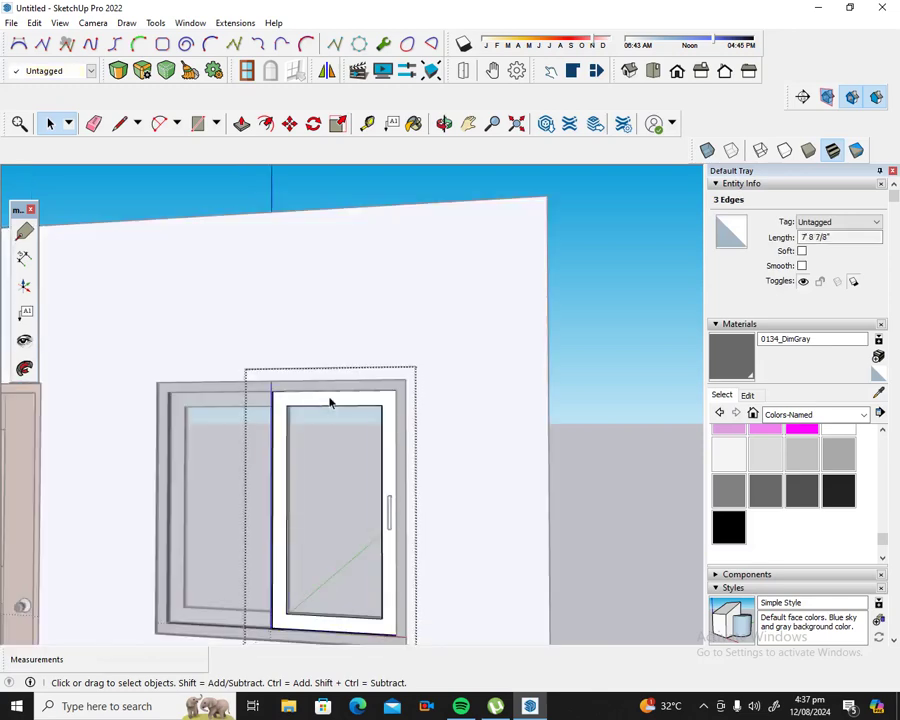
{"action": "left_click", "coordinate": [328, 408]}
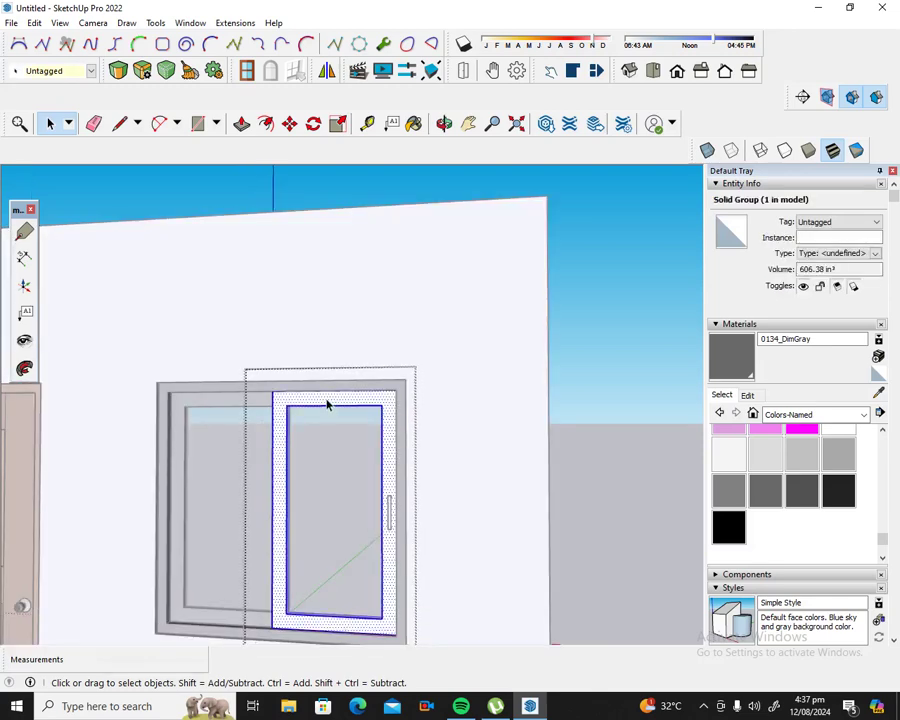
{"action": "key", "text": "ctrl+a"}
{"action": "left_click", "coordinate": [765, 490]}
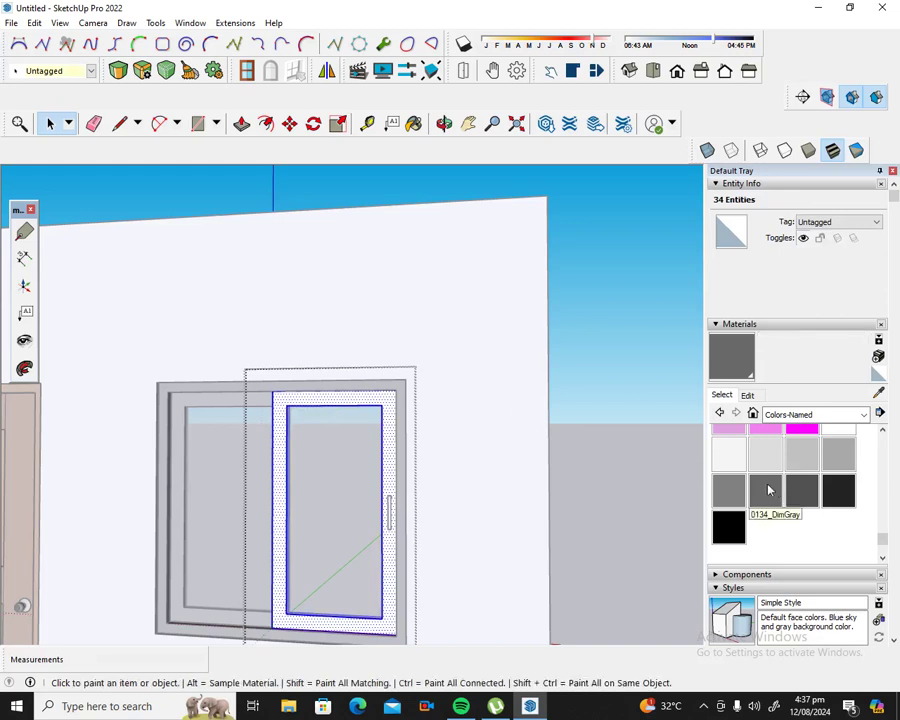
{"action": "left_click", "coordinate": [395, 405]}
{"action": "scroll", "coordinate": [393, 403], "scroll_direction": "down", "scroll_amount": 1}
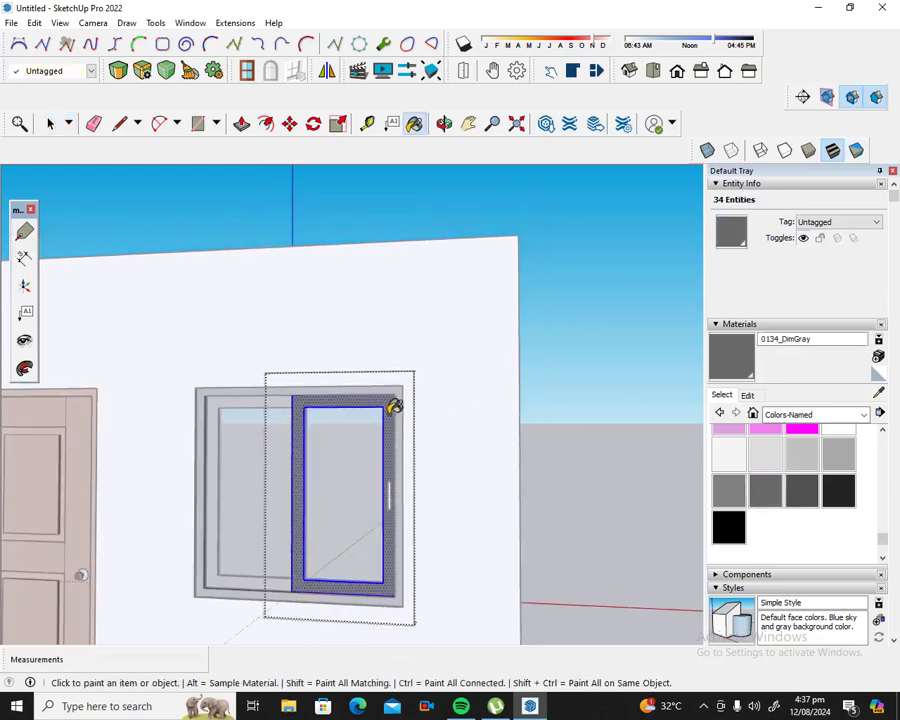
{"action": "left_click", "coordinate": [50, 123]}
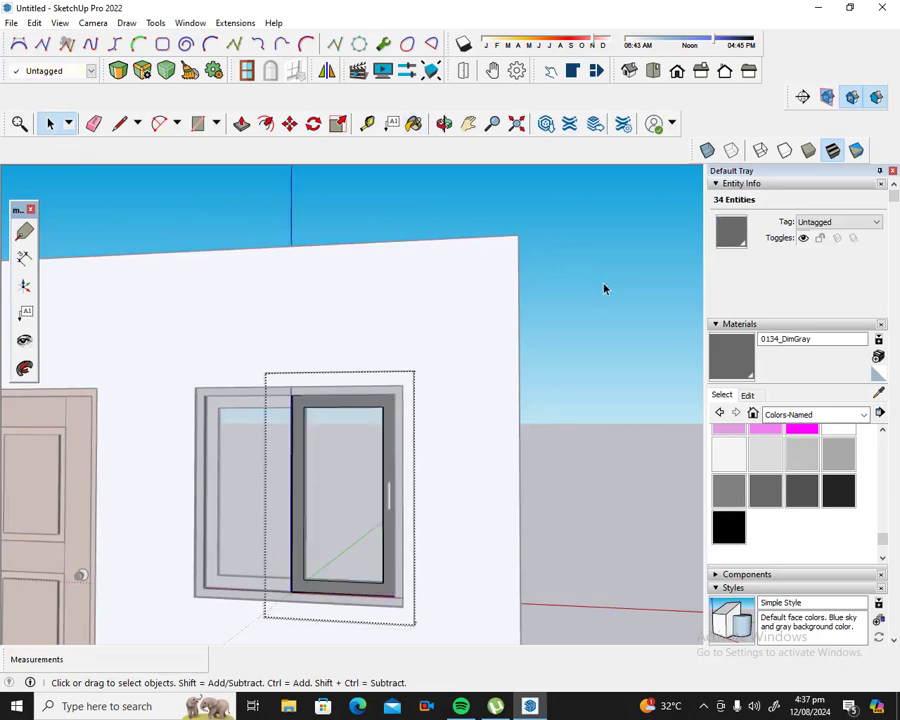
{"action": "left_click", "coordinate": [600, 375]}
Step: Open the window group and paint its handle Metal Corrugated Shiny from the Metal library
{"action": "scroll", "coordinate": [498, 529], "scroll_direction": "up", "scroll_amount": 2}
{"action": "scroll", "coordinate": [464, 521], "scroll_direction": "up", "scroll_amount": 2}
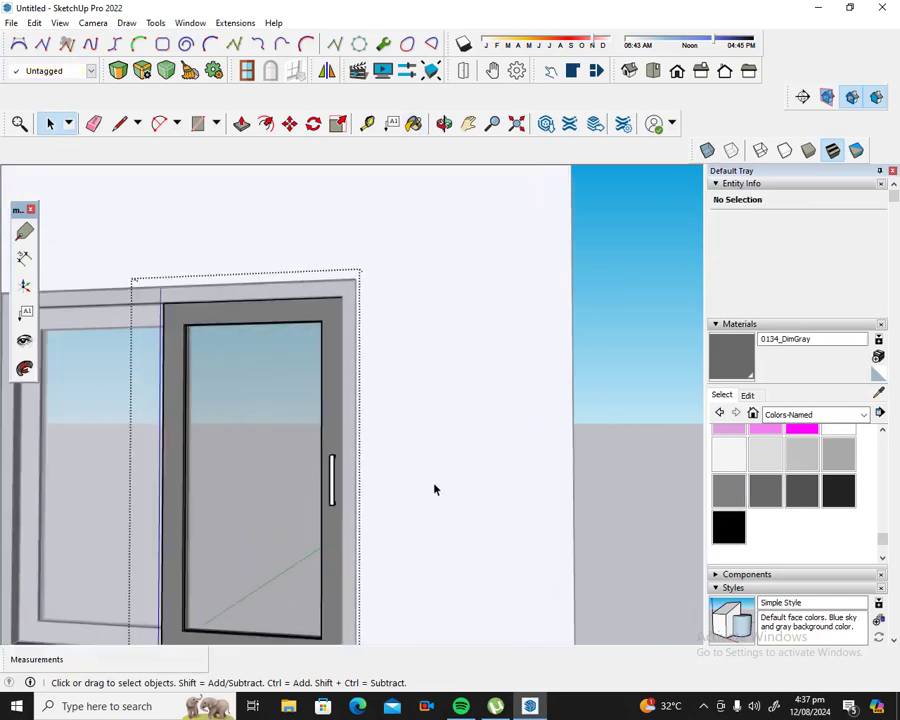
{"action": "scroll", "coordinate": [390, 493], "scroll_direction": "up", "scroll_amount": 1}
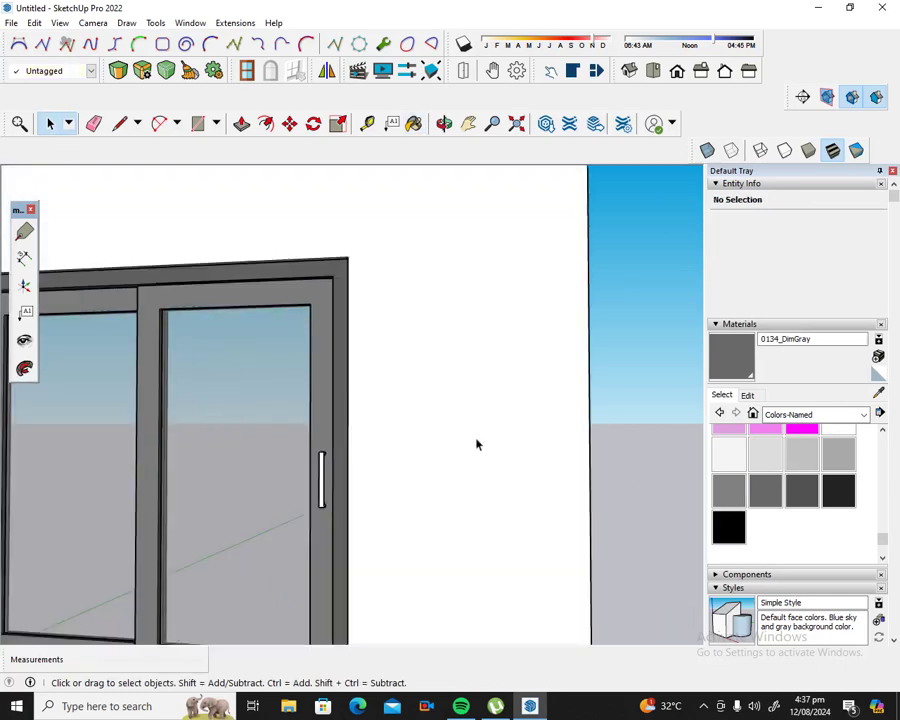
{"action": "scroll", "coordinate": [331, 487], "scroll_direction": "up", "scroll_amount": 2}
{"action": "left_click", "coordinate": [318, 480]}
{"action": "double_click", "coordinate": [318, 480]}
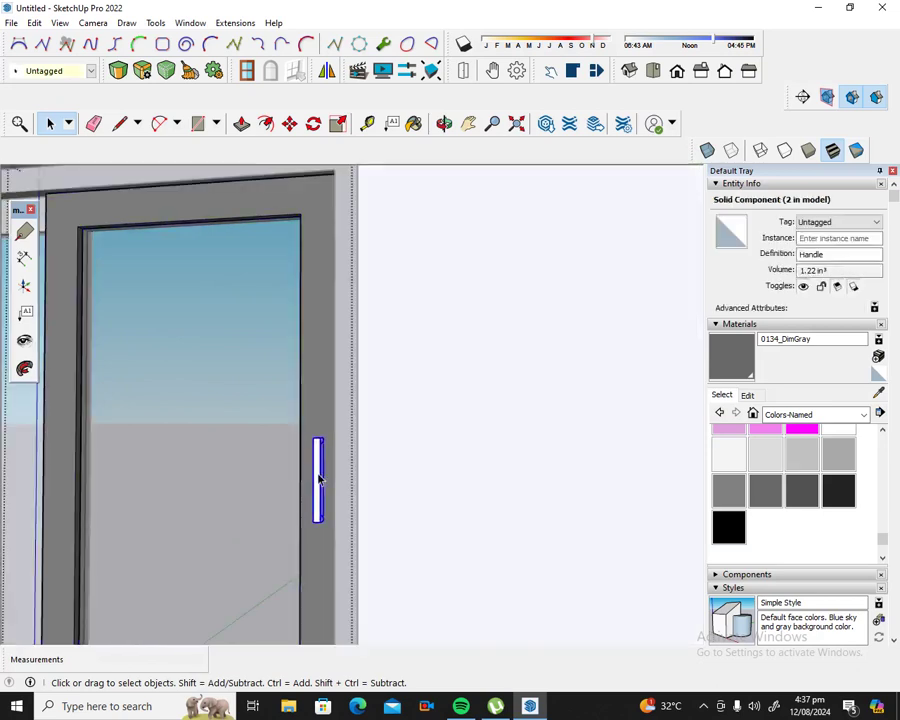
{"action": "left_click", "coordinate": [863, 414]}
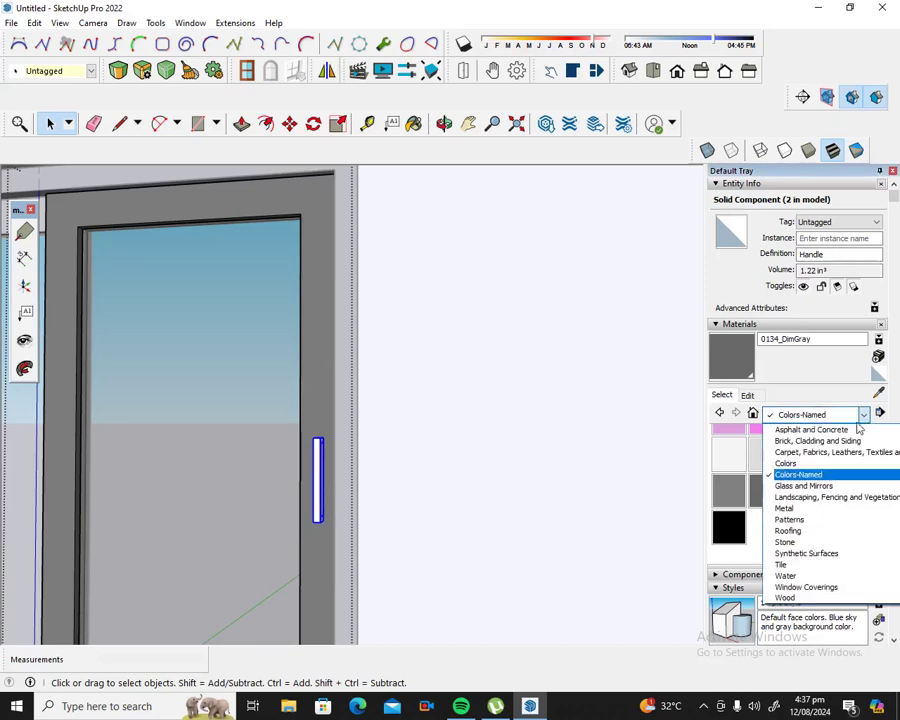
{"action": "left_click", "coordinate": [793, 512]}
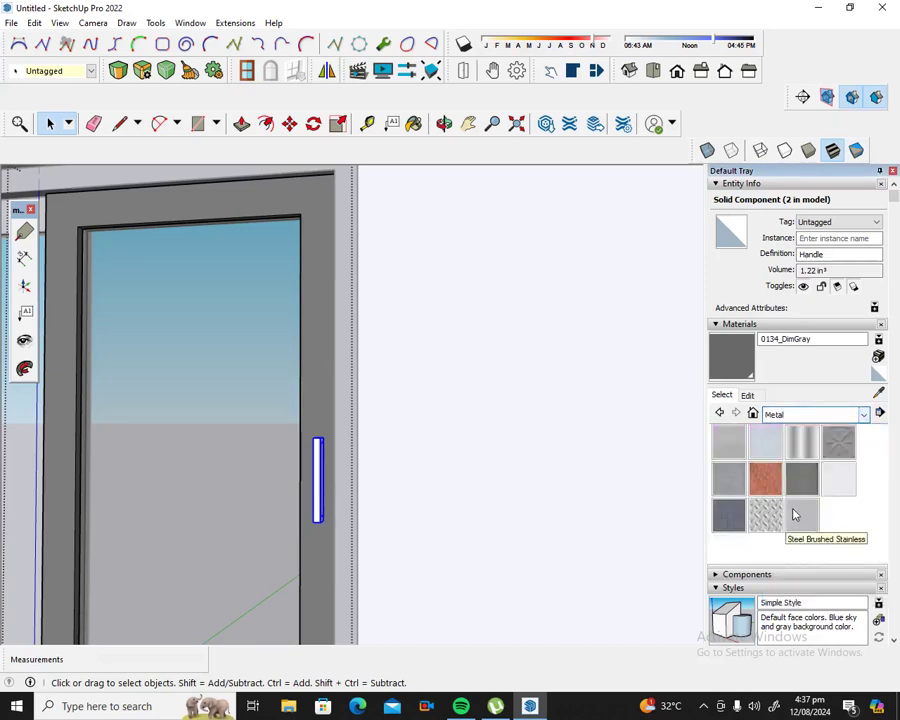
{"action": "left_click", "coordinate": [802, 441]}
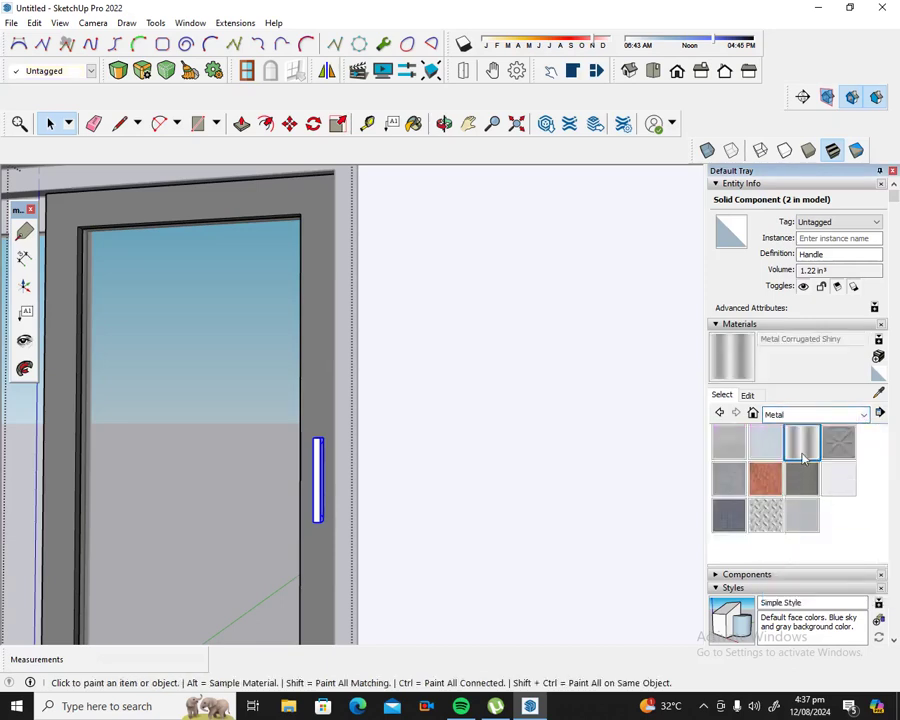
{"action": "left_click", "coordinate": [318, 458]}
{"action": "scroll", "coordinate": [355, 458], "scroll_direction": "down", "scroll_amount": 5}
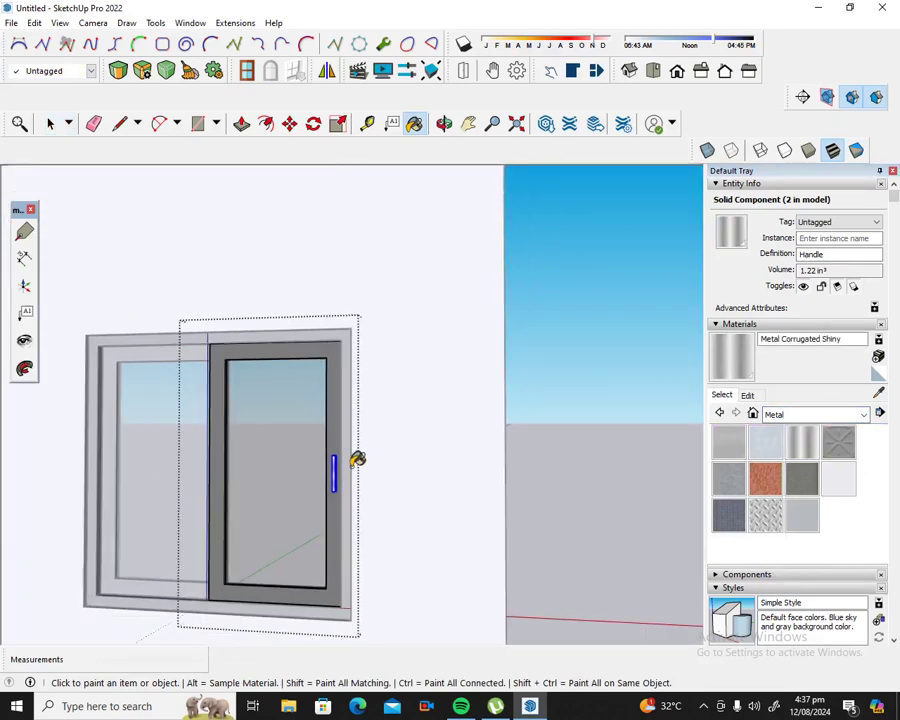
Step: Orbit around the window to check it, then clear the selection and zoom back in
{"action": "left_click", "coordinate": [444, 123]}
{"action": "mouse_move", "coordinate": [450, 294]}
{"action": "left_mouse_down"}
{"action": "mouse_move", "coordinate": [393, 403]}
{"action": "mouse_move", "coordinate": [506, 398]}
{"action": "mouse_move", "coordinate": [249, 394]}
{"action": "mouse_move", "coordinate": [297, 406]}
{"action": "mouse_move", "coordinate": [252, 401]}
{"action": "left_mouse_up"}
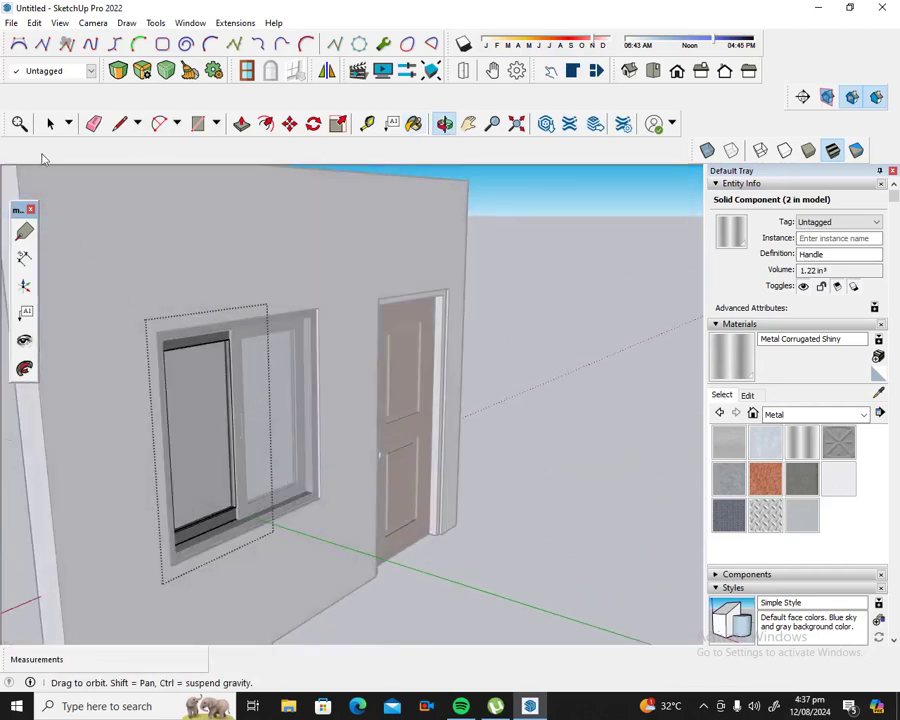
{"action": "left_click", "coordinate": [50, 123]}
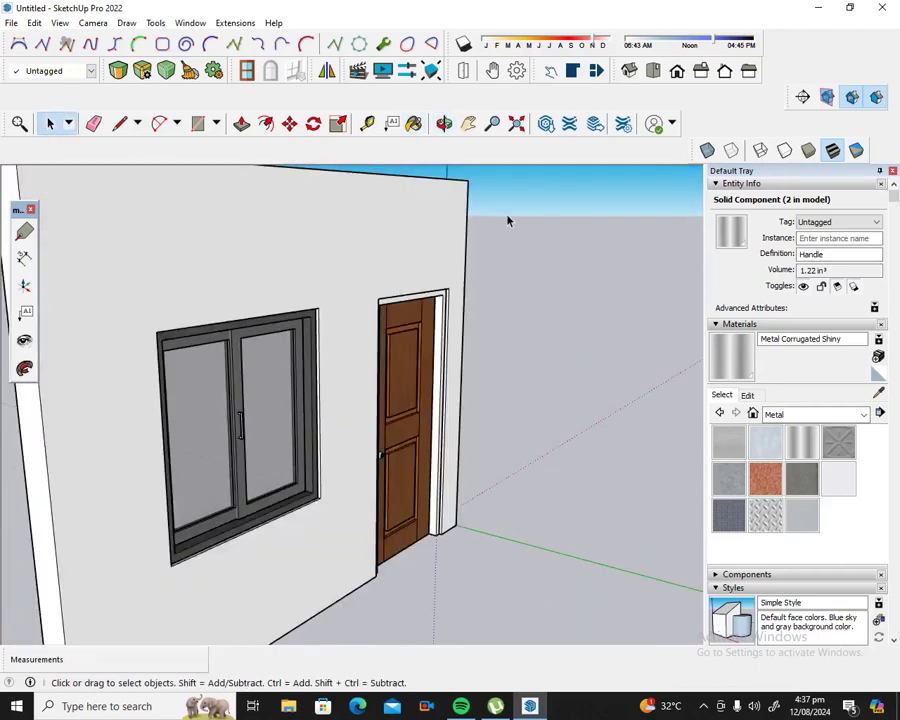
{"action": "left_click", "coordinate": [506, 216]}
{"action": "scroll", "coordinate": [265, 410], "scroll_direction": "up", "scroll_amount": 2}
{"action": "scroll", "coordinate": [265, 410], "scroll_direction": "up", "scroll_amount": 2}
{"action": "scroll", "coordinate": [265, 410], "scroll_direction": "up", "scroll_amount": 2}
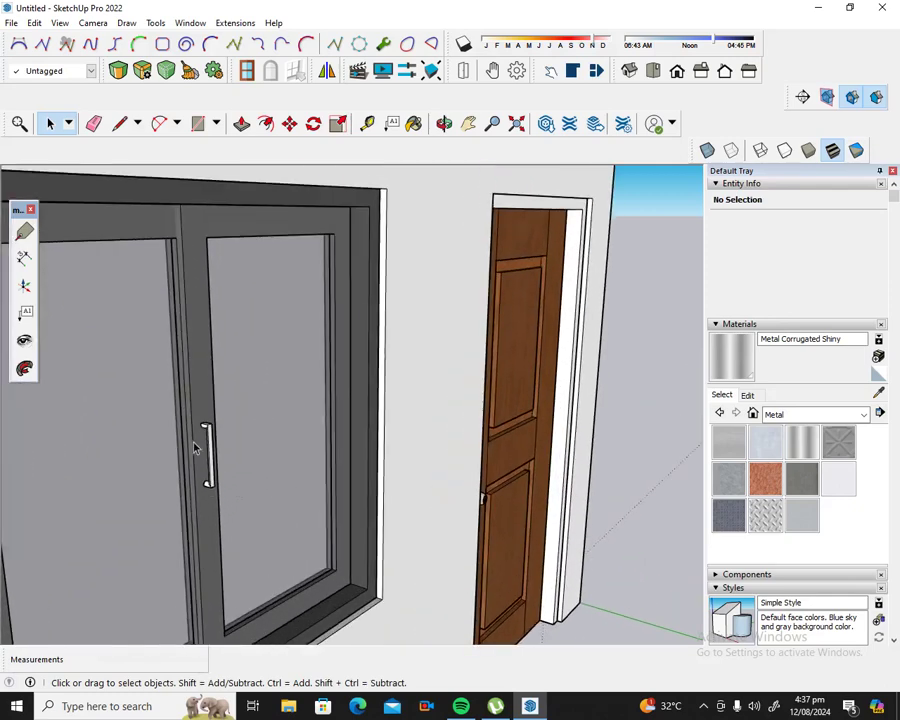
{"action": "scroll", "coordinate": [211, 452], "scroll_direction": "up", "scroll_amount": 2}
{"action": "scroll", "coordinate": [211, 452], "scroll_direction": "up", "scroll_amount": 2}
Step: Re-enter the window group and repaint the handle Metal Corrugated Shiny, then exit
{"action": "left_click", "coordinate": [211, 452]}
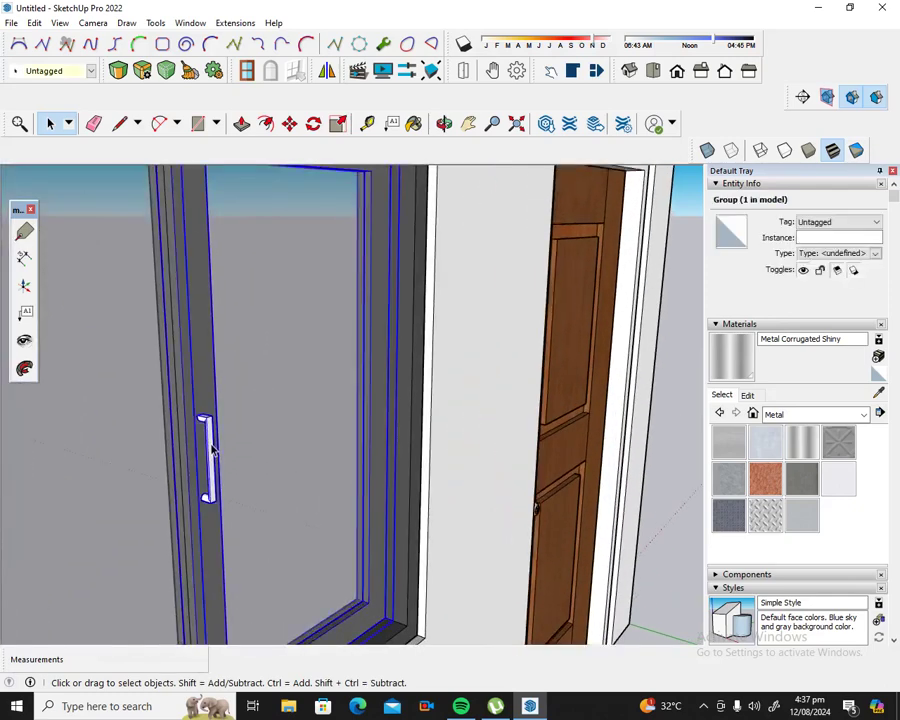
{"action": "double_click", "coordinate": [211, 452]}
{"action": "left_click", "coordinate": [211, 452]}
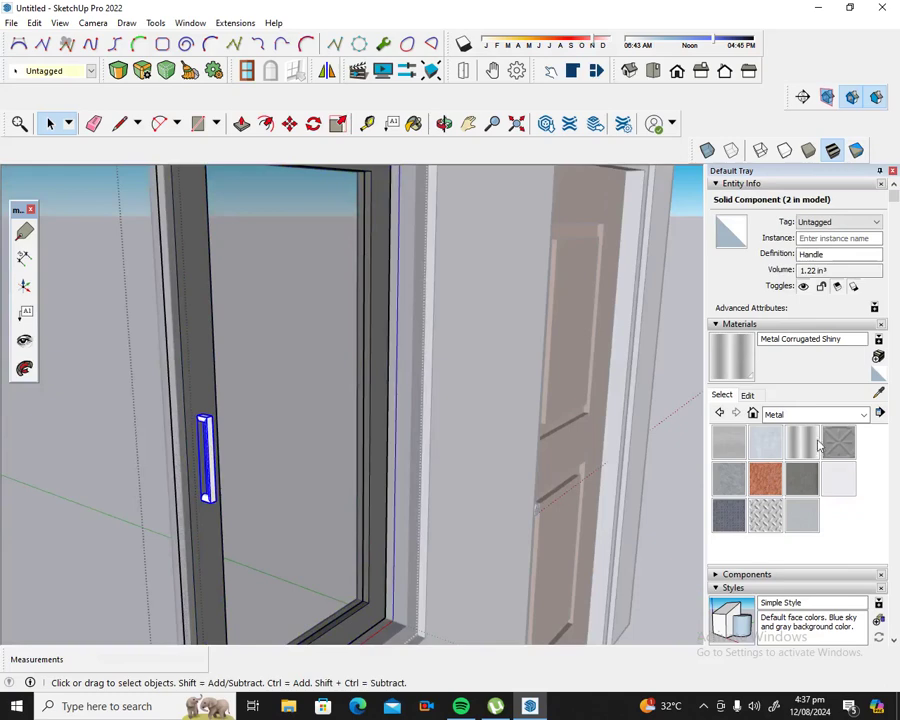
{"action": "left_click", "coordinate": [802, 443]}
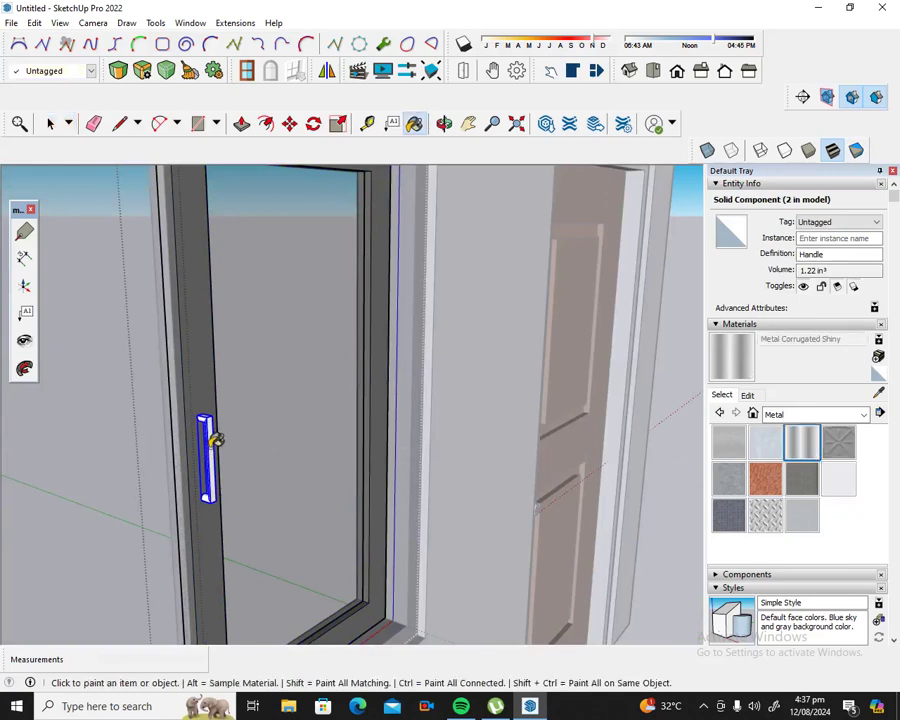
{"action": "left_click", "coordinate": [214, 440]}
{"action": "scroll", "coordinate": [216, 443], "scroll_direction": "down", "scroll_amount": 2}
{"action": "scroll", "coordinate": [216, 447], "scroll_direction": "up", "scroll_amount": 1}
{"action": "scroll", "coordinate": [202, 415], "scroll_direction": "up", "scroll_amount": 2}
{"action": "scroll", "coordinate": [208, 411], "scroll_direction": "up", "scroll_amount": 2}
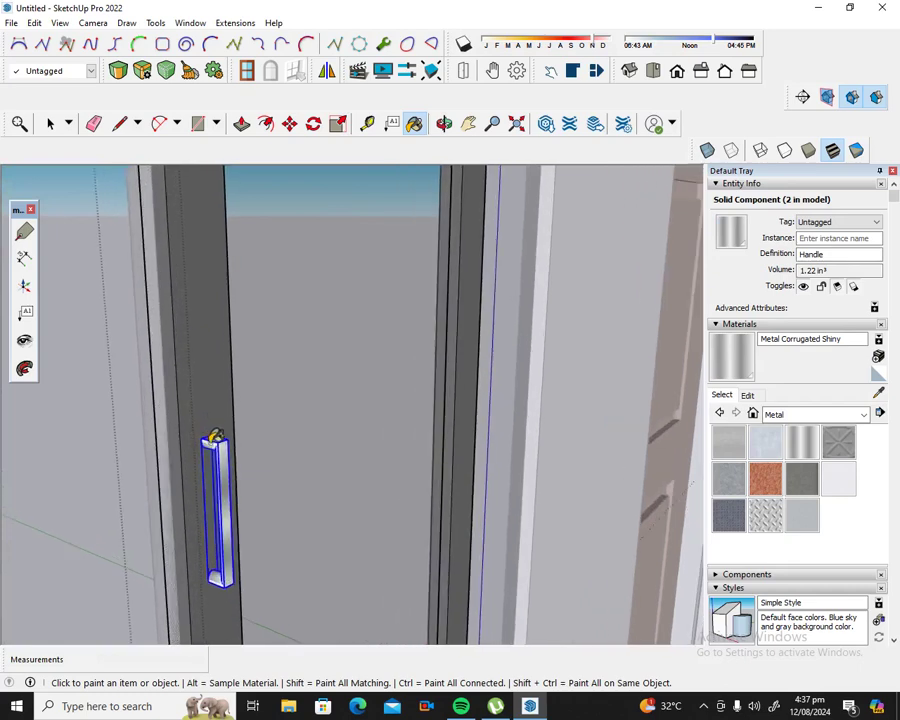
{"action": "scroll", "coordinate": [222, 437], "scroll_direction": "down", "scroll_amount": 2}
{"action": "scroll", "coordinate": [227, 427], "scroll_direction": "down", "scroll_amount": 2}
{"action": "scroll", "coordinate": [235, 416], "scroll_direction": "down", "scroll_amount": 2}
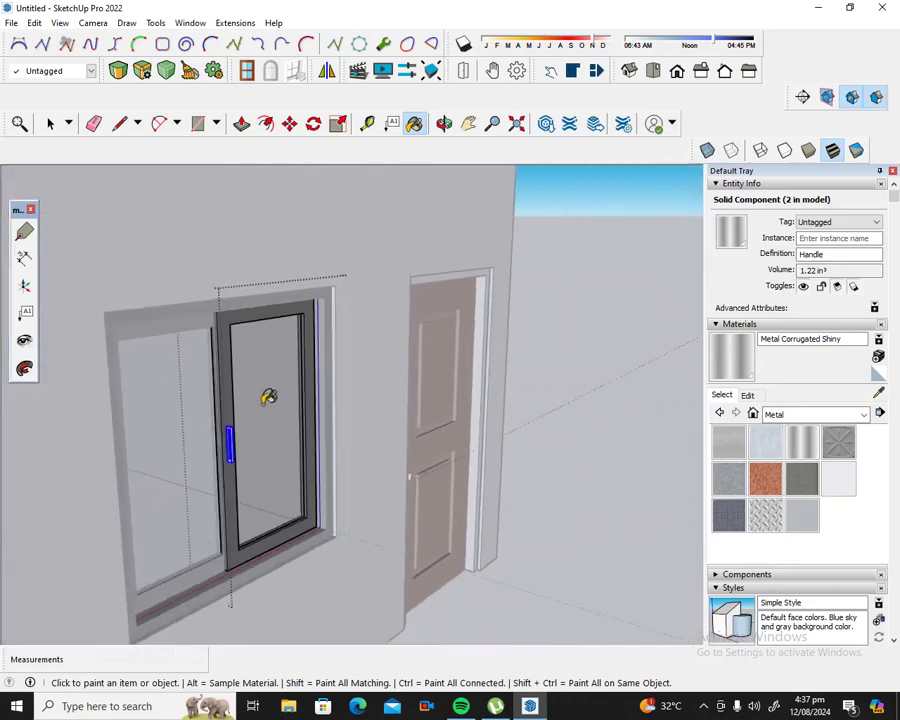
{"action": "left_click", "coordinate": [52, 125]}
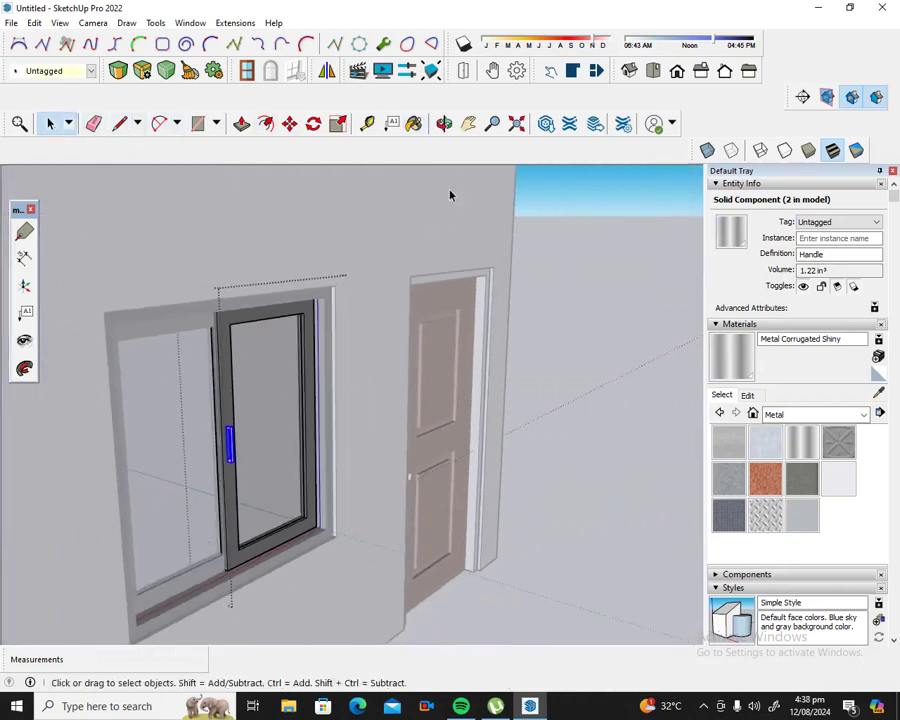
Step: Open the door group, select all, and paint the frame's jamb Wood Cherry Original
{"action": "left_click", "coordinate": [591, 199]}
{"action": "scroll", "coordinate": [539, 309], "scroll_direction": "up", "scroll_amount": 2}
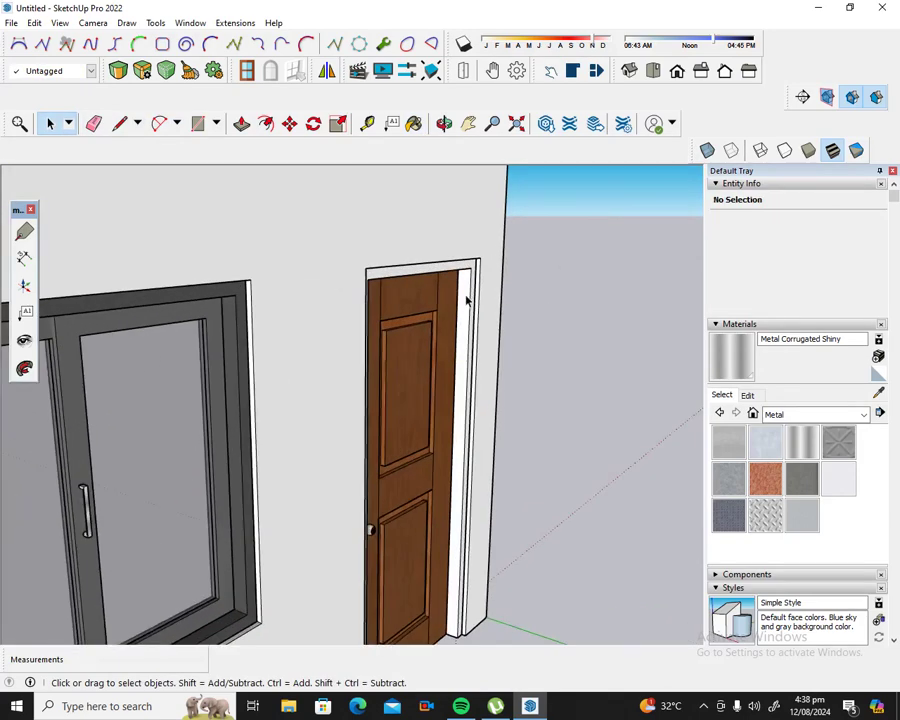
{"action": "double_click", "coordinate": [466, 297]}
{"action": "triple_click", "coordinate": [465, 297]}
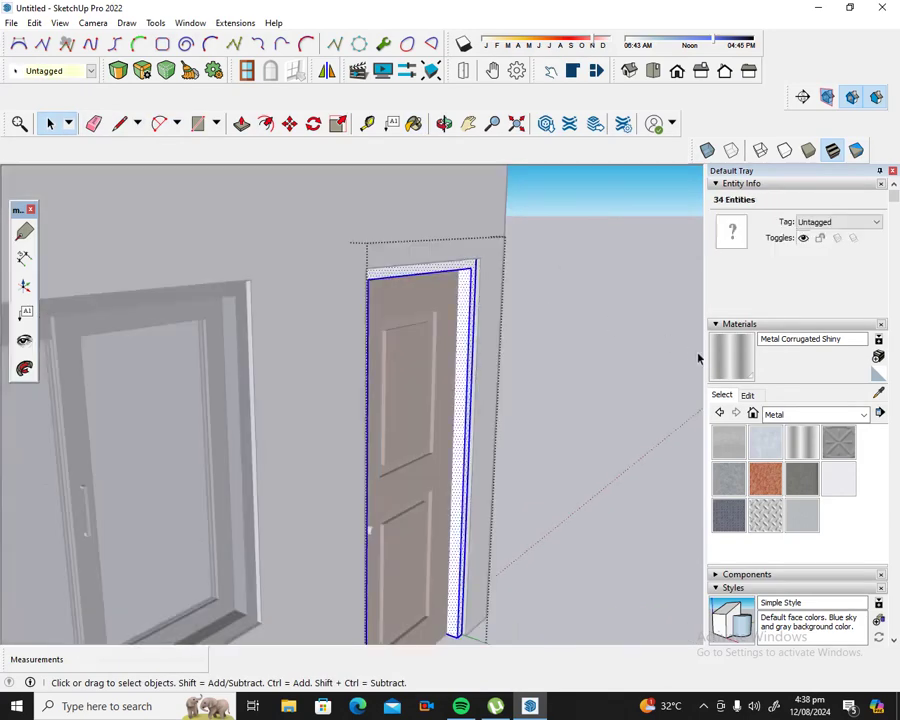
{"action": "left_click", "coordinate": [863, 414]}
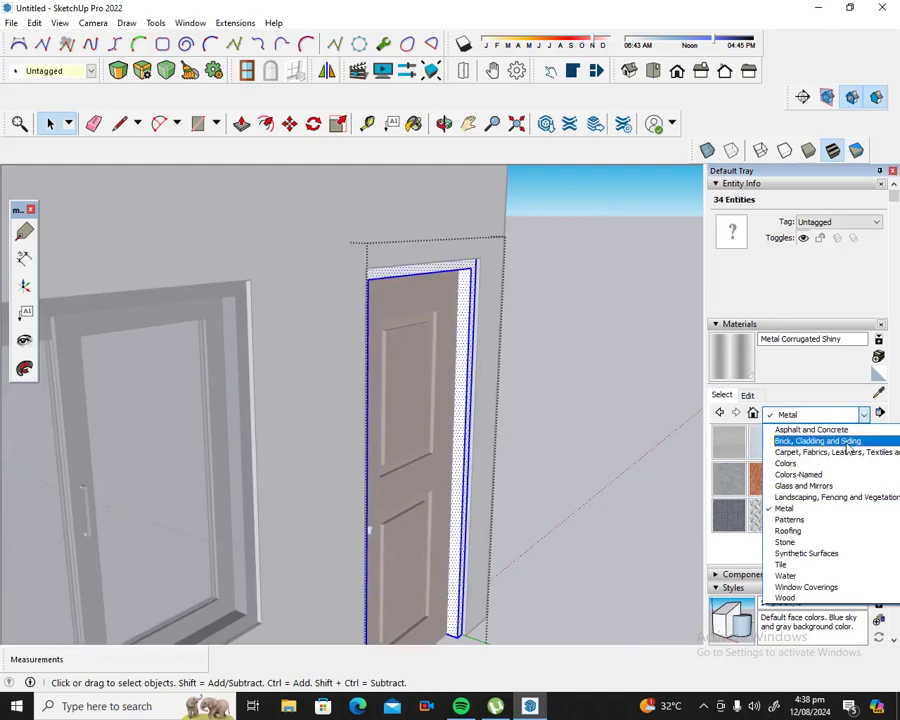
{"action": "left_click", "coordinate": [807, 598]}
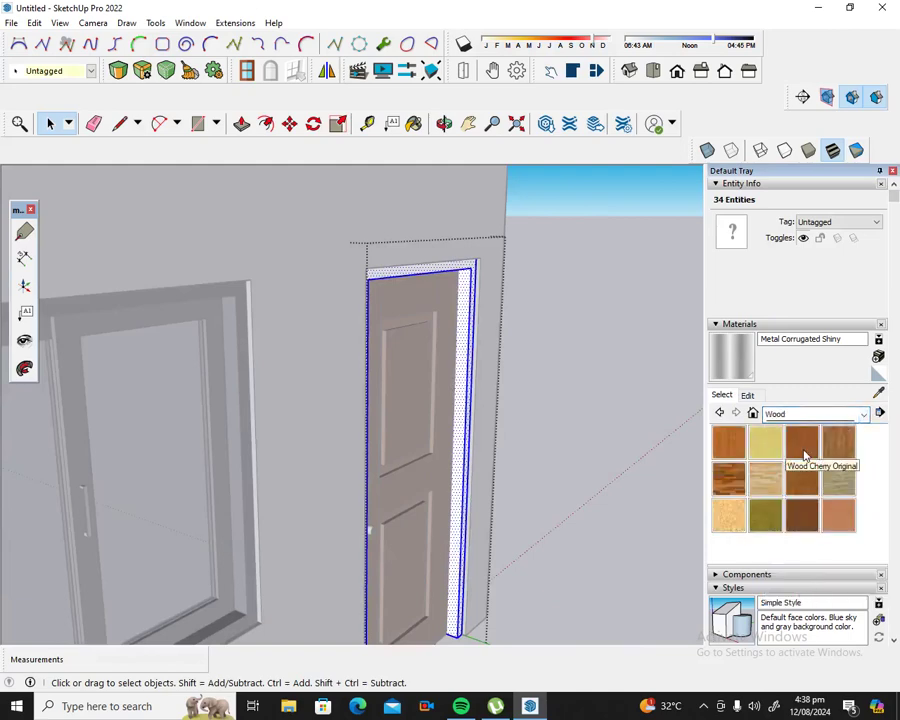
{"action": "left_click", "coordinate": [801, 443]}
{"action": "left_click", "coordinate": [467, 321]}
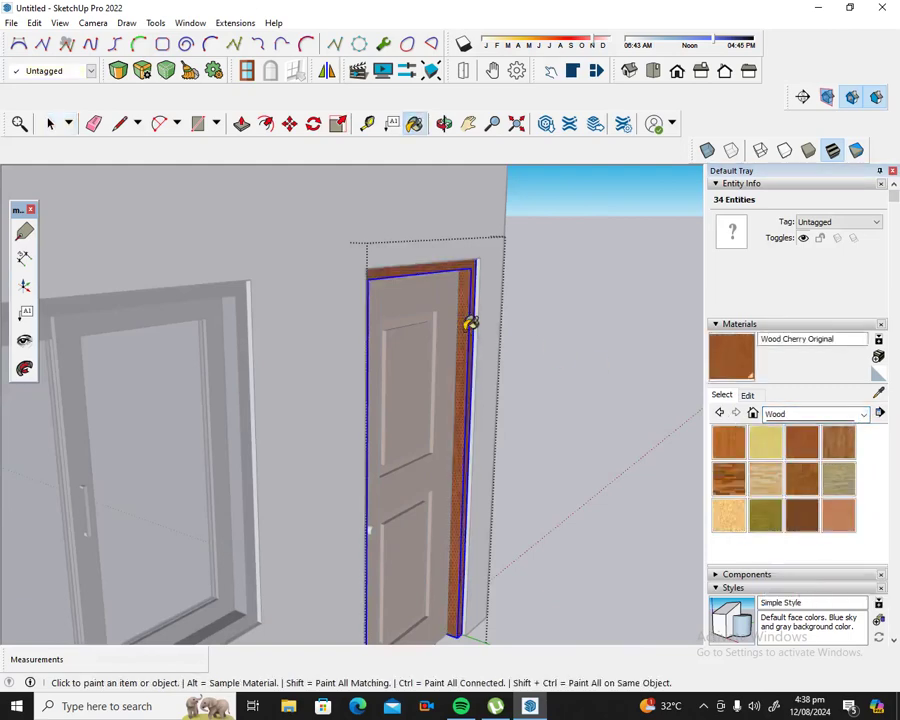
{"action": "scroll", "coordinate": [487, 365], "scroll_direction": "down", "scroll_amount": 1}
{"action": "scroll", "coordinate": [488, 366], "scroll_direction": "down", "scroll_amount": 3}
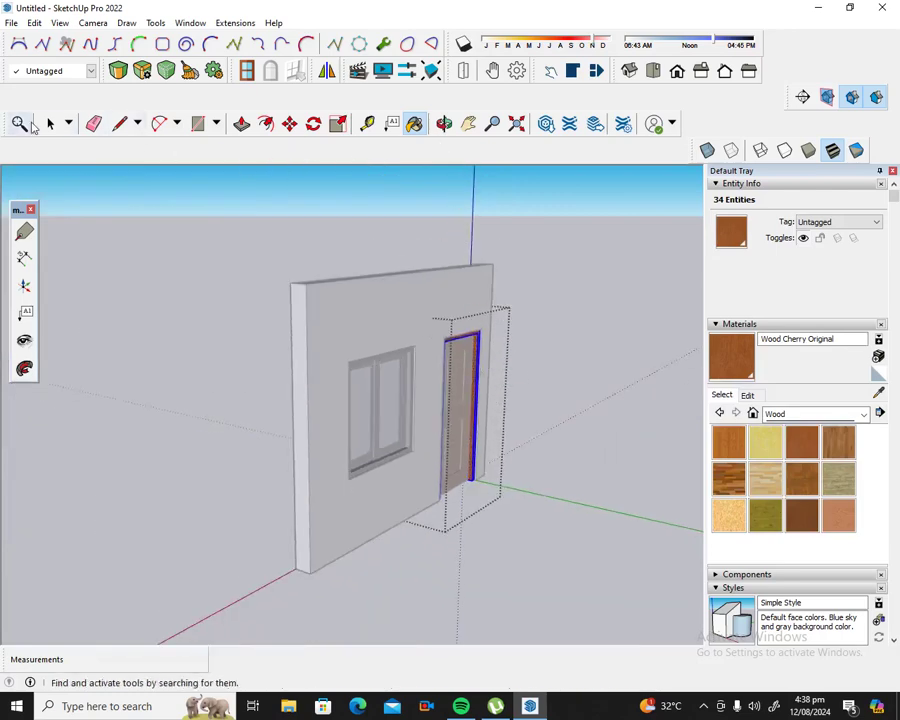
Step: Leave the door's editing and orbit around to the wall's other side
{"action": "left_click", "coordinate": [50, 122]}
{"action": "left_click", "coordinate": [128, 260]}
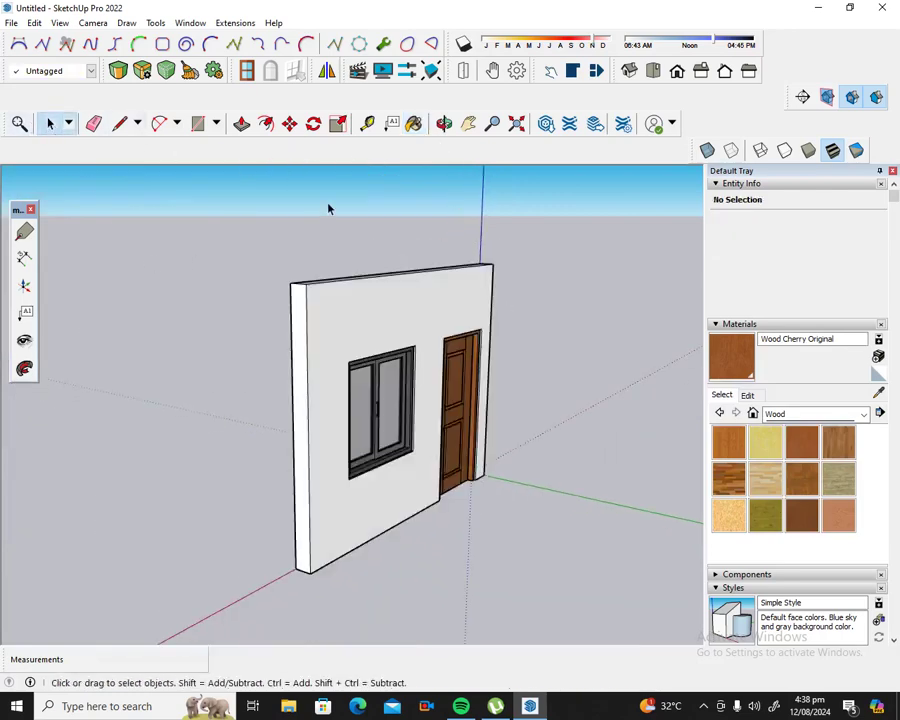
{"action": "left_click", "coordinate": [444, 122]}
{"action": "left_click_drag", "start_coordinate": [323, 327], "coordinate": [620, 346]}
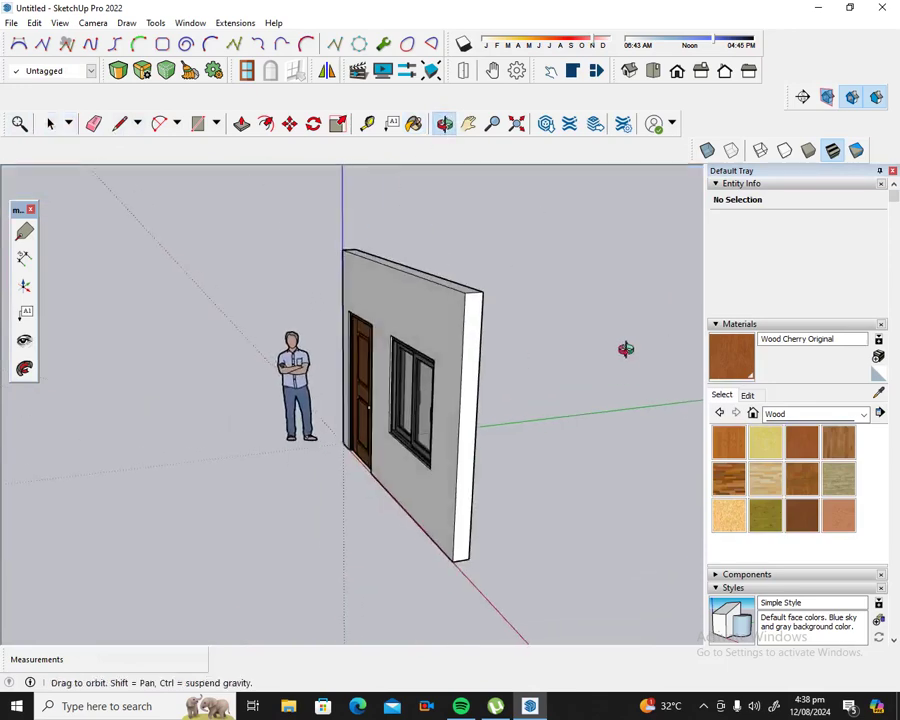
Step: Face the wall and paint its front face 0037_SandyBrown from the Colors-Named collection
{"action": "left_click_drag", "start_coordinate": [394, 310], "coordinate": [526, 307]}
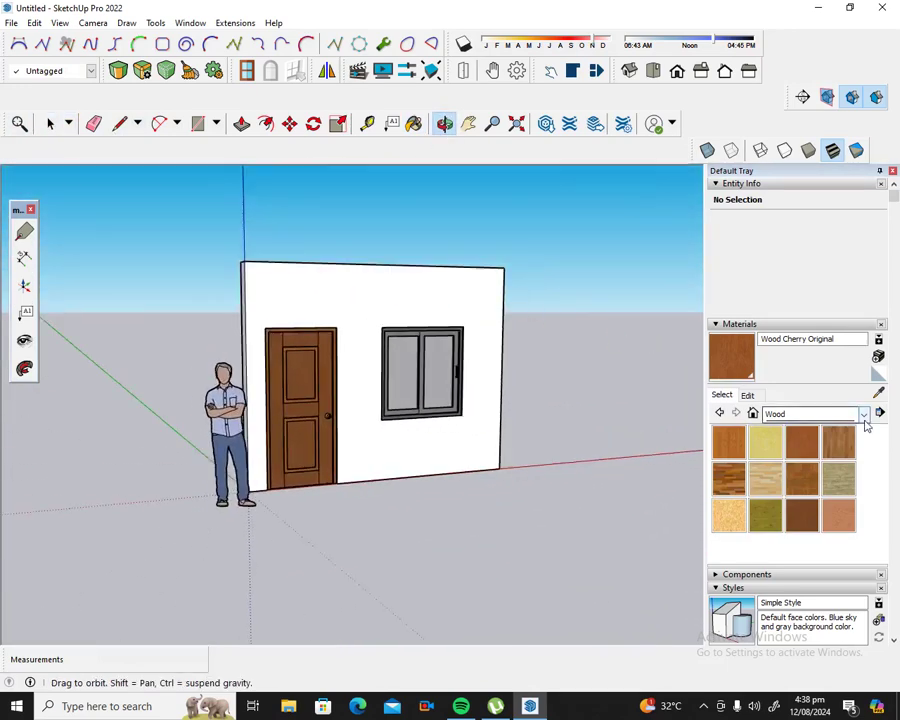
{"action": "left_click", "coordinate": [863, 414]}
{"action": "left_click", "coordinate": [820, 476]}
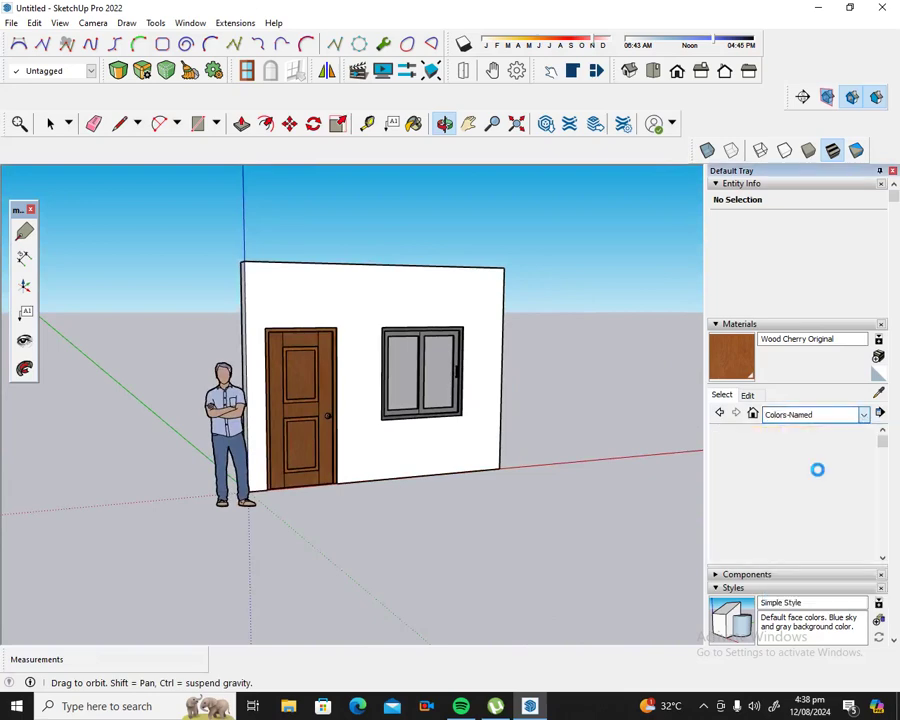
{"action": "scroll", "coordinate": [835, 487], "scroll_direction": "down", "scroll_amount": 3}
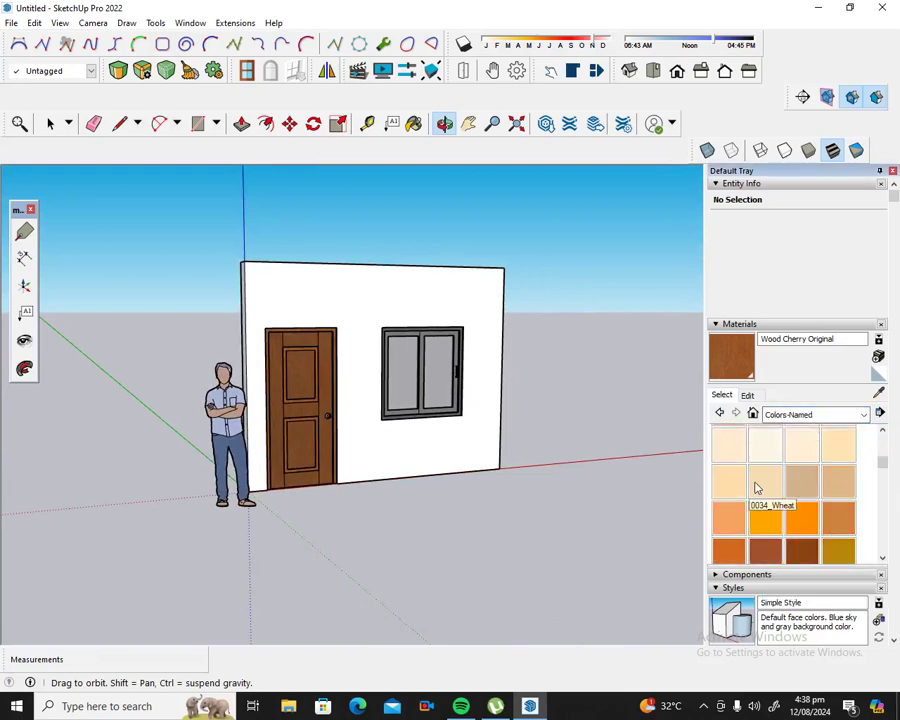
{"action": "left_click", "coordinate": [728, 483]}
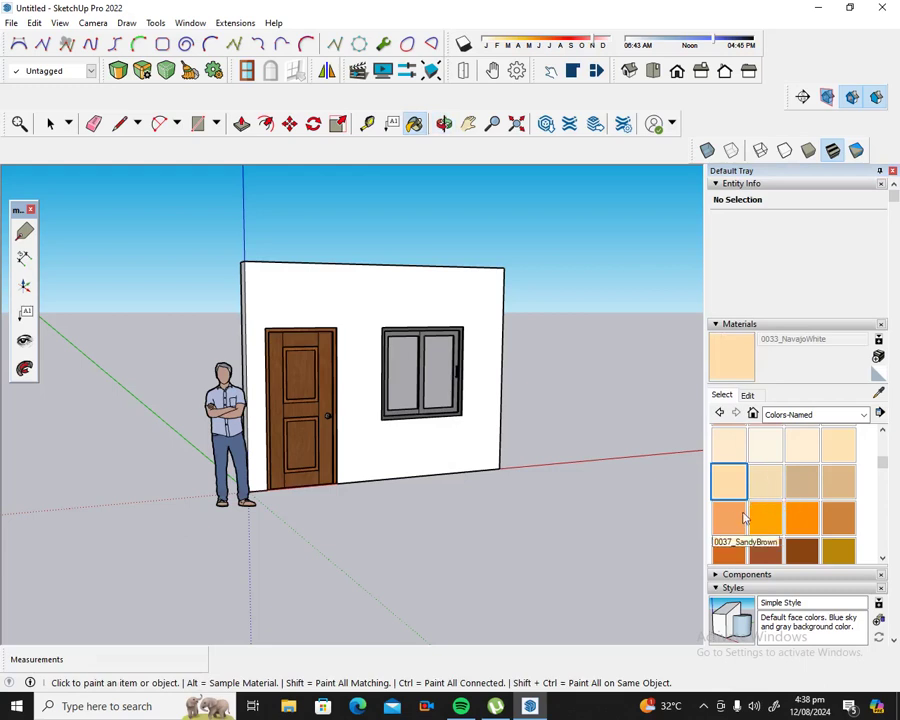
{"action": "left_click", "coordinate": [729, 516]}
{"action": "left_click", "coordinate": [419, 277]}
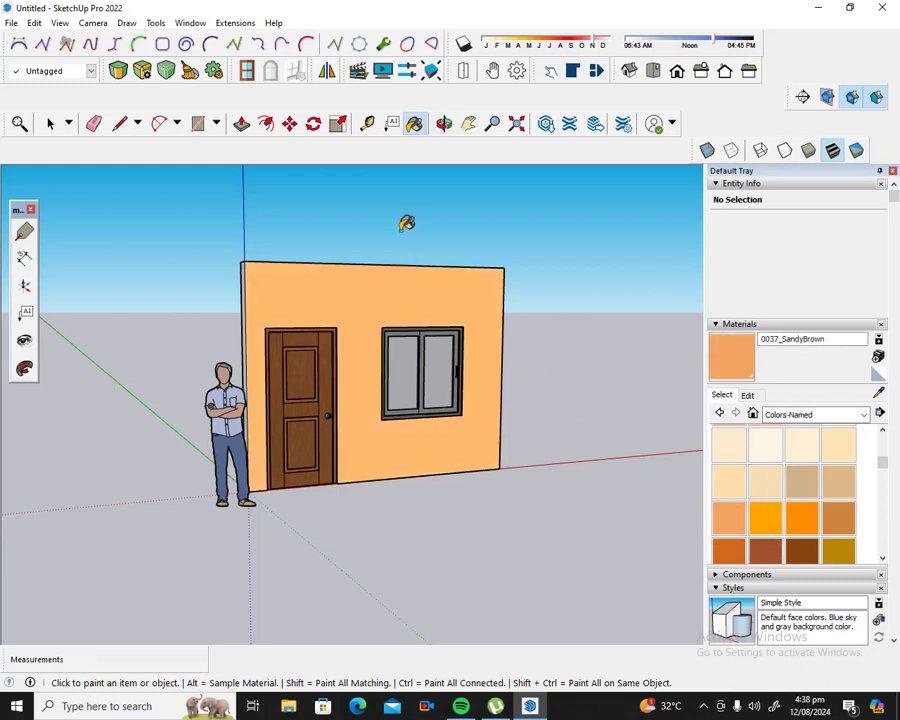
{"action": "left_click", "coordinate": [444, 123]}
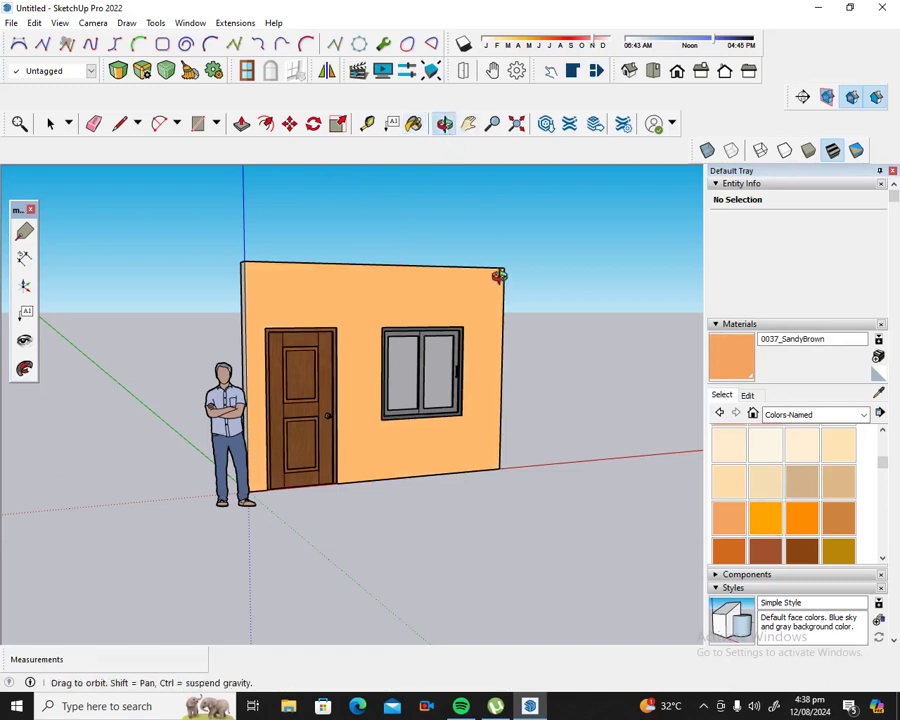
Step: Paint the wall's front face 0034_Wheat, then orbit and paint its back and end faces wheat
{"action": "left_click_drag", "start_coordinate": [498, 266], "coordinate": [279, 320]}
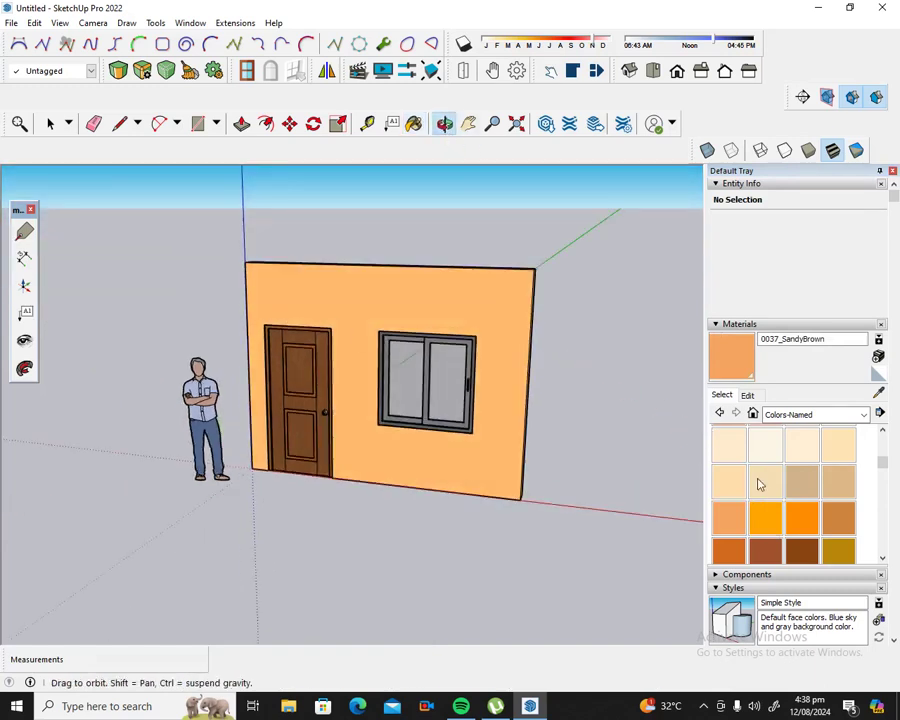
{"action": "left_click", "coordinate": [768, 484]}
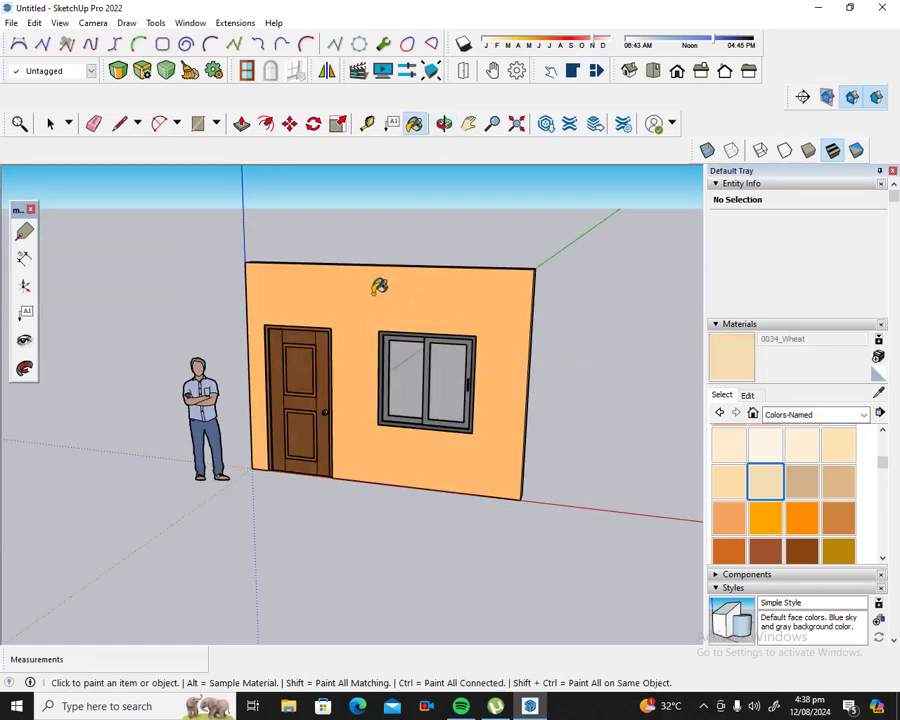
{"action": "left_click", "coordinate": [413, 291]}
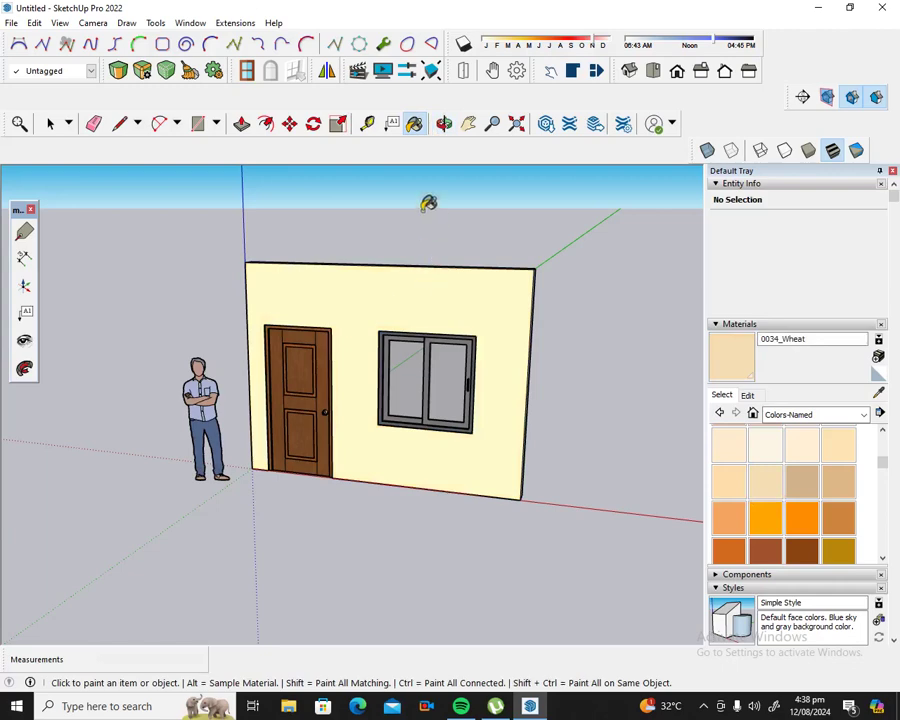
{"action": "left_click", "coordinate": [444, 123]}
{"action": "mouse_move", "coordinate": [516, 242]}
{"action": "left_mouse_down"}
{"action": "mouse_move", "coordinate": [352, 304]}
{"action": "mouse_move", "coordinate": [519, 335]}
{"action": "mouse_move", "coordinate": [234, 336]}
{"action": "mouse_move", "coordinate": [450, 340]}
{"action": "left_mouse_up"}
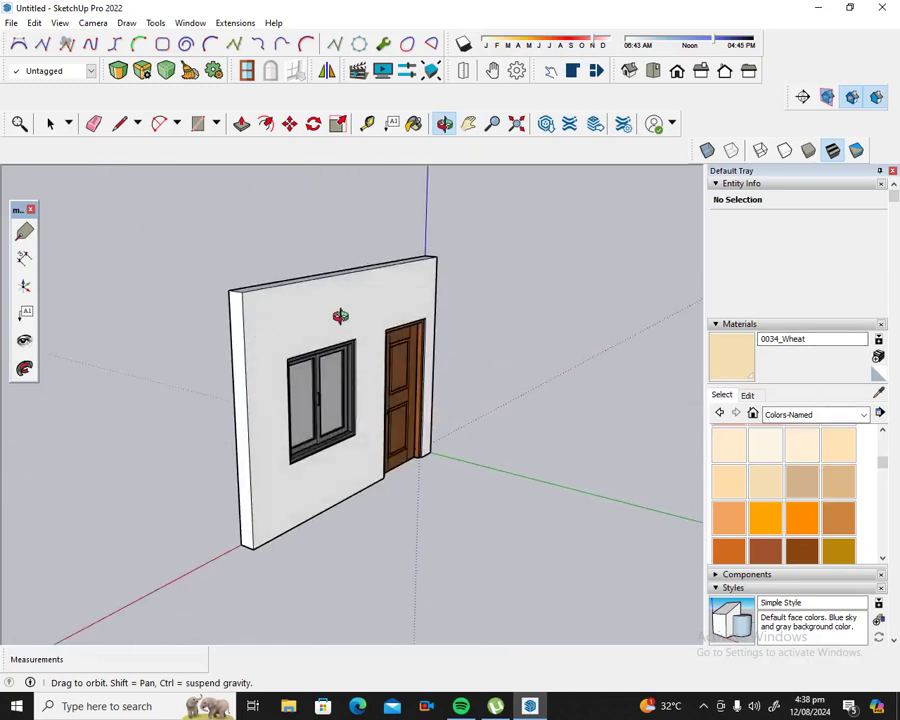
{"action": "left_click", "coordinate": [414, 123]}
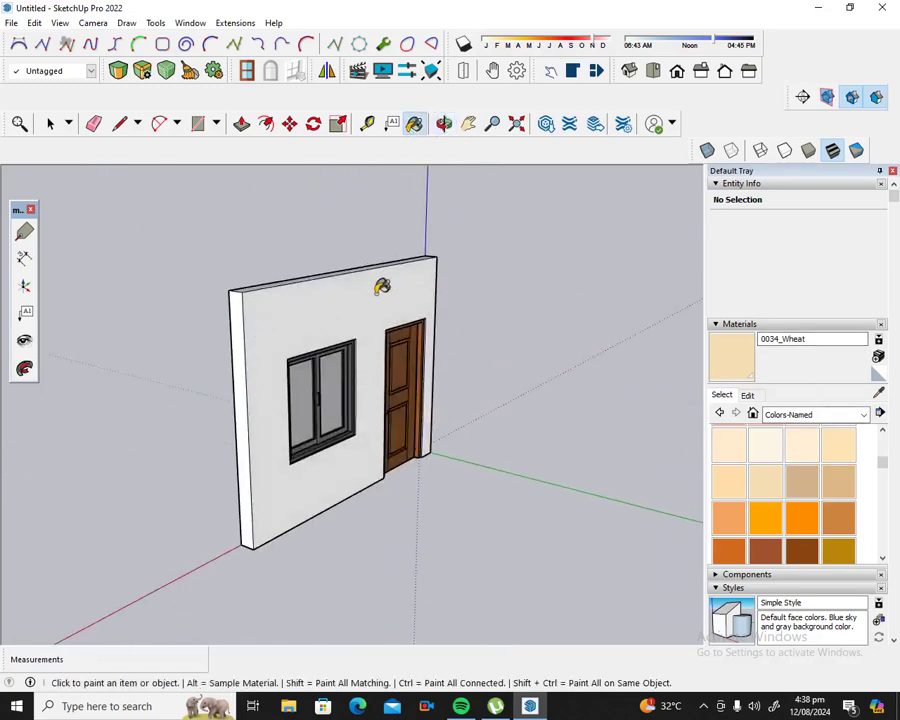
{"action": "left_click", "coordinate": [385, 292]}
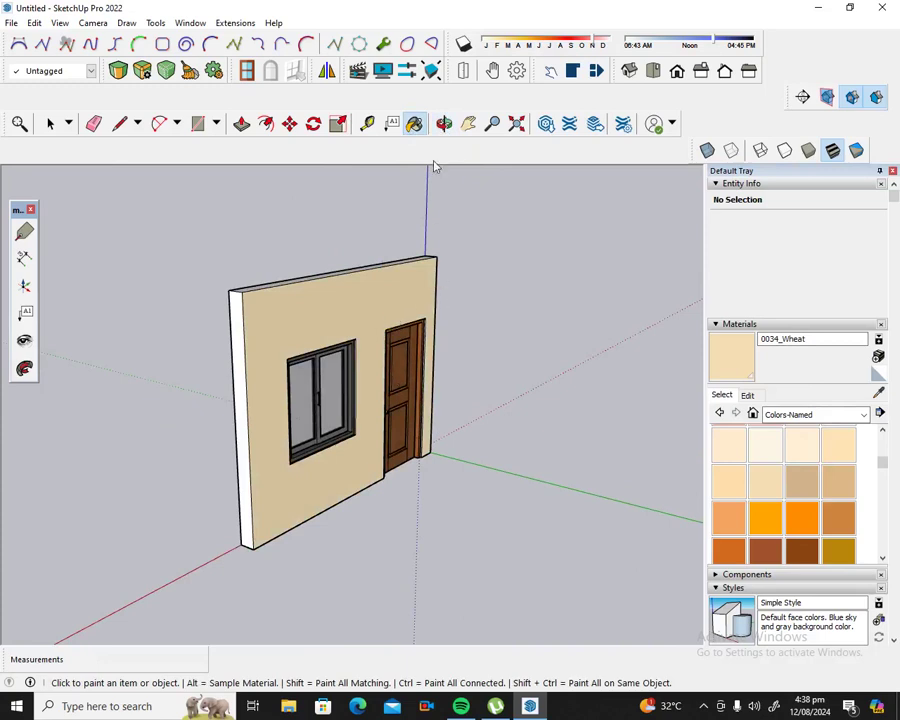
{"action": "left_click", "coordinate": [239, 306]}
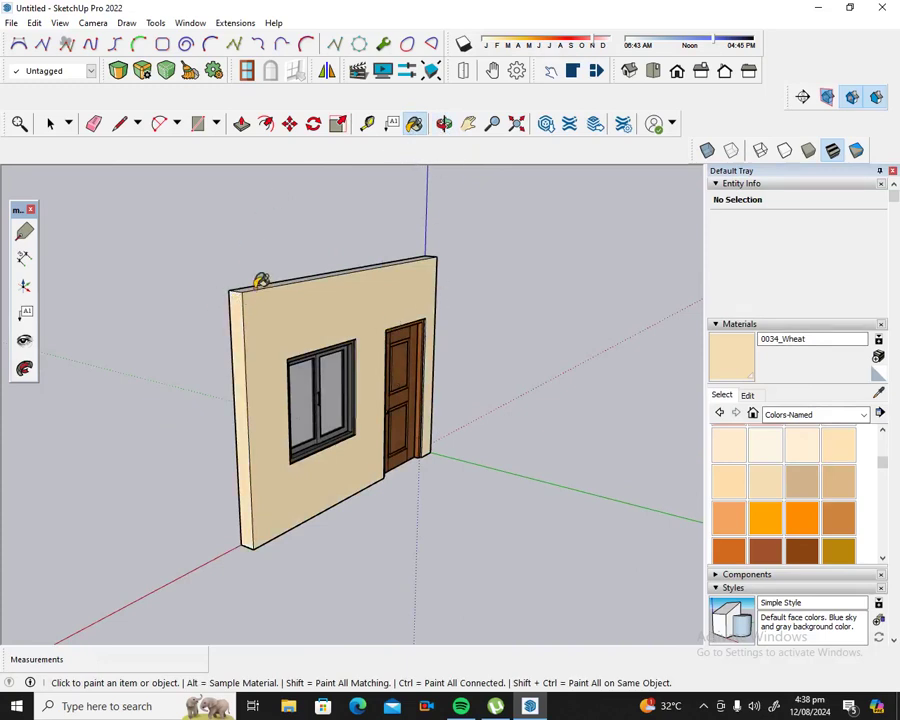
Step: Orbit to look along the wall's end, bringing the figure into view, and reselect the wheat Paint Bucket
{"action": "left_click", "coordinate": [444, 123]}
{"action": "left_click_drag", "start_coordinate": [250, 377], "coordinate": [542, 362]}
{"action": "mouse_move", "coordinate": [303, 334]}
{"action": "left_mouse_down"}
{"action": "mouse_move", "coordinate": [372, 346]}
{"action": "mouse_move", "coordinate": [290, 314]}
{"action": "left_mouse_up"}
{"action": "mouse_move", "coordinate": [201, 315]}
{"action": "left_mouse_down"}
{"action": "mouse_move", "coordinate": [485, 360]}
{"action": "mouse_move", "coordinate": [261, 352]}
{"action": "mouse_move", "coordinate": [279, 310]}
{"action": "left_mouse_up"}
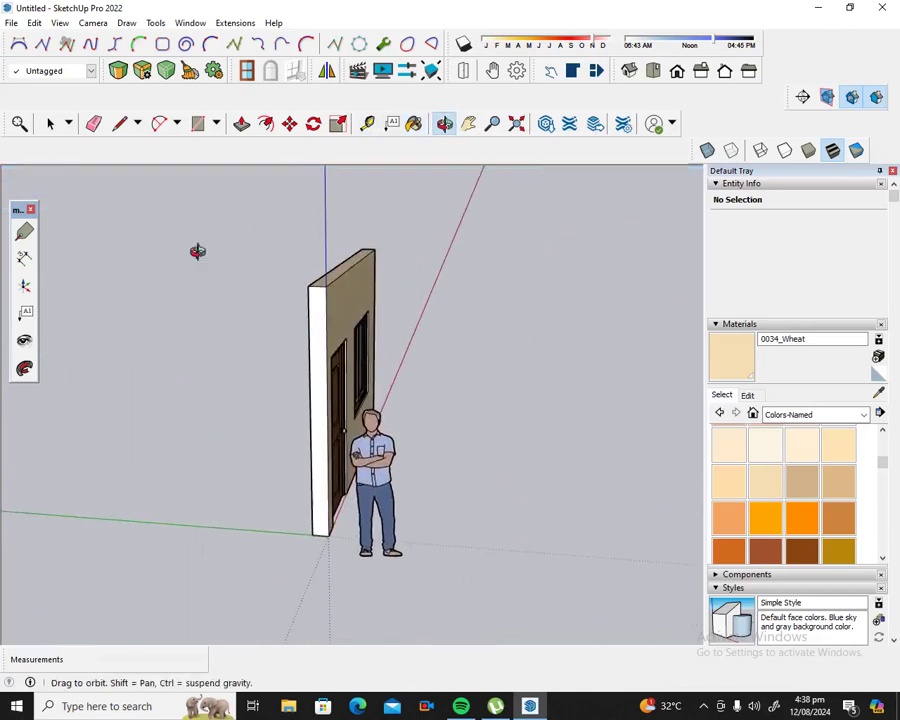
{"action": "left_click", "coordinate": [50, 128]}
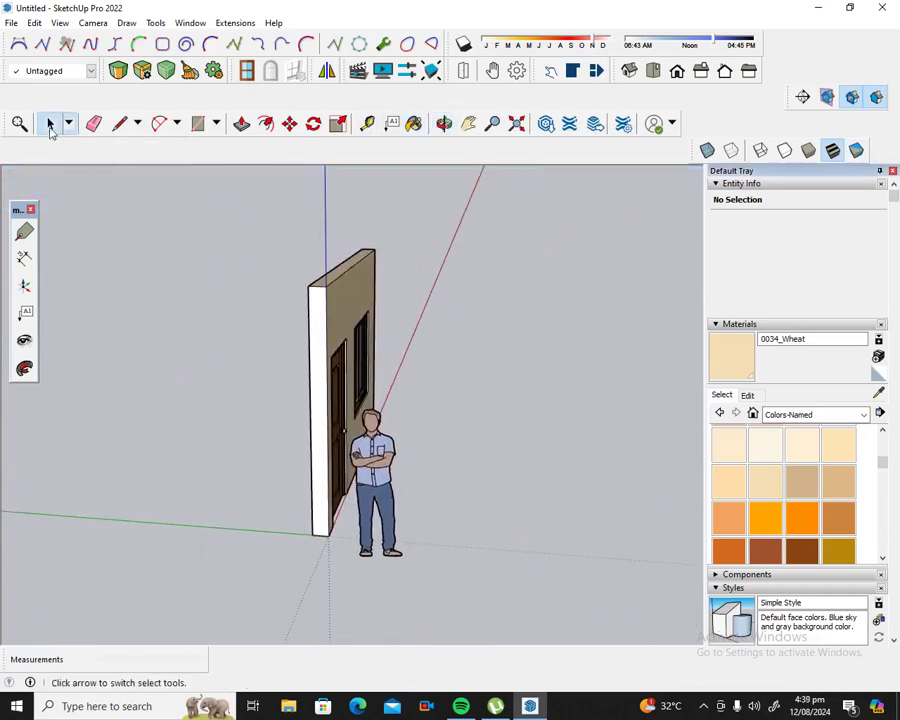
{"action": "left_click", "coordinate": [415, 125]}
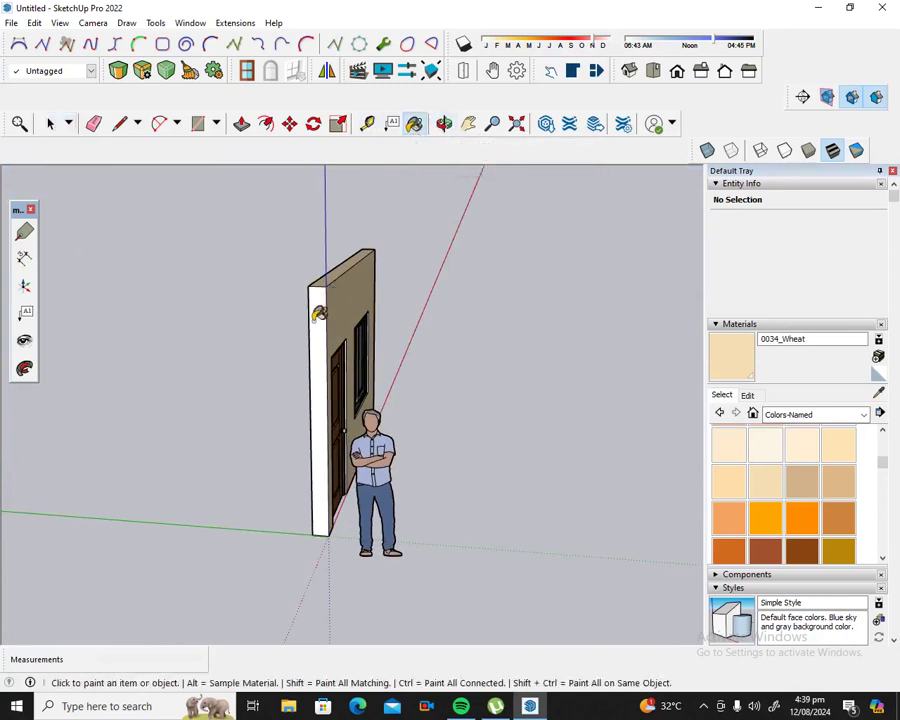
Step: Orbit and zoom so the door and window face forward, with the Paint Bucket ready
{"action": "left_click", "coordinate": [444, 123]}
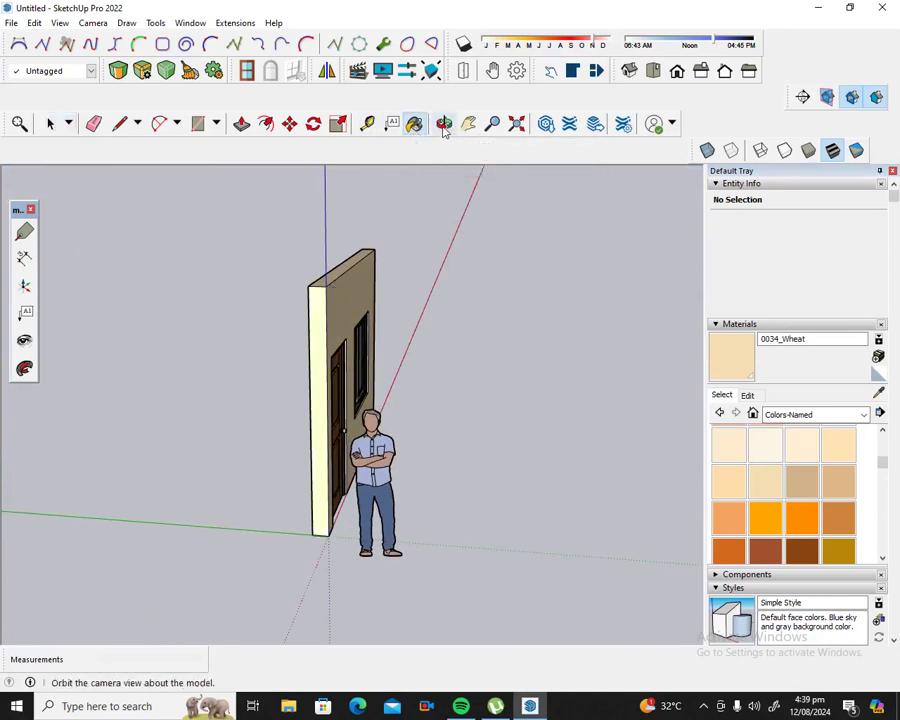
{"action": "mouse_move", "coordinate": [425, 214]}
{"action": "left_mouse_down"}
{"action": "mouse_move", "coordinate": [293, 263]}
{"action": "mouse_move", "coordinate": [304, 295]}
{"action": "mouse_move", "coordinate": [416, 278]}
{"action": "left_mouse_up"}
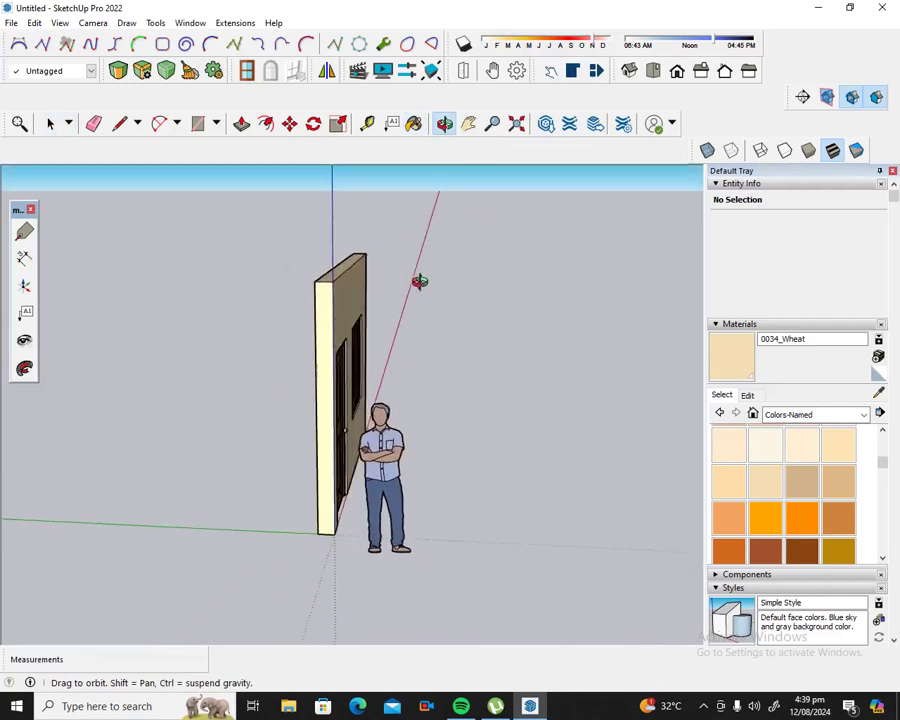
{"action": "scroll", "coordinate": [340, 362], "scroll_direction": "up", "scroll_amount": 3}
{"action": "scroll", "coordinate": [340, 362], "scroll_direction": "up", "scroll_amount": 3}
{"action": "scroll", "coordinate": [340, 360], "scroll_direction": "up", "scroll_amount": 2}
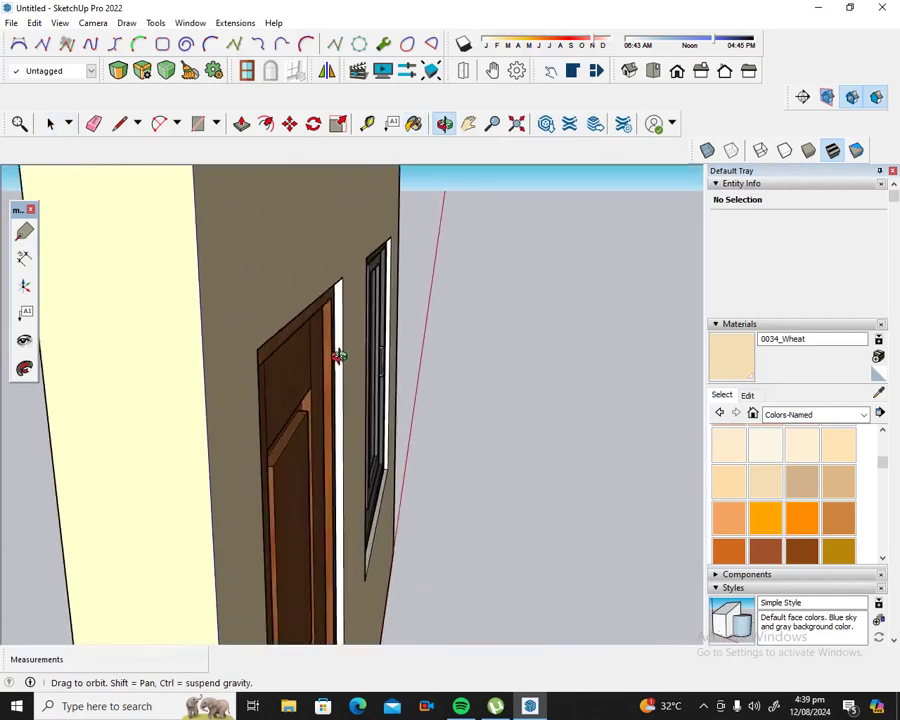
{"action": "left_click_drag", "start_coordinate": [338, 356], "coordinate": [412, 340]}
{"action": "left_click", "coordinate": [744, 358]}
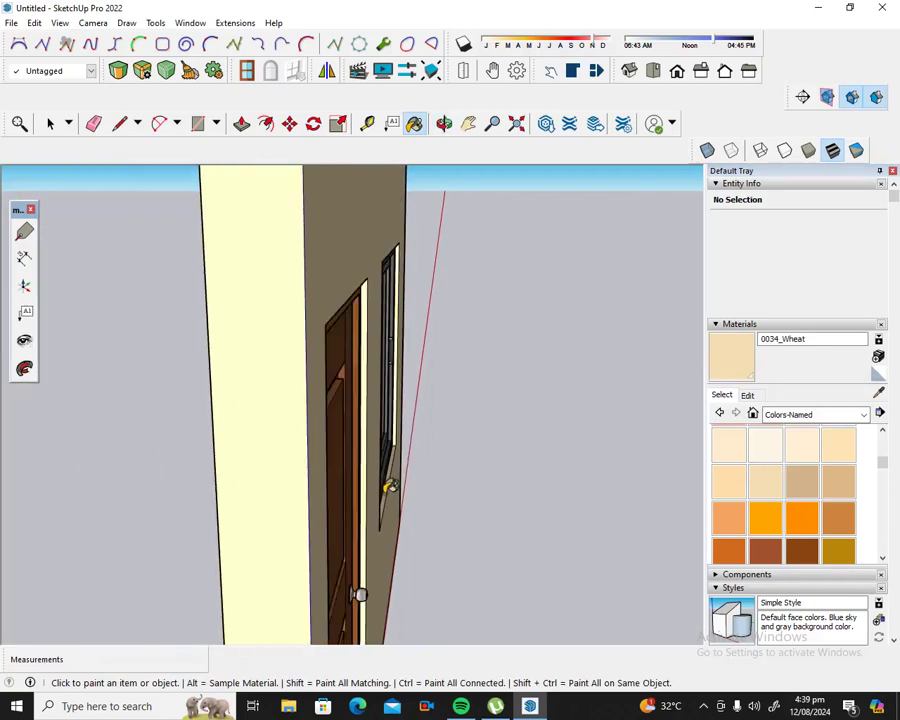
{"action": "left_click", "coordinate": [442, 126]}
{"action": "left_click_drag", "start_coordinate": [382, 238], "coordinate": [231, 203]}
{"action": "left_click_drag", "start_coordinate": [283, 249], "coordinate": [387, 256]}
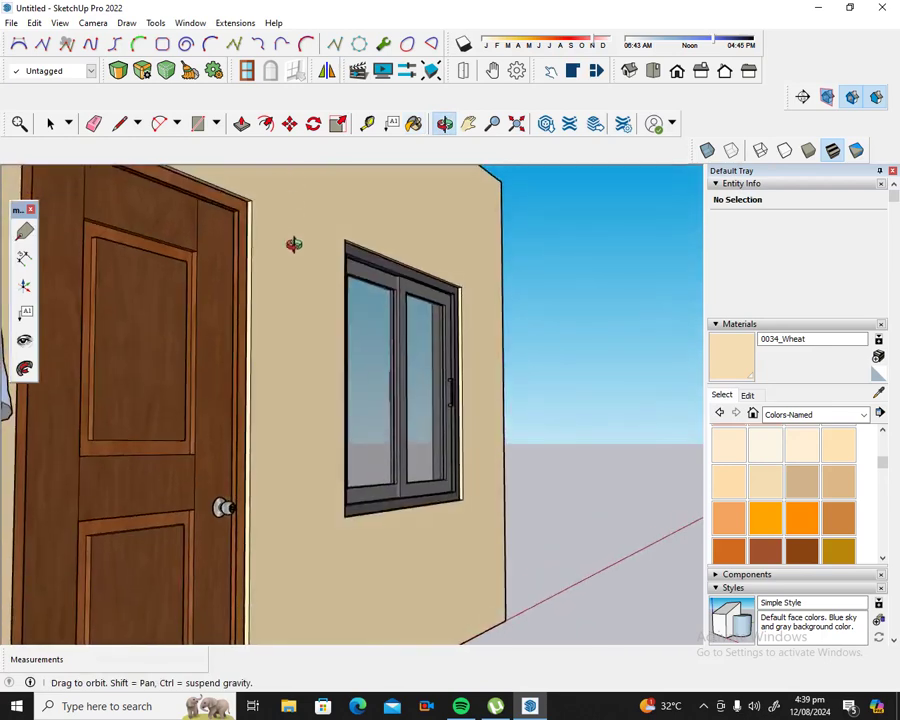
{"action": "scroll", "coordinate": [388, 250], "scroll_direction": "up", "scroll_amount": 3}
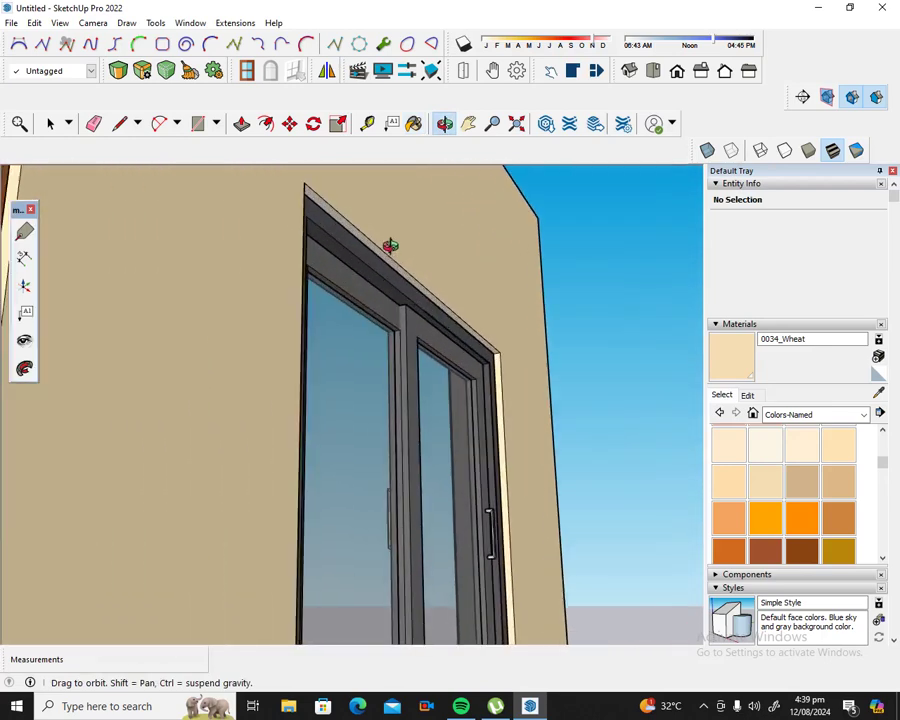
{"action": "scroll", "coordinate": [390, 244], "scroll_direction": "up", "scroll_amount": 2}
{"action": "left_click", "coordinate": [415, 122]}
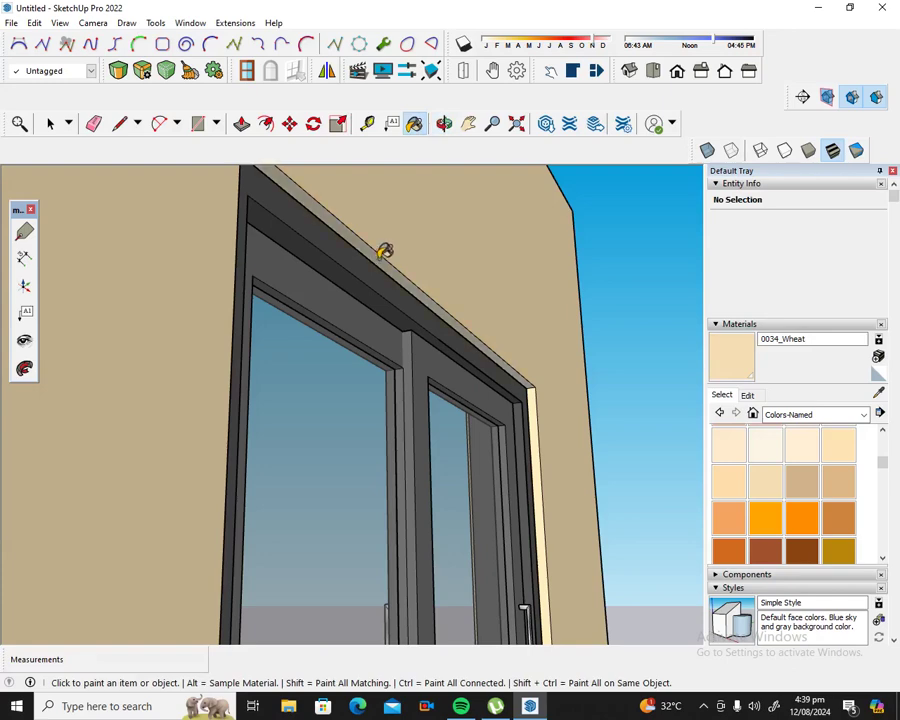
{"action": "scroll", "coordinate": [400, 249], "scroll_direction": "down", "scroll_amount": 2}
{"action": "scroll", "coordinate": [434, 244], "scroll_direction": "down", "scroll_amount": 2}
{"action": "scroll", "coordinate": [434, 244], "scroll_direction": "down", "scroll_amount": 2}
{"action": "scroll", "coordinate": [435, 245], "scroll_direction": "down", "scroll_amount": 2}
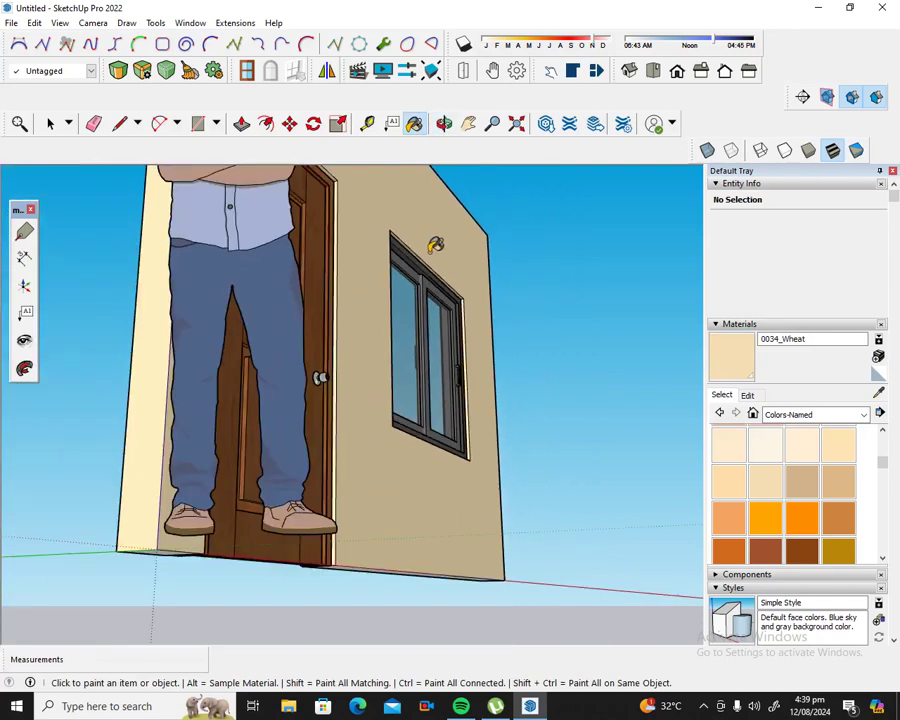
{"action": "scroll", "coordinate": [400, 225], "scroll_direction": "down", "scroll_amount": 1}
{"action": "scroll", "coordinate": [360, 176], "scroll_direction": "up", "scroll_amount": 1}
{"action": "scroll", "coordinate": [370, 178], "scroll_direction": "up", "scroll_amount": 2}
{"action": "scroll", "coordinate": [346, 178], "scroll_direction": "up", "scroll_amount": 1}
{"action": "scroll", "coordinate": [346, 178], "scroll_direction": "up", "scroll_amount": 2}
{"action": "scroll", "coordinate": [343, 179], "scroll_direction": "up", "scroll_amount": 1}
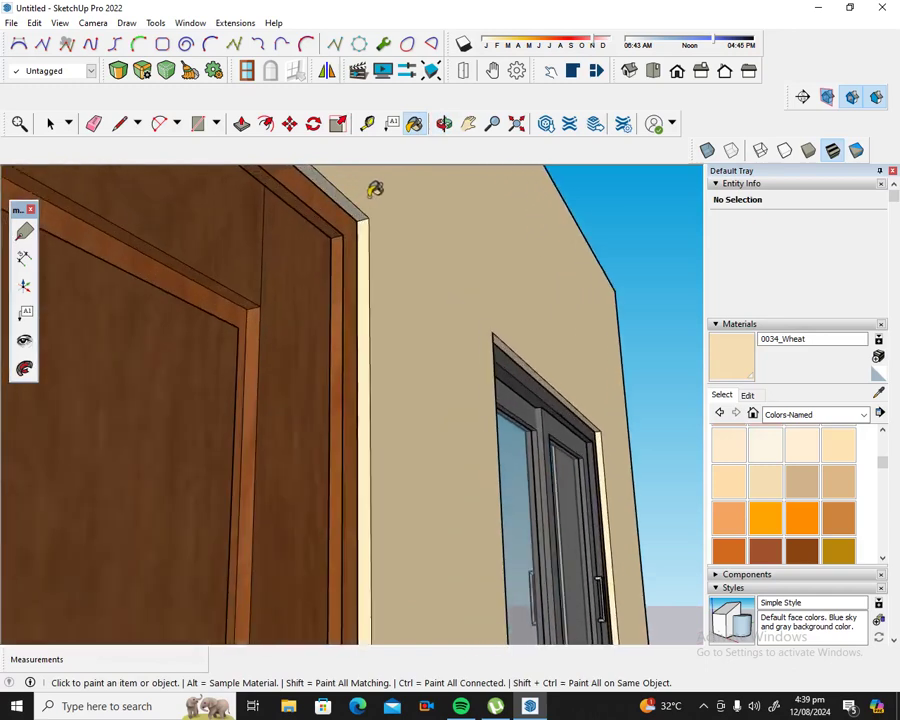
{"action": "mouse_move", "coordinate": [374, 189]}
{"action": "middle_mouse_down"}
{"action": "mouse_move", "coordinate": [368, 284]}
{"action": "mouse_move", "coordinate": [378, 310]}
{"action": "mouse_move", "coordinate": [177, 360]}
{"action": "mouse_move", "coordinate": [350, 344]}
{"action": "mouse_move", "coordinate": [222, 316]}
{"action": "middle_mouse_up"}
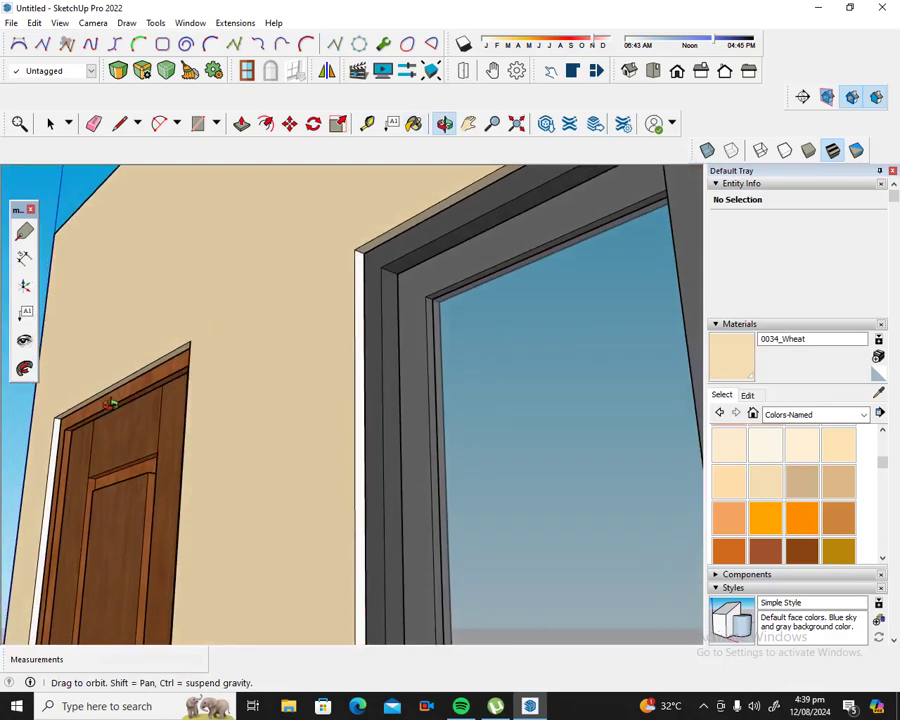
{"action": "middle_click_drag", "start_coordinate": [58, 470], "coordinate": [68, 423]}
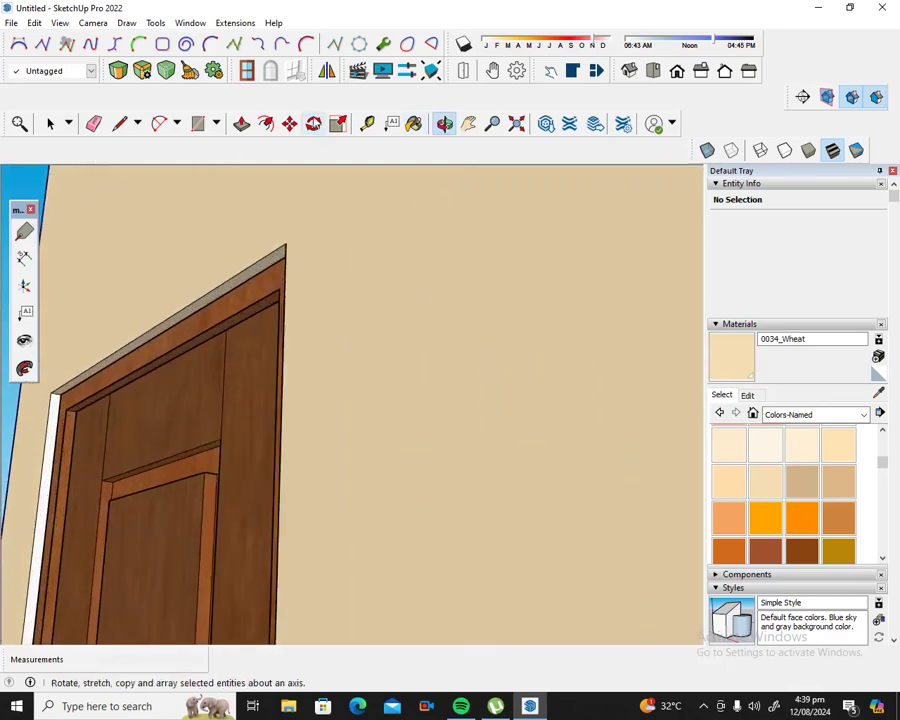
{"action": "left_click", "coordinate": [418, 124]}
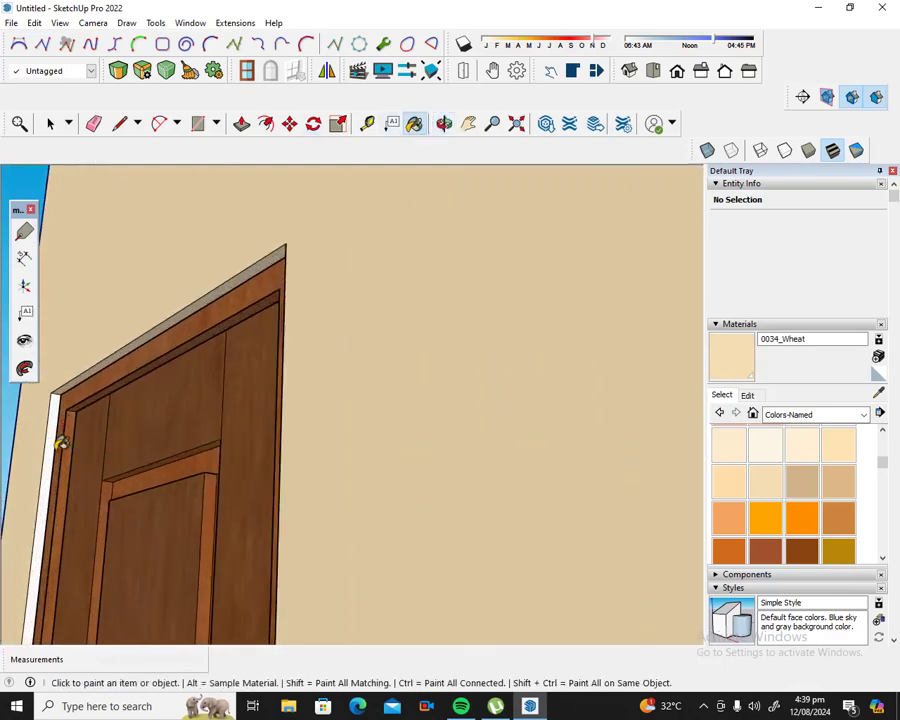
{"action": "scroll", "coordinate": [54, 436], "scroll_direction": "down", "scroll_amount": 3}
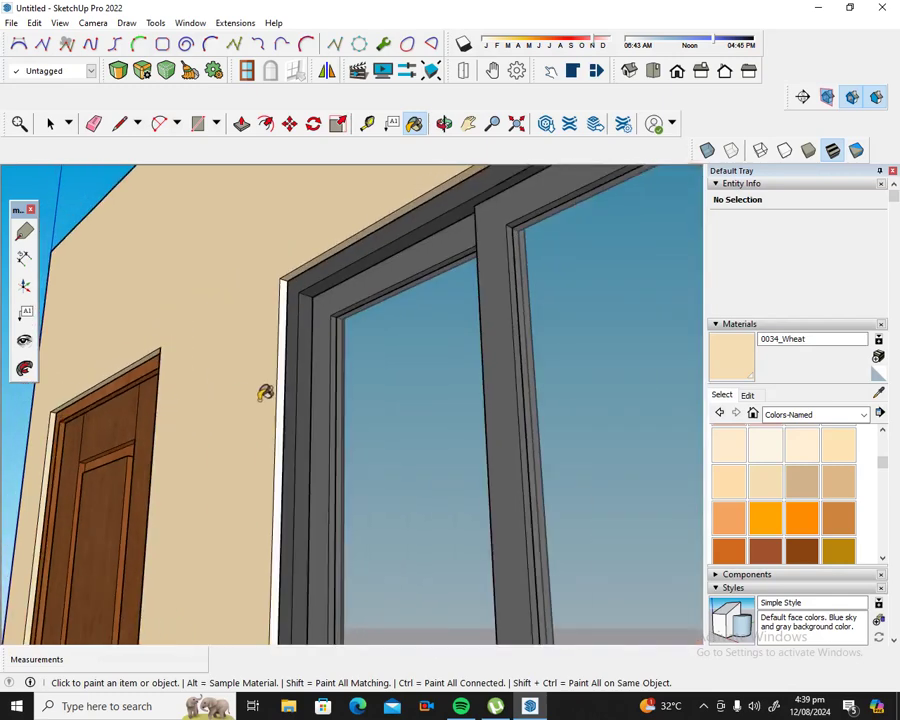
{"action": "scroll", "coordinate": [278, 350], "scroll_direction": "down", "scroll_amount": 2}
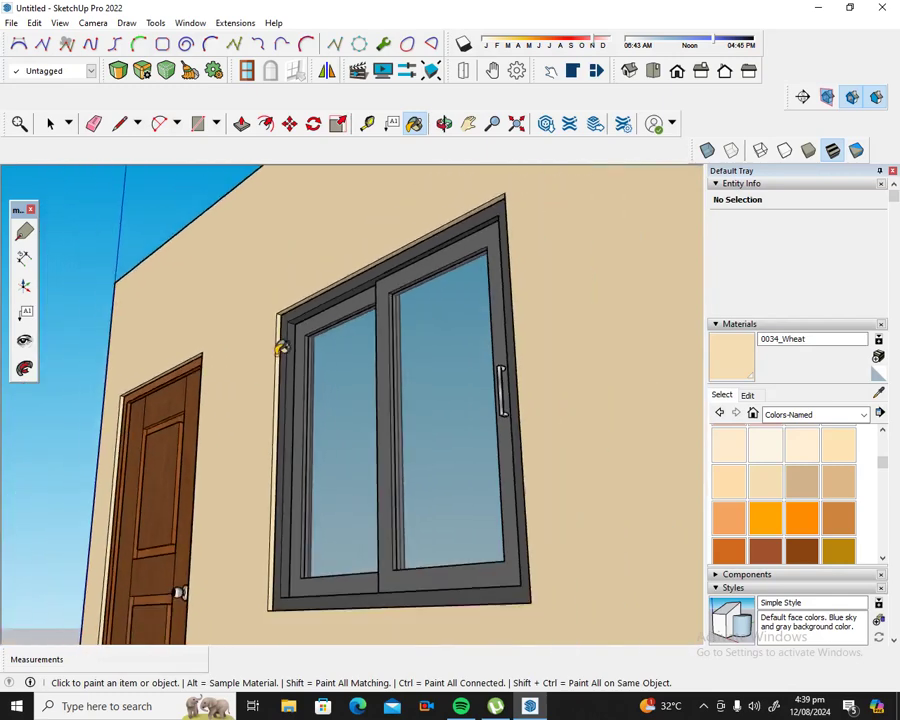
{"action": "scroll", "coordinate": [281, 346], "scroll_direction": "down", "scroll_amount": 1}
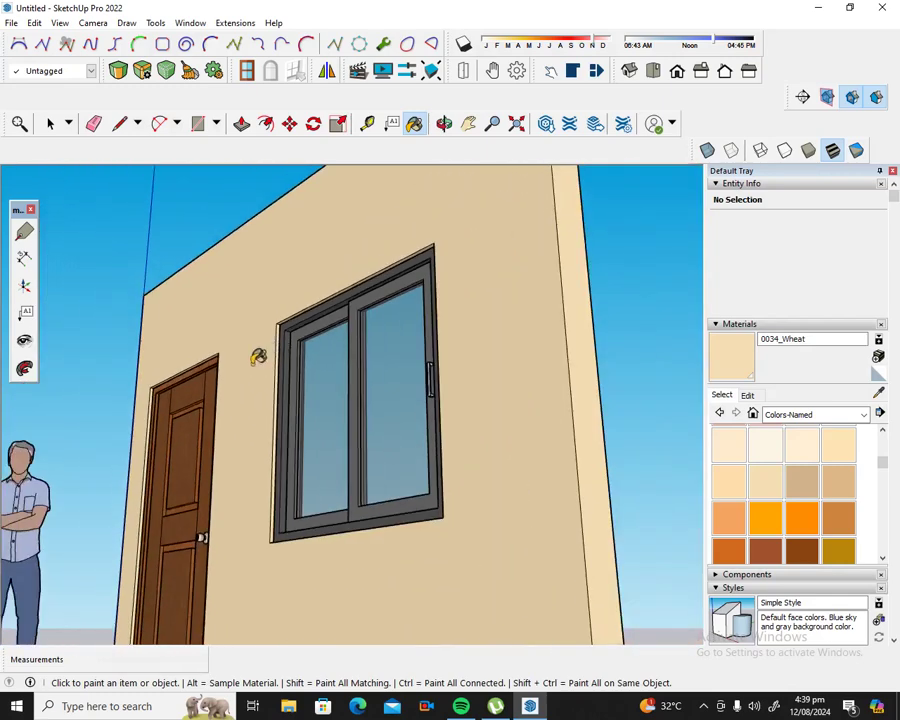
{"action": "scroll", "coordinate": [203, 366], "scroll_direction": "up", "scroll_amount": 1}
{"action": "scroll", "coordinate": [200, 366], "scroll_direction": "up", "scroll_amount": 2}
{"action": "scroll", "coordinate": [198, 362], "scroll_direction": "up", "scroll_amount": 1}
{"action": "scroll", "coordinate": [197, 360], "scroll_direction": "up", "scroll_amount": 2}
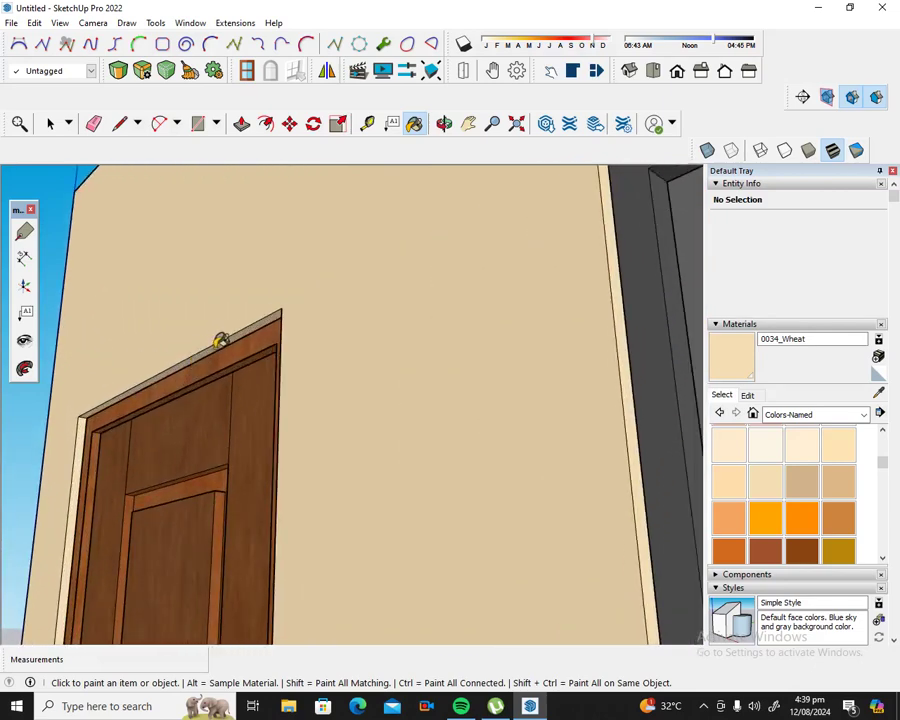
{"action": "scroll", "coordinate": [224, 340], "scroll_direction": "down", "scroll_amount": 1}
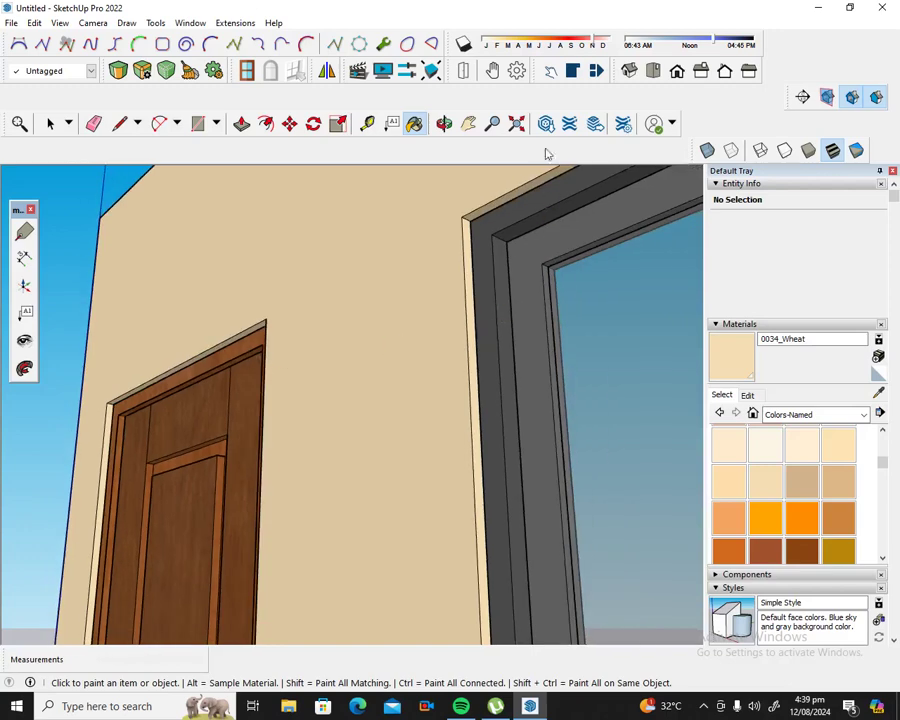
{"action": "left_click", "coordinate": [444, 123]}
{"action": "left_click_drag", "start_coordinate": [452, 255], "coordinate": [456, 276]}
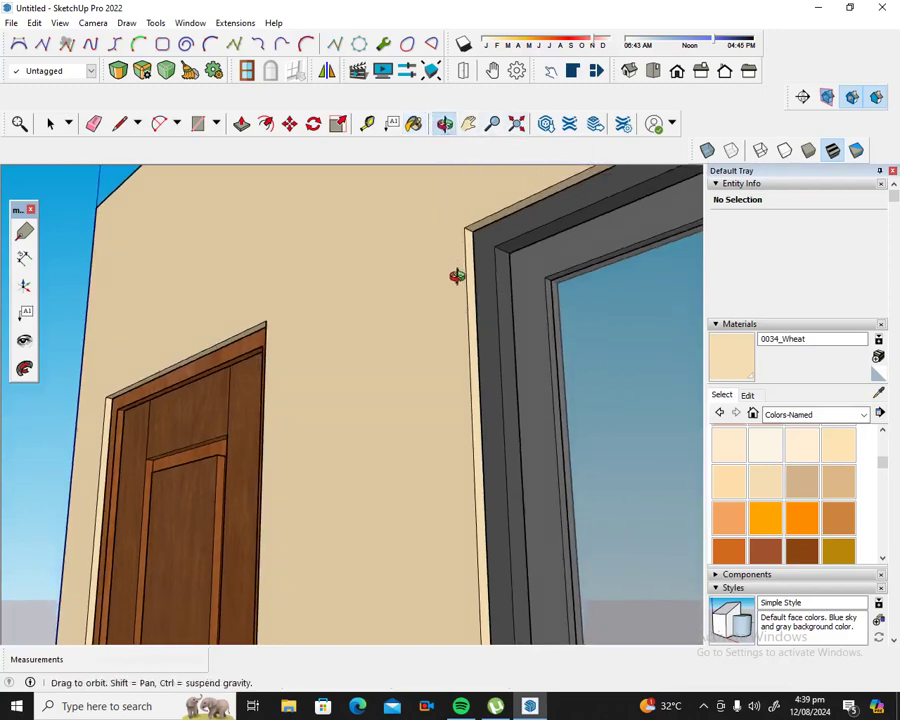
{"action": "scroll", "coordinate": [514, 418], "scroll_direction": "down", "scroll_amount": 2}
{"action": "scroll", "coordinate": [506, 338], "scroll_direction": "down", "scroll_amount": 2}
{"action": "scroll", "coordinate": [518, 293], "scroll_direction": "down", "scroll_amount": 2}
{"action": "scroll", "coordinate": [529, 302], "scroll_direction": "down", "scroll_amount": 1}
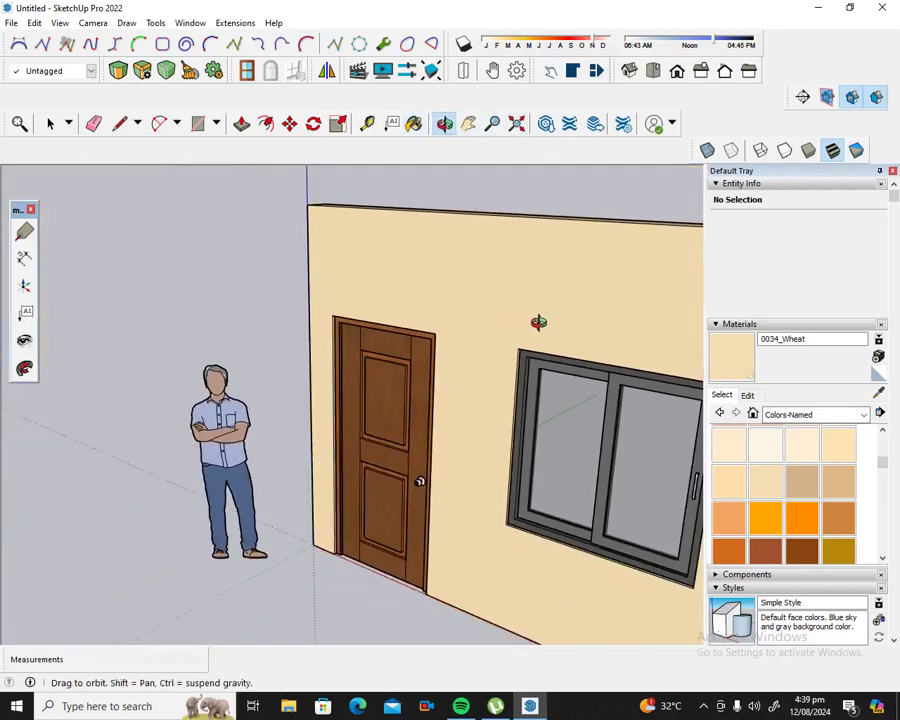
{"action": "scroll", "coordinate": [547, 494], "scroll_direction": "up", "scroll_amount": 1}
{"action": "scroll", "coordinate": [546, 566], "scroll_direction": "up", "scroll_amount": 1}
{"action": "scroll", "coordinate": [568, 545], "scroll_direction": "up", "scroll_amount": 2}
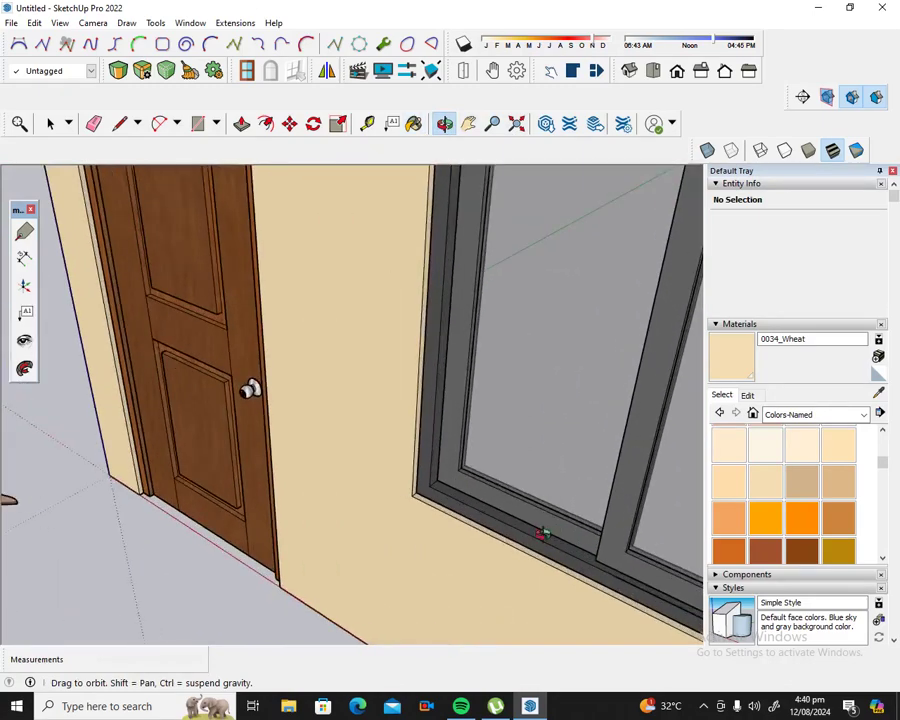
{"action": "mouse_move", "coordinate": [472, 557]}
{"action": "left_mouse_down"}
{"action": "mouse_move", "coordinate": [572, 532]}
{"action": "mouse_move", "coordinate": [602, 500]}
{"action": "mouse_move", "coordinate": [581, 518]}
{"action": "mouse_move", "coordinate": [271, 494]}
{"action": "mouse_move", "coordinate": [548, 511]}
{"action": "mouse_move", "coordinate": [458, 388]}
{"action": "mouse_move", "coordinate": [619, 476]}
{"action": "mouse_move", "coordinate": [701, 472]}
{"action": "mouse_move", "coordinate": [608, 423]}
{"action": "mouse_move", "coordinate": [428, 476]}
{"action": "mouse_move", "coordinate": [374, 545]}
{"action": "mouse_move", "coordinate": [290, 500]}
{"action": "mouse_move", "coordinate": [202, 516]}
{"action": "left_mouse_up"}
{"action": "mouse_move", "coordinate": [382, 475]}
{"action": "left_mouse_down"}
{"action": "mouse_move", "coordinate": [384, 420]}
{"action": "mouse_move", "coordinate": [259, 354]}
{"action": "mouse_move", "coordinate": [420, 261]}
{"action": "mouse_move", "coordinate": [371, 224]}
{"action": "left_mouse_up"}
{"action": "scroll", "coordinate": [371, 224], "scroll_direction": "down", "scroll_amount": 3}
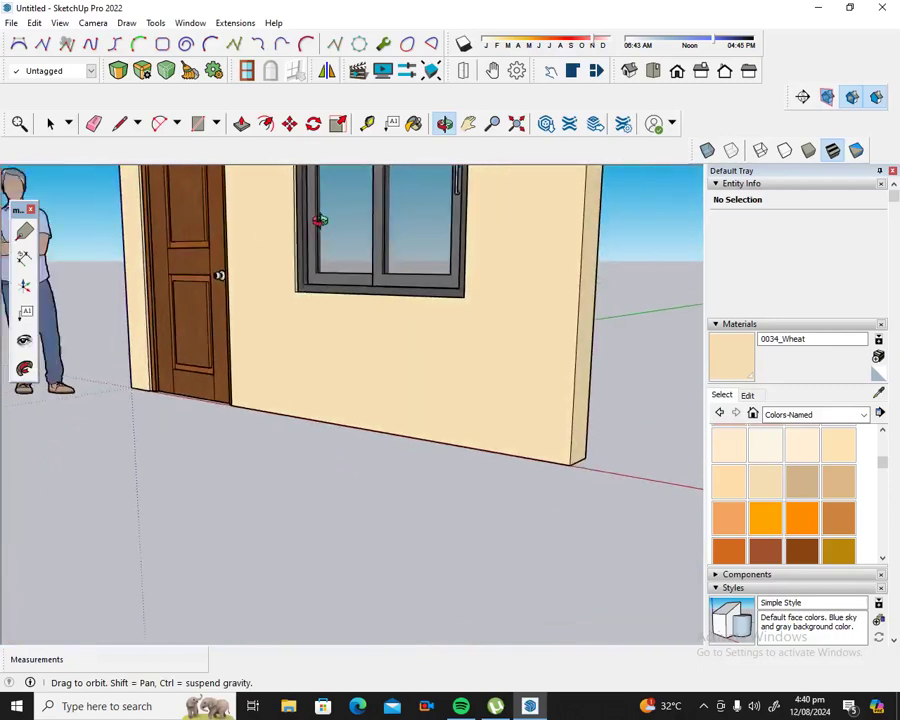
{"action": "scroll", "coordinate": [371, 224], "scroll_direction": "down", "scroll_amount": 2}
{"action": "scroll", "coordinate": [234, 228], "scroll_direction": "up", "scroll_amount": 2}
{"action": "scroll", "coordinate": [234, 228], "scroll_direction": "up", "scroll_amount": 4}
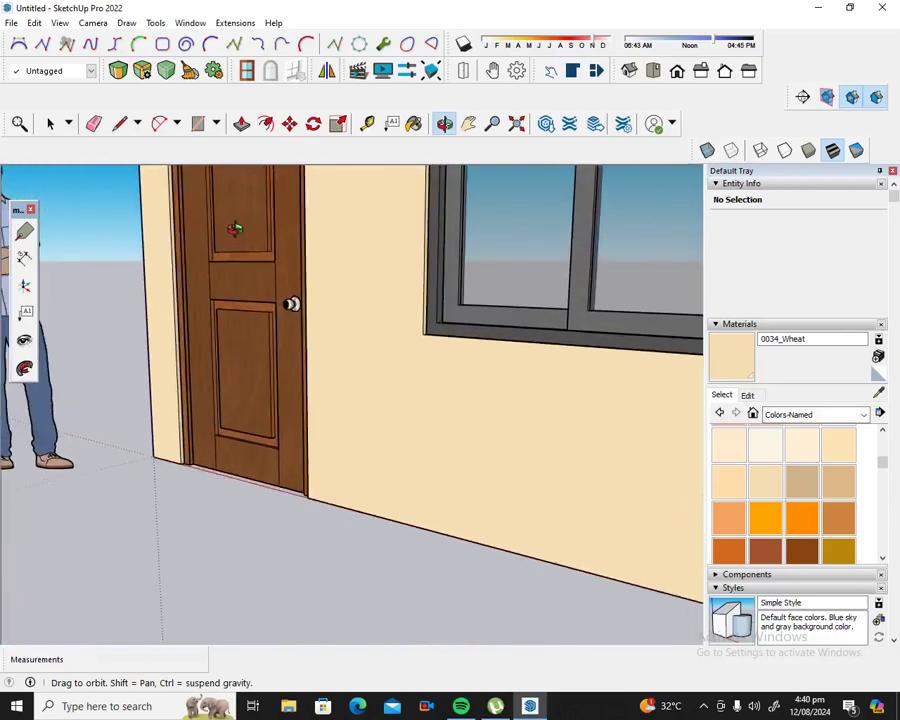
{"action": "mouse_move", "coordinate": [234, 228]}
{"action": "left_mouse_down"}
{"action": "mouse_move", "coordinate": [250, 260]}
{"action": "mouse_move", "coordinate": [186, 392]}
{"action": "mouse_move", "coordinate": [287, 388]}
{"action": "mouse_move", "coordinate": [362, 400]}
{"action": "mouse_move", "coordinate": [412, 446]}
{"action": "mouse_move", "coordinate": [528, 478]}
{"action": "left_mouse_up"}
{"action": "mouse_move", "coordinate": [296, 448]}
{"action": "left_mouse_down"}
{"action": "mouse_move", "coordinate": [432, 468]}
{"action": "mouse_move", "coordinate": [468, 426]}
{"action": "mouse_move", "coordinate": [372, 311]}
{"action": "left_mouse_up"}
{"action": "scroll", "coordinate": [372, 311], "scroll_direction": "down", "scroll_amount": 3}
{"action": "scroll", "coordinate": [385, 307], "scroll_direction": "down", "scroll_amount": 2}
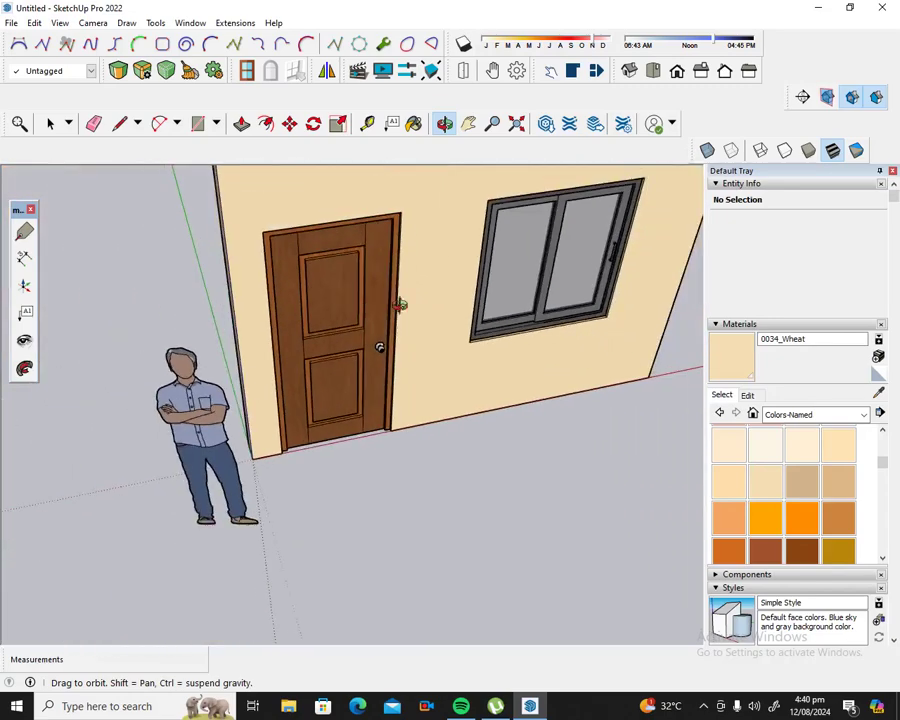
{"action": "scroll", "coordinate": [598, 177], "scroll_direction": "up", "scroll_amount": 3}
{"action": "scroll", "coordinate": [606, 183], "scroll_direction": "up", "scroll_amount": 2}
{"action": "mouse_move", "coordinate": [592, 221]}
{"action": "left_mouse_down"}
{"action": "mouse_move", "coordinate": [476, 315]}
{"action": "mouse_move", "coordinate": [434, 323]}
{"action": "mouse_move", "coordinate": [388, 305]}
{"action": "left_mouse_up"}
{"action": "left_click_drag", "start_coordinate": [526, 438], "coordinate": [346, 348]}
{"action": "mouse_move", "coordinate": [467, 398]}
{"action": "left_mouse_down"}
{"action": "mouse_move", "coordinate": [394, 416]}
{"action": "mouse_move", "coordinate": [411, 361]}
{"action": "left_mouse_up"}
{"action": "mouse_move", "coordinate": [543, 393]}
{"action": "left_mouse_down"}
{"action": "mouse_move", "coordinate": [488, 366]}
{"action": "mouse_move", "coordinate": [543, 369]}
{"action": "mouse_move", "coordinate": [278, 407]}
{"action": "left_mouse_up"}
{"action": "left_click_drag", "start_coordinate": [395, 430], "coordinate": [293, 416]}
{"action": "scroll", "coordinate": [327, 367], "scroll_direction": "down", "scroll_amount": 3}
{"action": "scroll", "coordinate": [327, 362], "scroll_direction": "down", "scroll_amount": 2}
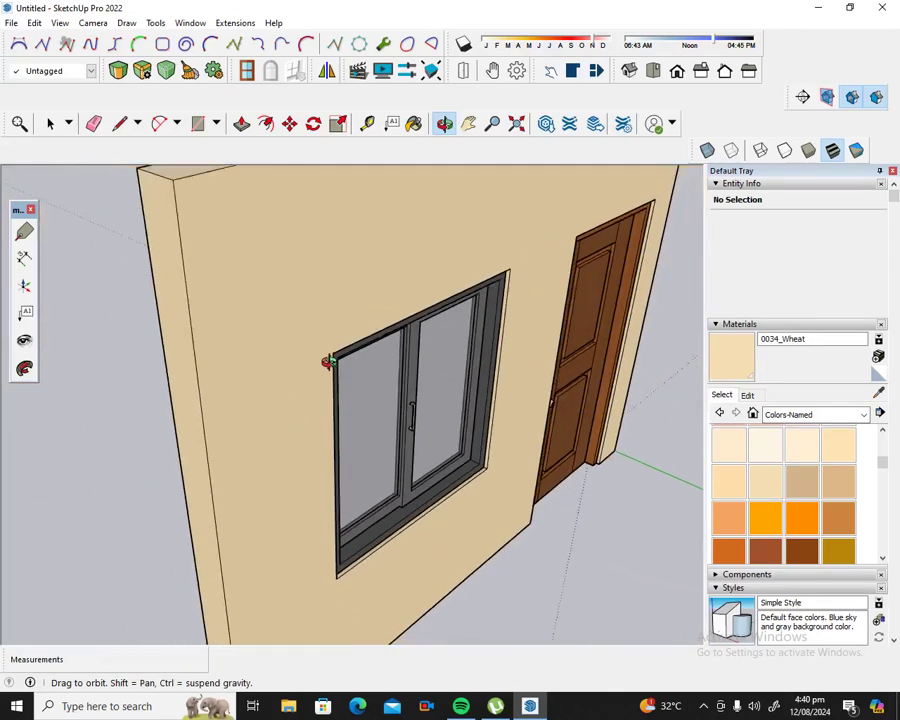
{"action": "scroll", "coordinate": [328, 362], "scroll_direction": "down", "scroll_amount": 2}
{"action": "left_click_drag", "start_coordinate": [331, 426], "coordinate": [443, 475]}
{"action": "mouse_move", "coordinate": [349, 485]}
{"action": "left_mouse_down"}
{"action": "mouse_move", "coordinate": [516, 456]}
{"action": "mouse_move", "coordinate": [624, 404]}
{"action": "left_mouse_up"}
{"action": "mouse_move", "coordinate": [395, 408]}
{"action": "left_mouse_down"}
{"action": "mouse_move", "coordinate": [484, 464]}
{"action": "mouse_move", "coordinate": [547, 400]}
{"action": "left_mouse_up"}
{"action": "left_click_drag", "start_coordinate": [566, 284], "coordinate": [533, 262]}
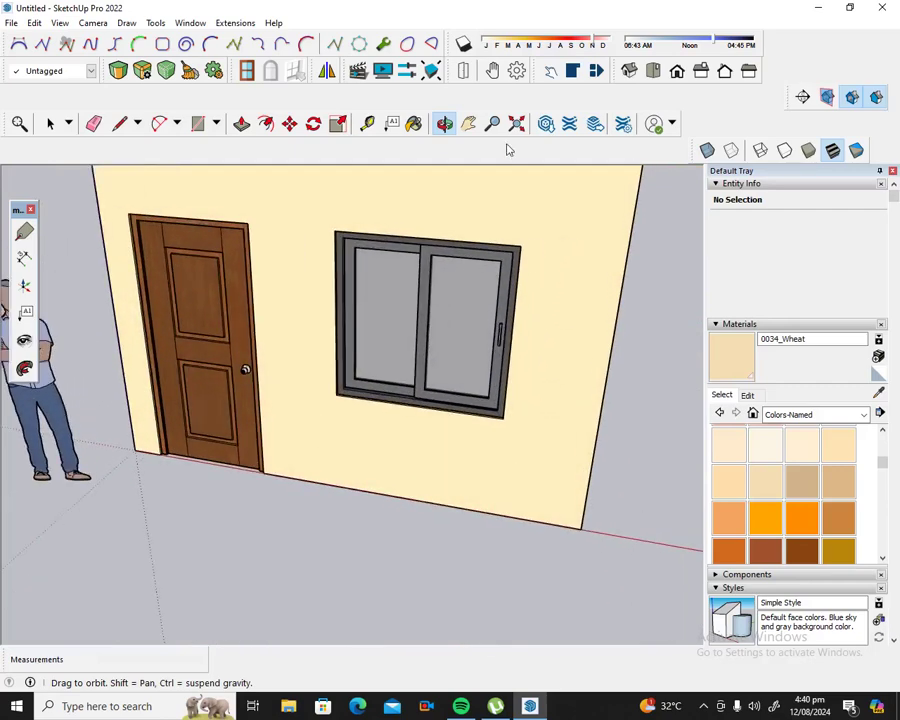
{"action": "mouse_move", "coordinate": [490, 440]}
{"action": "left_mouse_down"}
{"action": "mouse_move", "coordinate": [565, 440]}
{"action": "mouse_move", "coordinate": [607, 338]}
{"action": "mouse_move", "coordinate": [528, 378]}
{"action": "left_mouse_up"}
{"action": "mouse_move", "coordinate": [436, 430]}
{"action": "left_mouse_down"}
{"action": "mouse_move", "coordinate": [487, 407]}
{"action": "mouse_move", "coordinate": [434, 461]}
{"action": "mouse_move", "coordinate": [488, 450]}
{"action": "mouse_move", "coordinate": [518, 464]}
{"action": "mouse_move", "coordinate": [434, 454]}
{"action": "mouse_move", "coordinate": [459, 470]}
{"action": "left_mouse_up"}
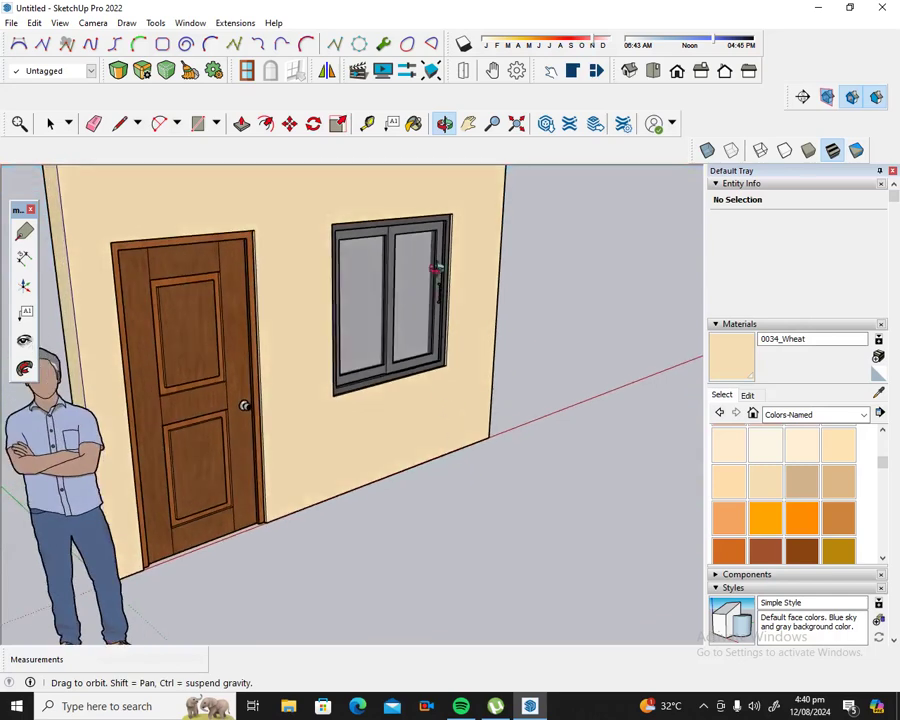
{"action": "left_click", "coordinate": [469, 122]}
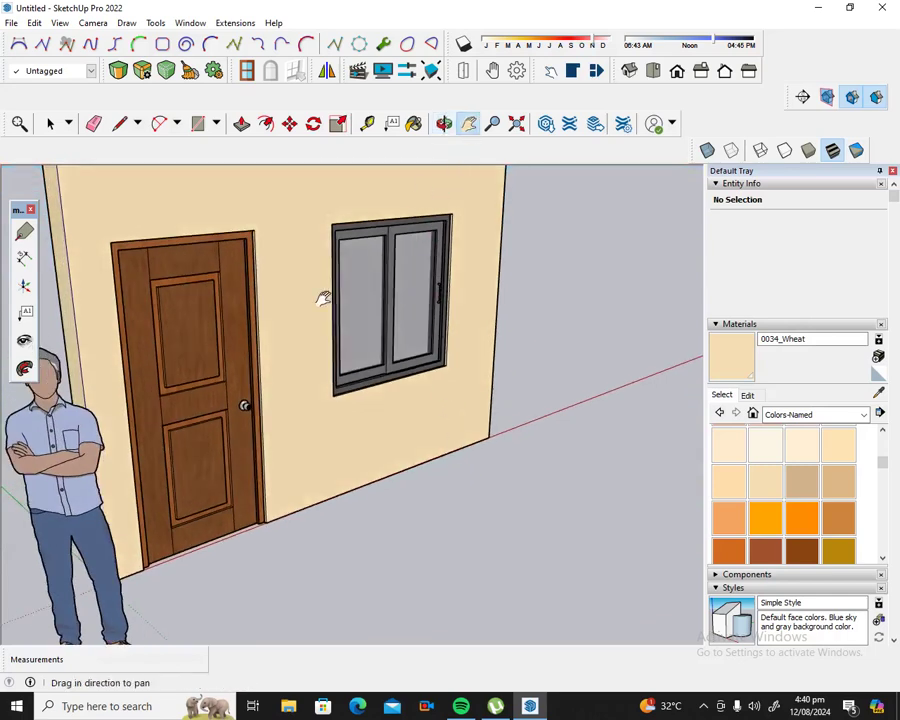
{"action": "left_click_drag", "start_coordinate": [316, 296], "coordinate": [398, 336]}
{"action": "scroll", "coordinate": [398, 336], "scroll_direction": "down", "scroll_amount": 2}
{"action": "mouse_move", "coordinate": [383, 414]}
{"action": "left_mouse_down"}
{"action": "mouse_move", "coordinate": [348, 422]}
{"action": "mouse_move", "coordinate": [354, 431]}
{"action": "left_mouse_up"}
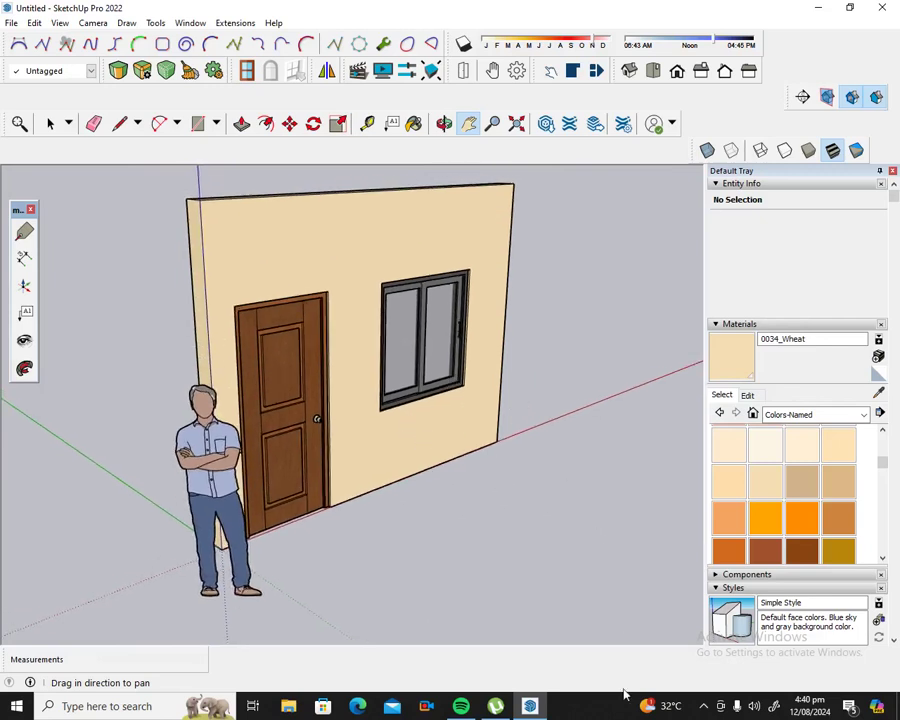
{"action": "left_click", "coordinate": [705, 709]}
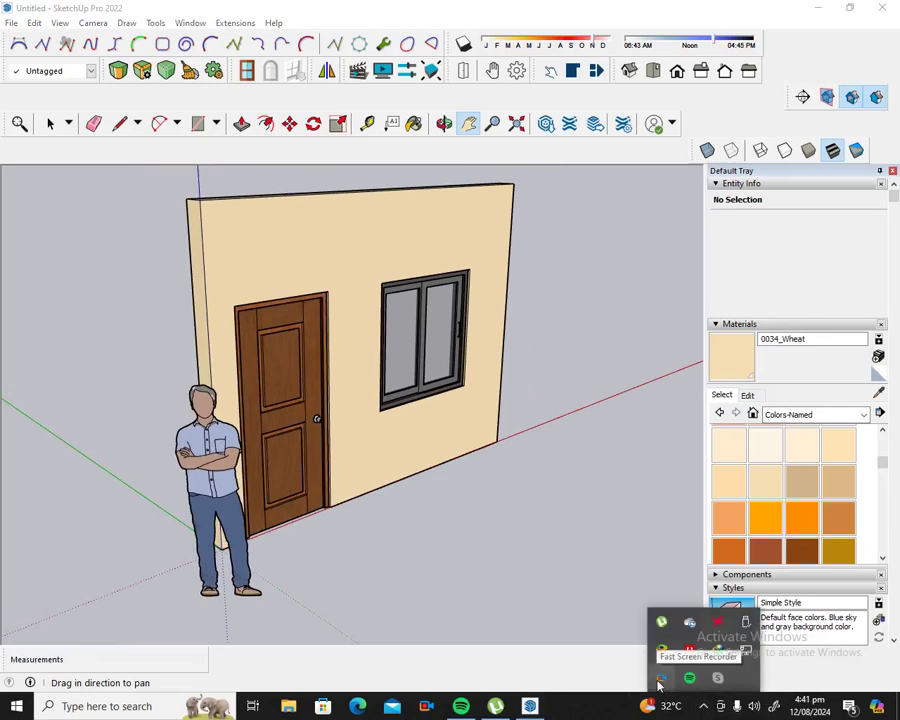